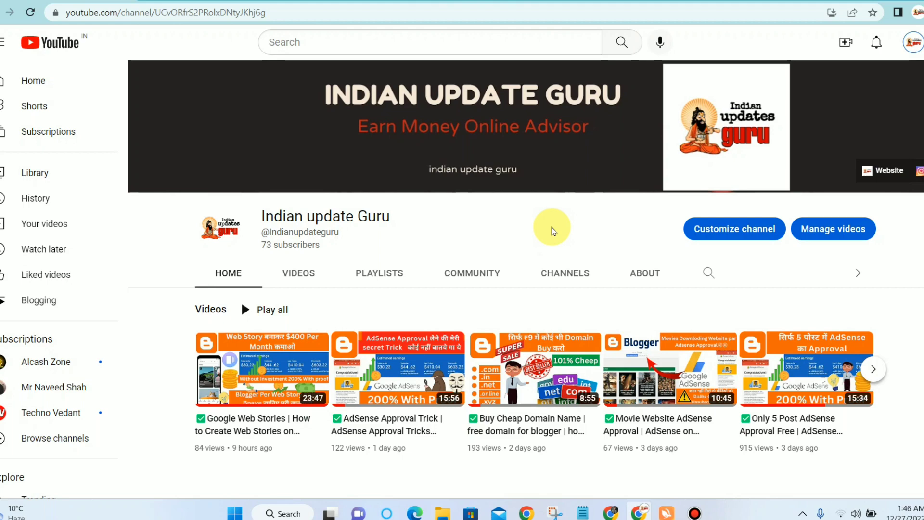
Step: Review the Indian update Guru channel's About information, including description, details and links, and return to the channel's home page
{"action": "left_click", "coordinate": [645, 273]}
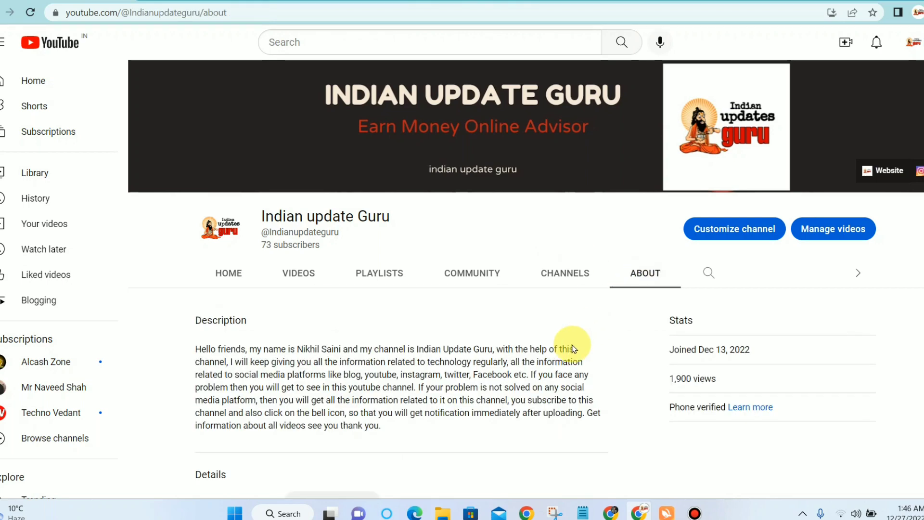
{"action": "scroll", "coordinate": [563, 352], "scroll_direction": "down", "scroll_amount": 2}
{"action": "scroll", "coordinate": [556, 358], "scroll_direction": "down", "scroll_amount": 2}
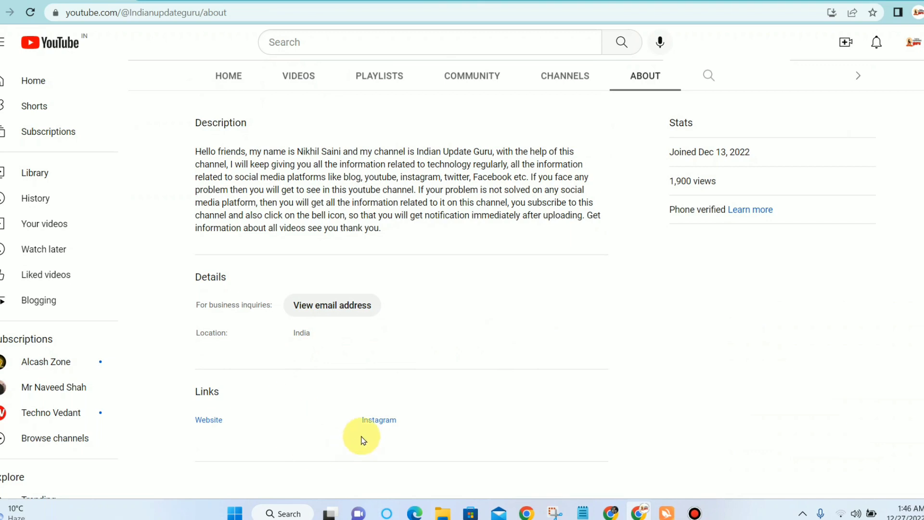
{"action": "scroll", "coordinate": [378, 424], "scroll_direction": "up", "scroll_amount": 5}
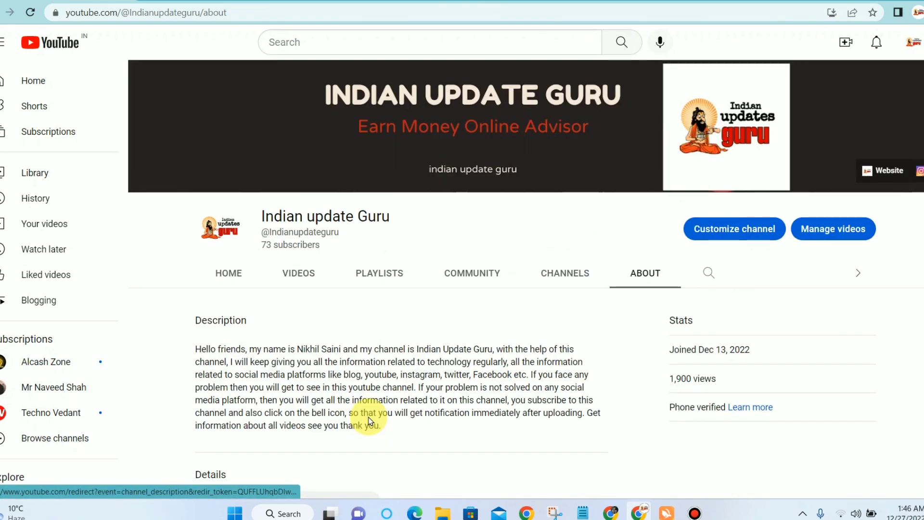
{"action": "left_click", "coordinate": [248, 262]}
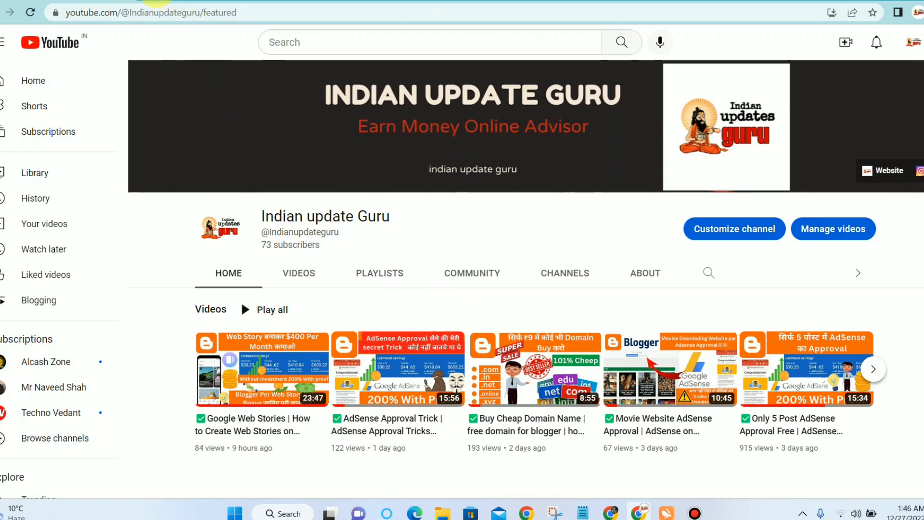
Step: Search Google for "bluehost" in a new browser tab and open the bluehost.in website hosting result
{"action": "left_click", "coordinate": [149, 1]}
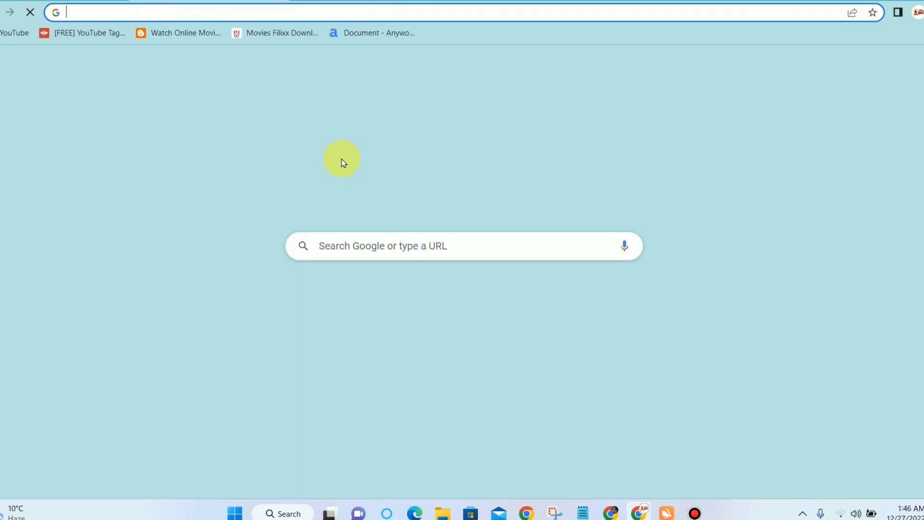
{"action": "left_click", "coordinate": [385, 241]}
{"action": "type", "text": "blue"}
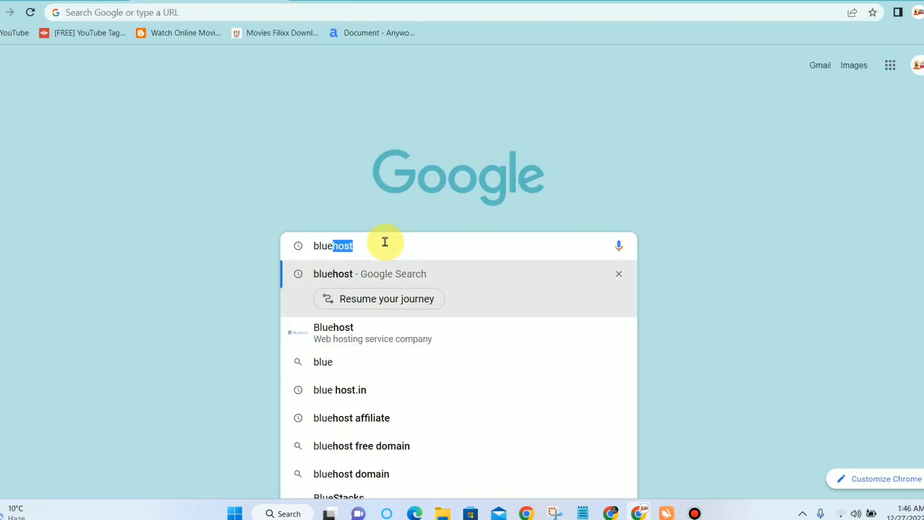
{"action": "key", "text": "Return"}
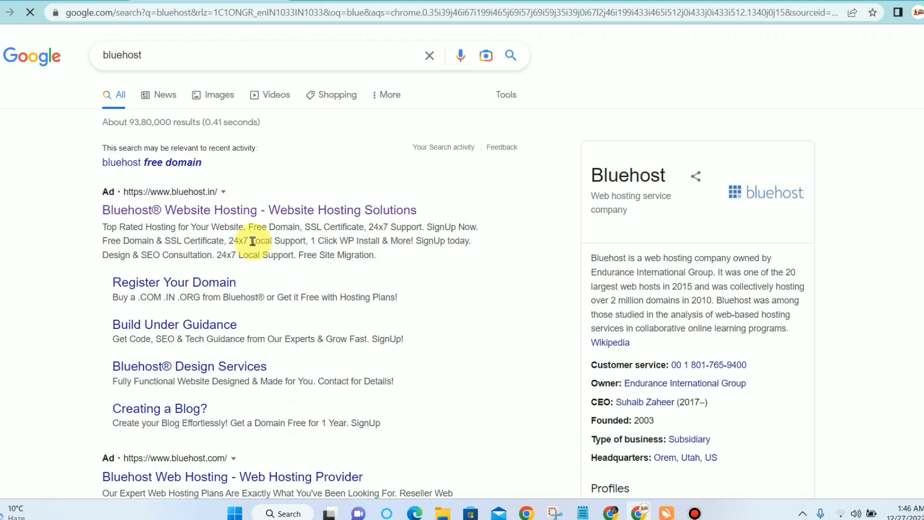
{"action": "left_click", "coordinate": [252, 208]}
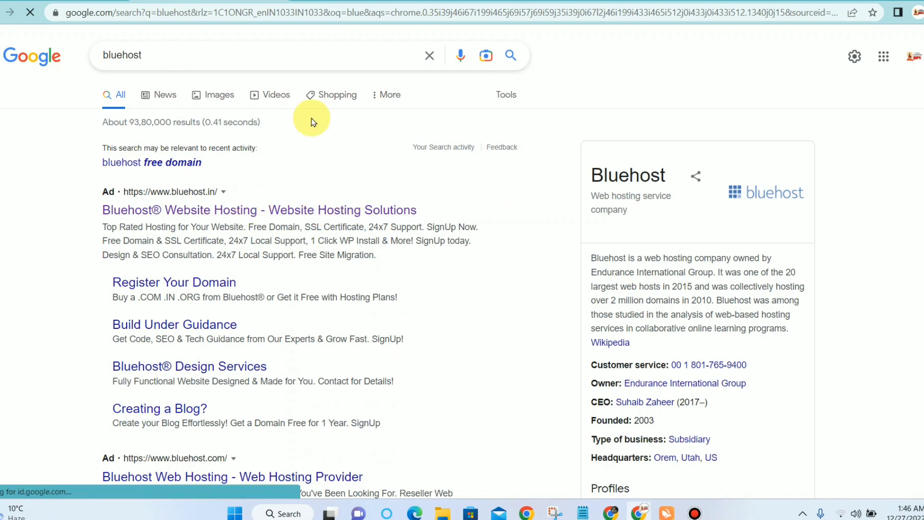
Step: View Bluehost's WordPress hosting plans and compare the prices and features of Basic, Plus and Choice Plus
{"action": "scroll", "coordinate": [222, 265], "scroll_direction": "down", "scroll_amount": 2}
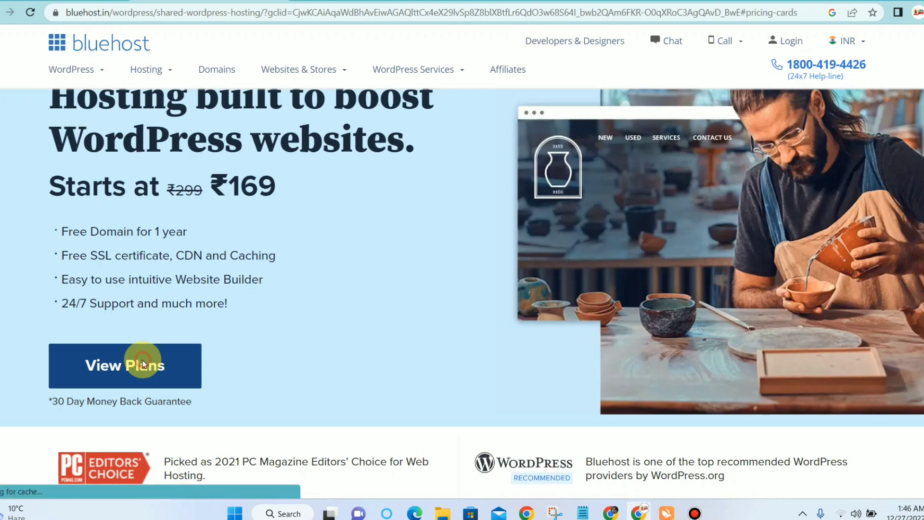
{"action": "left_click", "coordinate": [142, 364]}
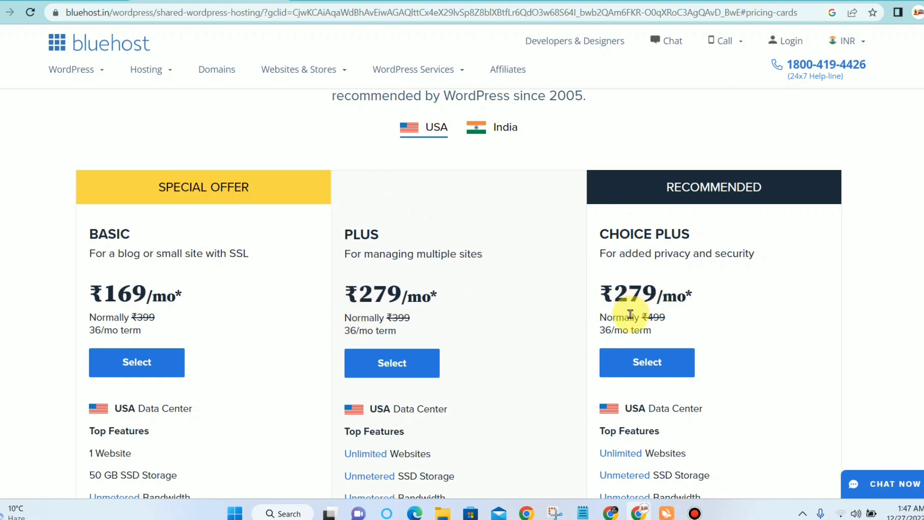
{"action": "scroll", "coordinate": [364, 317], "scroll_direction": "down", "scroll_amount": 2}
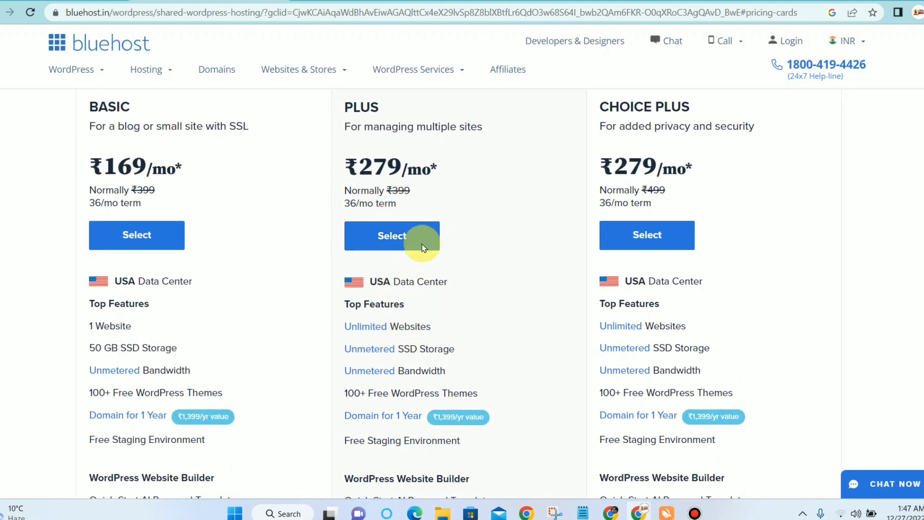
{"action": "scroll", "coordinate": [402, 206], "scroll_direction": "up", "scroll_amount": 1}
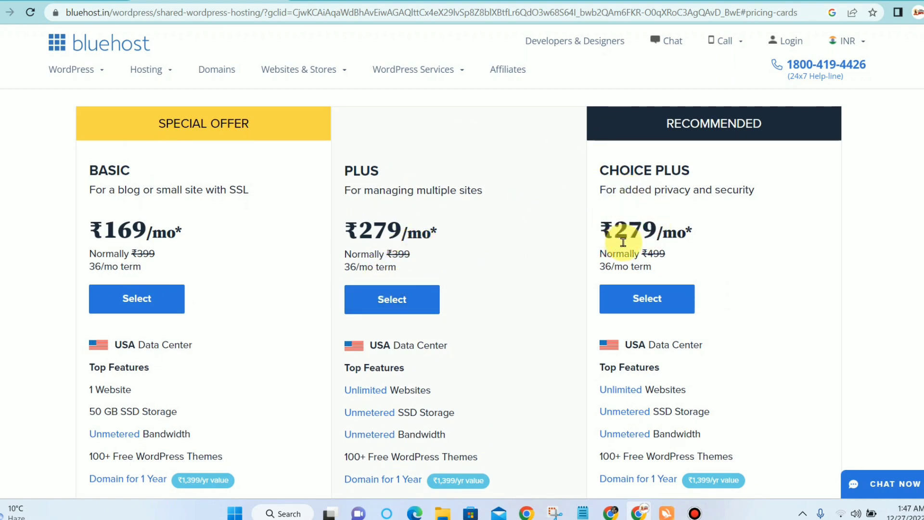
{"action": "scroll", "coordinate": [630, 237], "scroll_direction": "down", "scroll_amount": 1}
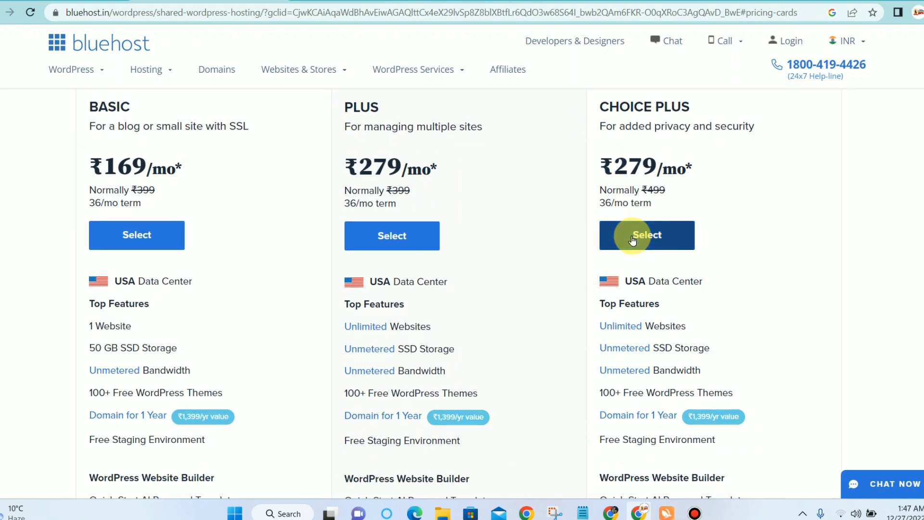
{"action": "scroll", "coordinate": [639, 247], "scroll_direction": "up", "scroll_amount": 2}
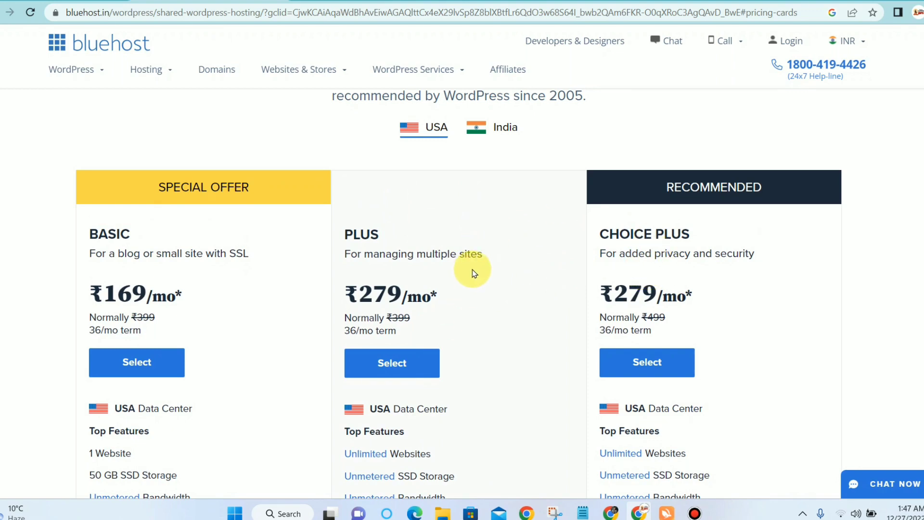
{"action": "scroll", "coordinate": [475, 273], "scroll_direction": "up", "scroll_amount": 1}
{"action": "scroll", "coordinate": [474, 274], "scroll_direction": "up", "scroll_amount": 1}
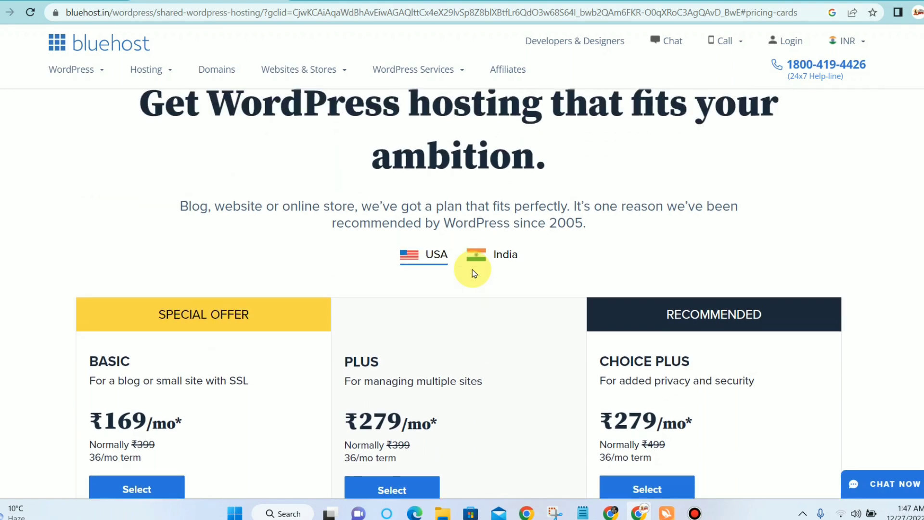
{"action": "scroll", "coordinate": [473, 273], "scroll_direction": "down", "scroll_amount": 1}
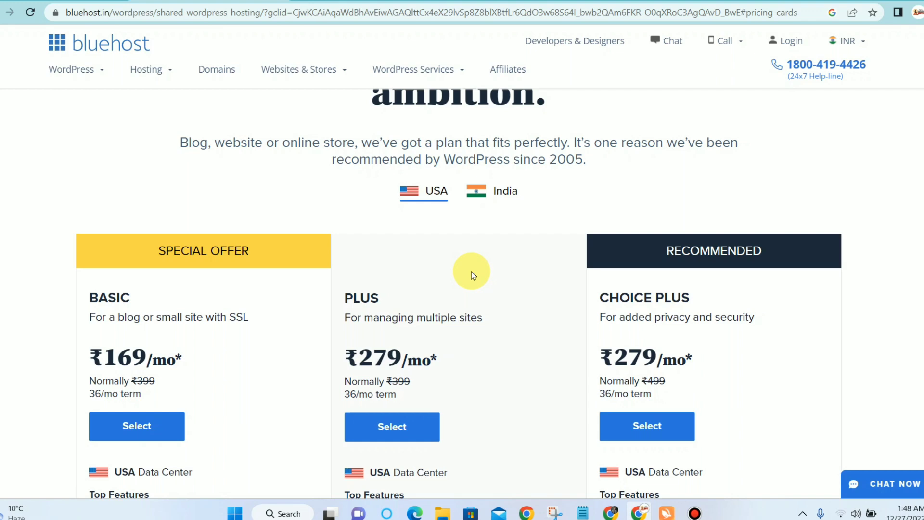
{"action": "scroll", "coordinate": [485, 276], "scroll_direction": "down", "scroll_amount": 2}
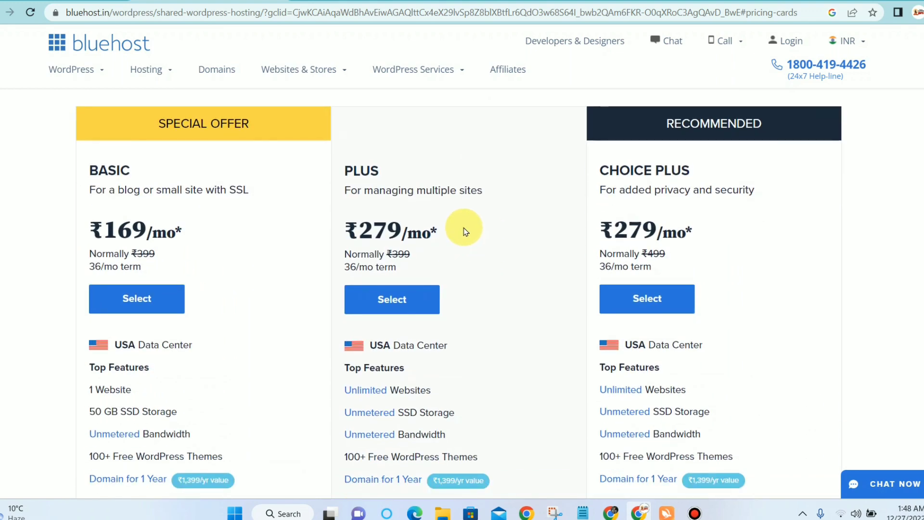
{"action": "scroll", "coordinate": [465, 231], "scroll_direction": "up", "scroll_amount": 1}
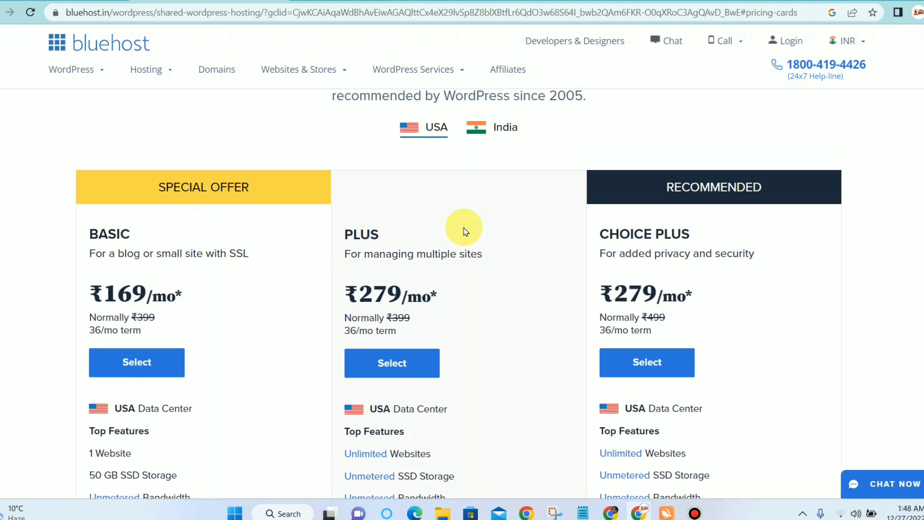
{"action": "scroll", "coordinate": [465, 232], "scroll_direction": "up", "scroll_amount": 2}
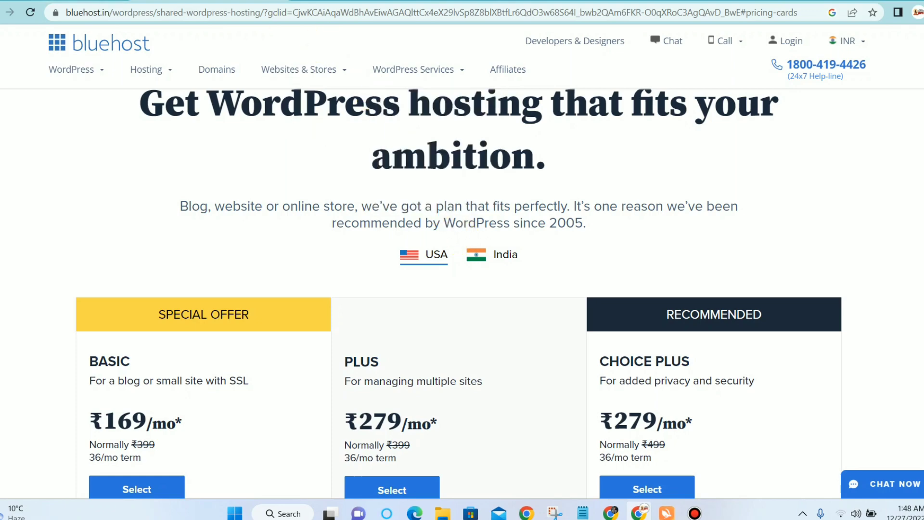
{"action": "left_click", "coordinate": [92, 1]}
{"action": "scroll", "coordinate": [337, 232], "scroll_direction": "down", "scroll_amount": 1}
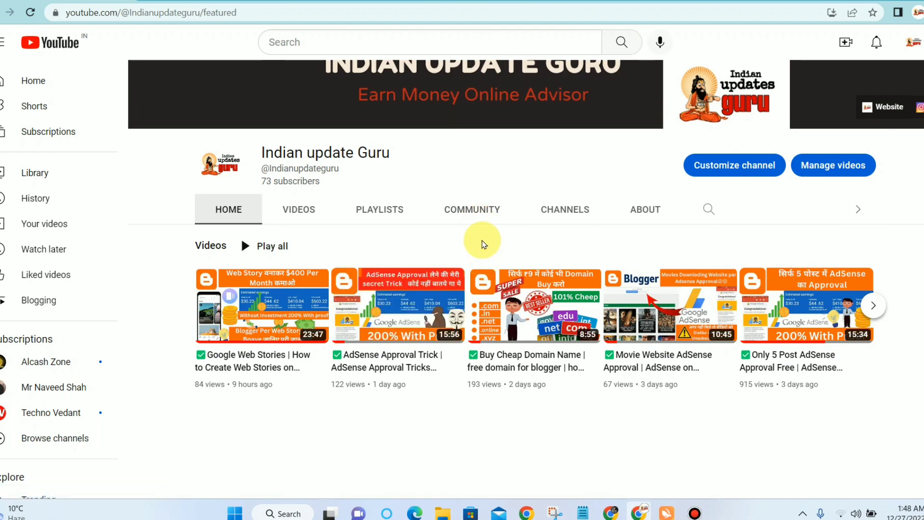
{"action": "scroll", "coordinate": [483, 244], "scroll_direction": "up", "scroll_amount": 2}
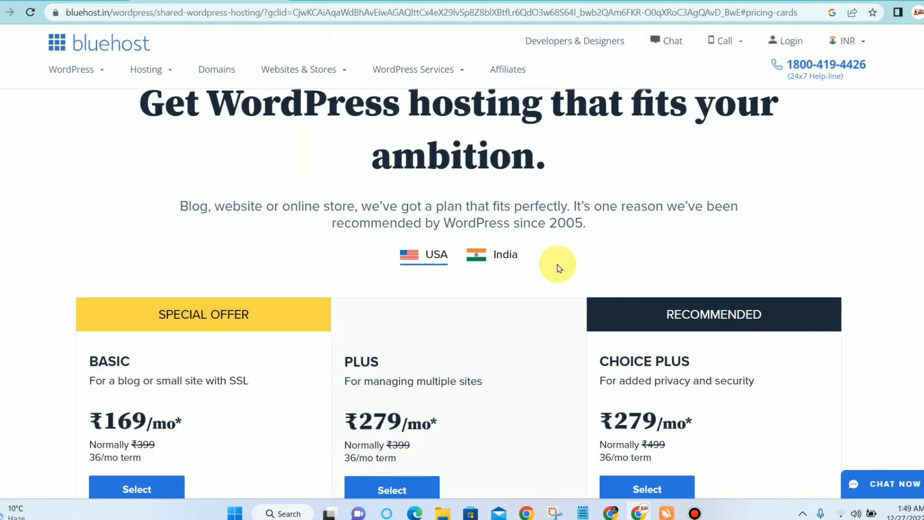
{"action": "scroll", "coordinate": [356, 171], "scroll_direction": "up", "scroll_amount": 4}
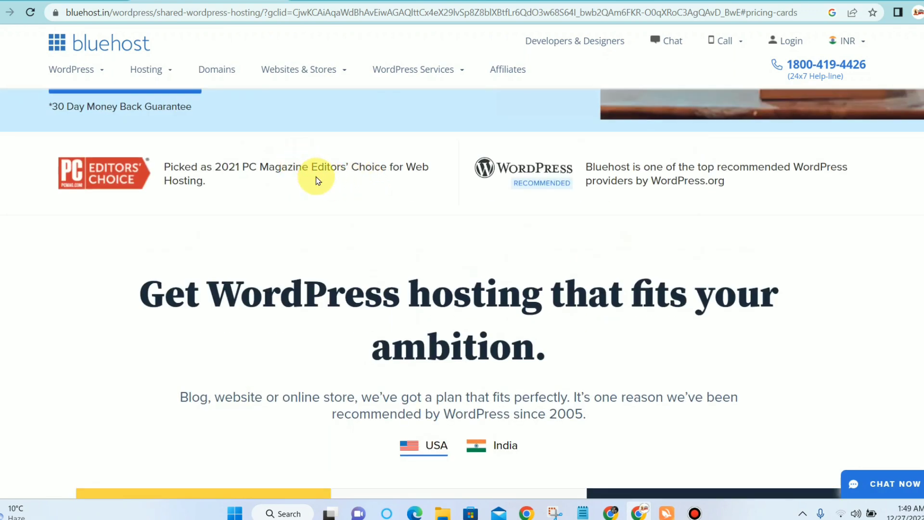
{"action": "scroll", "coordinate": [316, 179], "scroll_direction": "down", "scroll_amount": 4}
{"action": "scroll", "coordinate": [360, 203], "scroll_direction": "up", "scroll_amount": 4}
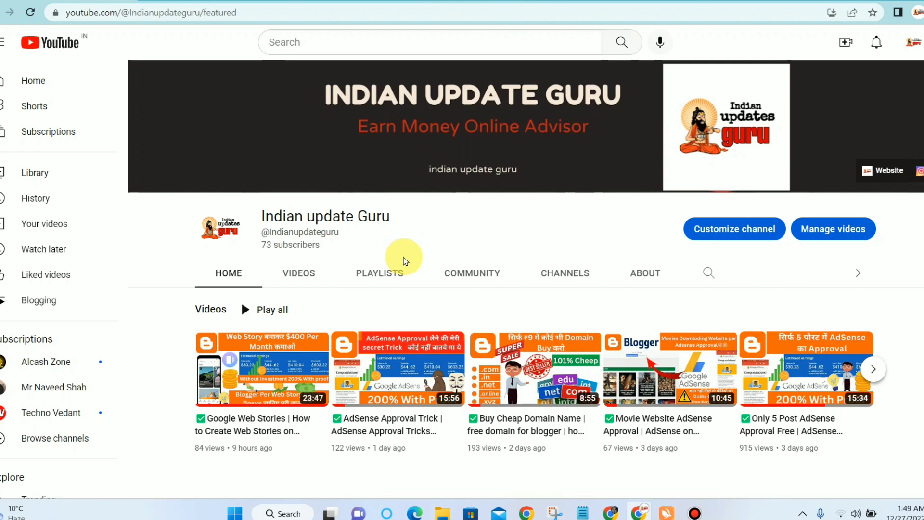
Step: Search Google for "blogger" in a new browser tab and open the Blogger.com site from the results
{"action": "left_click", "coordinate": [296, 0]}
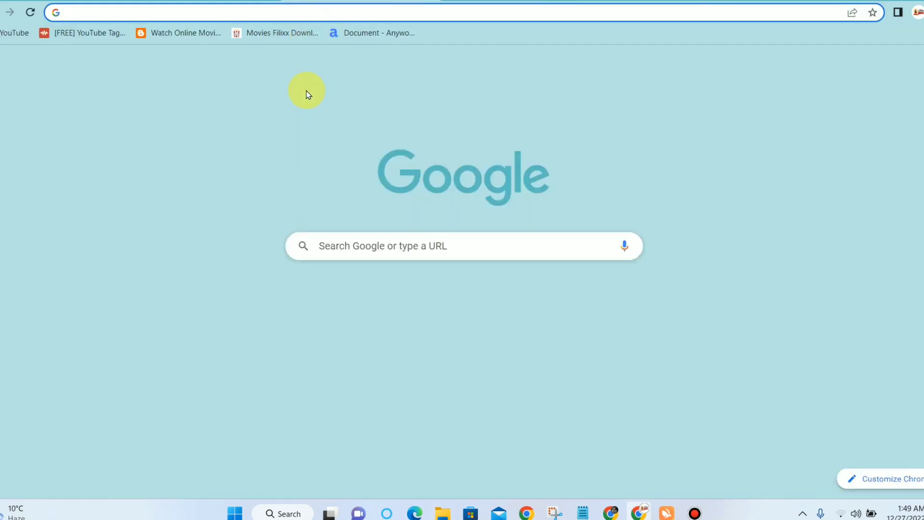
{"action": "left_click", "coordinate": [391, 240]}
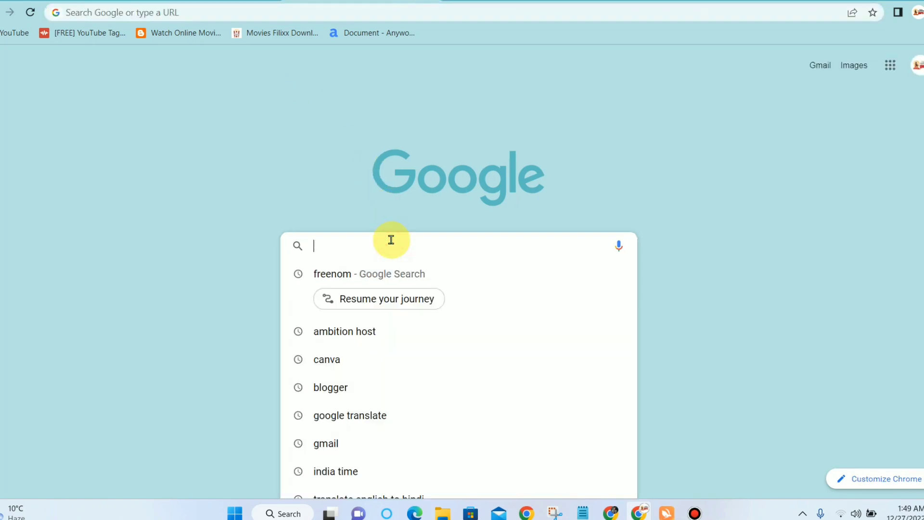
{"action": "type", "text": "blogger"}
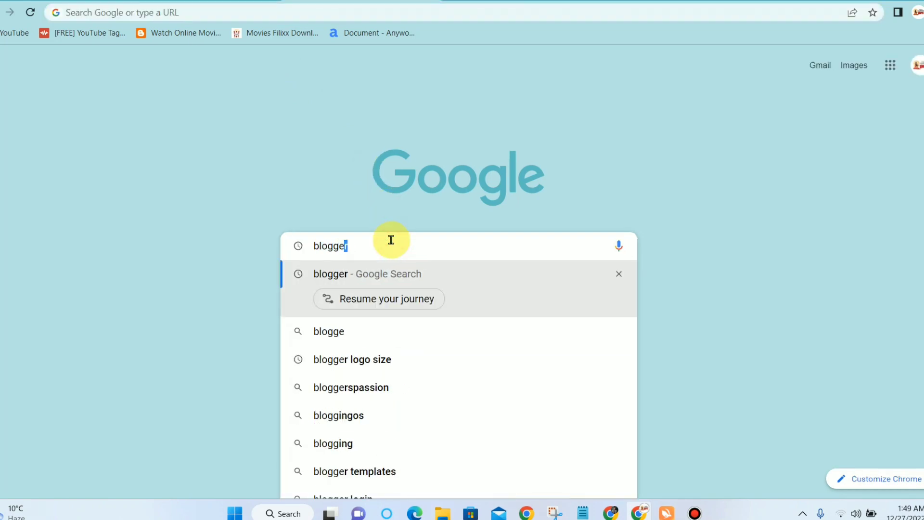
{"action": "key", "text": "Return"}
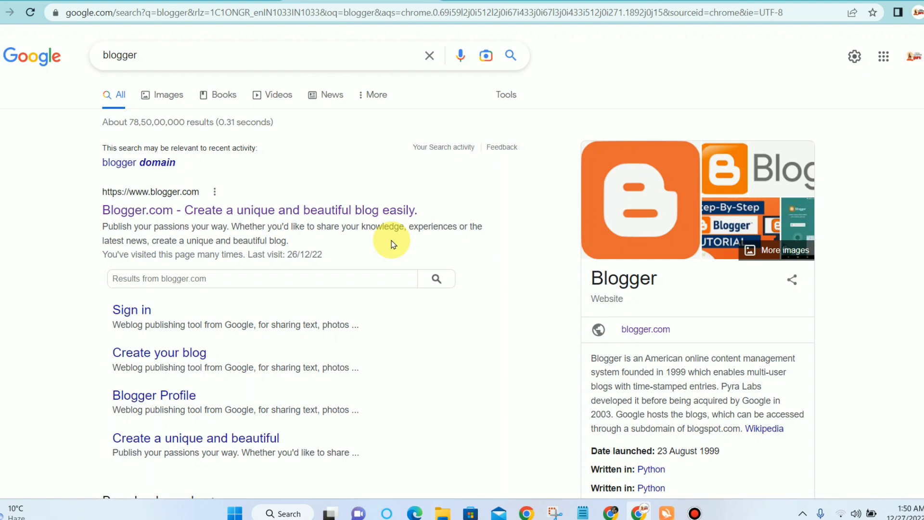
{"action": "left_click", "coordinate": [359, 208]}
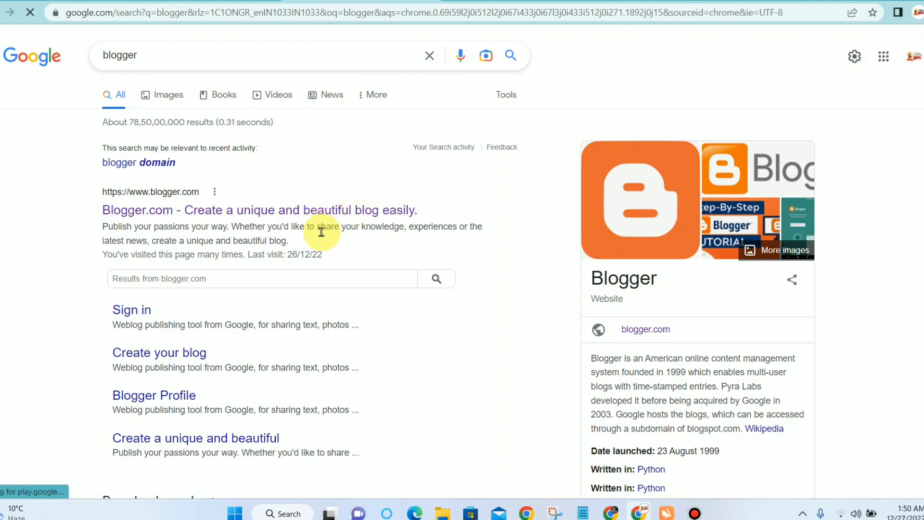
{"action": "scroll", "coordinate": [320, 236], "scroll_direction": "down", "scroll_amount": 1}
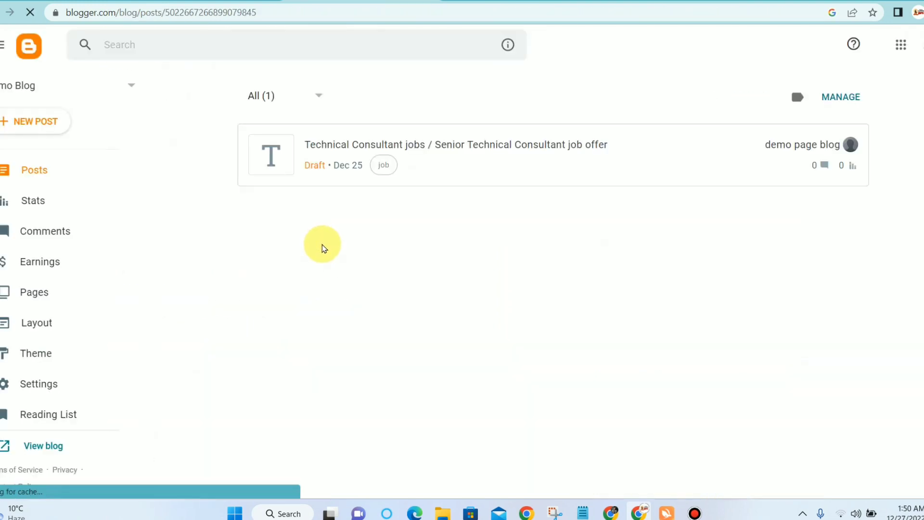
{"action": "left_click", "coordinate": [15, 84]}
{"action": "left_click", "coordinate": [16, 145]}
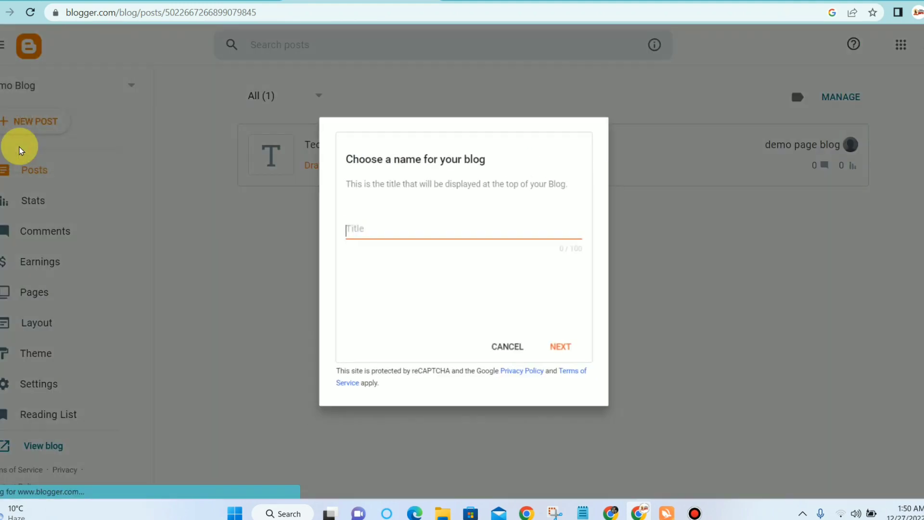
{"action": "left_click", "coordinate": [506, 353]}
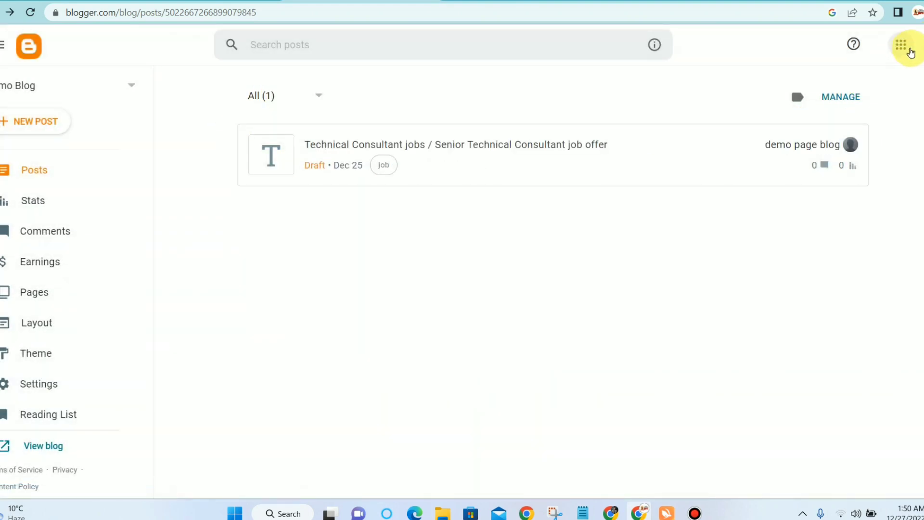
Step: Start a new blog, title it "News website" and proceed to its web address entry
{"action": "left_click", "coordinate": [33, 90]}
{"action": "left_click", "coordinate": [41, 154]}
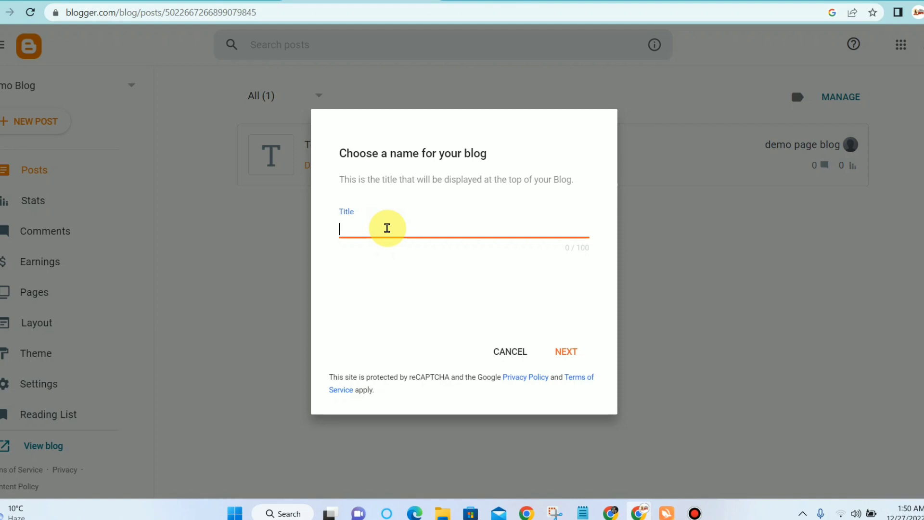
{"action": "type", "text": "News website"}
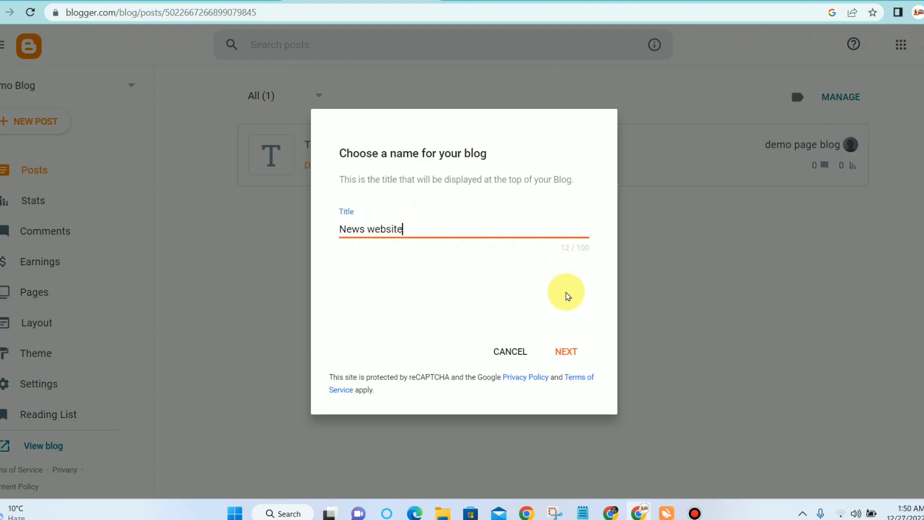
{"action": "left_click", "coordinate": [566, 352]}
{"action": "left_click", "coordinate": [351, 225]}
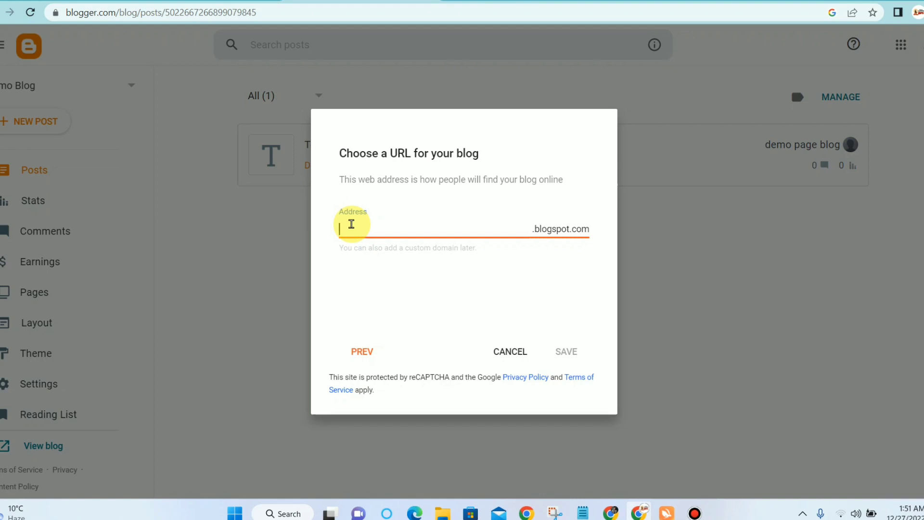
{"action": "left_click", "coordinate": [476, 295]}
{"action": "left_click", "coordinate": [694, 513]}
{"action": "left_click", "coordinate": [694, 513]}
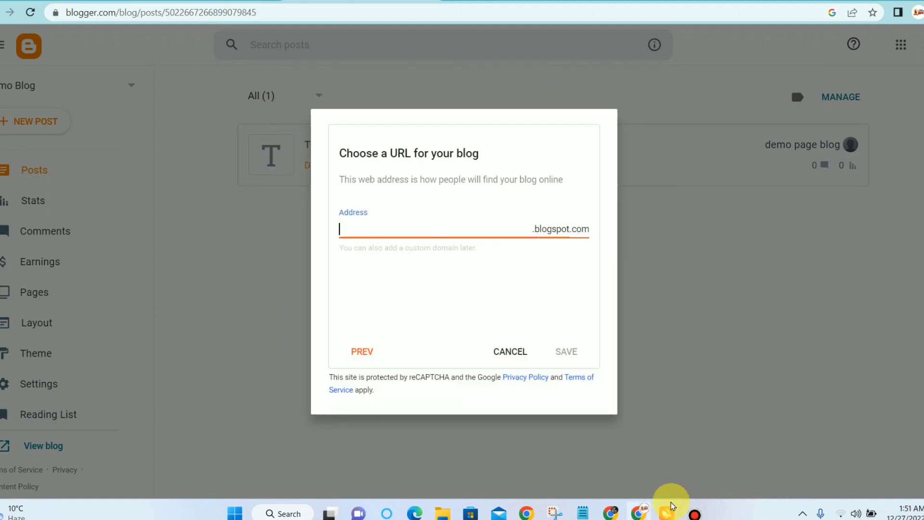
Step: Try newswebsite123 as the new blog's blogspot.com address
{"action": "left_click", "coordinate": [380, 211]}
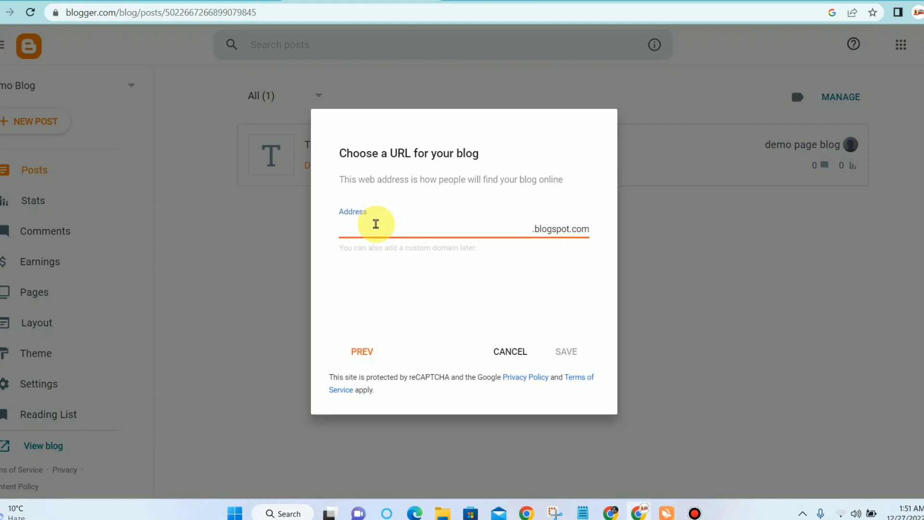
{"action": "type", "text": "news"}
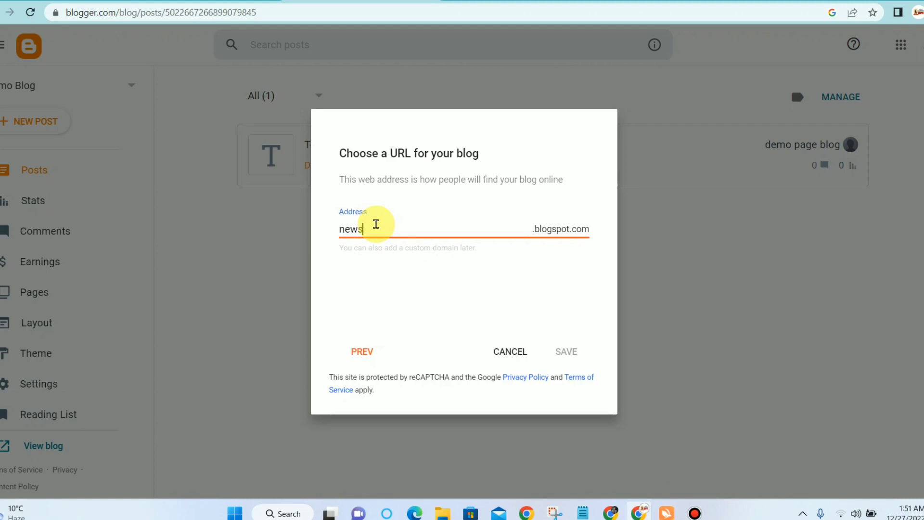
{"action": "type", "text": "websi"}
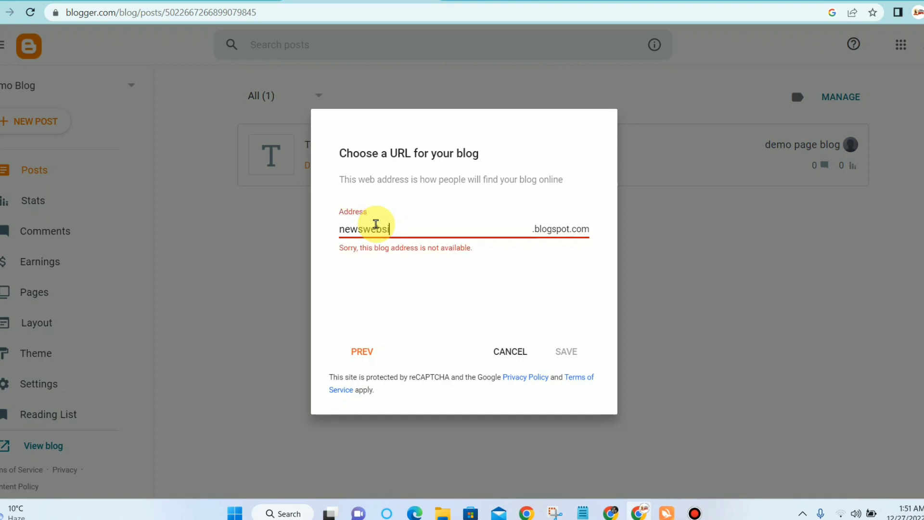
{"action": "type", "text": "te1"}
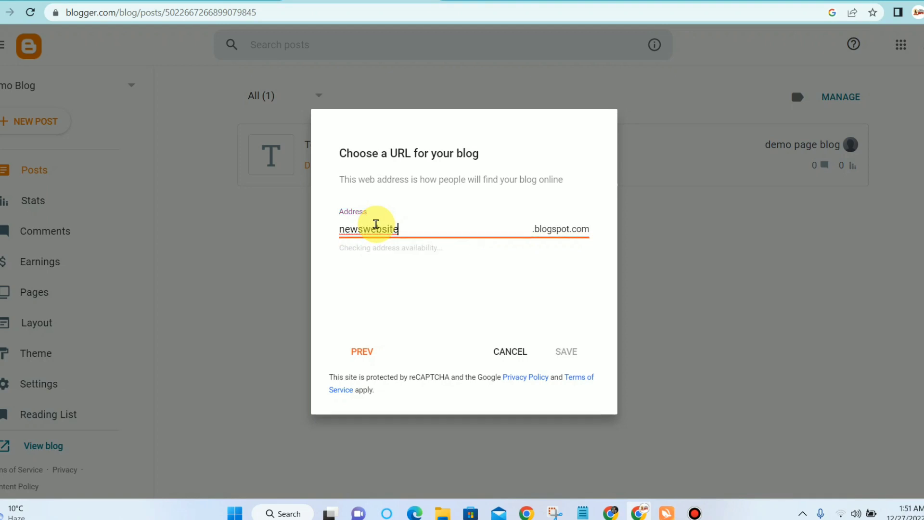
{"action": "type", "text": "3"}
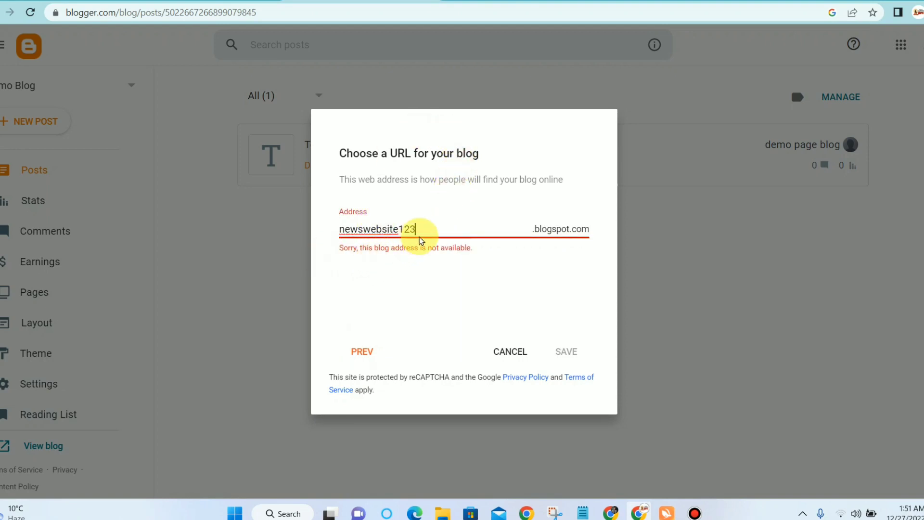
Step: Change the blog's address to newswebsit1 and save the new blog
{"action": "key", "text": "BackSpace"}
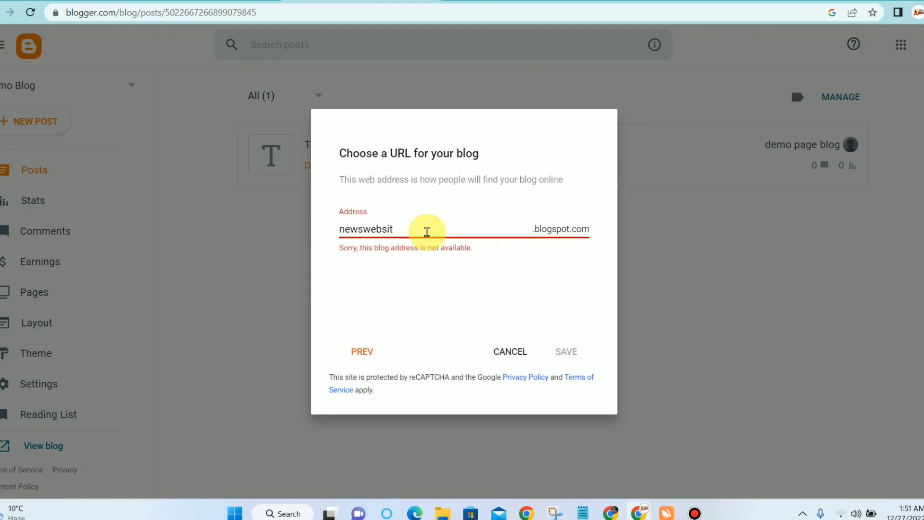
{"action": "type", "text": "1"}
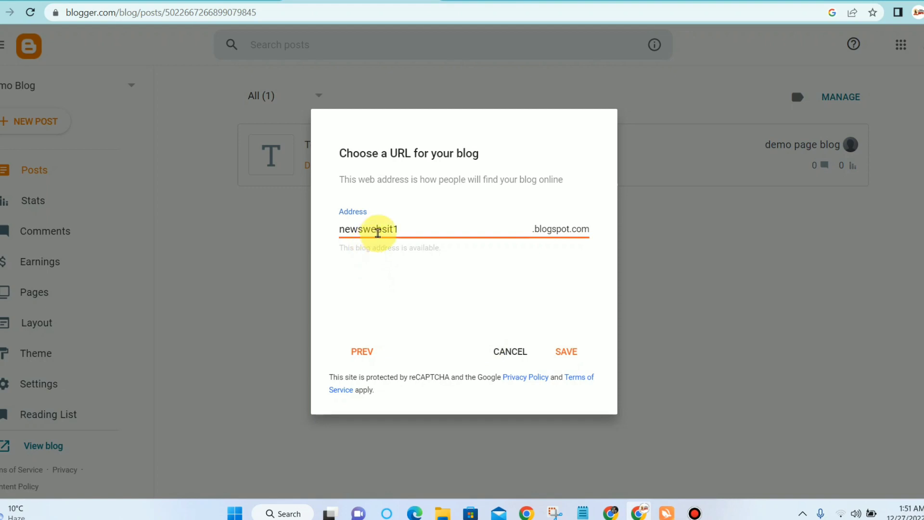
{"action": "left_click", "coordinate": [569, 352]}
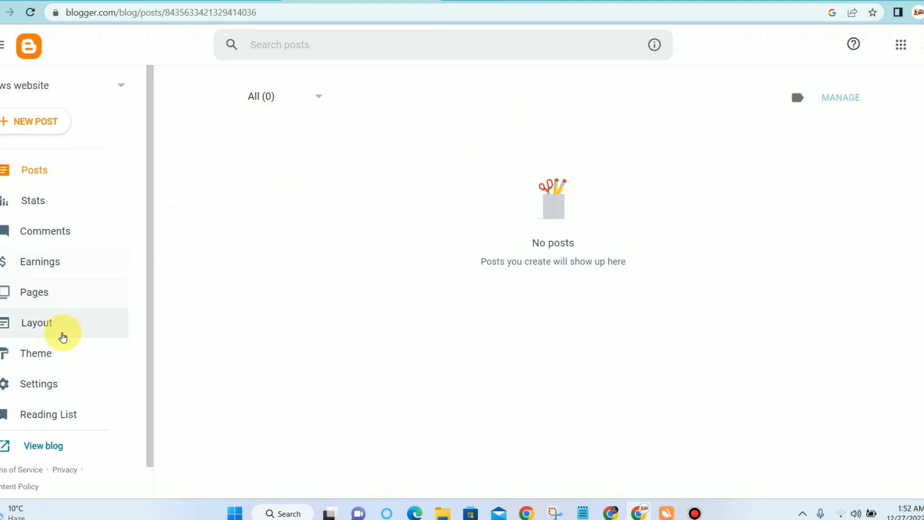
Step: View the new blog's public page, and return to its Blogger dashboard
{"action": "left_click", "coordinate": [43, 445]}
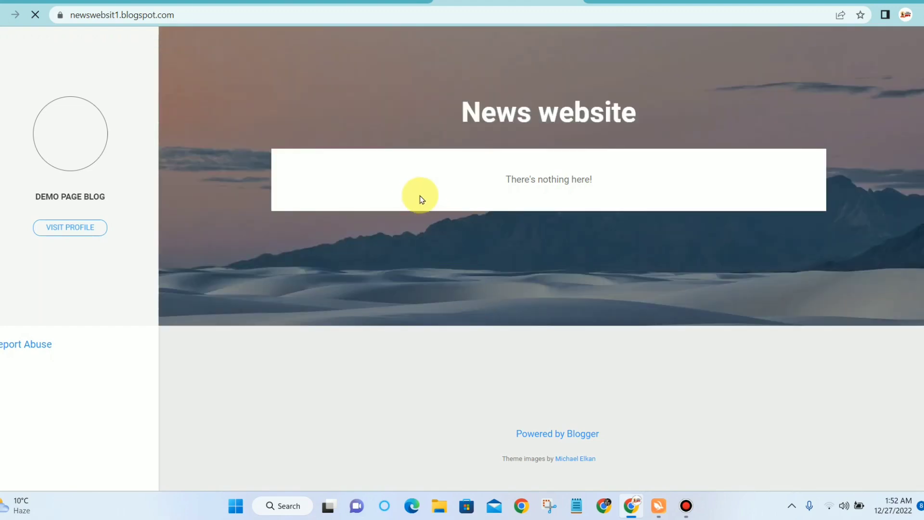
{"action": "left_click", "coordinate": [339, 1]}
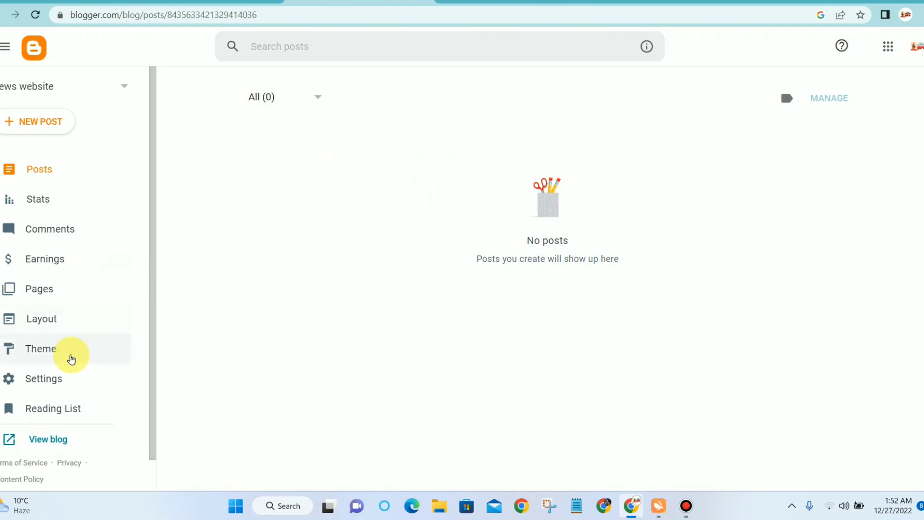
{"action": "scroll", "coordinate": [67, 366], "scroll_direction": "down", "scroll_amount": 1}
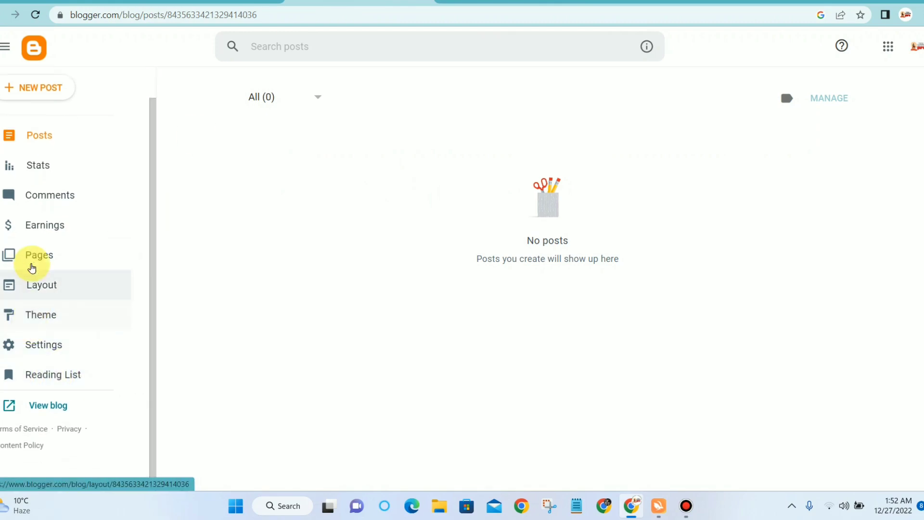
{"action": "scroll", "coordinate": [31, 260], "scroll_direction": "up", "scroll_amount": 1}
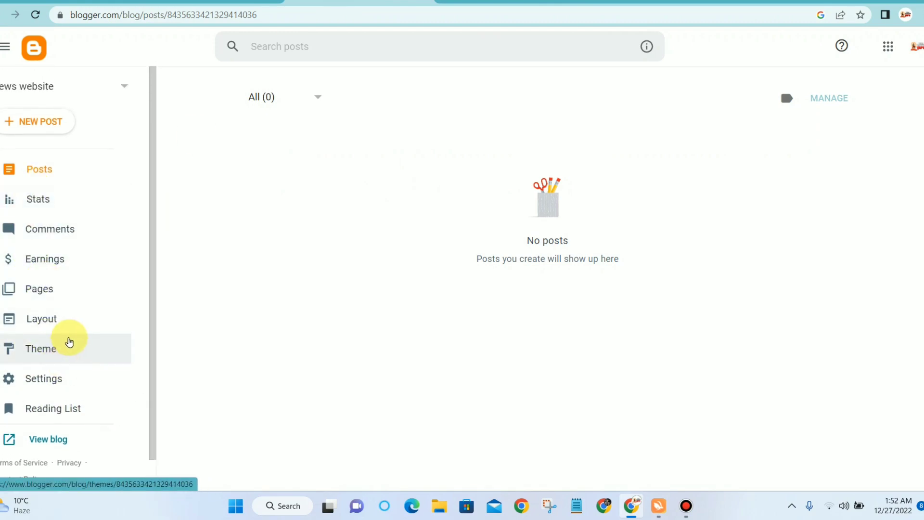
Step: In the blog's settings, set the description to "latest News" and save it
{"action": "left_click", "coordinate": [35, 380]}
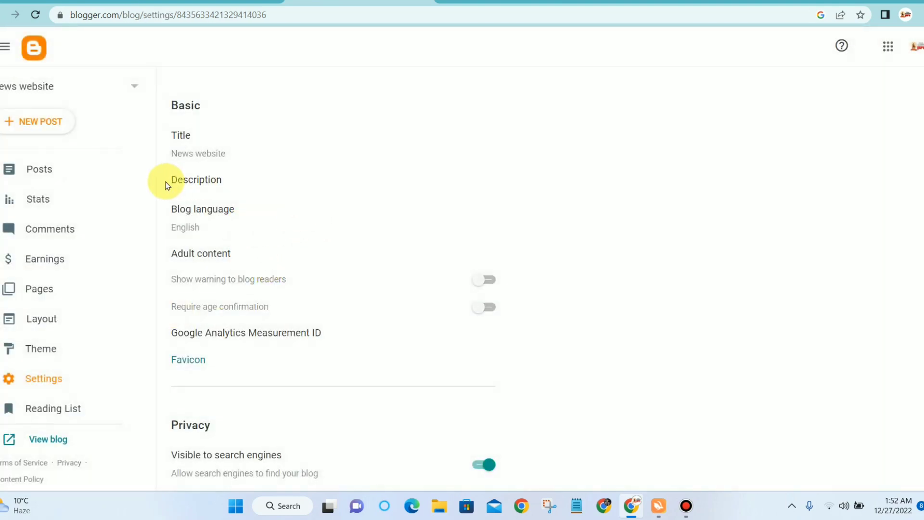
{"action": "left_click", "coordinate": [212, 192]}
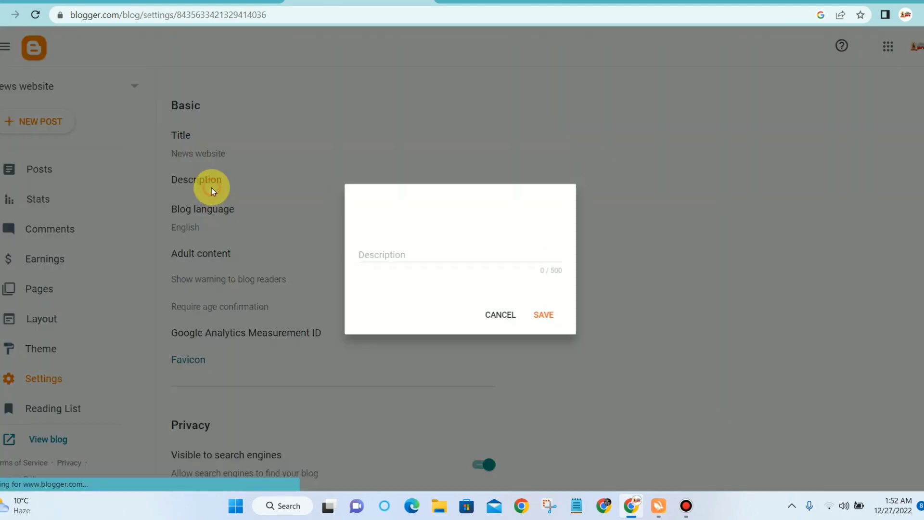
{"action": "left_click", "coordinate": [395, 251]}
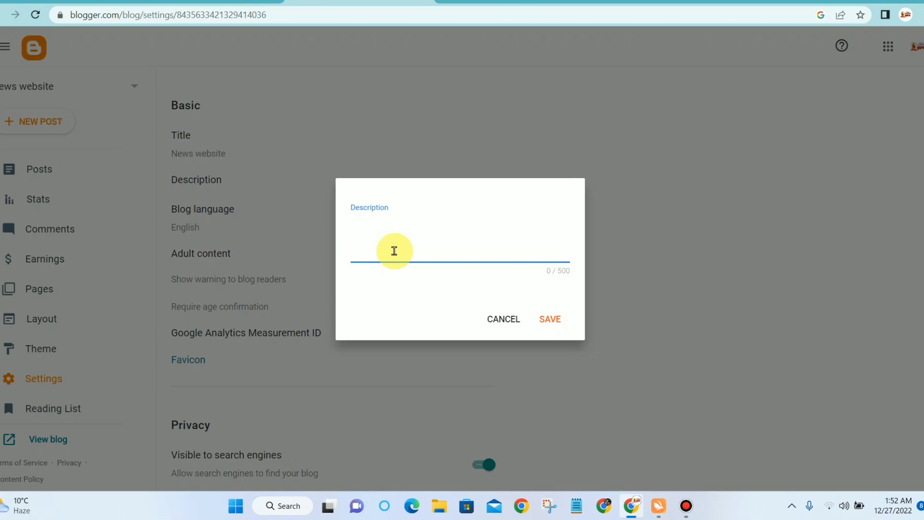
{"action": "type", "text": "test News"}
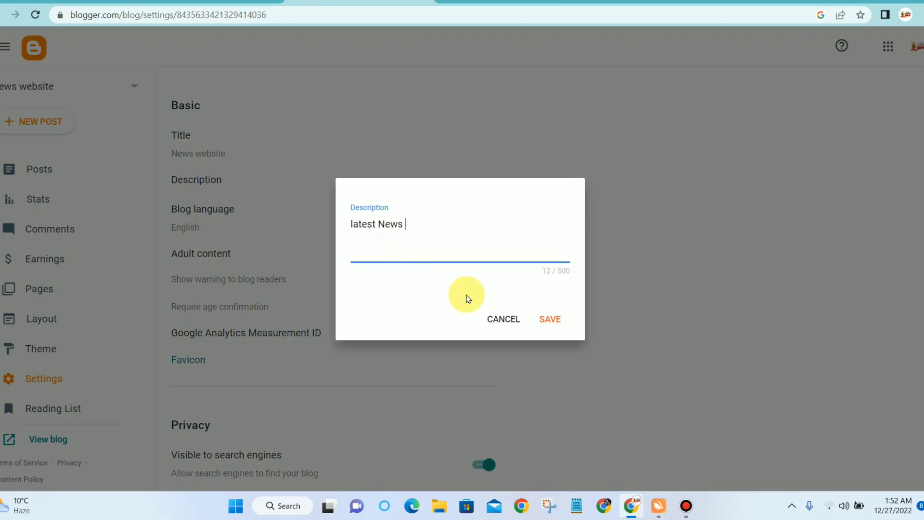
{"action": "left_click", "coordinate": [544, 320]}
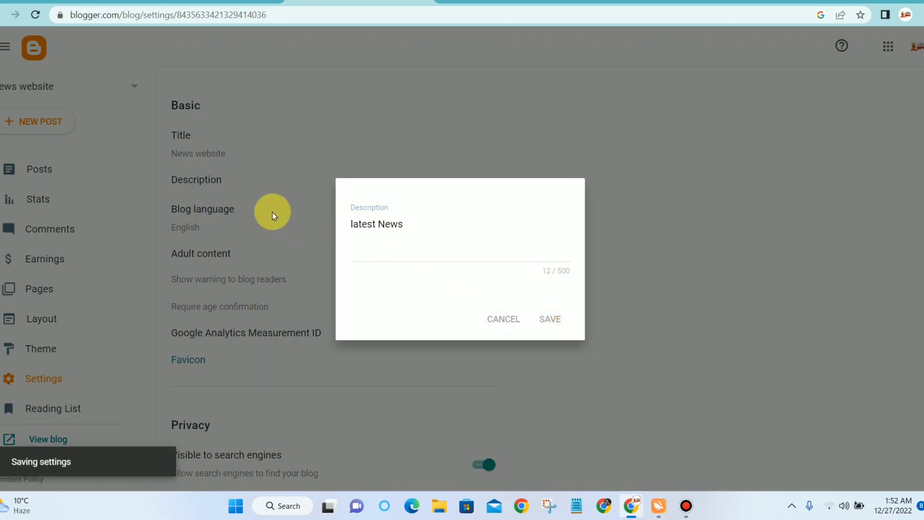
Step: Look at the favicon upload page from the basic settings, and return to the blog's settings
{"action": "scroll", "coordinate": [209, 150], "scroll_direction": "down", "scroll_amount": 2}
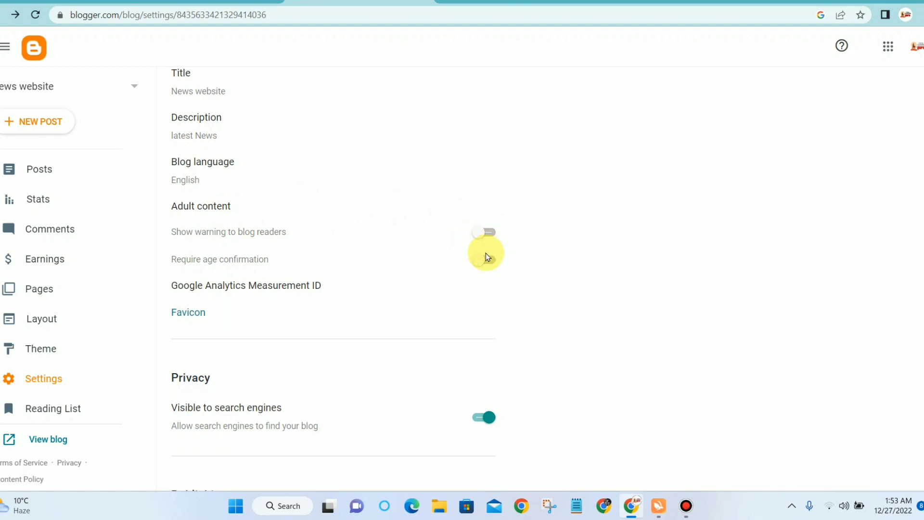
{"action": "scroll", "coordinate": [501, 255], "scroll_direction": "down", "scroll_amount": 1}
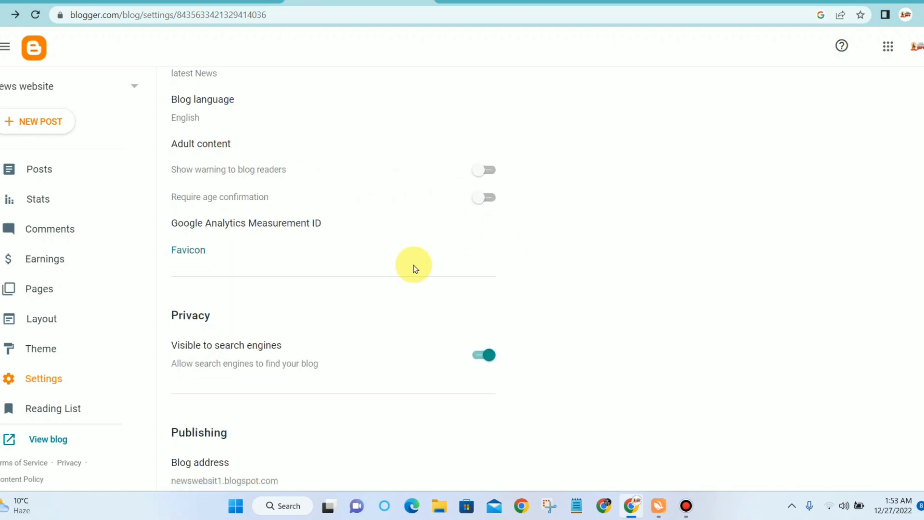
{"action": "left_click", "coordinate": [196, 255]}
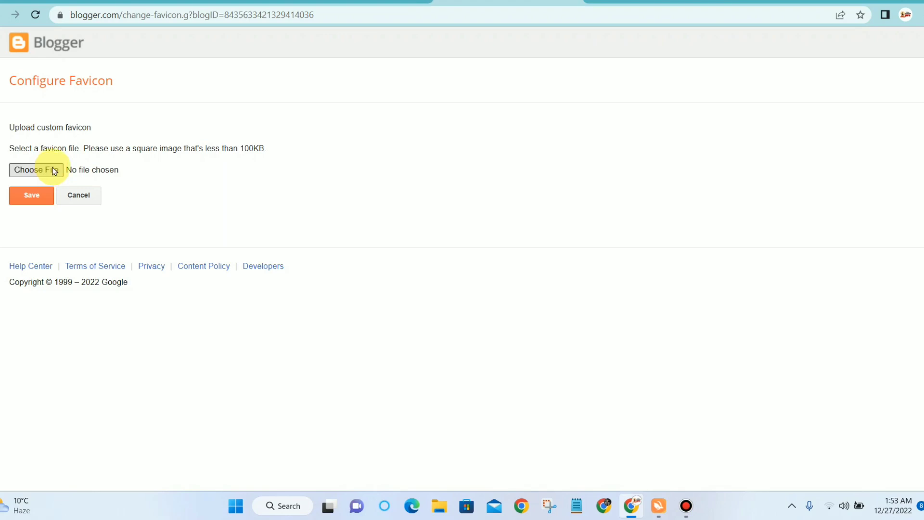
{"action": "left_click", "coordinate": [320, 4]}
Step: Review the privacy and publishing settings, and view the custom domain entry without changing it
{"action": "scroll", "coordinate": [231, 149], "scroll_direction": "down", "scroll_amount": 4}
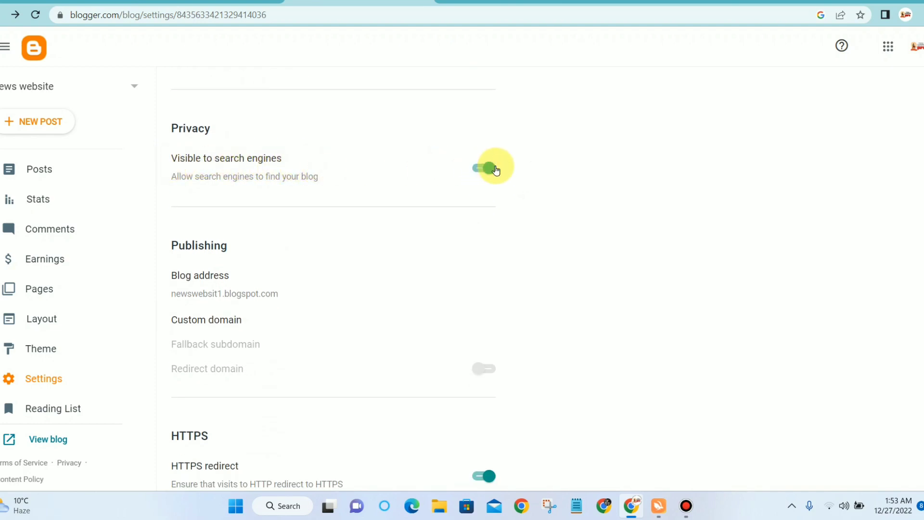
{"action": "scroll", "coordinate": [496, 169], "scroll_direction": "down", "scroll_amount": 3}
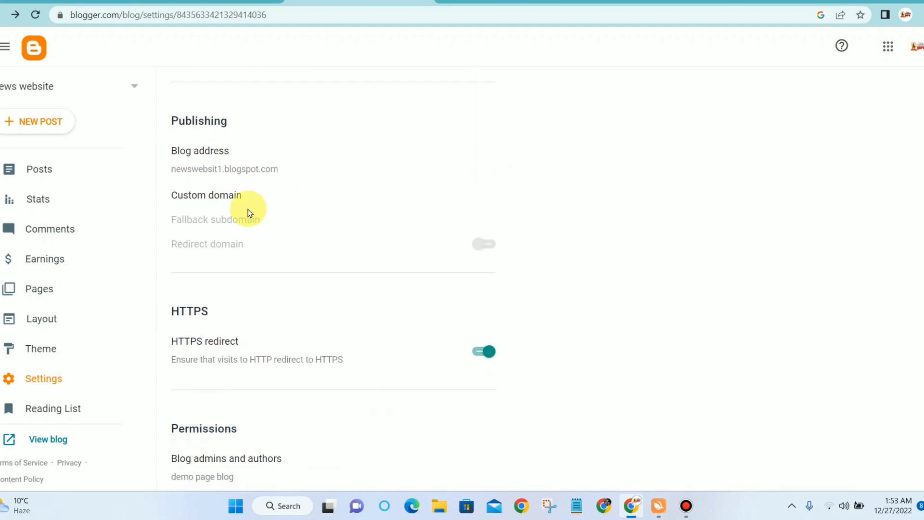
{"action": "left_click", "coordinate": [207, 205]}
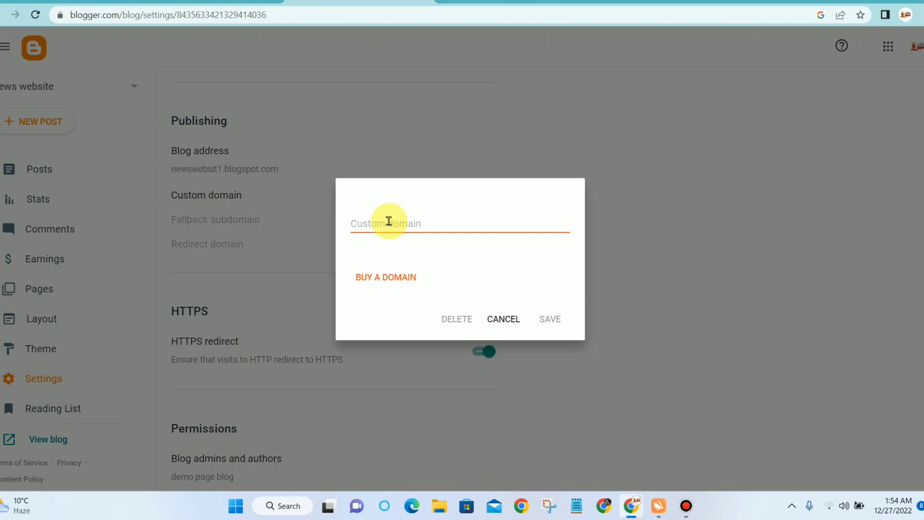
{"action": "left_click", "coordinate": [500, 319]}
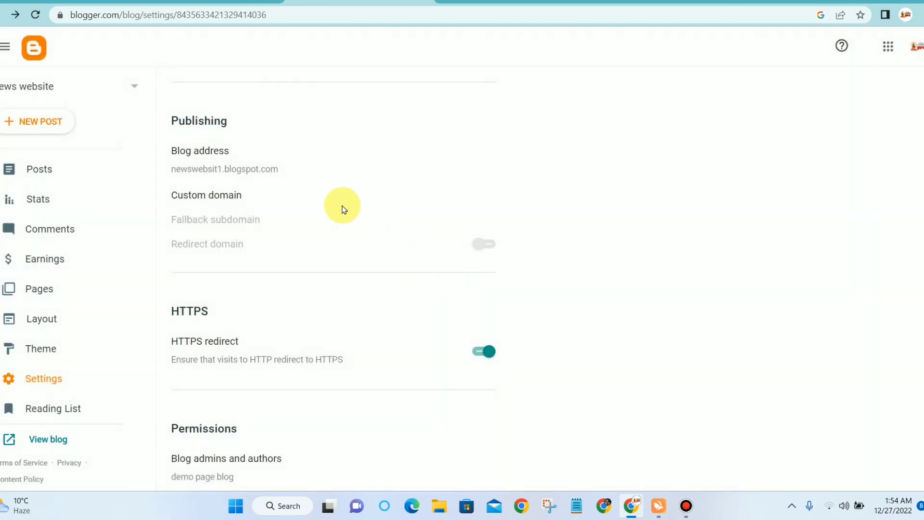
Step: Review the HTTPS and permissions settings, and view the blog admins and authors without changing them
{"action": "scroll", "coordinate": [328, 222], "scroll_direction": "down", "scroll_amount": 3}
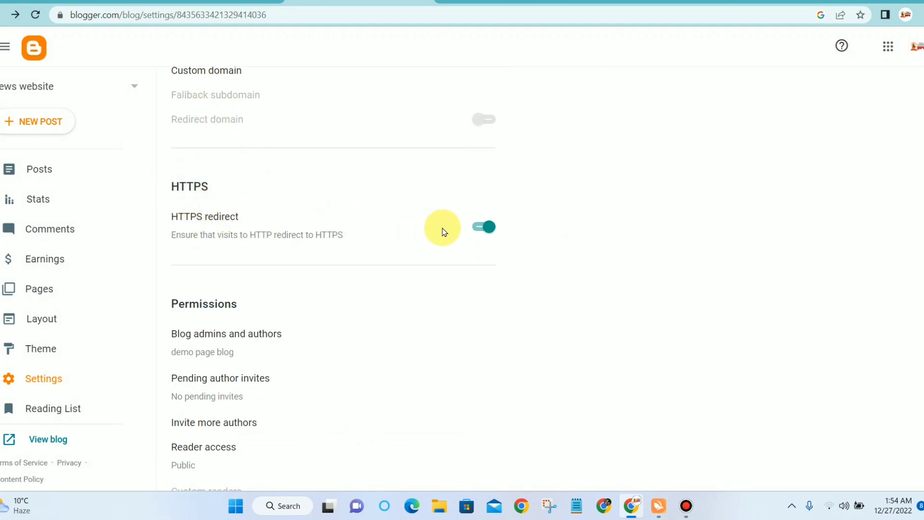
{"action": "scroll", "coordinate": [462, 219], "scroll_direction": "down", "scroll_amount": 1}
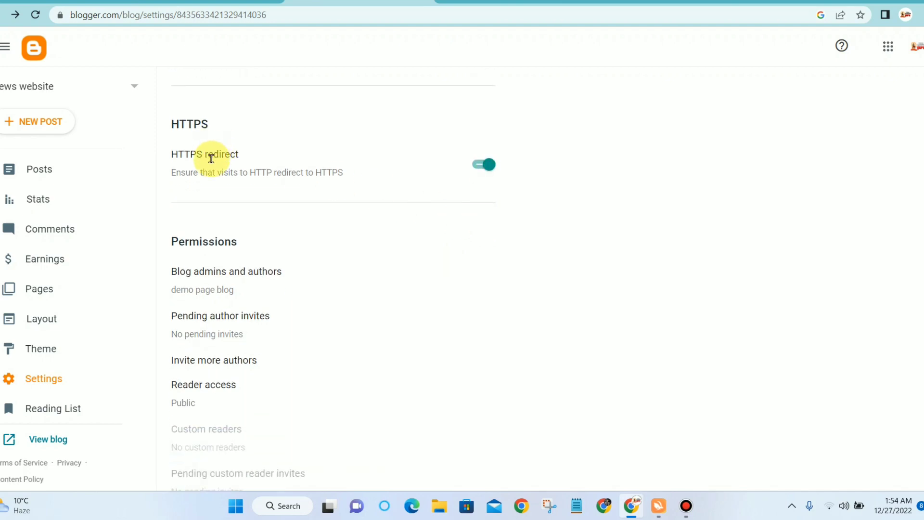
{"action": "scroll", "coordinate": [295, 171], "scroll_direction": "down", "scroll_amount": 3}
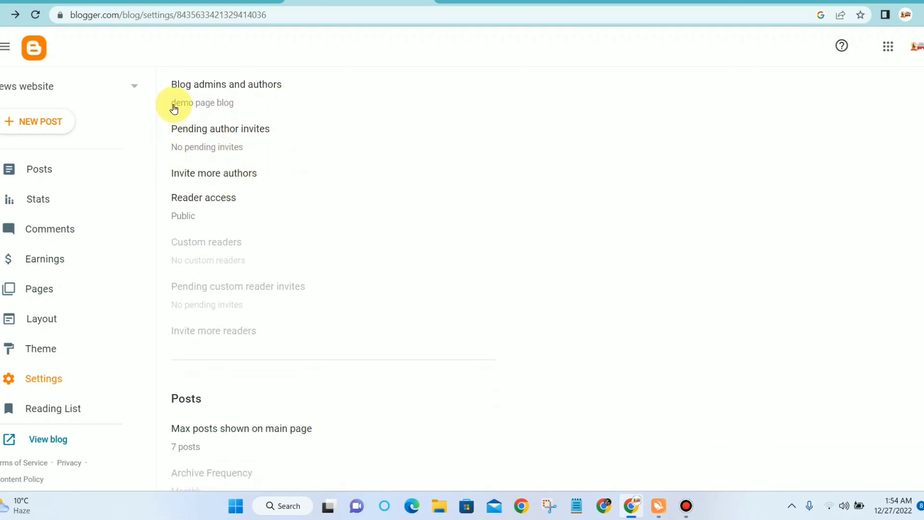
{"action": "scroll", "coordinate": [221, 153], "scroll_direction": "up", "scroll_amount": 3}
{"action": "scroll", "coordinate": [178, 212], "scroll_direction": "down", "scroll_amount": 2}
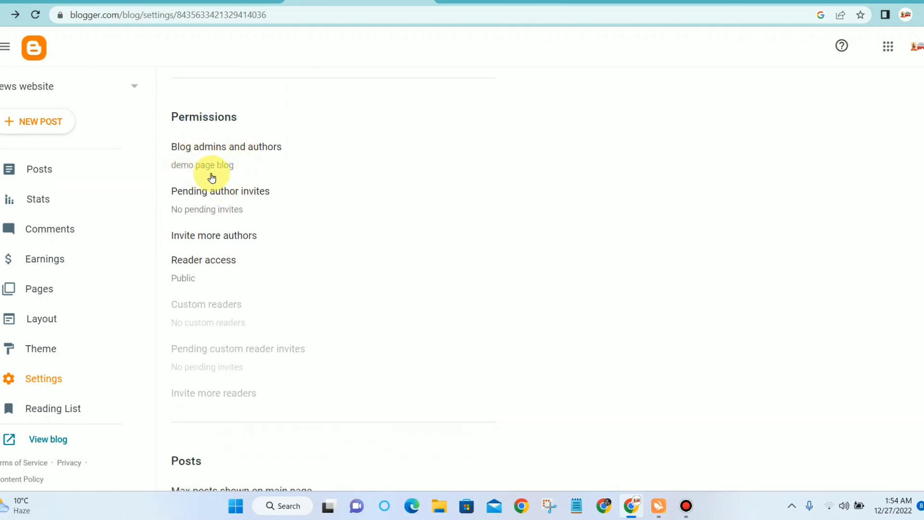
{"action": "scroll", "coordinate": [219, 179], "scroll_direction": "down", "scroll_amount": 1}
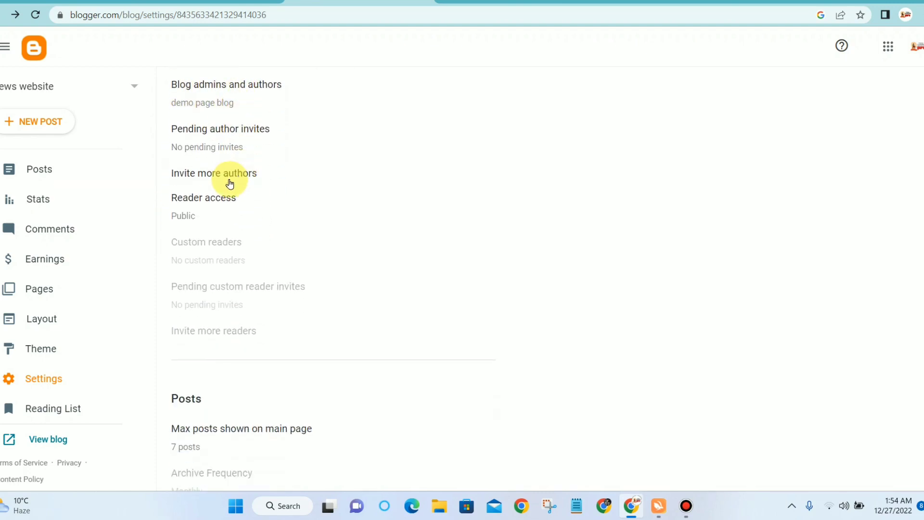
{"action": "left_click", "coordinate": [203, 103]}
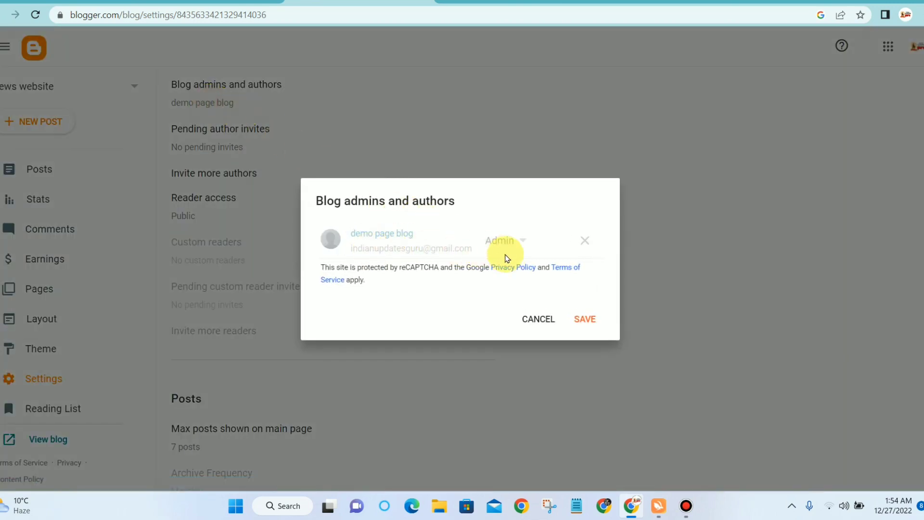
{"action": "left_click", "coordinate": [538, 319]}
Step: View the form for inviting more authors, and close it without sending an invitation
{"action": "scroll", "coordinate": [317, 193], "scroll_direction": "down", "scroll_amount": 1}
{"action": "scroll", "coordinate": [308, 165], "scroll_direction": "down", "scroll_amount": 3}
{"action": "scroll", "coordinate": [287, 165], "scroll_direction": "up", "scroll_amount": 4}
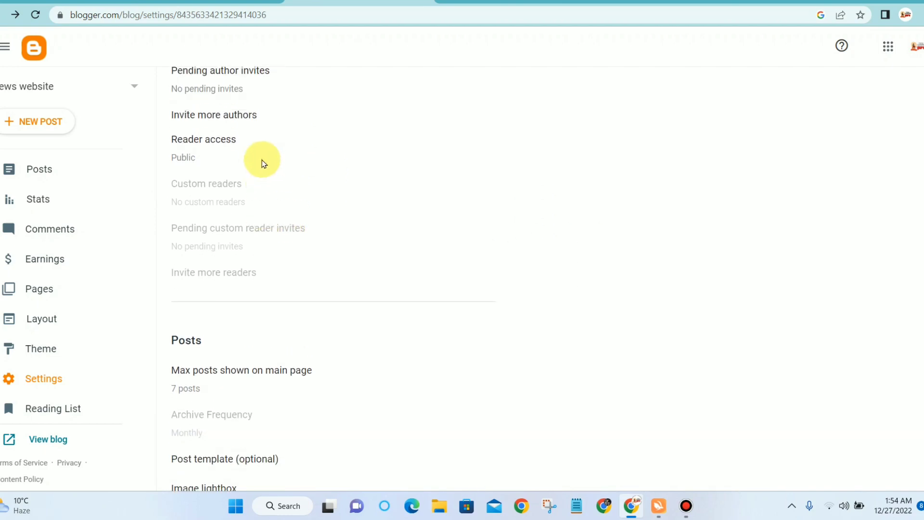
{"action": "left_click", "coordinate": [219, 174]}
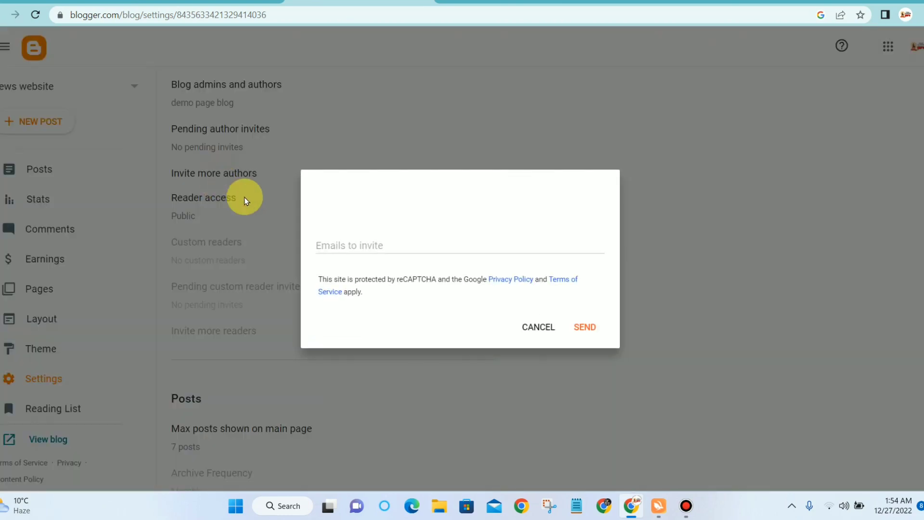
{"action": "left_click", "coordinate": [385, 241]}
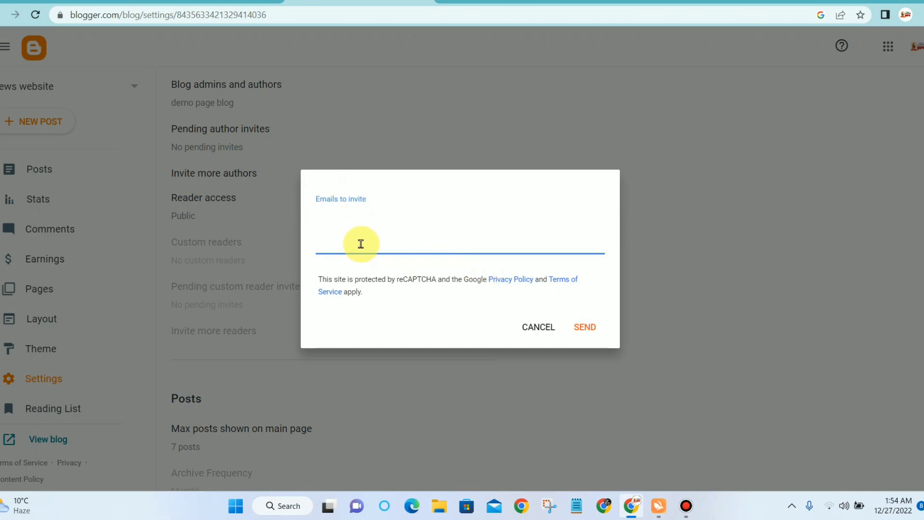
{"action": "left_click", "coordinate": [540, 328]}
Step: Review the posts settings, and view the entry for maximum posts shown on the main page without changing it
{"action": "scroll", "coordinate": [386, 285], "scroll_direction": "down", "scroll_amount": 4}
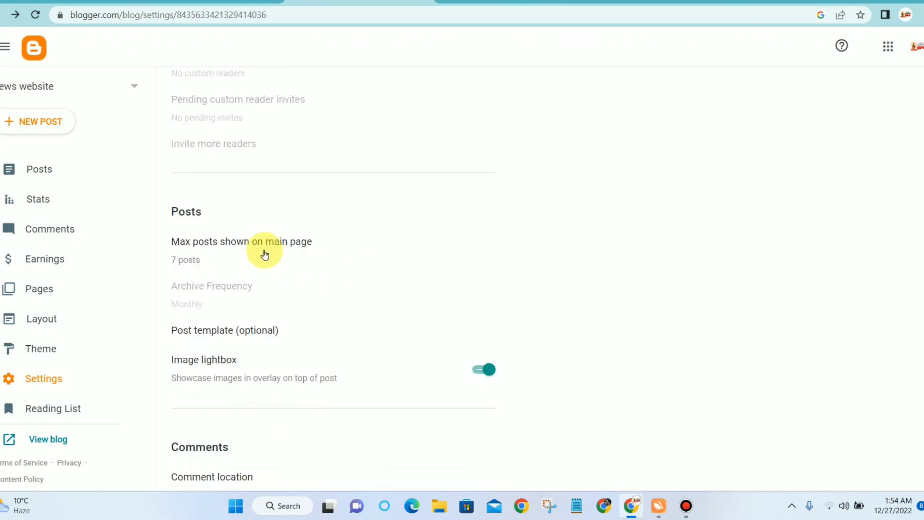
{"action": "scroll", "coordinate": [265, 256], "scroll_direction": "down", "scroll_amount": 3}
{"action": "left_click", "coordinate": [188, 131]}
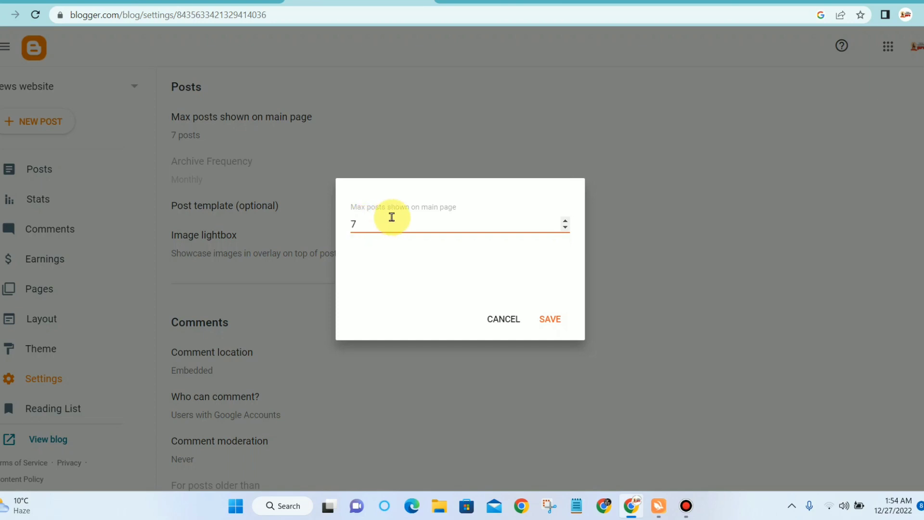
{"action": "left_click", "coordinate": [494, 315]}
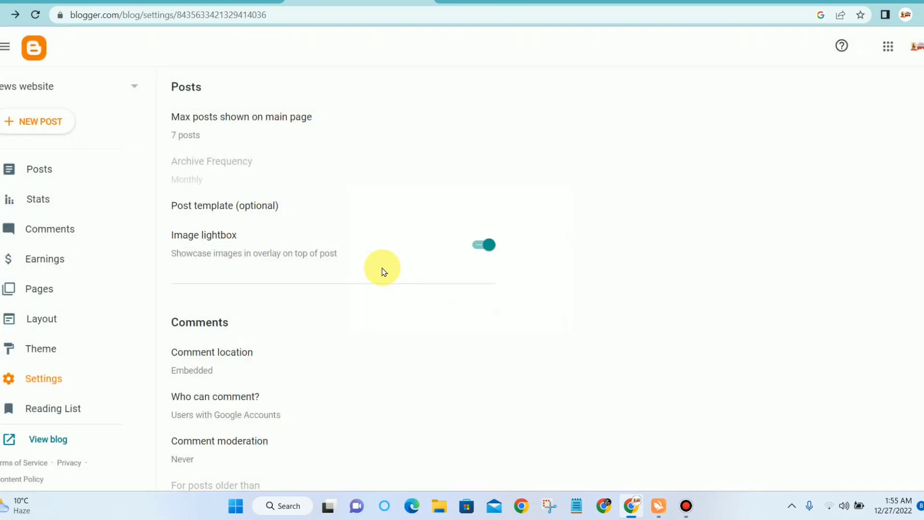
{"action": "scroll", "coordinate": [382, 268], "scroll_direction": "down", "scroll_amount": 1}
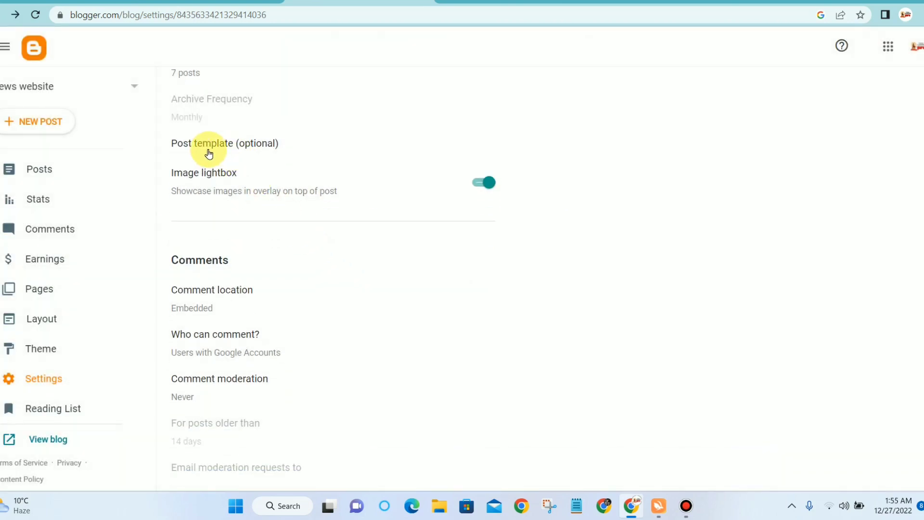
{"action": "scroll", "coordinate": [208, 153], "scroll_direction": "down", "scroll_amount": 1}
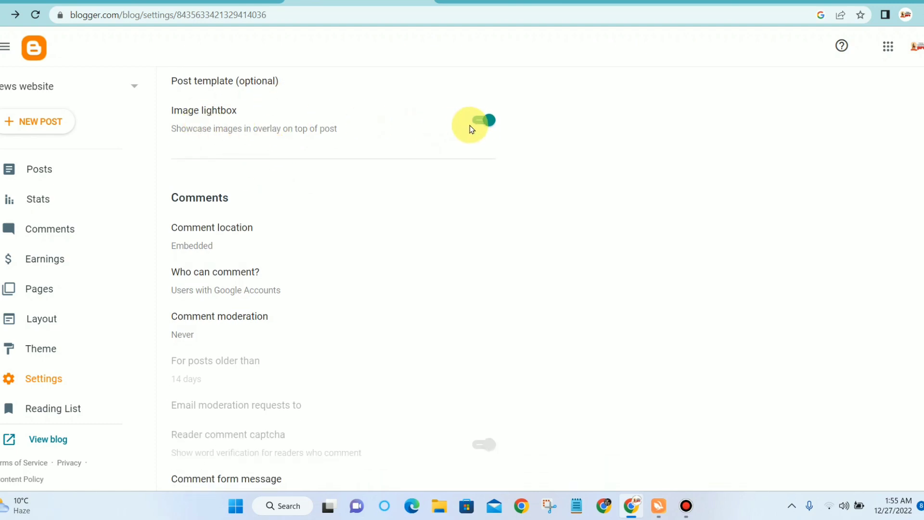
Step: Review the comments settings, and view the comment location options without changing the selection
{"action": "scroll", "coordinate": [344, 163], "scroll_direction": "down", "scroll_amount": 2}
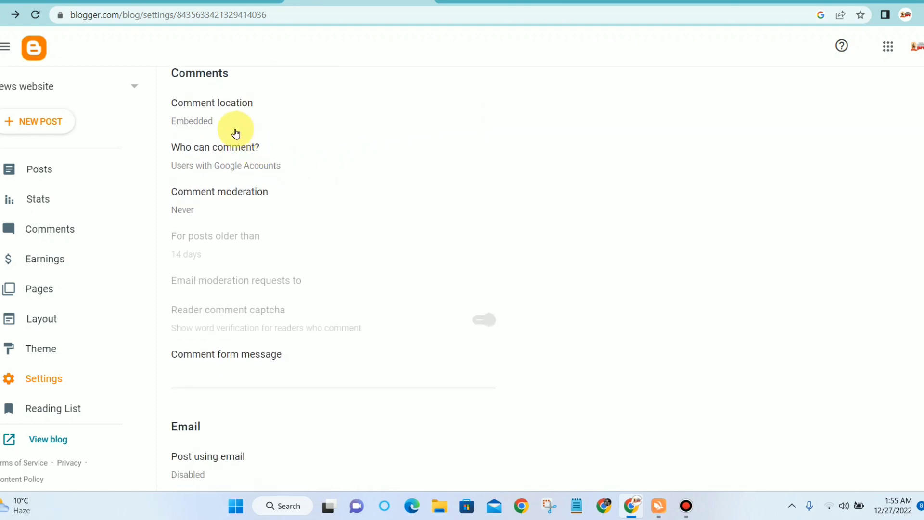
{"action": "left_click", "coordinate": [196, 125]}
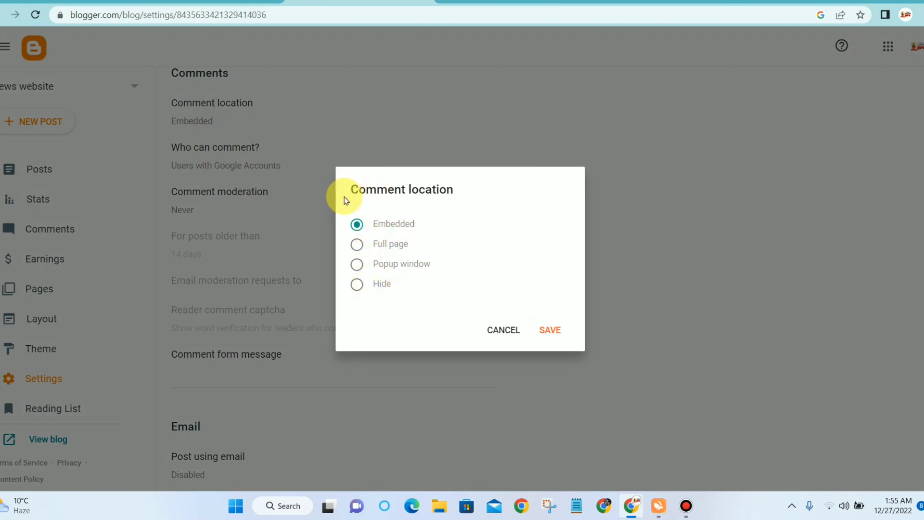
{"action": "left_click", "coordinate": [510, 333]}
{"action": "scroll", "coordinate": [339, 268], "scroll_direction": "down", "scroll_amount": 5}
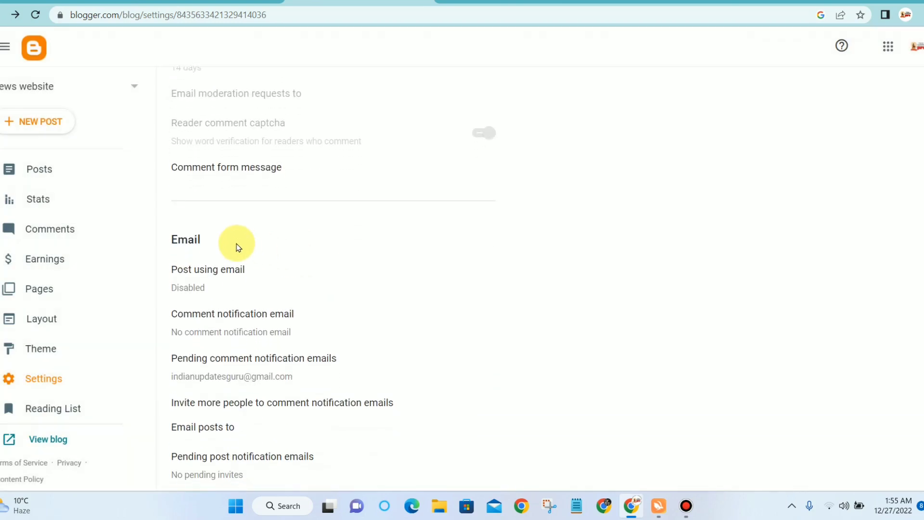
Step: Review the email and formatting settings, and view the date header format options without changing them
{"action": "scroll", "coordinate": [231, 241], "scroll_direction": "down", "scroll_amount": 8}
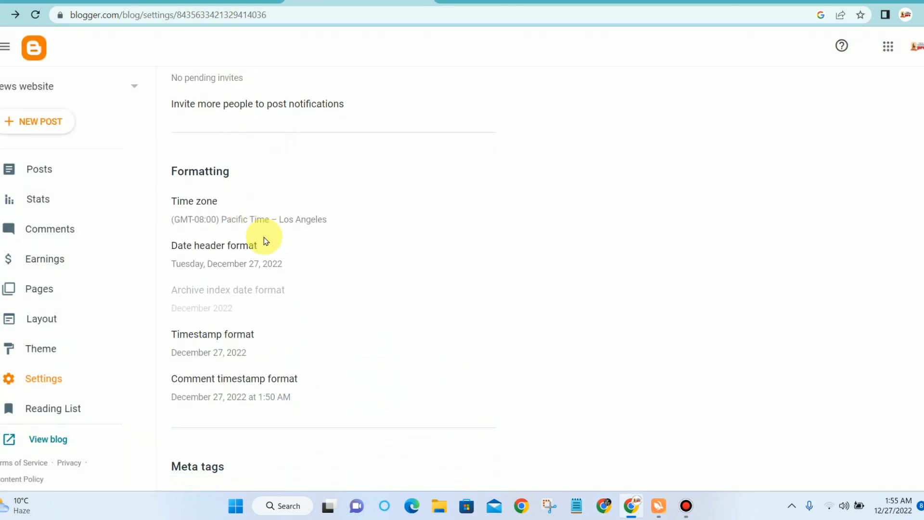
{"action": "scroll", "coordinate": [236, 231], "scroll_direction": "down", "scroll_amount": 1}
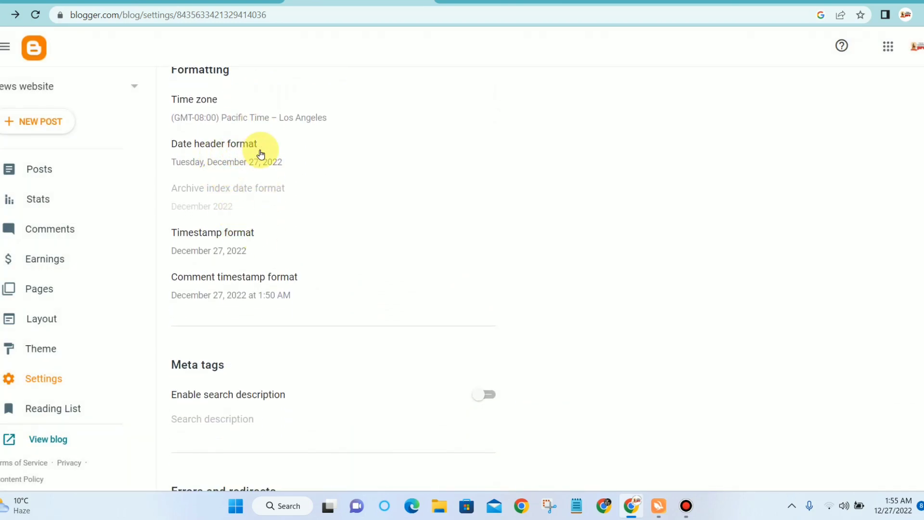
{"action": "scroll", "coordinate": [250, 159], "scroll_direction": "down", "scroll_amount": 2}
{"action": "scroll", "coordinate": [241, 166], "scroll_direction": "up", "scroll_amount": 2}
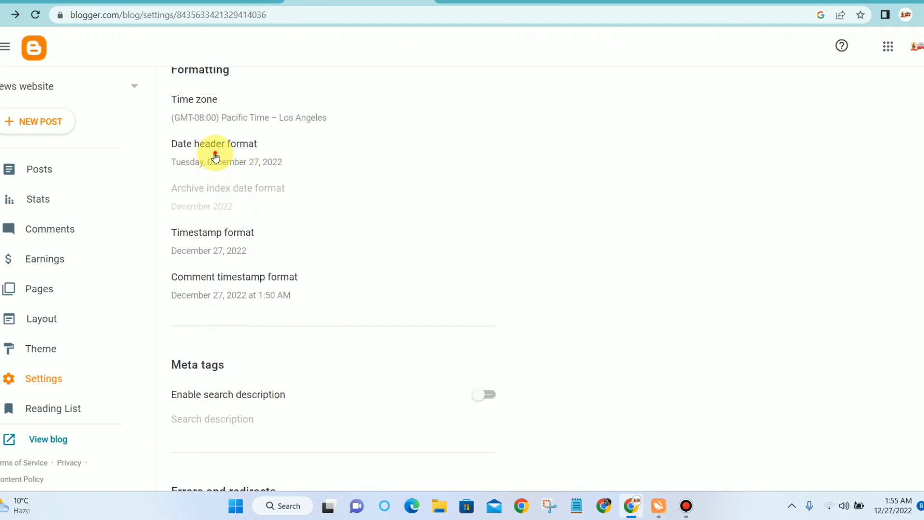
{"action": "left_click", "coordinate": [215, 157]}
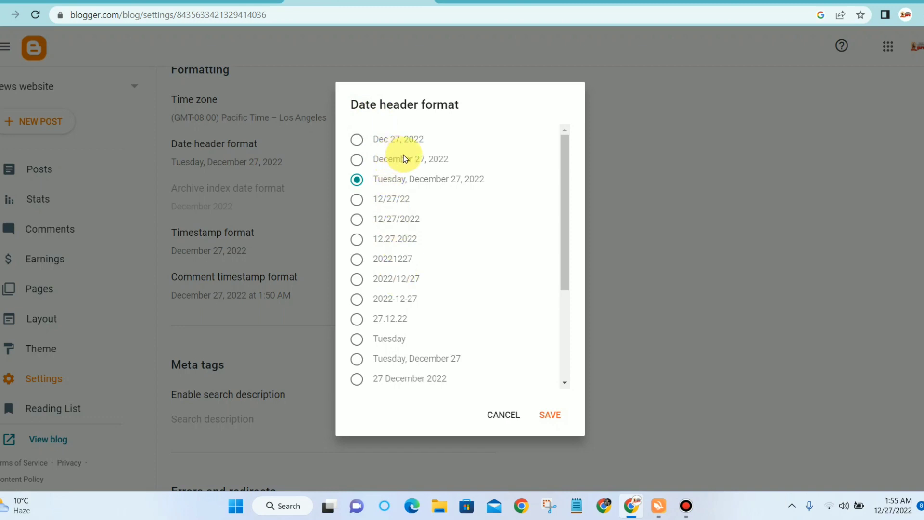
{"action": "left_click", "coordinate": [504, 414]}
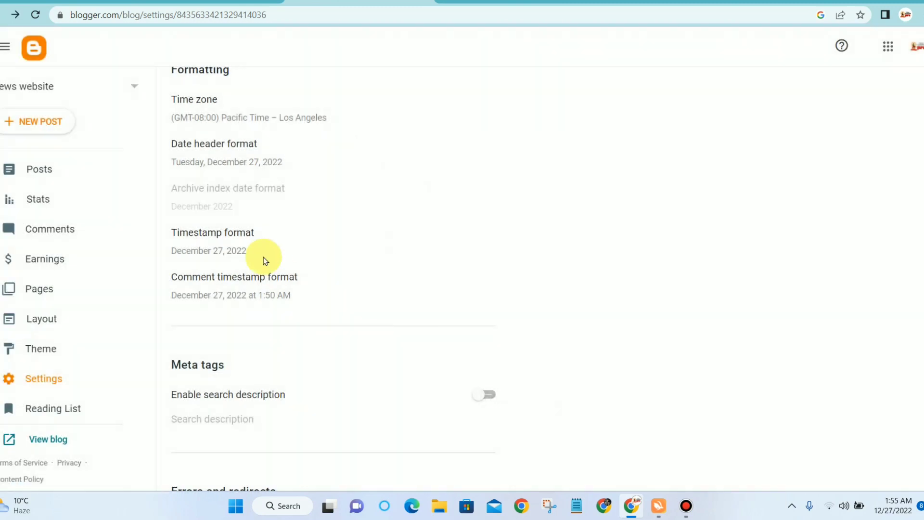
Step: Enable the search description in the blog's meta tags settings
{"action": "scroll", "coordinate": [264, 260], "scroll_direction": "down", "scroll_amount": 3}
{"action": "scroll", "coordinate": [269, 186], "scroll_direction": "down", "scroll_amount": 1}
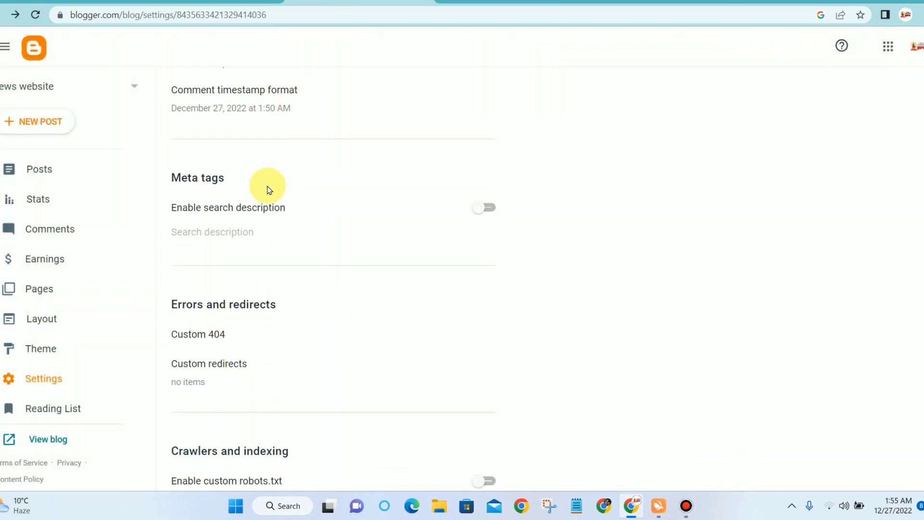
{"action": "left_click", "coordinate": [486, 207]}
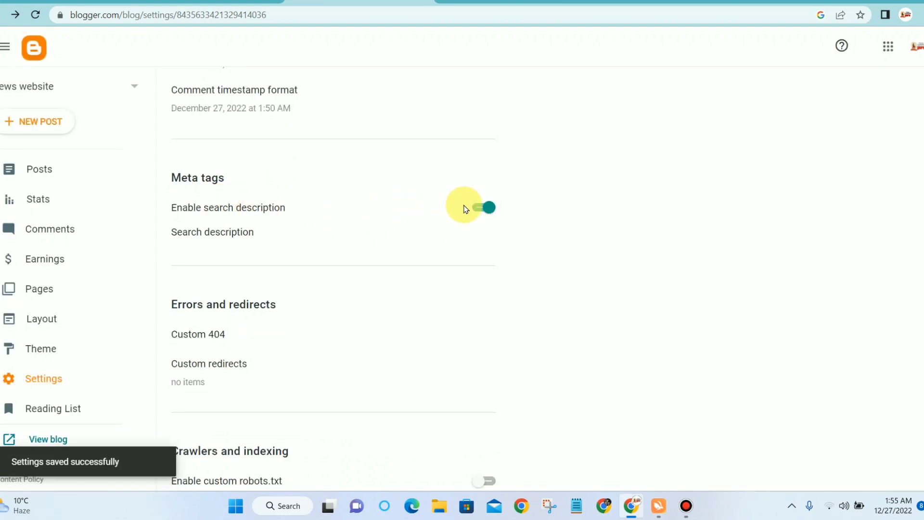
Step: Review the crawlers and indexing settings, including custom robots.txt and custom robots header tags
{"action": "scroll", "coordinate": [476, 227], "scroll_direction": "down", "scroll_amount": 5}
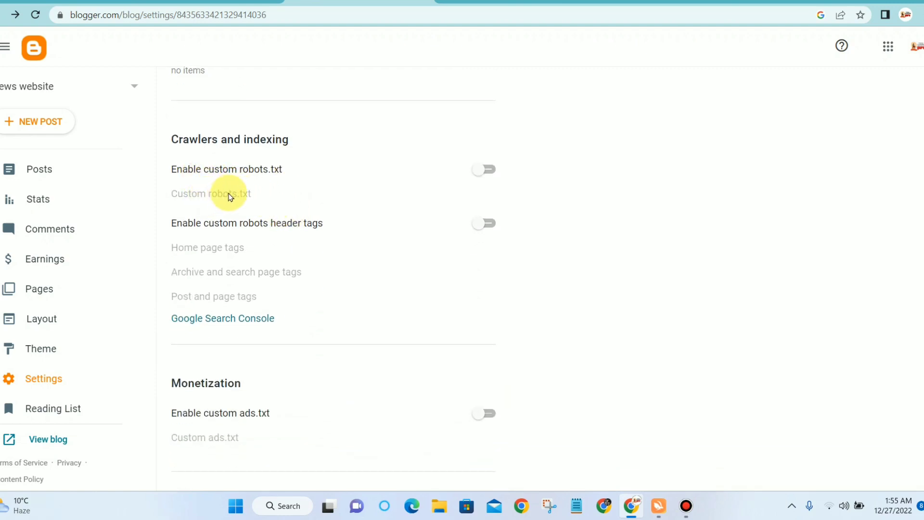
{"action": "scroll", "coordinate": [262, 183], "scroll_direction": "down", "scroll_amount": 1}
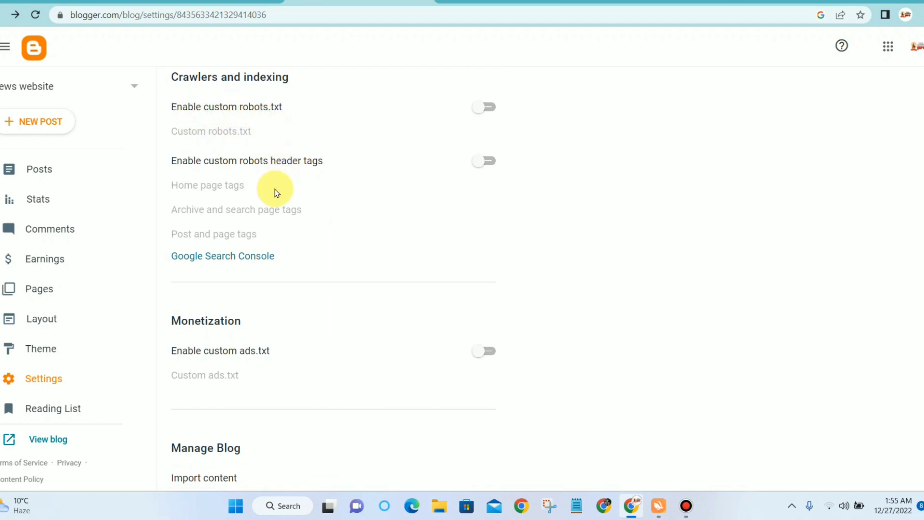
{"action": "scroll", "coordinate": [274, 192], "scroll_direction": "up", "scroll_amount": 1}
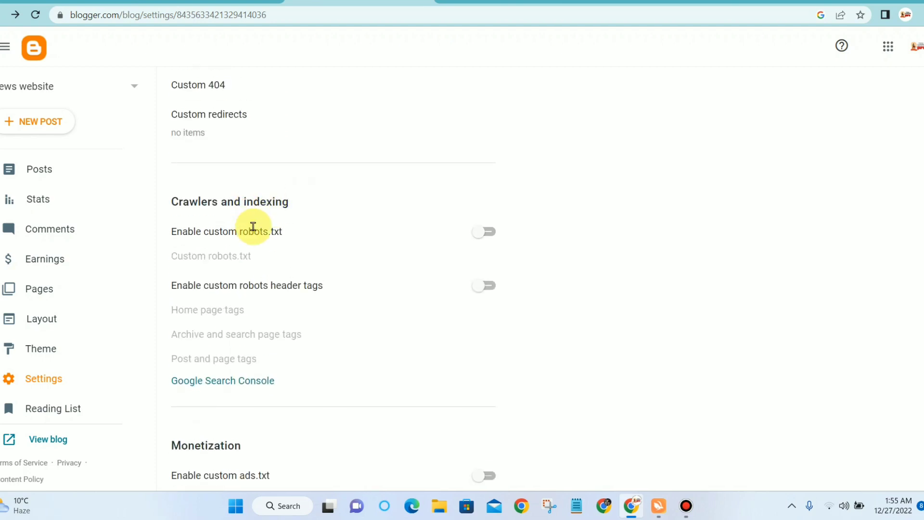
{"action": "scroll", "coordinate": [297, 202], "scroll_direction": "down", "scroll_amount": 1}
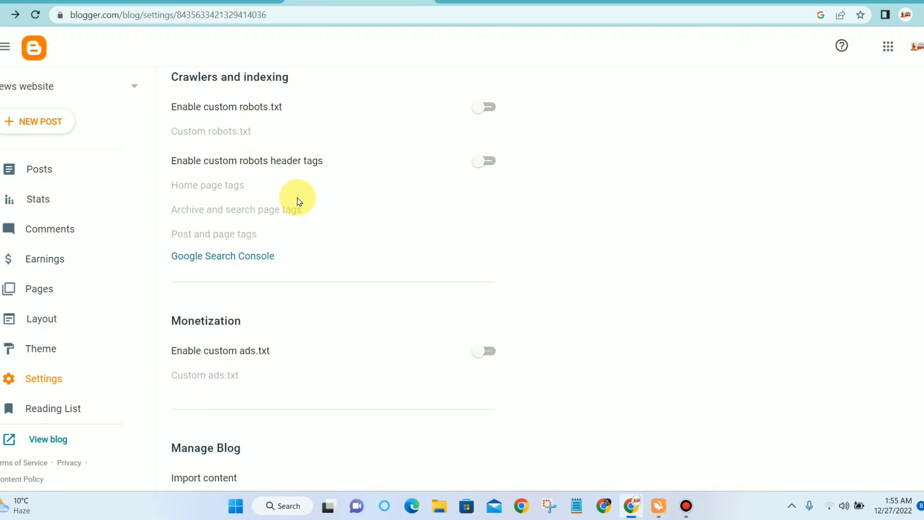
{"action": "scroll", "coordinate": [299, 202], "scroll_direction": "down", "scroll_amount": 2}
{"action": "scroll", "coordinate": [300, 202], "scroll_direction": "up", "scroll_amount": 3}
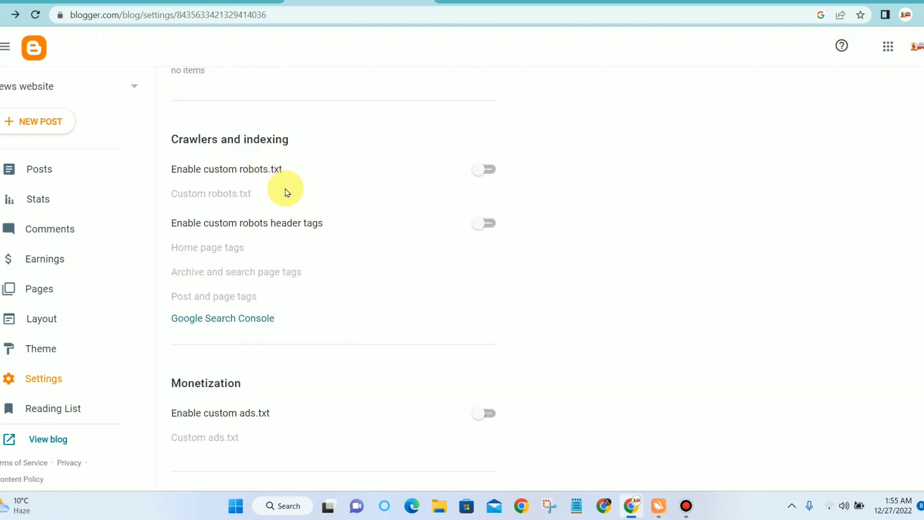
Step: Review the monetization, blog management, site feed and general settings
{"action": "scroll", "coordinate": [287, 192], "scroll_direction": "down", "scroll_amount": 4}
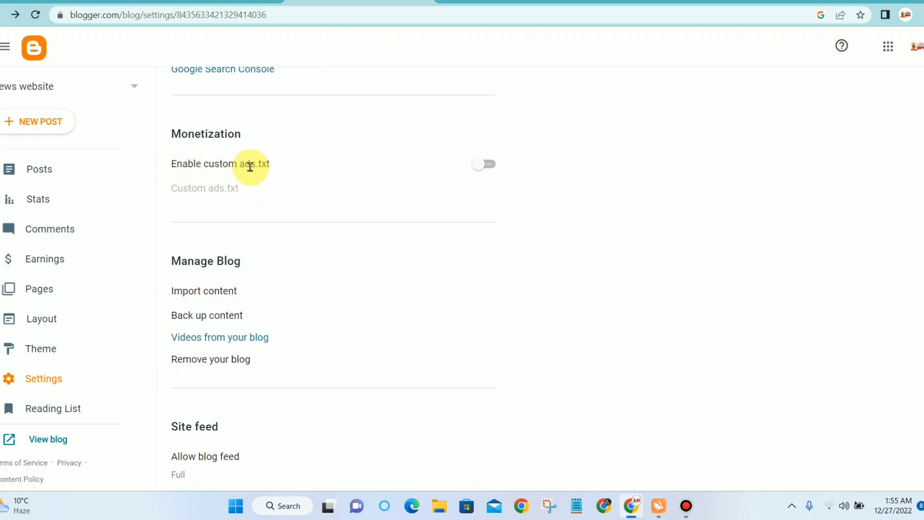
{"action": "scroll", "coordinate": [222, 166], "scroll_direction": "down", "scroll_amount": 1}
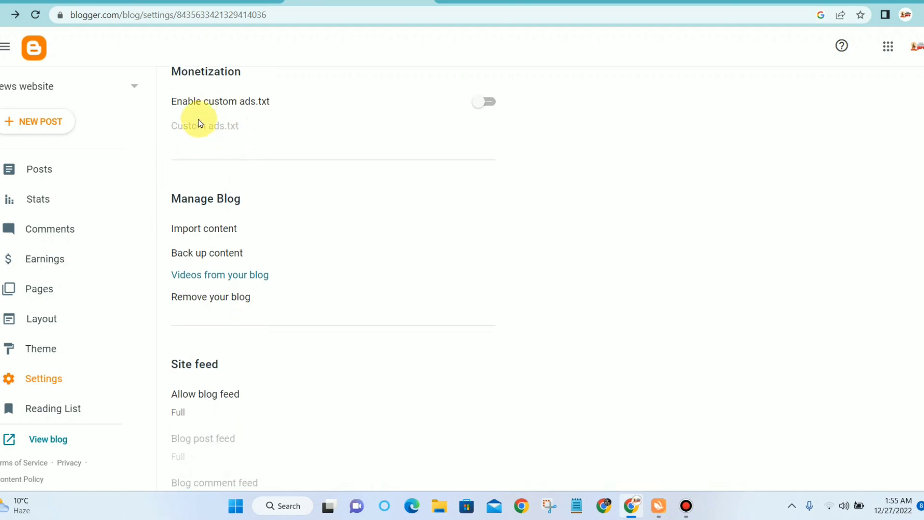
{"action": "scroll", "coordinate": [337, 118], "scroll_direction": "down", "scroll_amount": 5}
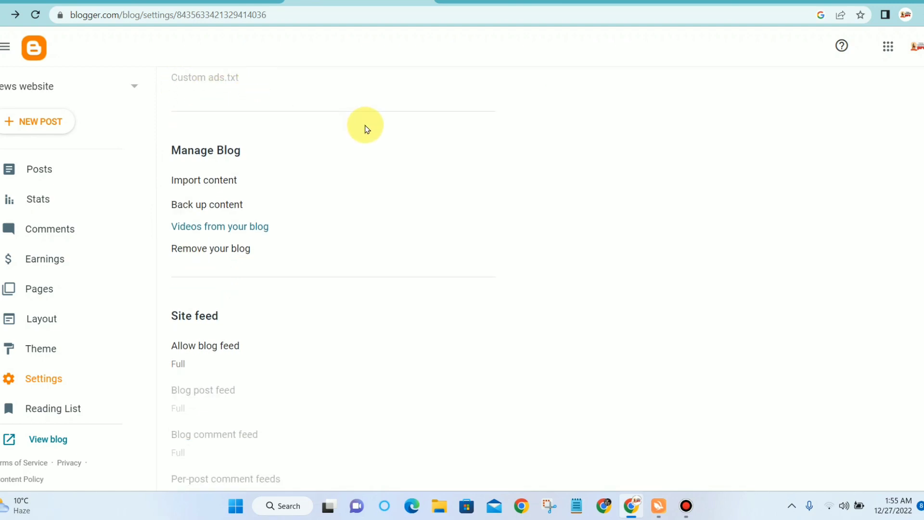
{"action": "scroll", "coordinate": [236, 178], "scroll_direction": "down", "scroll_amount": 1}
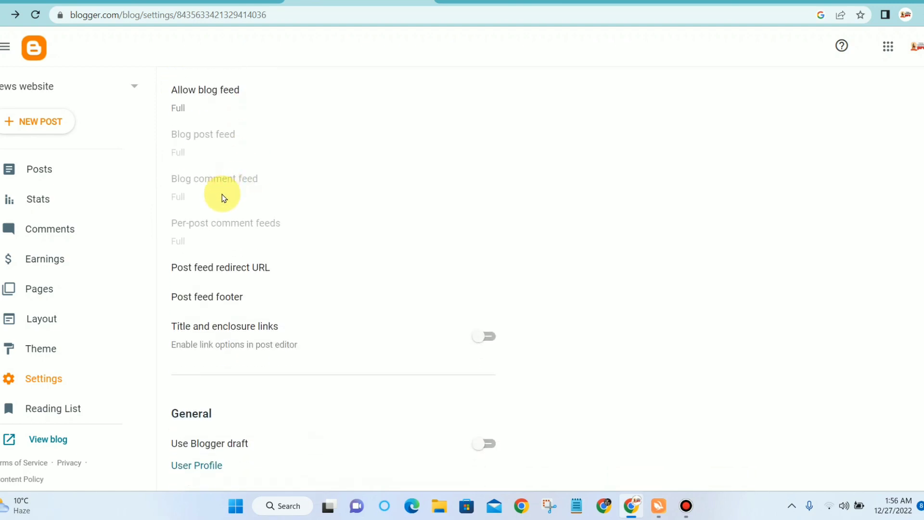
{"action": "scroll", "coordinate": [246, 308], "scroll_direction": "up", "scroll_amount": 2}
{"action": "scroll", "coordinate": [231, 289], "scroll_direction": "up", "scroll_amount": 20}
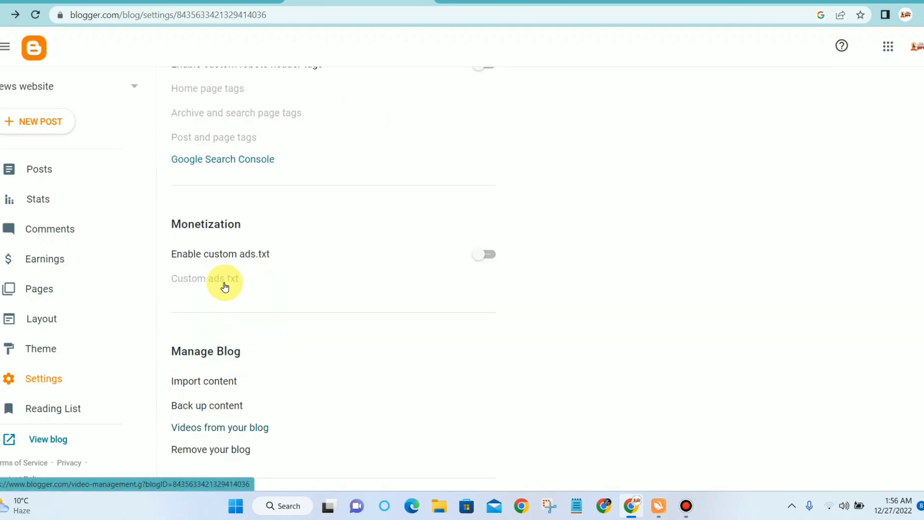
{"action": "scroll", "coordinate": [159, 321], "scroll_direction": "up", "scroll_amount": 5}
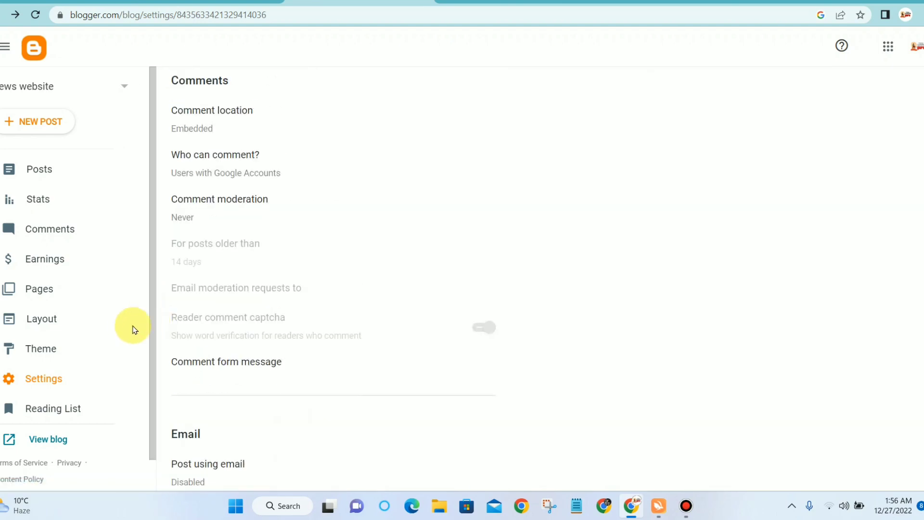
Step: Open the blog's theme page, and look at how the published blog appears with its current theme
{"action": "left_click", "coordinate": [57, 350]}
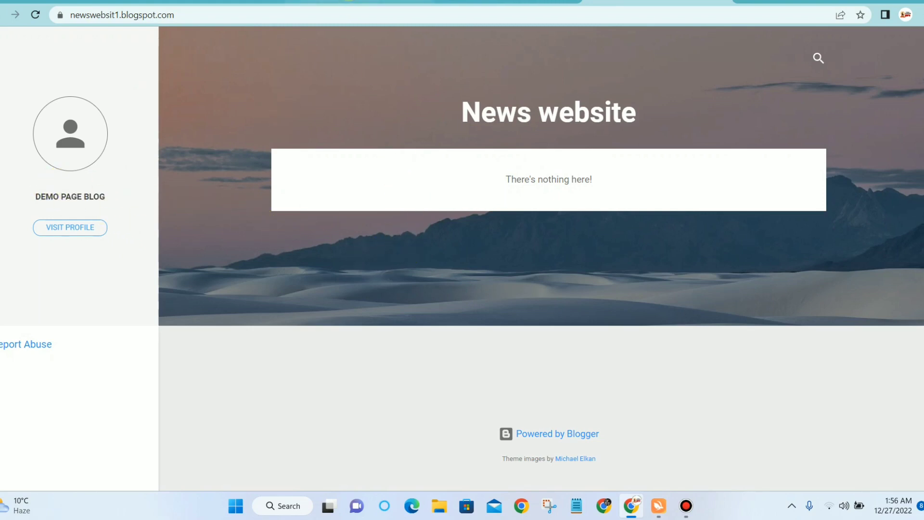
{"action": "left_click", "coordinate": [291, 2]}
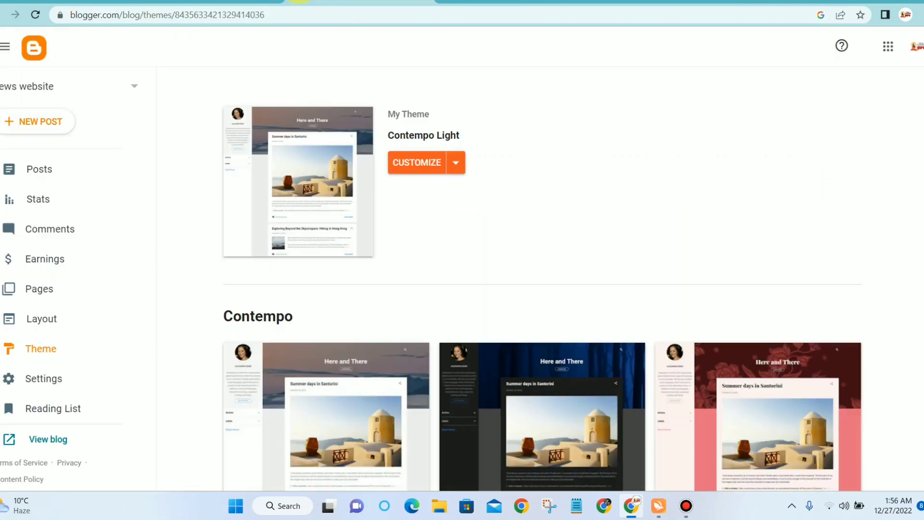
{"action": "left_click", "coordinate": [688, 509]}
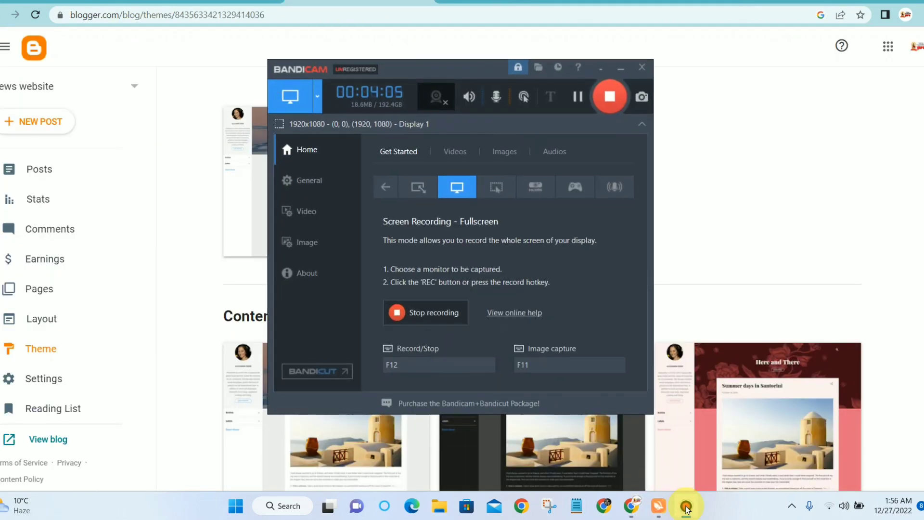
{"action": "left_click", "coordinate": [688, 510]}
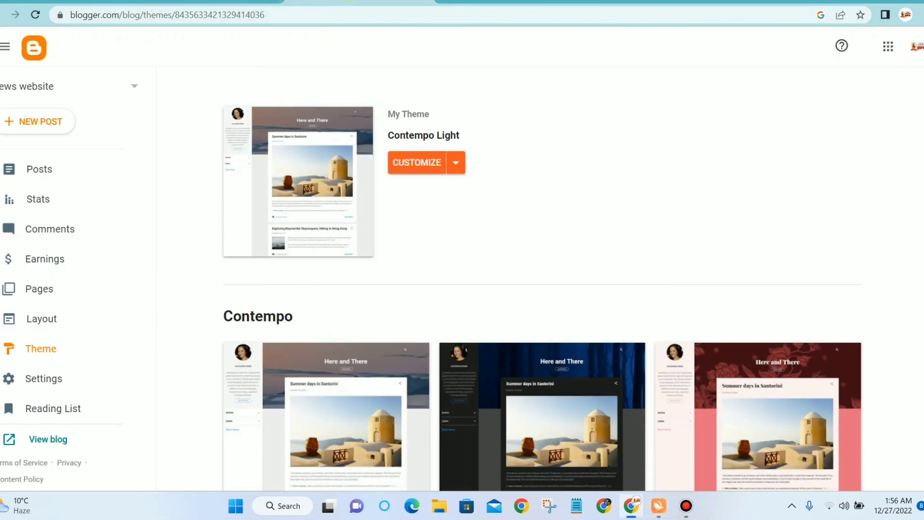
Step: Look at the indianupdatesguru.in site in a new browser tab, and return to the start page
{"action": "left_click", "coordinate": [747, 1]}
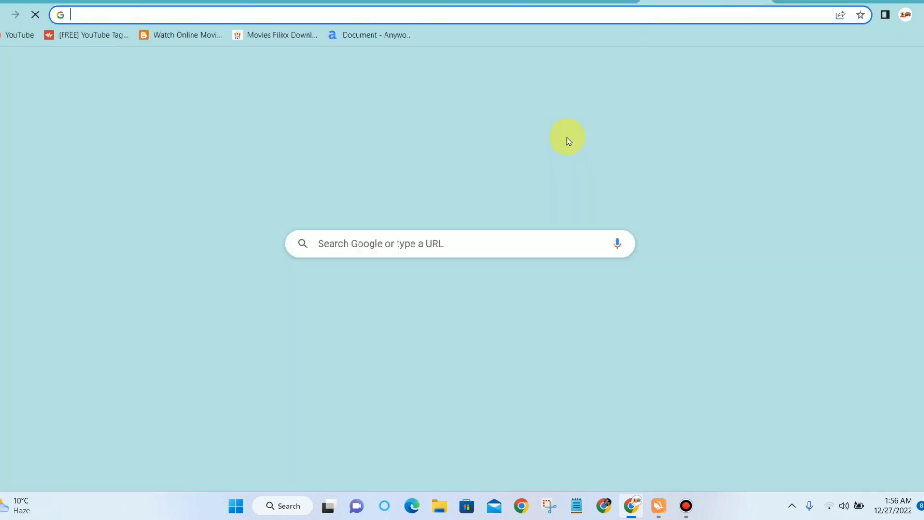
{"action": "left_click", "coordinate": [504, 242]}
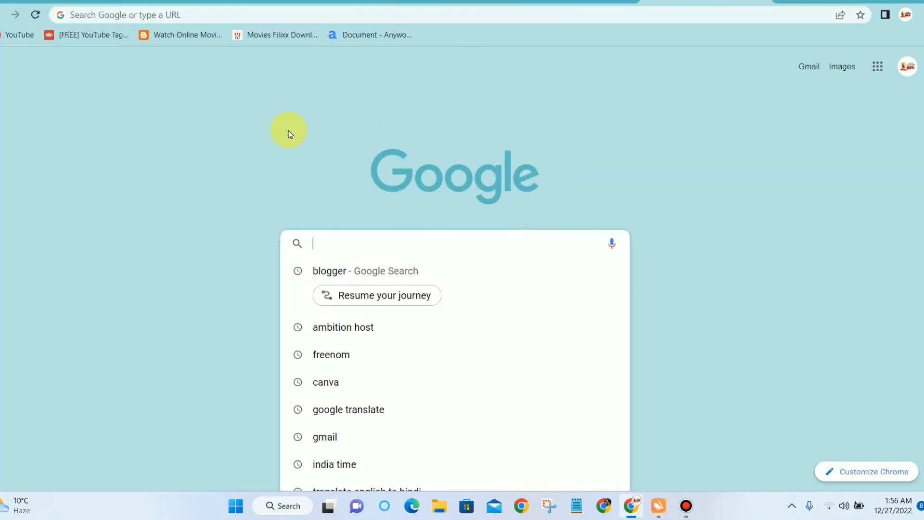
{"action": "left_click", "coordinate": [270, 137]}
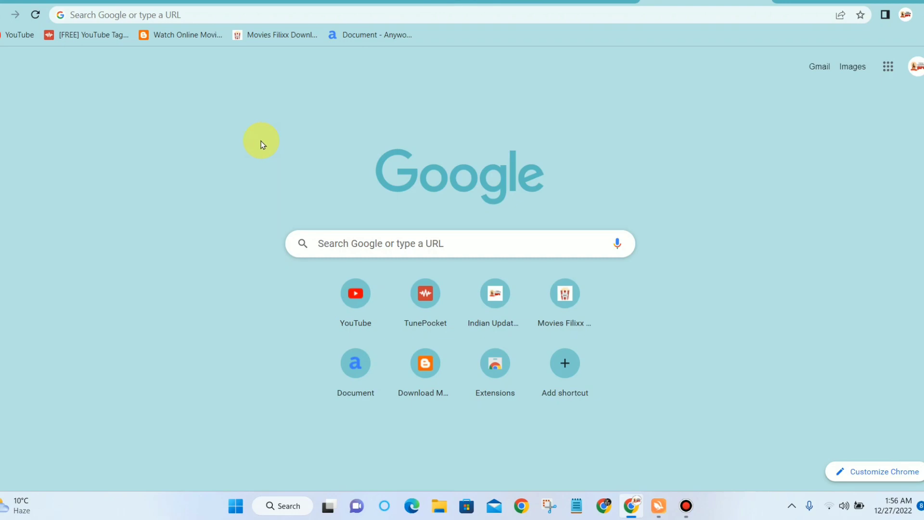
{"action": "left_click", "coordinate": [488, 303]}
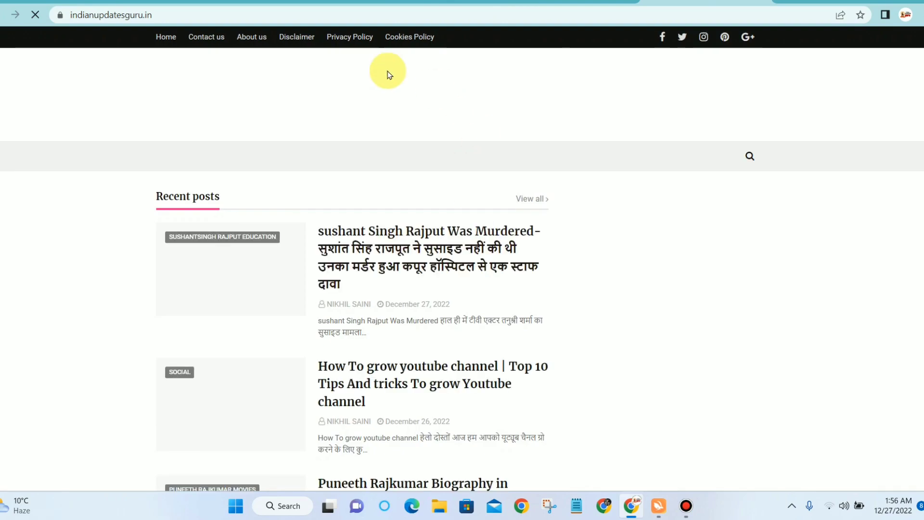
{"action": "left_click", "coordinate": [2, 15]}
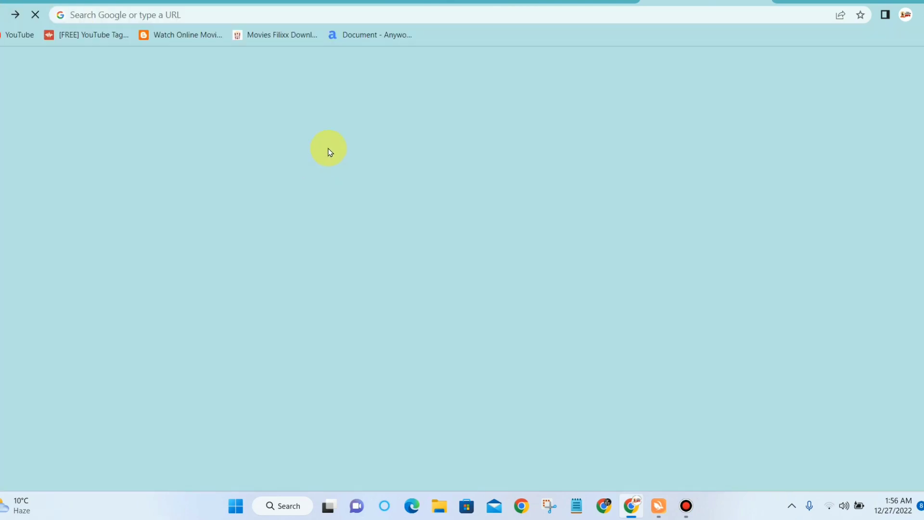
Step: Search Google for indianupdatesguru and refine the search to indianupdatesguru.in, and open the Indian Updates Guru site from the results
{"action": "left_click", "coordinate": [454, 242]}
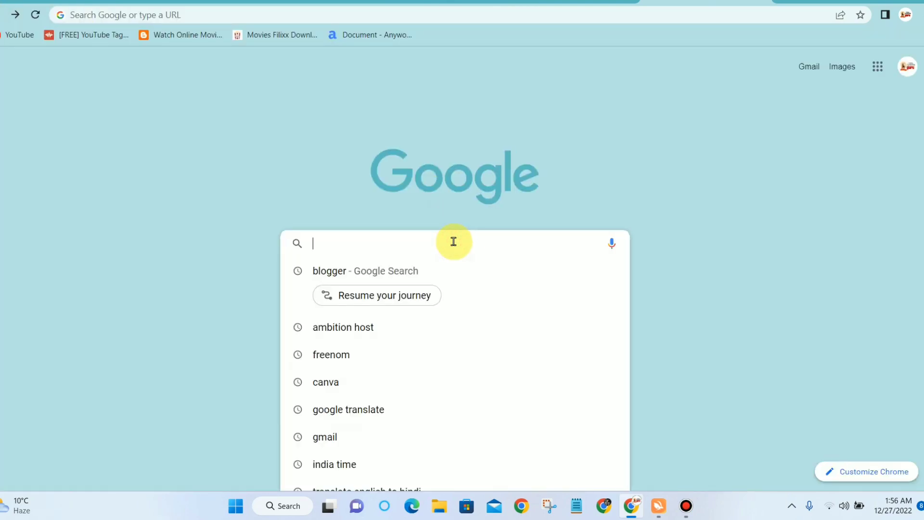
{"action": "type", "text": "indian"}
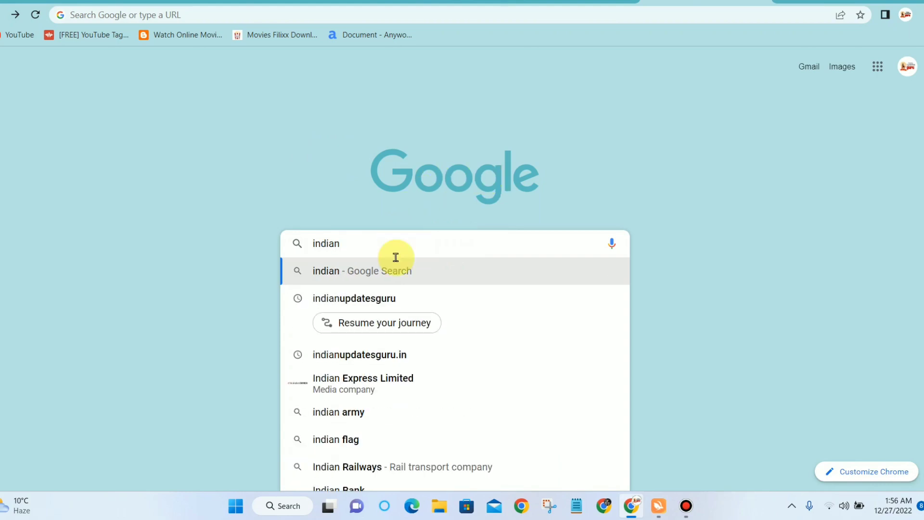
{"action": "left_click", "coordinate": [391, 288]}
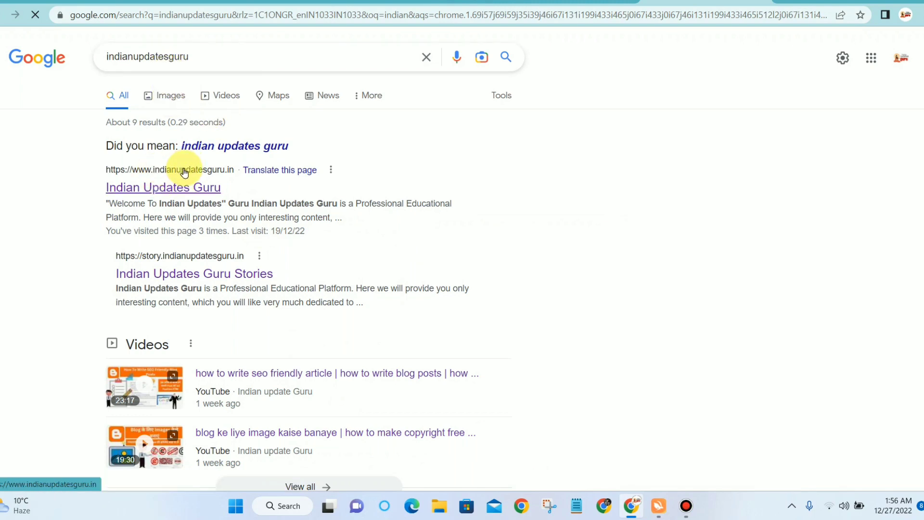
{"action": "left_click", "coordinate": [149, 174]}
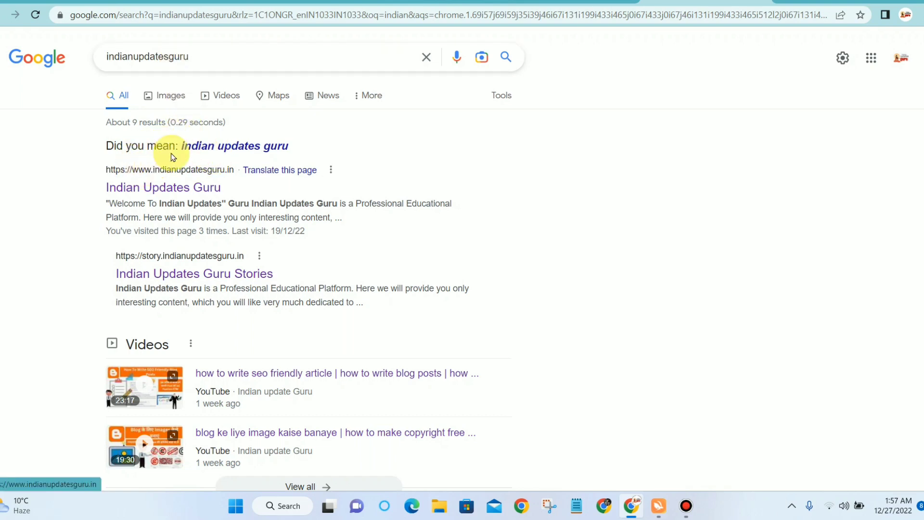
{"action": "left_click", "coordinate": [200, 51]}
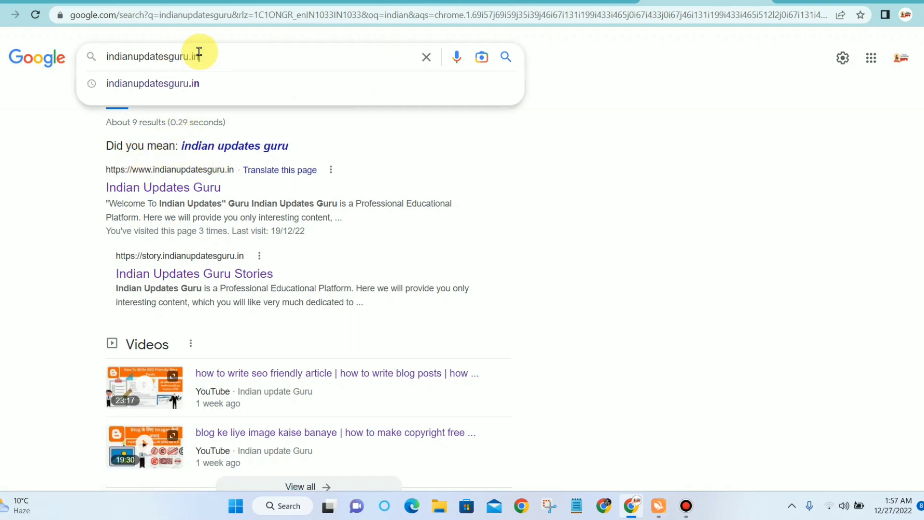
{"action": "left_click", "coordinate": [269, 82]}
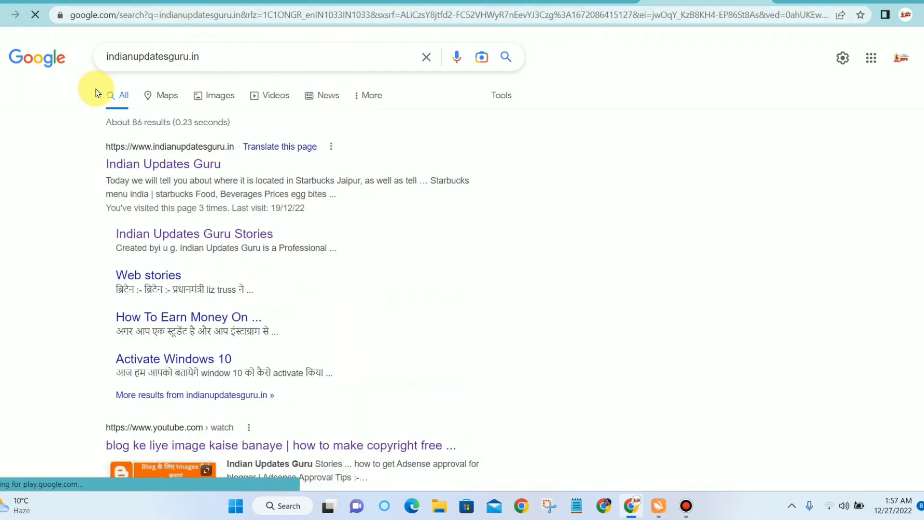
{"action": "left_click", "coordinate": [188, 163]}
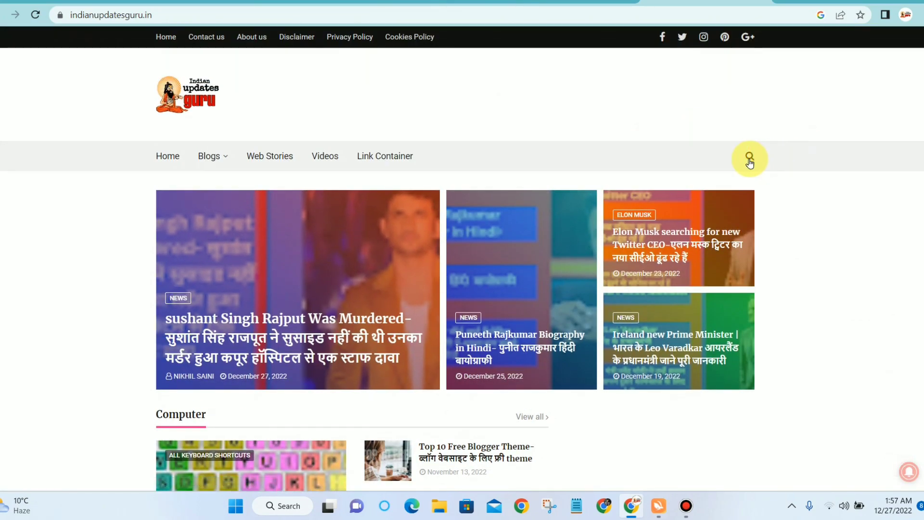
Step: Search the site for "blogger theme" and open the article on the top 10 free Blogger themes
{"action": "left_click", "coordinate": [750, 159]}
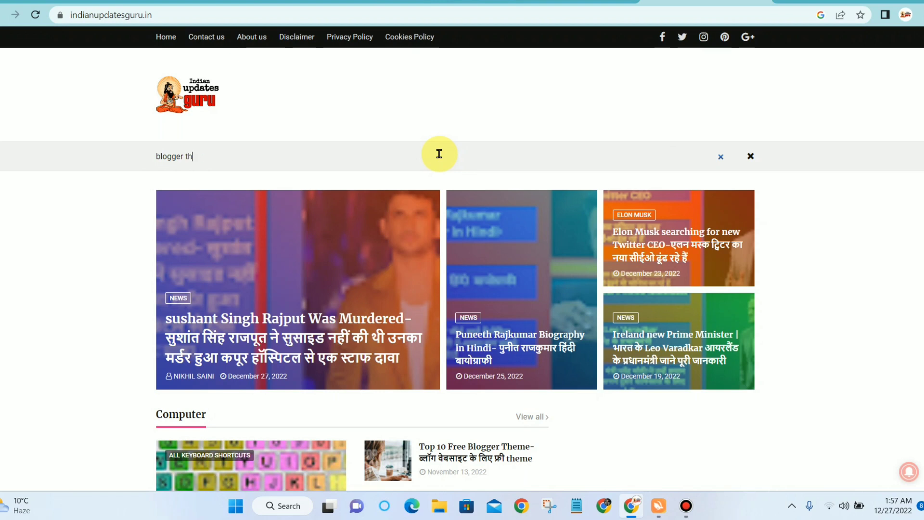
{"action": "key", "text": "Return"}
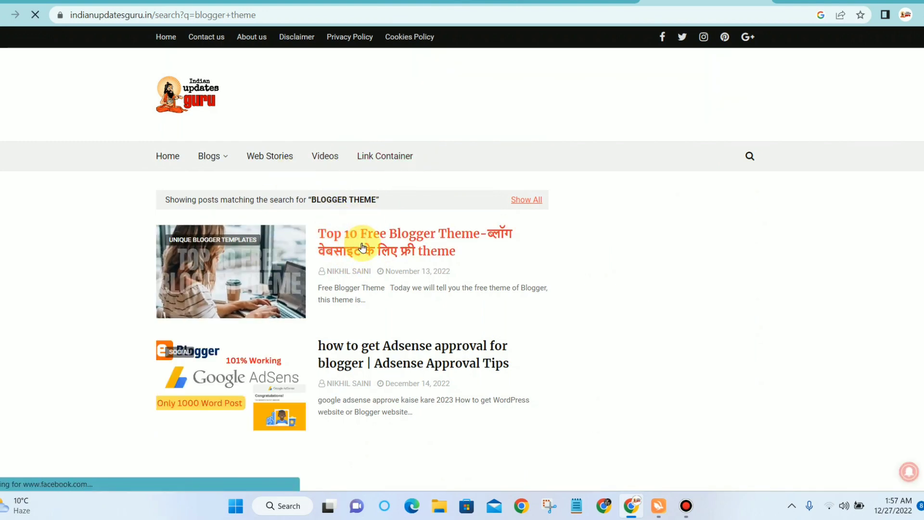
{"action": "left_click", "coordinate": [397, 240]}
Step: Look through the article's list of free Blogger themes and their previews, from Palki 2 to SEO Boost
{"action": "scroll", "coordinate": [393, 246], "scroll_direction": "down", "scroll_amount": 1}
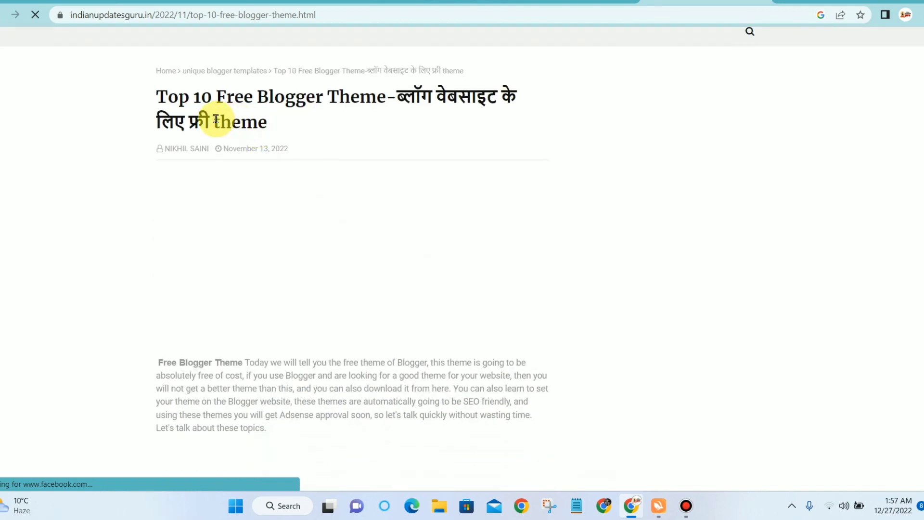
{"action": "scroll", "coordinate": [216, 119], "scroll_direction": "up", "scroll_amount": 2}
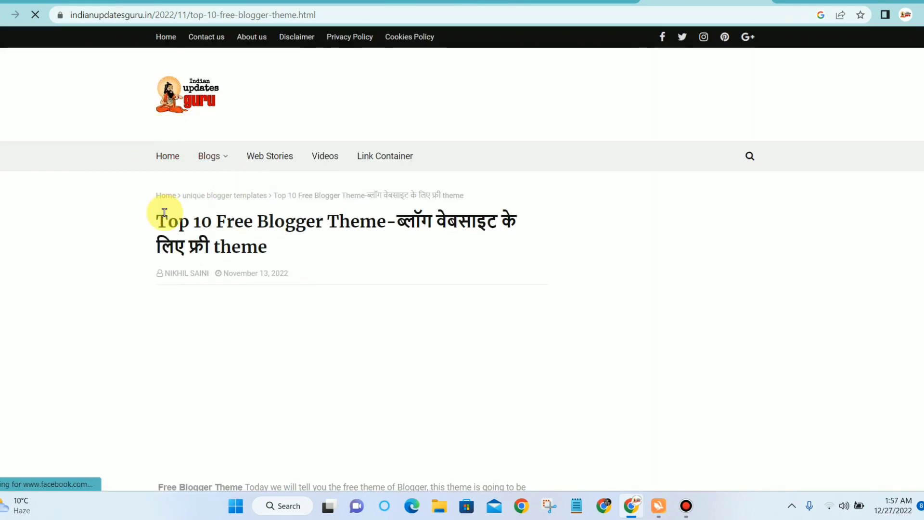
{"action": "scroll", "coordinate": [166, 214], "scroll_direction": "down", "scroll_amount": 1}
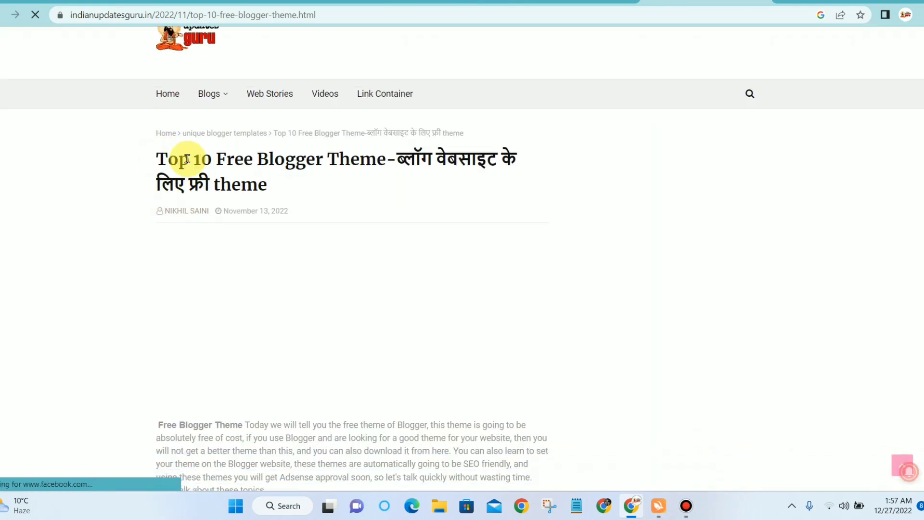
{"action": "scroll", "coordinate": [347, 168], "scroll_direction": "down", "scroll_amount": 2}
{"action": "scroll", "coordinate": [429, 166], "scroll_direction": "down", "scroll_amount": 2}
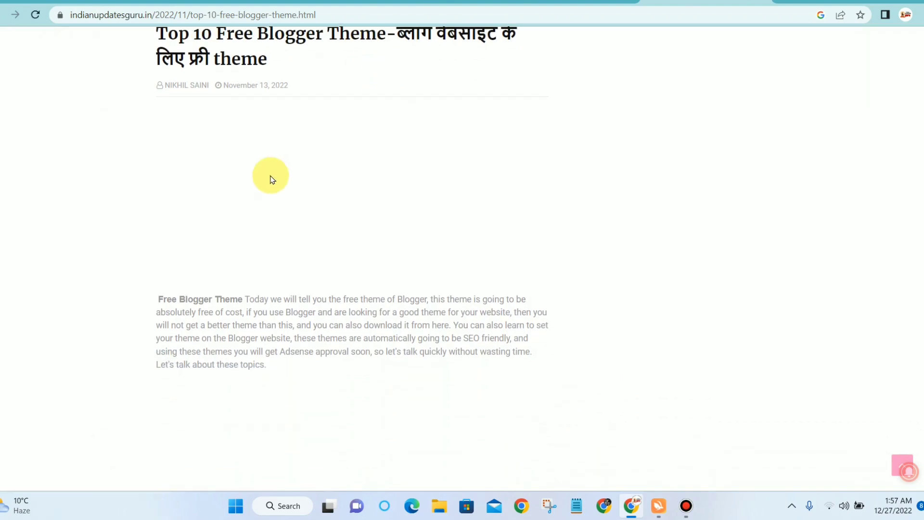
{"action": "scroll", "coordinate": [316, 184], "scroll_direction": "up", "scroll_amount": 1}
{"action": "scroll", "coordinate": [320, 188], "scroll_direction": "down", "scroll_amount": 5}
{"action": "scroll", "coordinate": [318, 193], "scroll_direction": "down", "scroll_amount": 8}
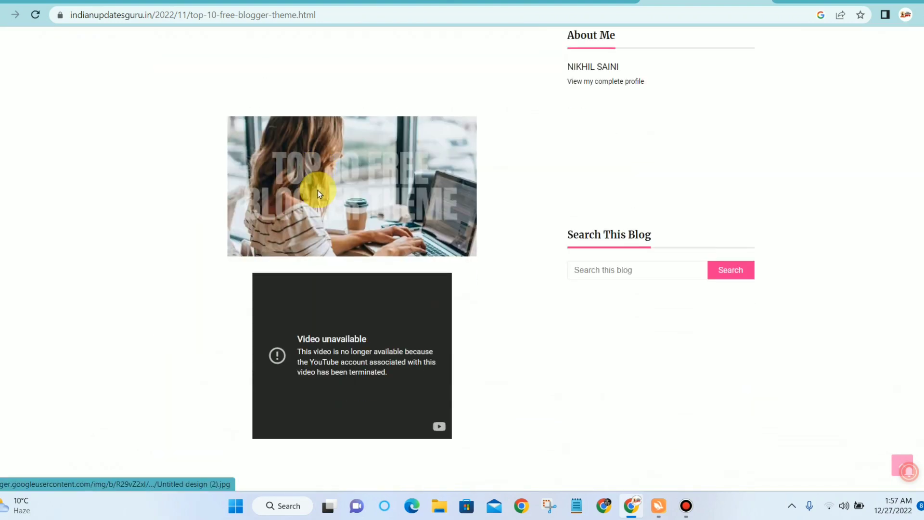
{"action": "scroll", "coordinate": [317, 200], "scroll_direction": "up", "scroll_amount": 1}
{"action": "scroll", "coordinate": [317, 201], "scroll_direction": "down", "scroll_amount": 14}
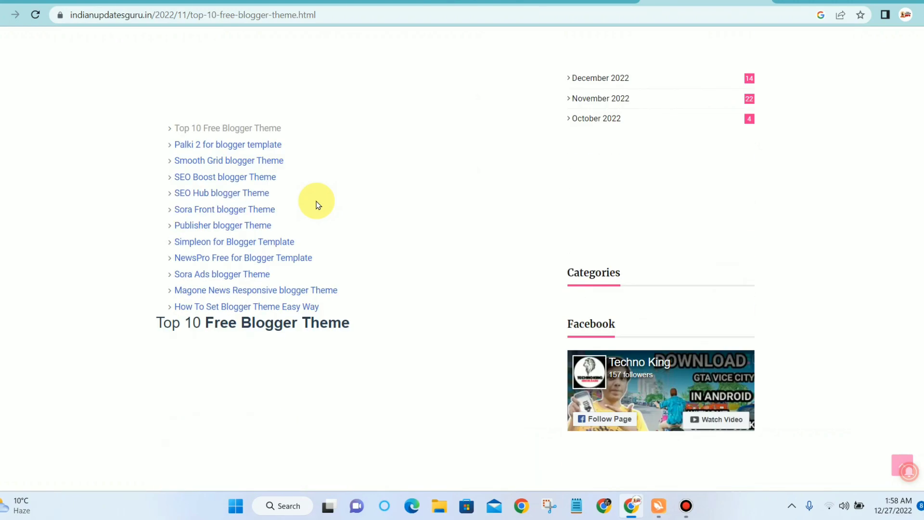
{"action": "scroll", "coordinate": [315, 205], "scroll_direction": "down", "scroll_amount": 4}
{"action": "scroll", "coordinate": [314, 204], "scroll_direction": "down", "scroll_amount": 10}
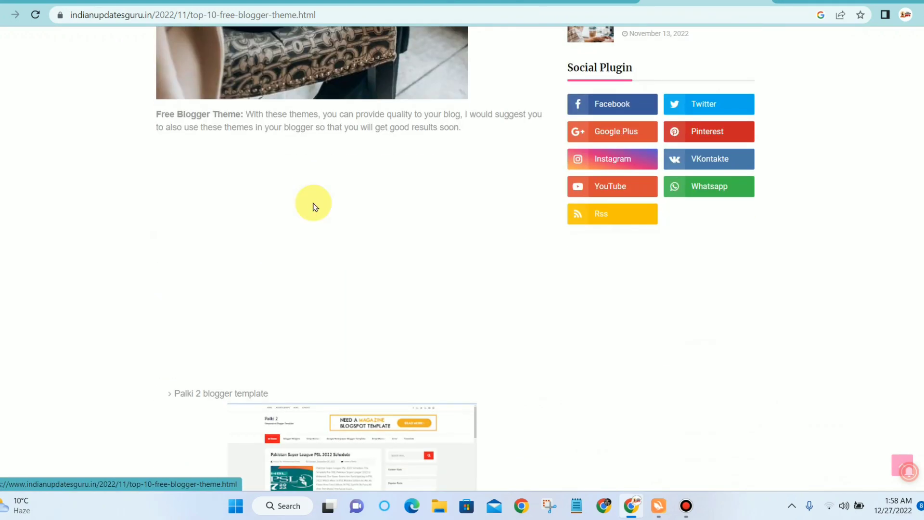
{"action": "scroll", "coordinate": [316, 198], "scroll_direction": "down", "scroll_amount": 2}
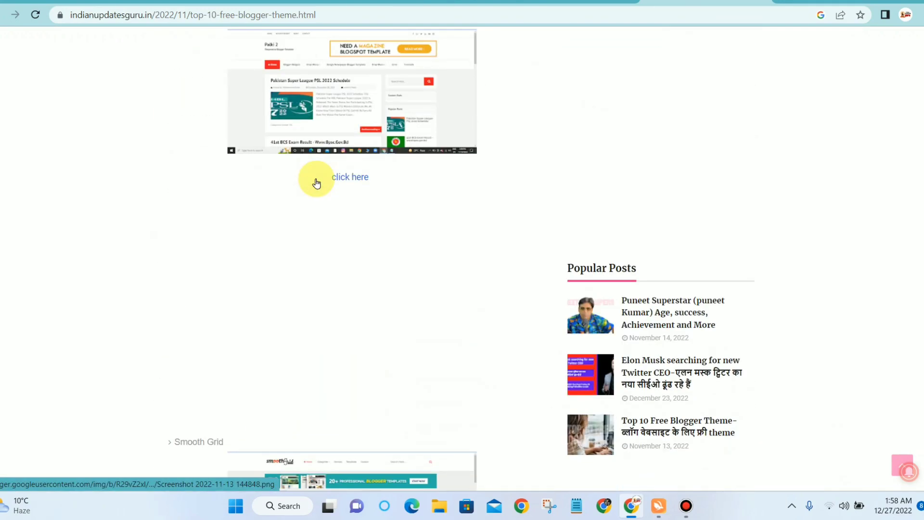
{"action": "scroll", "coordinate": [272, 181], "scroll_direction": "up", "scroll_amount": 1}
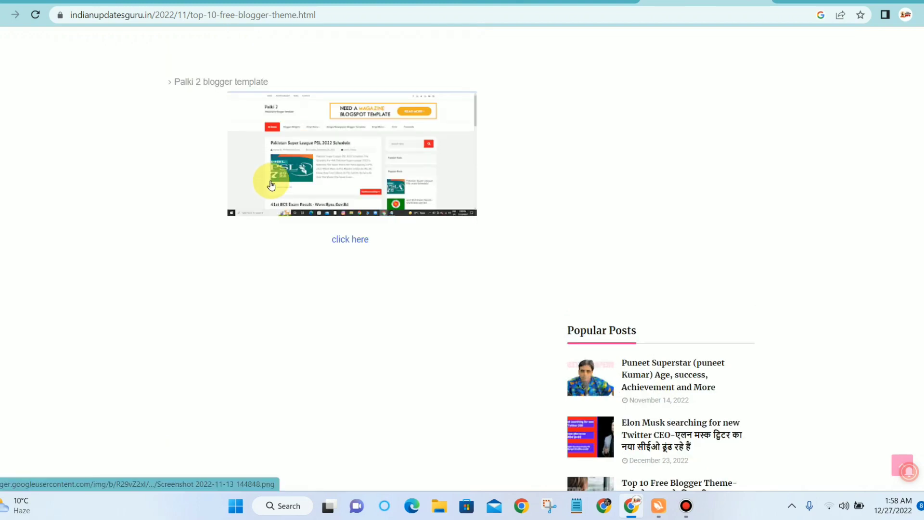
{"action": "scroll", "coordinate": [270, 185], "scroll_direction": "down", "scroll_amount": 6}
{"action": "scroll", "coordinate": [341, 173], "scroll_direction": "down", "scroll_amount": 3}
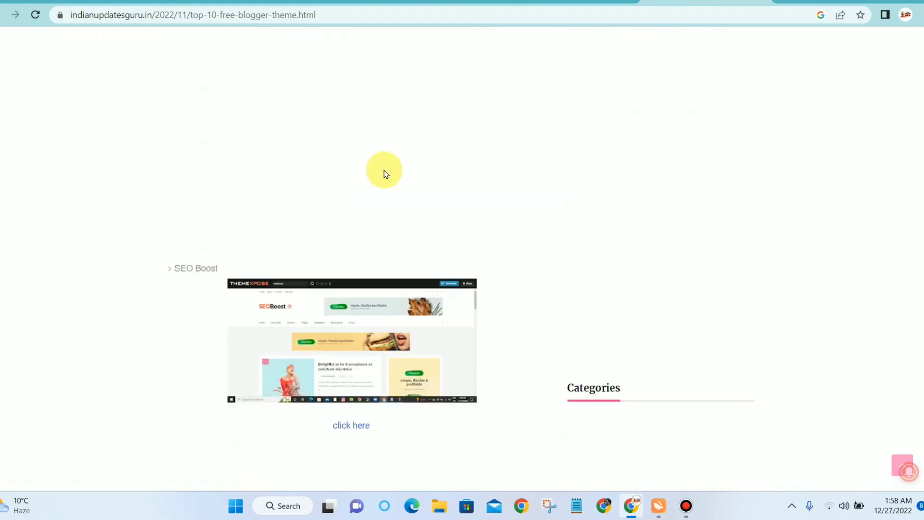
{"action": "scroll", "coordinate": [267, 165], "scroll_direction": "down", "scroll_amount": 1}
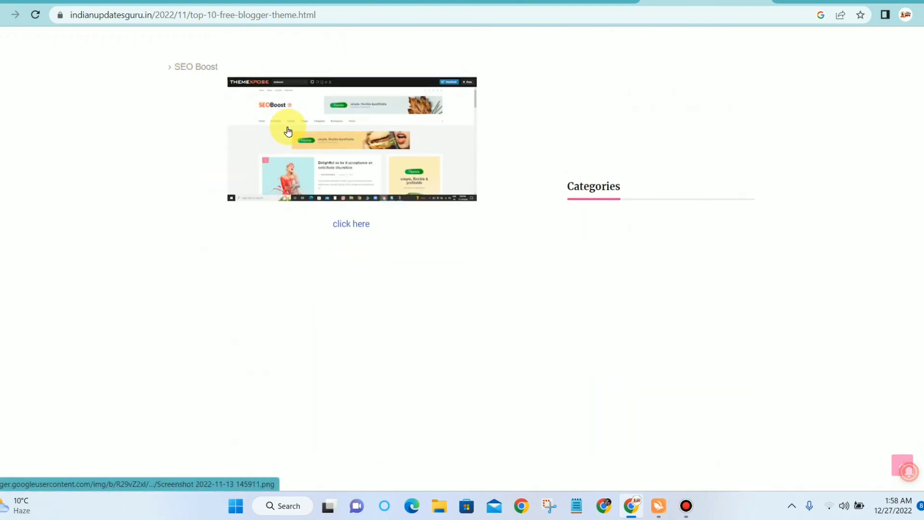
Step: Open the SEO Boost theme's page from its link in the article, and review its description, features and download options
{"action": "left_click", "coordinate": [351, 224]}
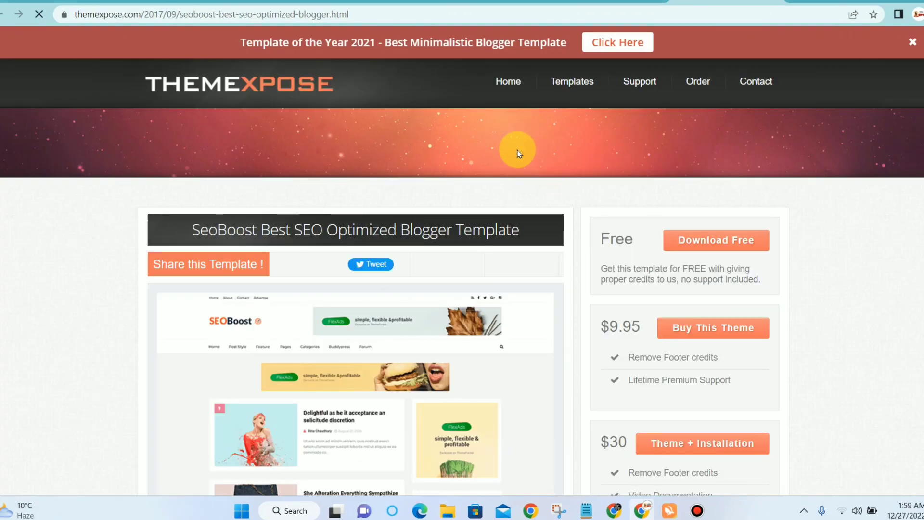
{"action": "scroll", "coordinate": [518, 159], "scroll_direction": "down", "scroll_amount": 6}
{"action": "scroll", "coordinate": [507, 179], "scroll_direction": "down", "scroll_amount": 6}
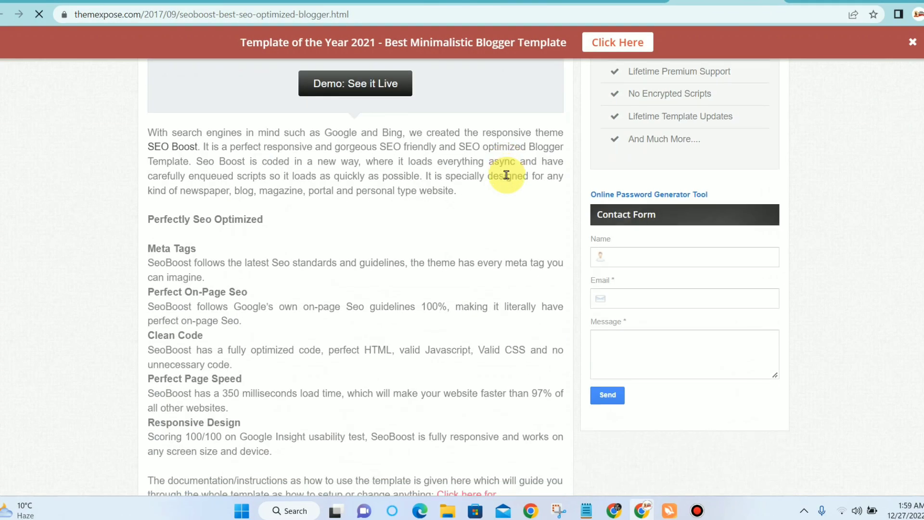
{"action": "scroll", "coordinate": [295, 196], "scroll_direction": "down", "scroll_amount": 3}
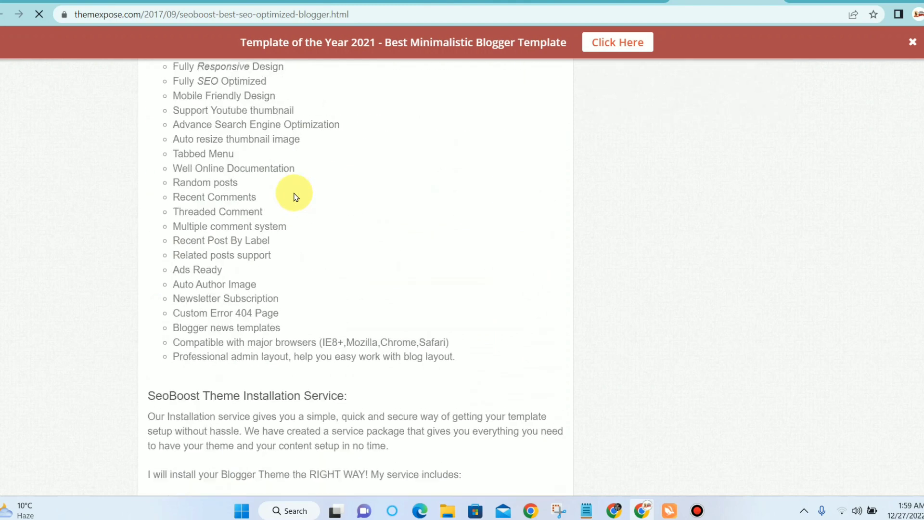
{"action": "scroll", "coordinate": [295, 195], "scroll_direction": "up", "scroll_amount": 15}
{"action": "scroll", "coordinate": [296, 194], "scroll_direction": "up", "scroll_amount": 3}
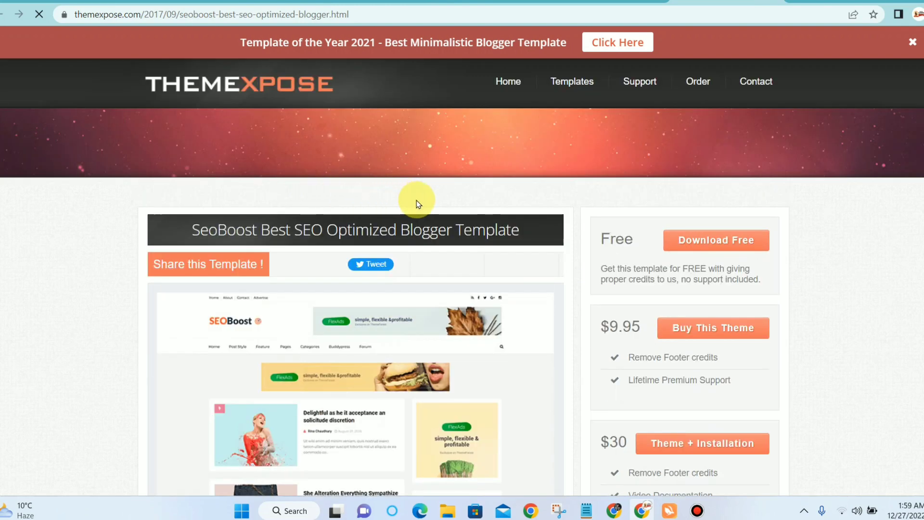
Step: Download the free version of the SeoBoost template as Seo Boost Free version.zip from Box, and leave the browser for the desktop
{"action": "left_click", "coordinate": [698, 239]}
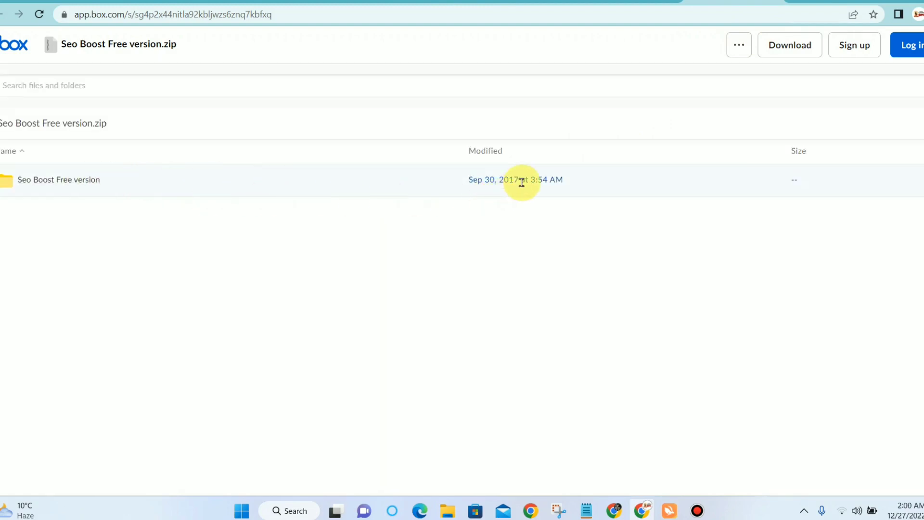
{"action": "left_click", "coordinate": [798, 45]}
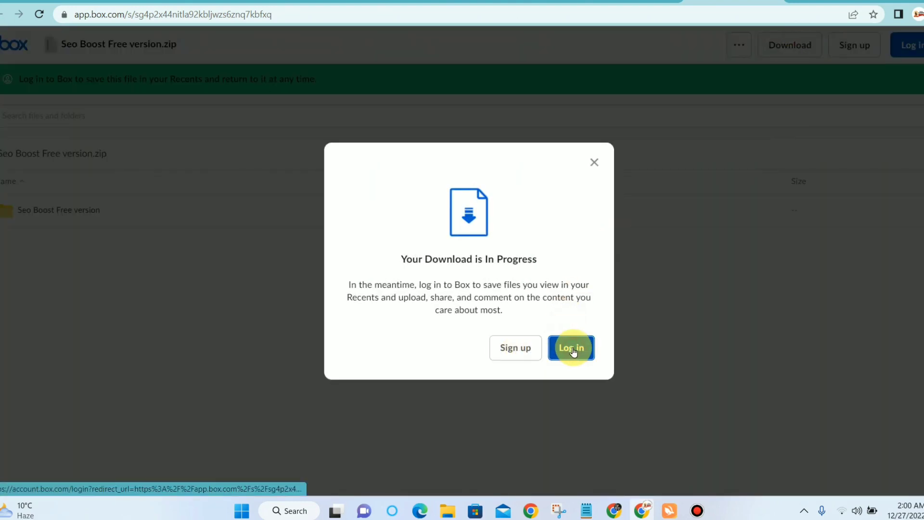
{"action": "left_click", "coordinate": [572, 348]}
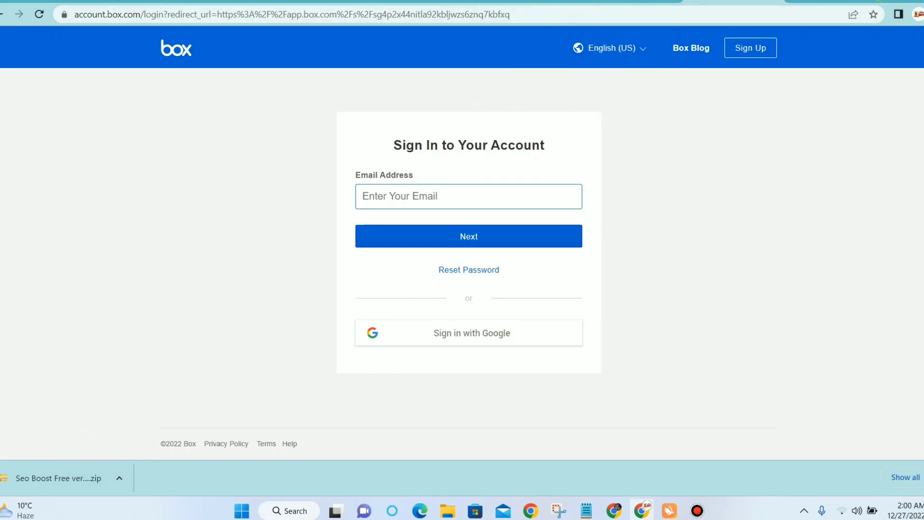
{"action": "left_click", "coordinate": [881, 1]}
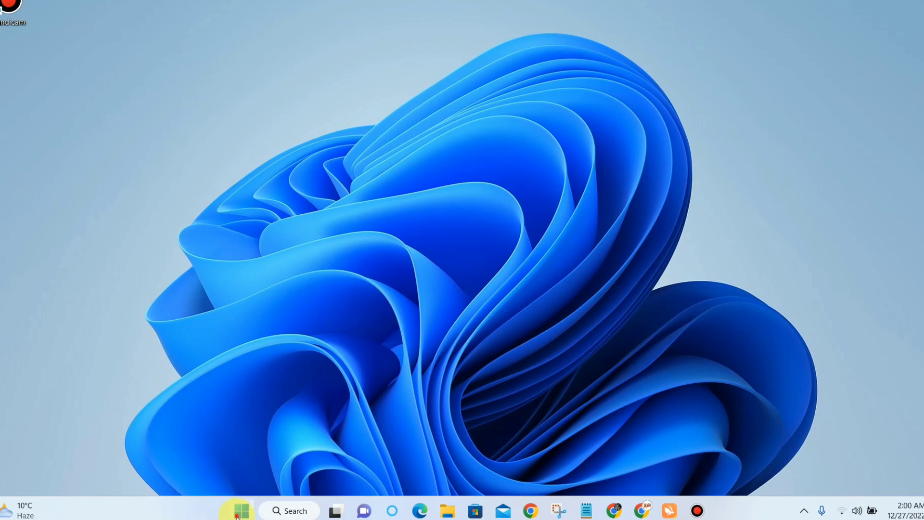
Step: Open the Downloads folder in File Explorer to find the downloaded template archive
{"action": "left_click", "coordinate": [239, 511]}
{"action": "scroll", "coordinate": [403, 238], "scroll_direction": "down", "scroll_amount": 1}
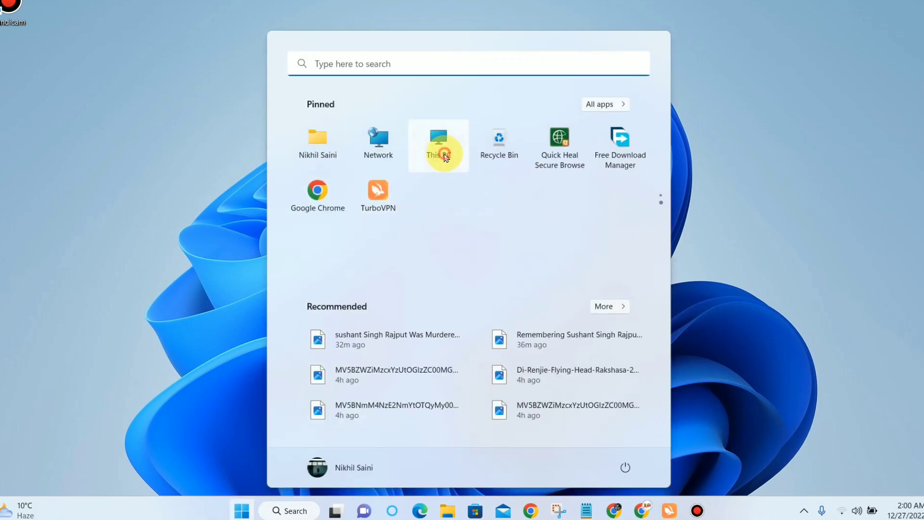
{"action": "left_click", "coordinate": [438, 150]}
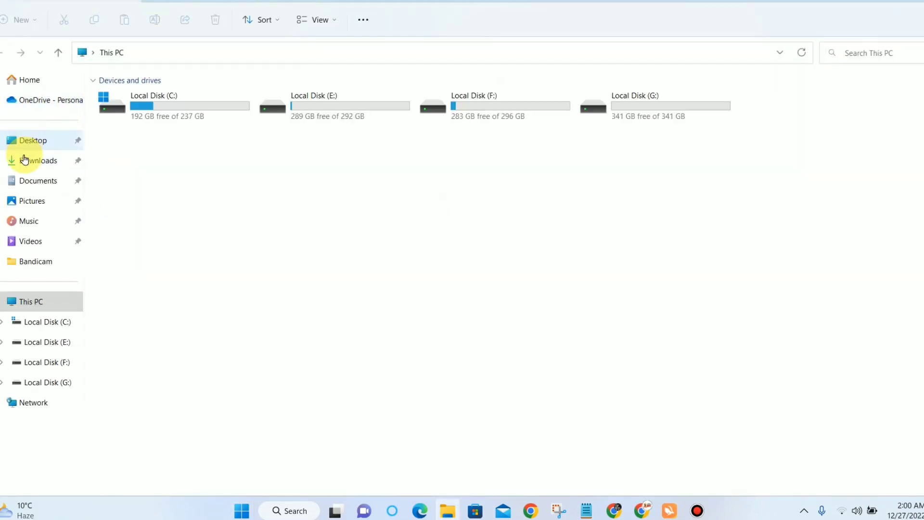
{"action": "left_click", "coordinate": [29, 163]}
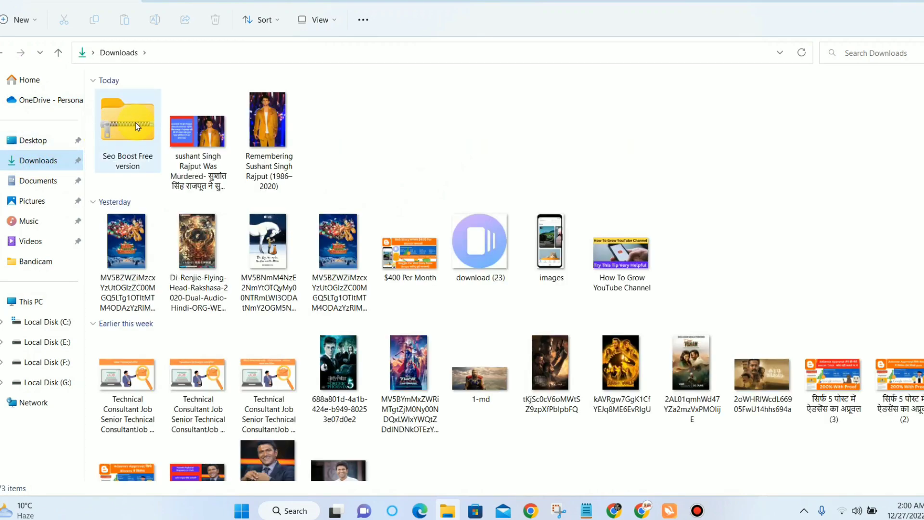
Step: Extract the Seo Boost Free version archive into the suggested folder in Downloads, and open the inner folder with the theme files
{"action": "right_click", "coordinate": [130, 134]}
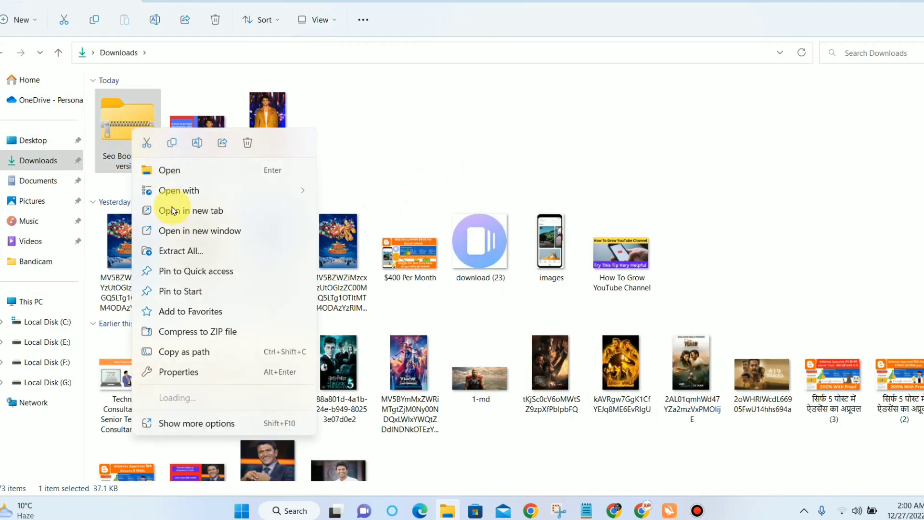
{"action": "left_click", "coordinate": [191, 253]}
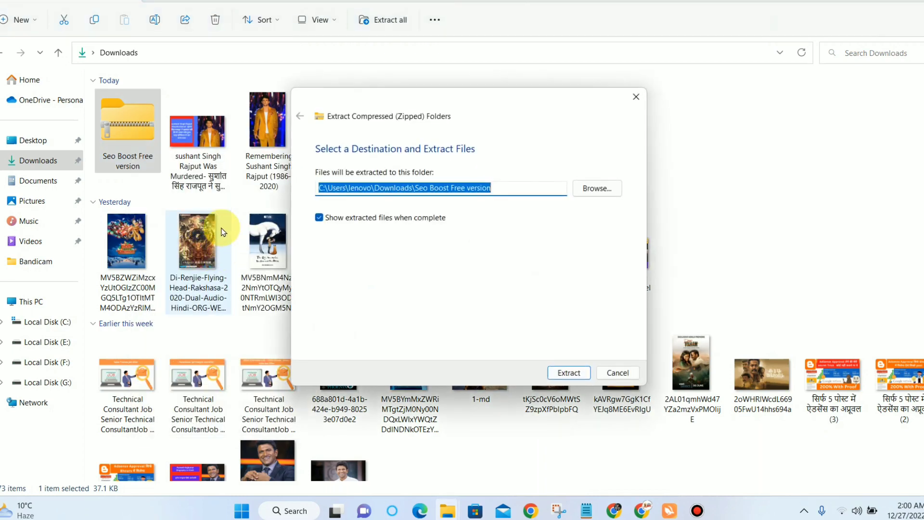
{"action": "left_click", "coordinate": [569, 379]}
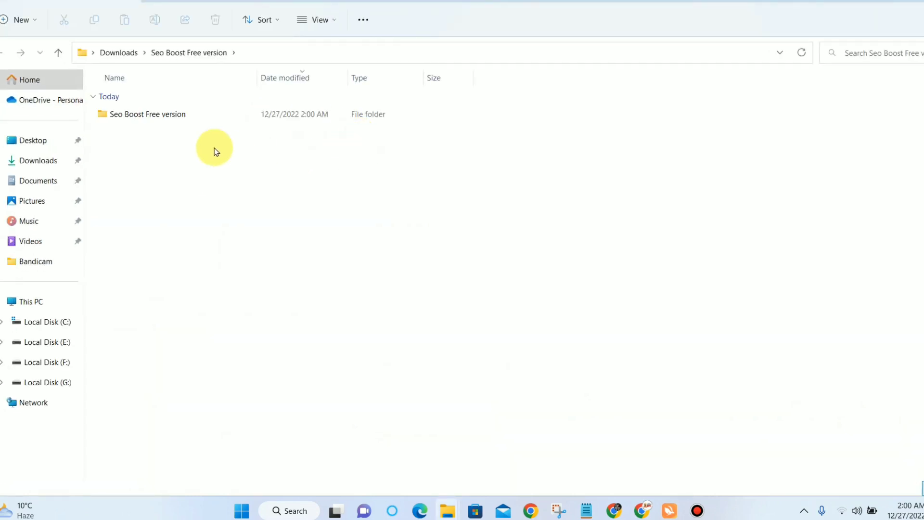
{"action": "double_click", "coordinate": [183, 116]}
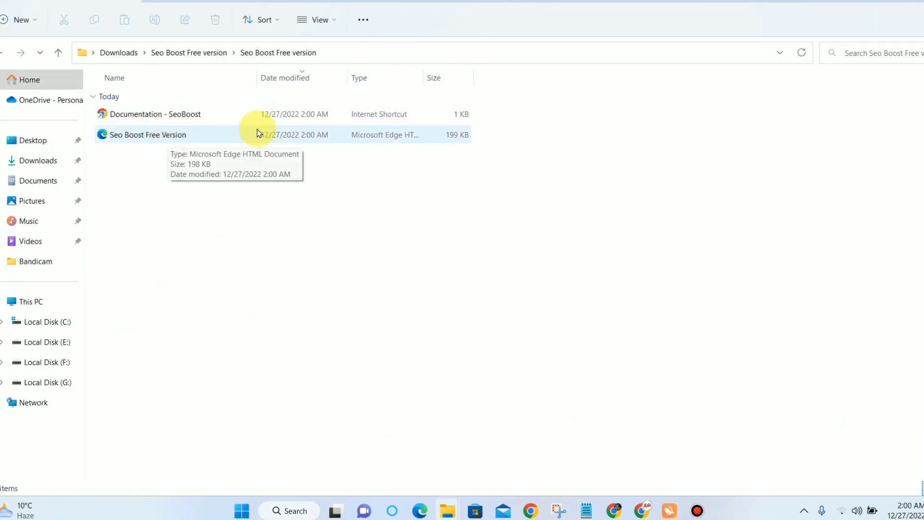
Step: Switch back to Blogger in the browser and start restoring the News website blog's theme from a file on the computer
{"action": "left_click", "coordinate": [645, 511]}
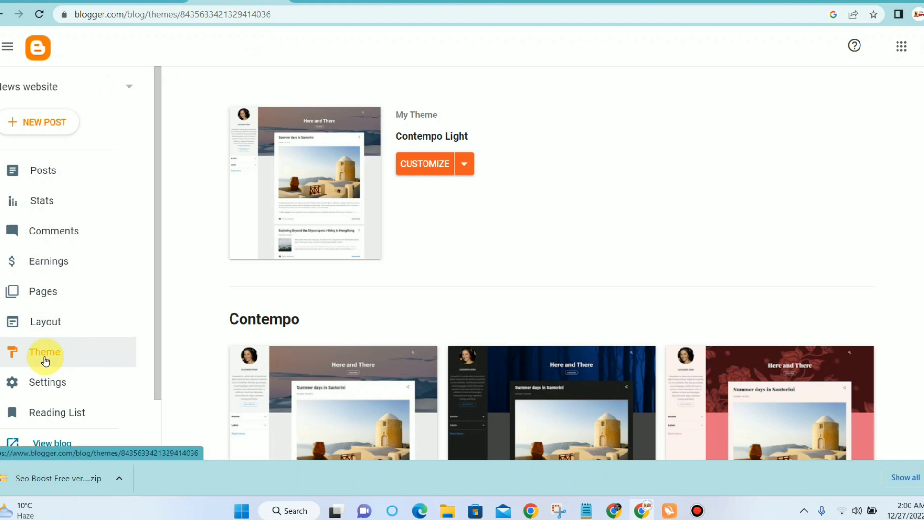
{"action": "left_click", "coordinate": [43, 359]}
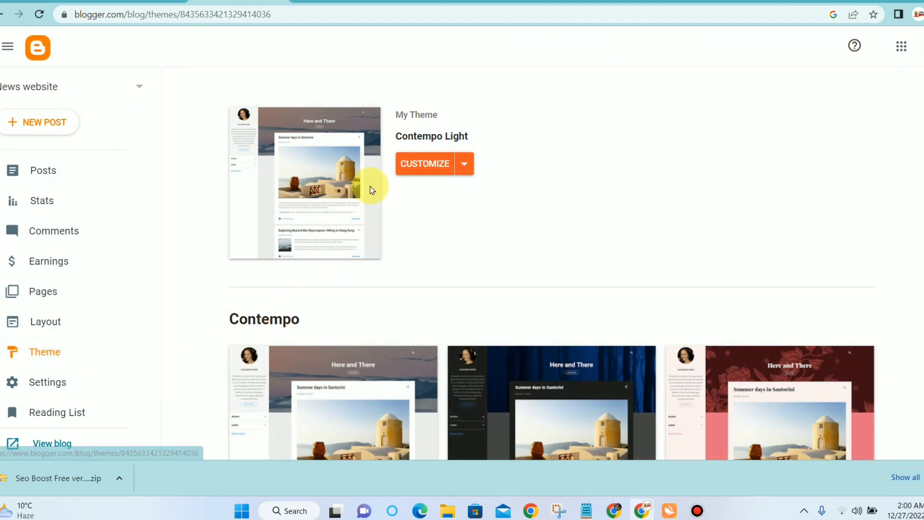
{"action": "left_click", "coordinate": [923, 478]}
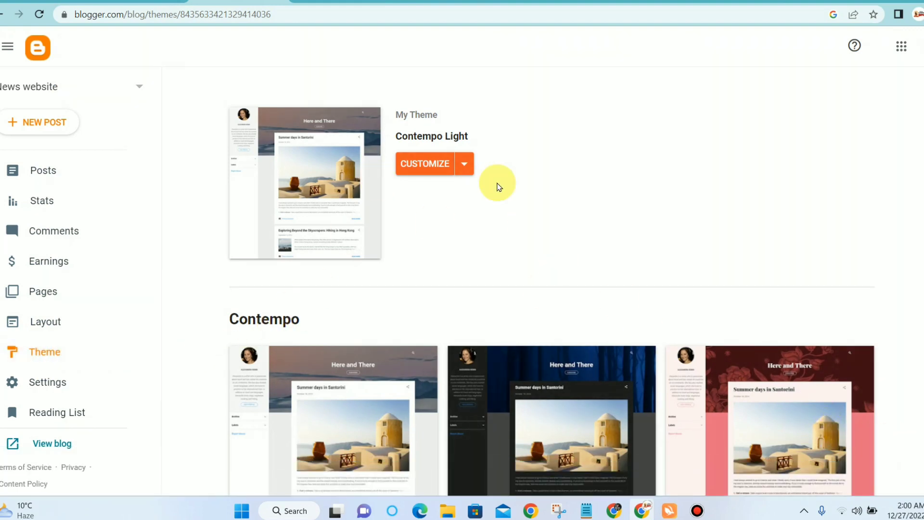
{"action": "left_click", "coordinate": [466, 167]}
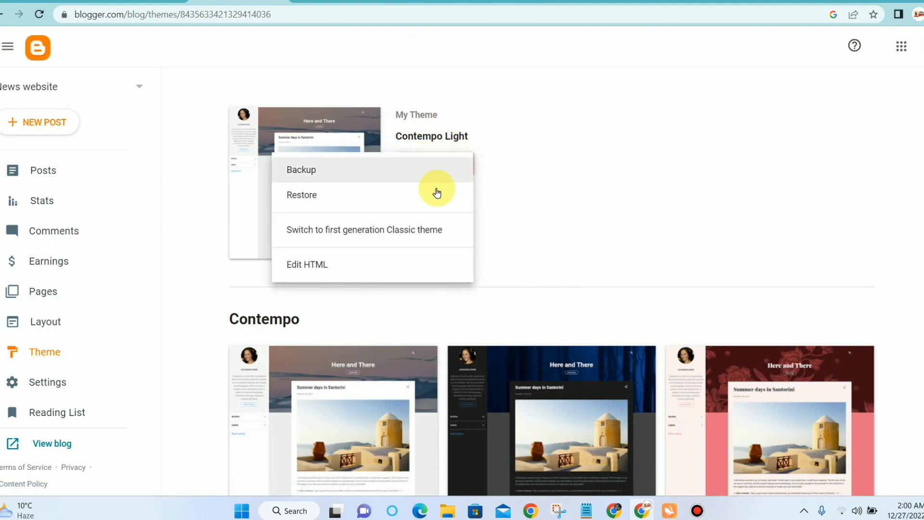
{"action": "left_click", "coordinate": [369, 192]}
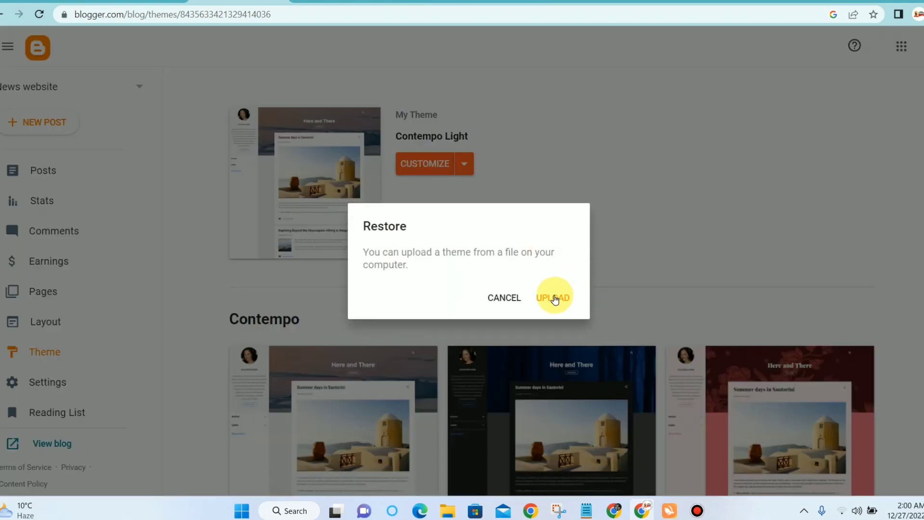
{"action": "left_click", "coordinate": [553, 298]}
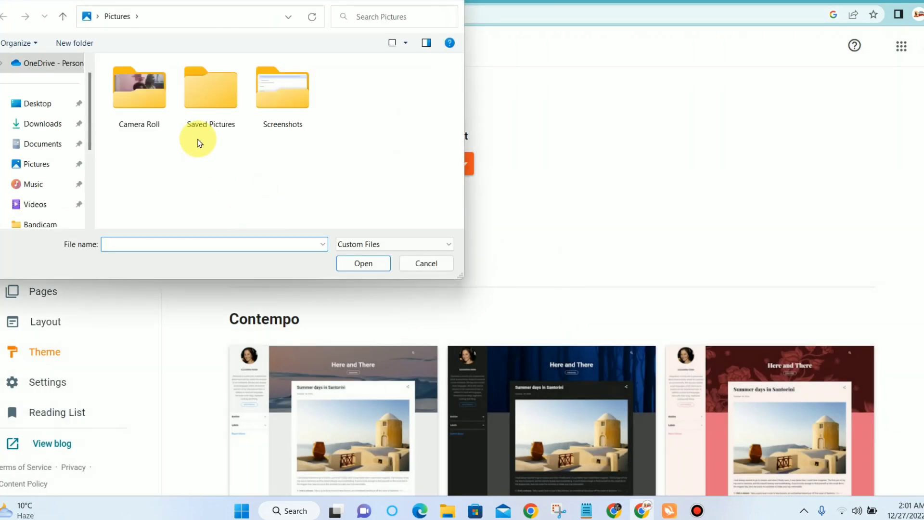
Step: Upload the Seo Boost Free Version file from the inner Seo Boost Free version folder in Downloads as the blog's theme
{"action": "left_click", "coordinate": [50, 123]}
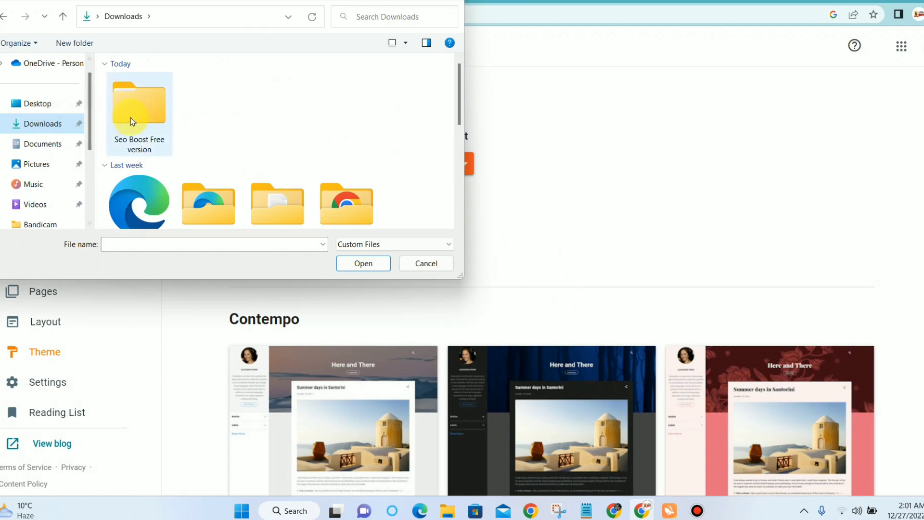
{"action": "double_click", "coordinate": [131, 117]}
{"action": "double_click", "coordinate": [155, 98]}
{"action": "left_click", "coordinate": [159, 100]}
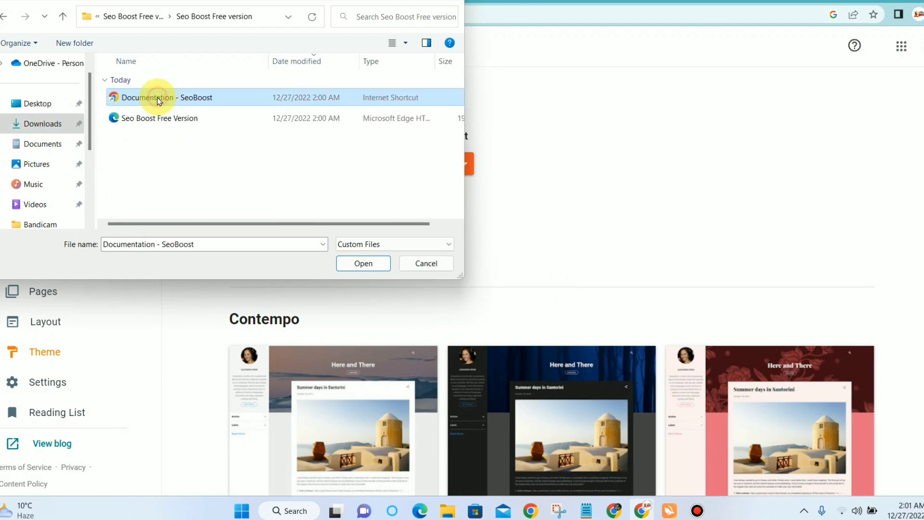
{"action": "left_click", "coordinate": [156, 120]}
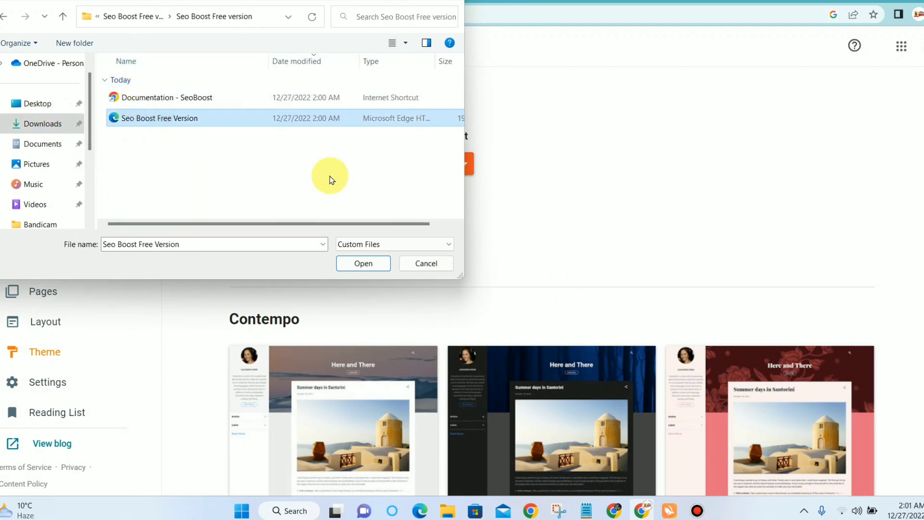
{"action": "left_click", "coordinate": [365, 263]}
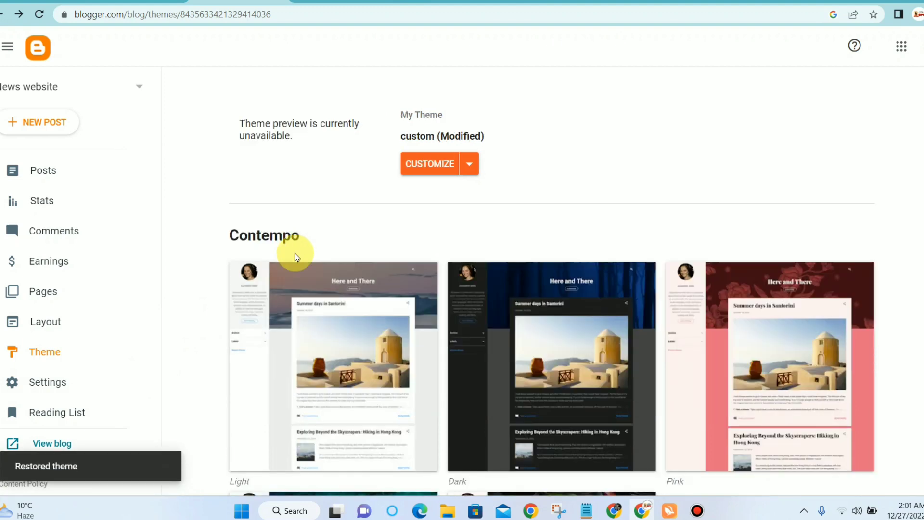
Step: Examine the live blog at newswebsit1.blogspot.com with the uploaded theme, from the header and menus down to the sidebar, footer and social icons
{"action": "left_click", "coordinate": [329, 122]}
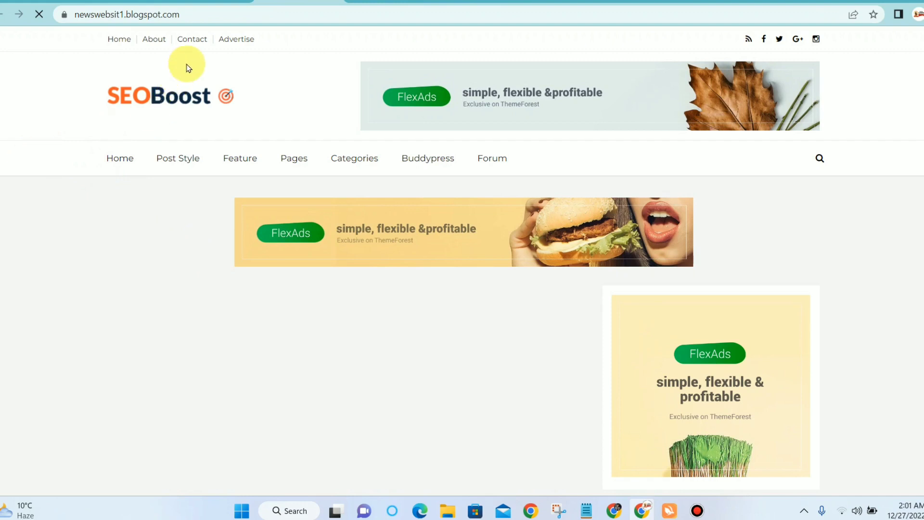
{"action": "scroll", "coordinate": [398, 198], "scroll_direction": "down", "scroll_amount": 1}
{"action": "scroll", "coordinate": [285, 164], "scroll_direction": "up", "scroll_amount": 1}
{"action": "scroll", "coordinate": [285, 163], "scroll_direction": "up", "scroll_amount": 1}
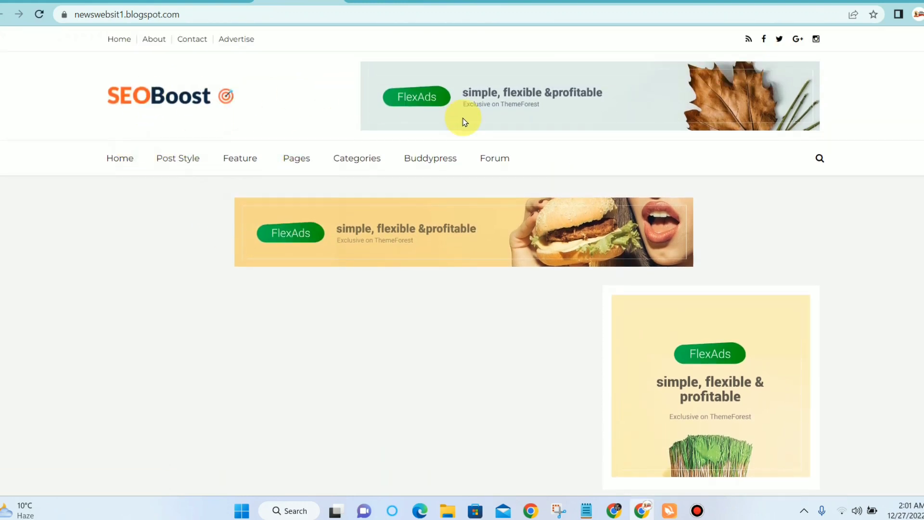
{"action": "scroll", "coordinate": [586, 165], "scroll_direction": "down", "scroll_amount": 7}
{"action": "scroll", "coordinate": [672, 183], "scroll_direction": "down", "scroll_amount": 7}
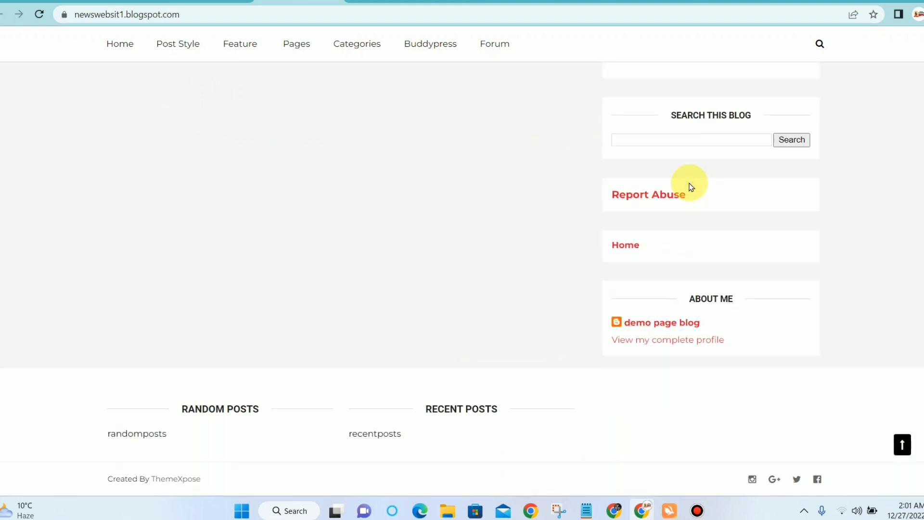
{"action": "scroll", "coordinate": [657, 200], "scroll_direction": "up", "scroll_amount": 15}
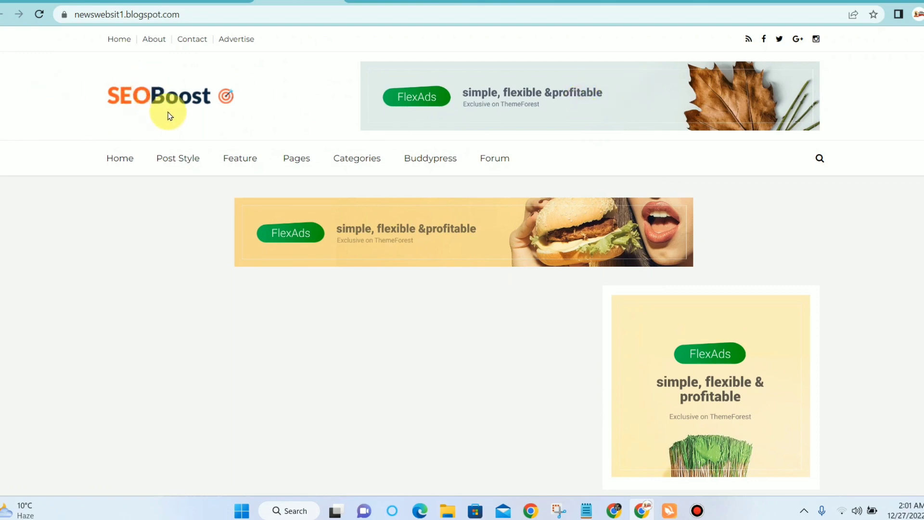
{"action": "scroll", "coordinate": [328, 189], "scroll_direction": "down", "scroll_amount": 4}
{"action": "scroll", "coordinate": [334, 190], "scroll_direction": "down", "scroll_amount": 10}
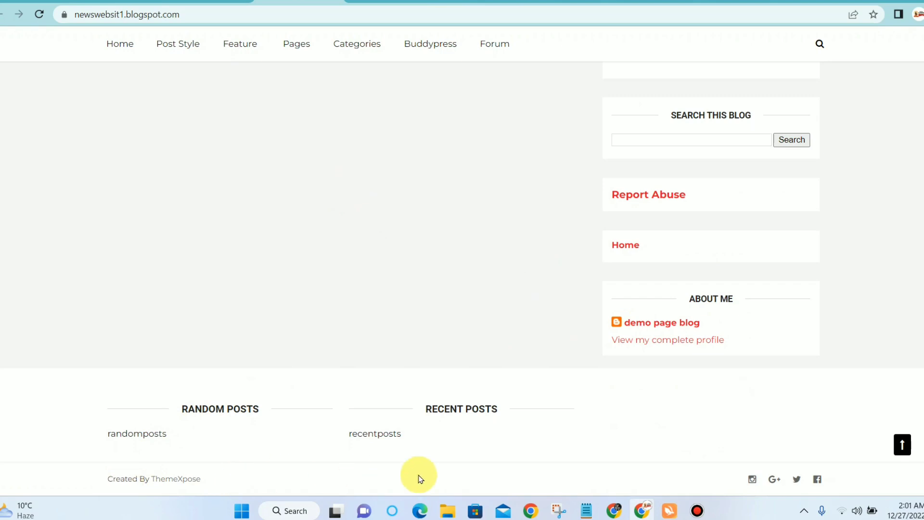
{"action": "left_click", "coordinate": [819, 479]}
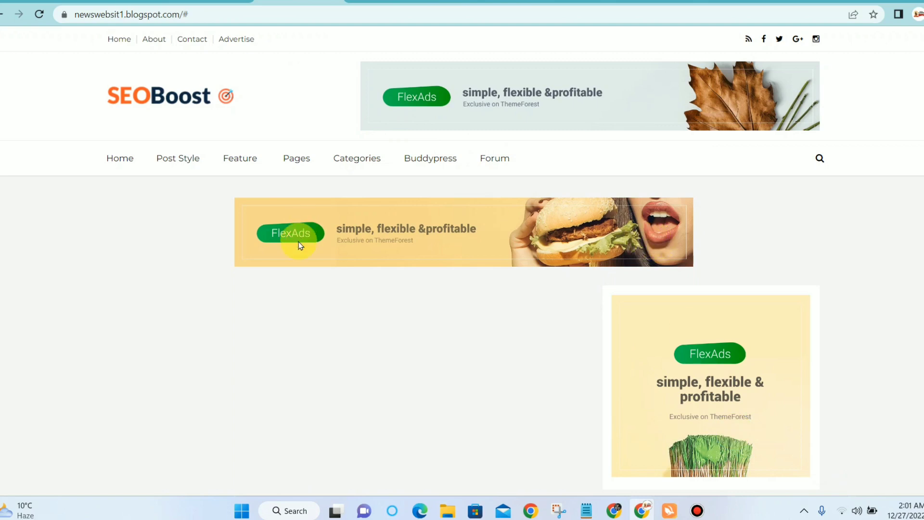
{"action": "scroll", "coordinate": [778, 408], "scroll_direction": "down", "scroll_amount": 1}
{"action": "scroll", "coordinate": [726, 382], "scroll_direction": "up", "scroll_amount": 1}
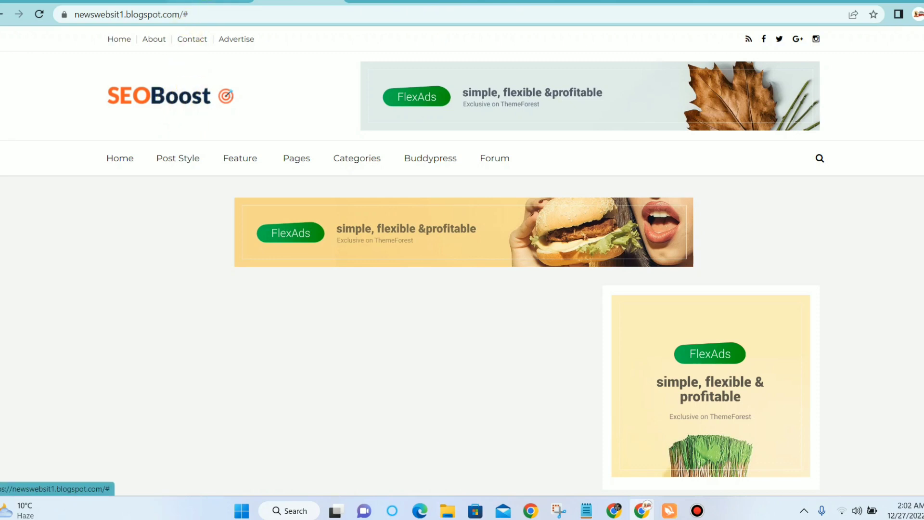
Step: Return to Blogger, open the blog's Layout page and review the theme's gadget sections from Theme Option to the sidebar
{"action": "left_click", "coordinate": [211, 1]}
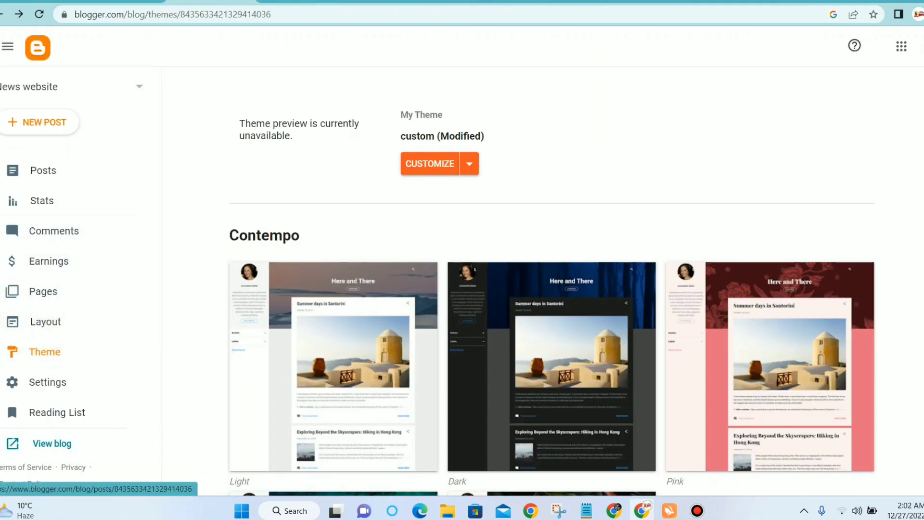
{"action": "left_click", "coordinate": [30, 328]}
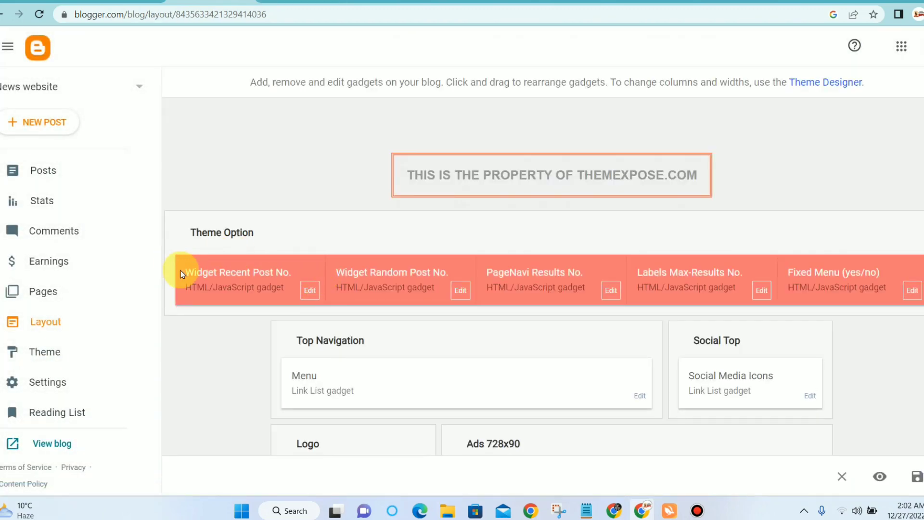
{"action": "scroll", "coordinate": [499, 159], "scroll_direction": "down", "scroll_amount": 6}
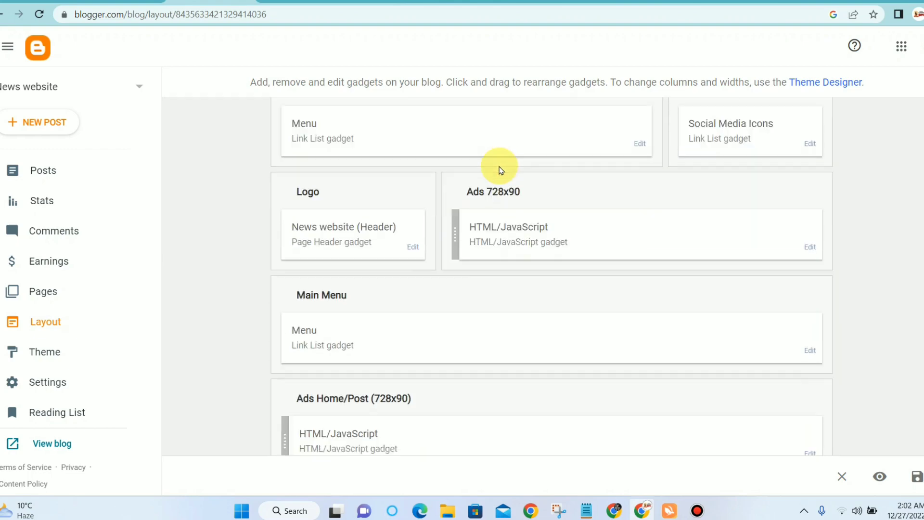
{"action": "scroll", "coordinate": [530, 207], "scroll_direction": "down", "scroll_amount": 18}
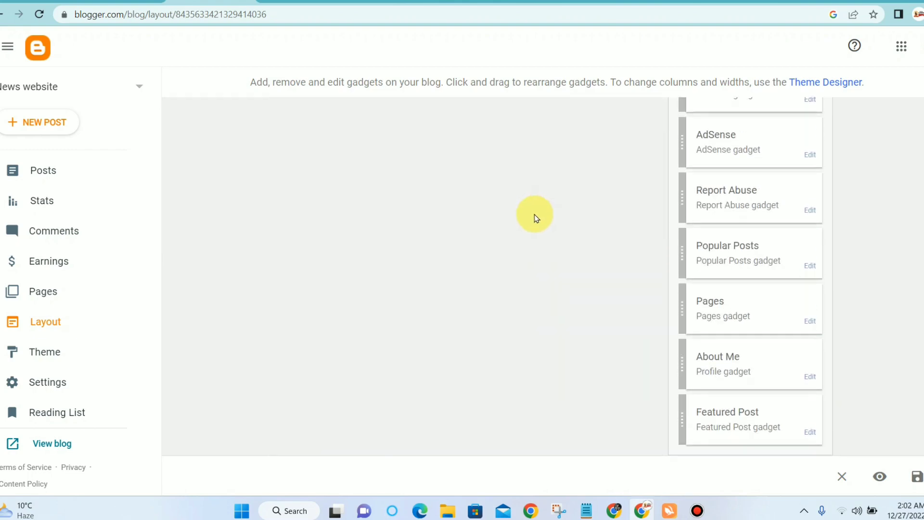
{"action": "scroll", "coordinate": [653, 288], "scroll_direction": "up", "scroll_amount": 20}
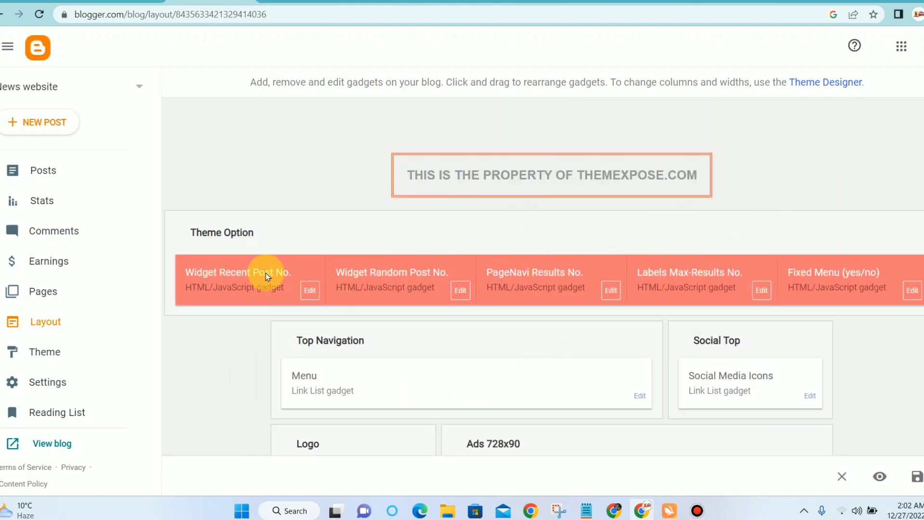
{"action": "scroll", "coordinate": [804, 279], "scroll_direction": "down", "scroll_amount": 1}
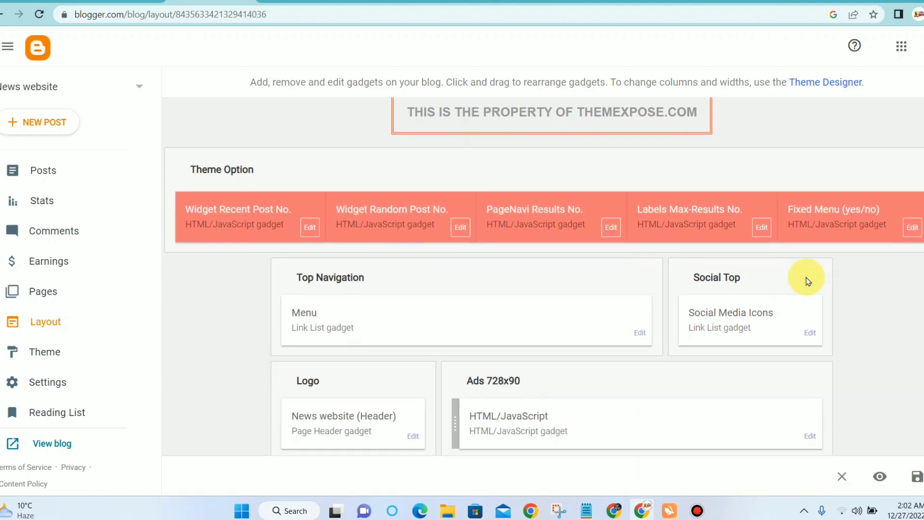
Step: Inspect the settings of the Labels Max-Results No. gadget and the link list of the Top Navigation menu without changing them
{"action": "left_click", "coordinate": [762, 230]}
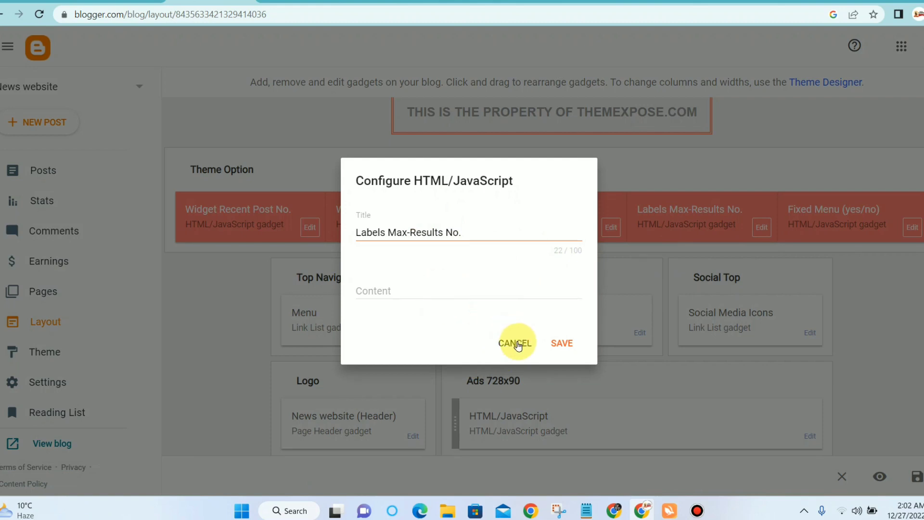
{"action": "left_click", "coordinate": [515, 343]}
{"action": "scroll", "coordinate": [639, 225], "scroll_direction": "down", "scroll_amount": 3}
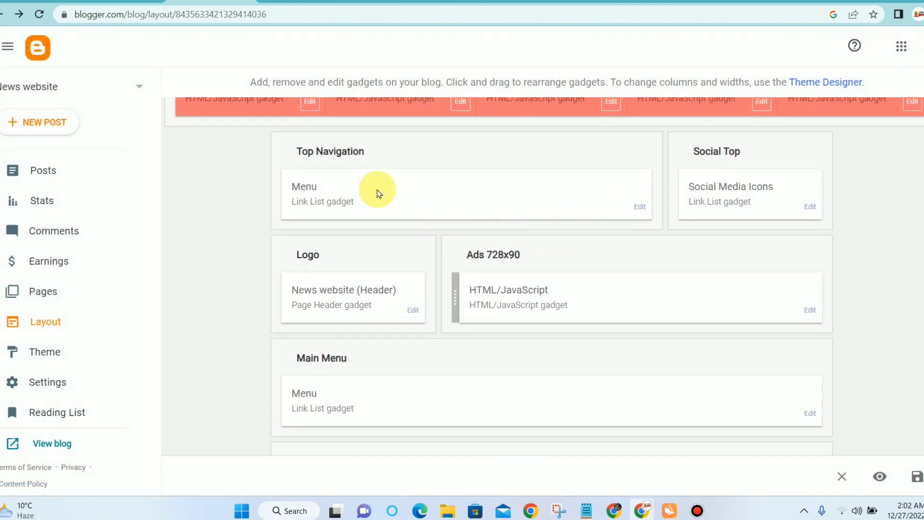
{"action": "left_click", "coordinate": [639, 210]}
{"action": "scroll", "coordinate": [467, 207], "scroll_direction": "down", "scroll_amount": 3}
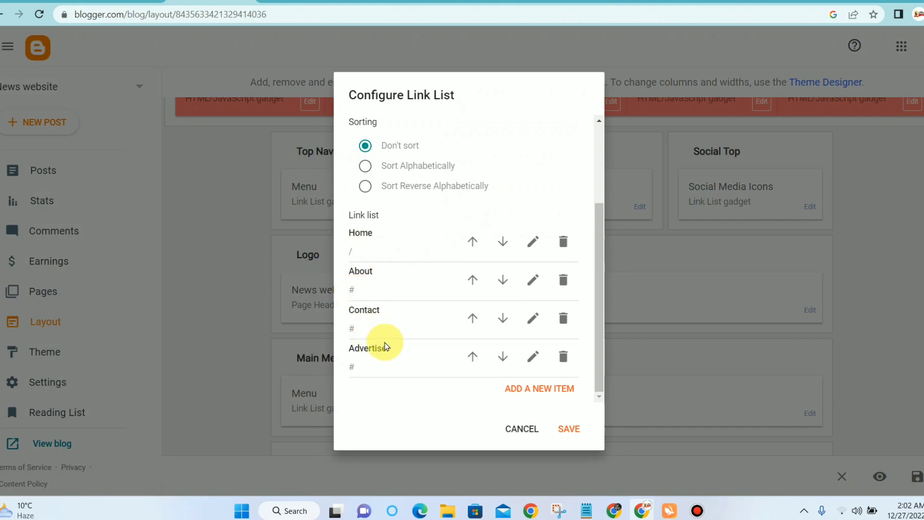
{"action": "left_click", "coordinate": [517, 429]}
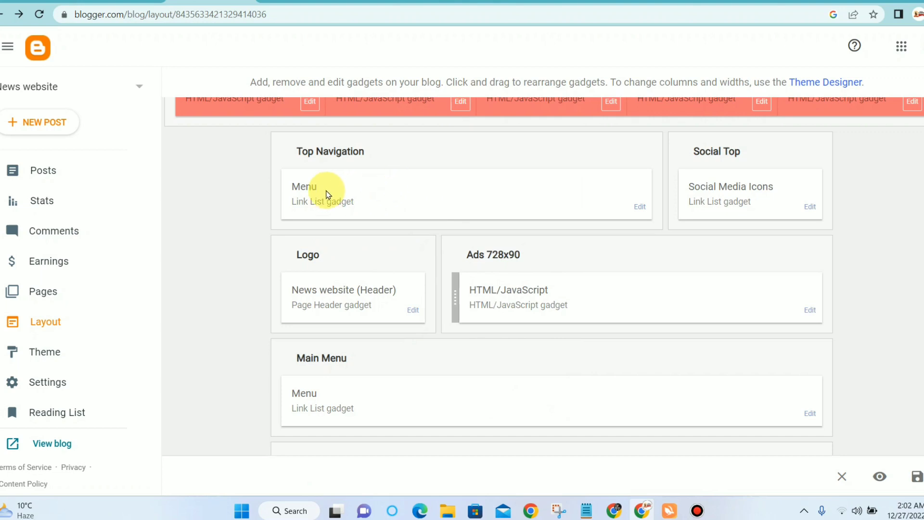
Step: Check the top navigation links in the header of the live blog
{"action": "left_click", "coordinate": [298, 1]}
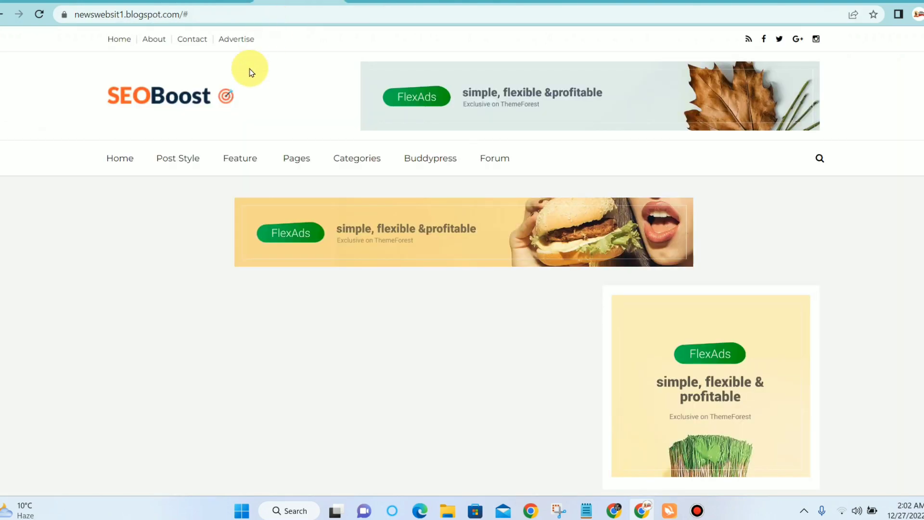
{"action": "scroll", "coordinate": [162, 67], "scroll_direction": "down", "scroll_amount": 1}
{"action": "scroll", "coordinate": [145, 136], "scroll_direction": "up", "scroll_amount": 1}
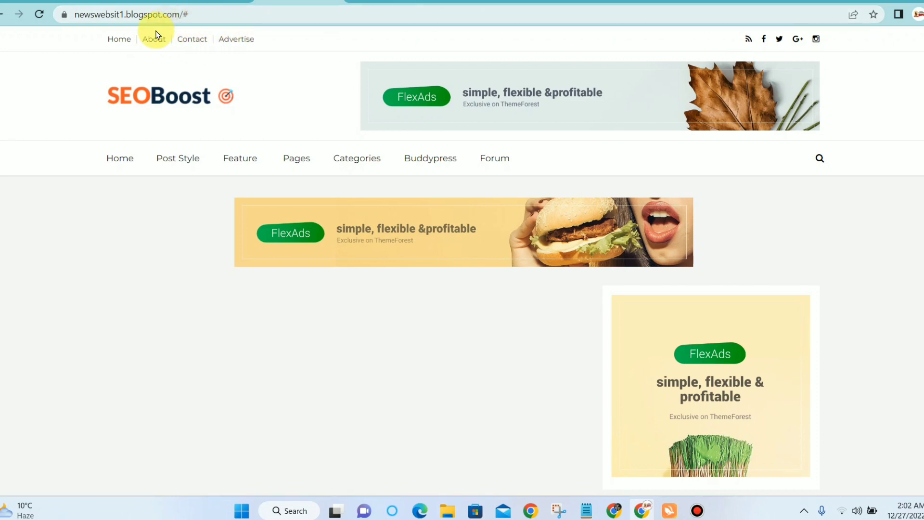
Step: Rename the Advertise link in the Top Navigation menu gadget on the Layout page to Disclamier and save the link list
{"action": "left_click", "coordinate": [208, 1]}
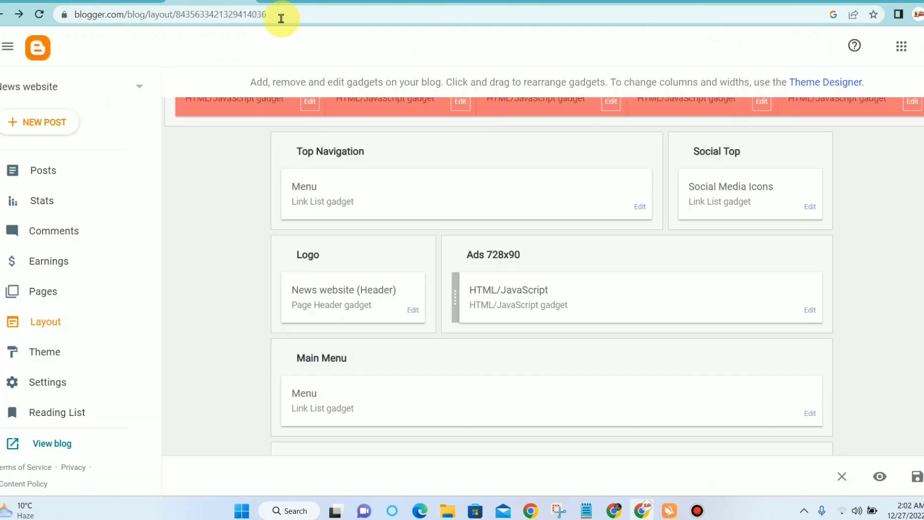
{"action": "left_click", "coordinate": [636, 204]}
{"action": "scroll", "coordinate": [530, 227], "scroll_direction": "down", "scroll_amount": 3}
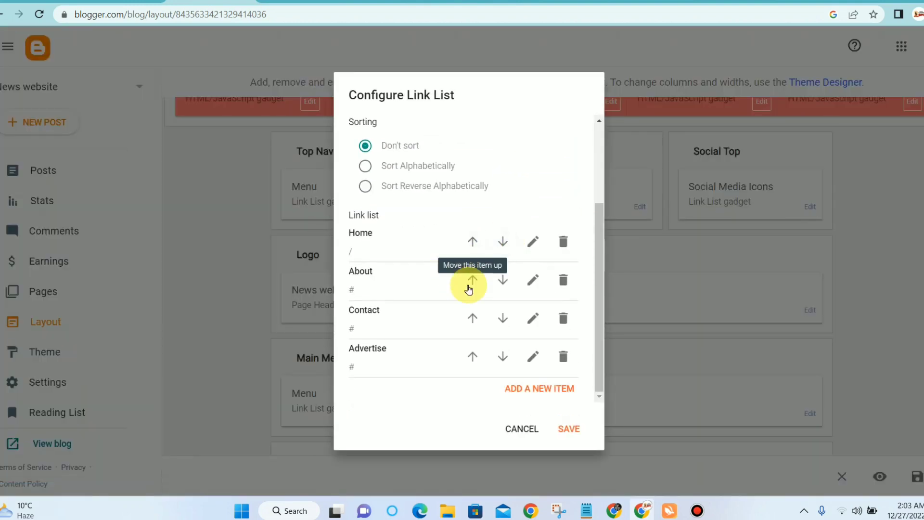
{"action": "left_click", "coordinate": [533, 357]}
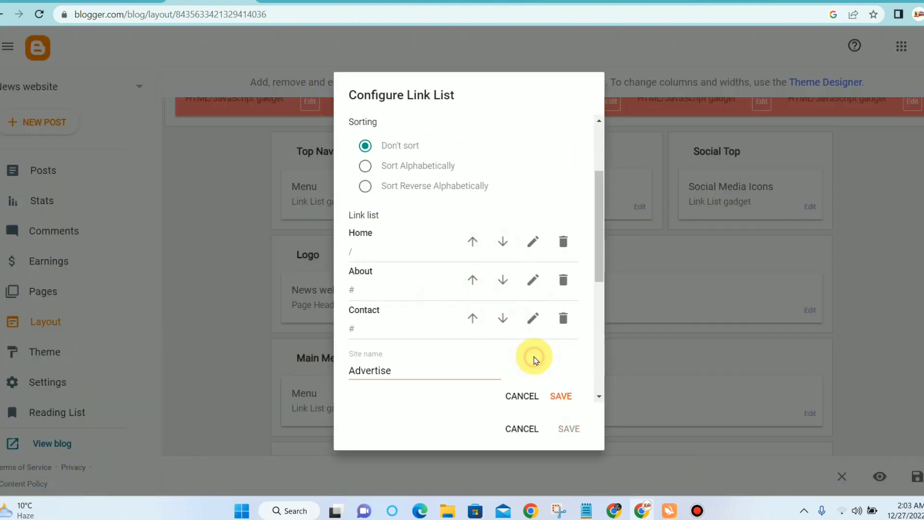
{"action": "scroll", "coordinate": [448, 351], "scroll_direction": "down", "scroll_amount": 4}
{"action": "double_click", "coordinate": [400, 177]}
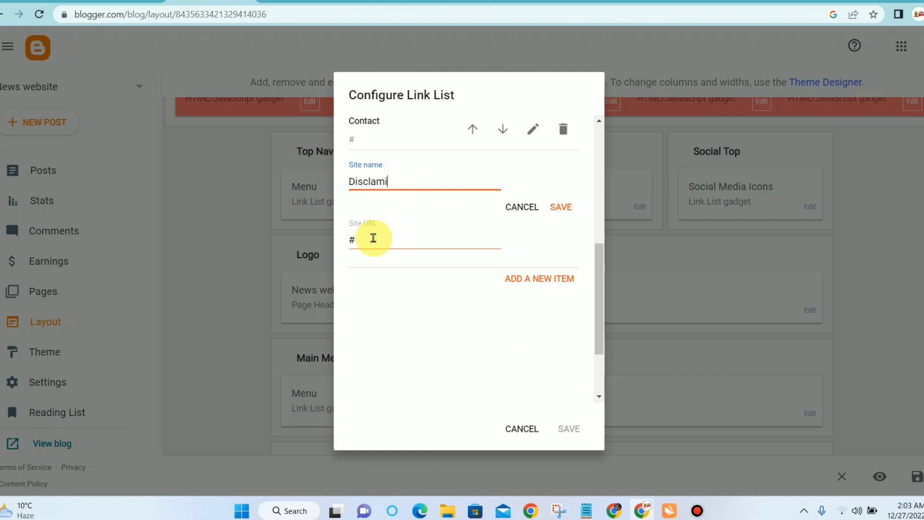
{"action": "left_click", "coordinate": [560, 207]}
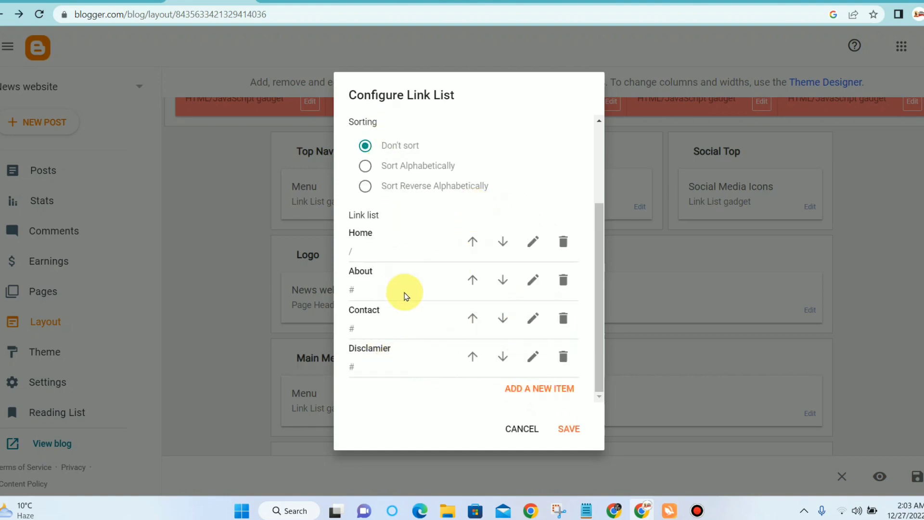
{"action": "left_click", "coordinate": [576, 426]}
{"action": "scroll", "coordinate": [387, 186], "scroll_direction": "up", "scroll_amount": 2}
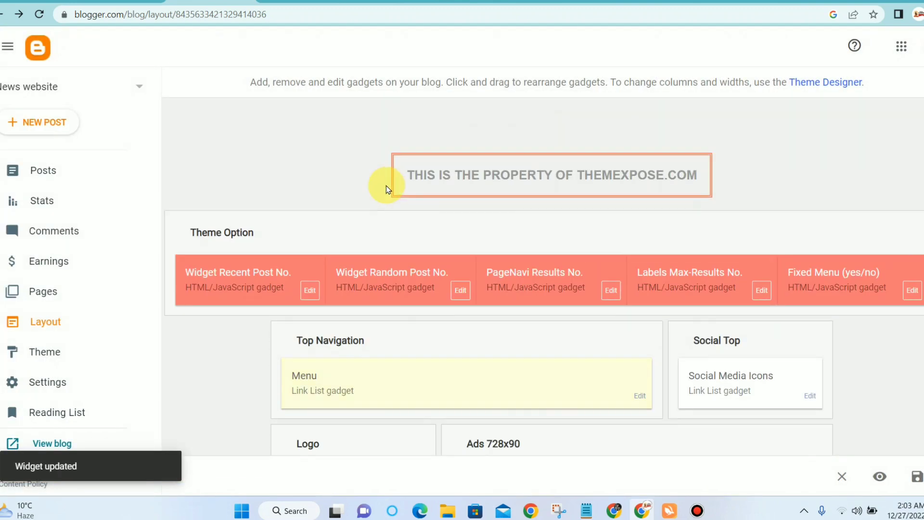
Step: Check the top navigation links on the live blog against the Top Navigation gadget on the Layout page
{"action": "scroll", "coordinate": [337, 212], "scroll_direction": "down", "scroll_amount": 1}
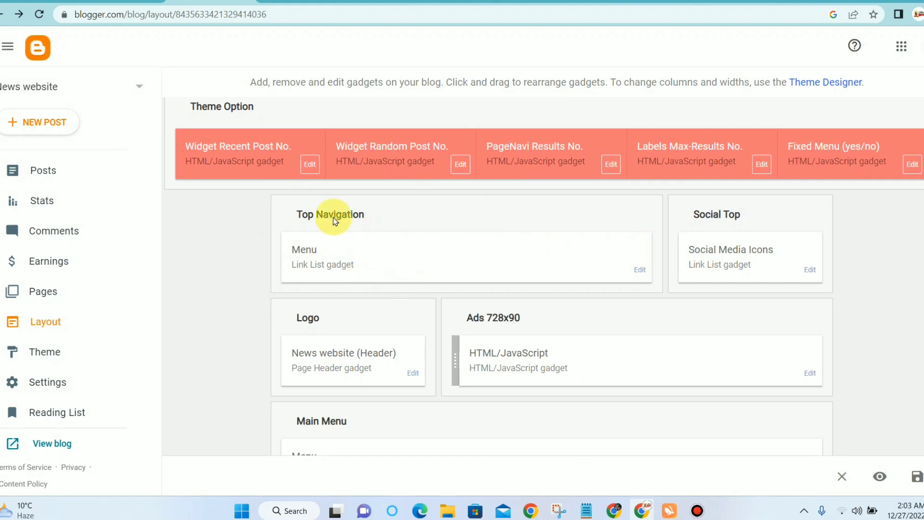
{"action": "left_click", "coordinate": [299, 1]}
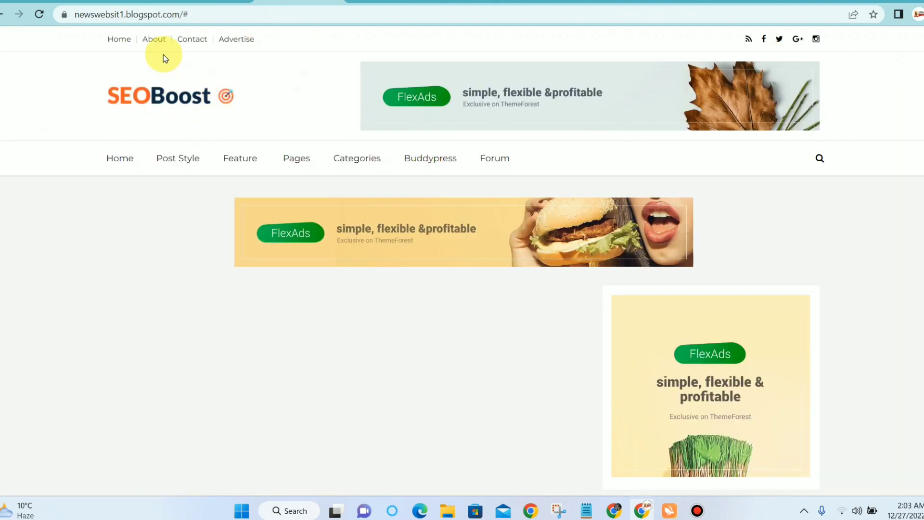
{"action": "left_click", "coordinate": [207, 1]}
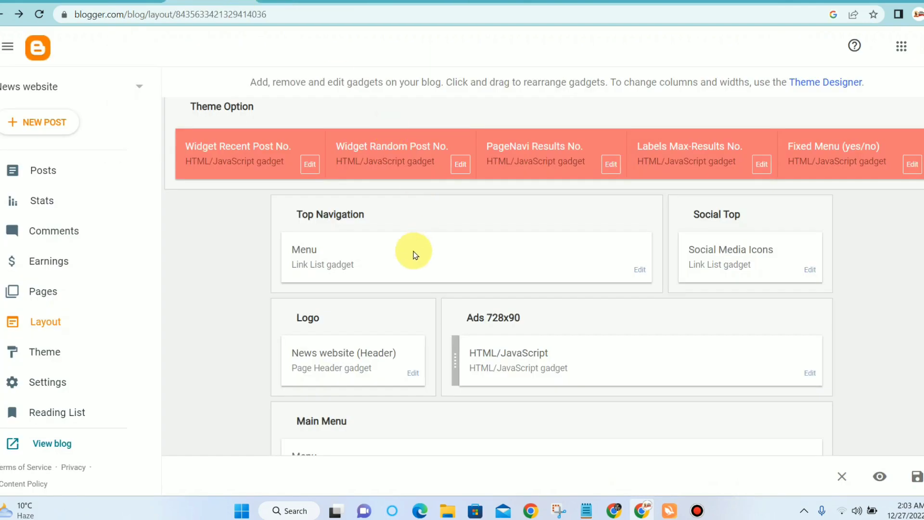
Step: Open the Social Media Icons gadget's link list and compare its entries with the social icons in the live blog's header
{"action": "left_click", "coordinate": [808, 271]}
{"action": "scroll", "coordinate": [471, 251], "scroll_direction": "down", "scroll_amount": 3}
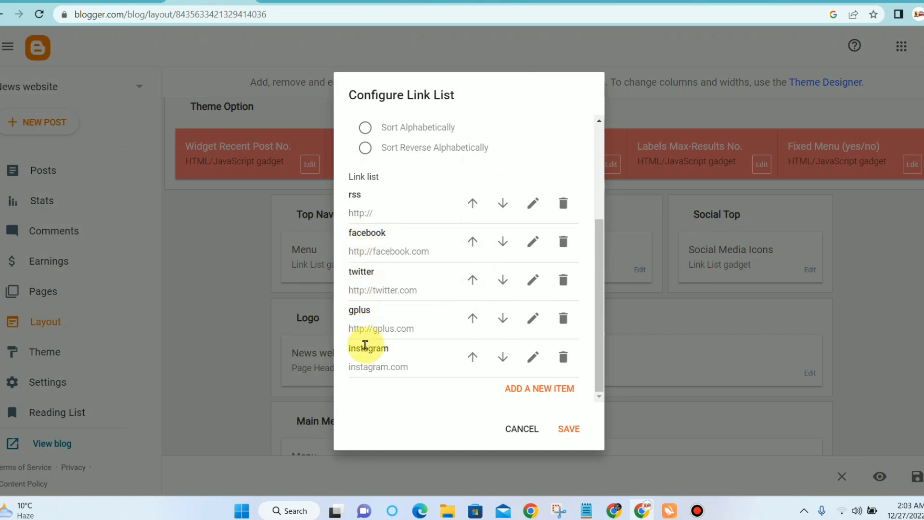
{"action": "left_click", "coordinate": [293, 1]}
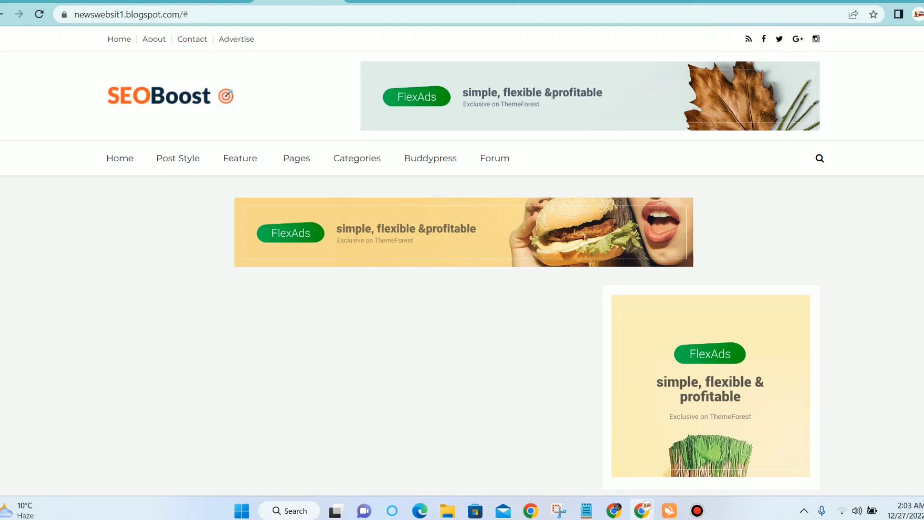
{"action": "left_click", "coordinate": [211, 1]}
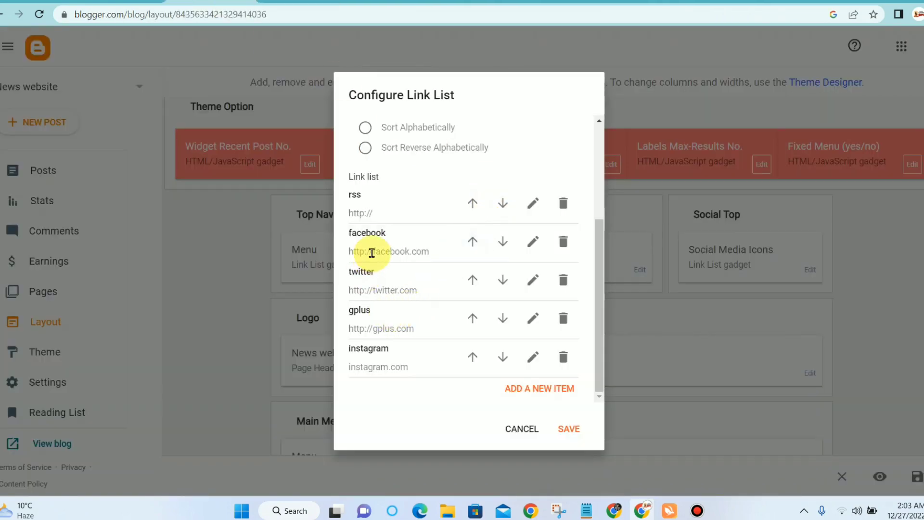
Step: Open the twitter entry in the Social Media Icons list, keep its name and URL, and save the link list
{"action": "left_click", "coordinate": [533, 277]}
{"action": "scroll", "coordinate": [481, 278], "scroll_direction": "down", "scroll_amount": 4}
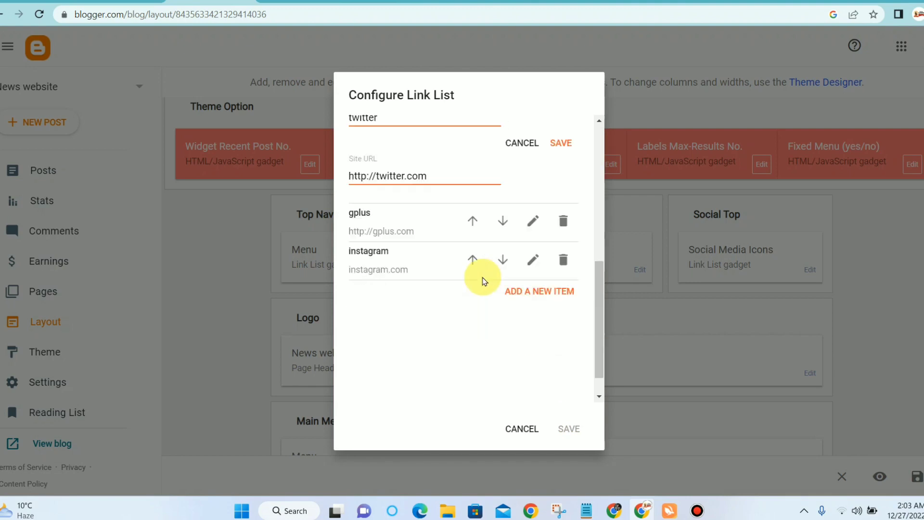
{"action": "scroll", "coordinate": [381, 194], "scroll_direction": "up", "scroll_amount": 3}
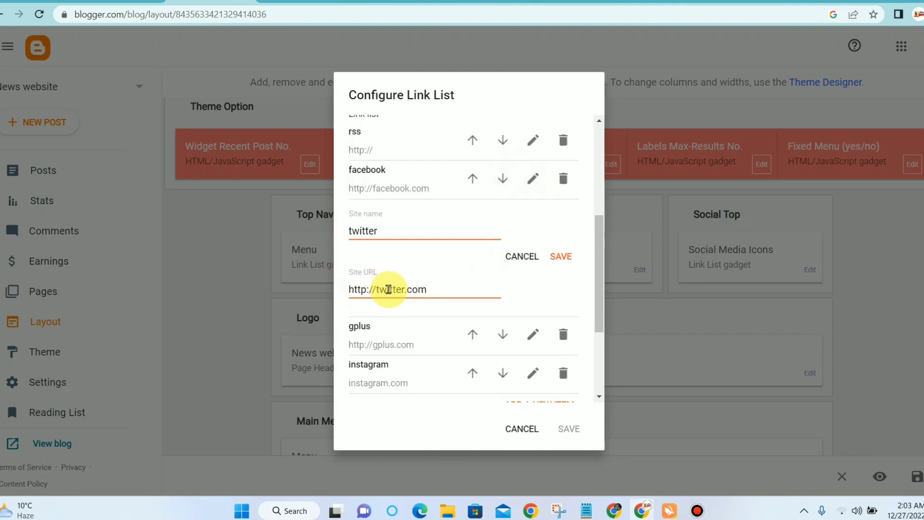
{"action": "scroll", "coordinate": [390, 289], "scroll_direction": "up", "scroll_amount": 3}
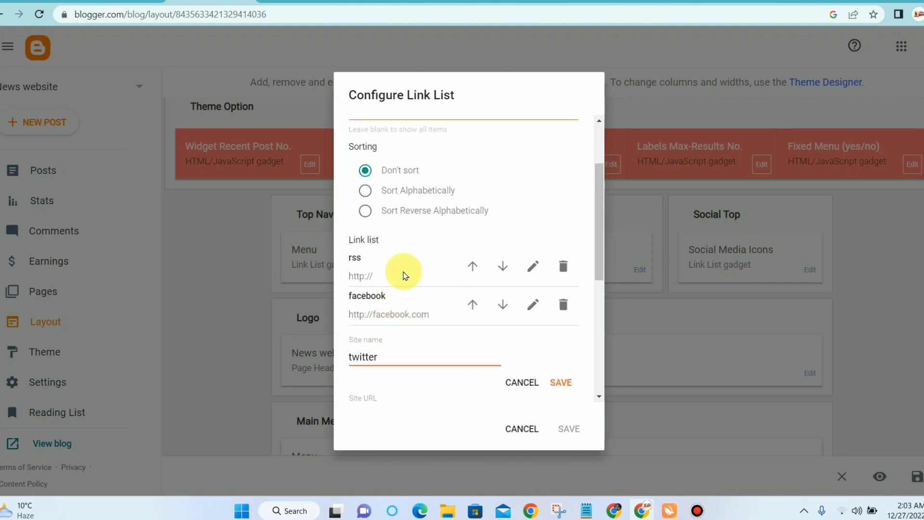
{"action": "scroll", "coordinate": [389, 260], "scroll_direction": "down", "scroll_amount": 5}
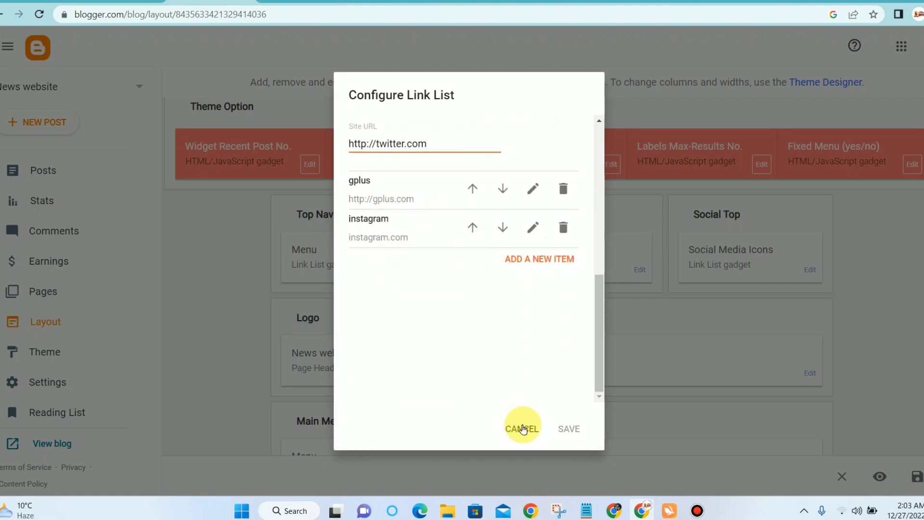
{"action": "scroll", "coordinate": [515, 327], "scroll_direction": "up", "scroll_amount": 1}
{"action": "scroll", "coordinate": [514, 328], "scroll_direction": "up", "scroll_amount": 3}
{"action": "left_click", "coordinate": [556, 300]}
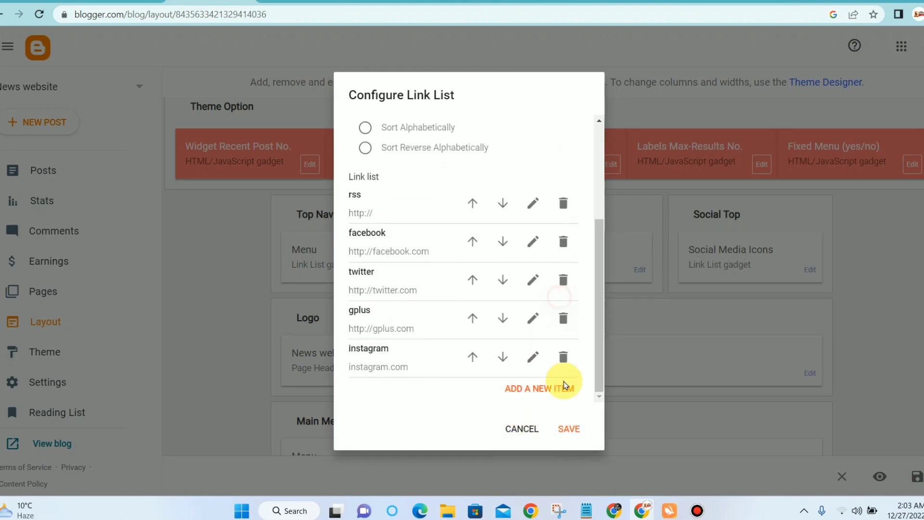
{"action": "left_click", "coordinate": [570, 429]}
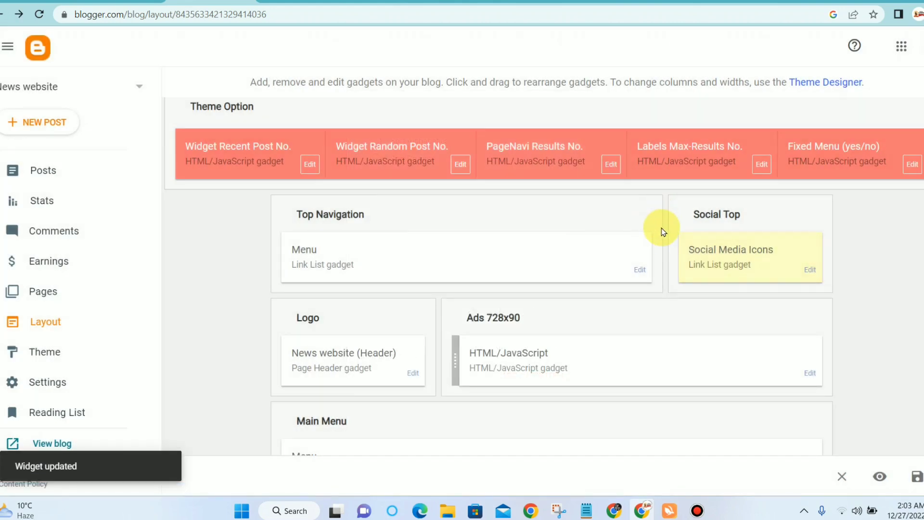
Step: Switch the News website header's image source to upload from computer, and close the file picker without choosing a file
{"action": "scroll", "coordinate": [601, 183], "scroll_direction": "down", "scroll_amount": 1}
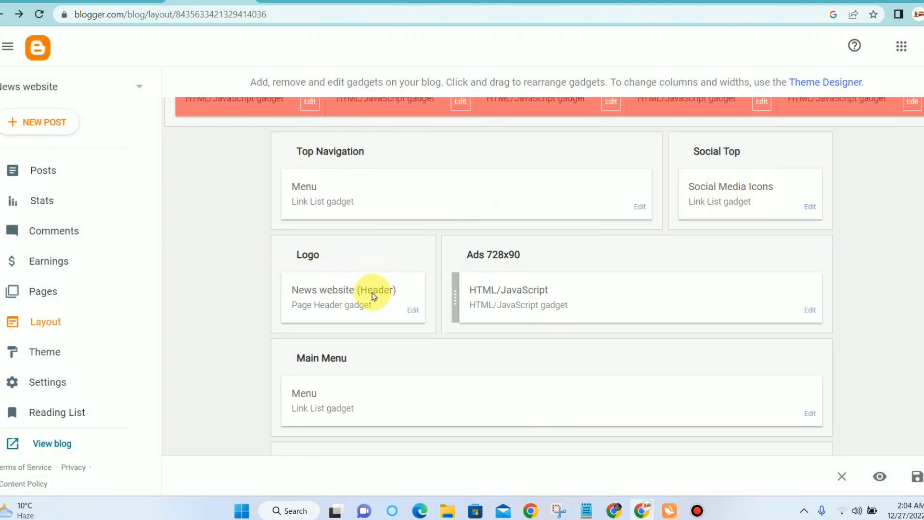
{"action": "left_click", "coordinate": [407, 316]}
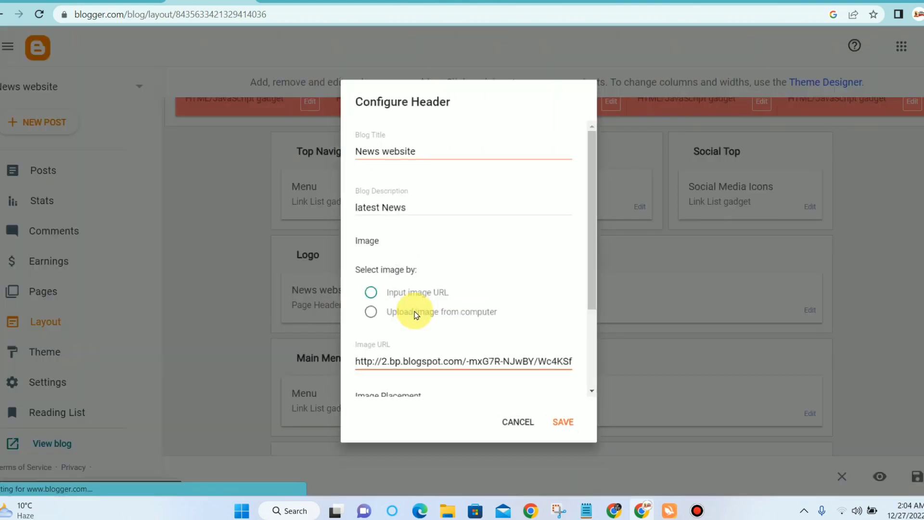
{"action": "scroll", "coordinate": [407, 221], "scroll_direction": "down", "scroll_amount": 4}
{"action": "scroll", "coordinate": [382, 144], "scroll_direction": "up", "scroll_amount": 2}
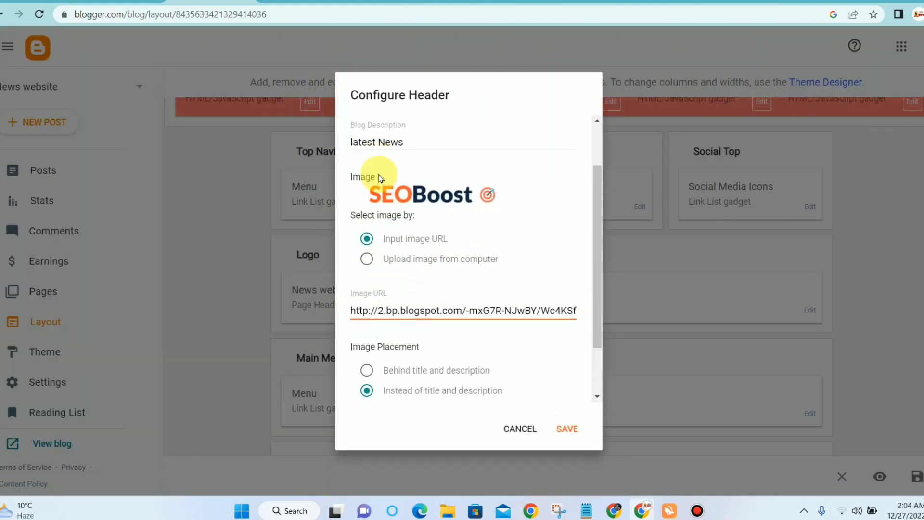
{"action": "left_click", "coordinate": [367, 260]}
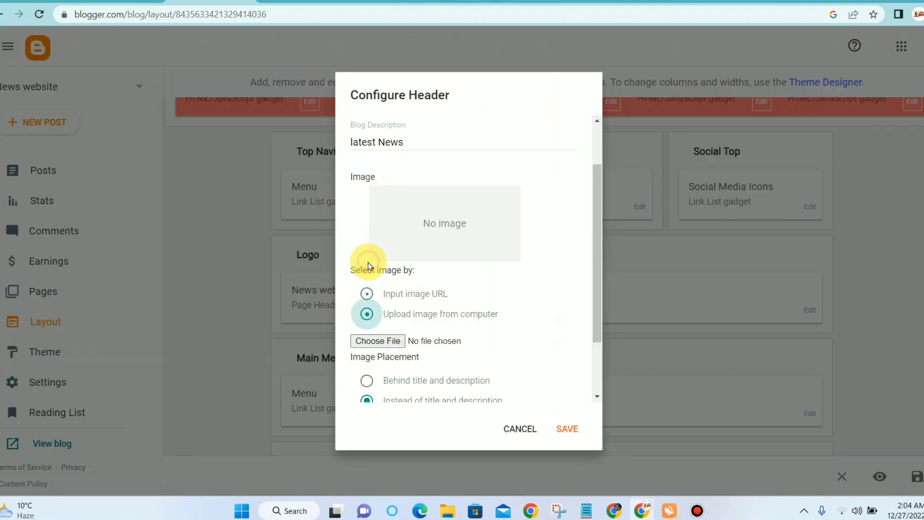
{"action": "left_click", "coordinate": [378, 342]}
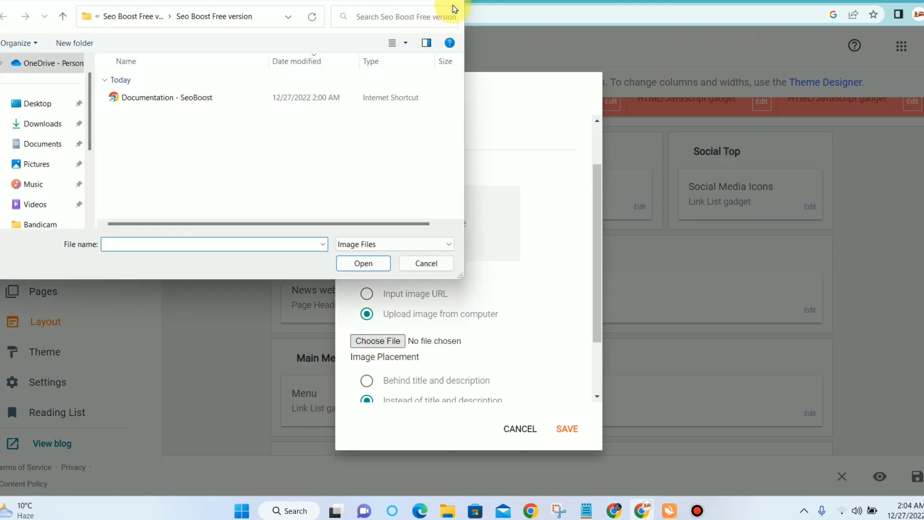
{"action": "left_click", "coordinate": [455, 1]}
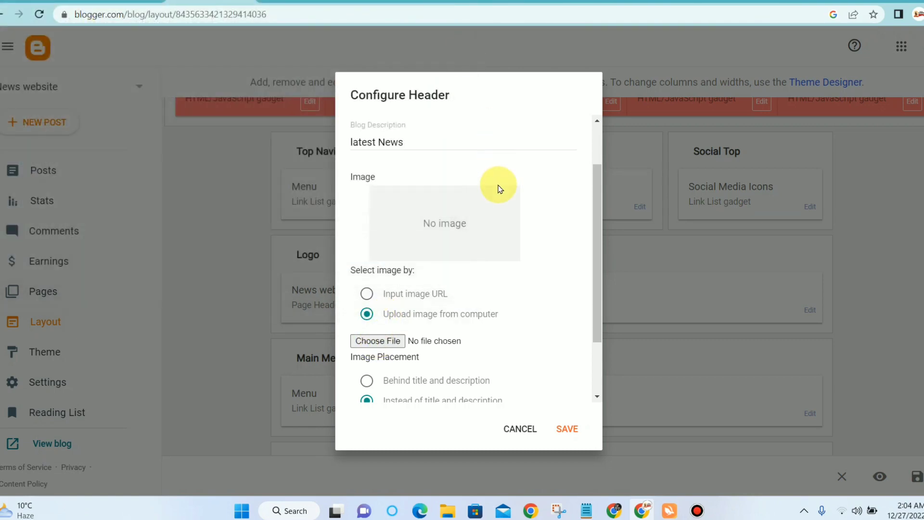
Step: Review the header's title, description and image placement options, and save the header without a logo image
{"action": "scroll", "coordinate": [498, 189], "scroll_direction": "down", "scroll_amount": 2}
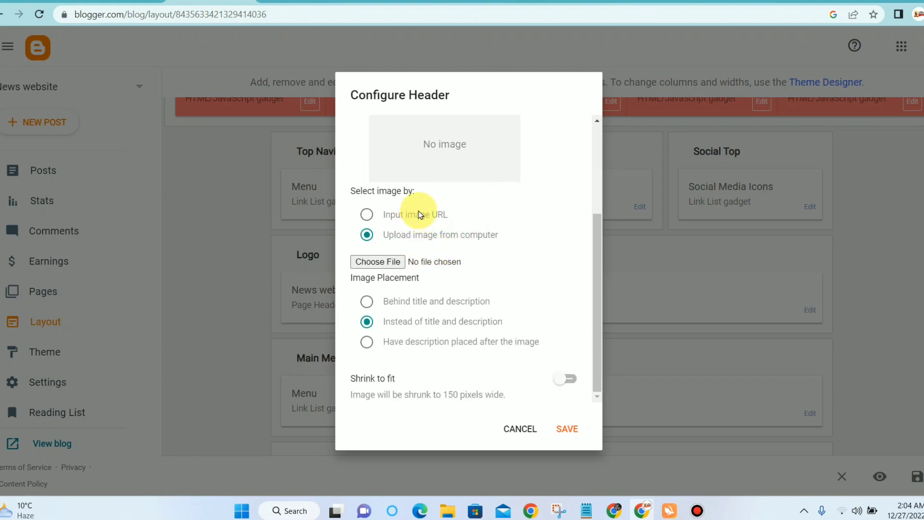
{"action": "scroll", "coordinate": [419, 215], "scroll_direction": "up", "scroll_amount": 3}
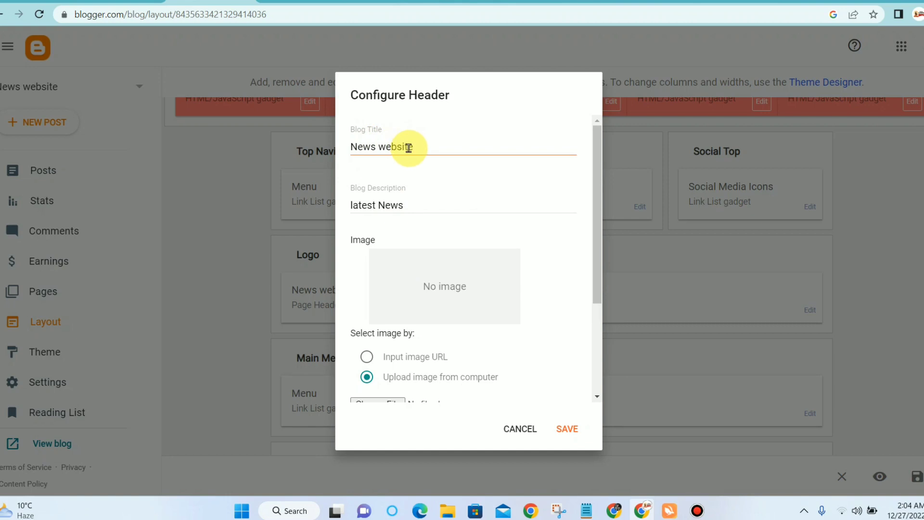
{"action": "scroll", "coordinate": [430, 226], "scroll_direction": "down", "scroll_amount": 3}
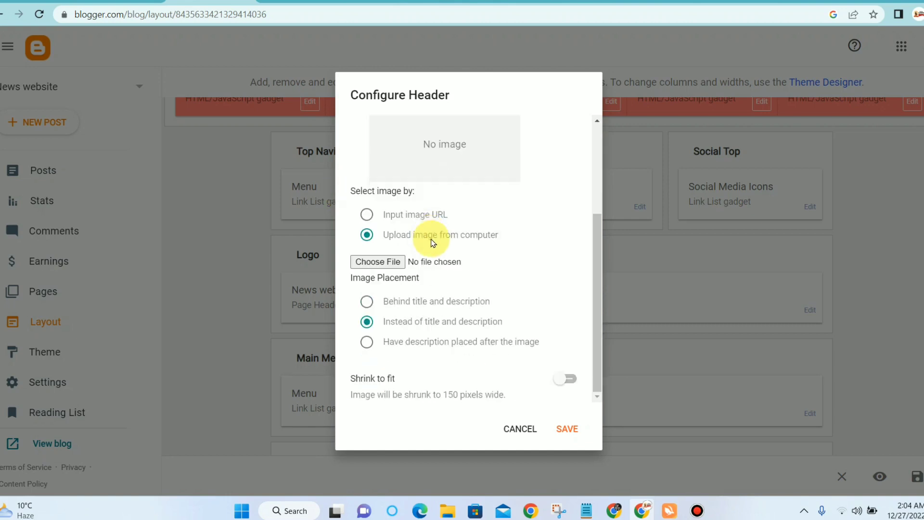
{"action": "scroll", "coordinate": [428, 255], "scroll_direction": "up", "scroll_amount": 3}
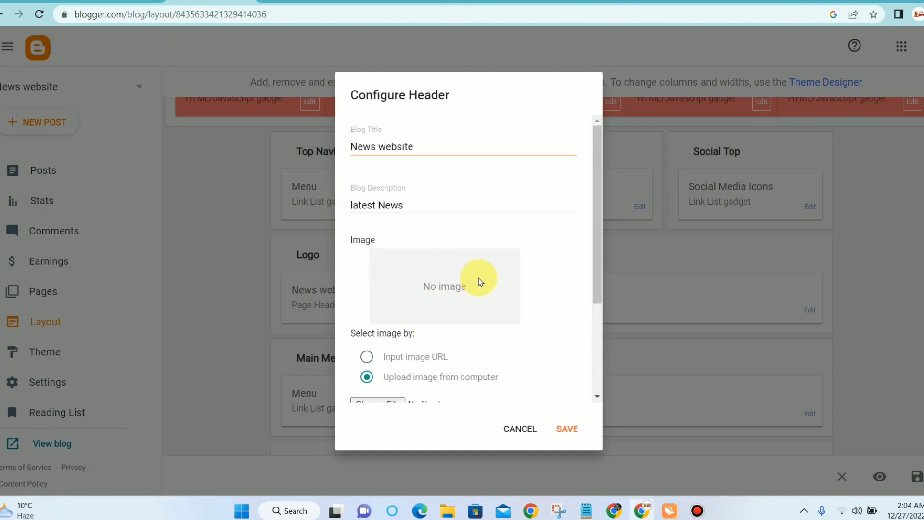
{"action": "left_click", "coordinate": [566, 428]}
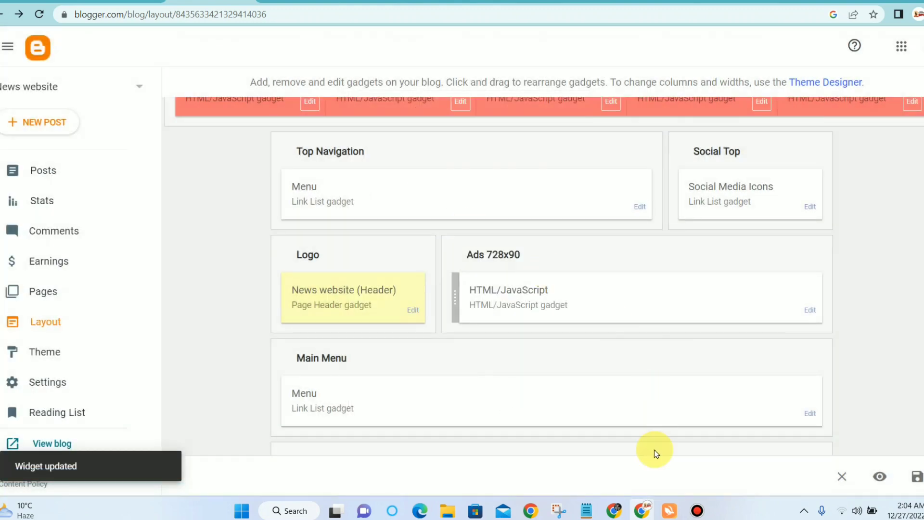
{"action": "left_click", "coordinate": [697, 511]}
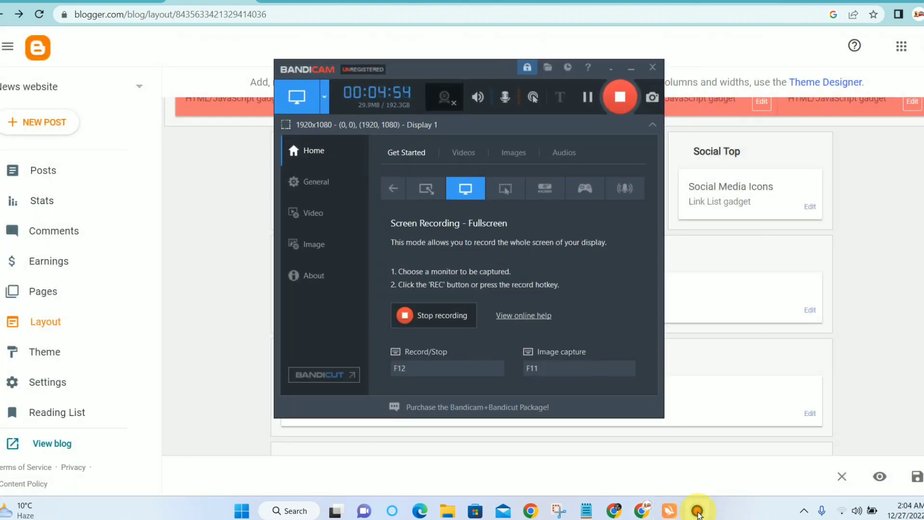
{"action": "left_click", "coordinate": [697, 511]}
{"action": "scroll", "coordinate": [408, 263], "scroll_direction": "up", "scroll_amount": 2}
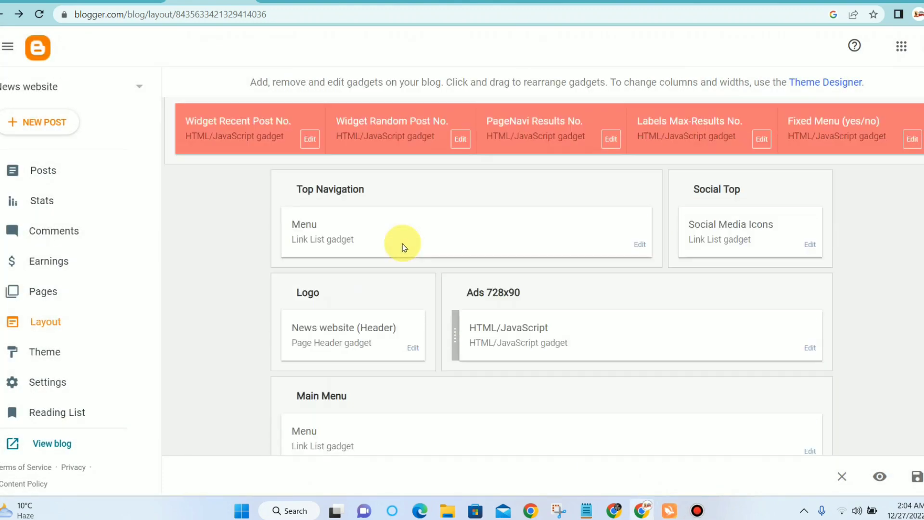
{"action": "scroll", "coordinate": [450, 275], "scroll_direction": "down", "scroll_amount": 2}
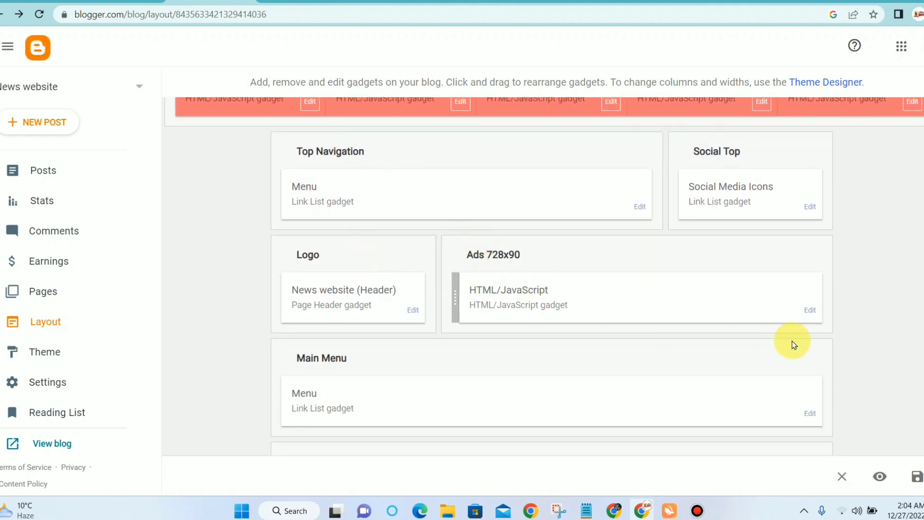
Step: Clear the banner image code from the Ads 728x90 HTML/JavaScript gadget and save the gadget
{"action": "left_click", "coordinate": [809, 310]}
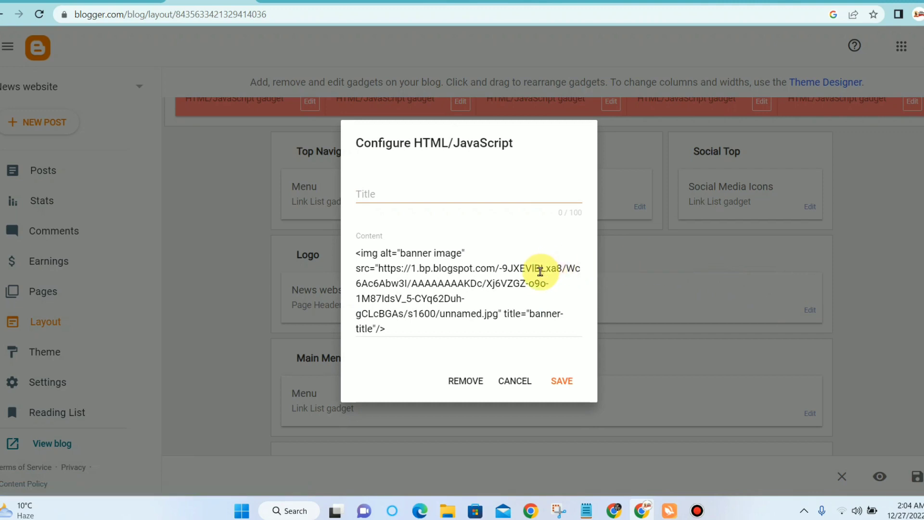
{"action": "left_click", "coordinate": [523, 279]}
{"action": "key", "text": "ctrl+a"}
{"action": "key", "text": "BackSpace"}
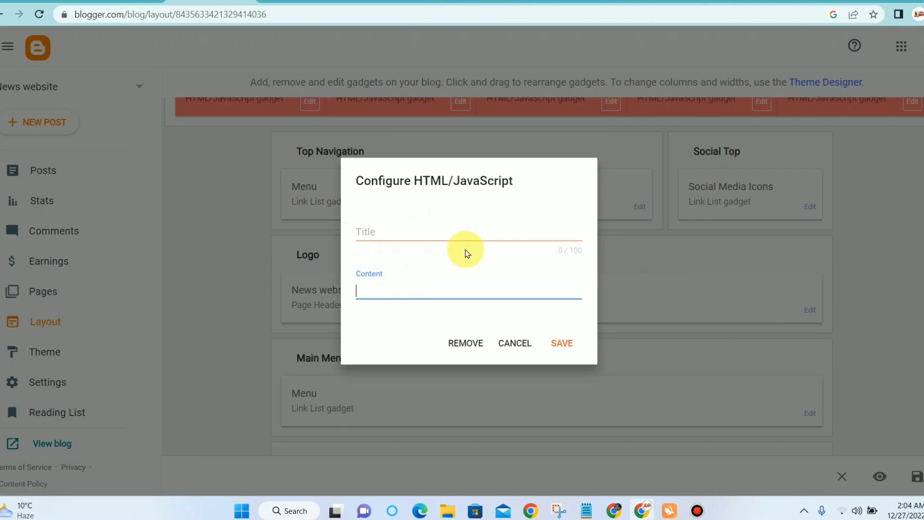
{"action": "left_click", "coordinate": [567, 345]}
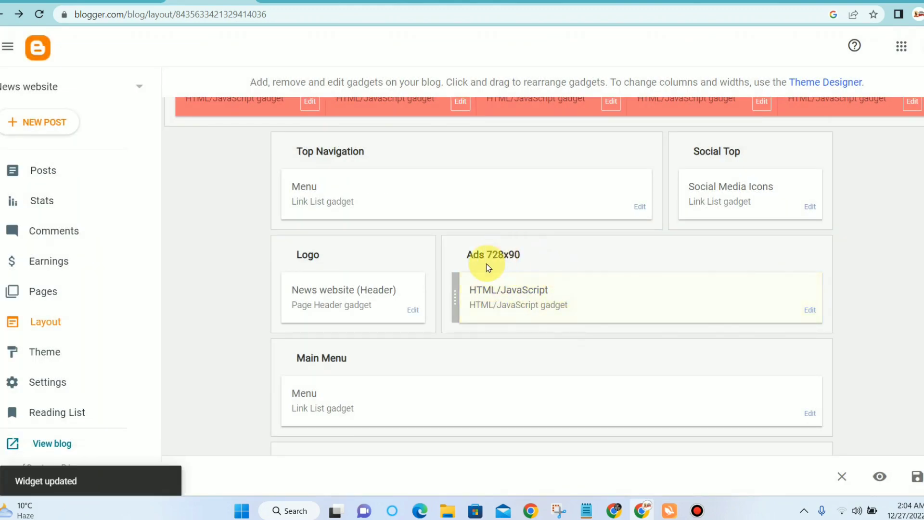
Step: Open the Main Menu's link list and delete all of its existing items, from Forum up to Post Style
{"action": "scroll", "coordinate": [653, 276], "scroll_direction": "down", "scroll_amount": 1}
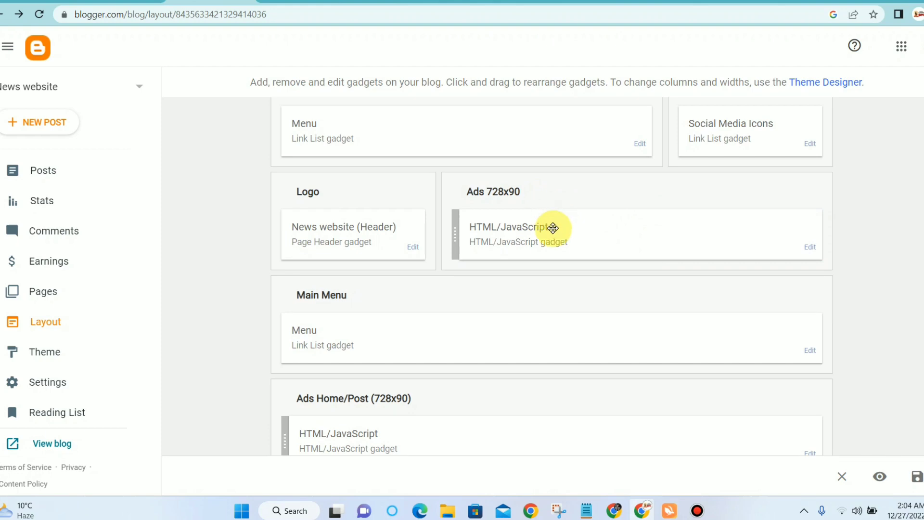
{"action": "scroll", "coordinate": [551, 217], "scroll_direction": "down", "scroll_amount": 1}
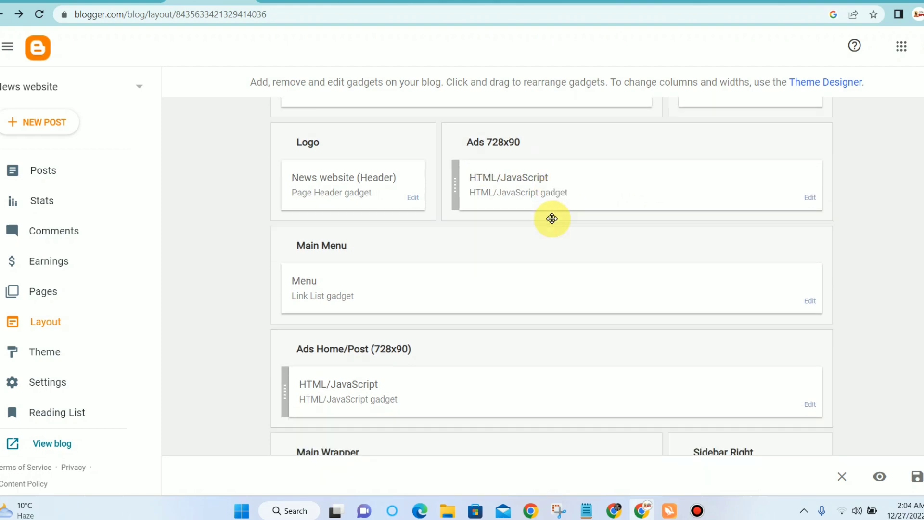
{"action": "scroll", "coordinate": [687, 265], "scroll_direction": "down", "scroll_amount": 1}
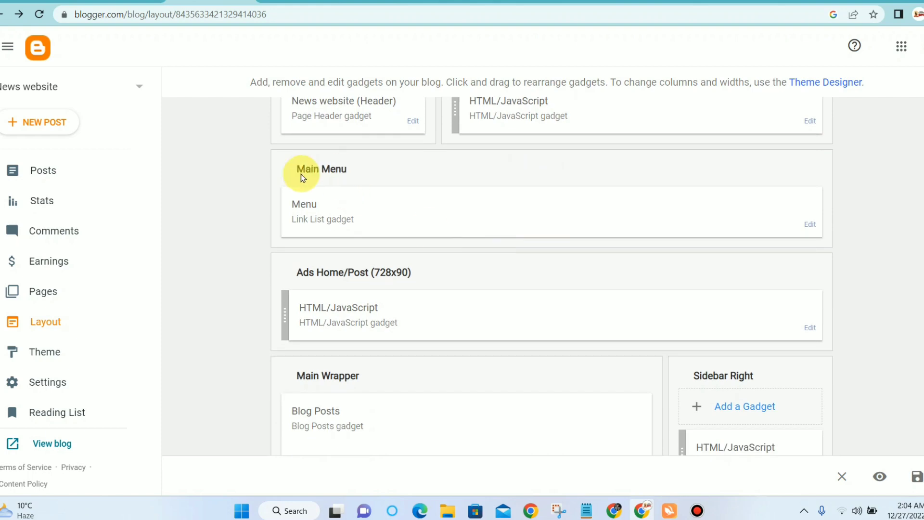
{"action": "left_click", "coordinate": [810, 224]}
{"action": "scroll", "coordinate": [414, 244], "scroll_direction": "down", "scroll_amount": 5}
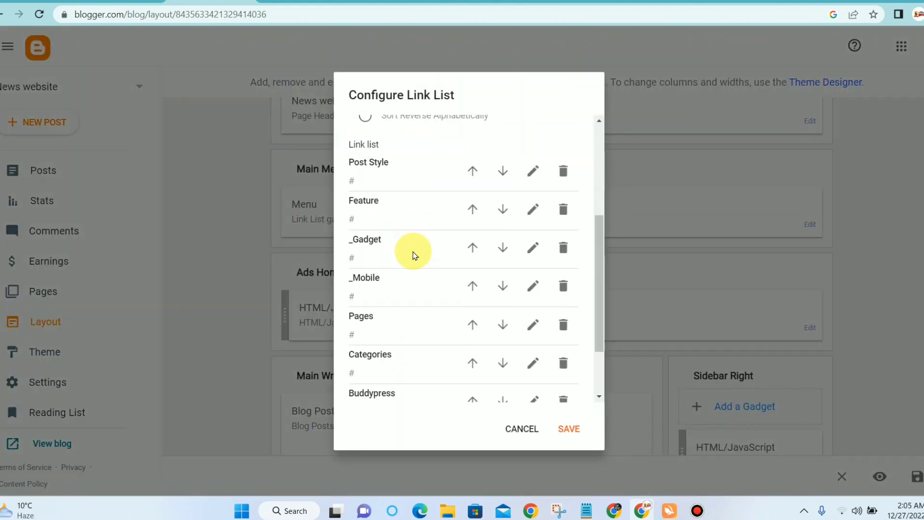
{"action": "scroll", "coordinate": [405, 241], "scroll_direction": "down", "scroll_amount": 2}
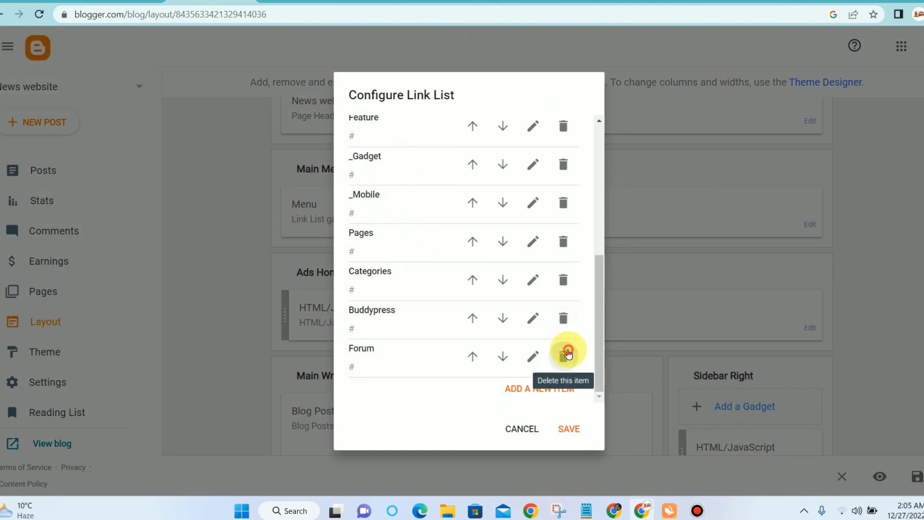
{"action": "left_click", "coordinate": [567, 354]}
{"action": "left_click", "coordinate": [566, 354]}
{"action": "left_click", "coordinate": [566, 354]}
{"action": "left_click", "coordinate": [566, 354]}
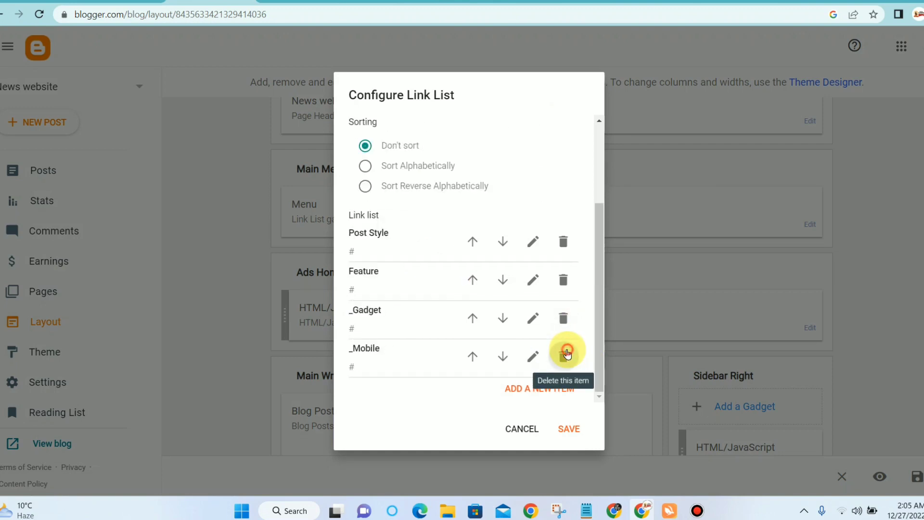
{"action": "left_click", "coordinate": [567, 354]}
{"action": "left_click", "coordinate": [567, 354]}
{"action": "left_click", "coordinate": [566, 354]}
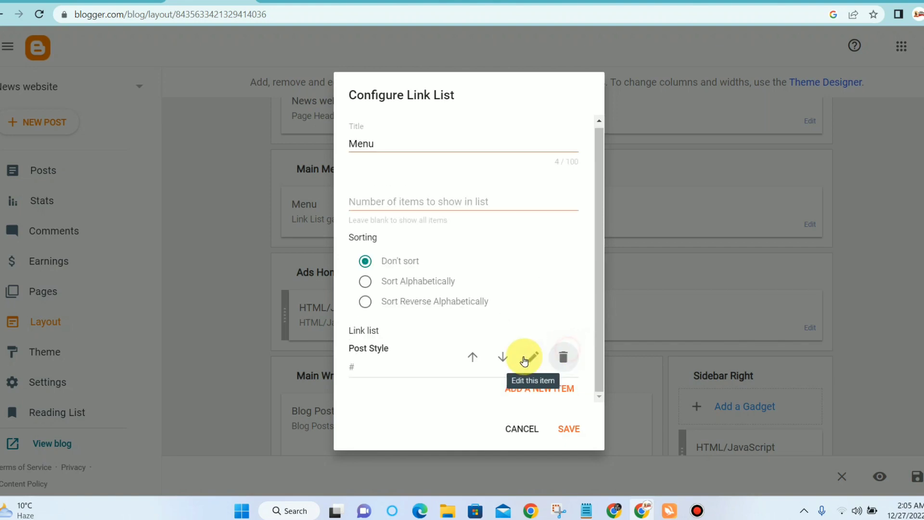
{"action": "left_click", "coordinate": [559, 359]}
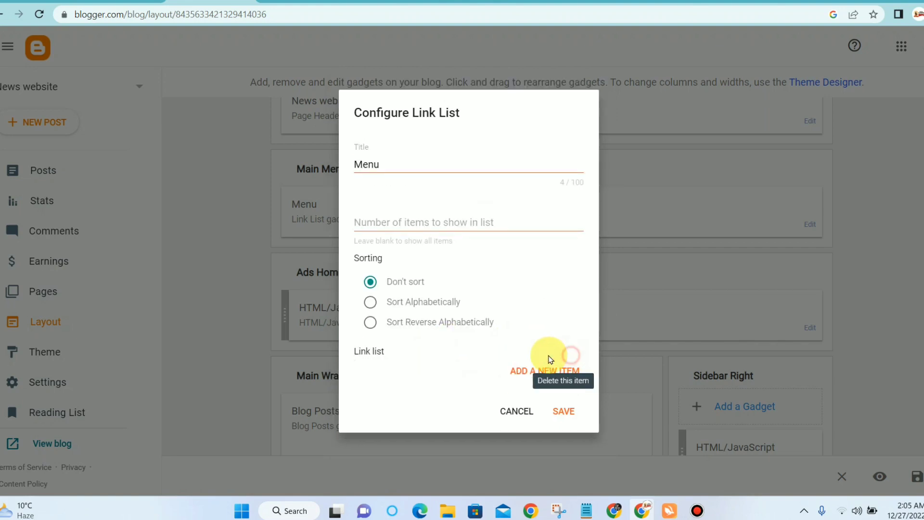
Step: Add an item named "home" to the Main Menu link list and set its site URL to "#"
{"action": "left_click", "coordinate": [539, 368]}
{"action": "left_click", "coordinate": [446, 375]}
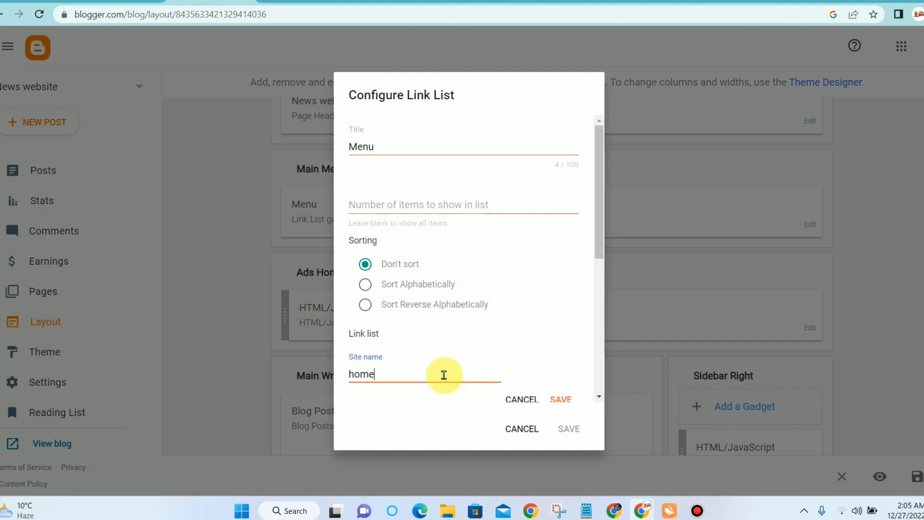
{"action": "left_click", "coordinate": [560, 399]}
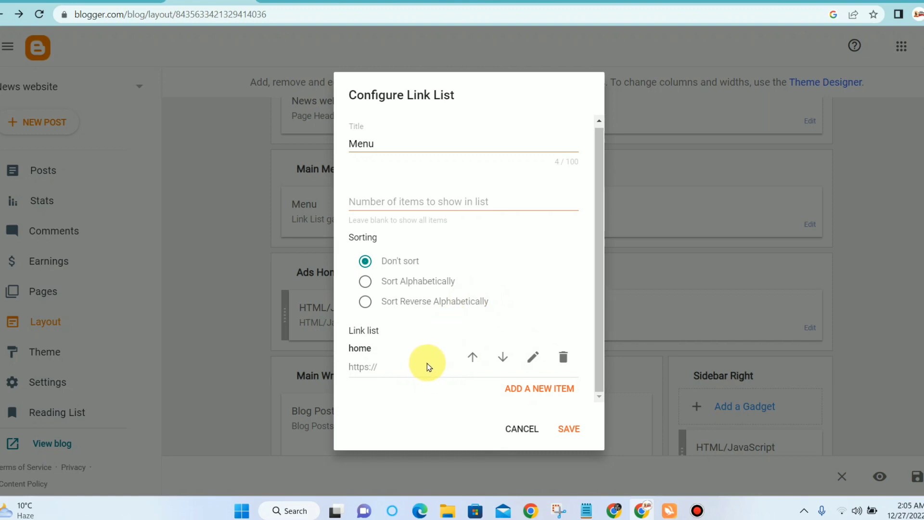
{"action": "left_click", "coordinate": [531, 355]}
{"action": "scroll", "coordinate": [415, 359], "scroll_direction": "down", "scroll_amount": 2}
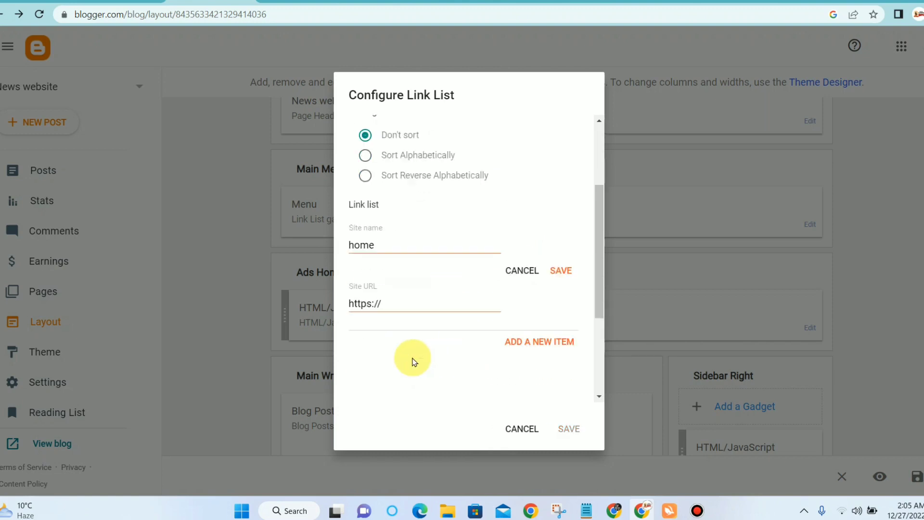
{"action": "double_click", "coordinate": [400, 297]}
{"action": "triple_click", "coordinate": [400, 296]}
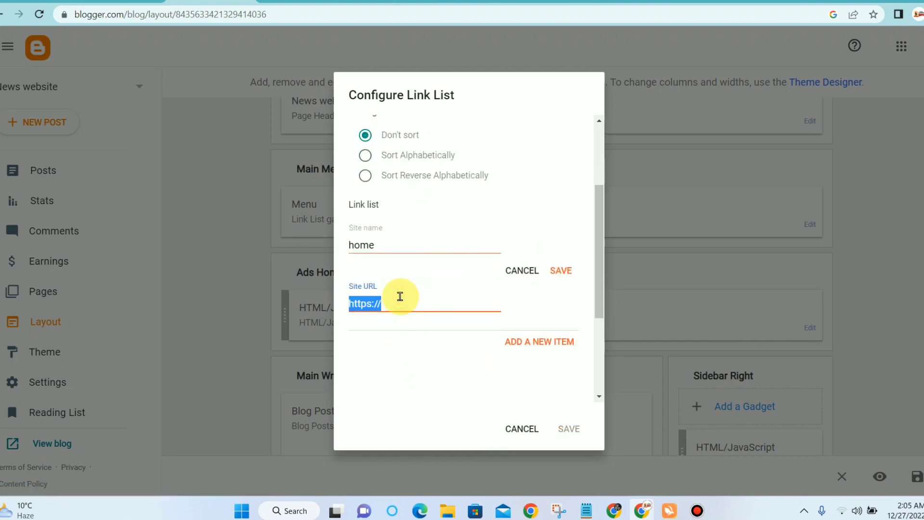
{"action": "type", "text": "#"}
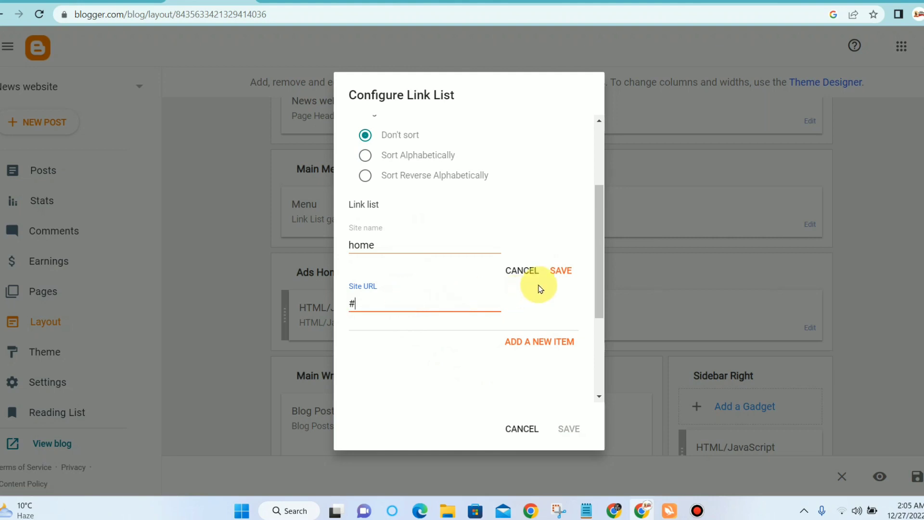
{"action": "left_click", "coordinate": [561, 270]}
{"action": "left_click", "coordinate": [539, 394]}
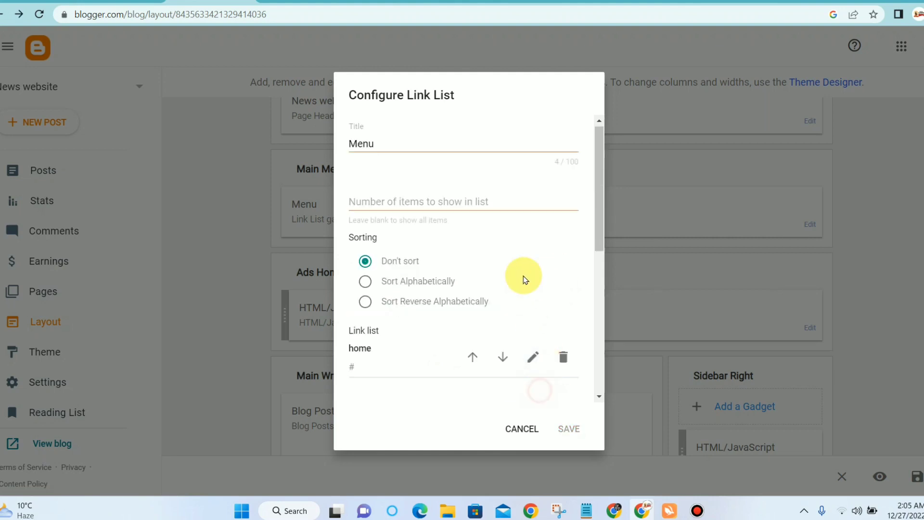
{"action": "scroll", "coordinate": [522, 274], "scroll_direction": "down", "scroll_amount": 4}
{"action": "left_click", "coordinate": [400, 216]}
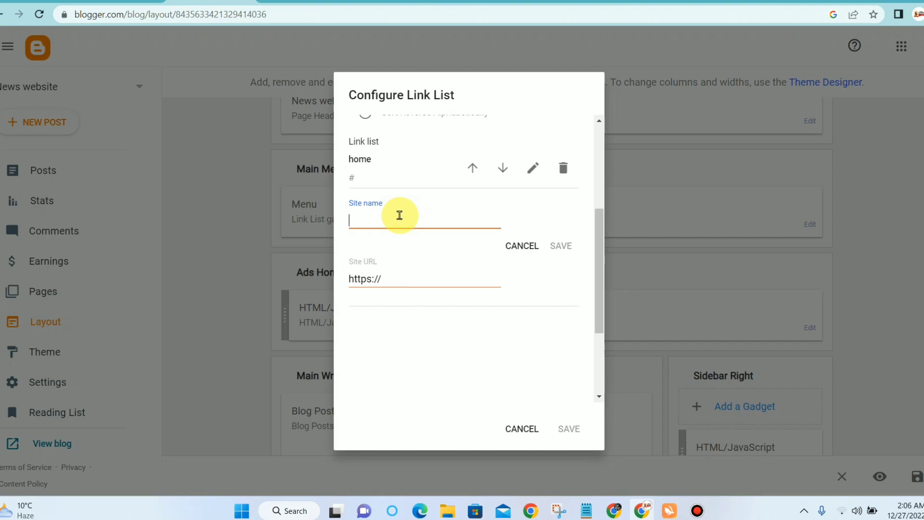
{"action": "left_click", "coordinate": [298, 3]}
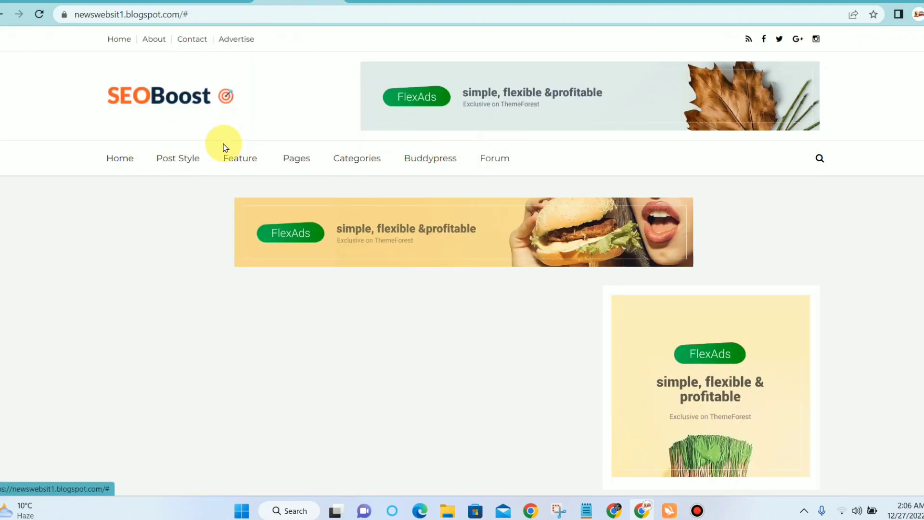
{"action": "left_click", "coordinate": [207, 4]}
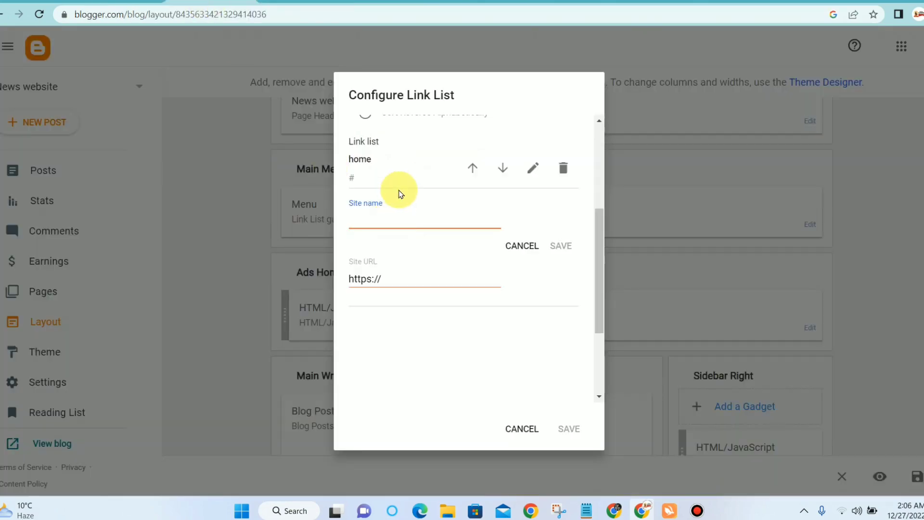
{"action": "scroll", "coordinate": [395, 216], "scroll_direction": "up", "scroll_amount": 1}
{"action": "scroll", "coordinate": [395, 234], "scroll_direction": "down", "scroll_amount": 2}
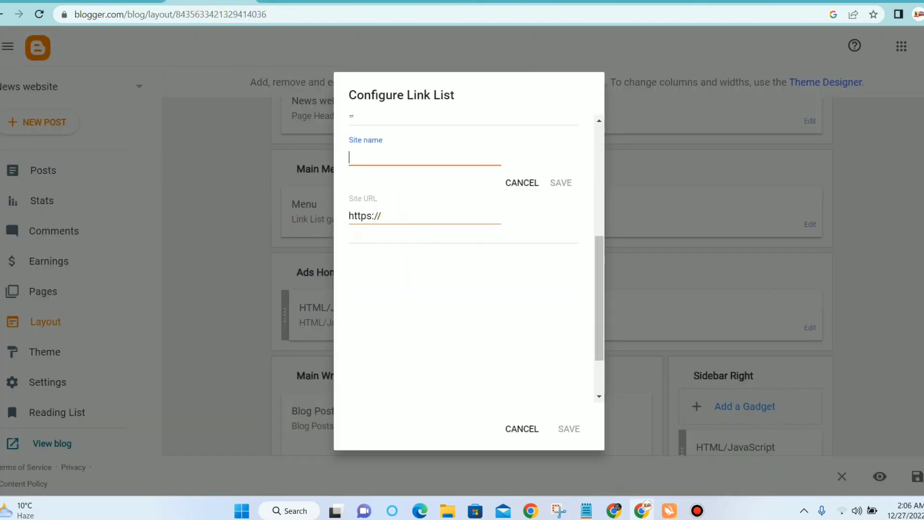
{"action": "left_click", "coordinate": [296, 2]}
{"action": "left_click", "coordinate": [208, 2]}
{"action": "scroll", "coordinate": [482, 243], "scroll_direction": "up", "scroll_amount": 1}
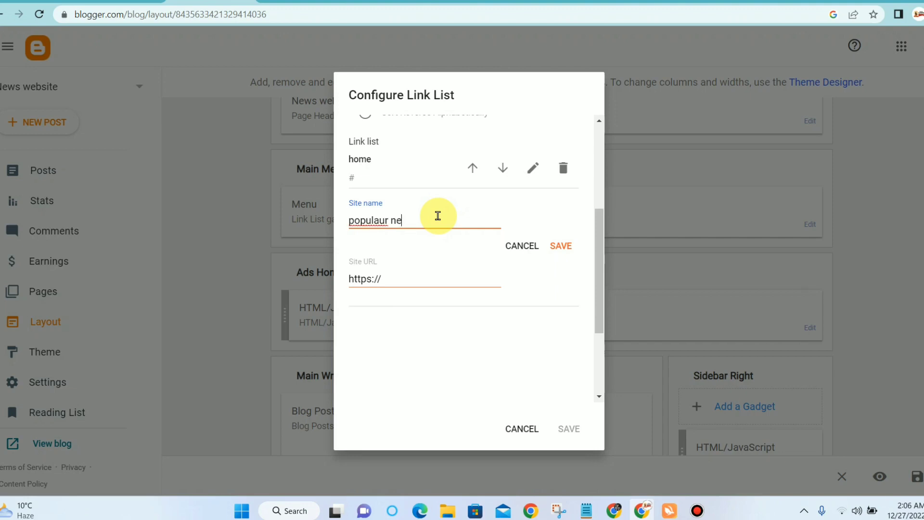
{"action": "left_click", "coordinate": [557, 248]}
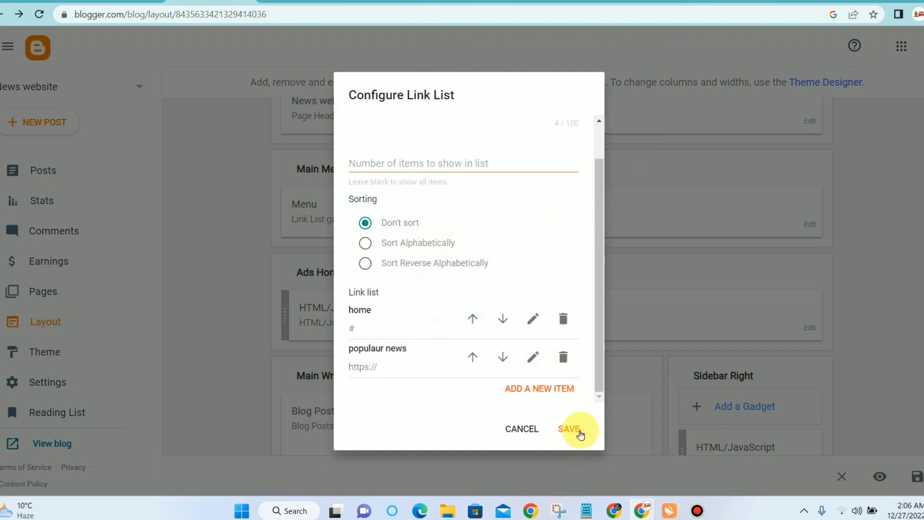
{"action": "left_click", "coordinate": [575, 429]}
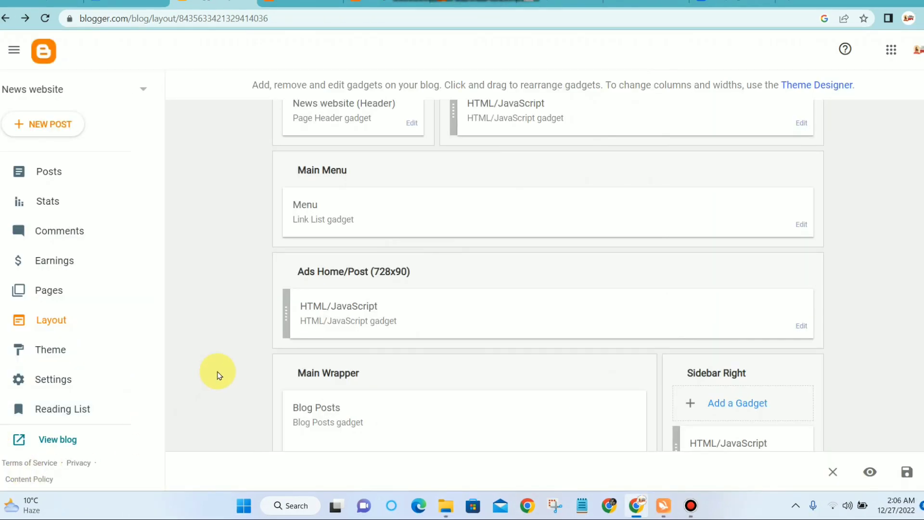
Step: Reload the live blog, examine its updated header and main menu, and return to the layout page
{"action": "left_click", "coordinate": [301, 4]}
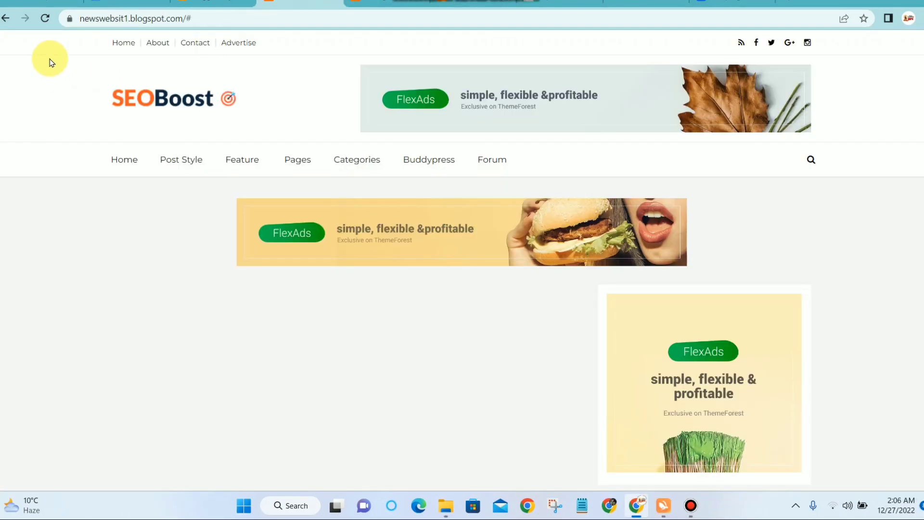
{"action": "left_click", "coordinate": [44, 19]}
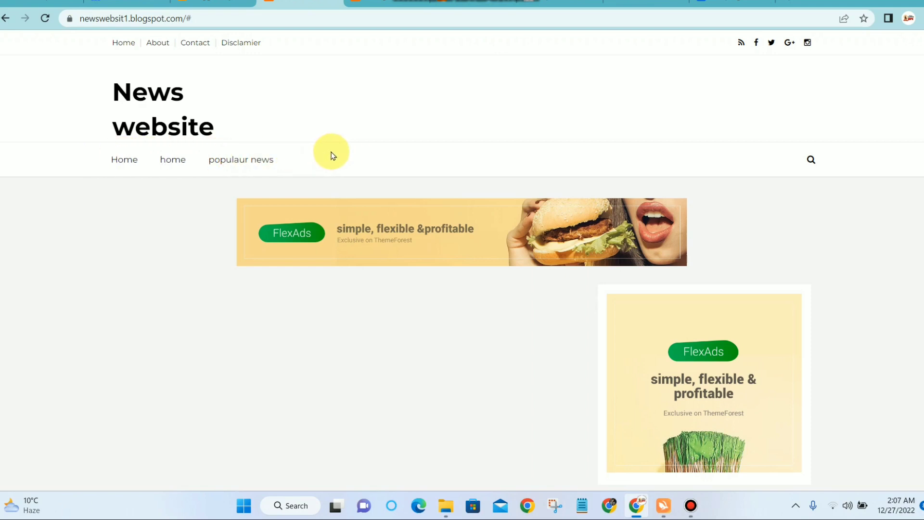
{"action": "left_click", "coordinate": [199, 2]}
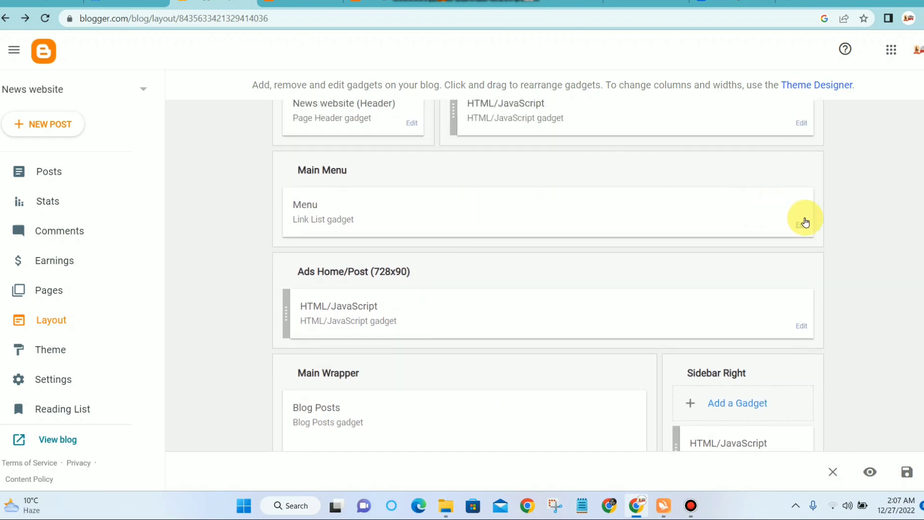
{"action": "left_click", "coordinate": [807, 223]}
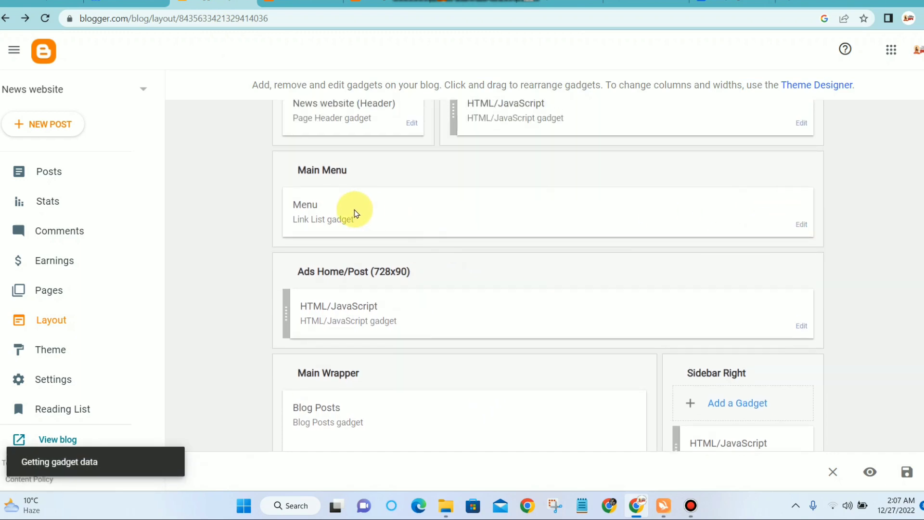
{"action": "scroll", "coordinate": [390, 255], "scroll_direction": "down", "scroll_amount": 1}
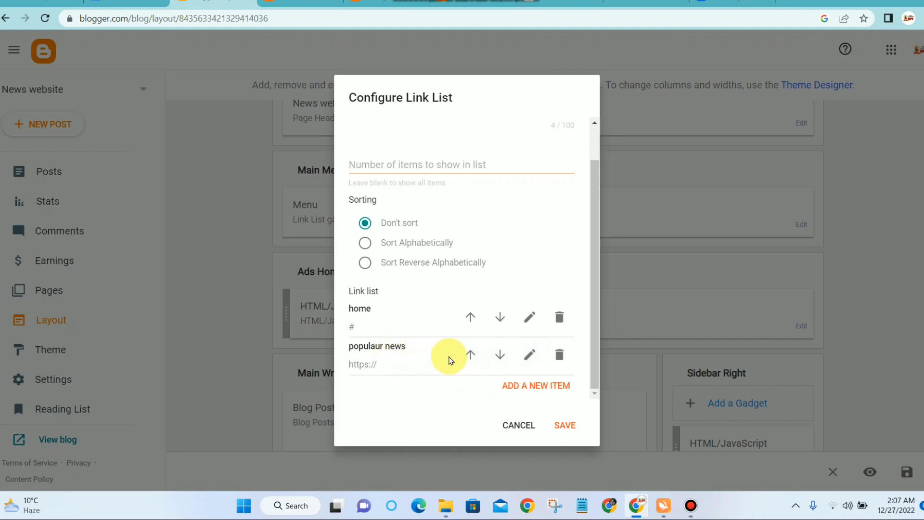
{"action": "left_click", "coordinate": [531, 355]}
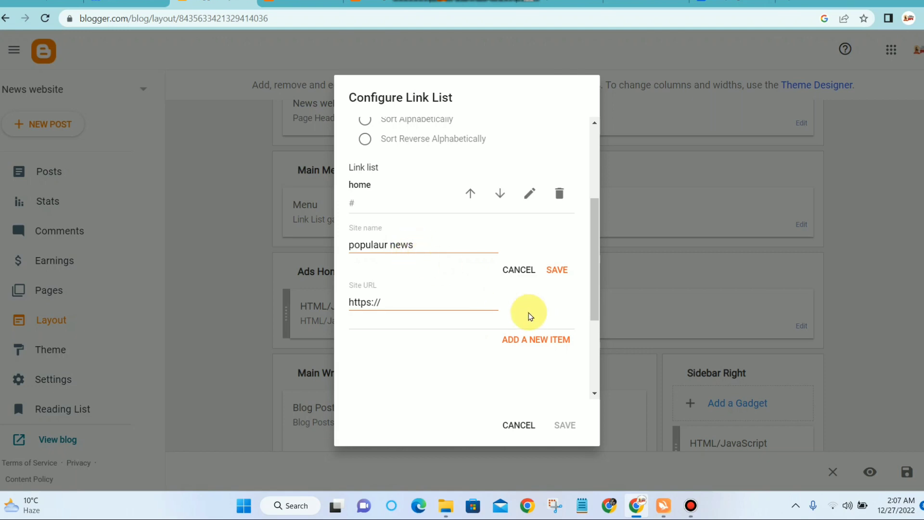
{"action": "left_click", "coordinate": [551, 338]}
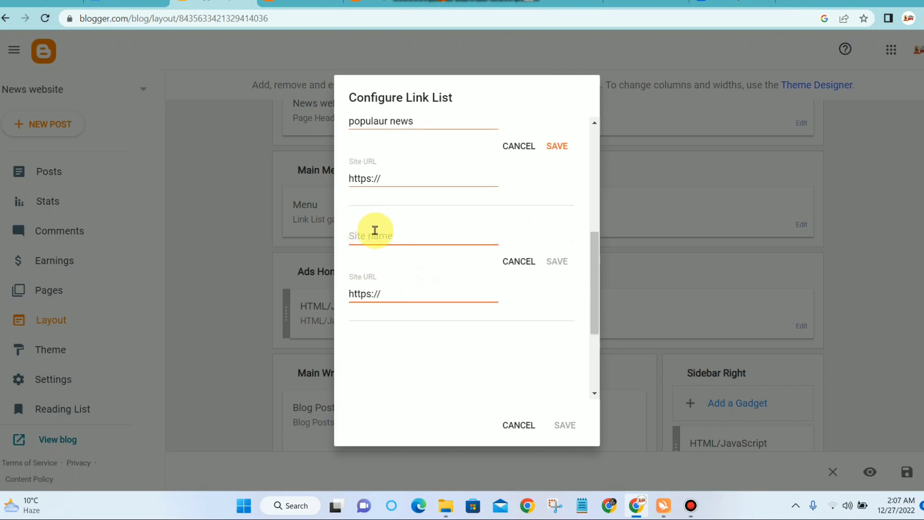
{"action": "left_click", "coordinate": [376, 230]}
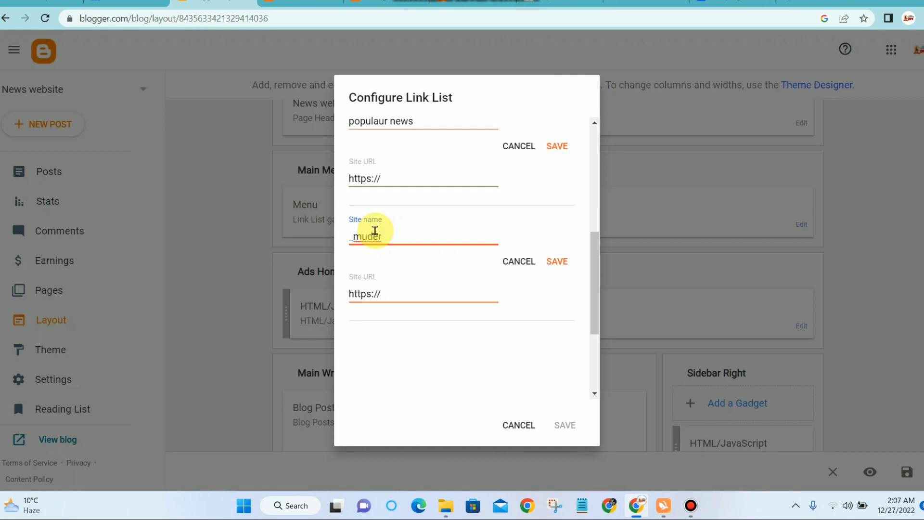
{"action": "left_click", "coordinate": [557, 262]}
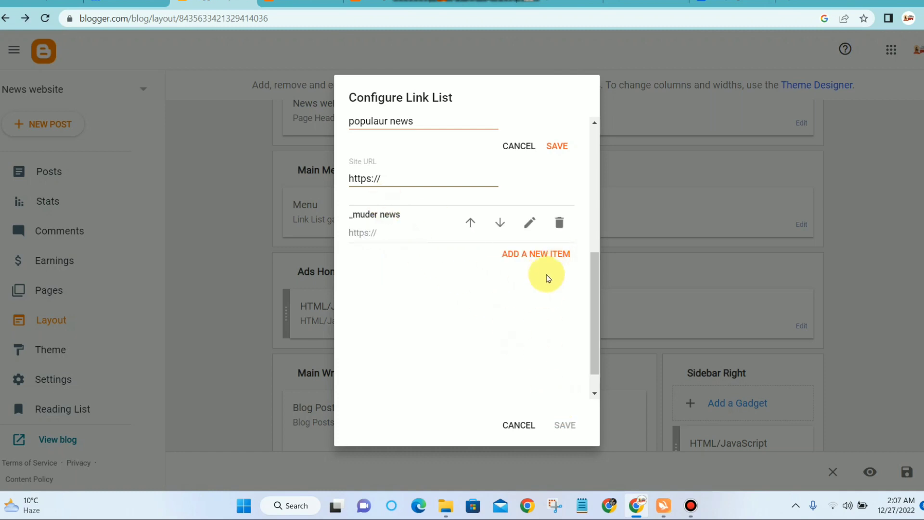
{"action": "left_click", "coordinate": [558, 146]}
{"action": "left_click", "coordinate": [566, 426]}
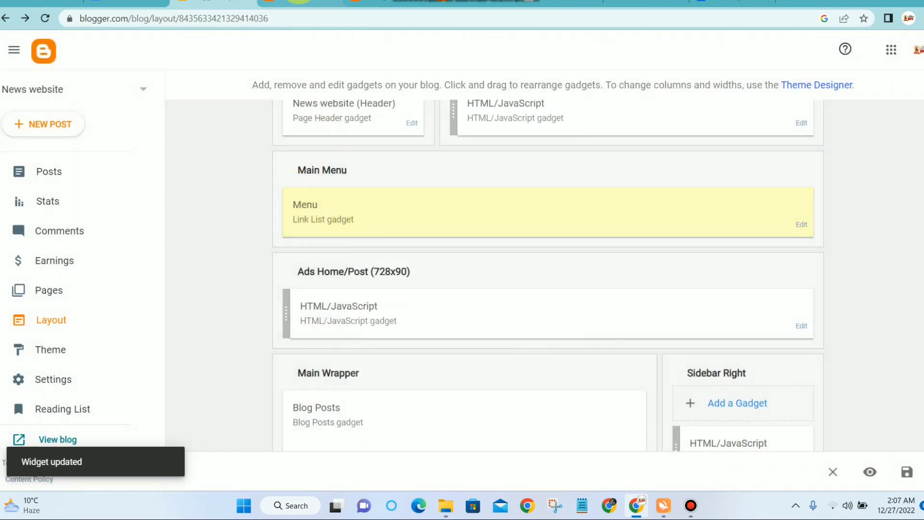
Step: Reload the live blog, examine the submenu under populaur news, and return to the layout page
{"action": "left_click", "coordinate": [300, 1]}
{"action": "left_click", "coordinate": [46, 18]}
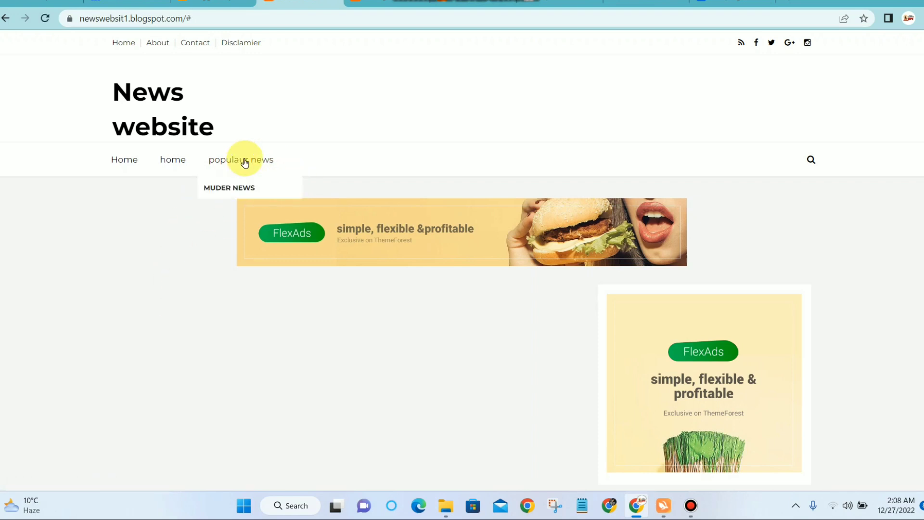
{"action": "mouse_move", "coordinate": [242, 151]}
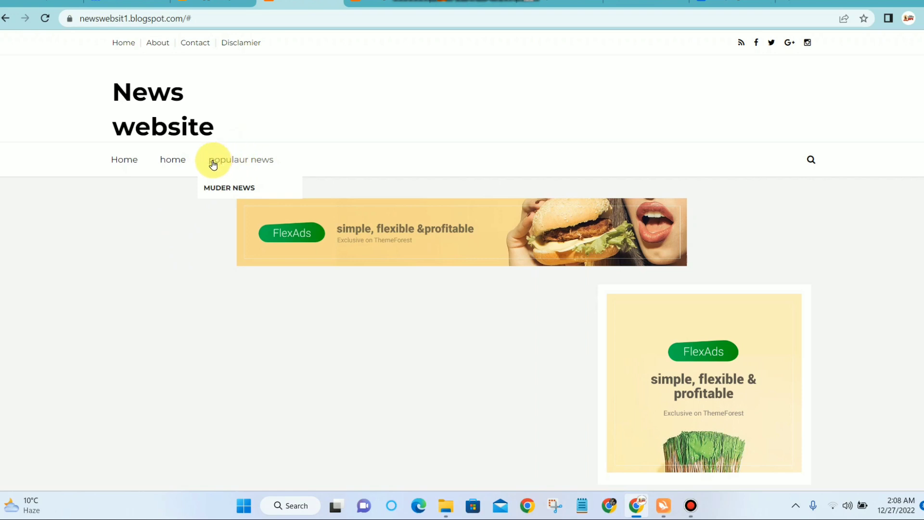
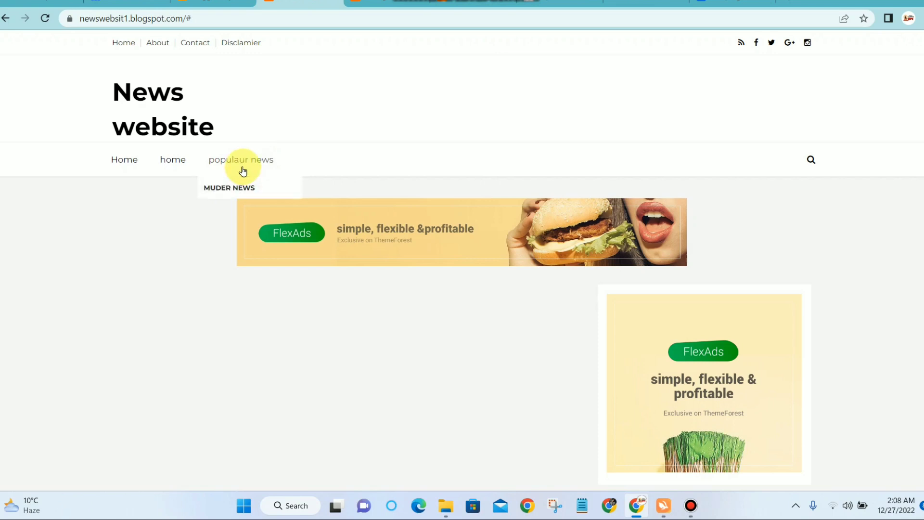
{"action": "left_click", "coordinate": [212, 4]}
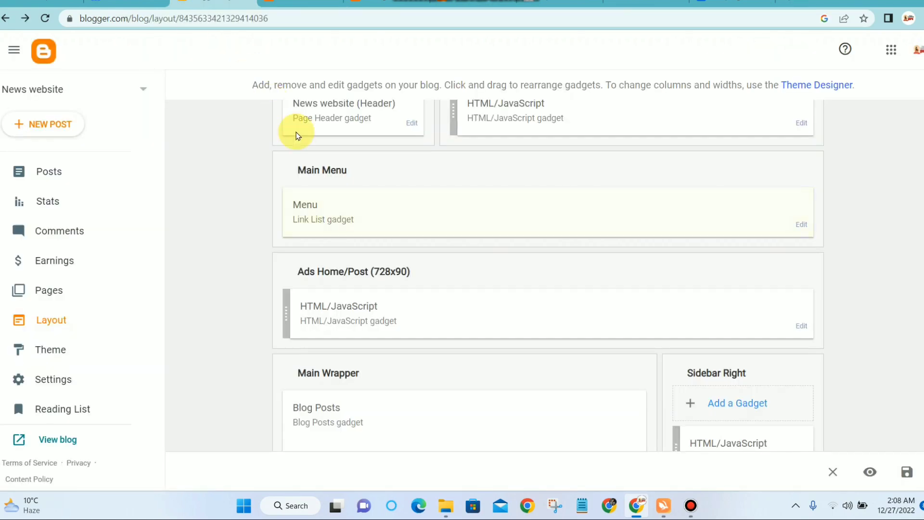
Step: Clear the banner image code from the HTML/JavaScript gadget under Ads Home/Post (728x90) and save the gadget
{"action": "scroll", "coordinate": [362, 226], "scroll_direction": "down", "scroll_amount": 1}
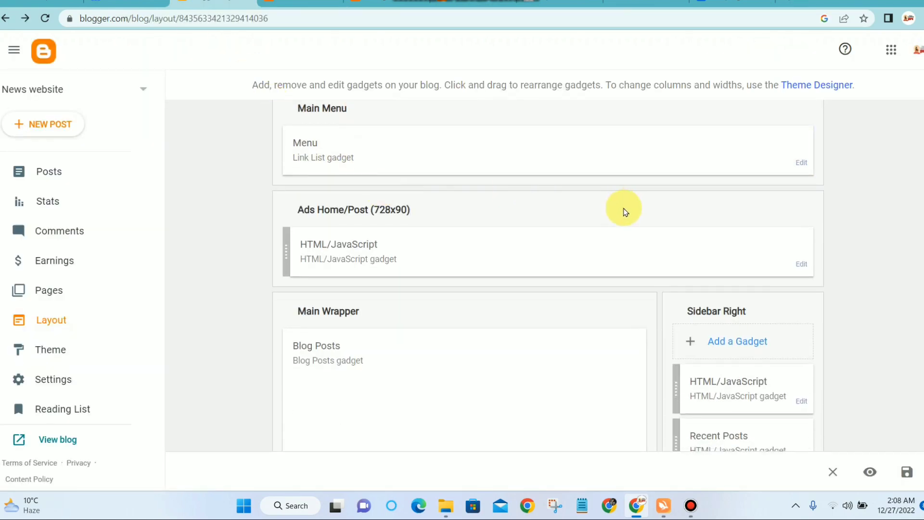
{"action": "left_click", "coordinate": [802, 264]}
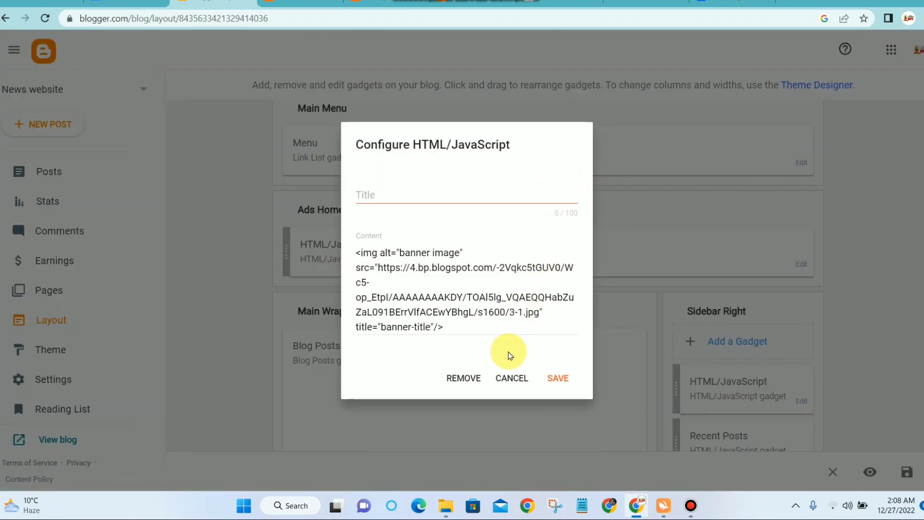
{"action": "left_click", "coordinate": [463, 320]}
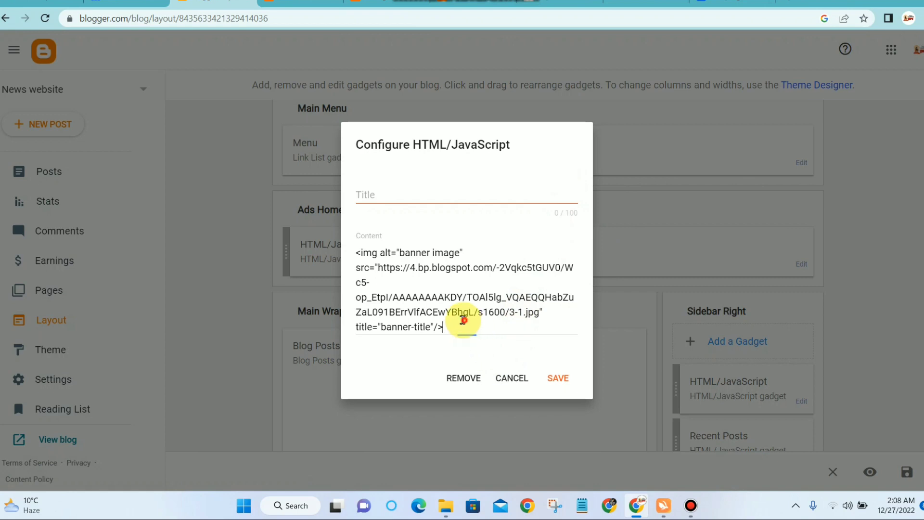
{"action": "key", "text": "ctrl+a"}
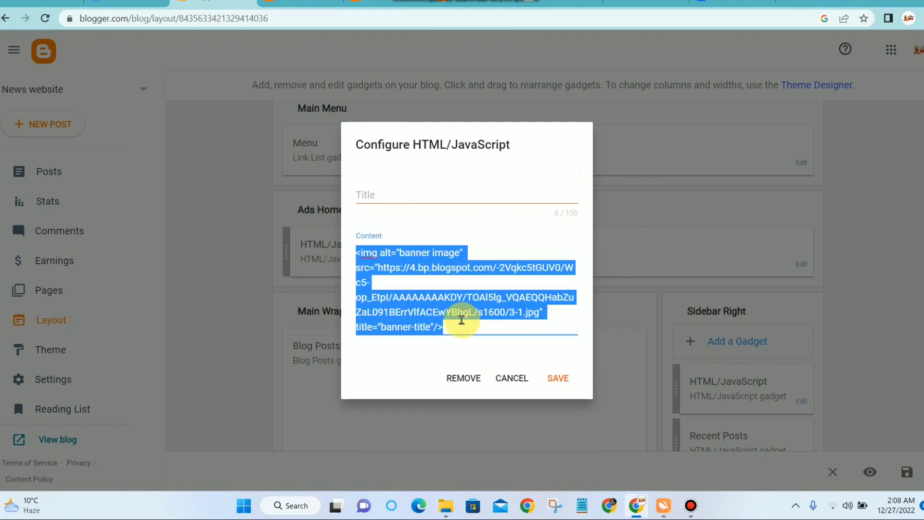
{"action": "key", "text": "BackSpace"}
{"action": "left_click", "coordinate": [558, 337]}
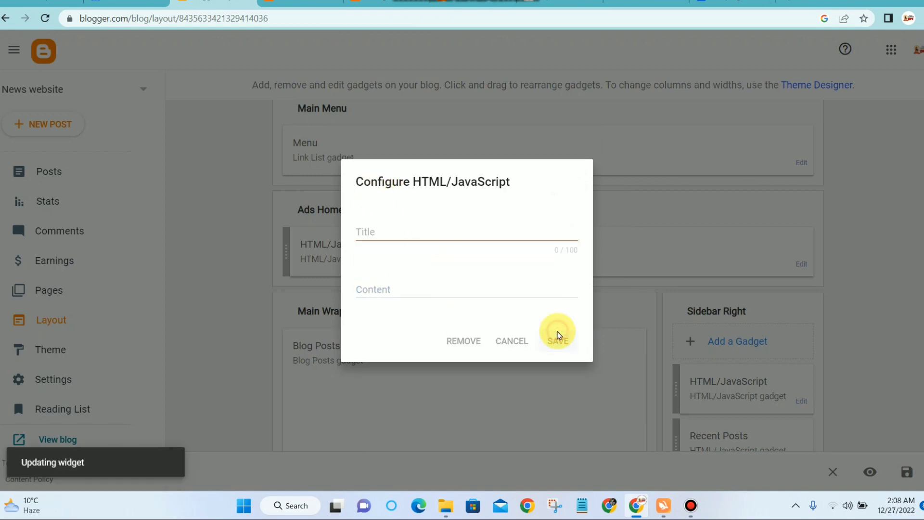
Step: Clear the banner image code from the first HTML/JavaScript gadget in Sidebar Right and save the gadget
{"action": "scroll", "coordinate": [541, 279], "scroll_direction": "down", "scroll_amount": 3}
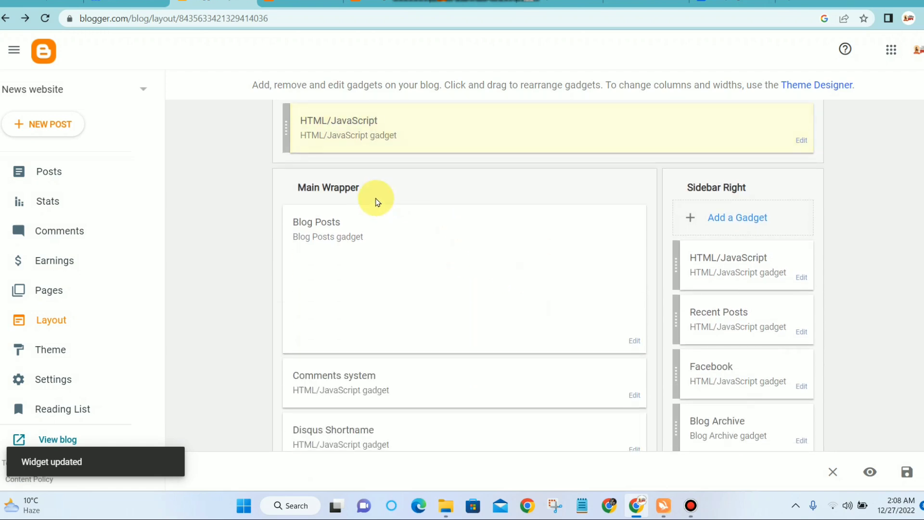
{"action": "scroll", "coordinate": [453, 168], "scroll_direction": "up", "scroll_amount": 3}
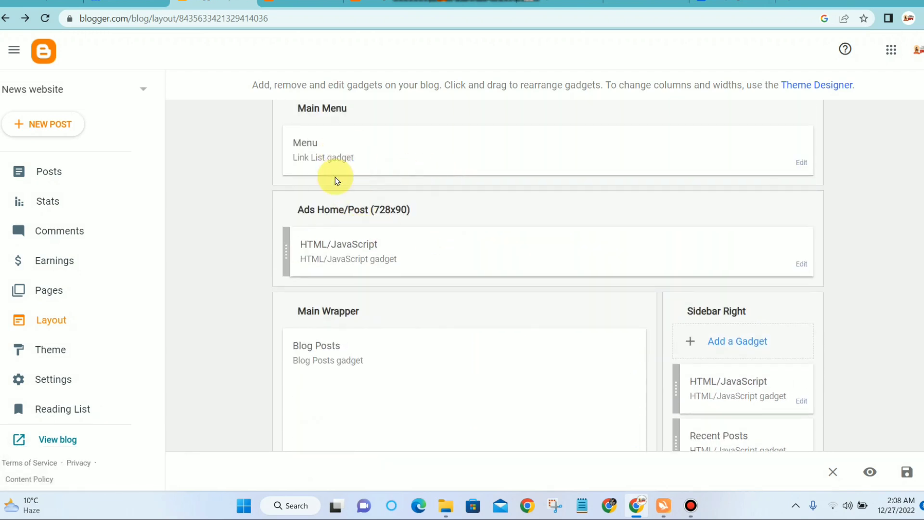
{"action": "scroll", "coordinate": [592, 246], "scroll_direction": "down", "scroll_amount": 3}
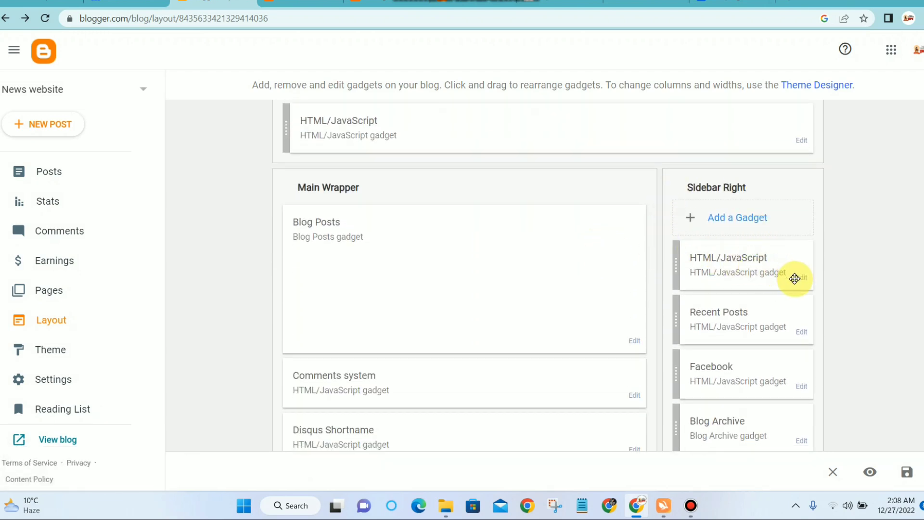
{"action": "left_click", "coordinate": [802, 279]}
{"action": "left_click", "coordinate": [456, 324]}
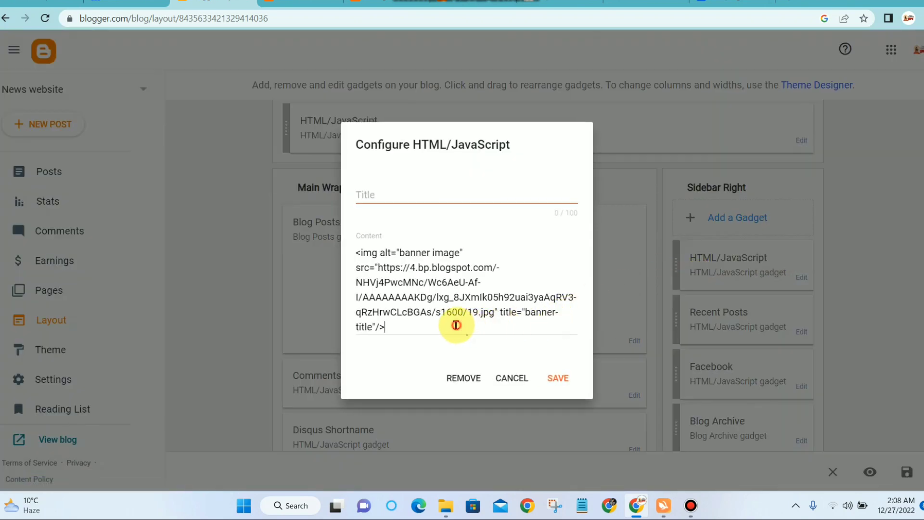
{"action": "key", "text": "ctrl+a"}
{"action": "key", "text": "BackSpace"}
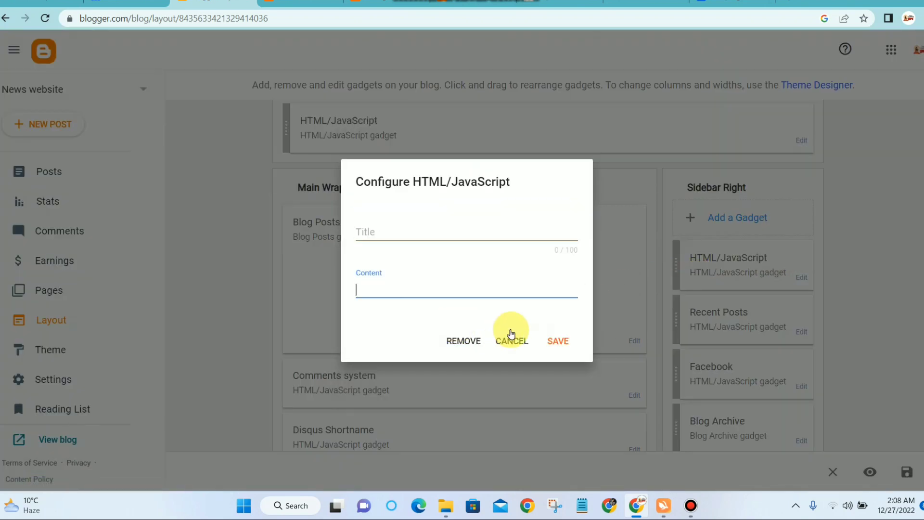
{"action": "left_click", "coordinate": [563, 337]}
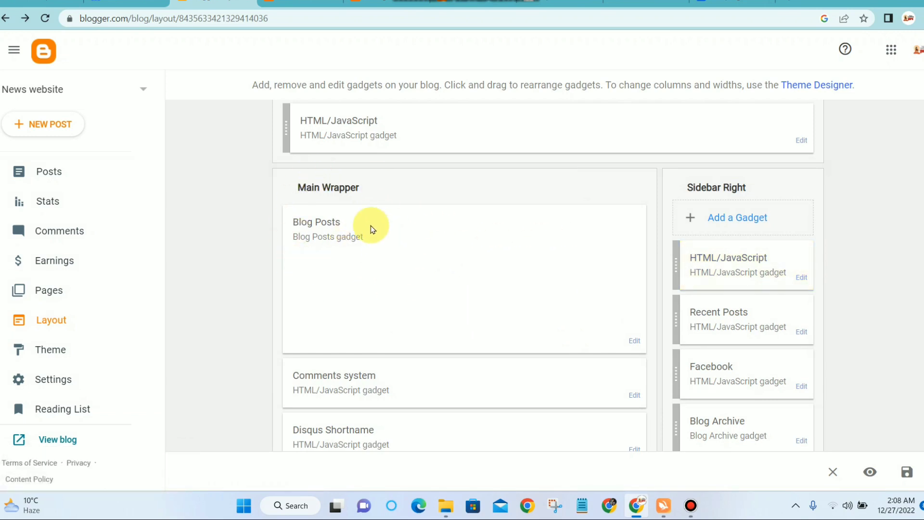
Step: Examine the Blog Posts gadget's settings, from the number of posts on the main page to the item arrangement, and save without changes
{"action": "left_click", "coordinate": [635, 340]}
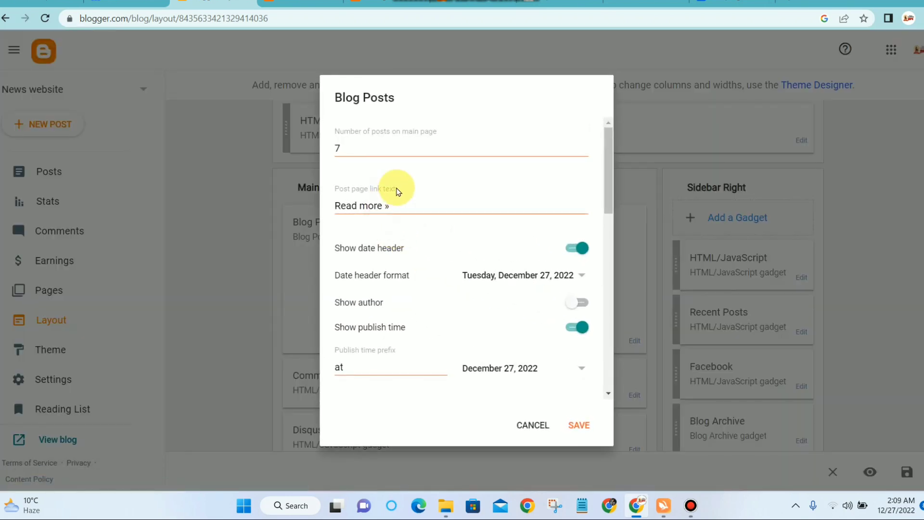
{"action": "left_click", "coordinate": [338, 143]}
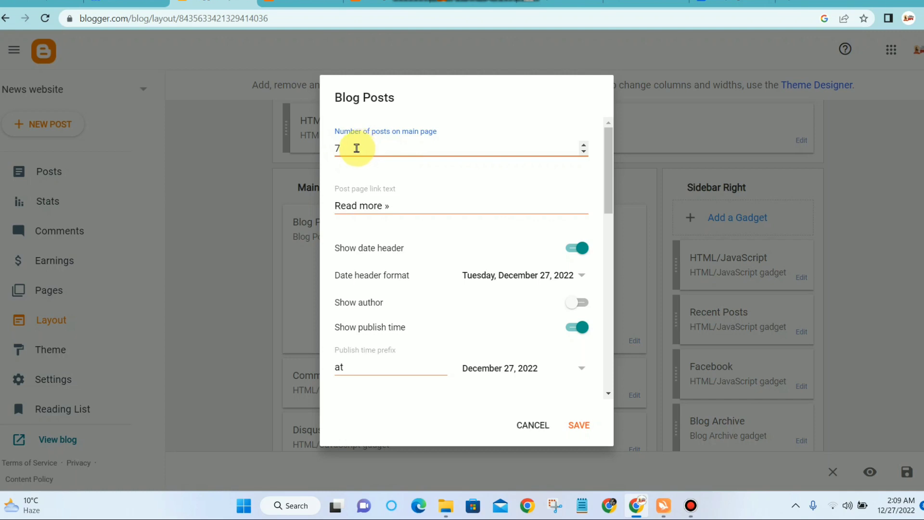
{"action": "scroll", "coordinate": [392, 204], "scroll_direction": "down", "scroll_amount": 3}
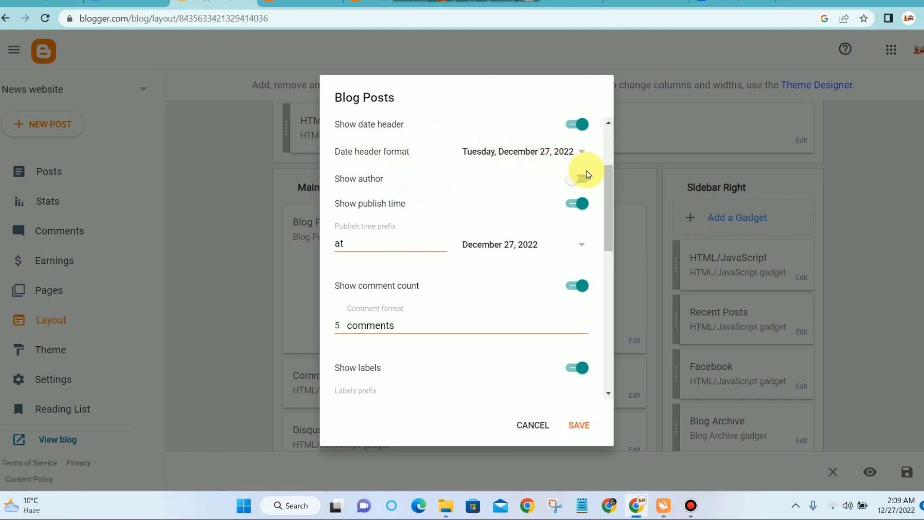
{"action": "scroll", "coordinate": [466, 248], "scroll_direction": "down", "scroll_amount": 3}
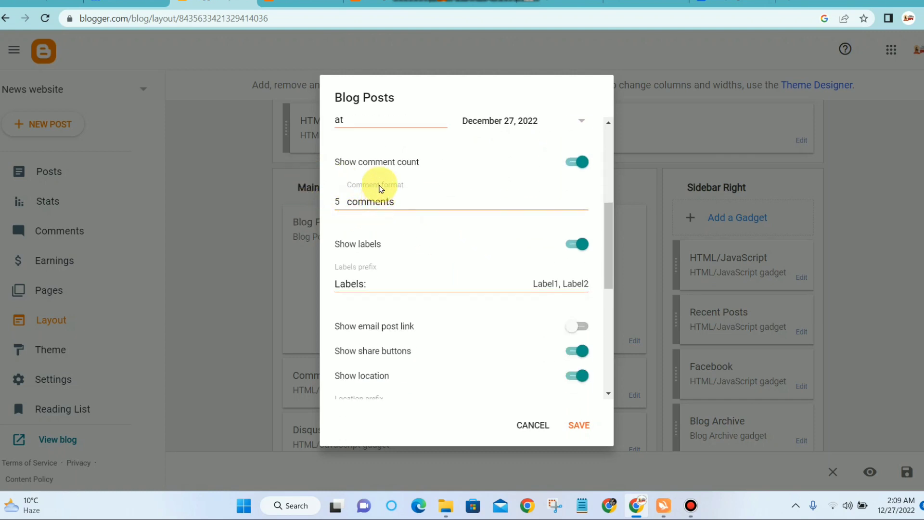
{"action": "scroll", "coordinate": [422, 199], "scroll_direction": "down", "scroll_amount": 3}
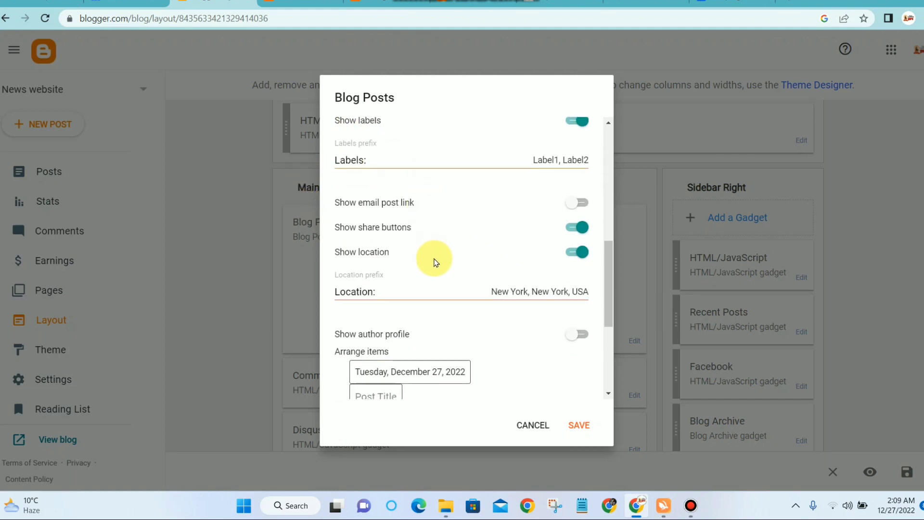
{"action": "scroll", "coordinate": [434, 260], "scroll_direction": "down", "scroll_amount": 3}
{"action": "scroll", "coordinate": [435, 267], "scroll_direction": "up", "scroll_amount": 6}
{"action": "scroll", "coordinate": [432, 266], "scroll_direction": "up", "scroll_amount": 2}
{"action": "scroll", "coordinate": [431, 266], "scroll_direction": "down", "scroll_amount": 2}
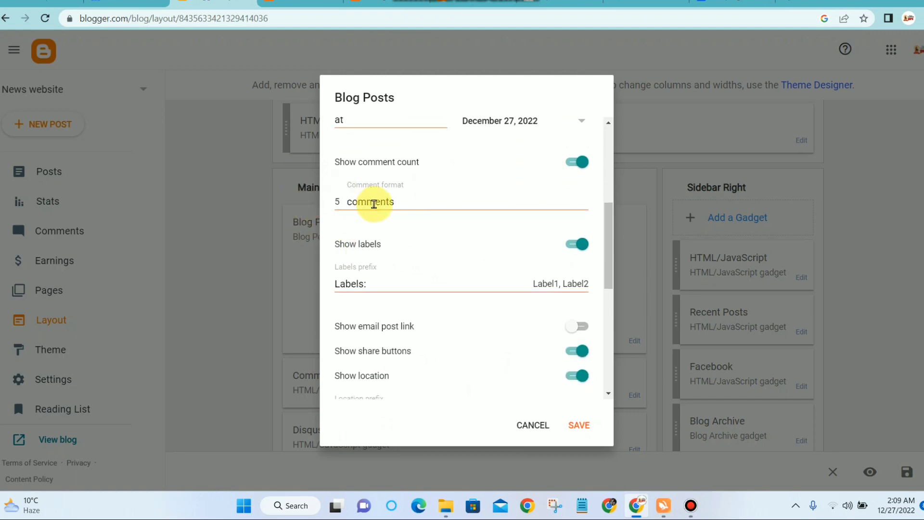
{"action": "scroll", "coordinate": [418, 208], "scroll_direction": "down", "scroll_amount": 5}
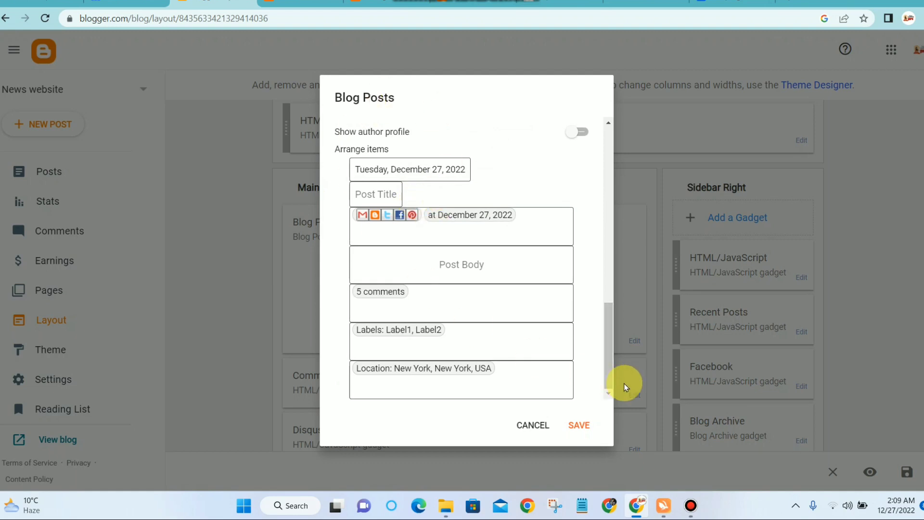
{"action": "left_click", "coordinate": [583, 421]}
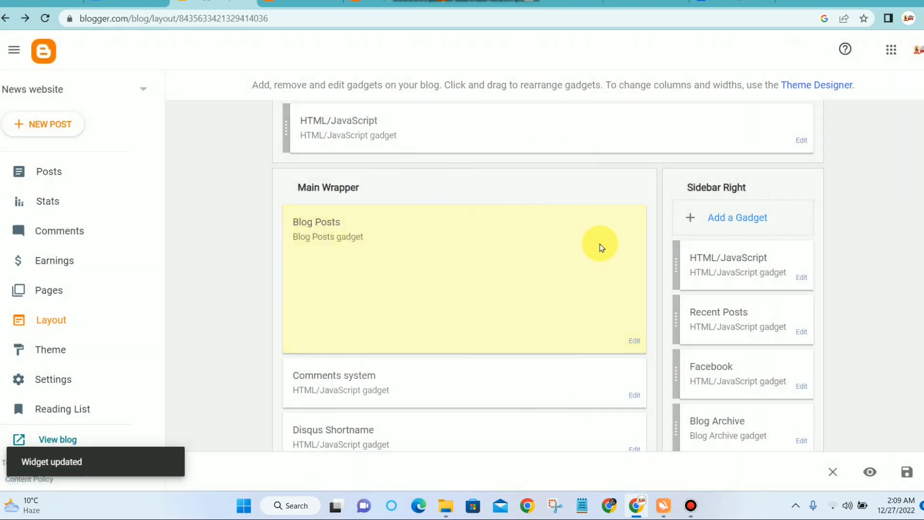
Step: Examine the settings of the Recent Posts gadget in Sidebar Right and close them without saving
{"action": "scroll", "coordinate": [599, 244], "scroll_direction": "down", "scroll_amount": 3}
{"action": "left_click", "coordinate": [801, 208]}
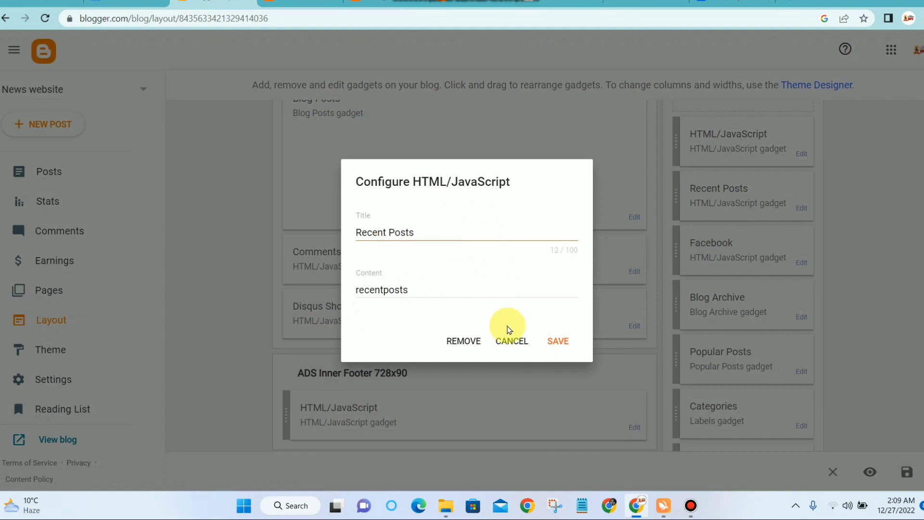
{"action": "left_click", "coordinate": [519, 342]}
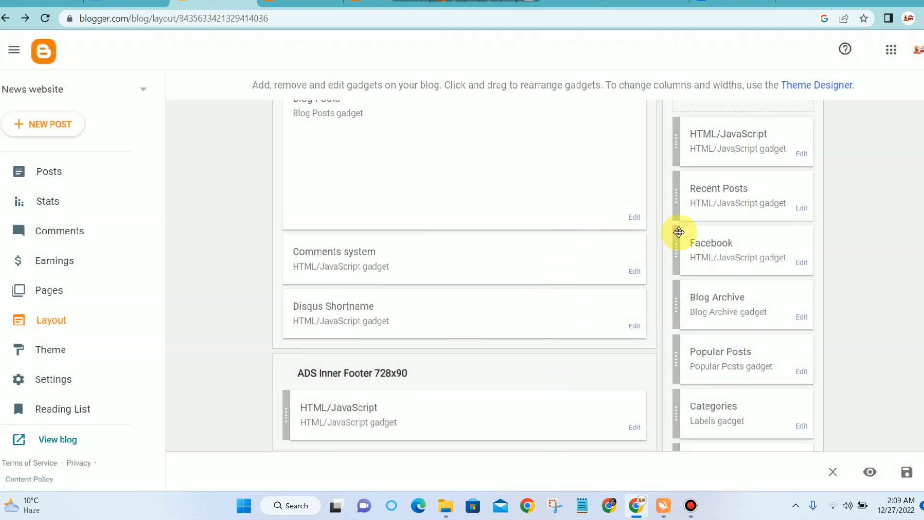
Step: Inspect the page plugin URL in the sidebar's Facebook gadget, and remove that gadget from the layout
{"action": "left_click", "coordinate": [800, 264]}
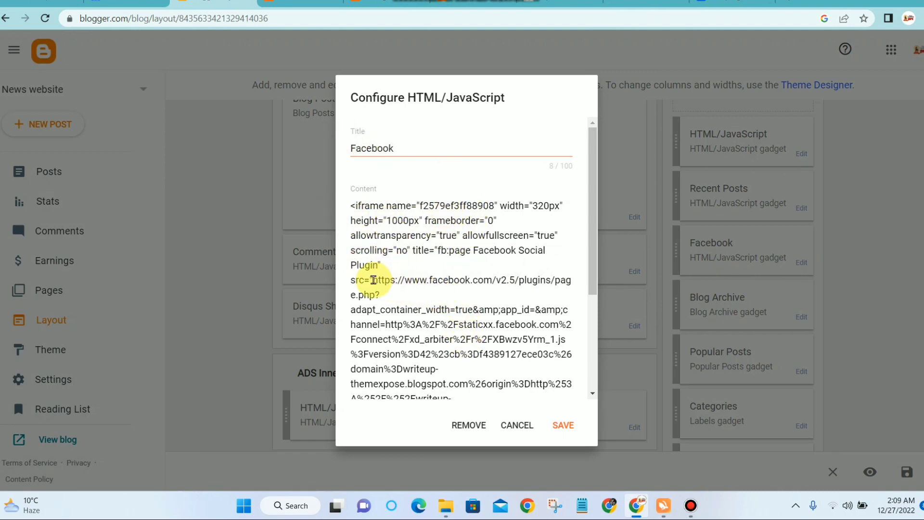
{"action": "left_click_drag", "start_coordinate": [371, 280], "coordinate": [562, 275]}
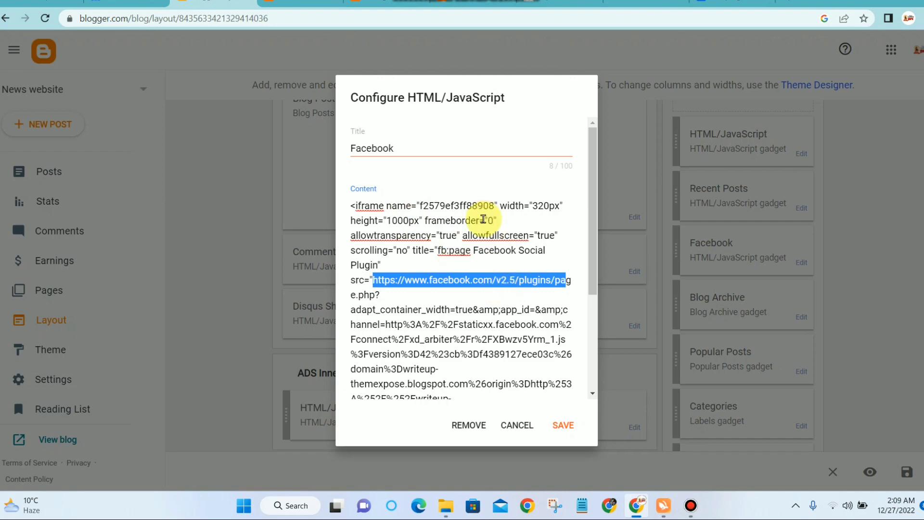
{"action": "left_click", "coordinate": [483, 426]}
{"action": "left_click", "coordinate": [553, 295]}
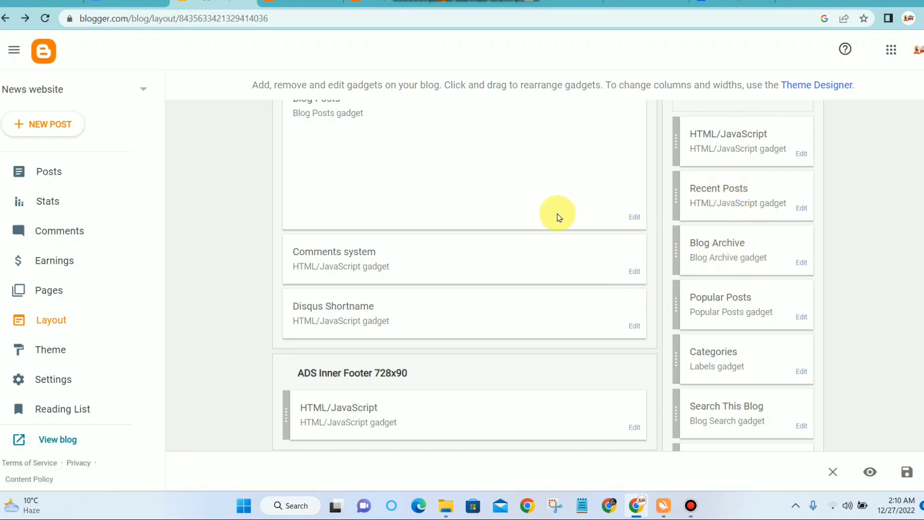
Step: Examine the Blog Archive gadget's style and archive frequency options in Sidebar Right and close them without saving
{"action": "scroll", "coordinate": [557, 217], "scroll_direction": "up", "scroll_amount": 6}
{"action": "scroll", "coordinate": [557, 213], "scroll_direction": "down", "scroll_amount": 7}
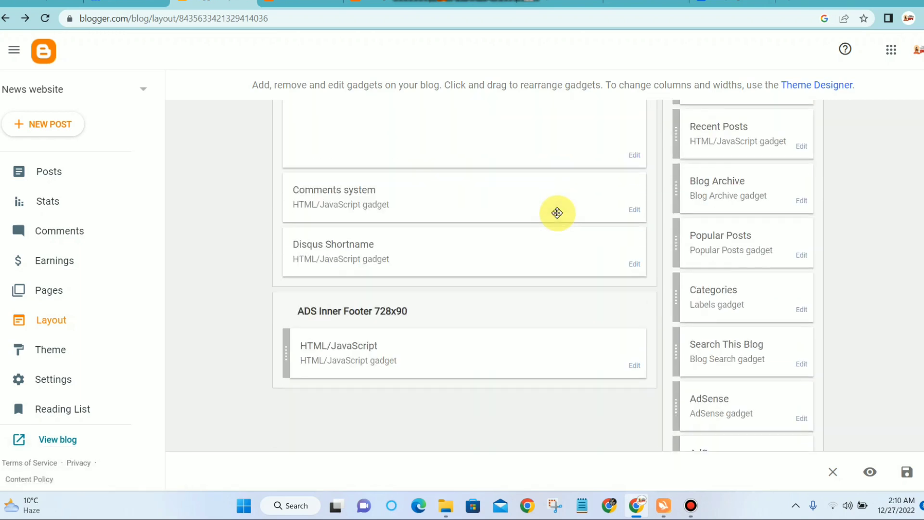
{"action": "scroll", "coordinate": [557, 216], "scroll_direction": "up", "scroll_amount": 1}
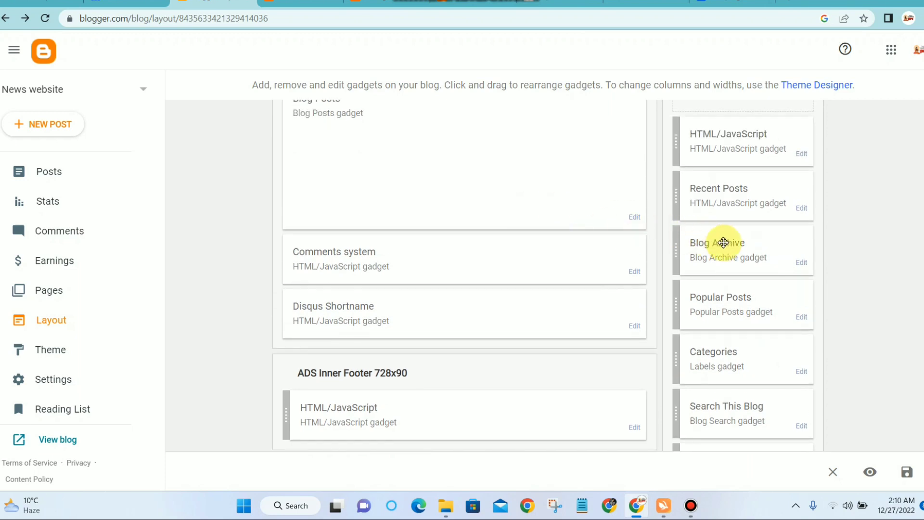
{"action": "left_click", "coordinate": [803, 262]}
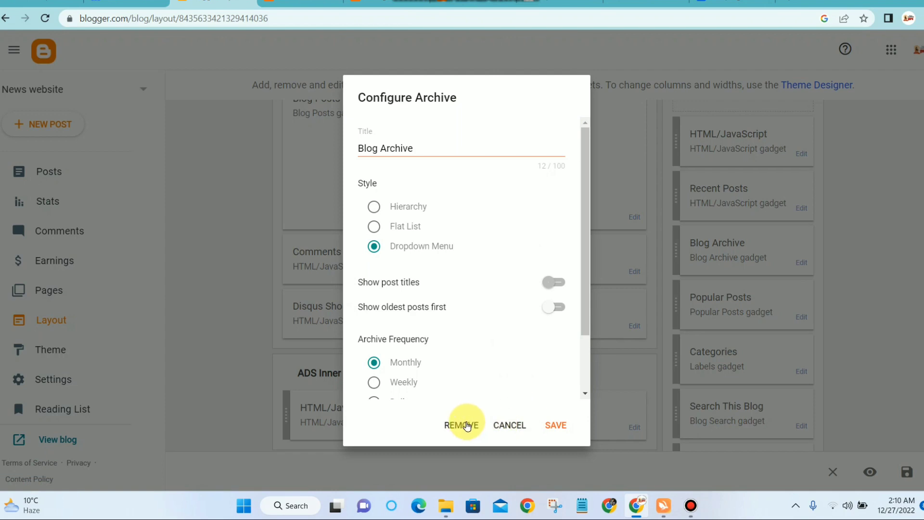
{"action": "left_click", "coordinate": [510, 425]}
Step: Examine the Popular Posts gadget's settings, including the choices for the maximum number of shown posts, and close them without saving
{"action": "scroll", "coordinate": [666, 230], "scroll_direction": "down", "scroll_amount": 1}
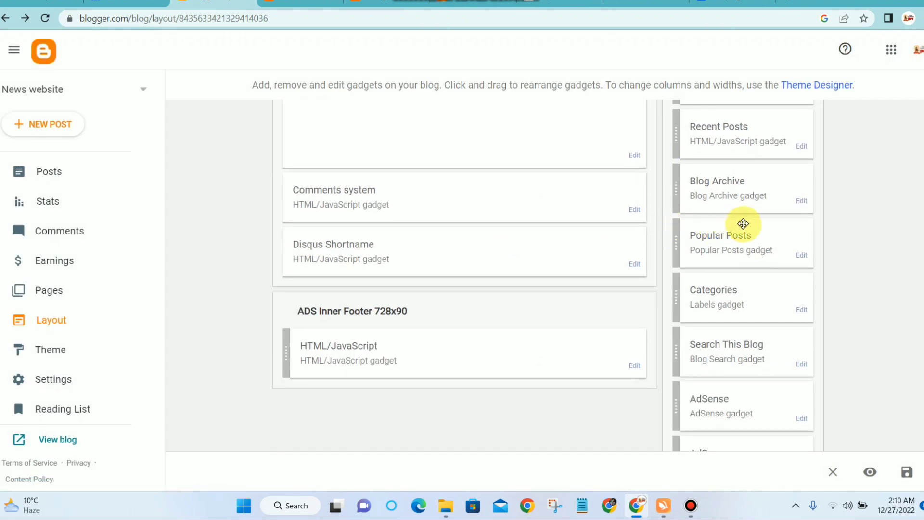
{"action": "left_click", "coordinate": [799, 257]}
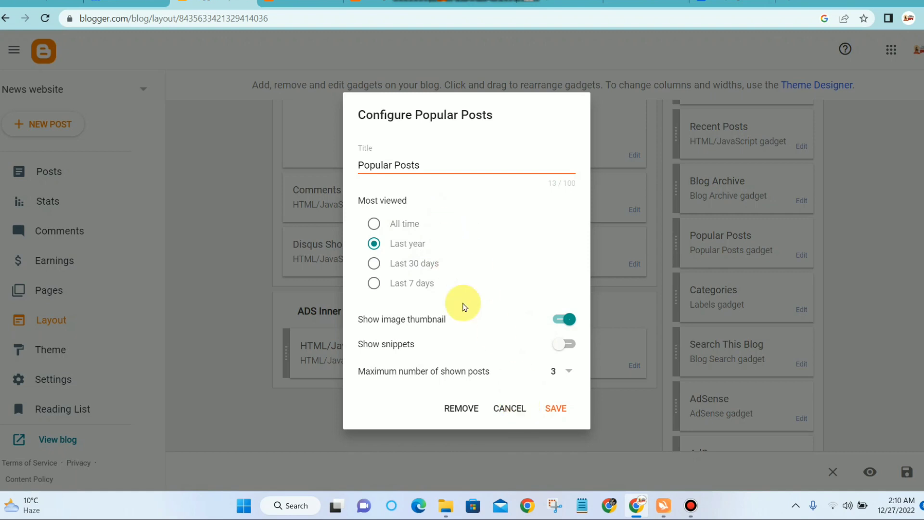
{"action": "left_click", "coordinate": [558, 370]}
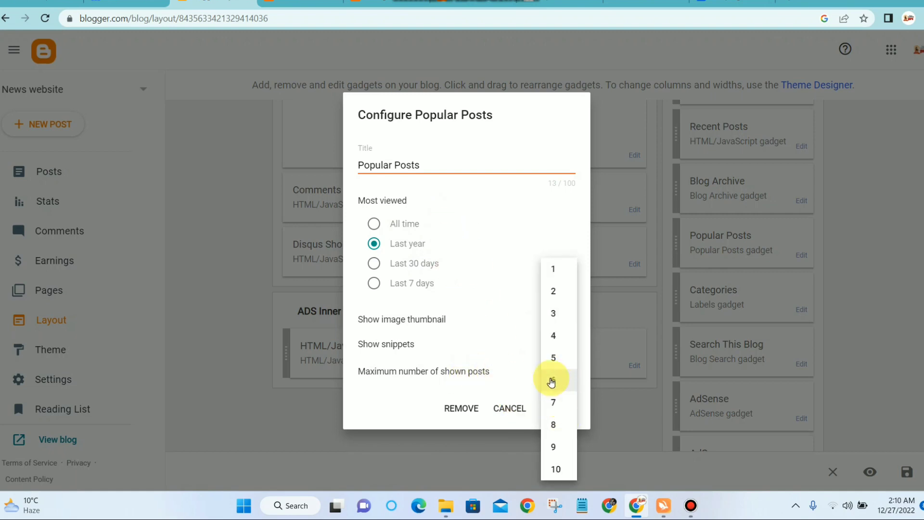
{"action": "left_click", "coordinate": [519, 224]}
{"action": "left_click", "coordinate": [514, 409]}
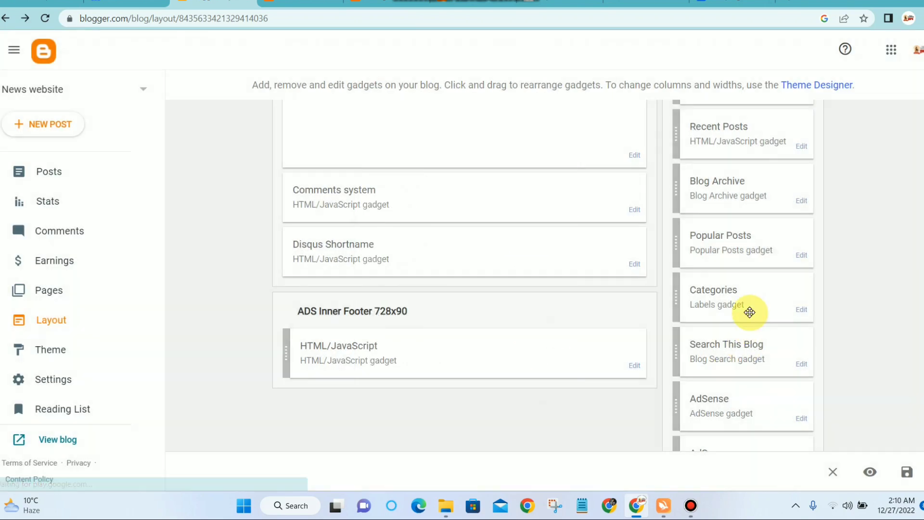
Step: Examine the Categories gadget's label sorting and display options in Sidebar Right and close them without saving
{"action": "scroll", "coordinate": [746, 289], "scroll_direction": "down", "scroll_amount": 3}
{"action": "scroll", "coordinate": [691, 154], "scroll_direction": "up", "scroll_amount": 2}
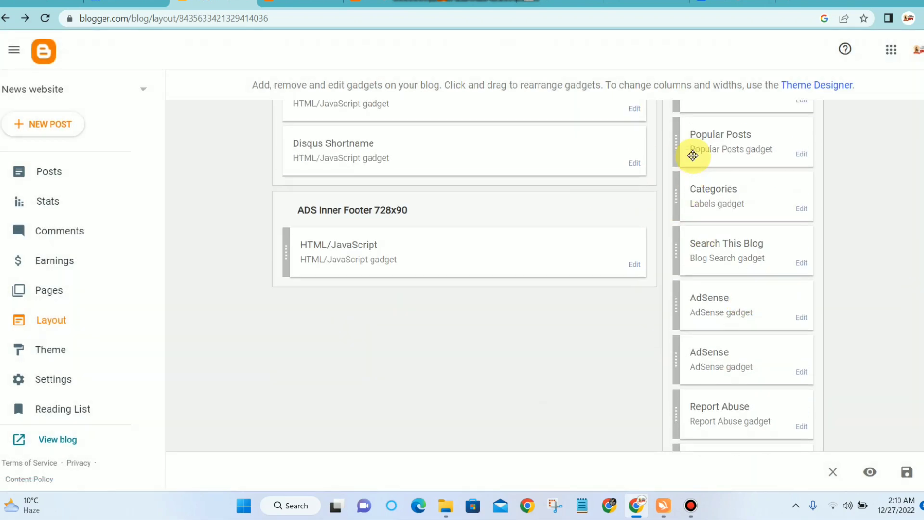
{"action": "left_click", "coordinate": [801, 248]}
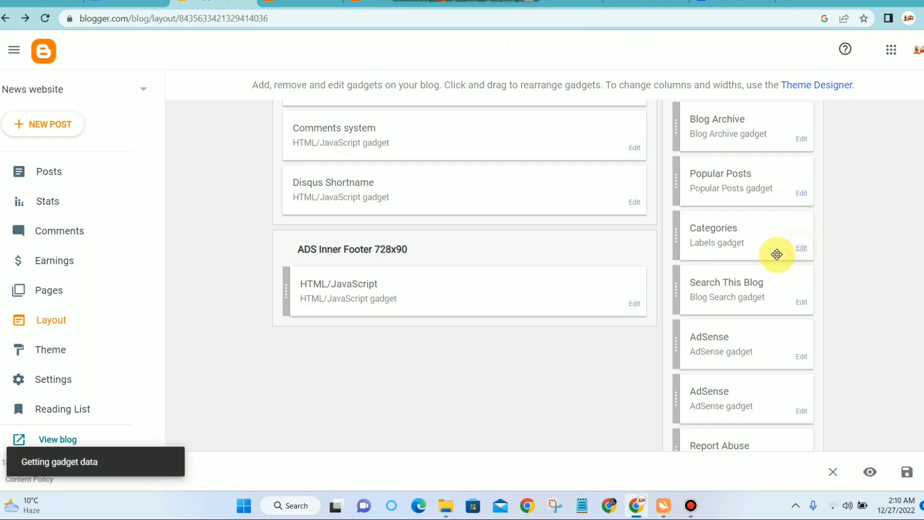
{"action": "scroll", "coordinate": [485, 334], "scroll_direction": "down", "scroll_amount": 1}
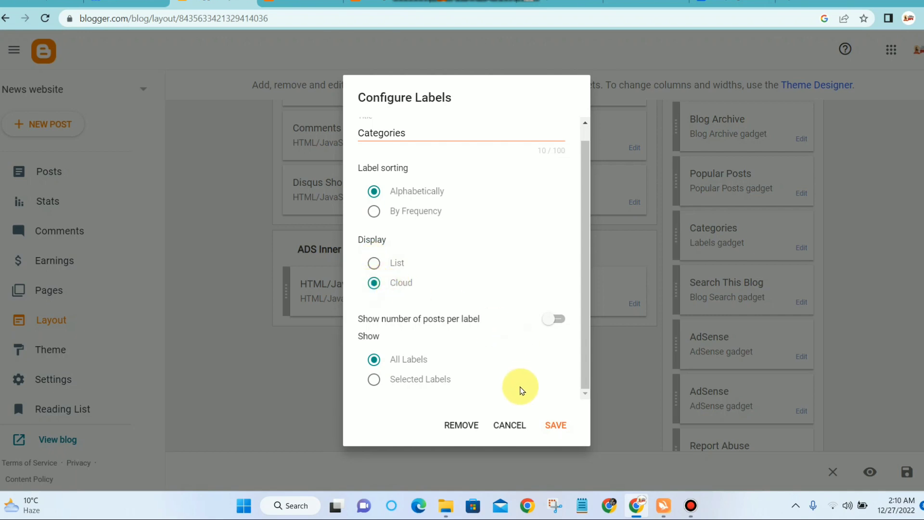
{"action": "left_click", "coordinate": [511, 425]}
{"action": "scroll", "coordinate": [772, 280], "scroll_direction": "down", "scroll_amount": 1}
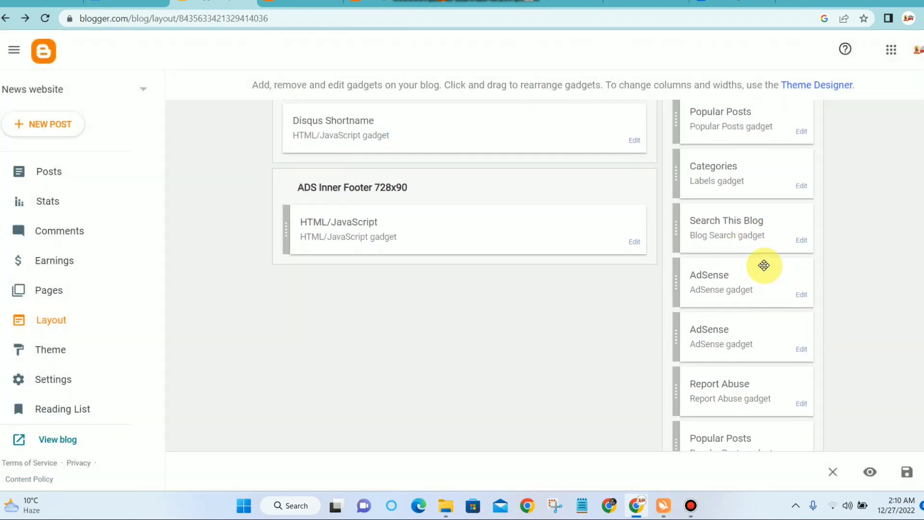
Step: Examine the Search This Blog gadget's title setting in Sidebar Right and close it without saving
{"action": "scroll", "coordinate": [754, 185], "scroll_direction": "up", "scroll_amount": 2}
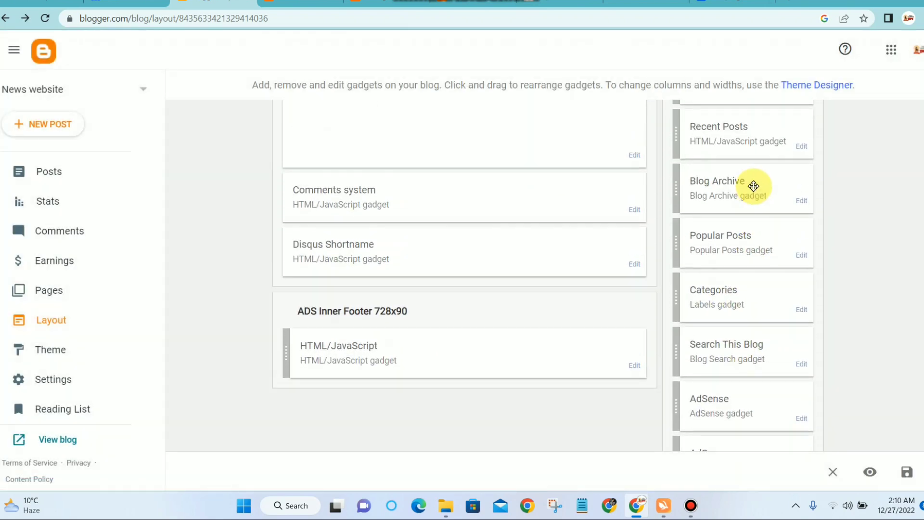
{"action": "scroll", "coordinate": [753, 185], "scroll_direction": "down", "scroll_amount": 3}
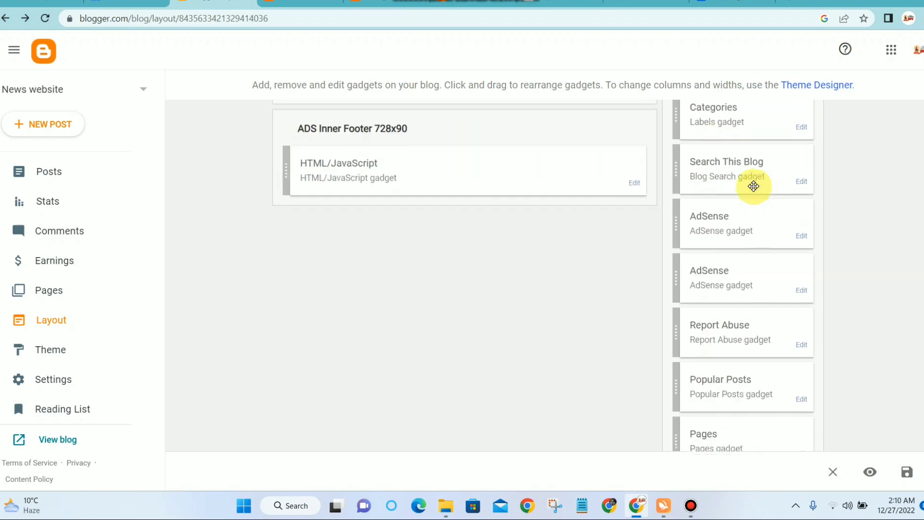
{"action": "left_click", "coordinate": [800, 185]}
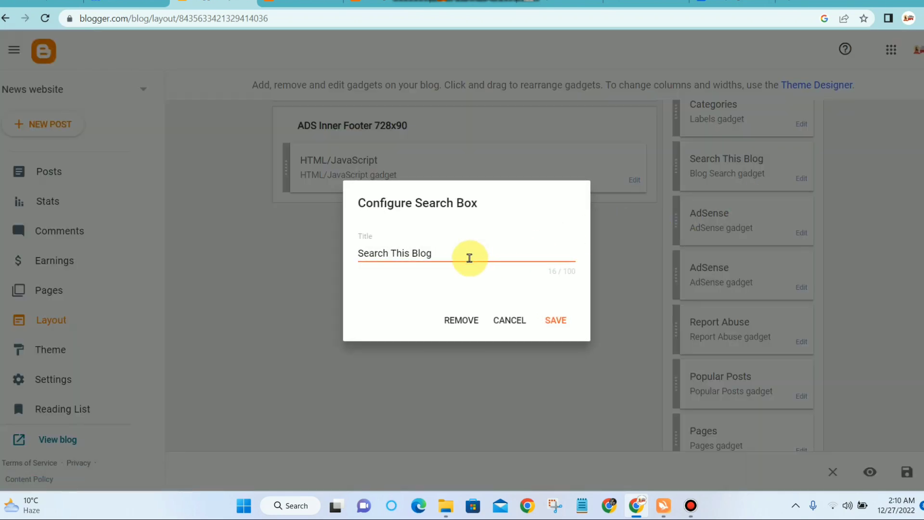
{"action": "left_click", "coordinate": [505, 316]}
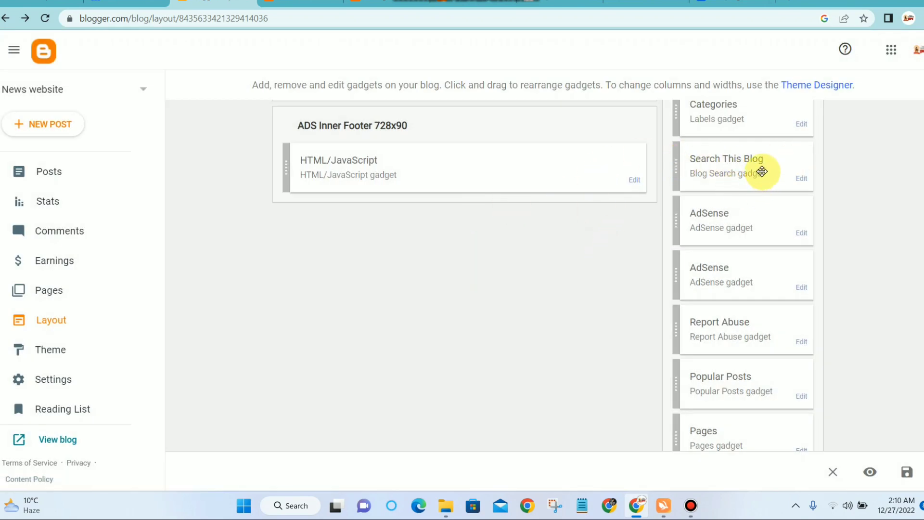
{"action": "scroll", "coordinate": [757, 169], "scroll_direction": "up", "scroll_amount": 1}
{"action": "scroll", "coordinate": [753, 200], "scroll_direction": "down", "scroll_amount": 1}
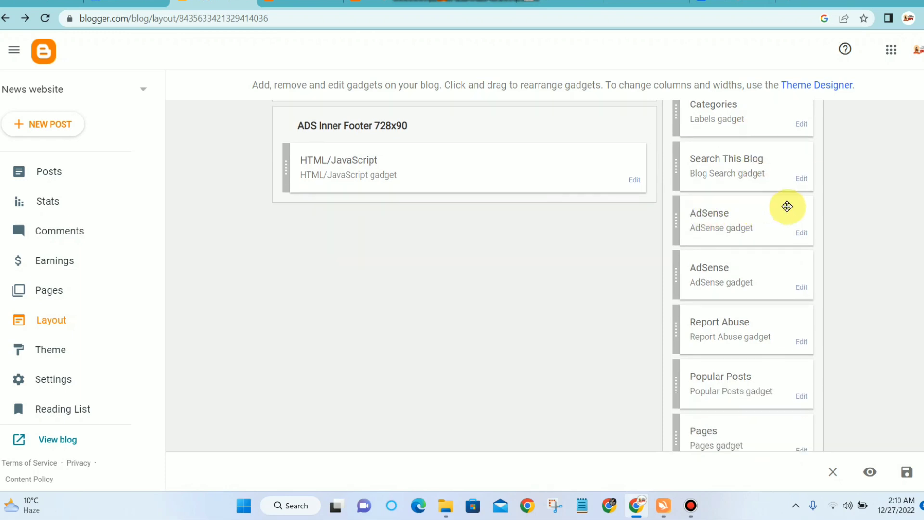
Step: Remove both AdSense gadgets from Sidebar Right, confirming each removal
{"action": "left_click", "coordinate": [800, 233]}
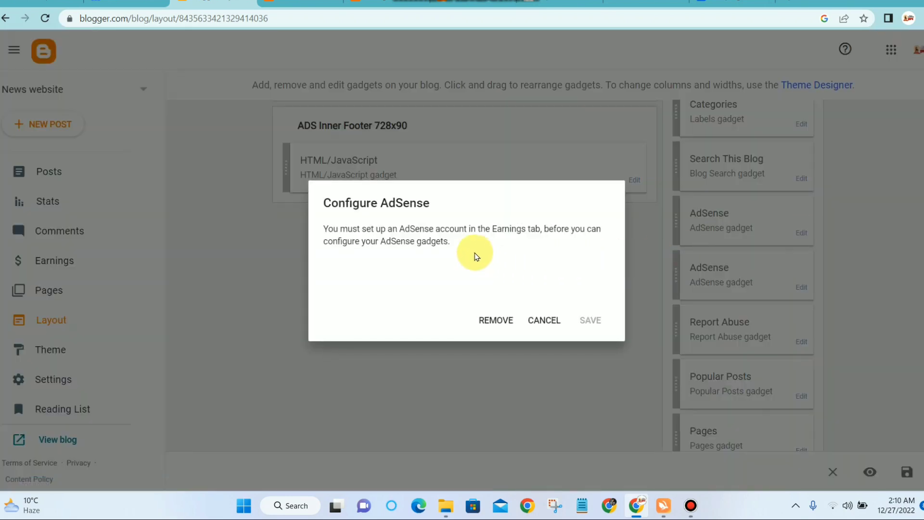
{"action": "left_click", "coordinate": [506, 326]}
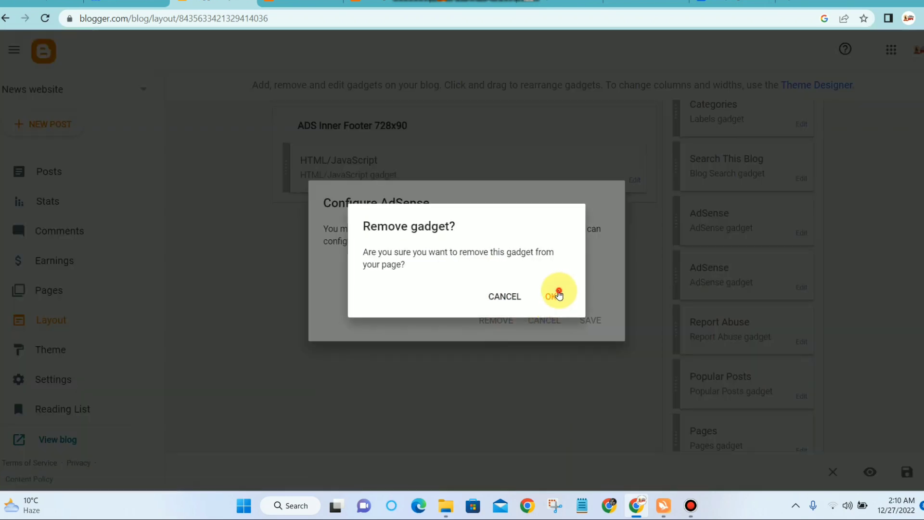
{"action": "left_click", "coordinate": [559, 294]}
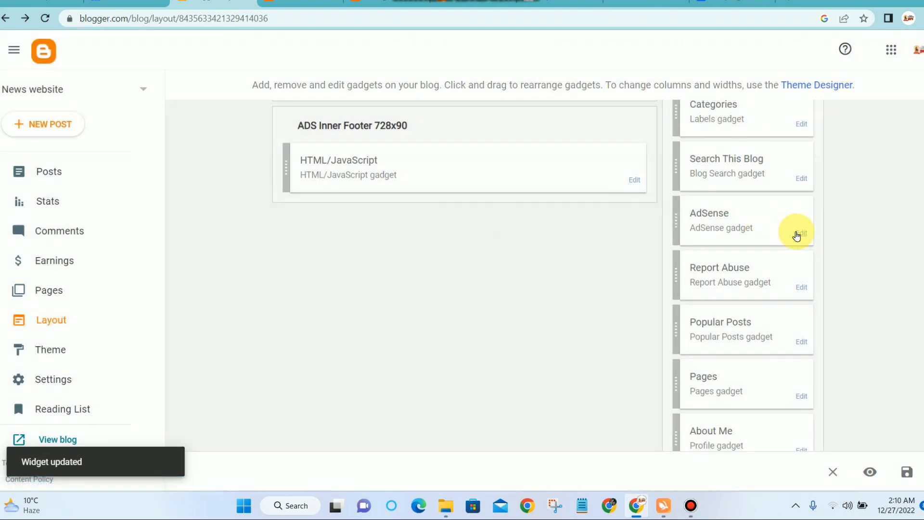
{"action": "left_click", "coordinate": [797, 233]}
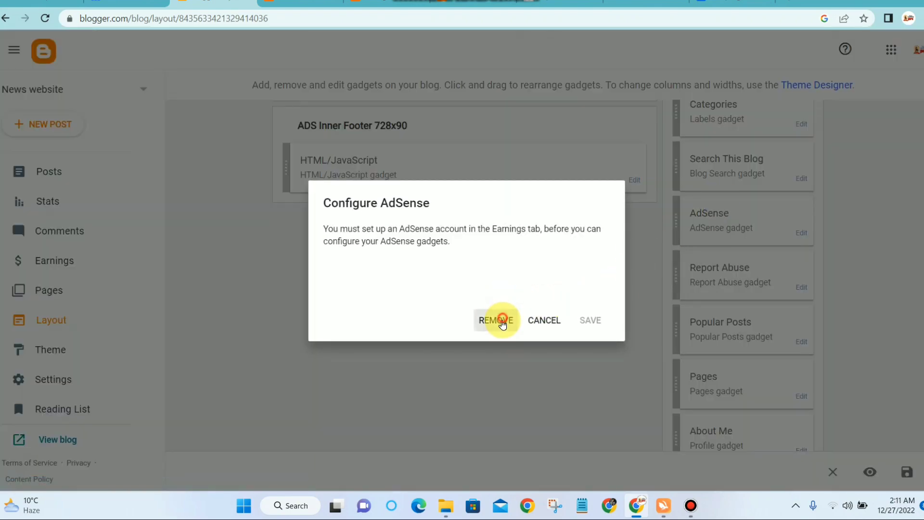
{"action": "left_click", "coordinate": [502, 322]}
{"action": "left_click", "coordinate": [554, 295]}
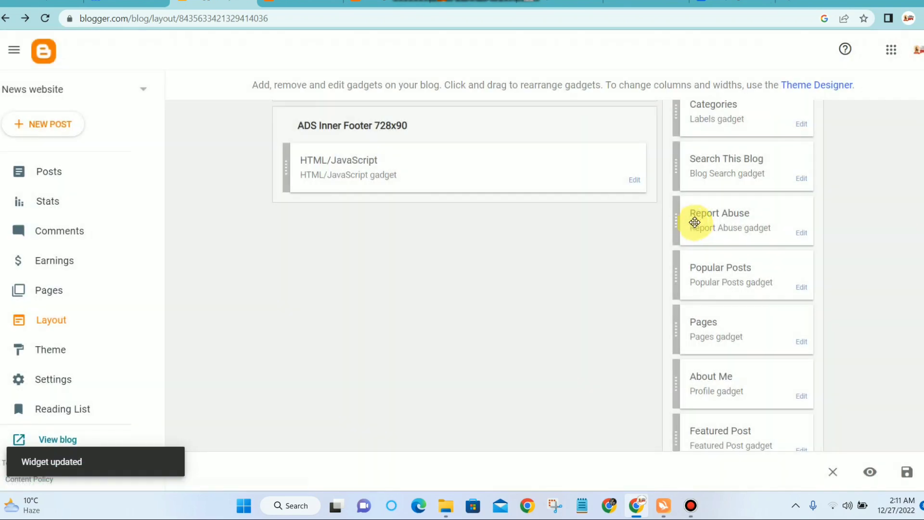
Step: Remove the duplicate Popular Posts gadget located between Report Abuse and Pages in Sidebar Right
{"action": "scroll", "coordinate": [769, 226], "scroll_direction": "down", "scroll_amount": 1}
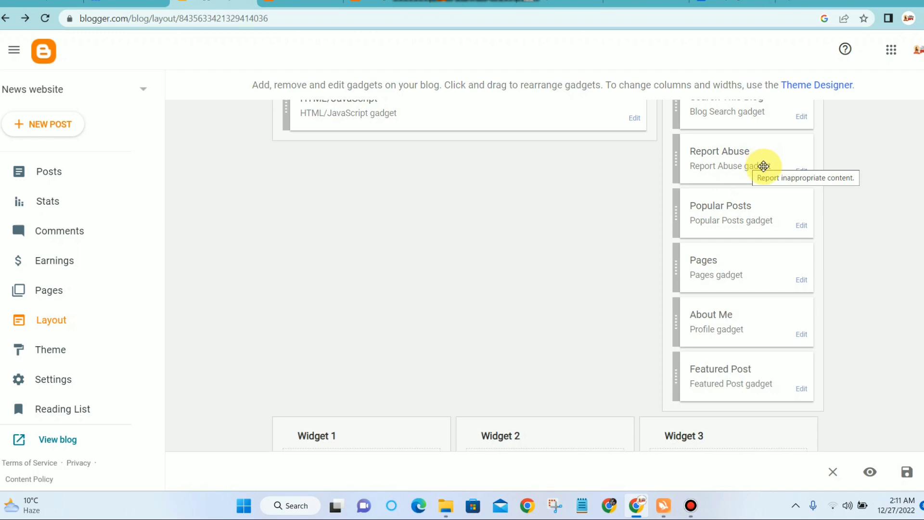
{"action": "scroll", "coordinate": [751, 171], "scroll_direction": "down", "scroll_amount": 1}
{"action": "left_click", "coordinate": [800, 165]}
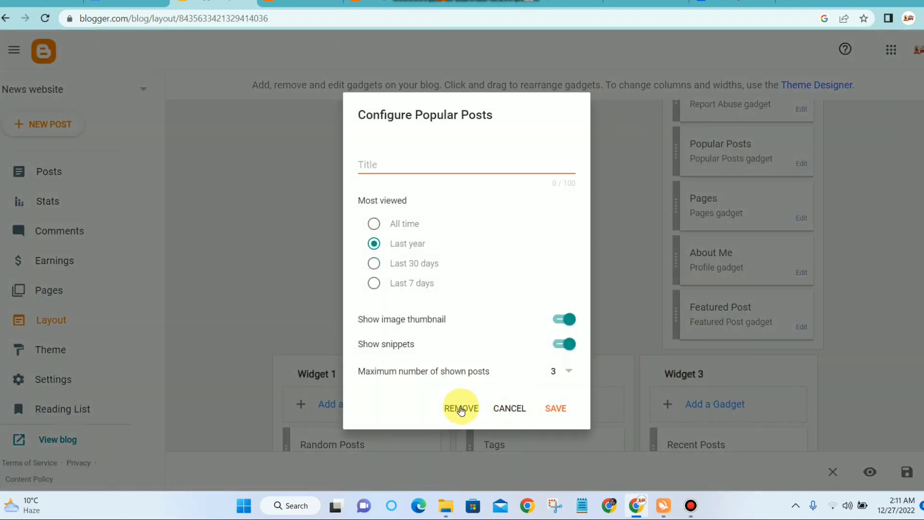
{"action": "left_click", "coordinate": [525, 408]}
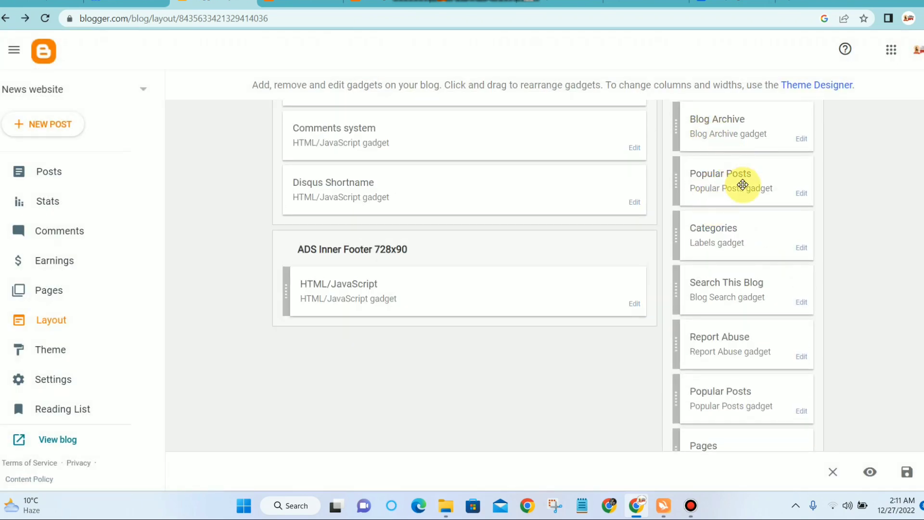
{"action": "scroll", "coordinate": [770, 183], "scroll_direction": "down", "scroll_amount": 4}
{"action": "left_click", "coordinate": [799, 224]}
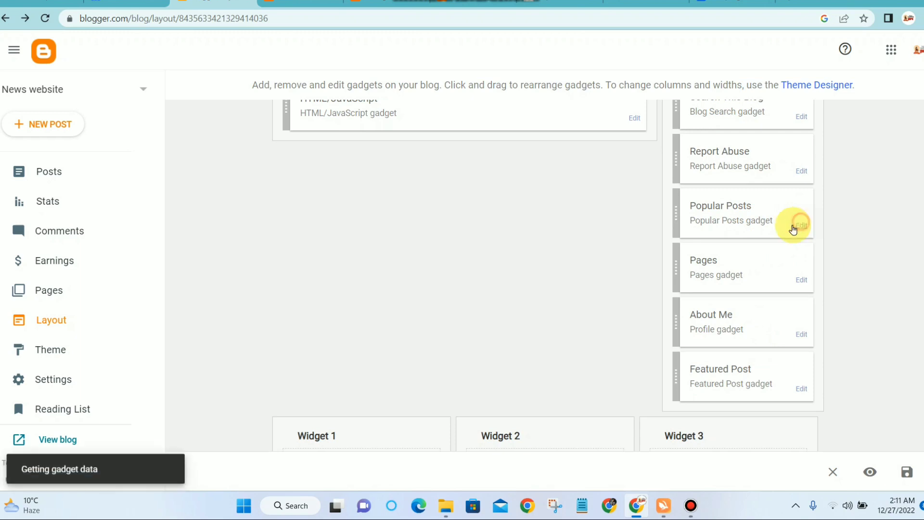
{"action": "left_click", "coordinate": [457, 407]}
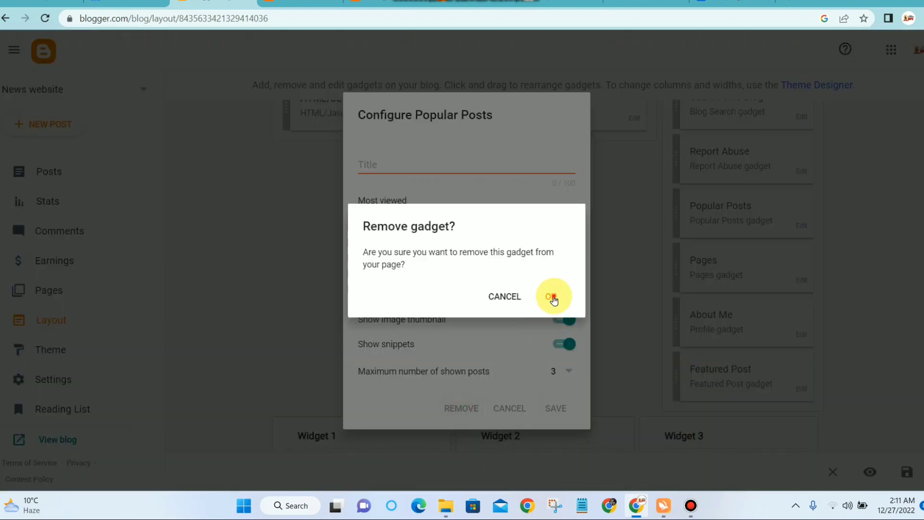
{"action": "left_click", "coordinate": [552, 297]}
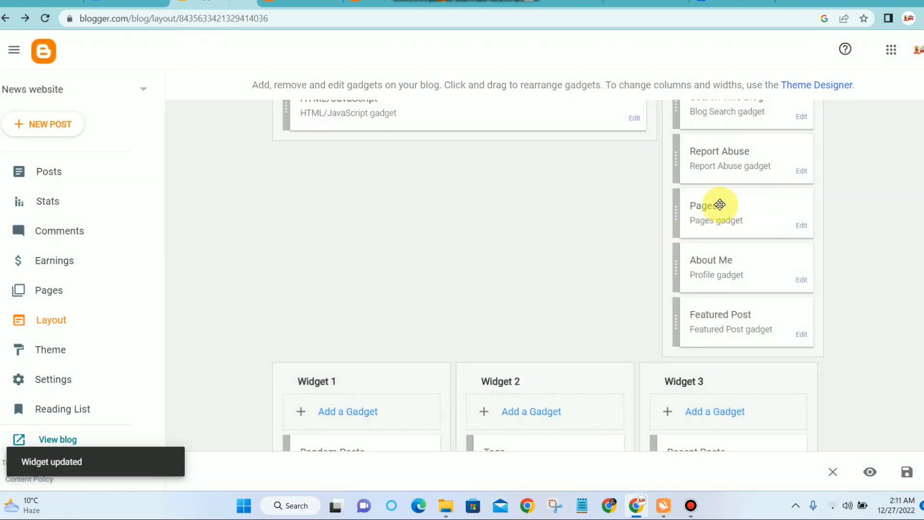
Step: Examine the Pages gadget's page list and the About Me gadget's profile options, closing both without saving
{"action": "left_click", "coordinate": [802, 225]}
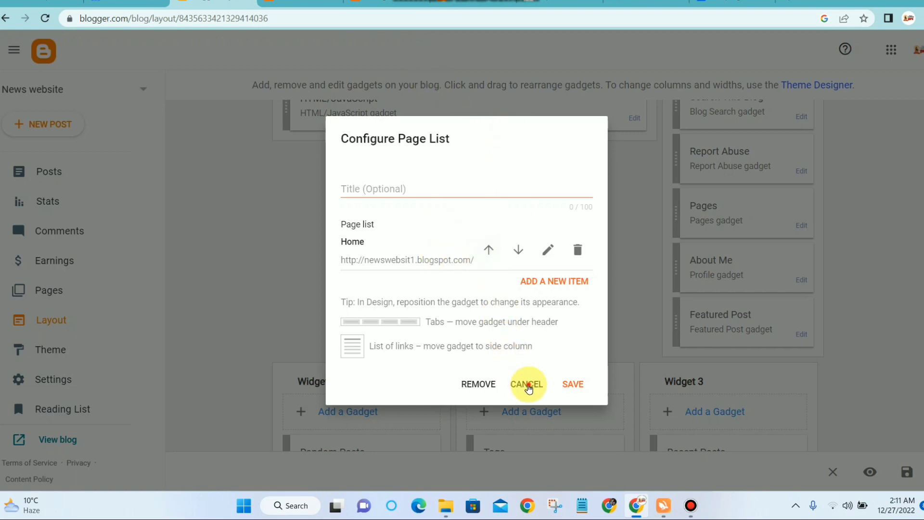
{"action": "left_click", "coordinate": [529, 388]}
{"action": "left_click", "coordinate": [803, 280]}
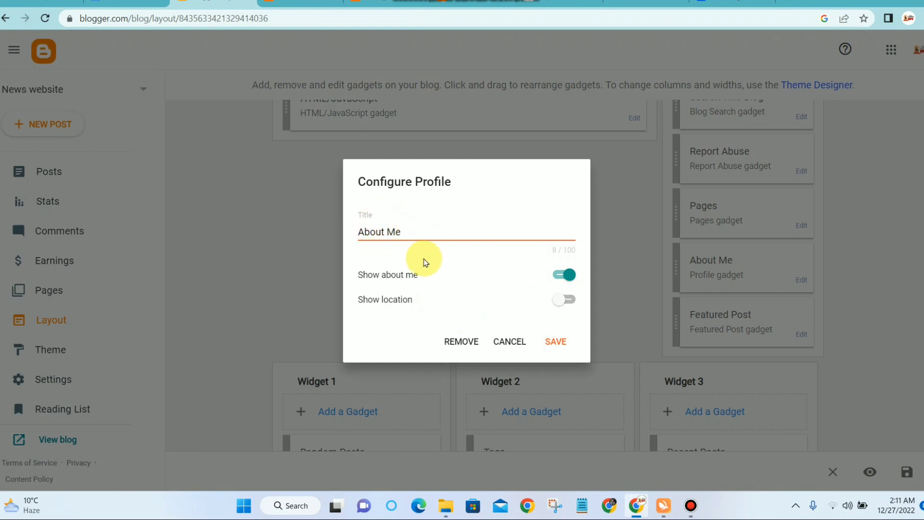
{"action": "left_click", "coordinate": [523, 342]}
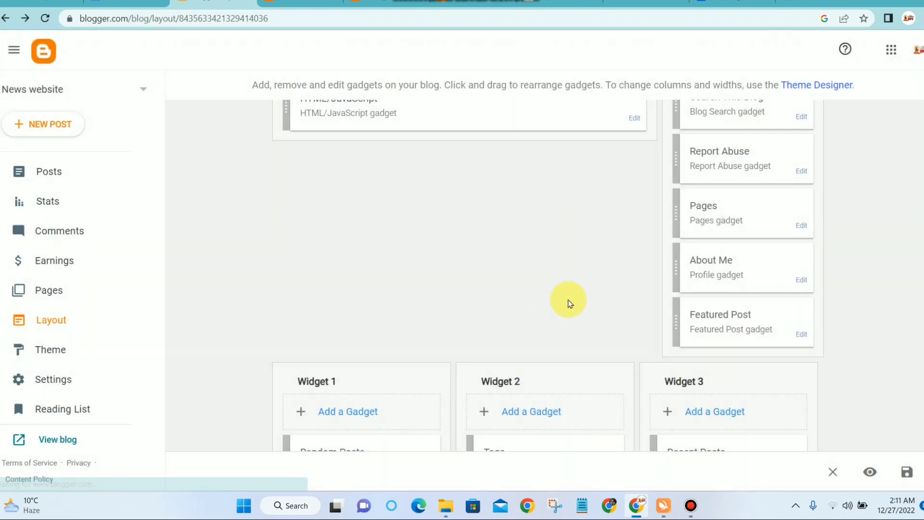
Step: Open the Featured Post gadget's settings in Sidebar Right and close them without saving
{"action": "scroll", "coordinate": [694, 251], "scroll_direction": "down", "scroll_amount": 1}
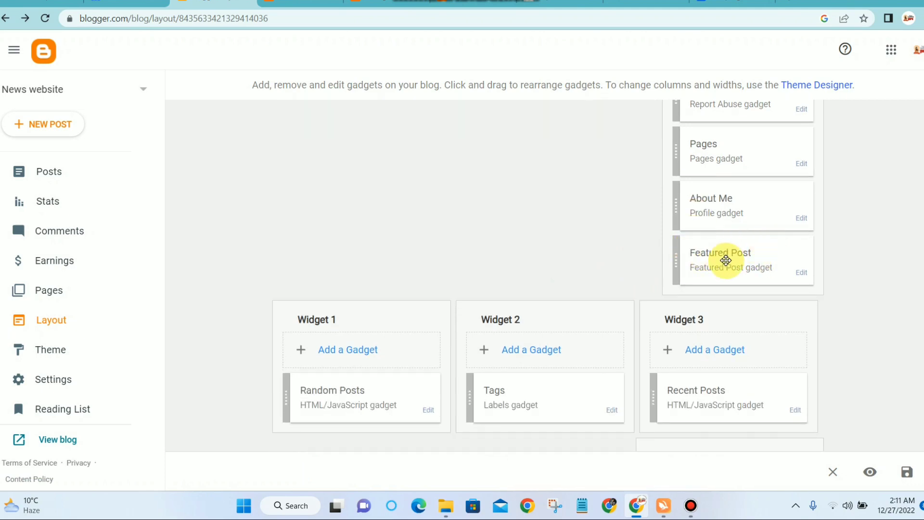
{"action": "left_click", "coordinate": [798, 272]}
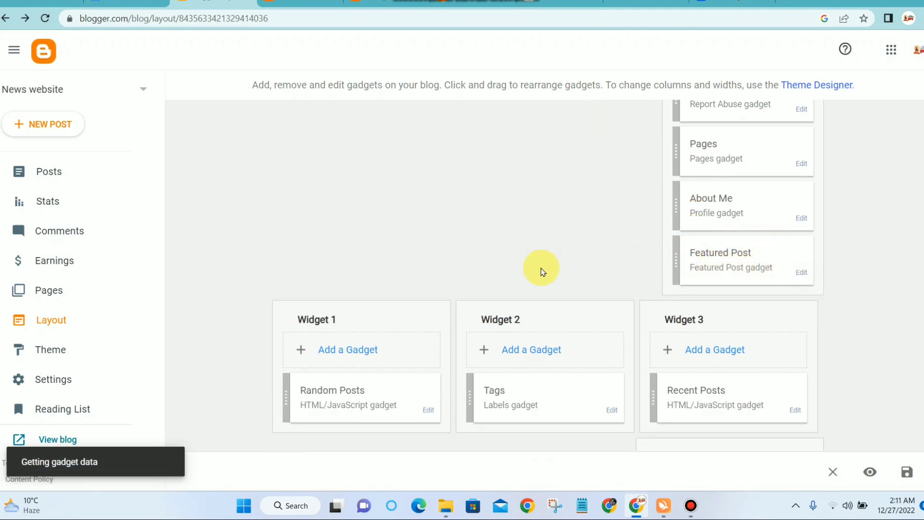
{"action": "left_click", "coordinate": [510, 362]}
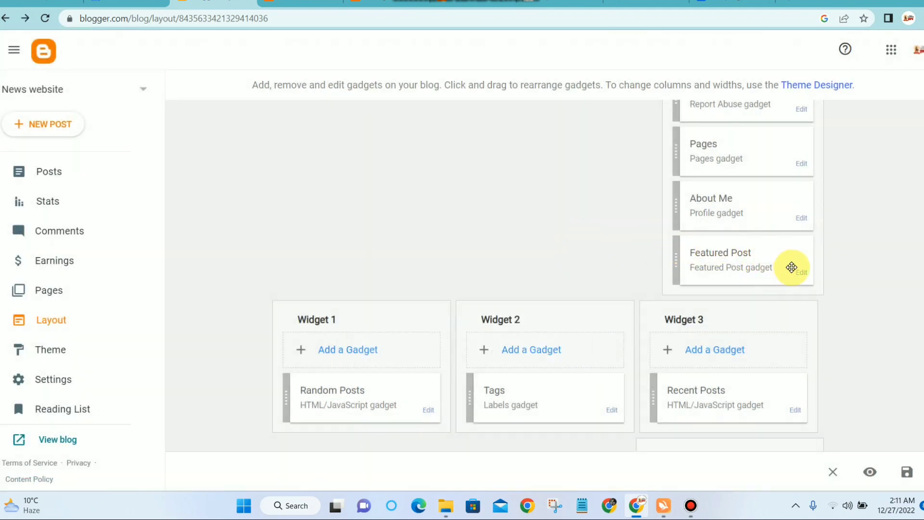
Step: Examine the Comments system gadget's title and content in the Main Wrapper and close it without saving
{"action": "scroll", "coordinate": [751, 267], "scroll_direction": "up", "scroll_amount": 9}
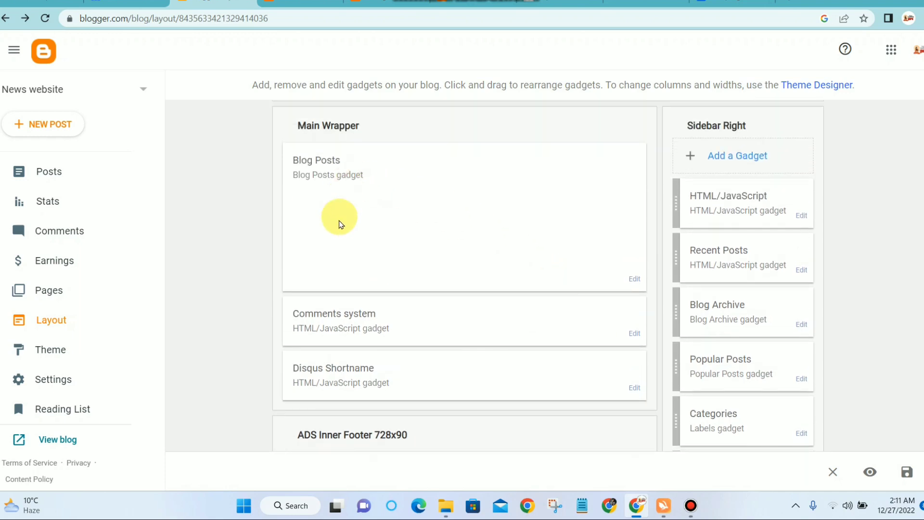
{"action": "scroll", "coordinate": [344, 253], "scroll_direction": "down", "scroll_amount": 1}
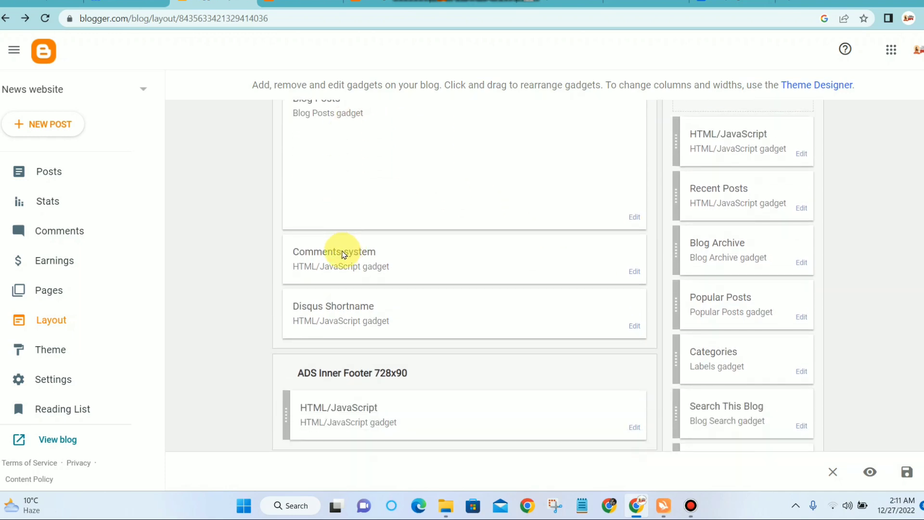
{"action": "left_click", "coordinate": [634, 271]}
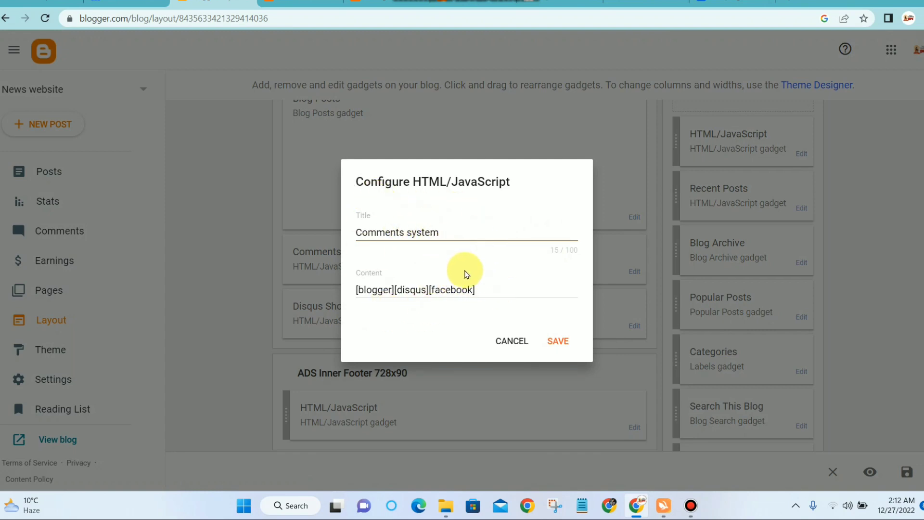
{"action": "left_click", "coordinate": [513, 339]}
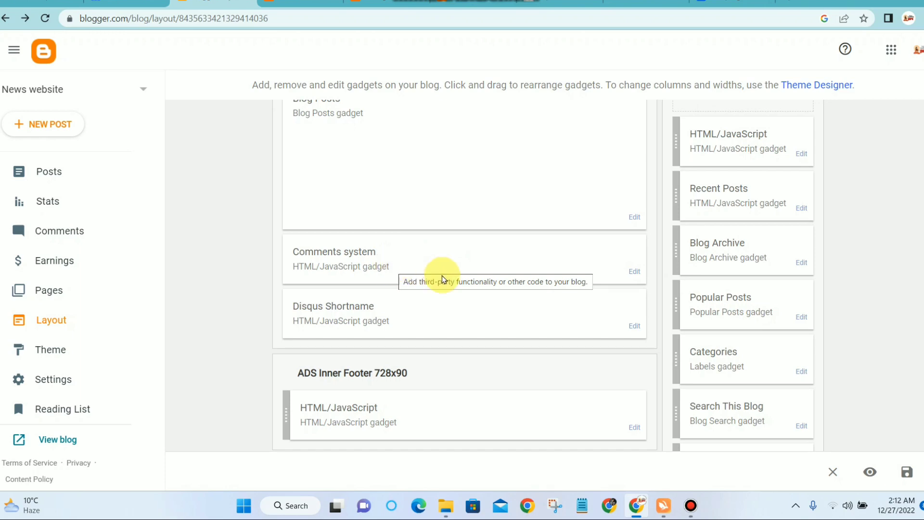
Step: Save the Disqus Shortname gadget in the Main Wrapper with its content left empty
{"action": "scroll", "coordinate": [337, 259], "scroll_direction": "down", "scroll_amount": 1}
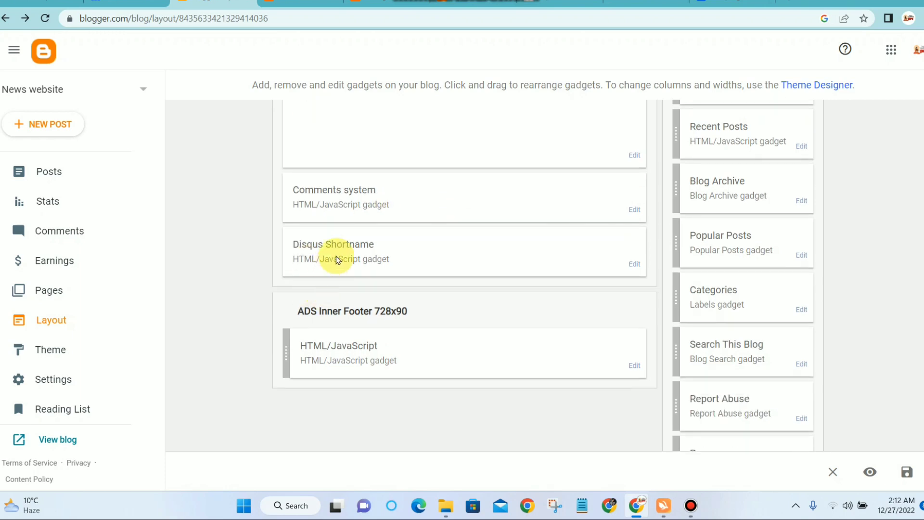
{"action": "left_click", "coordinate": [633, 263]}
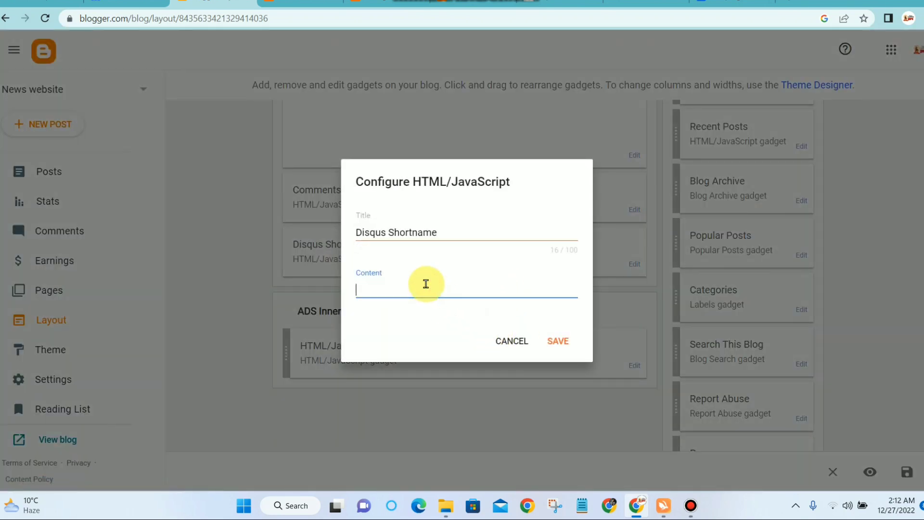
{"action": "left_click", "coordinate": [560, 337]}
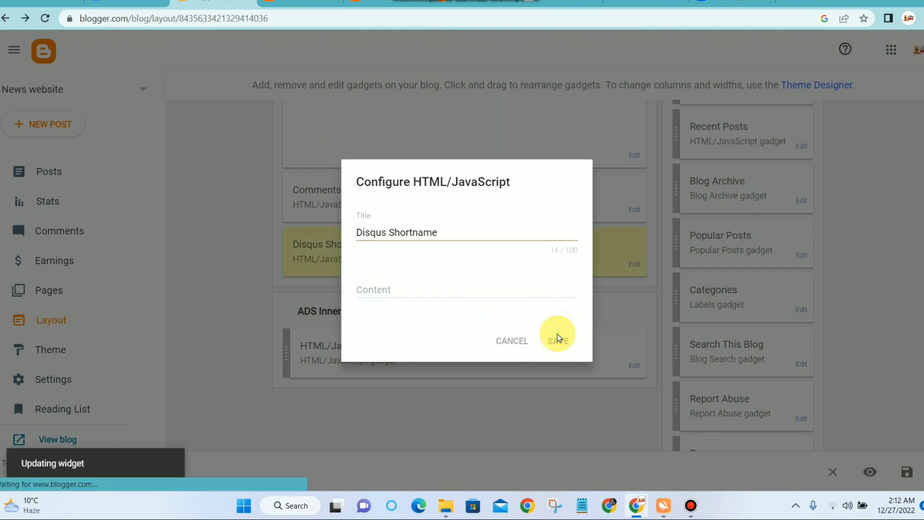
Step: Examine the ADS Inner Footer 728x90 gadget's title, content and removal options, then cancel without removing or saving it
{"action": "scroll", "coordinate": [465, 215], "scroll_direction": "down", "scroll_amount": 2}
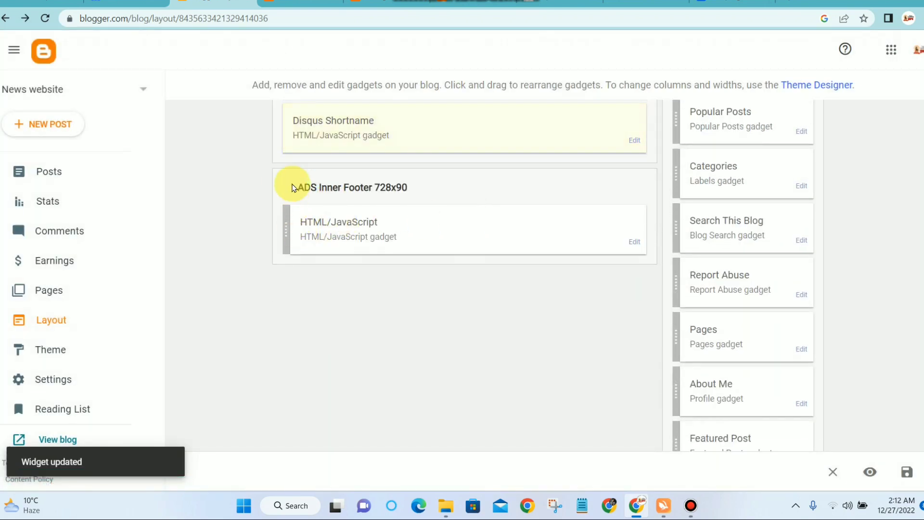
{"action": "left_click", "coordinate": [634, 242]}
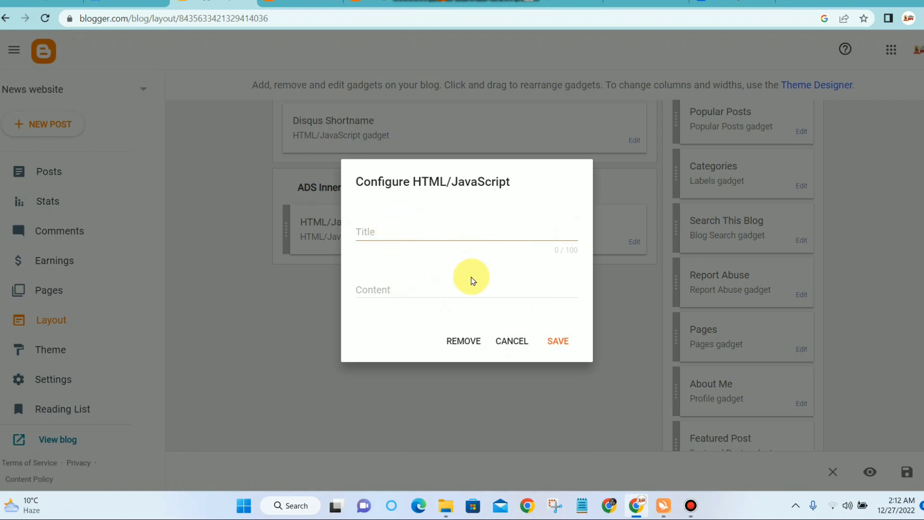
{"action": "left_click", "coordinate": [465, 342]}
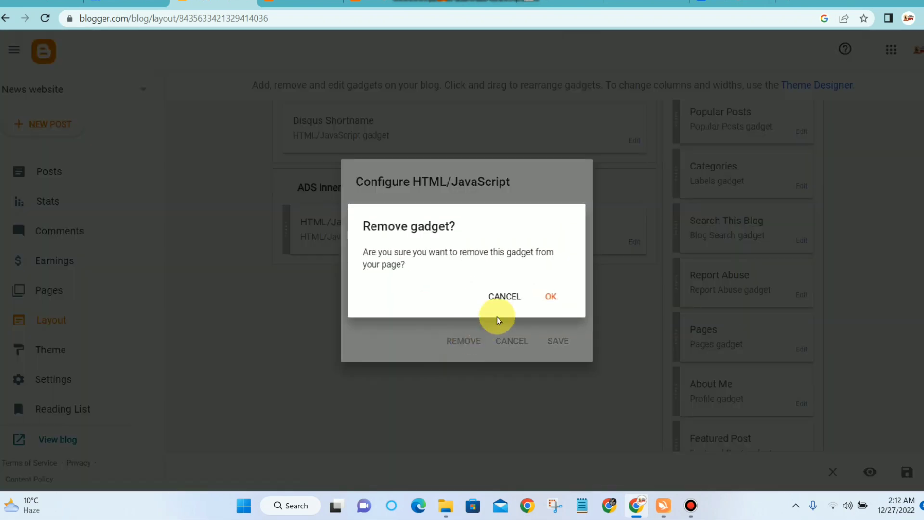
{"action": "left_click", "coordinate": [519, 291]}
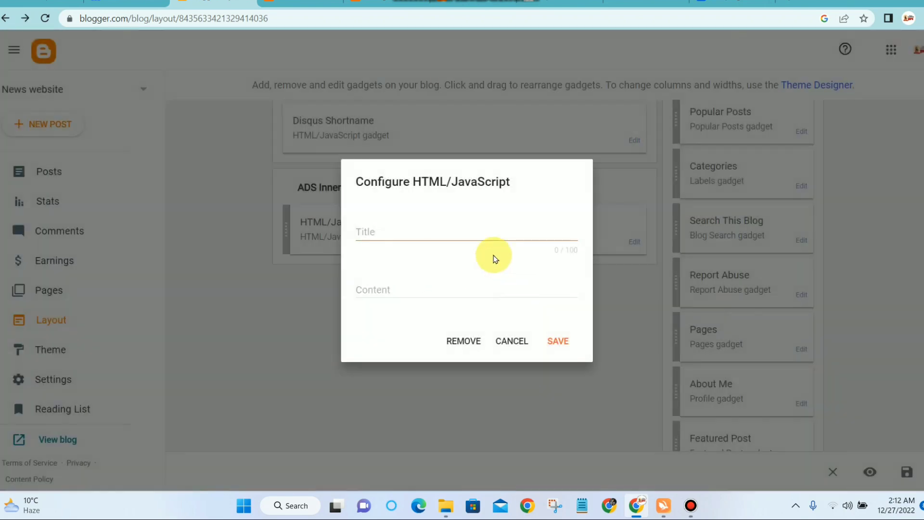
{"action": "left_click", "coordinate": [503, 338]}
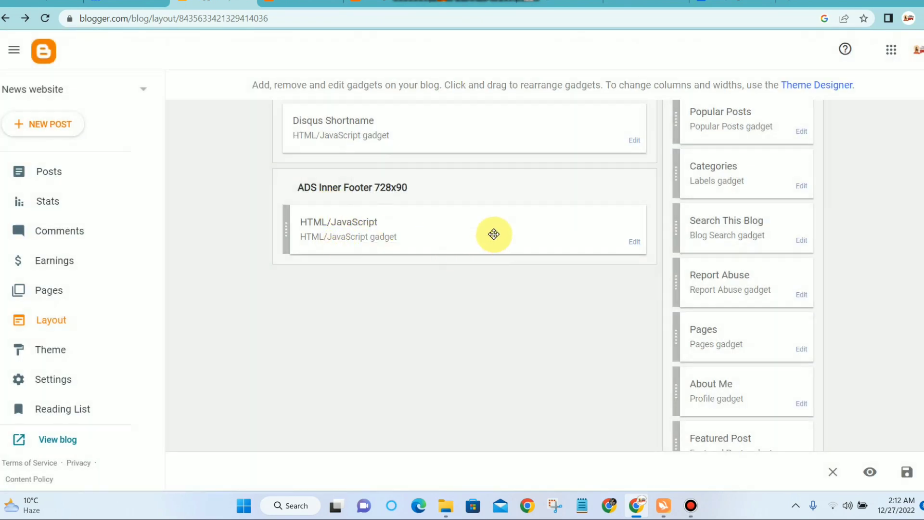
{"action": "scroll", "coordinate": [494, 234], "scroll_direction": "down", "scroll_amount": 5}
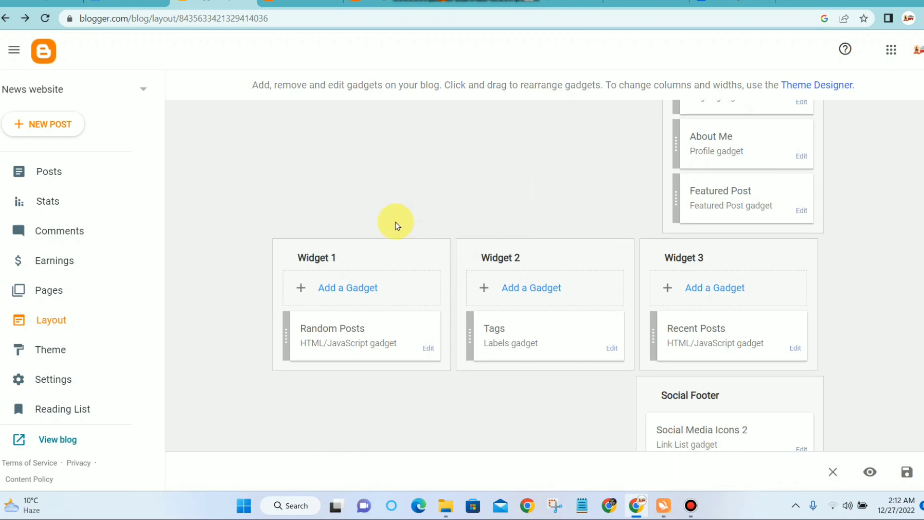
{"action": "scroll", "coordinate": [493, 273], "scroll_direction": "down", "scroll_amount": 1}
{"action": "left_click", "coordinate": [685, 503]}
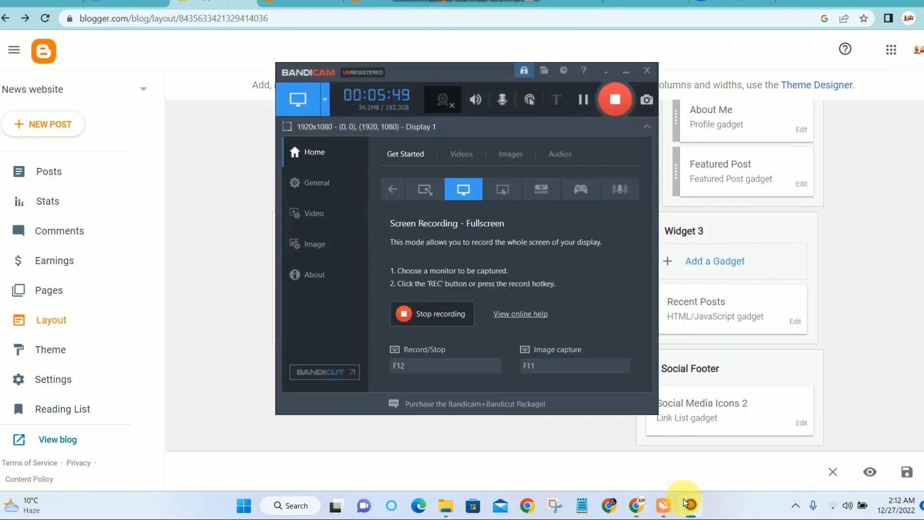
{"action": "left_click", "coordinate": [685, 503]}
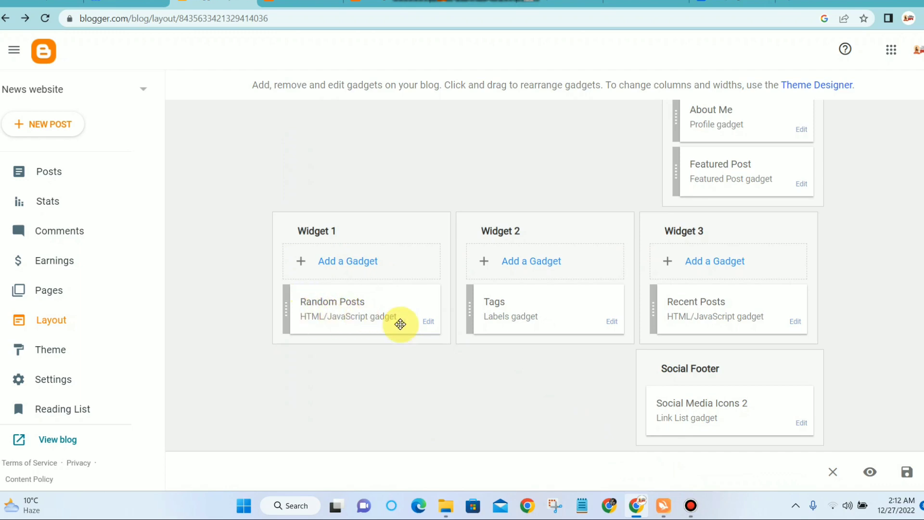
Step: Examine the Random Posts gadget's title and content in Widget 1 and close it without saving
{"action": "left_click", "coordinate": [427, 325]}
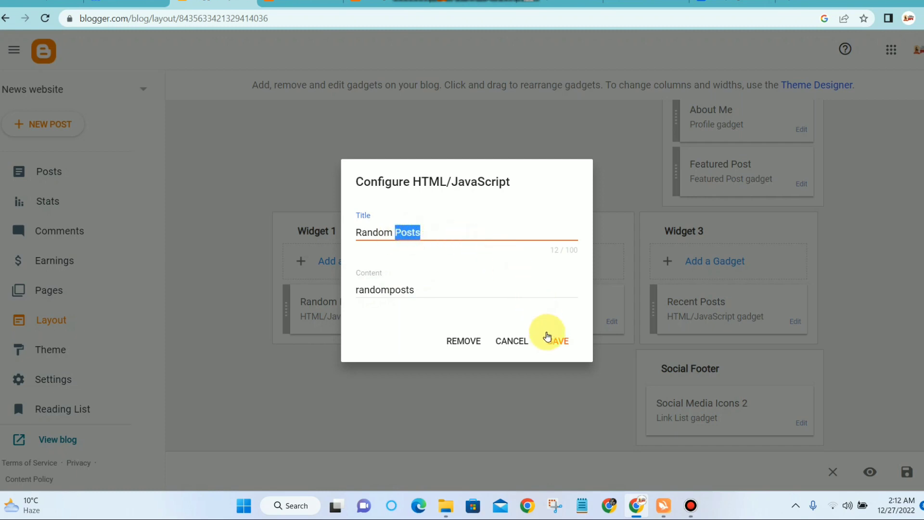
{"action": "left_click", "coordinate": [509, 343]}
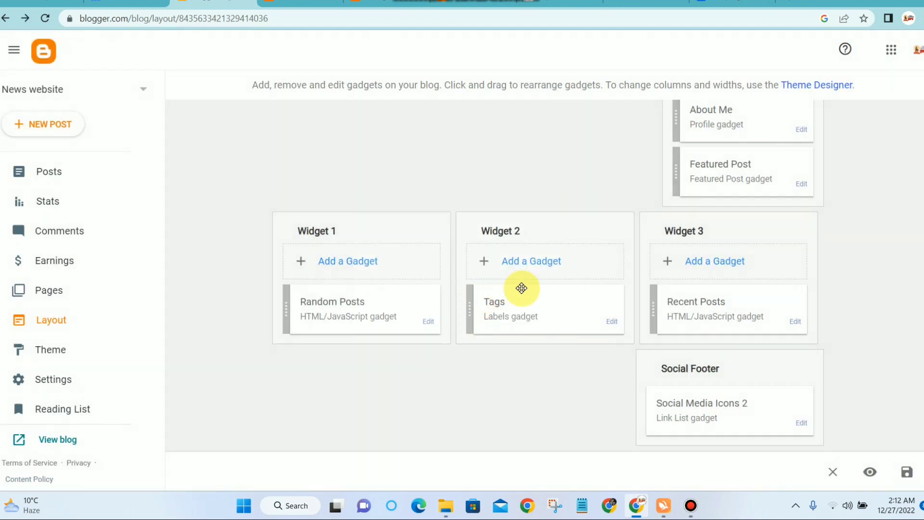
Step: Remove the Tags labels gadget from Widget 2 and confirm its removal
{"action": "left_click", "coordinate": [611, 322]}
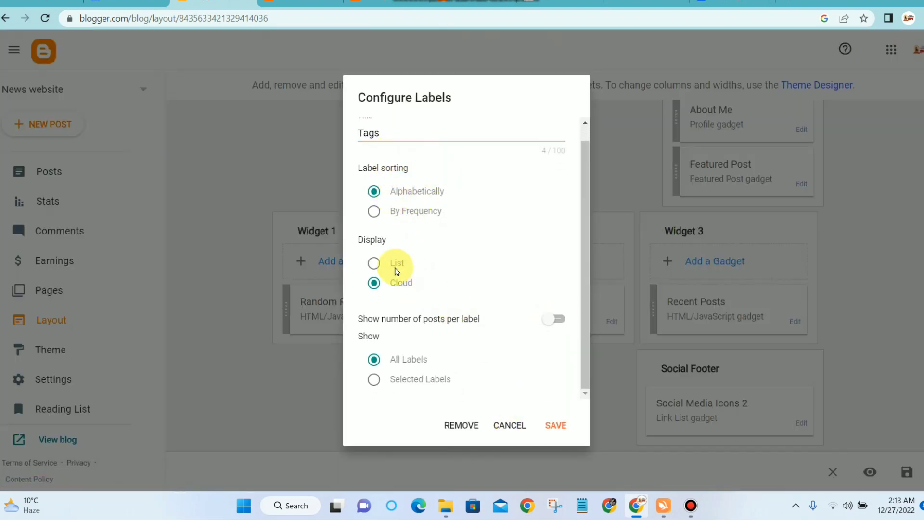
{"action": "left_click", "coordinate": [461, 426]}
{"action": "left_click", "coordinate": [563, 293]}
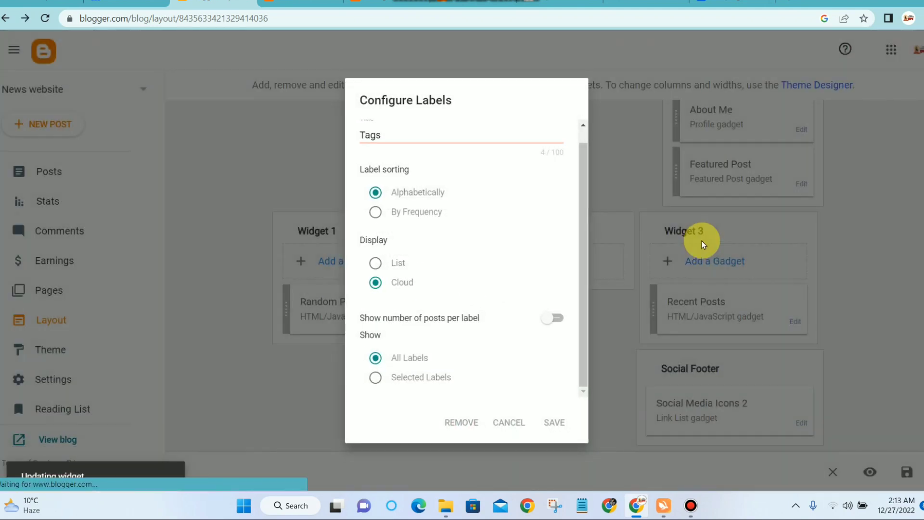
Step: Examine the Recent Posts gadget's title and content in Widget 3 and close it without saving
{"action": "scroll", "coordinate": [615, 255], "scroll_direction": "up", "scroll_amount": 4}
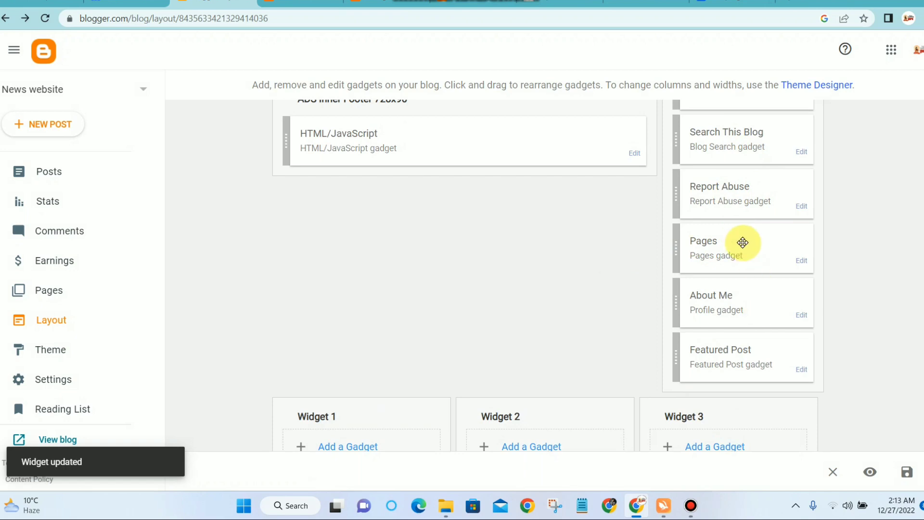
{"action": "scroll", "coordinate": [661, 390], "scroll_direction": "down", "scroll_amount": 3}
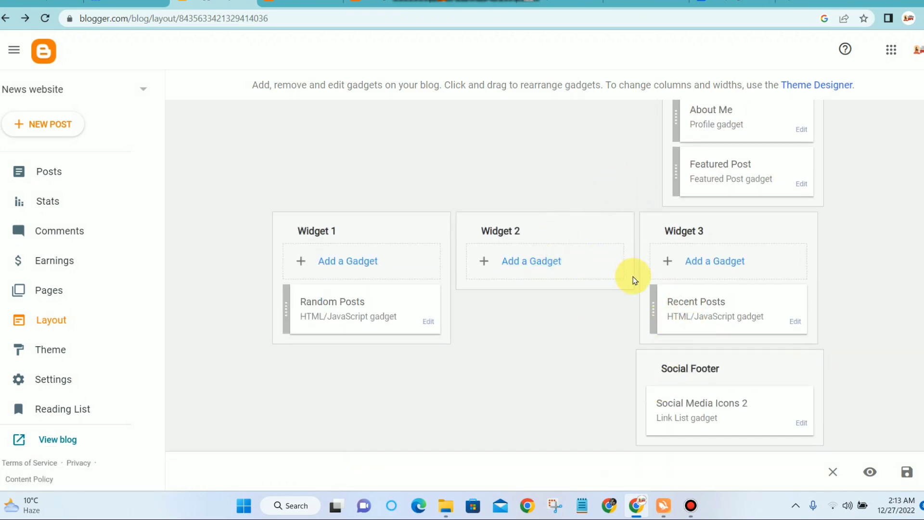
{"action": "scroll", "coordinate": [645, 283], "scroll_direction": "up", "scroll_amount": 3}
{"action": "scroll", "coordinate": [646, 283], "scroll_direction": "down", "scroll_amount": 2}
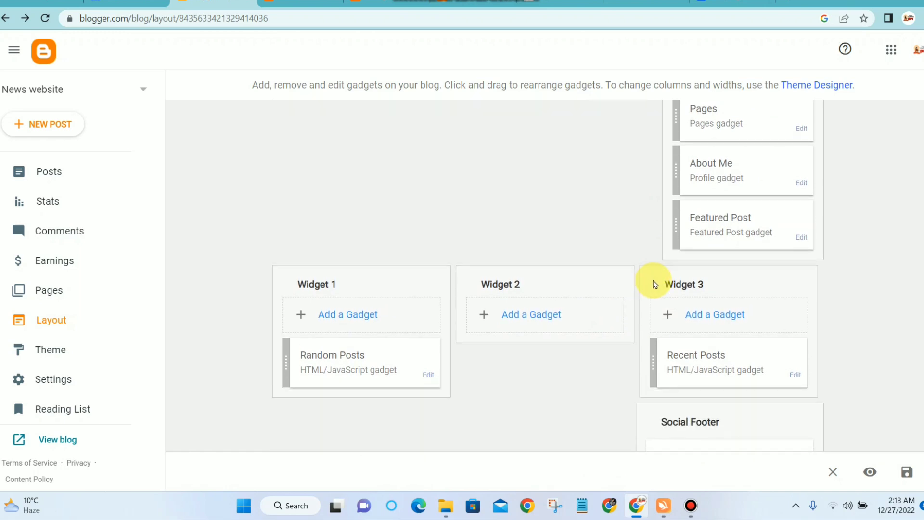
{"action": "scroll", "coordinate": [654, 284], "scroll_direction": "down", "scroll_amount": 2}
{"action": "left_click", "coordinate": [795, 321]}
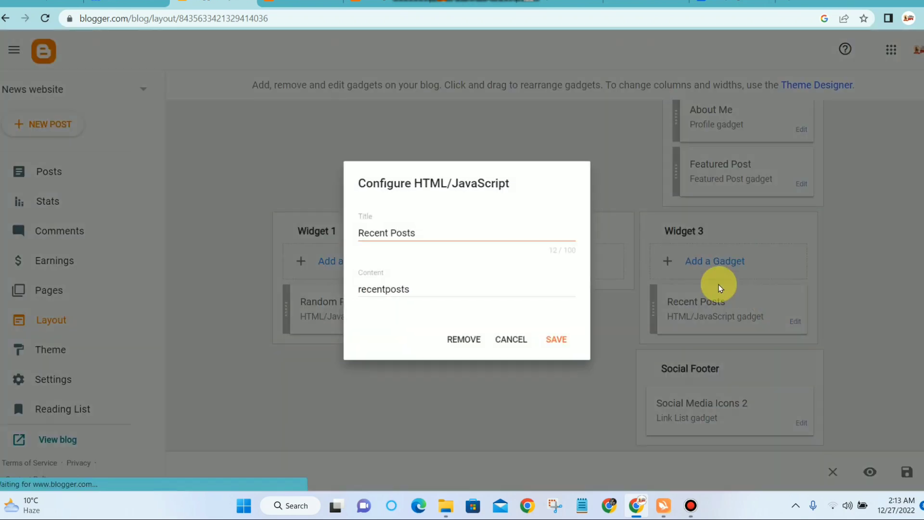
{"action": "left_click", "coordinate": [520, 354]}
Step: Examine the link list of Social Media Icons 2 in the Social Footer, including the instagram item's name and URL, and cancel without saving
{"action": "scroll", "coordinate": [629, 306], "scroll_direction": "down", "scroll_amount": 1}
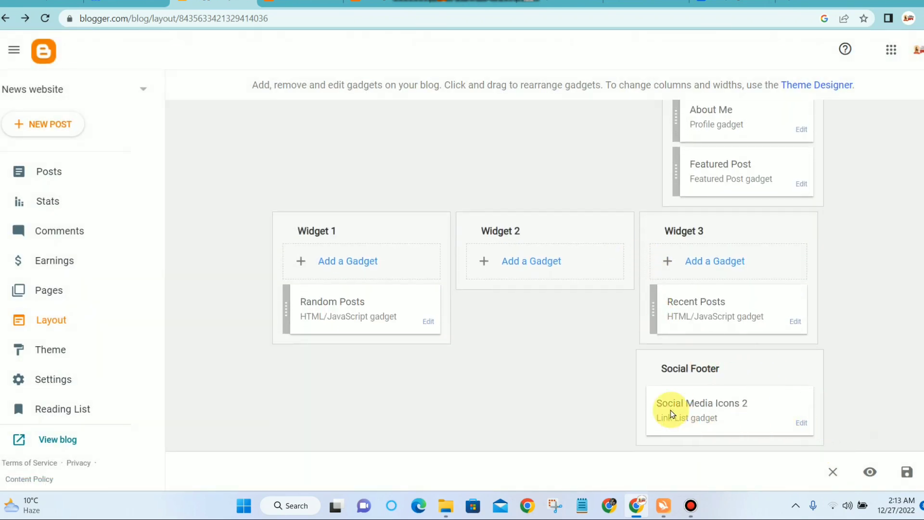
{"action": "left_click", "coordinate": [803, 422]}
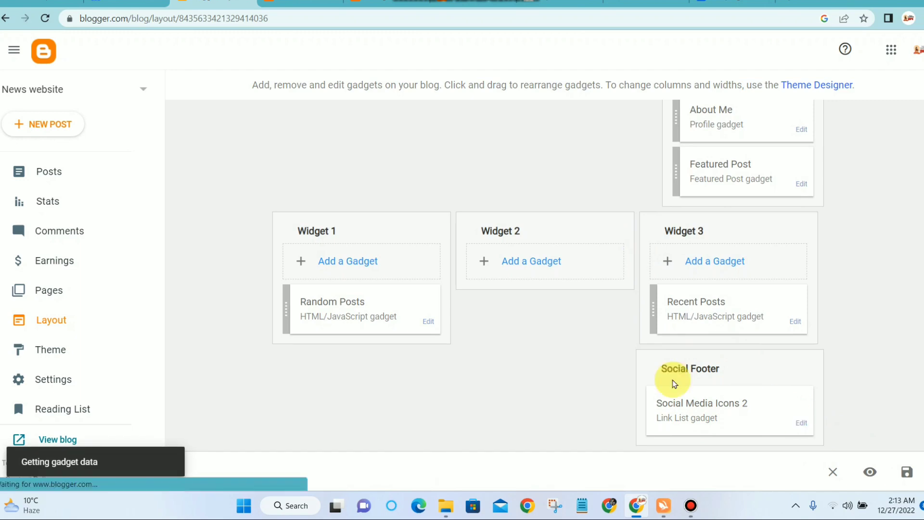
{"action": "scroll", "coordinate": [477, 274], "scroll_direction": "down", "scroll_amount": 3}
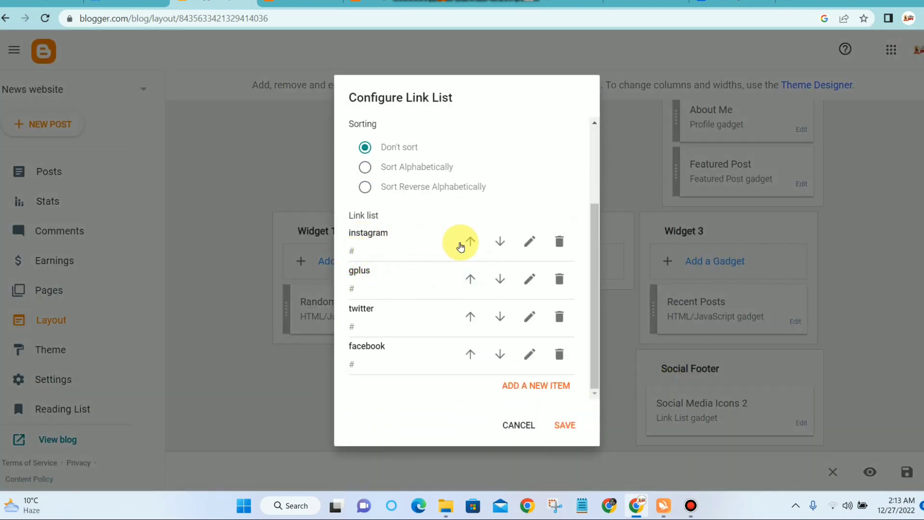
{"action": "left_click", "coordinate": [531, 242]}
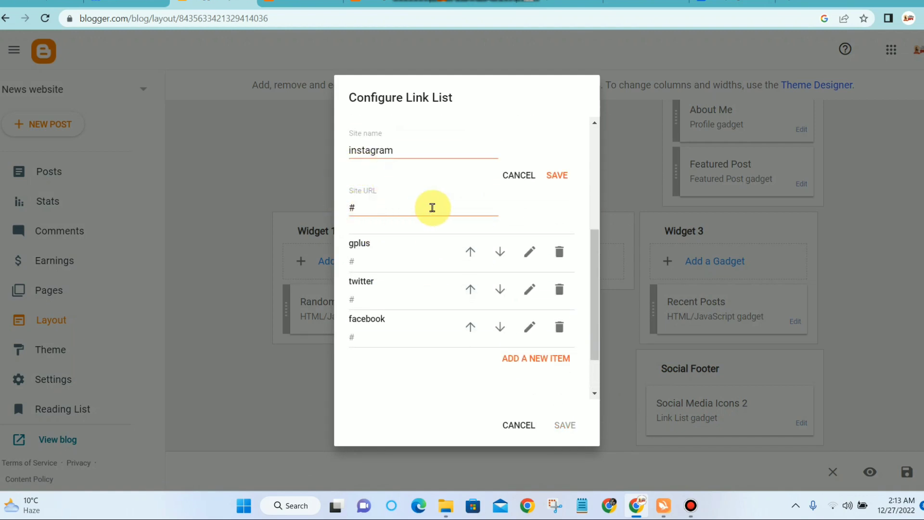
{"action": "scroll", "coordinate": [437, 351], "scroll_direction": "down", "scroll_amount": 1}
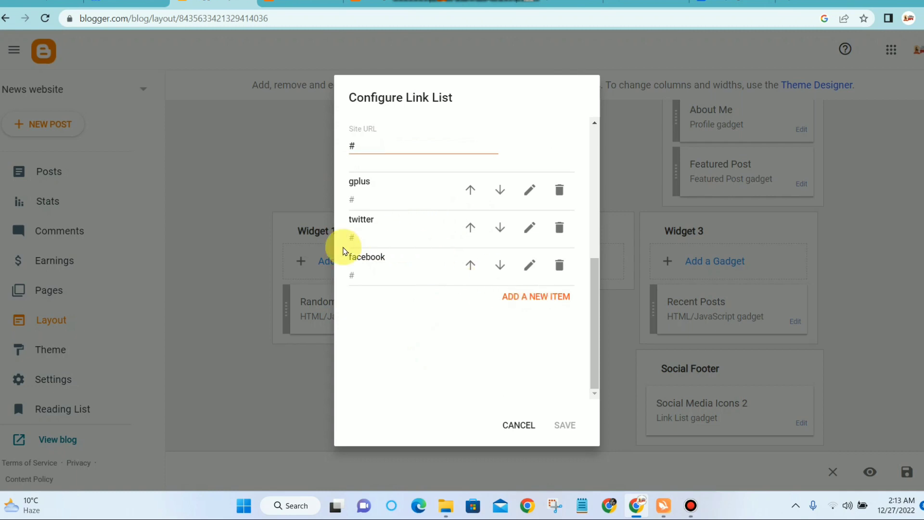
{"action": "left_click", "coordinate": [516, 425]}
Step: Examine the Widget Recent Post No. gadget in Theme Option and cancel it with its content left empty
{"action": "scroll", "coordinate": [385, 238], "scroll_direction": "up", "scroll_amount": 10}
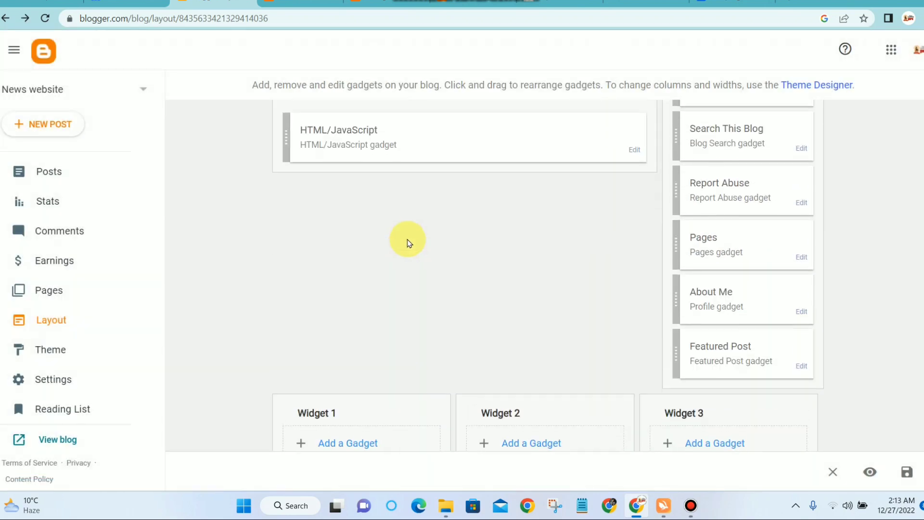
{"action": "scroll", "coordinate": [412, 272], "scroll_direction": "up", "scroll_amount": 2}
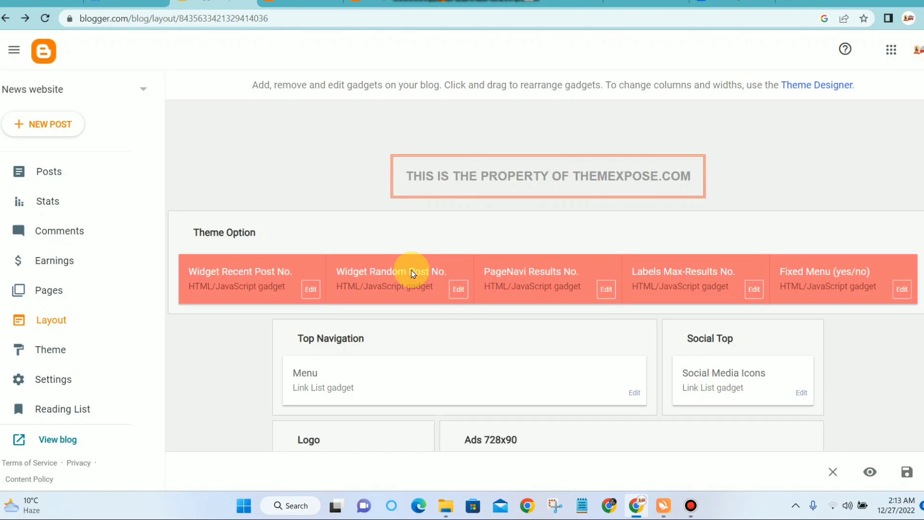
{"action": "left_click", "coordinate": [309, 291]}
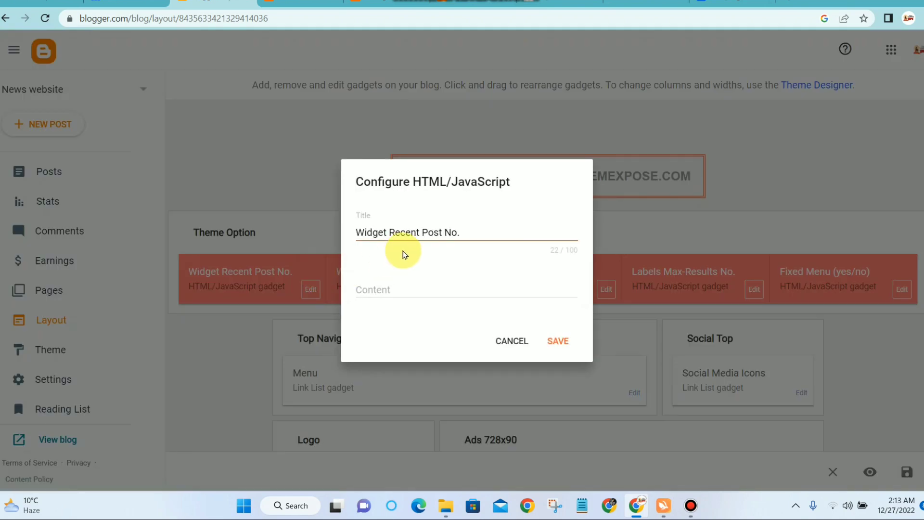
{"action": "left_click", "coordinate": [398, 288]}
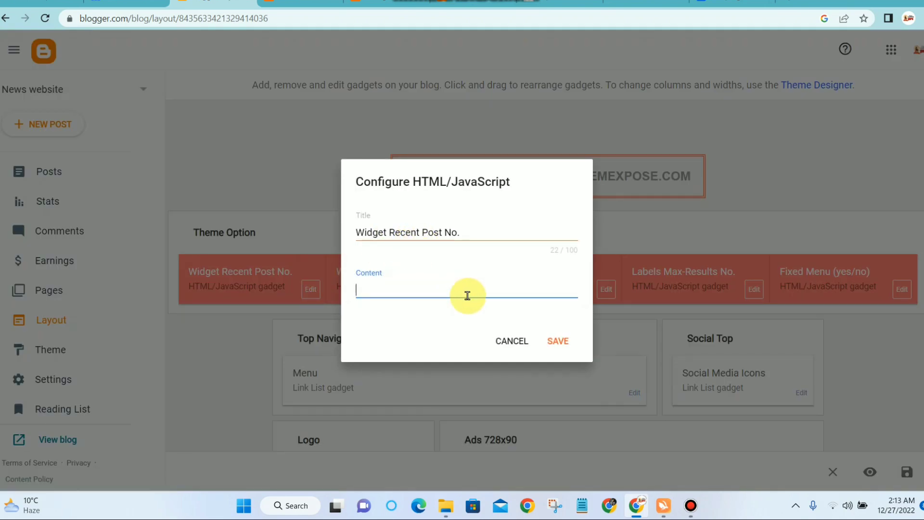
{"action": "left_click", "coordinate": [503, 347]}
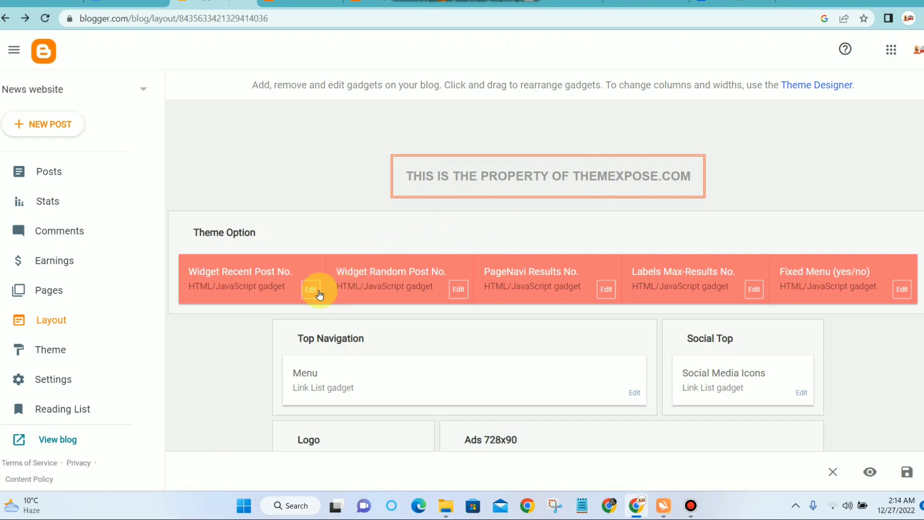
Step: Reload the live blog page and review its header, sidebar gadgets and footer
{"action": "scroll", "coordinate": [319, 295], "scroll_direction": "down", "scroll_amount": 15}
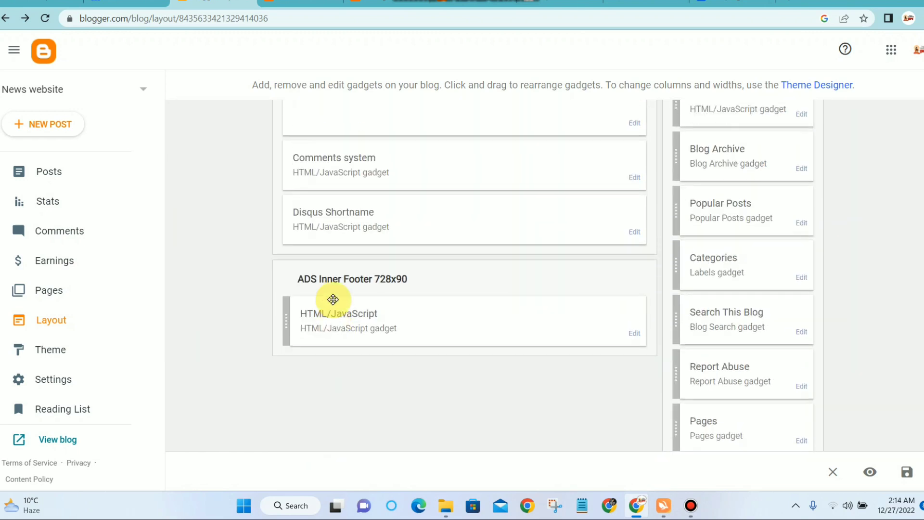
{"action": "scroll", "coordinate": [333, 300], "scroll_direction": "up", "scroll_amount": 15}
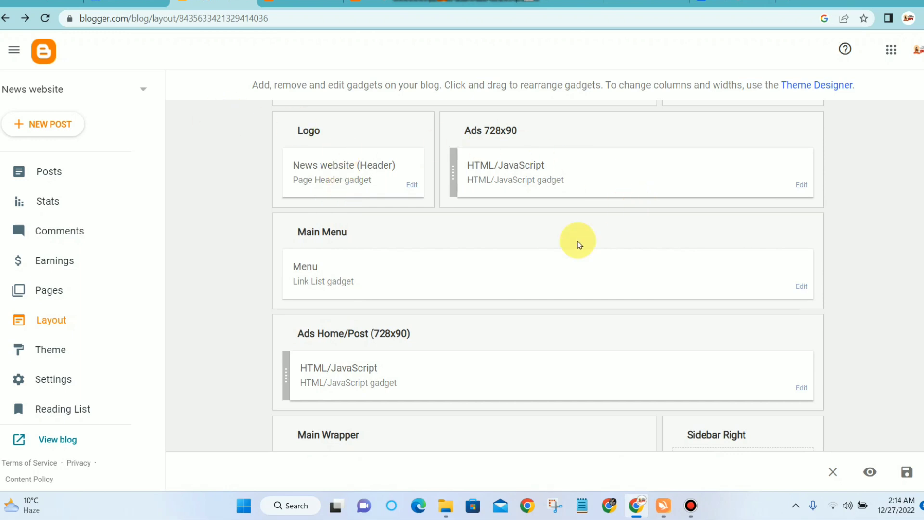
{"action": "left_click", "coordinate": [291, 3]}
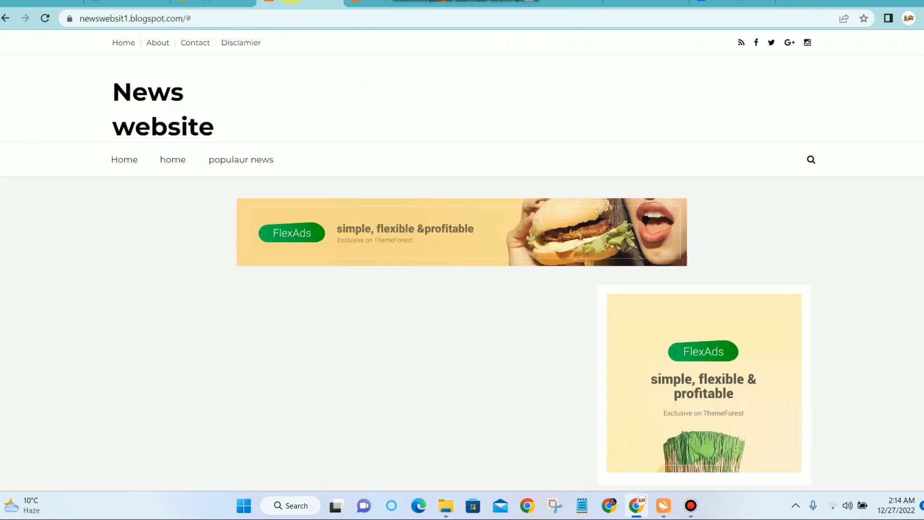
{"action": "left_click", "coordinate": [43, 19]}
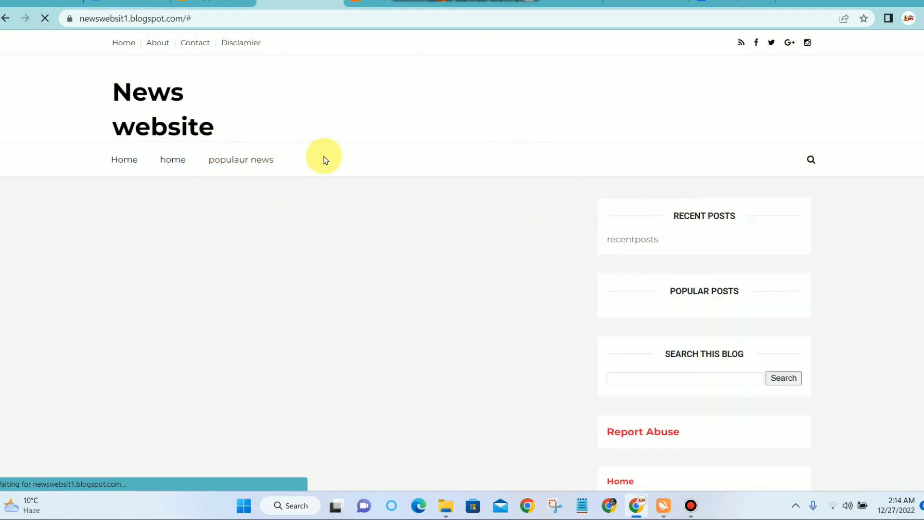
{"action": "scroll", "coordinate": [721, 237], "scroll_direction": "down", "scroll_amount": 5}
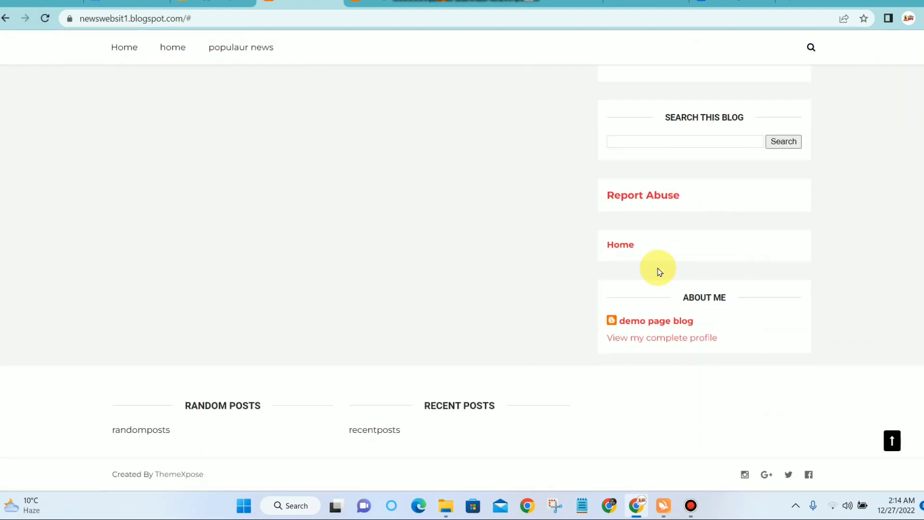
{"action": "scroll", "coordinate": [438, 325], "scroll_direction": "up", "scroll_amount": 5}
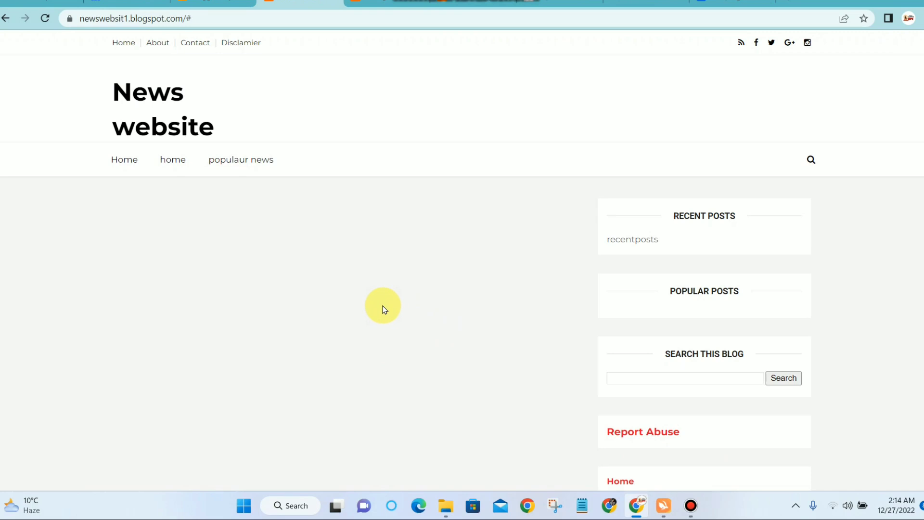
Step: Return to the blog's layout editor and save the layout changes
{"action": "left_click", "coordinate": [211, 4]}
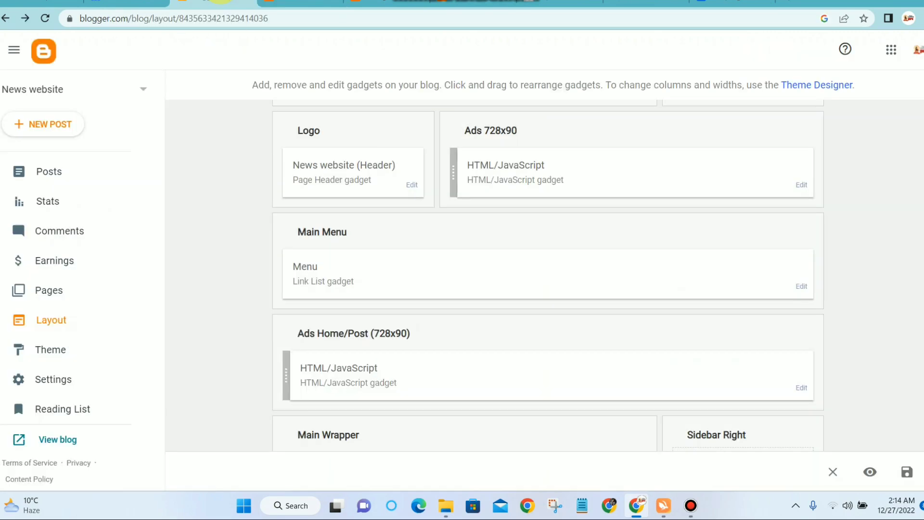
{"action": "left_click", "coordinate": [903, 466]}
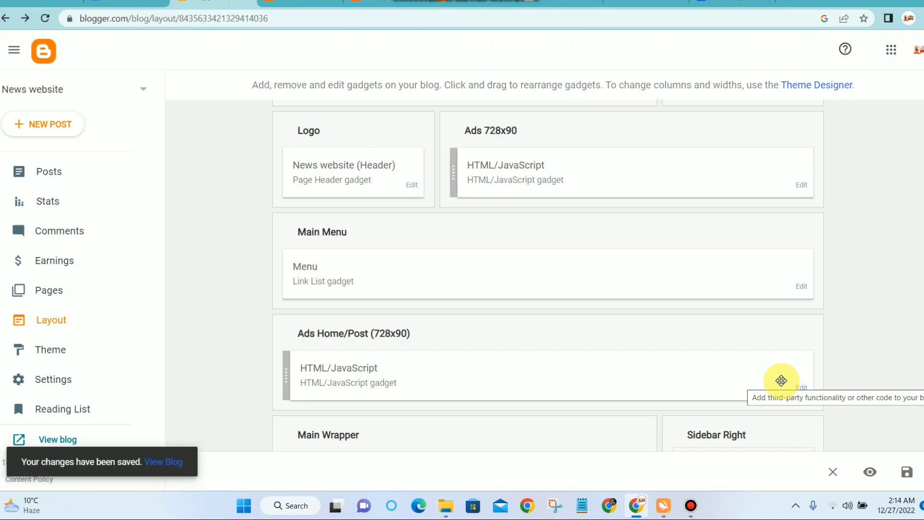
Step: Check the live blog's sidebar and footer widgets again after saving the layout
{"action": "scroll", "coordinate": [207, 282], "scroll_direction": "up", "scroll_amount": 5}
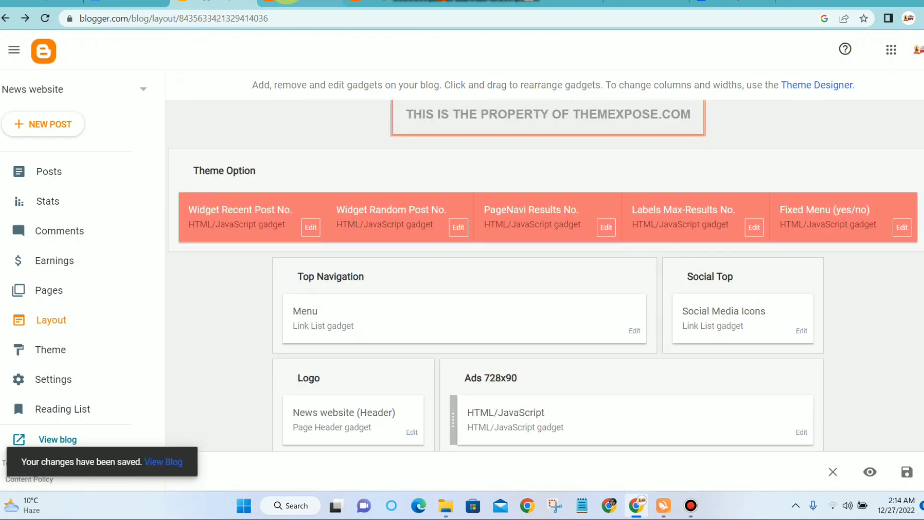
{"action": "left_click", "coordinate": [287, 3]}
{"action": "scroll", "coordinate": [478, 212], "scroll_direction": "down", "scroll_amount": 3}
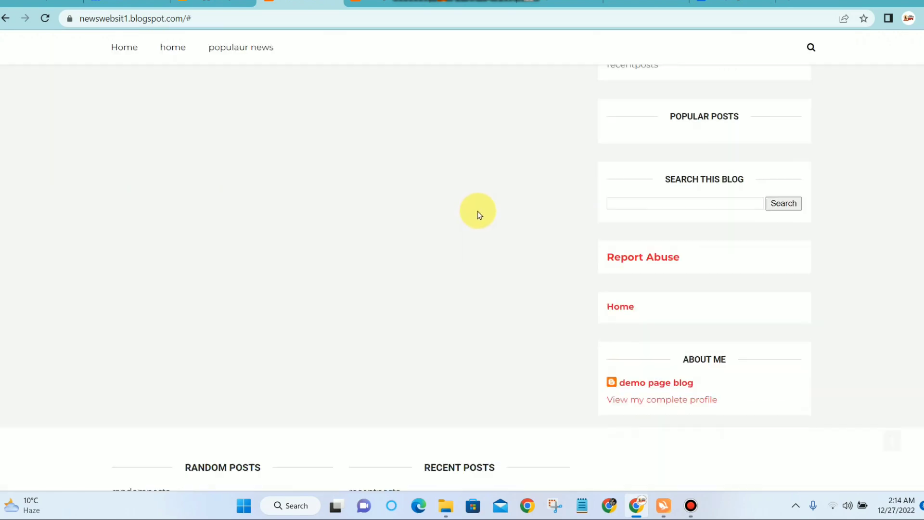
{"action": "scroll", "coordinate": [478, 212], "scroll_direction": "up", "scroll_amount": 3}
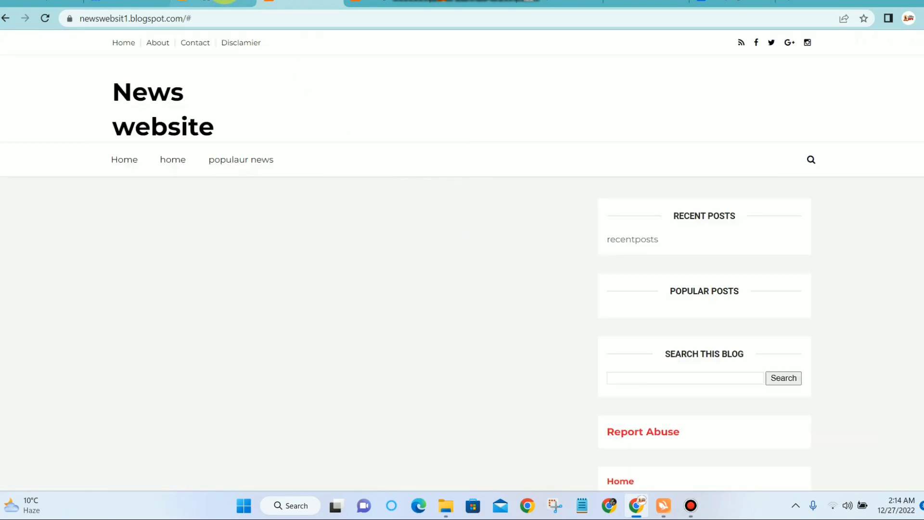
Step: Create a new page in the News website blog and set its editor to Compose view
{"action": "left_click", "coordinate": [224, 2]}
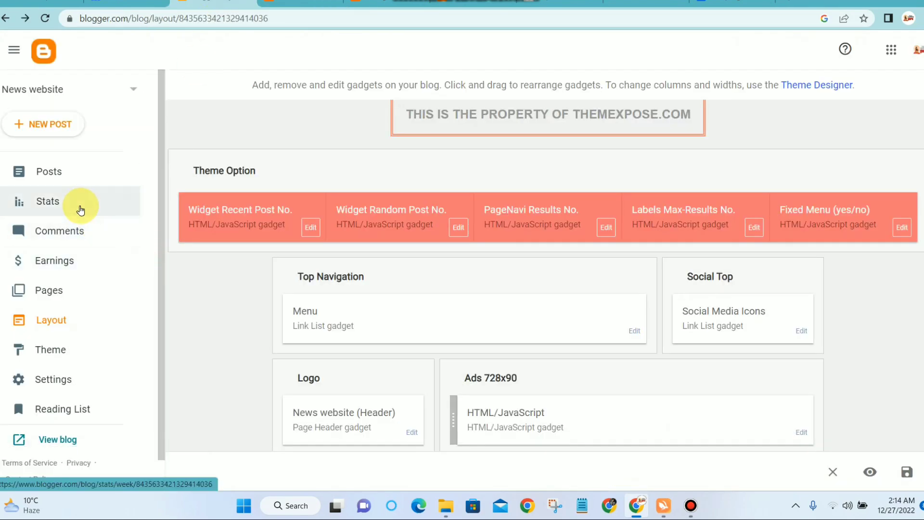
{"action": "left_click", "coordinate": [50, 289]}
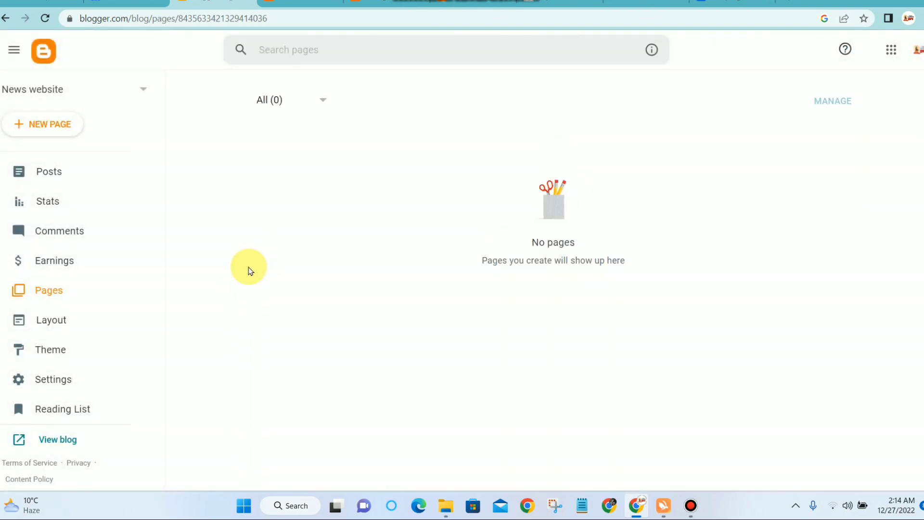
{"action": "left_click", "coordinate": [49, 123]}
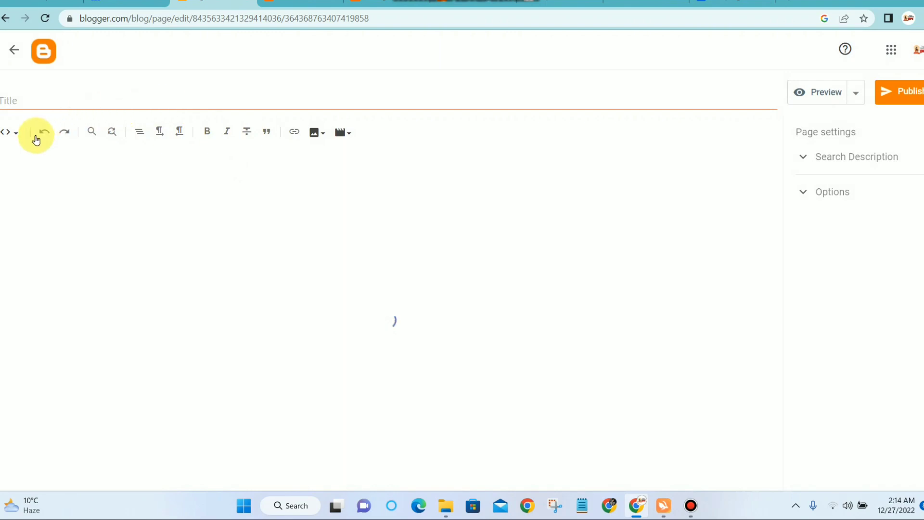
{"action": "left_click", "coordinate": [8, 132]}
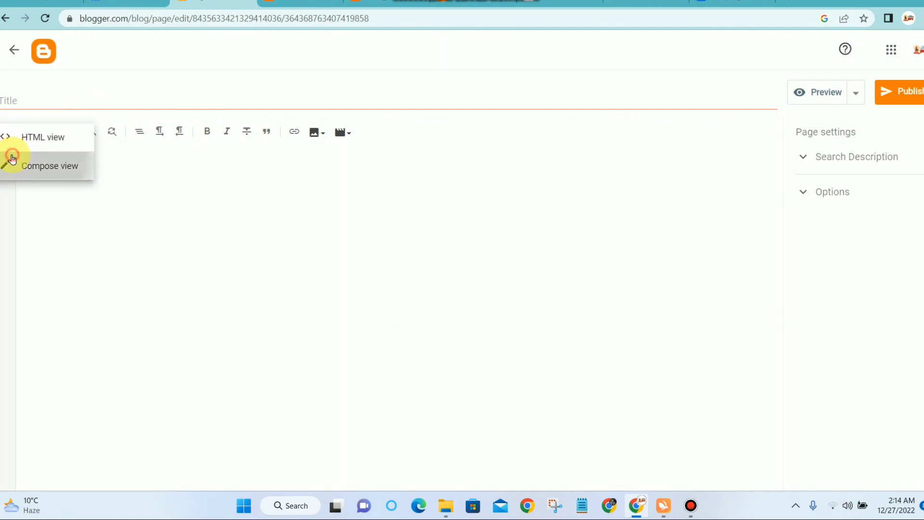
{"action": "left_click", "coordinate": [11, 159]}
Step: Title the new draft page "Contact us", reopening it from the pages list to complete the title
{"action": "left_click", "coordinate": [42, 105]}
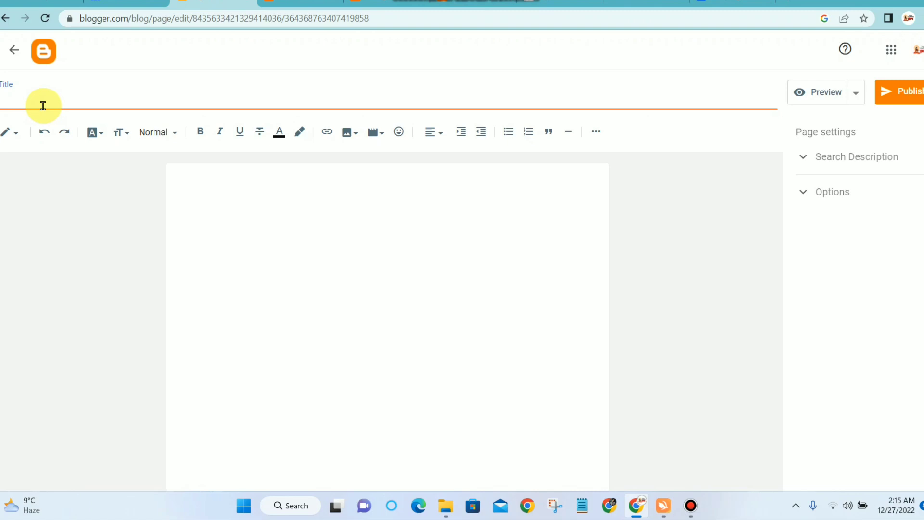
{"action": "type", "text": "Con"}
{"action": "left_click", "coordinate": [12, 49]}
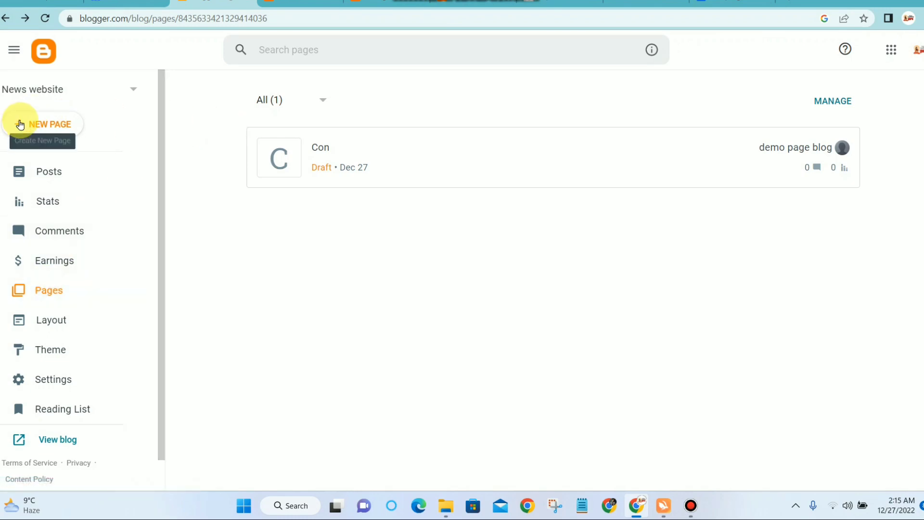
{"action": "left_click", "coordinate": [321, 147]}
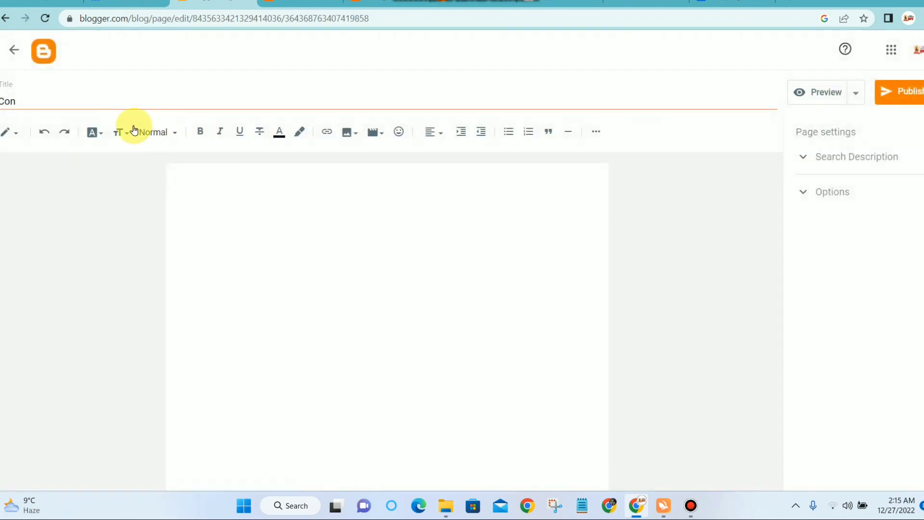
{"action": "left_click", "coordinate": [98, 102]}
{"action": "key", "text": "BackSpace"}
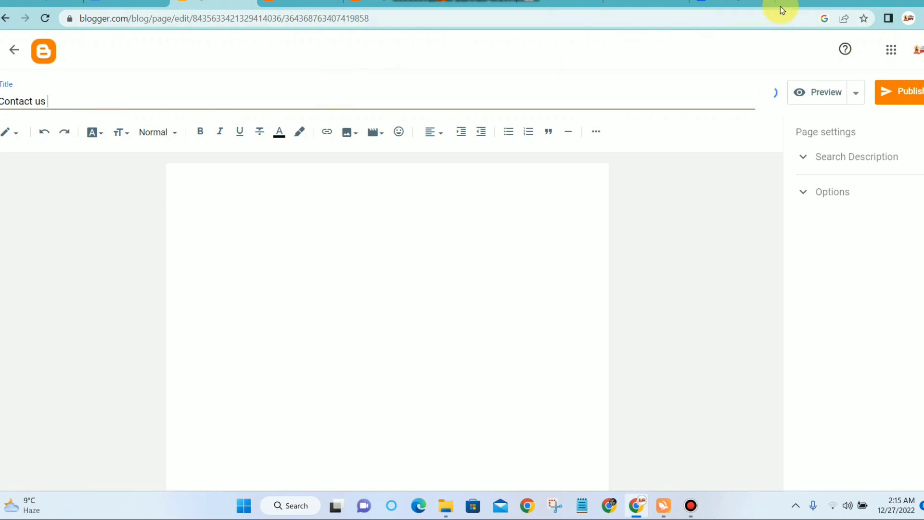
Step: Switch to Google Forms by way of Google Docs and start a new form from the Contact Information template
{"action": "left_click", "coordinate": [796, 1]}
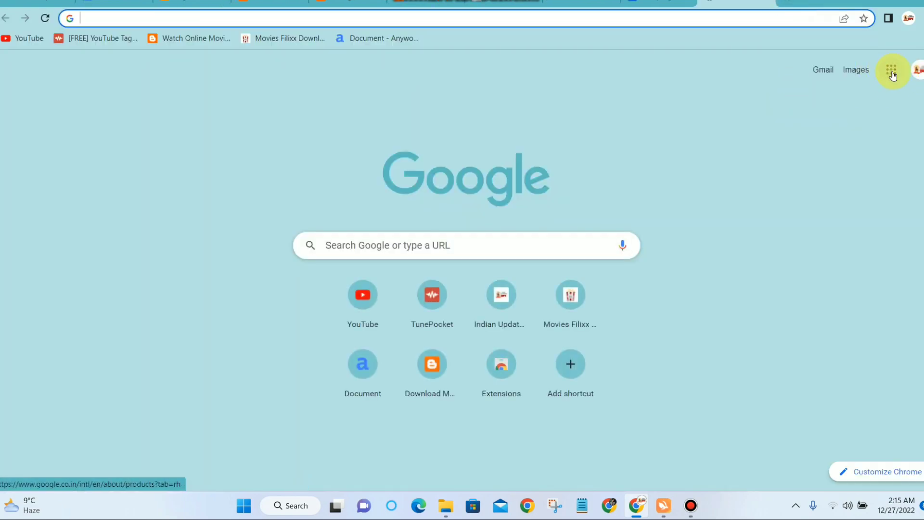
{"action": "left_click", "coordinate": [894, 74]}
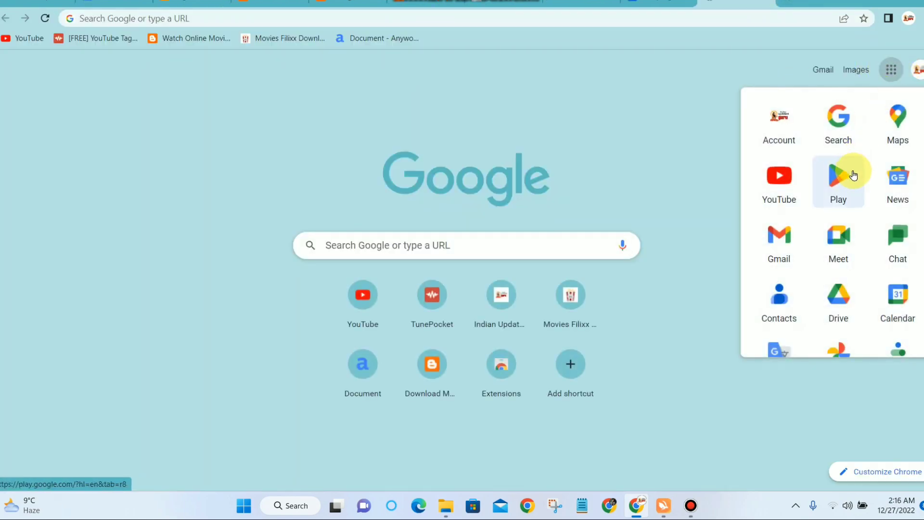
{"action": "scroll", "coordinate": [854, 174], "scroll_direction": "down", "scroll_amount": 6}
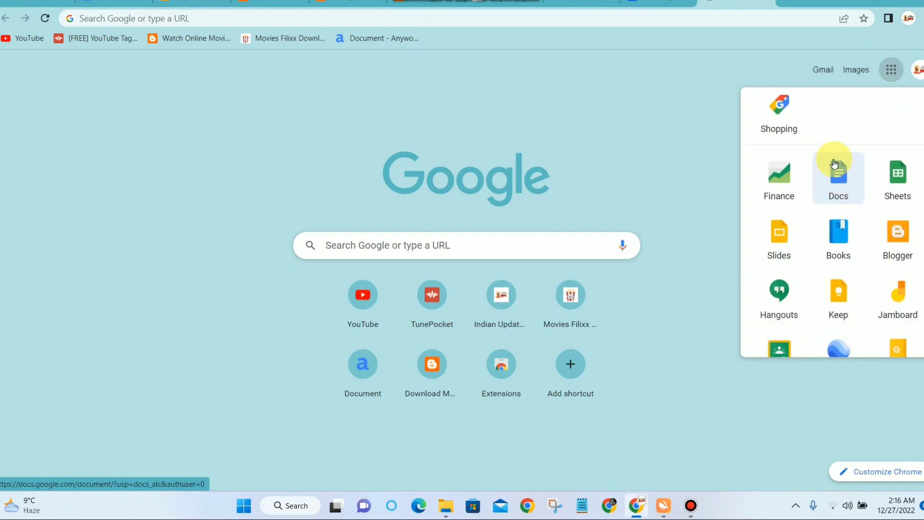
{"action": "left_click", "coordinate": [840, 175]}
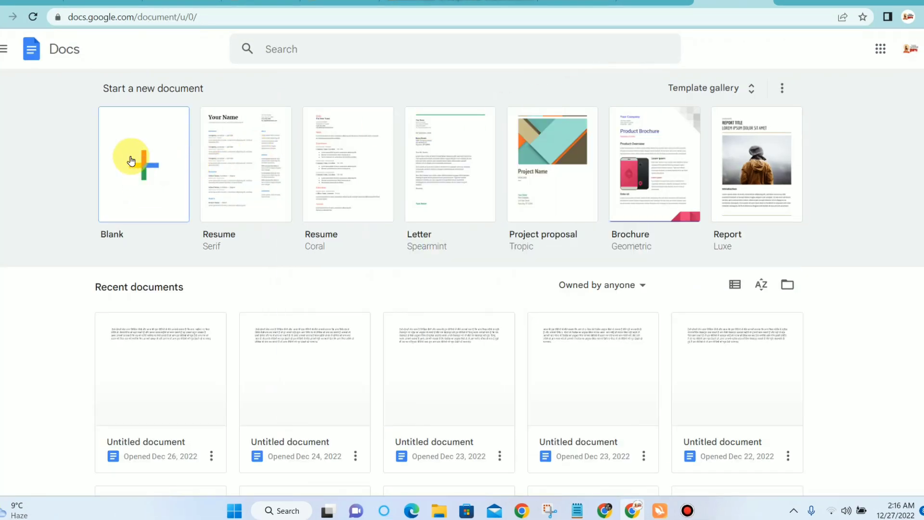
{"action": "left_click", "coordinate": [3, 49]}
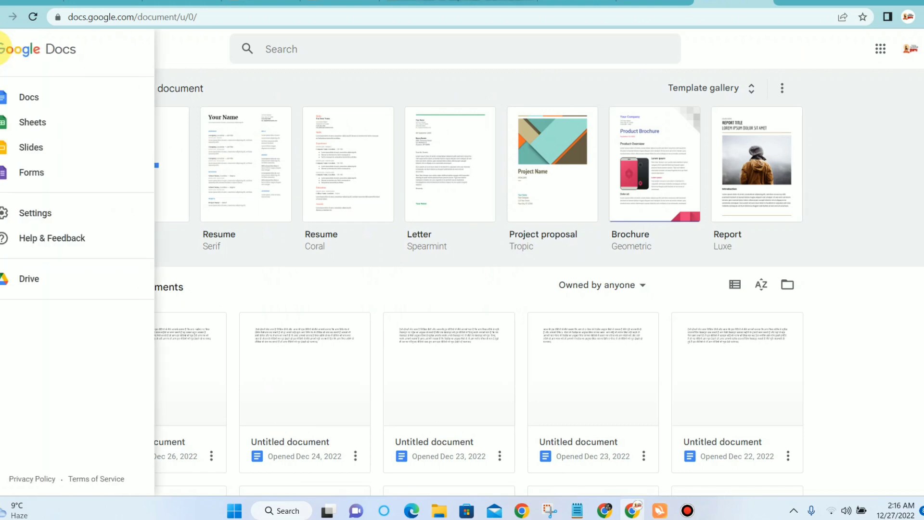
{"action": "left_click", "coordinate": [33, 172]}
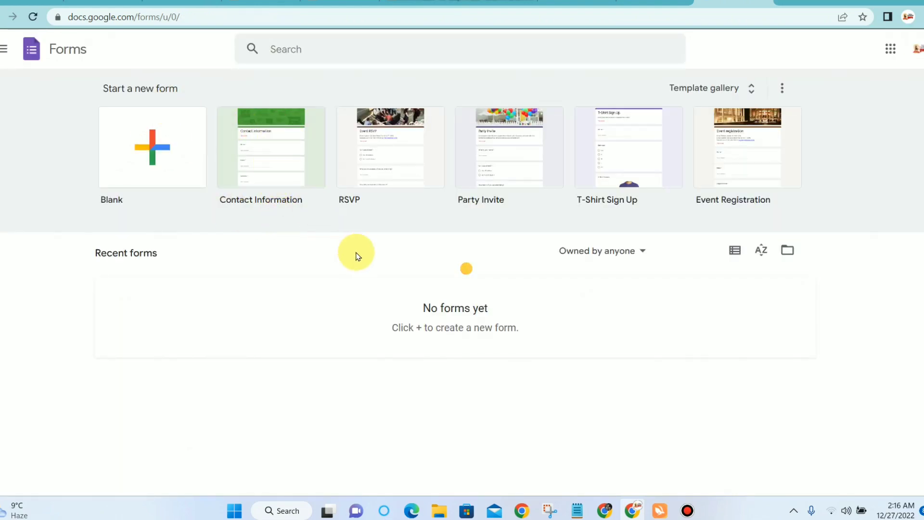
{"action": "left_click", "coordinate": [628, 172]}
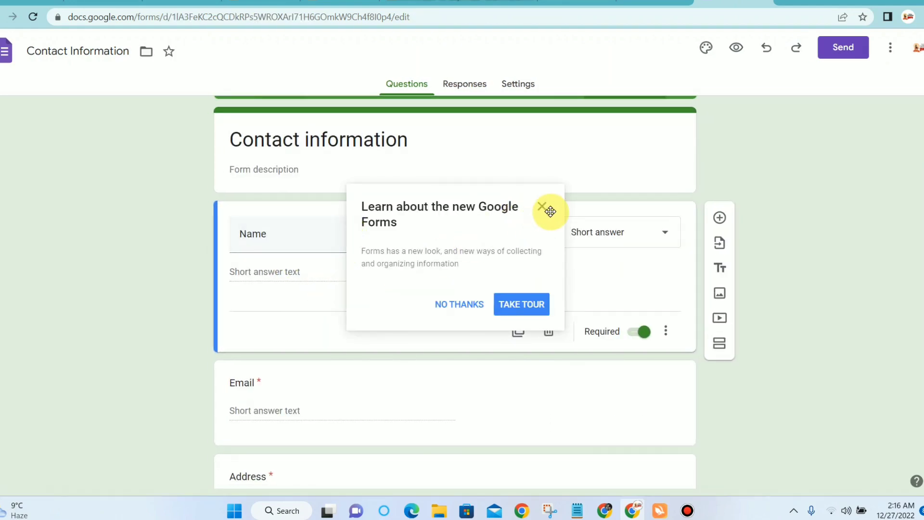
Step: Dismiss the Google Forms tour prompt and copy the Contact information form's embed HTML code
{"action": "left_click", "coordinate": [542, 205]}
{"action": "scroll", "coordinate": [316, 271], "scroll_direction": "down", "scroll_amount": 6}
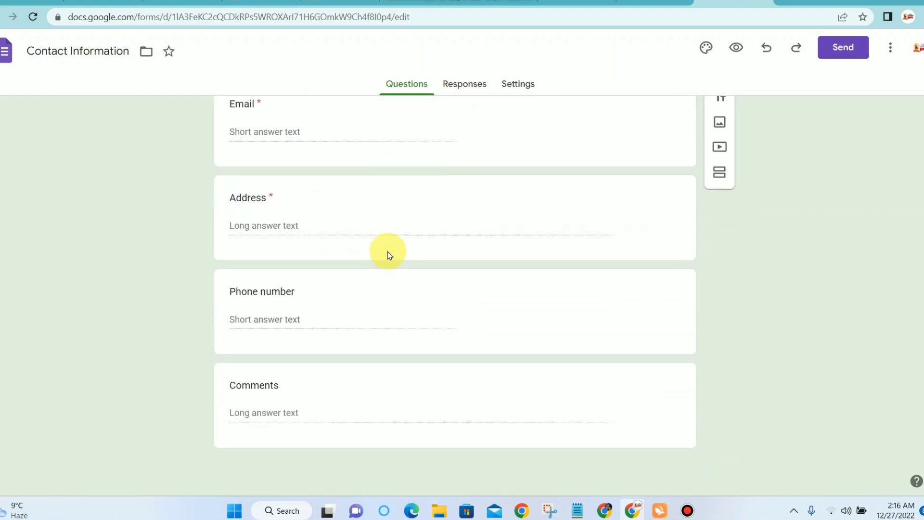
{"action": "scroll", "coordinate": [388, 251], "scroll_direction": "up", "scroll_amount": 7}
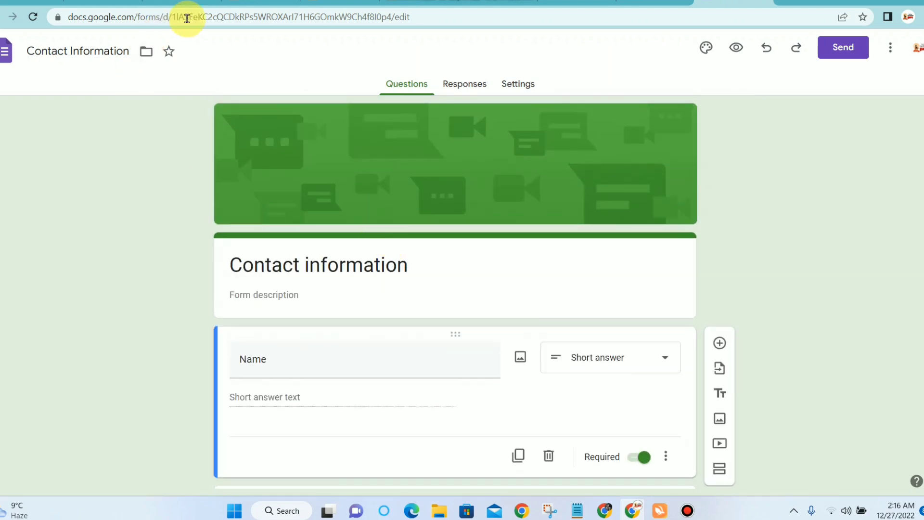
{"action": "left_click", "coordinate": [829, 48]}
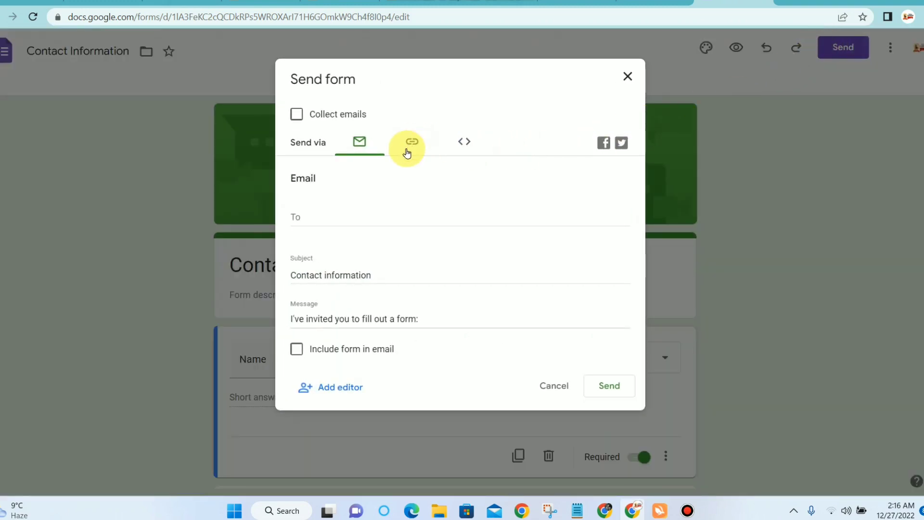
{"action": "left_click", "coordinate": [465, 137]}
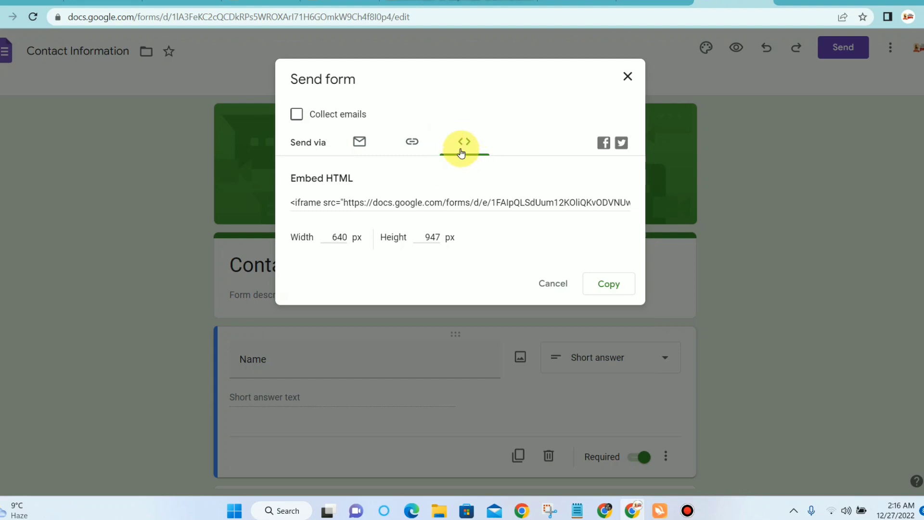
{"action": "left_click", "coordinate": [603, 280]}
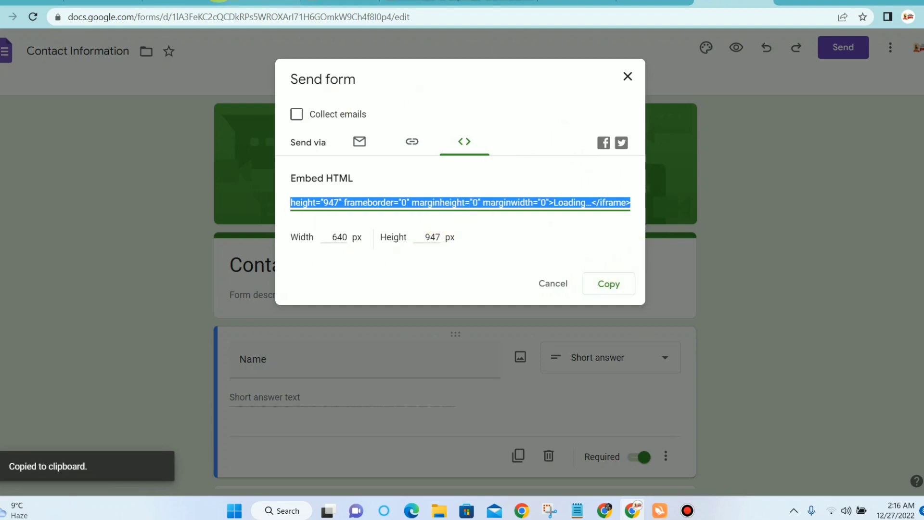
Step: Switch to the Contact us page in Blogger and replace its HTML source with the copied form embed code
{"action": "left_click", "coordinate": [183, 1]}
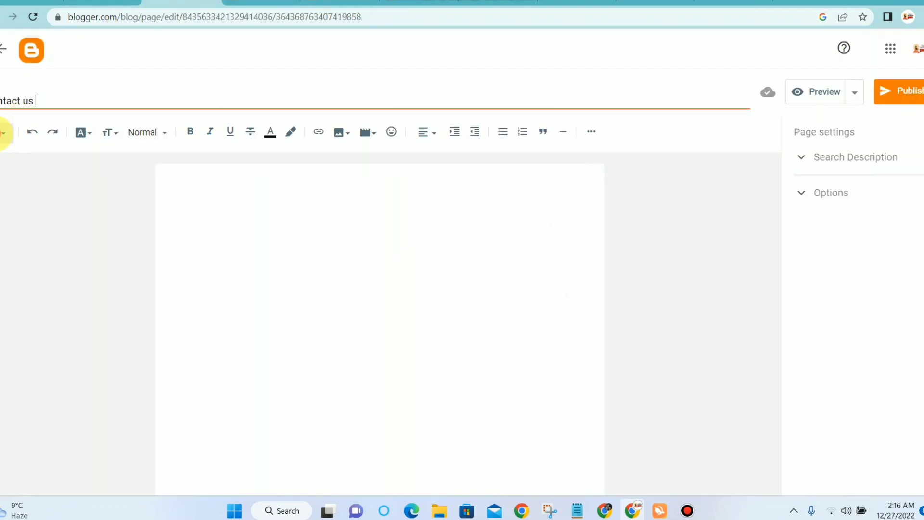
{"action": "left_click", "coordinate": [3, 137]}
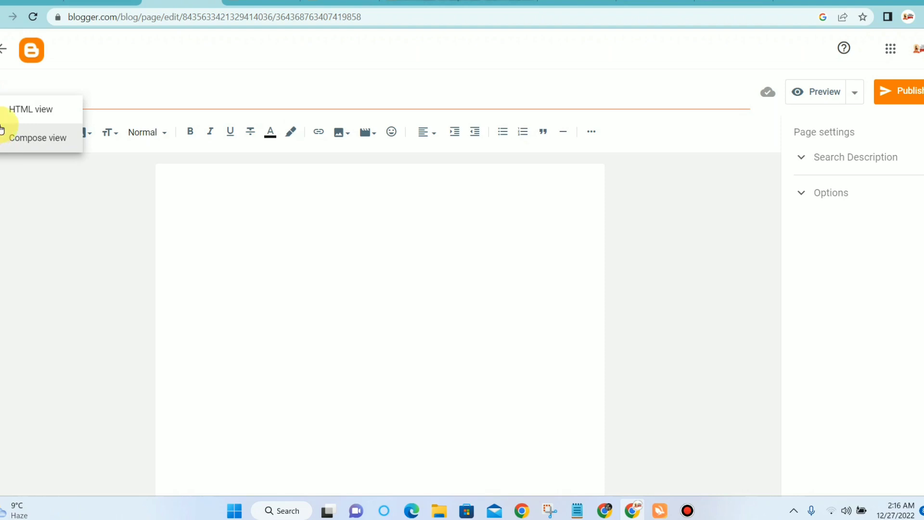
{"action": "left_click", "coordinate": [9, 109]}
{"action": "left_click_drag", "start_coordinate": [110, 163], "coordinate": [1, 155]}
{"action": "key", "text": "BackSpace"}
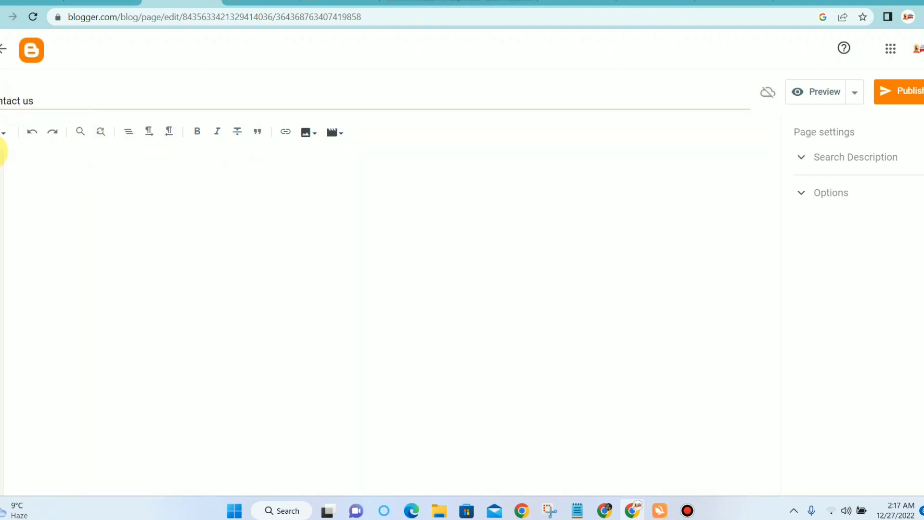
{"action": "key", "text": "ctrl+v"}
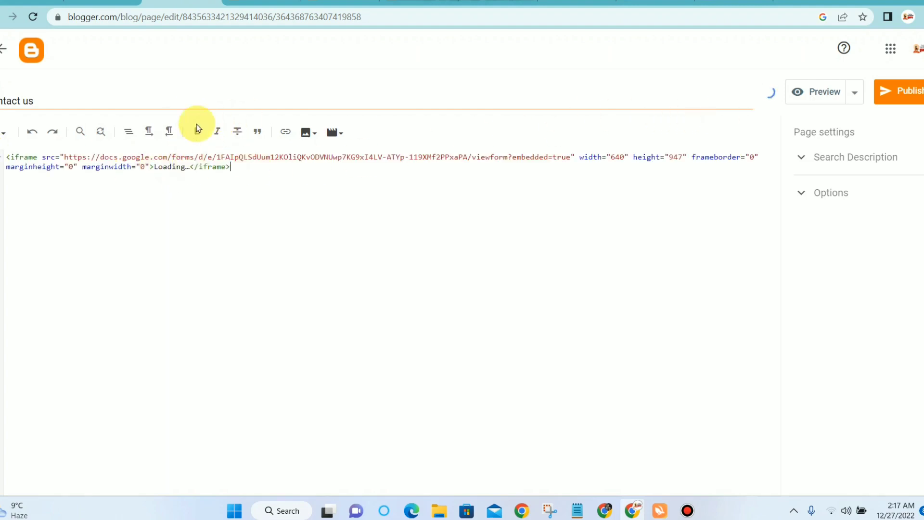
Step: Return the Contact us page to Compose view and publish it to the blog
{"action": "left_click", "coordinate": [4, 132]}
{"action": "left_click", "coordinate": [8, 168]}
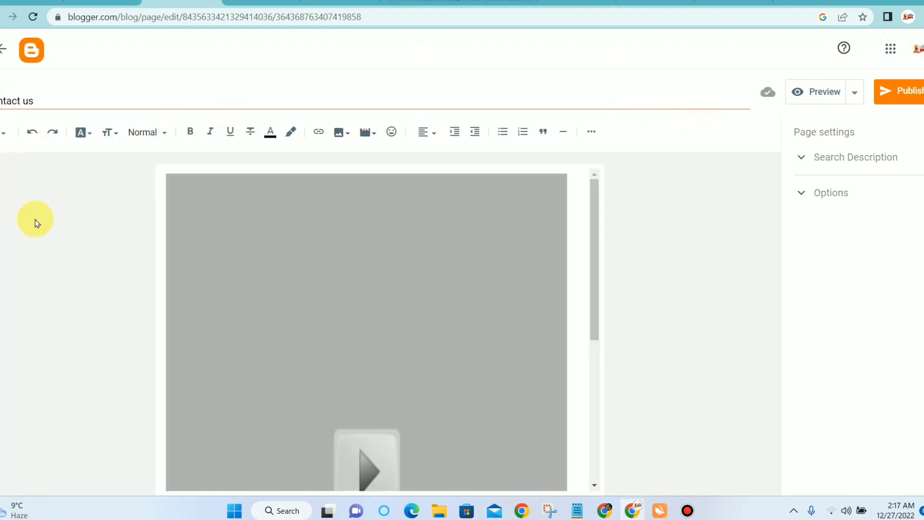
{"action": "scroll", "coordinate": [287, 305], "scroll_direction": "down", "scroll_amount": 5}
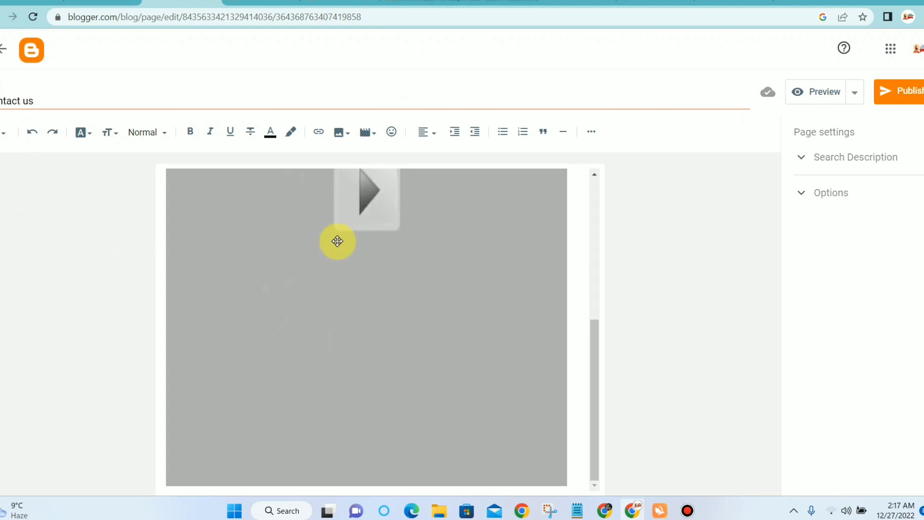
{"action": "scroll", "coordinate": [344, 255], "scroll_direction": "up", "scroll_amount": 5}
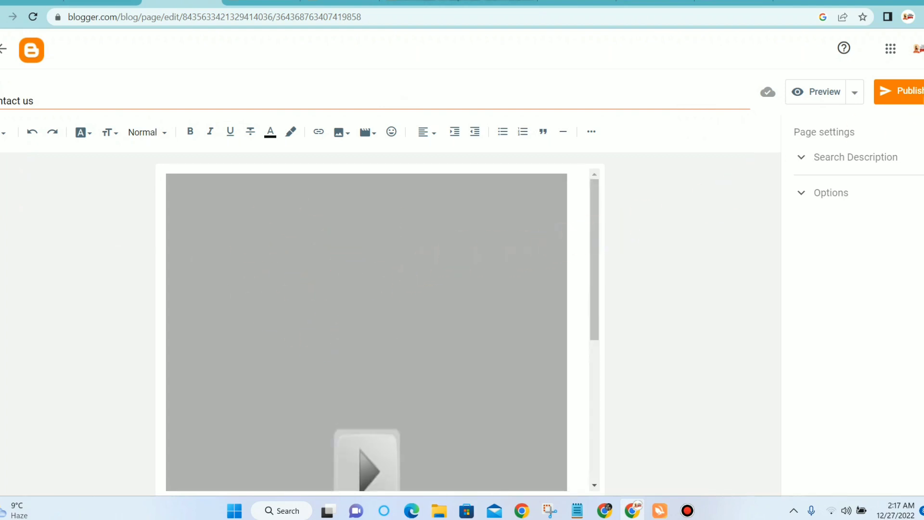
{"action": "left_click", "coordinate": [896, 91]}
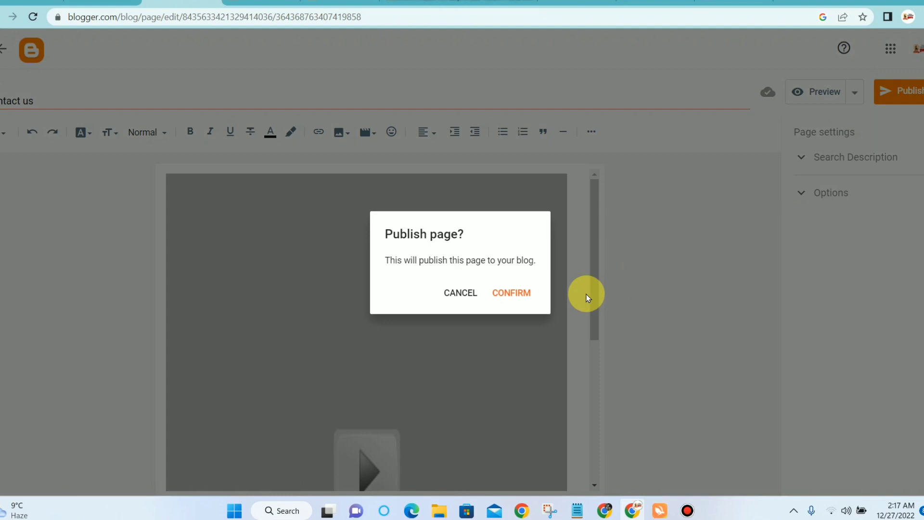
{"action": "left_click", "coordinate": [521, 292]}
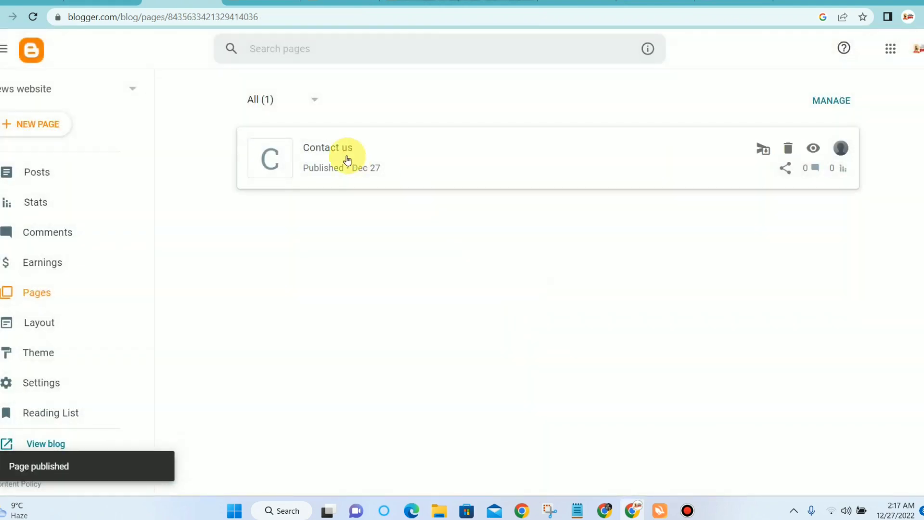
Step: View the published Contact us page, dismiss the autosave notice, and examine the embedded form's fields from title to submit button
{"action": "left_click", "coordinate": [813, 145]}
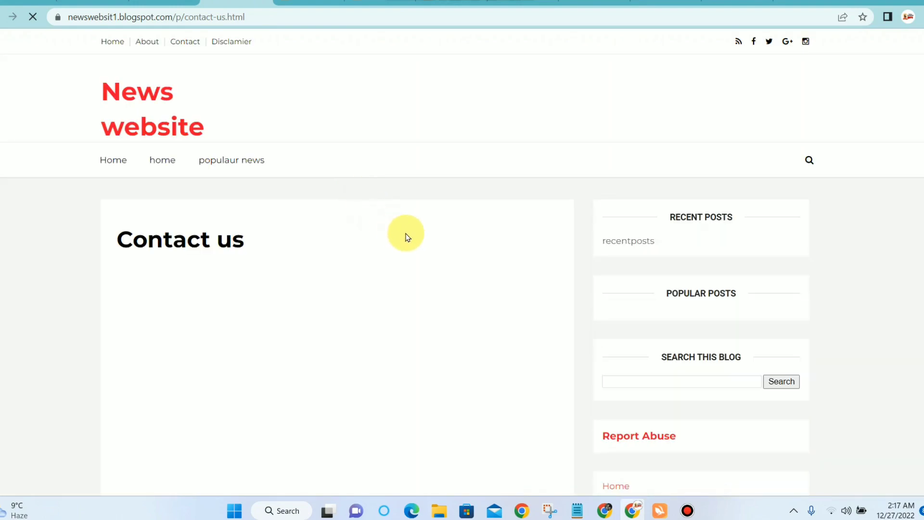
{"action": "scroll", "coordinate": [409, 235], "scroll_direction": "down", "scroll_amount": 5}
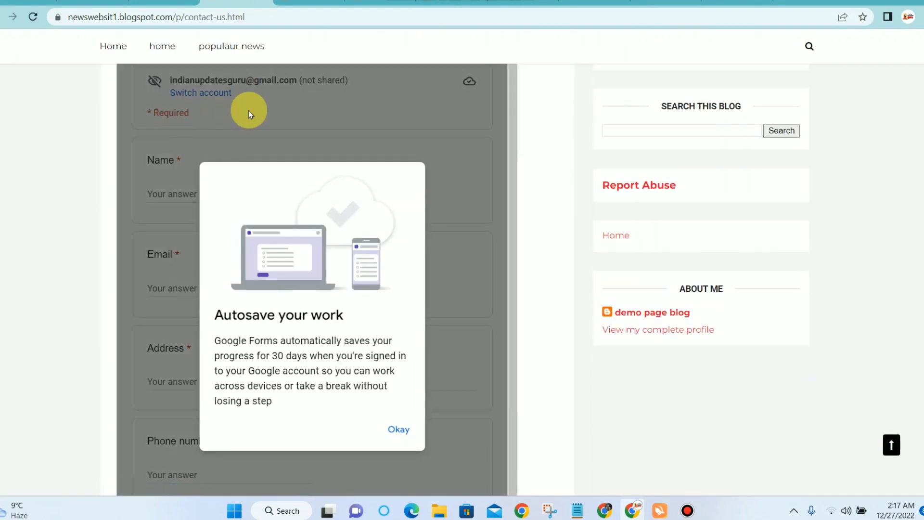
{"action": "left_click", "coordinate": [402, 429]}
{"action": "scroll", "coordinate": [295, 202], "scroll_direction": "up", "scroll_amount": 4}
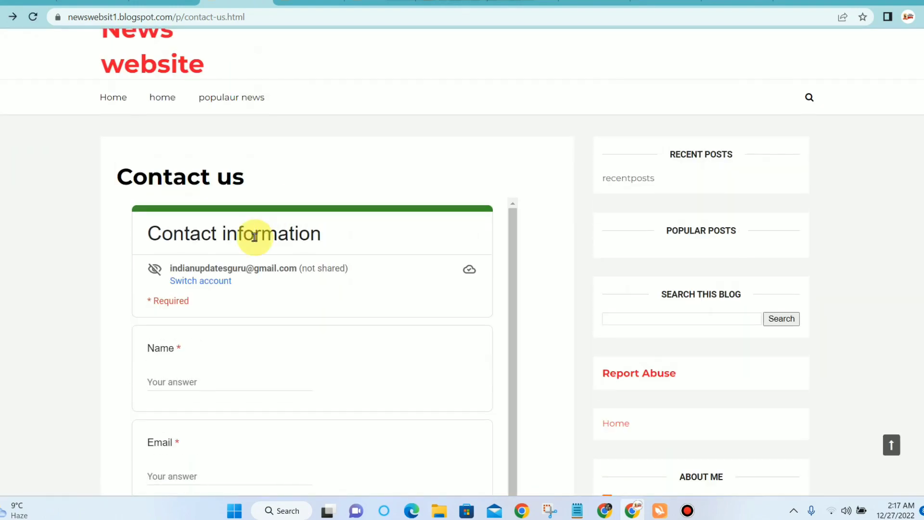
{"action": "scroll", "coordinate": [237, 269], "scroll_direction": "down", "scroll_amount": 3}
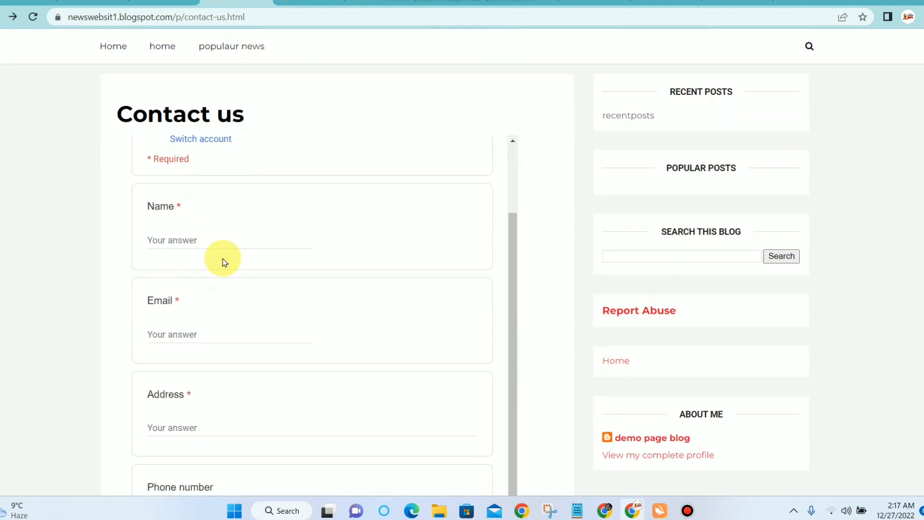
{"action": "scroll", "coordinate": [238, 254], "scroll_direction": "down", "scroll_amount": 6}
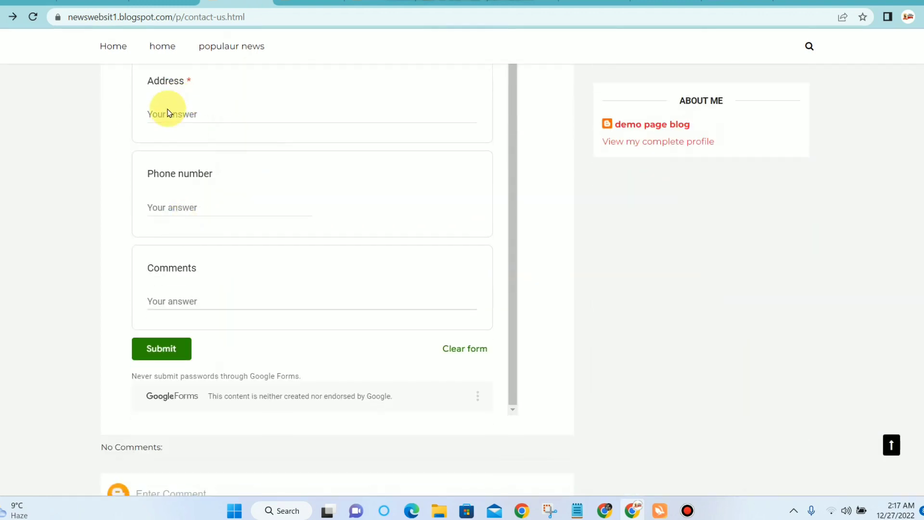
{"action": "scroll", "coordinate": [174, 340], "scroll_direction": "up", "scroll_amount": 2}
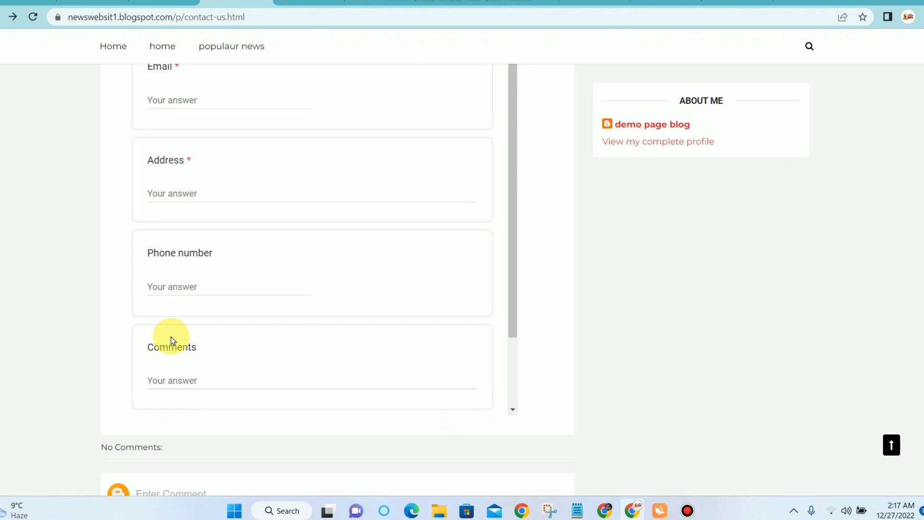
{"action": "scroll", "coordinate": [218, 332], "scroll_direction": "up", "scroll_amount": 8}
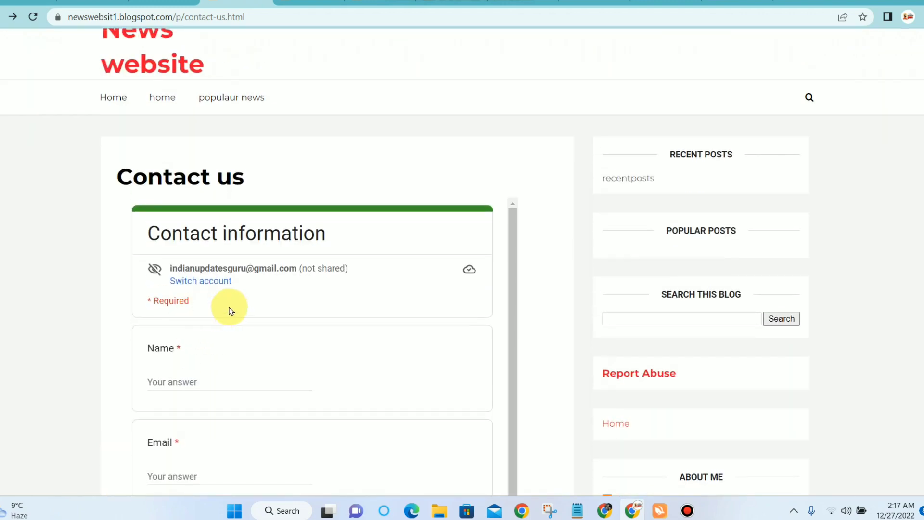
{"action": "scroll", "coordinate": [229, 308], "scroll_direction": "down", "scroll_amount": 1}
{"action": "scroll", "coordinate": [262, 299], "scroll_direction": "down", "scroll_amount": 3}
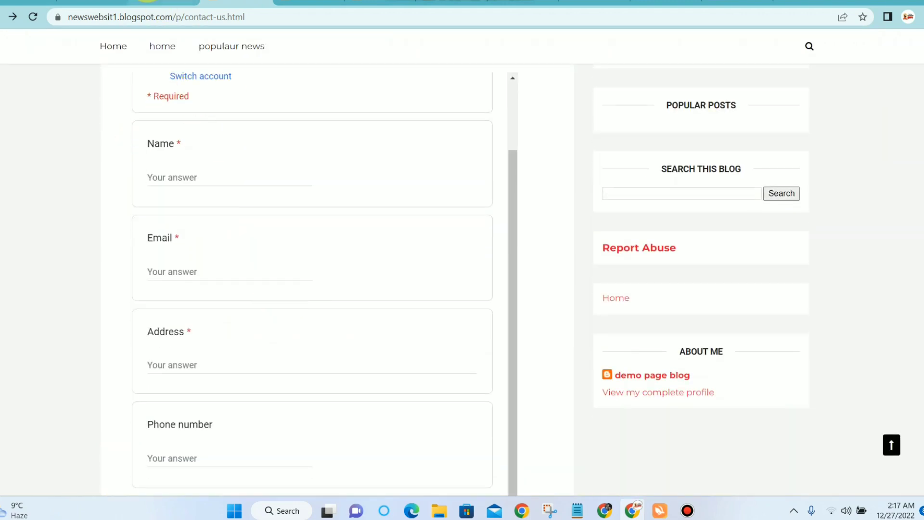
Step: Create another Blogger page titled "About Us"
{"action": "left_click", "coordinate": [145, 2]}
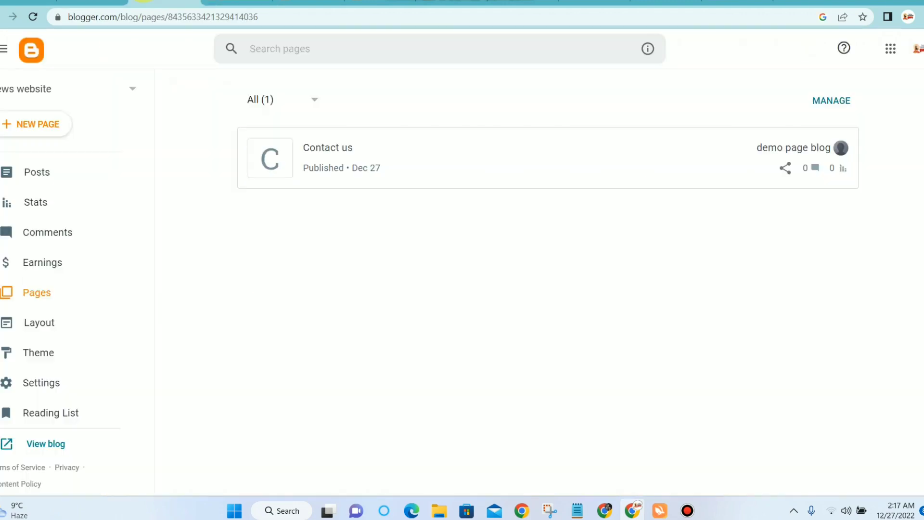
{"action": "left_click", "coordinate": [34, 126]}
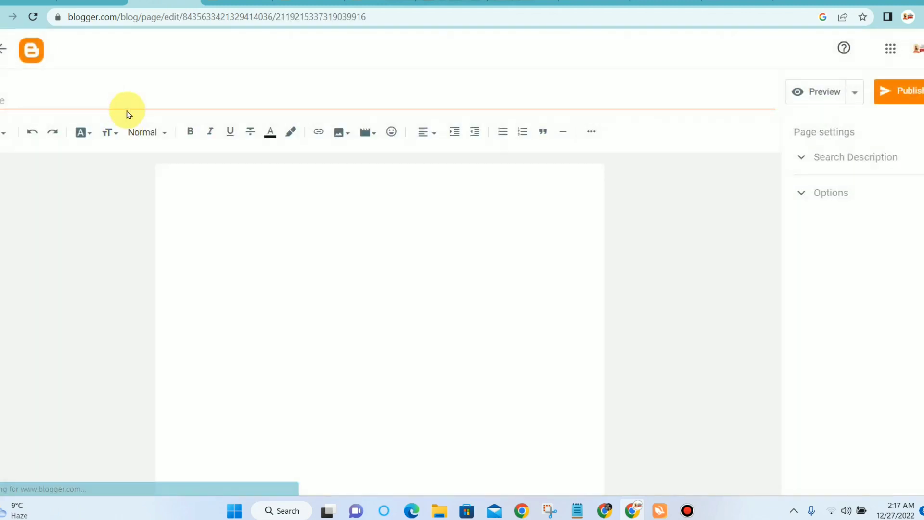
{"action": "left_click", "coordinate": [116, 99]}
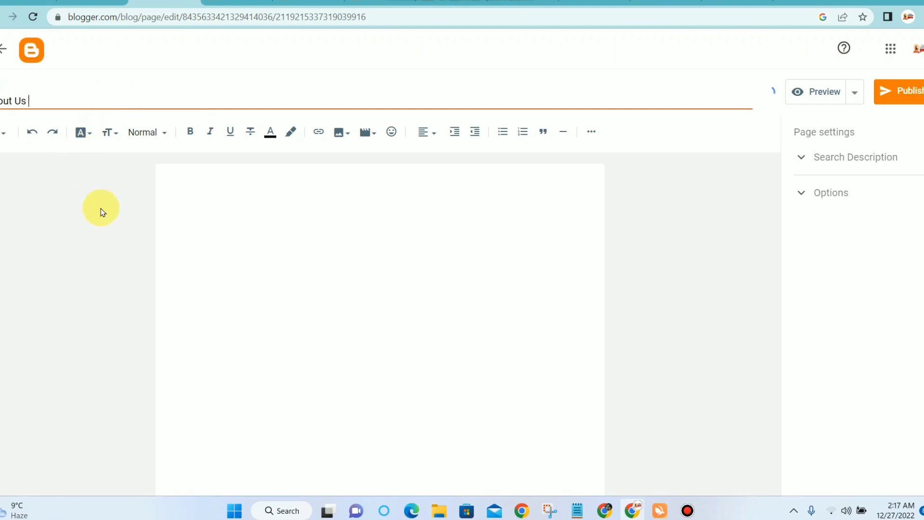
{"action": "left_click", "coordinate": [216, 188]}
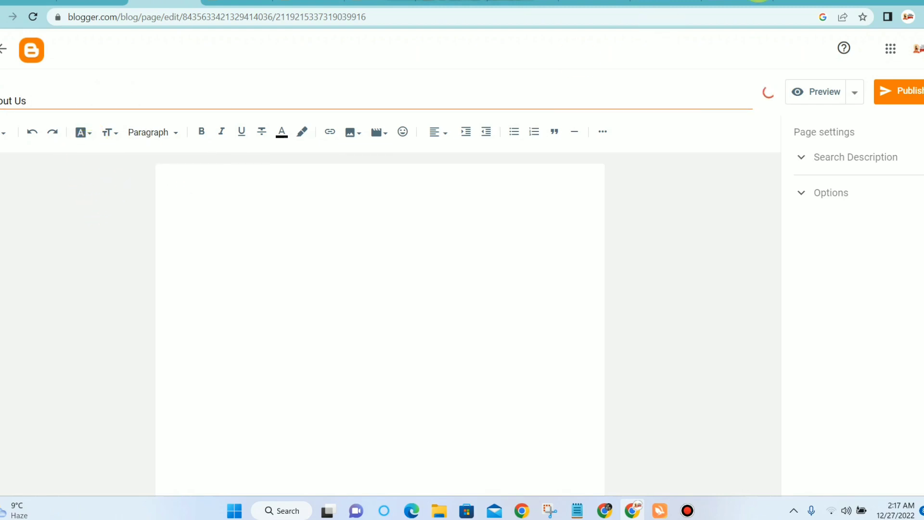
Step: Search Google for "about us page generator" and open the About Us Page Generator Tool site
{"action": "left_click", "coordinate": [794, 1]}
{"action": "left_click", "coordinate": [426, 242]}
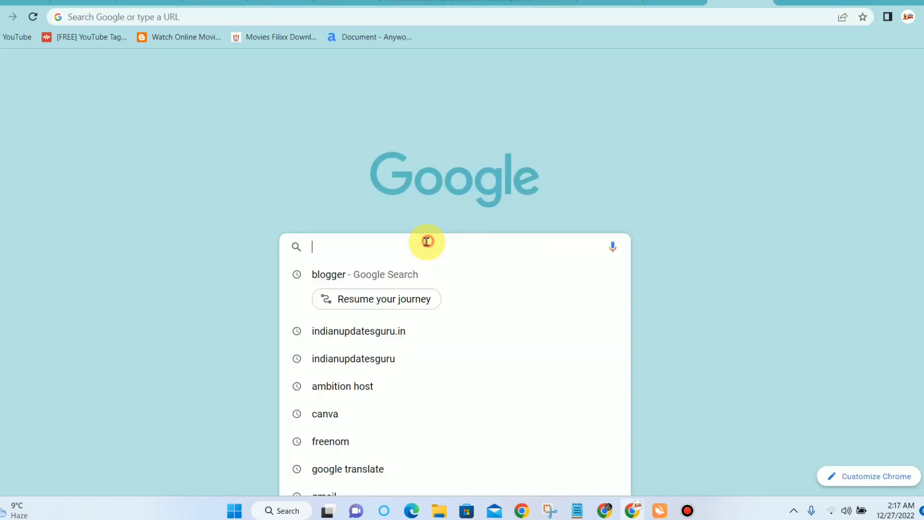
{"action": "type", "text": "ab"}
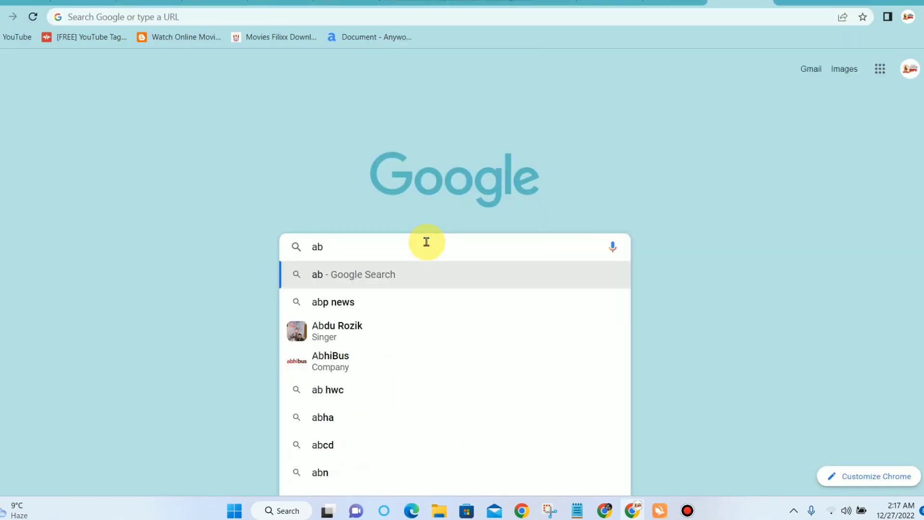
{"action": "type", "text": "out u"}
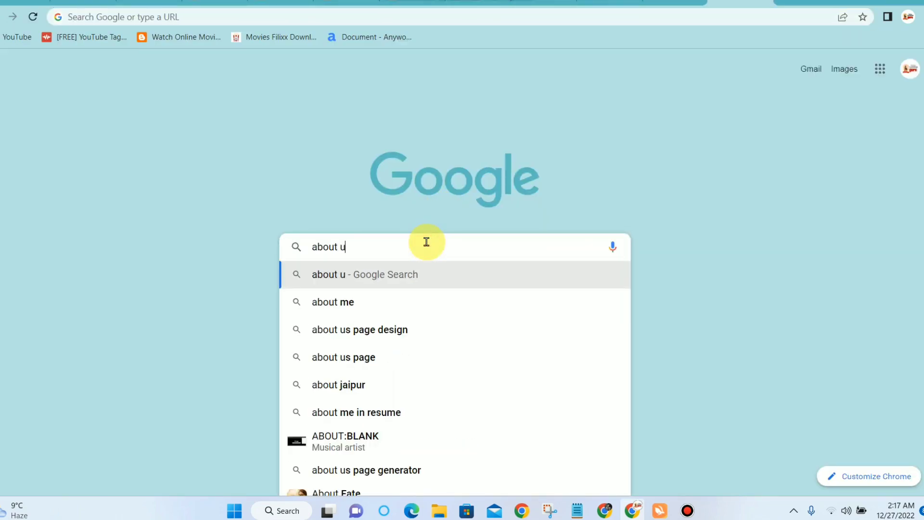
{"action": "type", "text": "s page"}
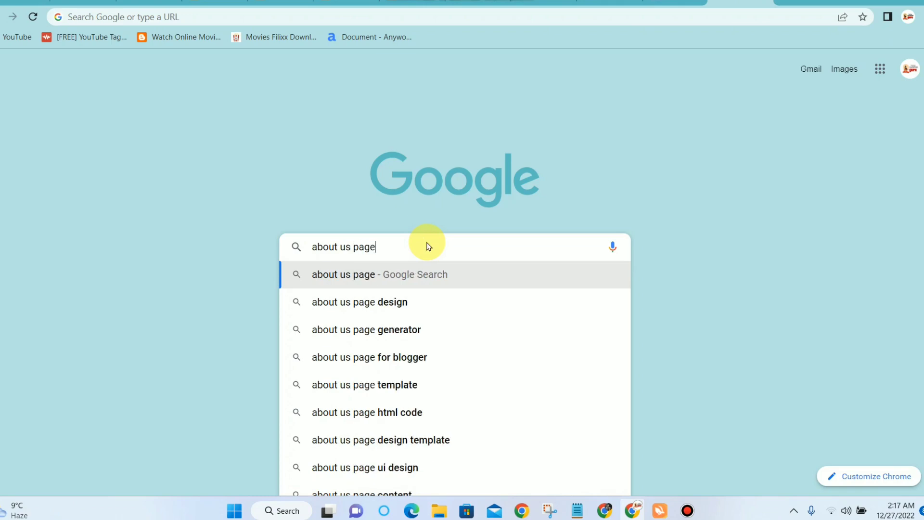
{"action": "left_click", "coordinate": [392, 328]}
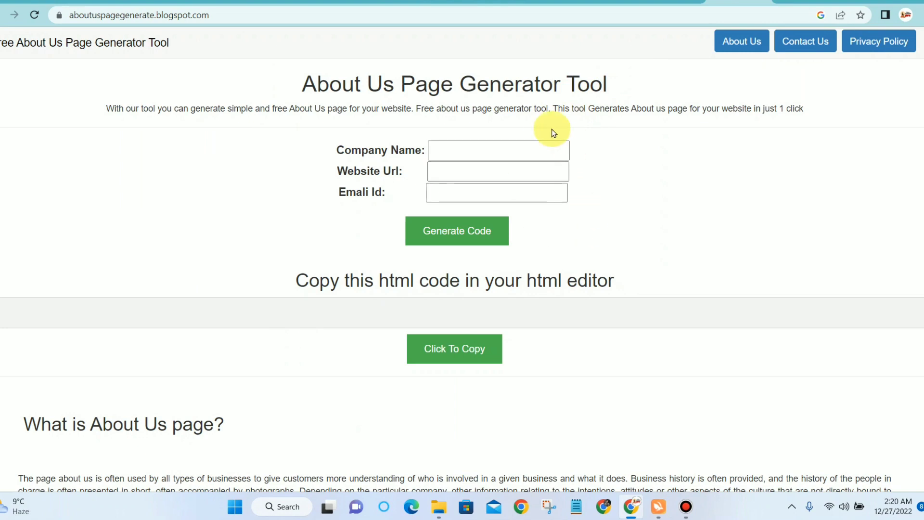
{"action": "left_click", "coordinate": [464, 149]}
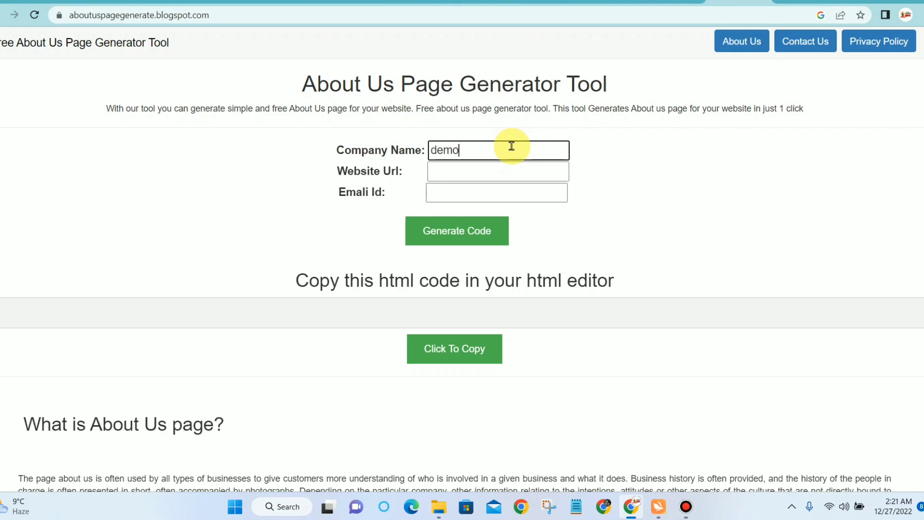
{"action": "left_click", "coordinate": [510, 172]}
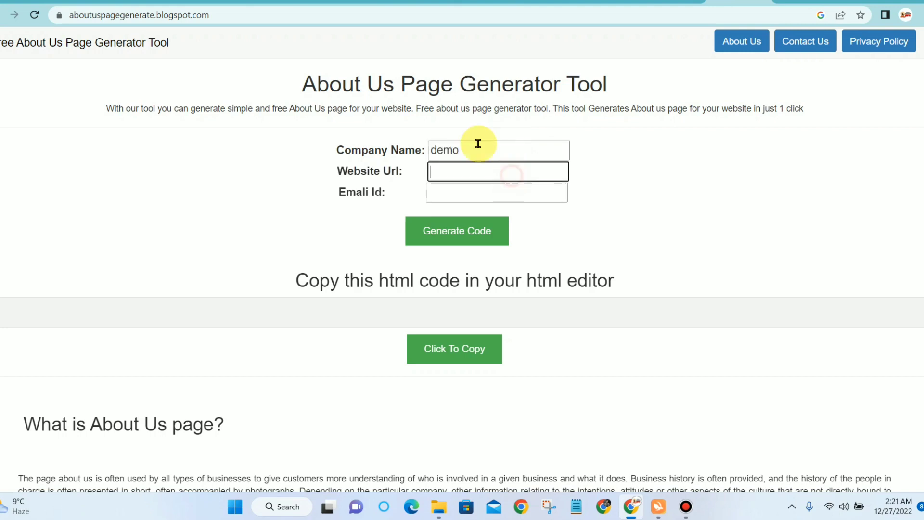
{"action": "left_click", "coordinate": [285, 3]}
{"action": "left_click", "coordinate": [252, 10]}
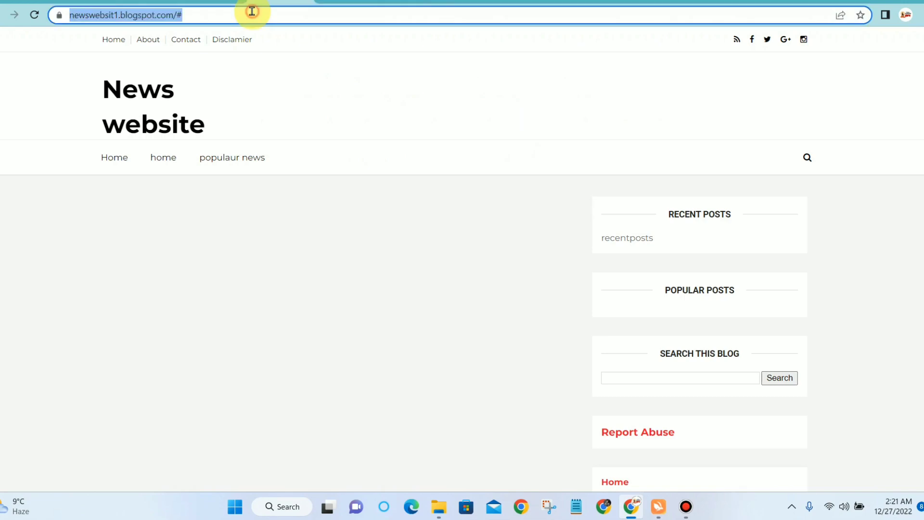
{"action": "right_click", "coordinate": [252, 11]}
{"action": "scroll", "coordinate": [93, 72], "scroll_direction": "down", "scroll_amount": 5}
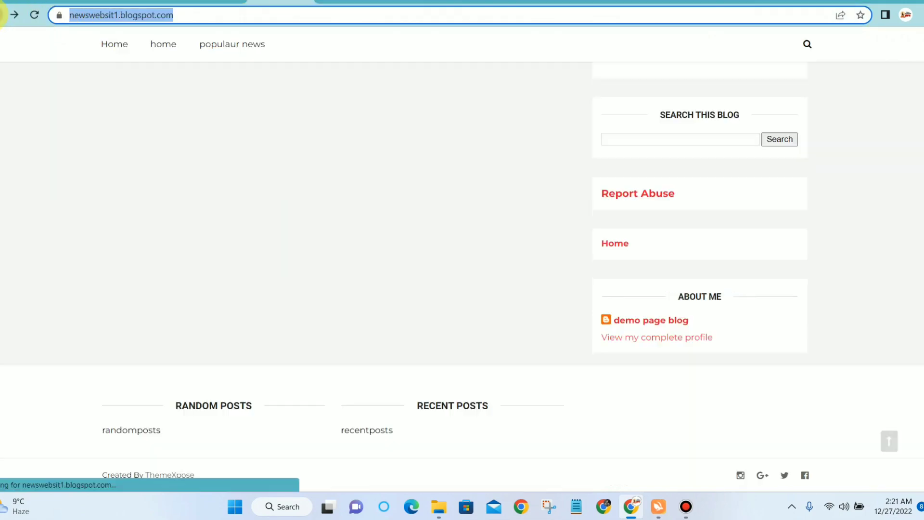
{"action": "left_click", "coordinate": [114, 42]}
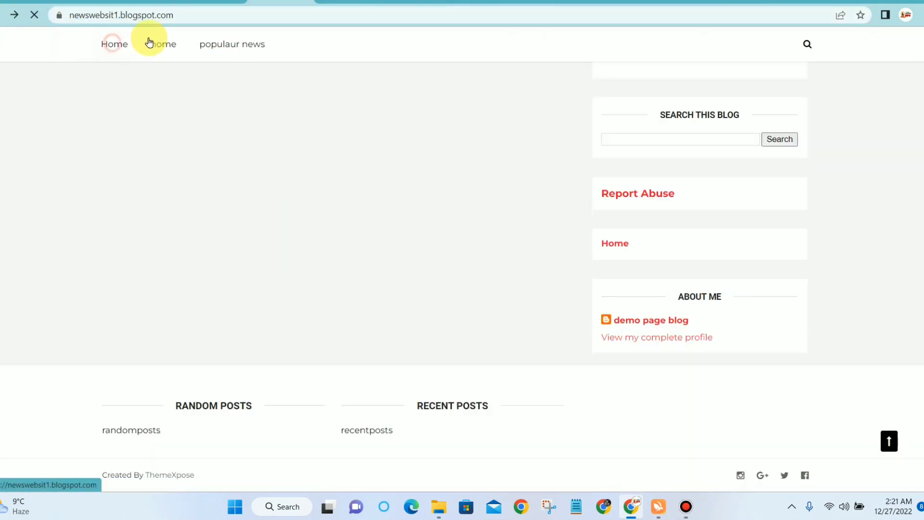
{"action": "left_click", "coordinate": [215, 13]}
{"action": "right_click", "coordinate": [215, 12]}
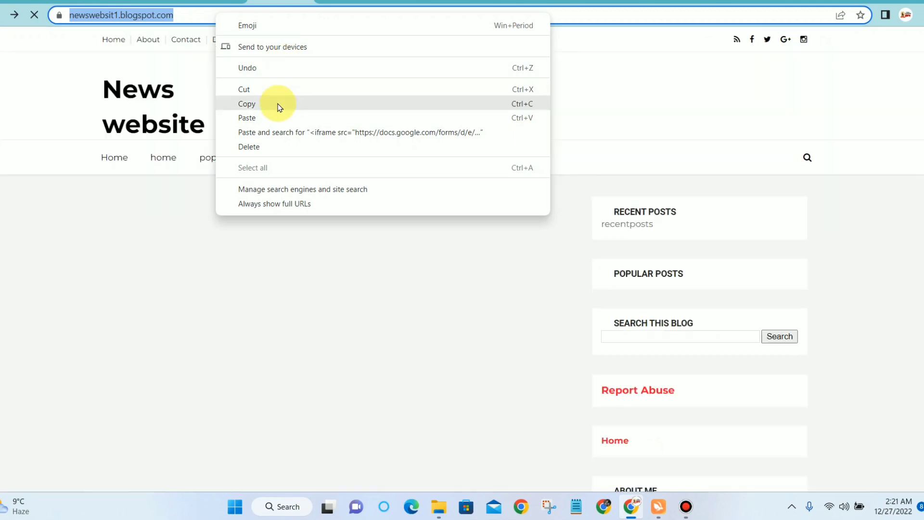
{"action": "left_click", "coordinate": [276, 104]}
{"action": "left_click", "coordinate": [729, 5]}
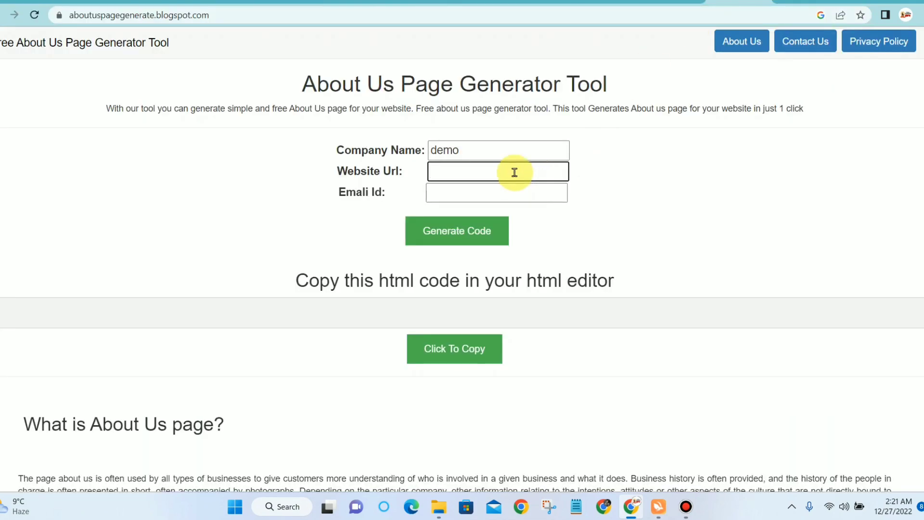
{"action": "key", "text": "ctrl+v"}
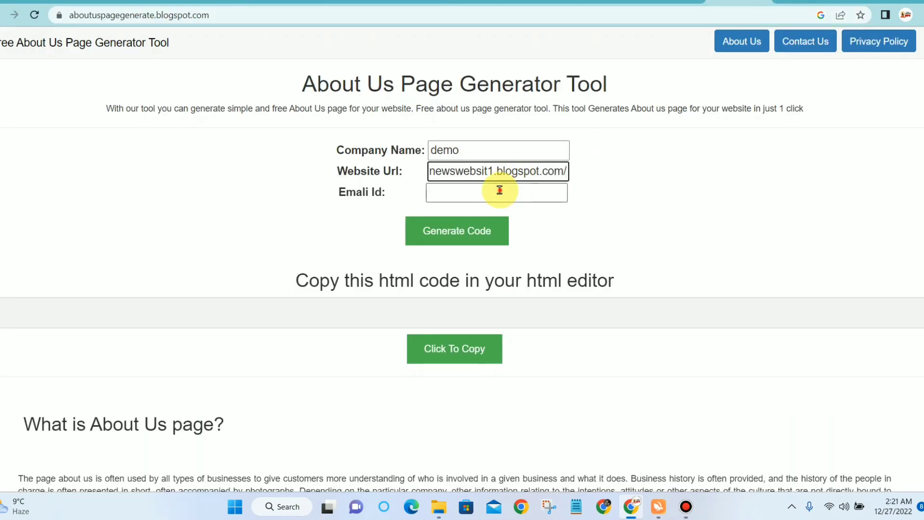
Step: Enter the contact e-mail in the generator form, generate the About Us code, and copy the resulting HTML
{"action": "left_click", "coordinate": [498, 190]}
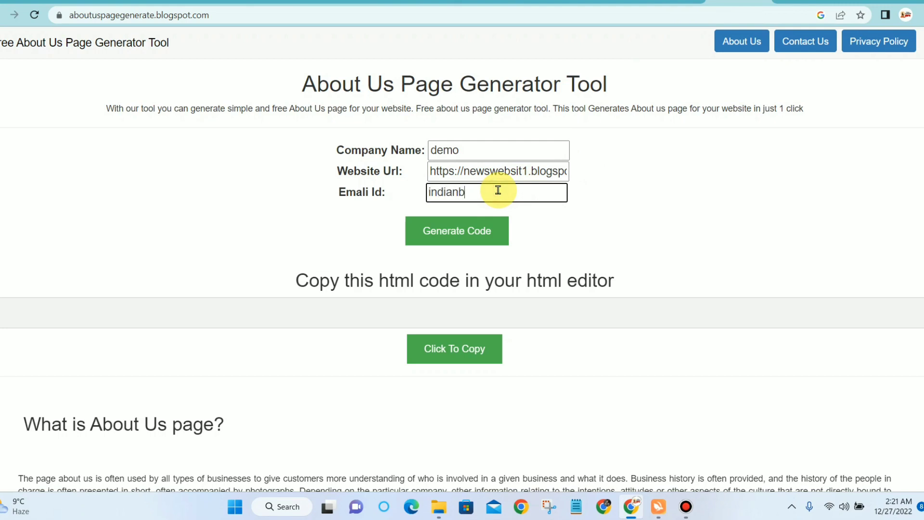
{"action": "left_click", "coordinate": [489, 231]}
{"action": "scroll", "coordinate": [268, 192], "scroll_direction": "down", "scroll_amount": 4}
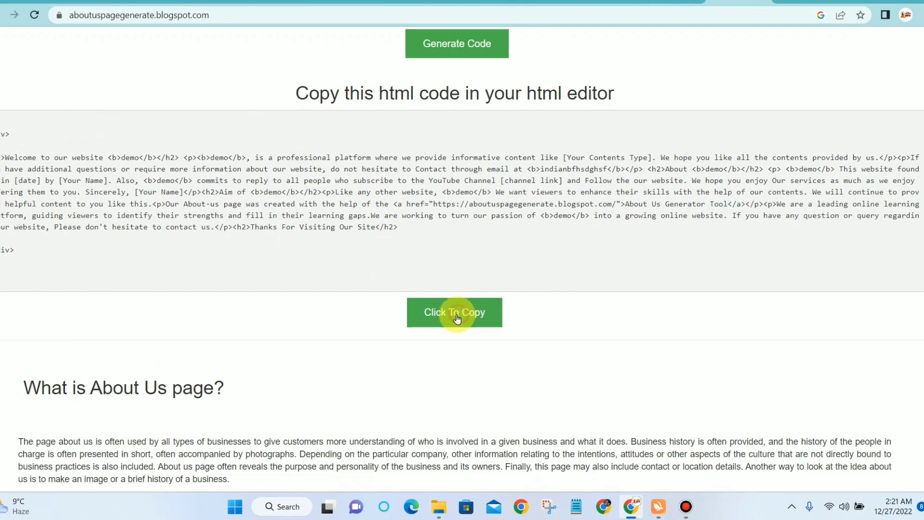
{"action": "left_click_drag", "start_coordinate": [419, 227], "coordinate": [2, 152]}
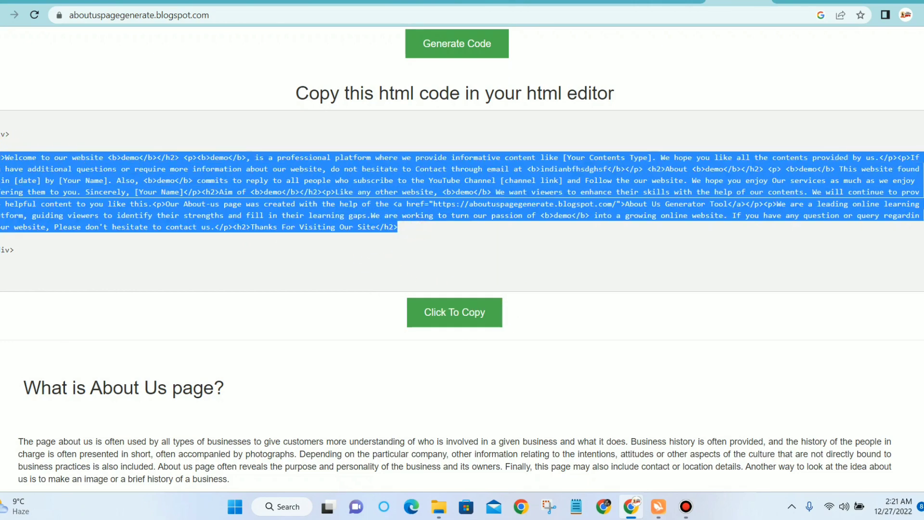
{"action": "left_click", "coordinate": [469, 313]}
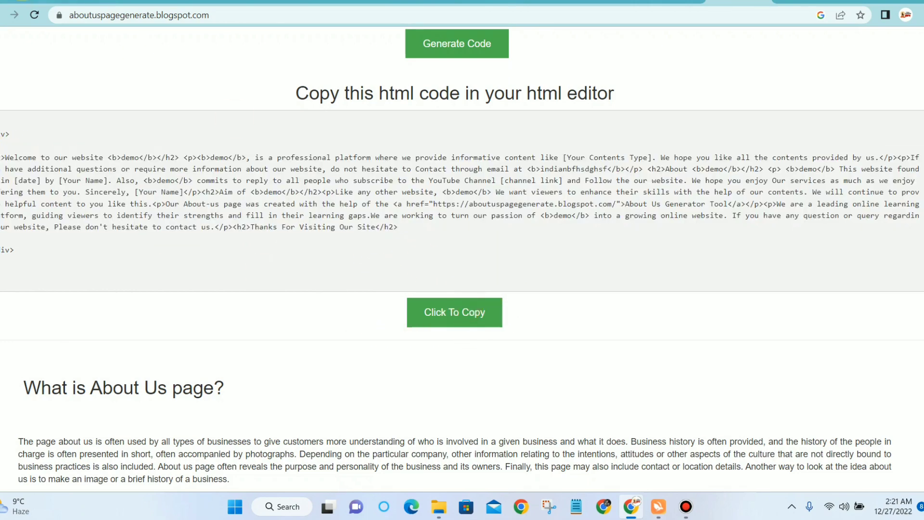
Step: Replace the About Us page's placeholder HTML in Blogger with the copied generator code and publish the page
{"action": "left_click", "coordinate": [148, 1]}
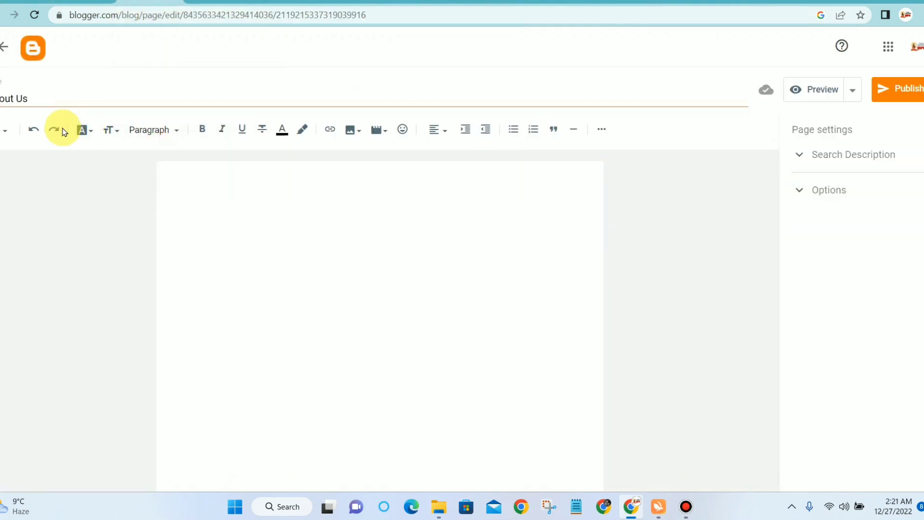
{"action": "left_click", "coordinate": [2, 129]}
{"action": "left_click", "coordinate": [22, 108]}
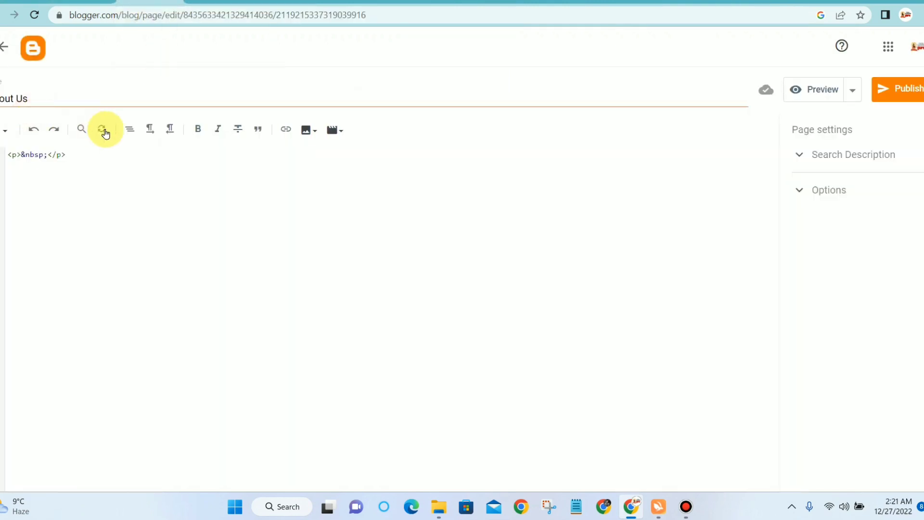
{"action": "left_click_drag", "start_coordinate": [103, 157], "coordinate": [2, 140]}
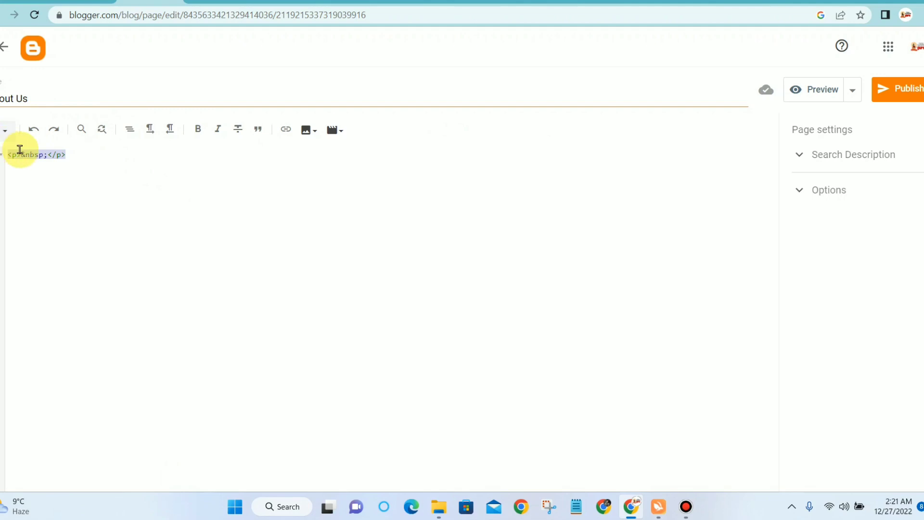
{"action": "key", "text": "ctrl+v"}
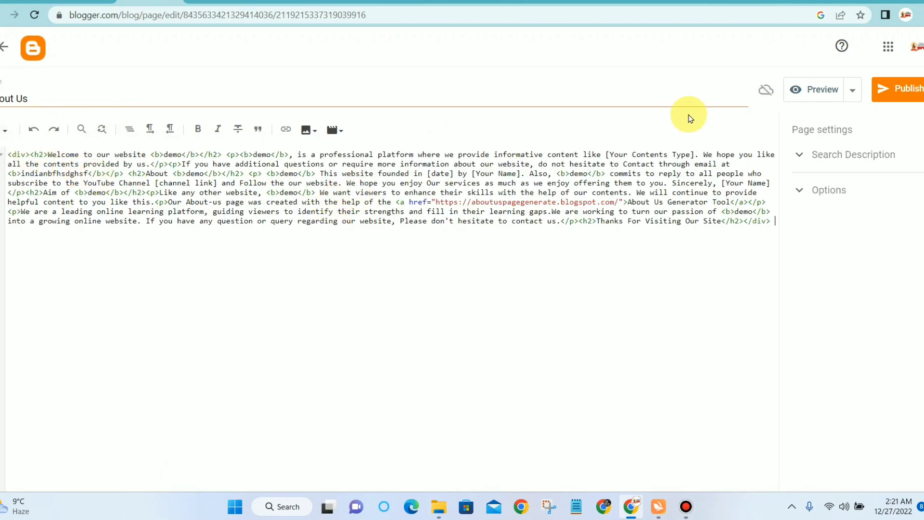
{"action": "left_click", "coordinate": [896, 88]}
{"action": "left_click", "coordinate": [524, 288]}
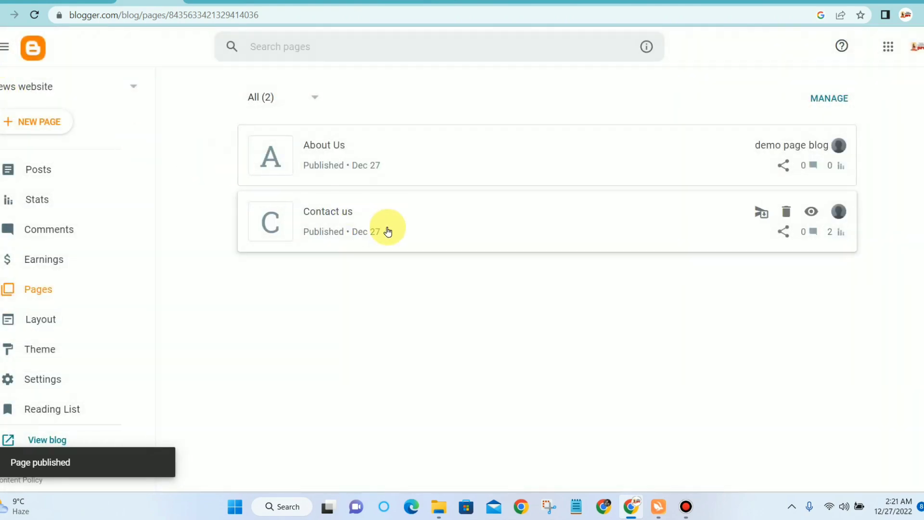
Step: View the published About Us page and examine its generated text from the welcome heading to the closing line
{"action": "left_click", "coordinate": [812, 147]}
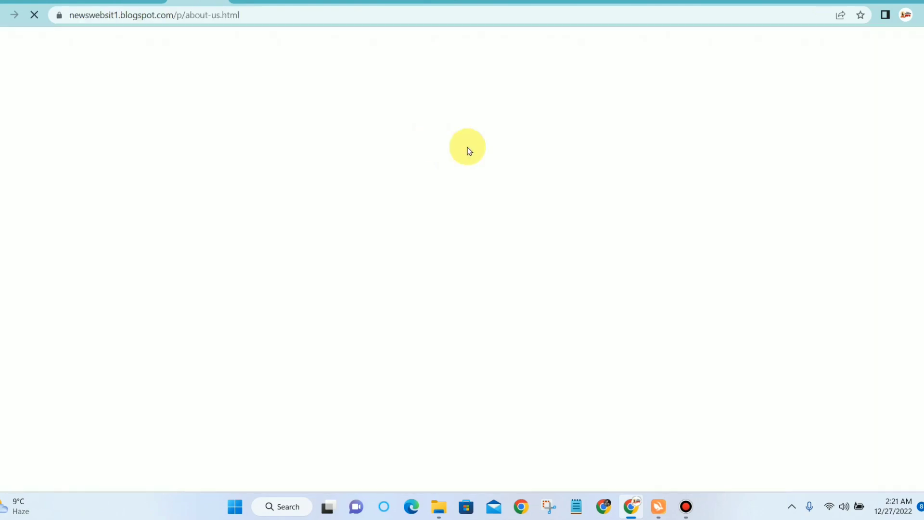
{"action": "scroll", "coordinate": [448, 192], "scroll_direction": "down", "scroll_amount": 2}
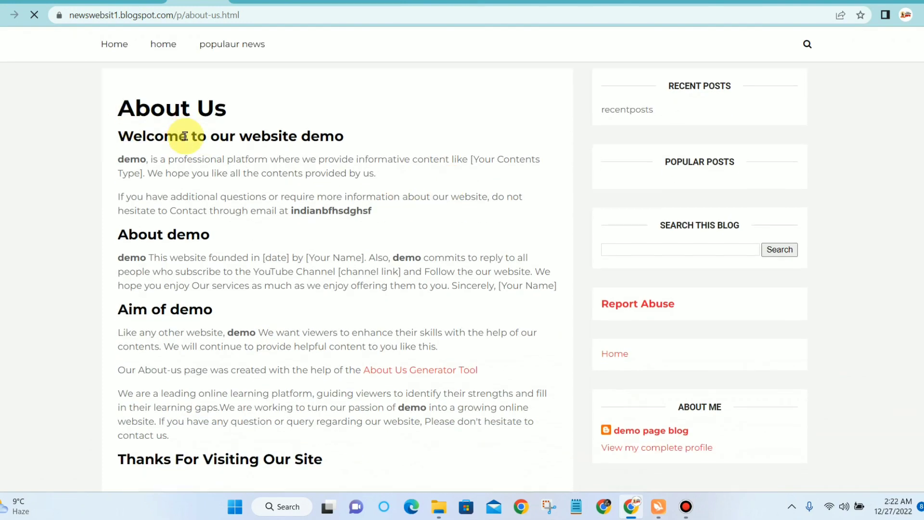
{"action": "scroll", "coordinate": [181, 135], "scroll_direction": "down", "scroll_amount": 1}
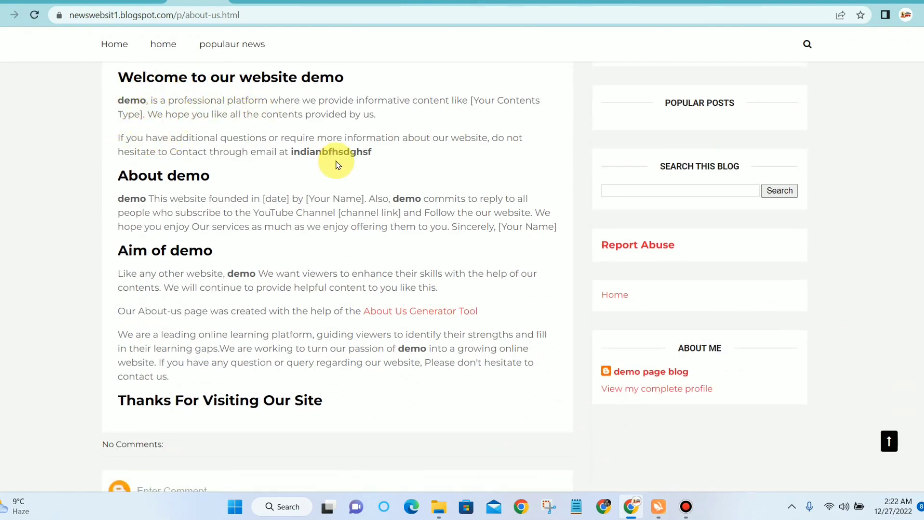
{"action": "scroll", "coordinate": [279, 173], "scroll_direction": "down", "scroll_amount": 1}
{"action": "scroll", "coordinate": [251, 180], "scroll_direction": "down", "scroll_amount": 1}
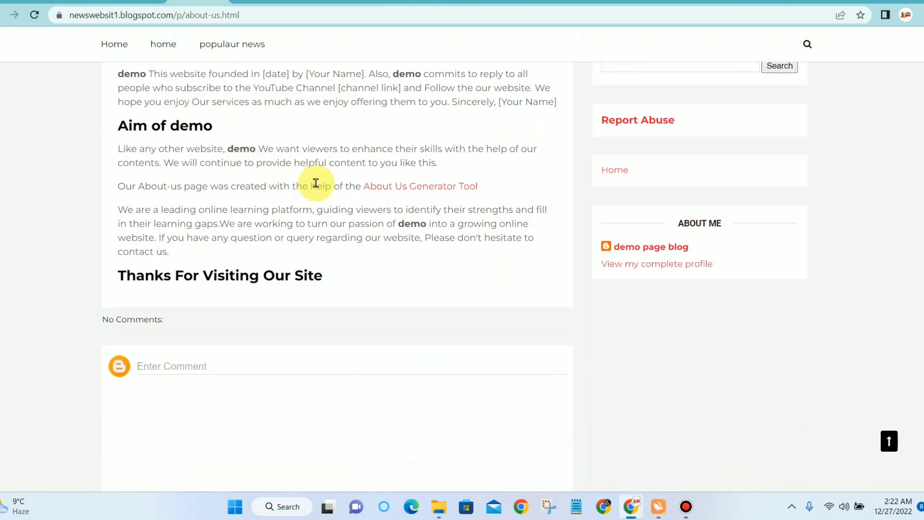
{"action": "scroll", "coordinate": [283, 188], "scroll_direction": "up", "scroll_amount": 4}
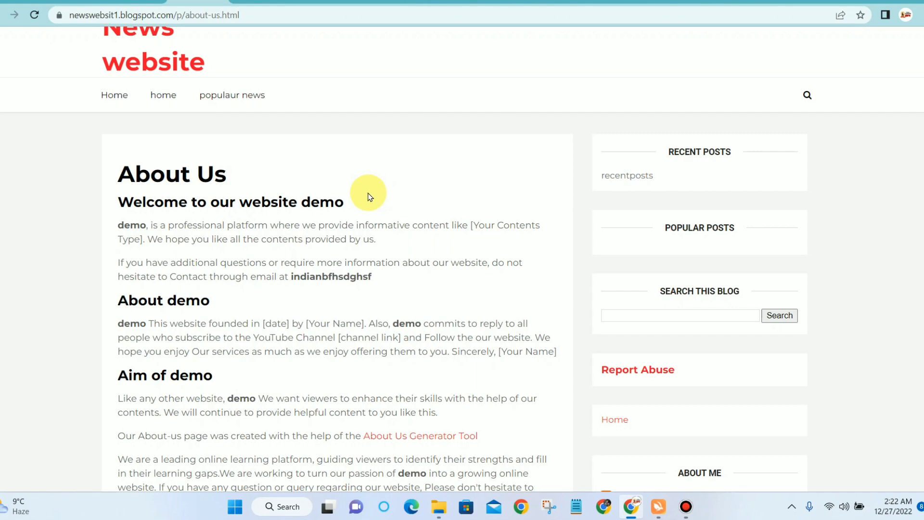
{"action": "scroll", "coordinate": [369, 195], "scroll_direction": "down", "scroll_amount": 3}
{"action": "scroll", "coordinate": [369, 197], "scroll_direction": "down", "scroll_amount": 1}
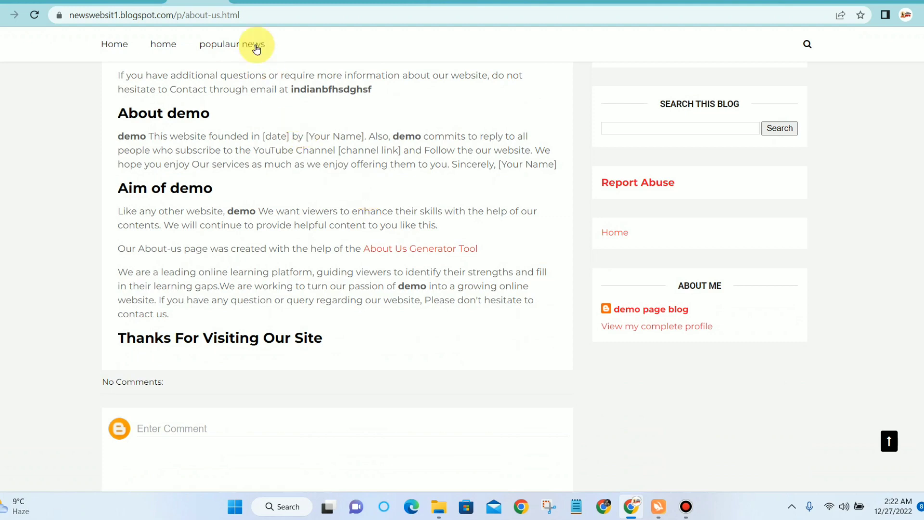
Step: Create another Blogger page titled "Privacy policy"
{"action": "left_click", "coordinate": [240, 6]}
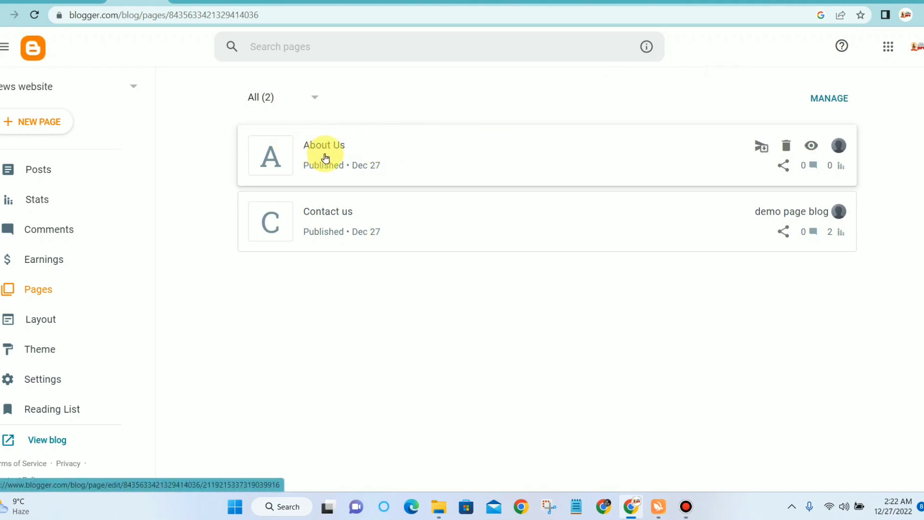
{"action": "left_click", "coordinate": [57, 124]}
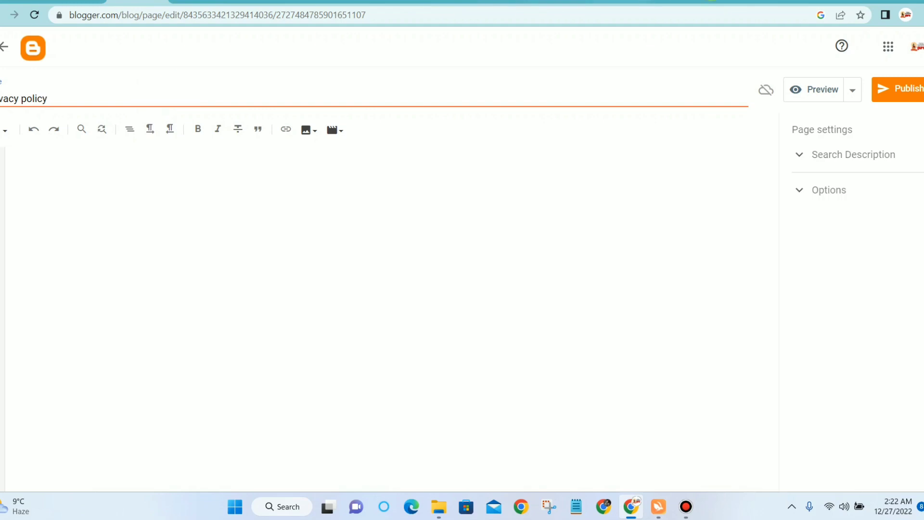
Step: Search Google for "privacy policy generator" in a new browser tab
{"action": "left_click", "coordinate": [792, 0]}
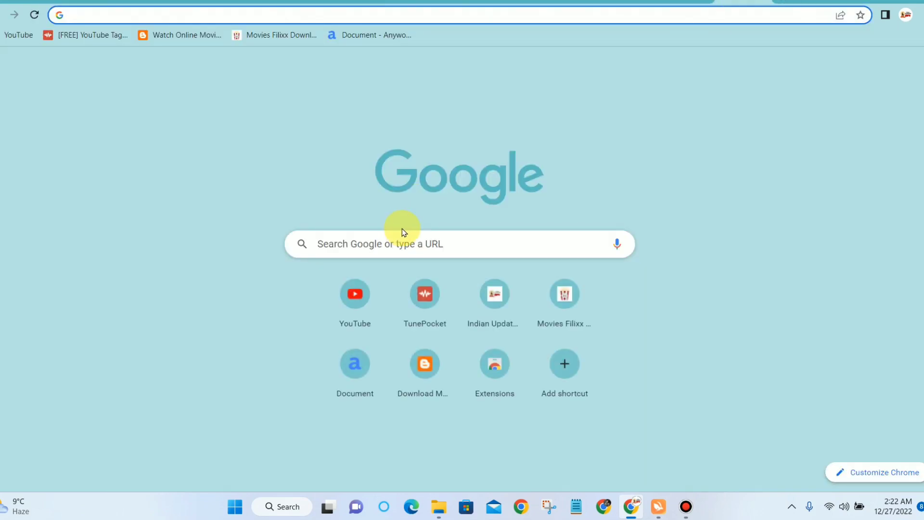
{"action": "left_click", "coordinate": [409, 238]}
{"action": "type", "text": "pri"}
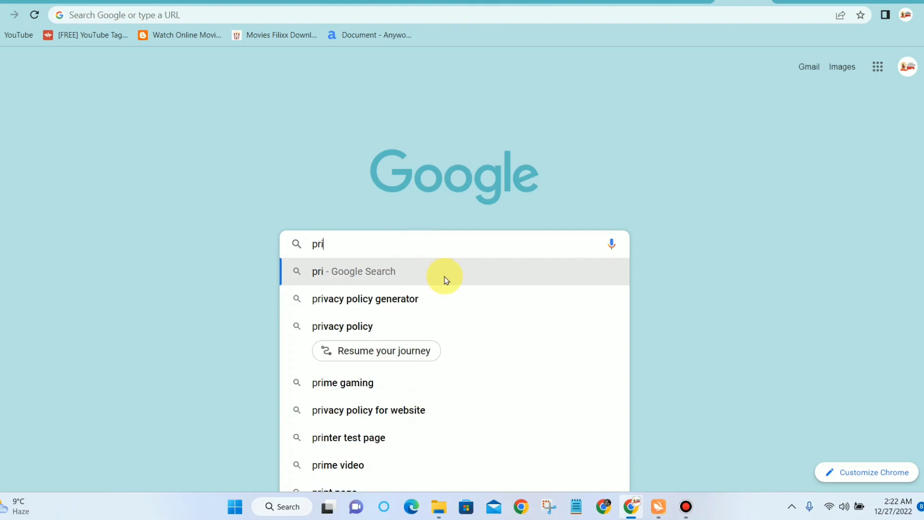
{"action": "left_click", "coordinate": [426, 308]}
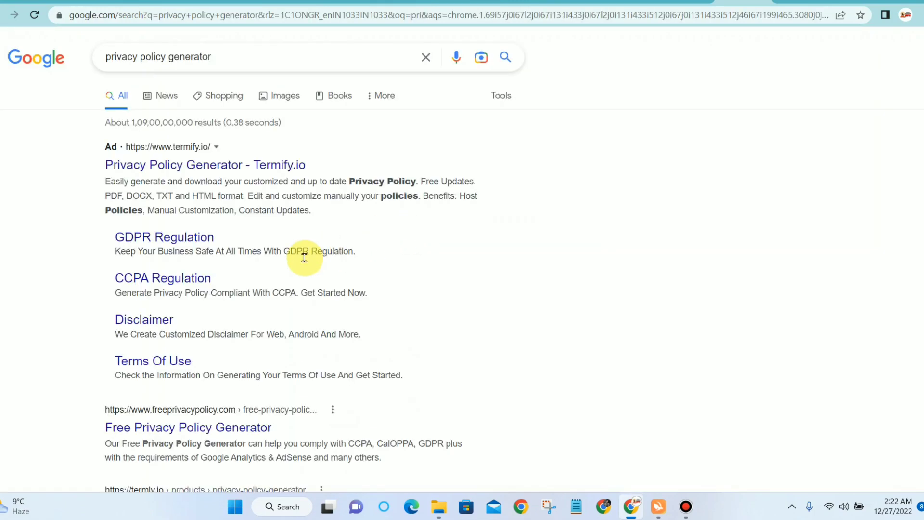
Step: Look at the freeprivacypolicy.com and privacypolicies.com generator sites in turn, returning to the search results after each
{"action": "scroll", "coordinate": [239, 185], "scroll_direction": "down", "scroll_amount": 1}
{"action": "scroll", "coordinate": [219, 310], "scroll_direction": "down", "scroll_amount": 1}
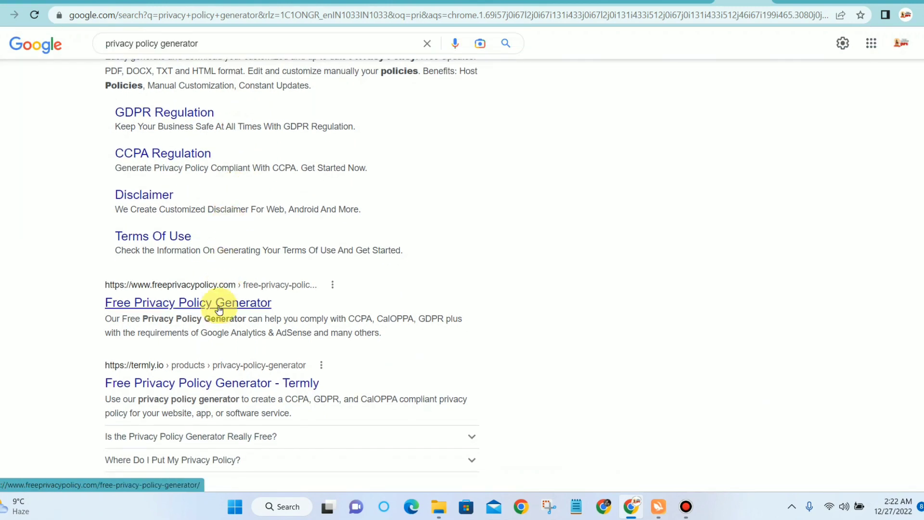
{"action": "left_click", "coordinate": [220, 309]}
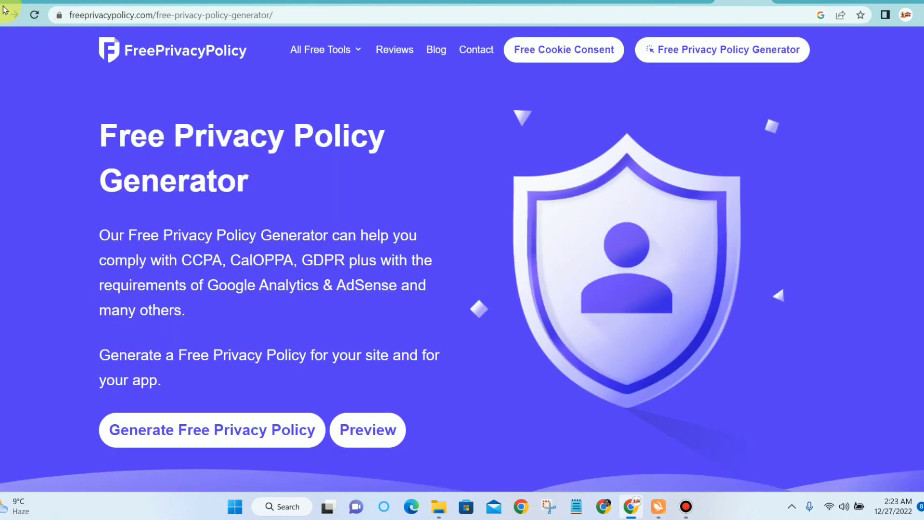
{"action": "left_click", "coordinate": [2, 15]}
{"action": "scroll", "coordinate": [308, 168], "scroll_direction": "down", "scroll_amount": 5}
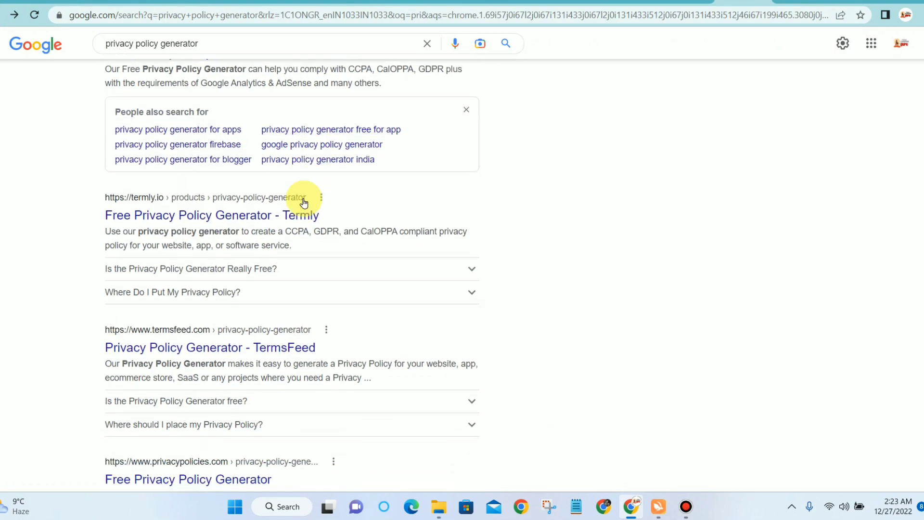
{"action": "scroll", "coordinate": [285, 353], "scroll_direction": "down", "scroll_amount": 3}
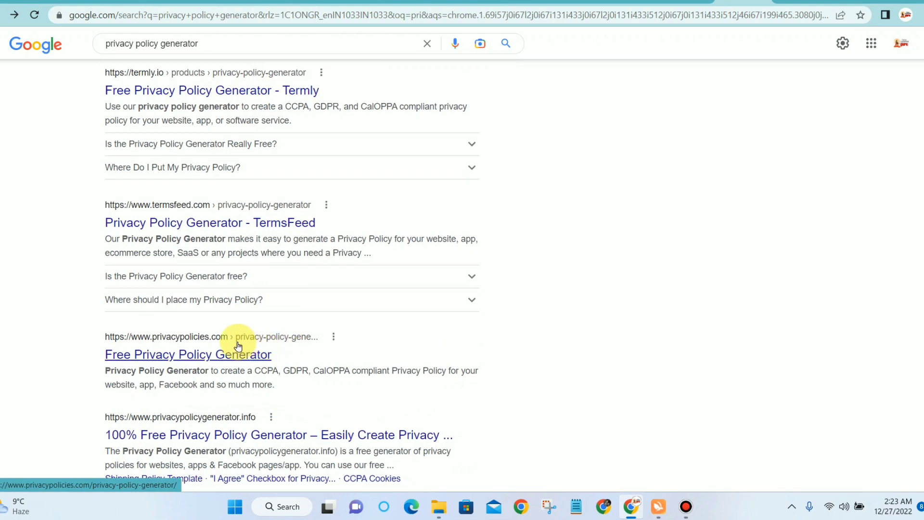
{"action": "left_click", "coordinate": [237, 353]}
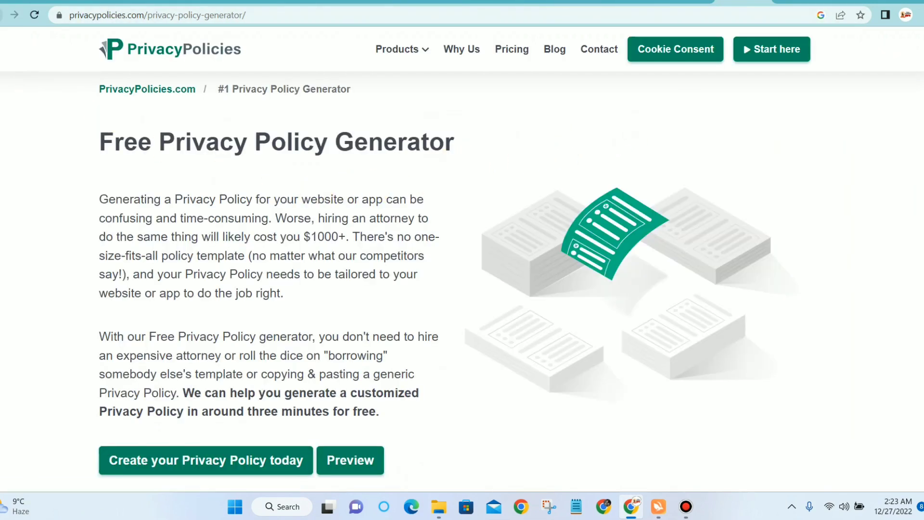
{"action": "left_click", "coordinate": [1, 15]}
Step: Look at the termify.io privacy policy generator from the search results, returning to the results afterward
{"action": "scroll", "coordinate": [246, 130], "scroll_direction": "down", "scroll_amount": 5}
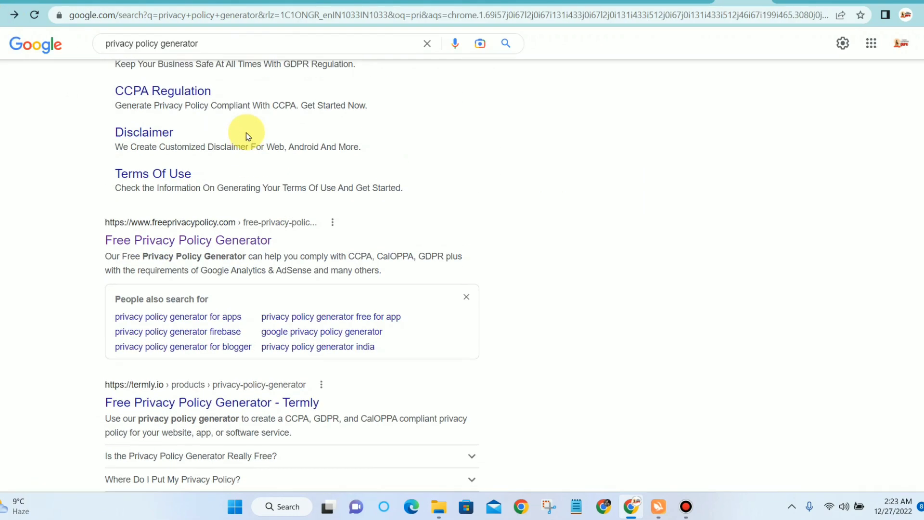
{"action": "scroll", "coordinate": [246, 174], "scroll_direction": "up", "scroll_amount": 5}
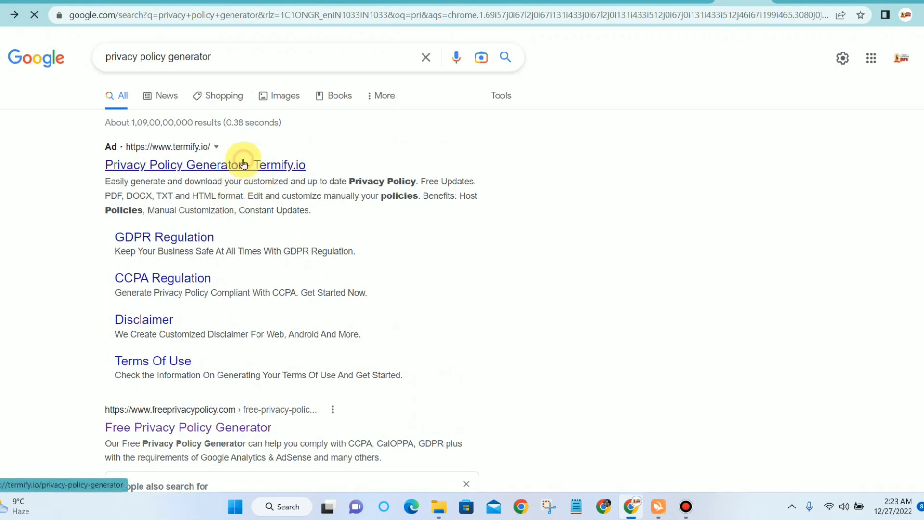
{"action": "left_click", "coordinate": [289, 163]}
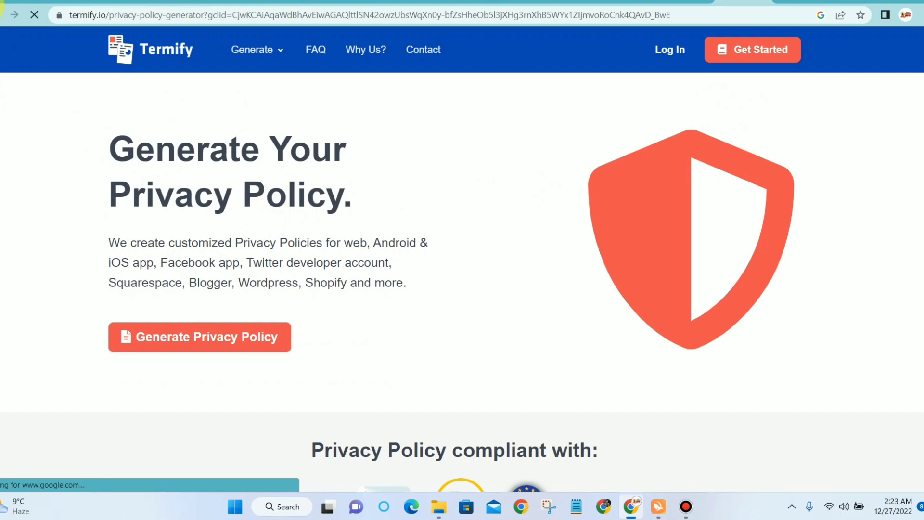
{"action": "key", "text": "alt+Left"}
Step: Open the privacypolicygenerator.info site from the search results
{"action": "scroll", "coordinate": [320, 186], "scroll_direction": "down", "scroll_amount": 10}
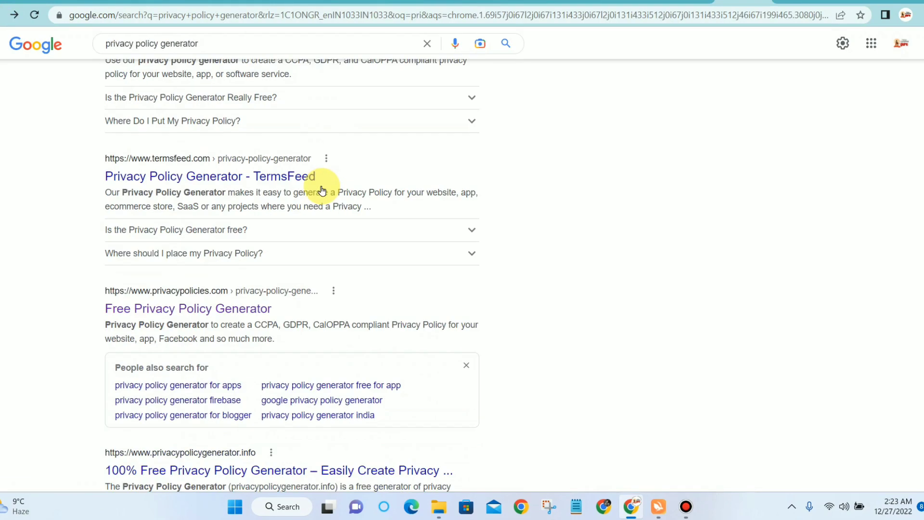
{"action": "scroll", "coordinate": [320, 190], "scroll_direction": "down", "scroll_amount": 4}
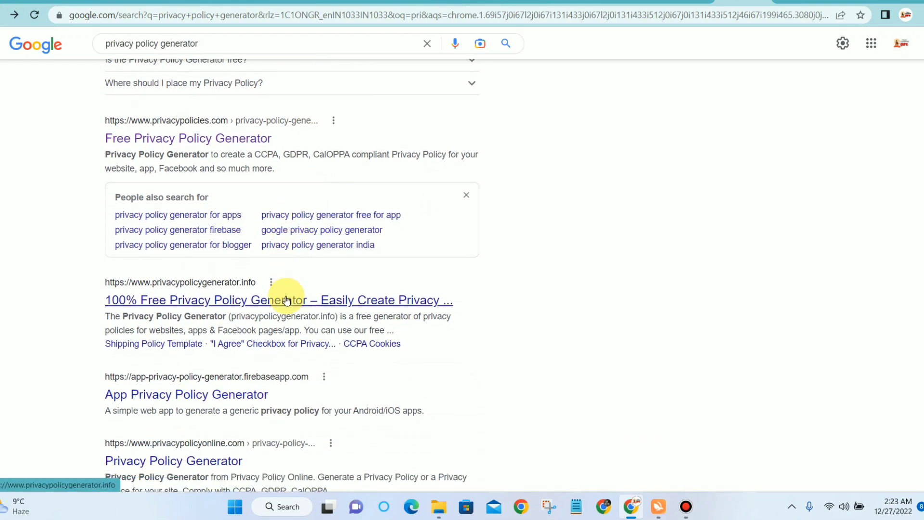
{"action": "left_click", "coordinate": [287, 300]}
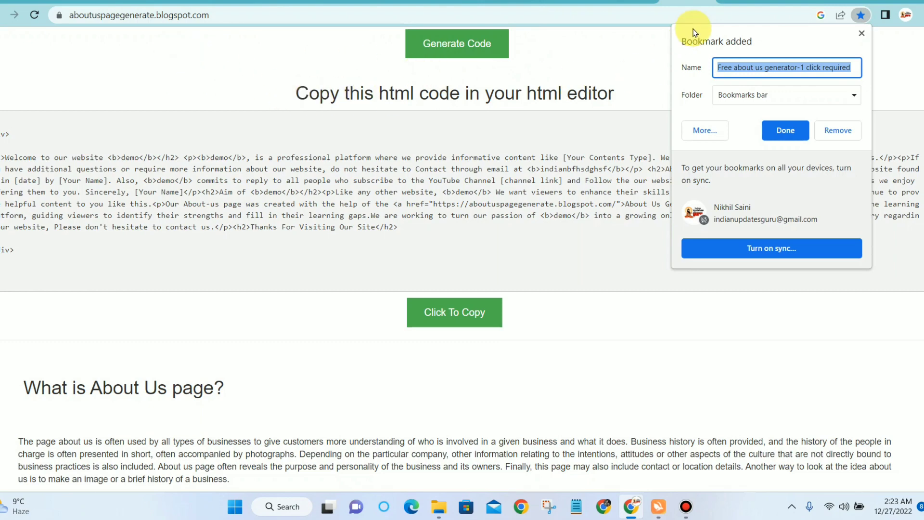
Step: Bookmark the About Us generator page and the privacypolicygenerator.info page in the bookmarks bar
{"action": "left_click", "coordinate": [771, 136]}
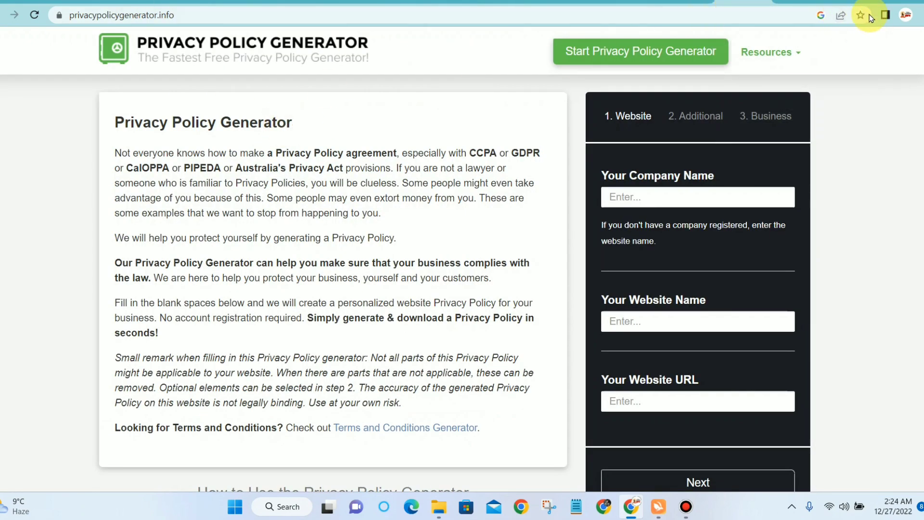
{"action": "left_click", "coordinate": [861, 15]}
{"action": "left_click", "coordinate": [790, 131]}
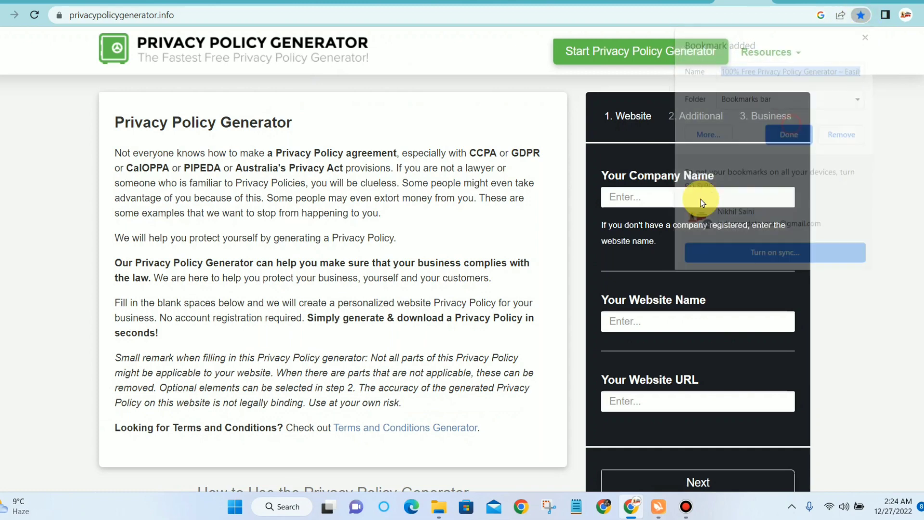
{"action": "left_click", "coordinate": [701, 202]}
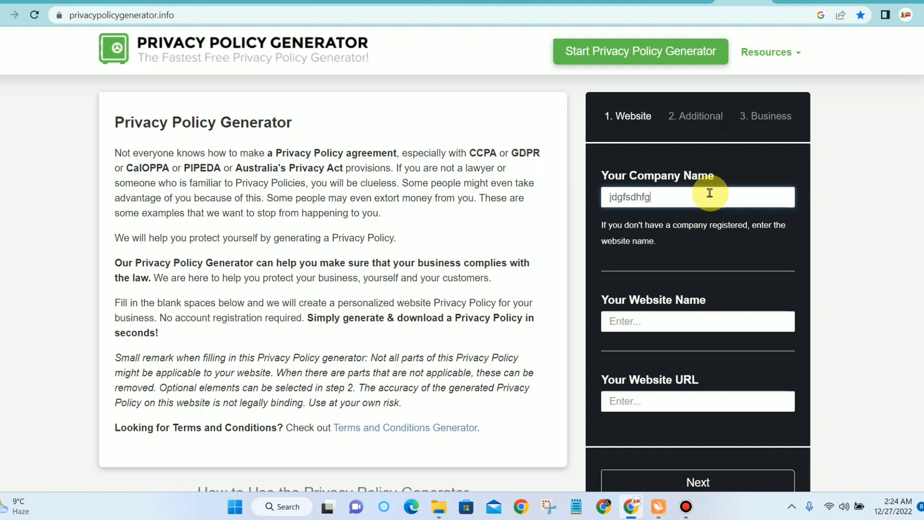
{"action": "left_click", "coordinate": [709, 193]}
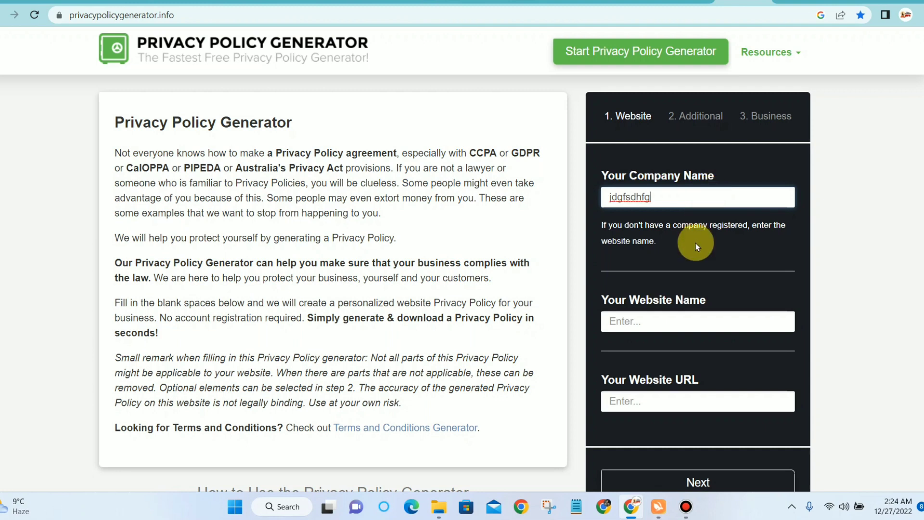
{"action": "left_click", "coordinate": [696, 320]}
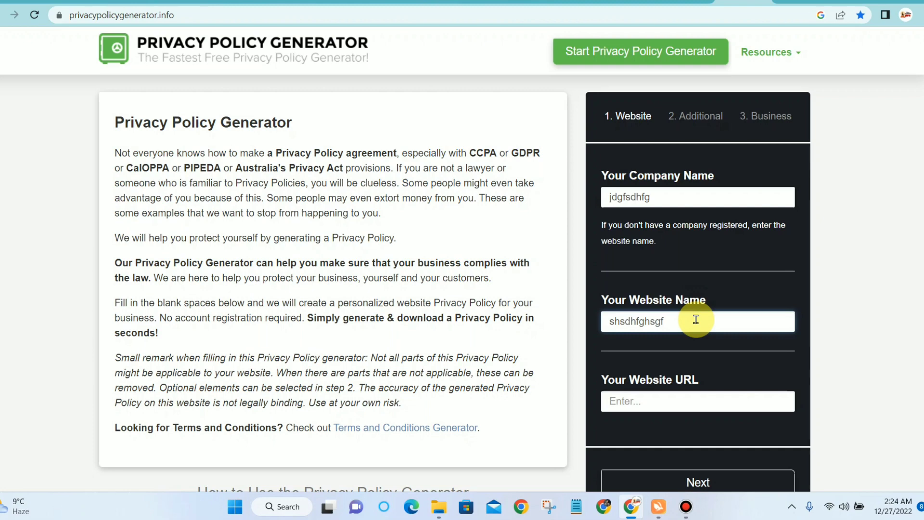
Step: Replace both the website name and the company name in the generator form with the owner's first name
{"action": "scroll", "coordinate": [696, 320], "scroll_direction": "down", "scroll_amount": 2}
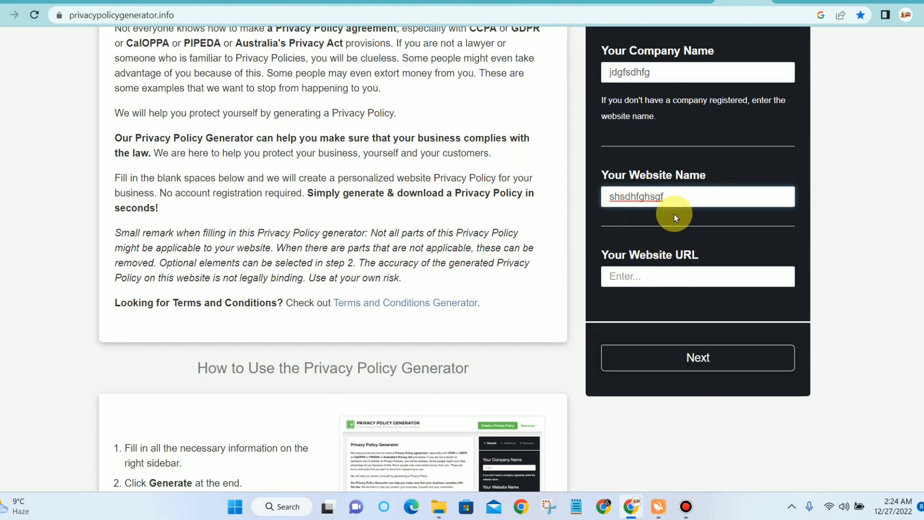
{"action": "double_click", "coordinate": [678, 194]}
{"action": "key", "text": "BackSpace"}
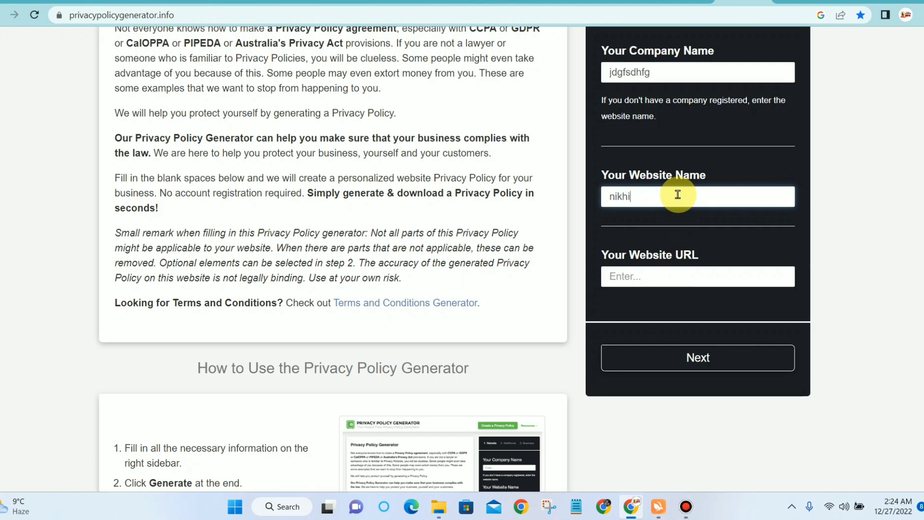
{"action": "double_click", "coordinate": [683, 72]}
{"action": "key", "text": "BackSpace"}
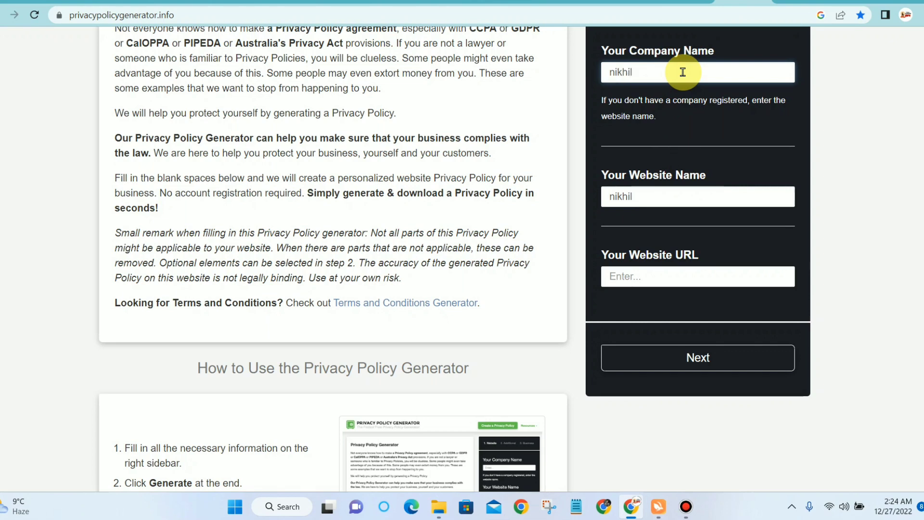
Step: Copy the News website blog's home page address from its open browser tab
{"action": "left_click", "coordinate": [629, 275]}
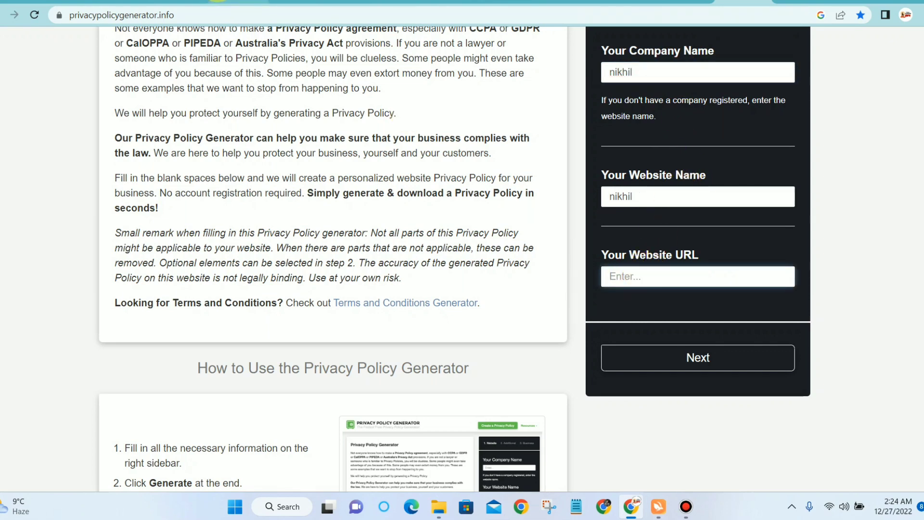
{"action": "left_click", "coordinate": [229, 1]}
{"action": "left_click", "coordinate": [188, 1]}
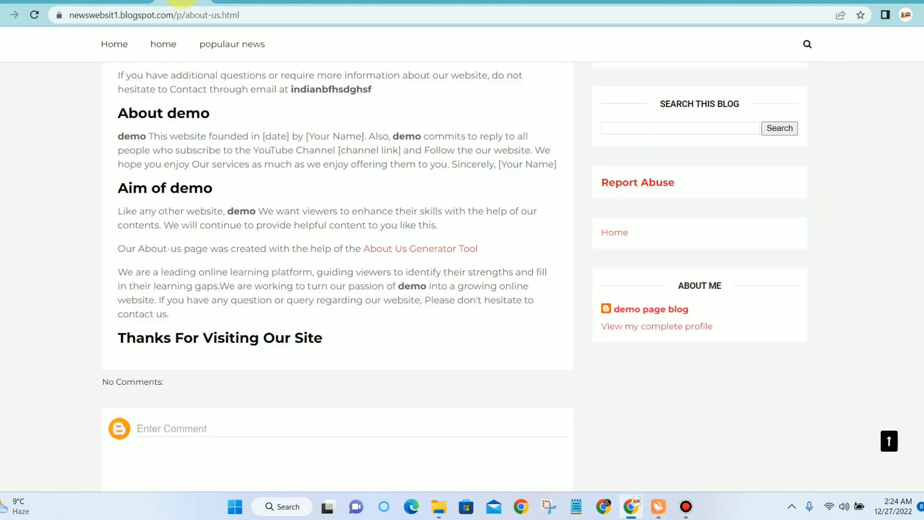
{"action": "scroll", "coordinate": [224, 41], "scroll_direction": "up", "scroll_amount": 5}
{"action": "left_click", "coordinate": [140, 0]}
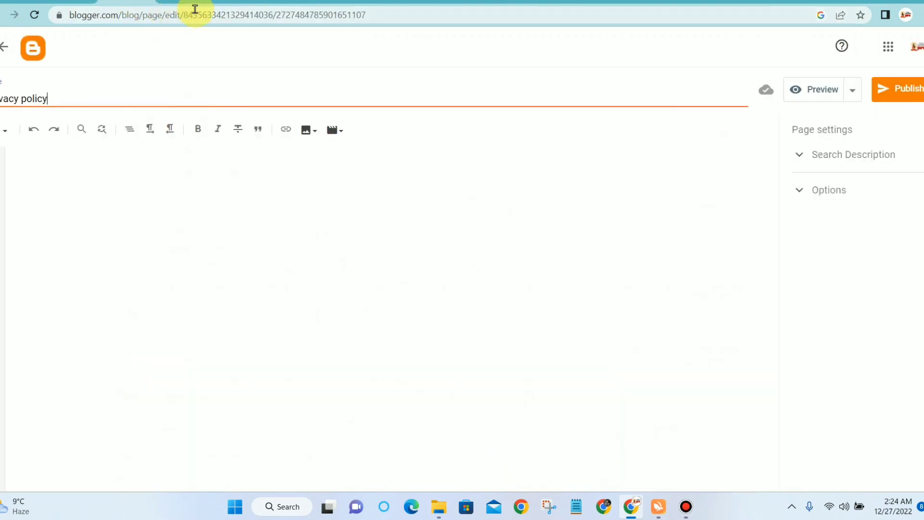
{"action": "left_click", "coordinate": [281, 1]}
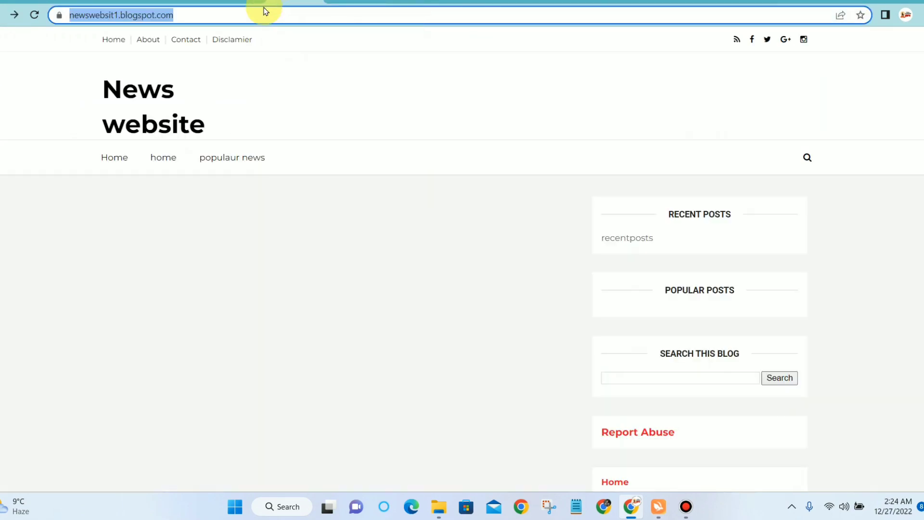
{"action": "right_click", "coordinate": [224, 21]}
{"action": "left_click", "coordinate": [276, 100]}
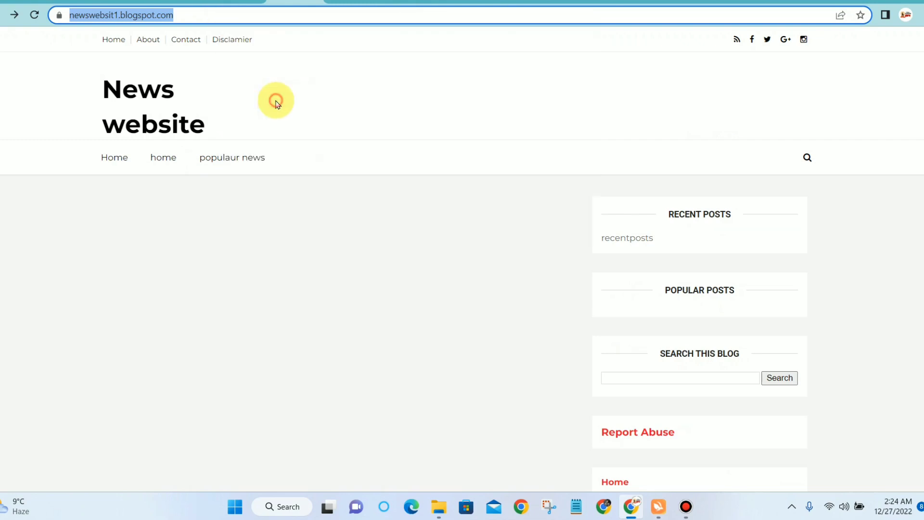
Step: Paste the copied blog address as the website URL in the privacy policy generator and continue to the additional questions
{"action": "left_click", "coordinate": [608, 1]}
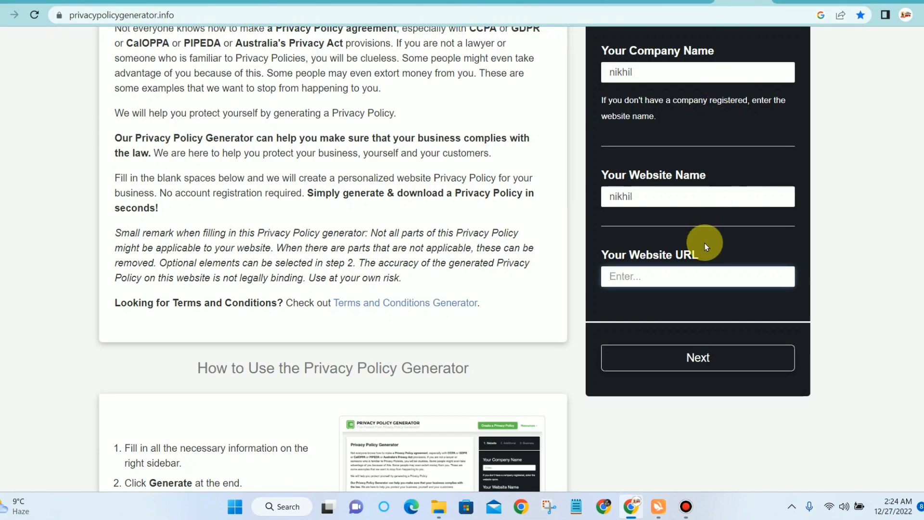
{"action": "left_click", "coordinate": [691, 270]}
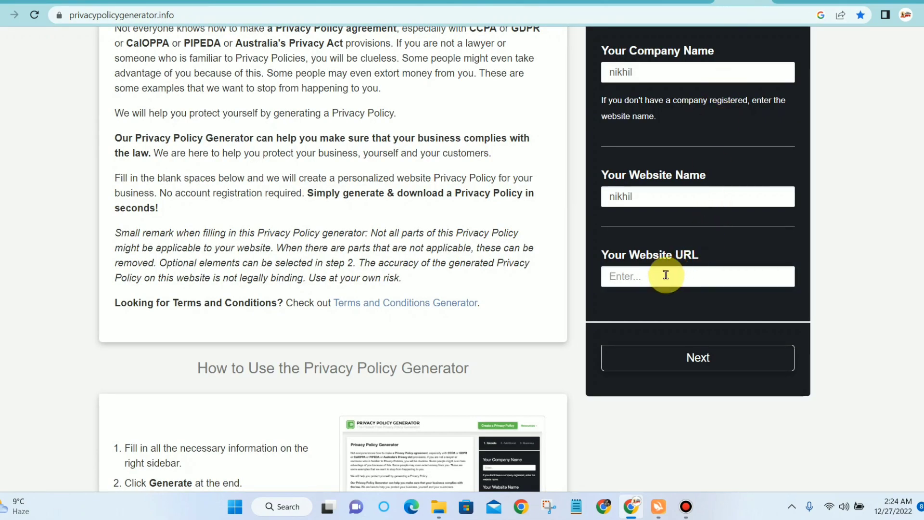
{"action": "key", "text": "ctrl+v"}
{"action": "left_click", "coordinate": [695, 344]}
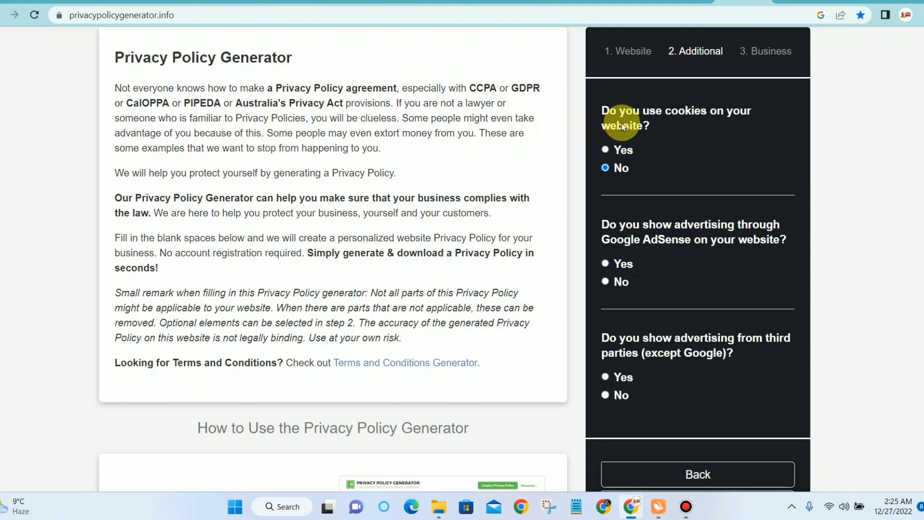
Step: Answer Yes to Google AdSense advertising and No to third-party advertising, and continue to the business details
{"action": "scroll", "coordinate": [646, 147], "scroll_direction": "down", "scroll_amount": 3}
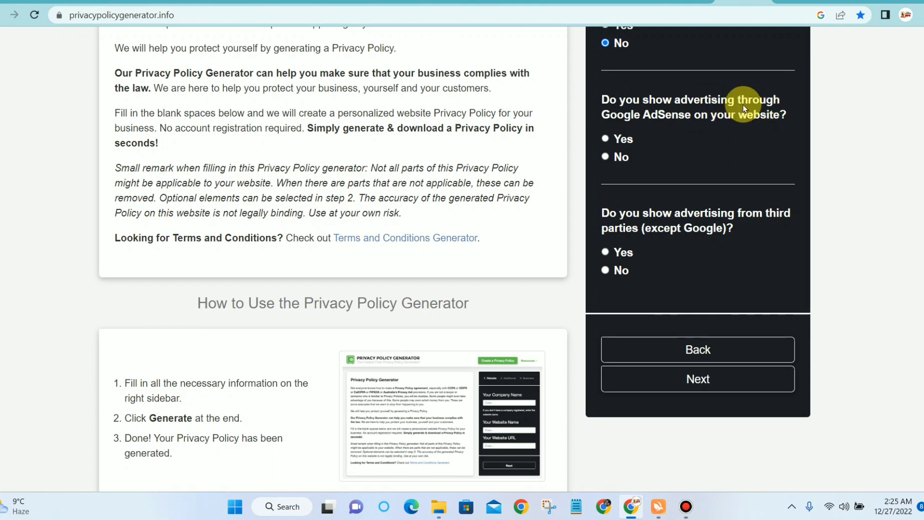
{"action": "left_click", "coordinate": [605, 138]}
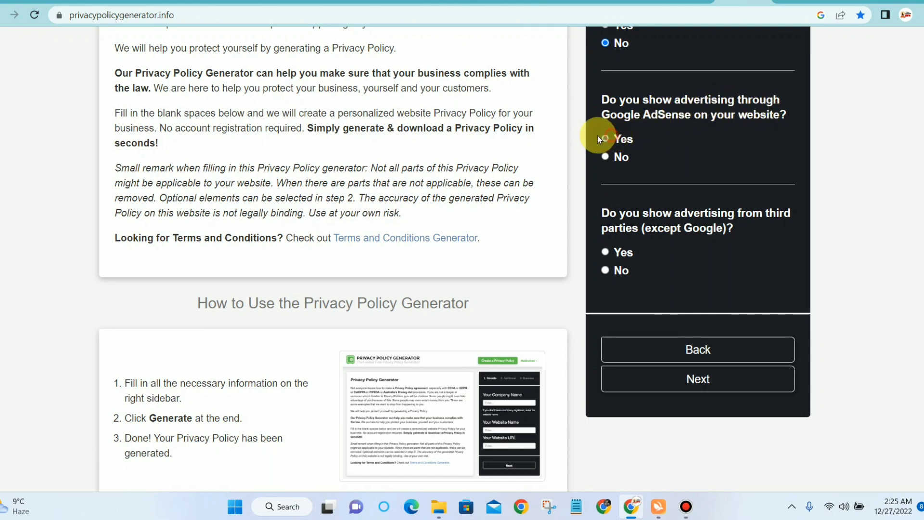
{"action": "scroll", "coordinate": [656, 211], "scroll_direction": "down", "scroll_amount": 1}
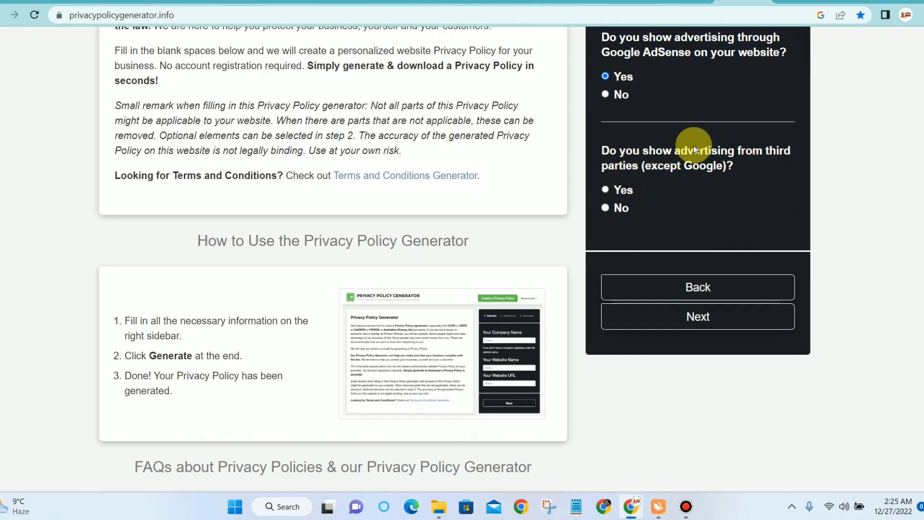
{"action": "left_click", "coordinate": [606, 208]}
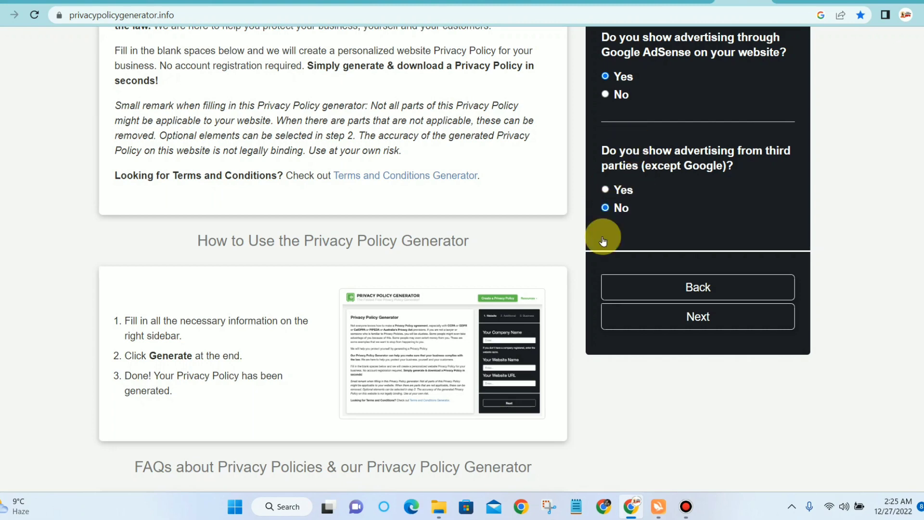
{"action": "left_click", "coordinate": [666, 316]}
Step: Set the business country to India and keep Andhra Pradesh as the state
{"action": "left_click", "coordinate": [675, 138]}
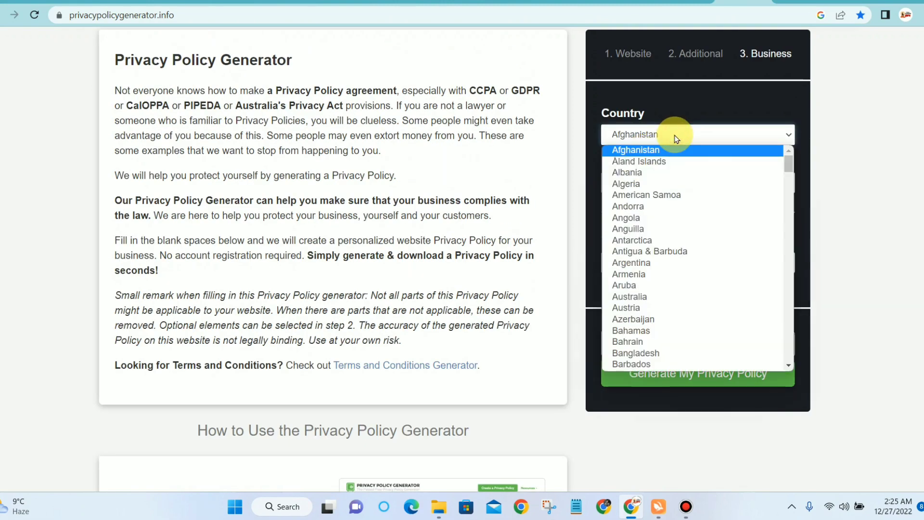
{"action": "type", "text": "india"}
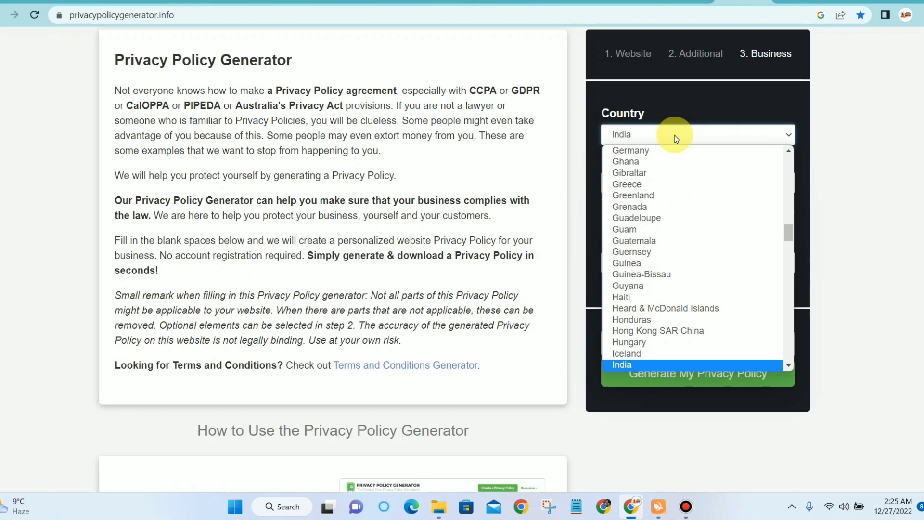
{"action": "left_click", "coordinate": [643, 364]}
{"action": "left_click", "coordinate": [676, 184]}
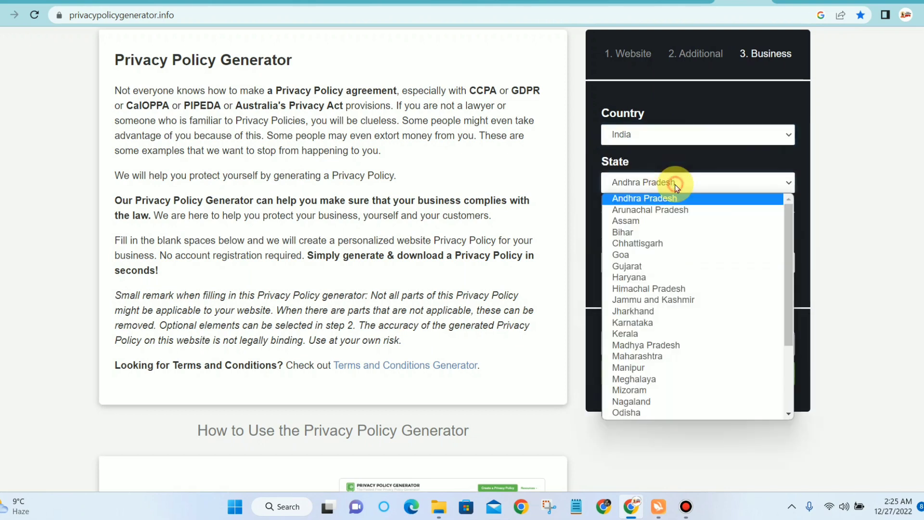
{"action": "left_click", "coordinate": [676, 185]}
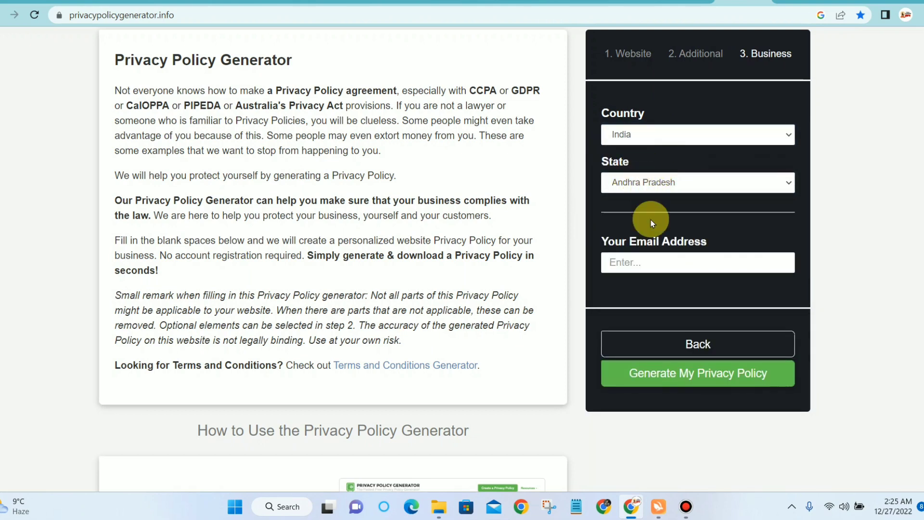
Step: Enter an email address in the business details and generate the privacy policy
{"action": "left_click", "coordinate": [667, 266]}
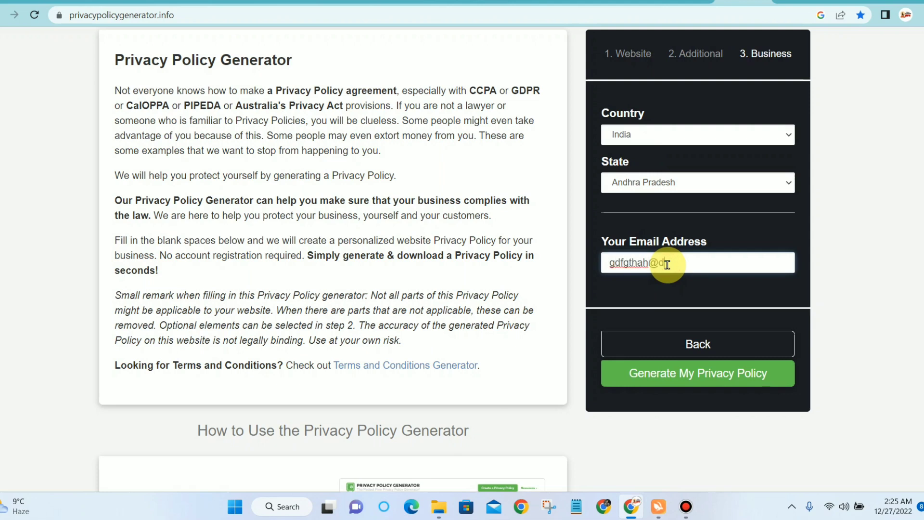
{"action": "type", "text": "gdfgthah@dfdg"}
{"action": "left_click", "coordinate": [729, 374]}
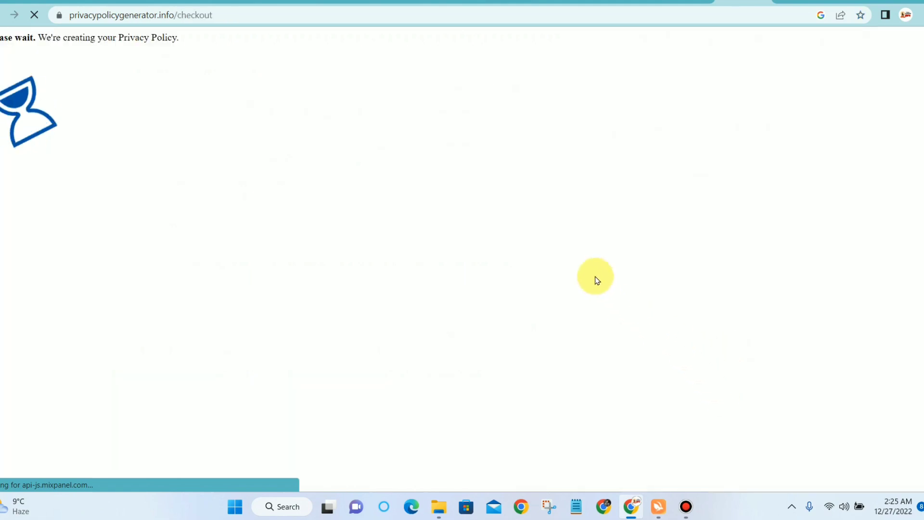
Step: Copy the generated privacy policy text and switch to the Privacy policy page editor in Blogger
{"action": "scroll", "coordinate": [608, 236], "scroll_direction": "down", "scroll_amount": 4}
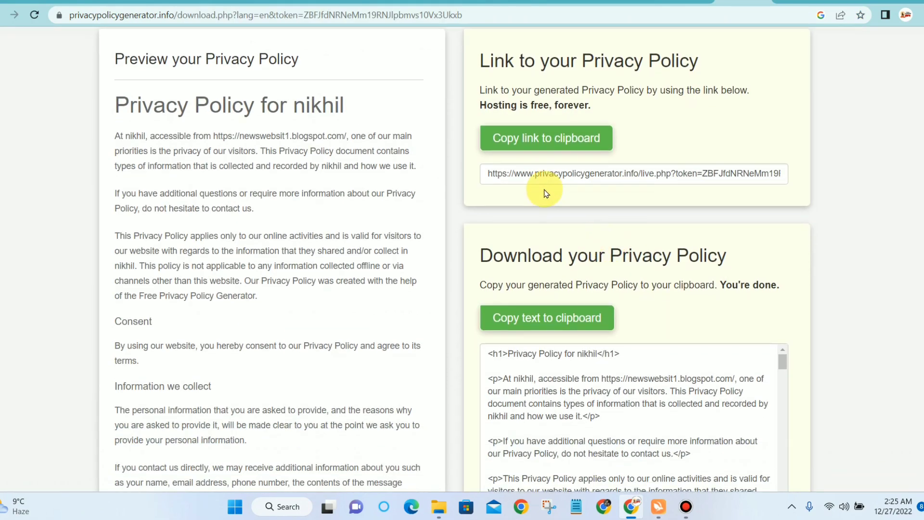
{"action": "left_click", "coordinate": [588, 193]}
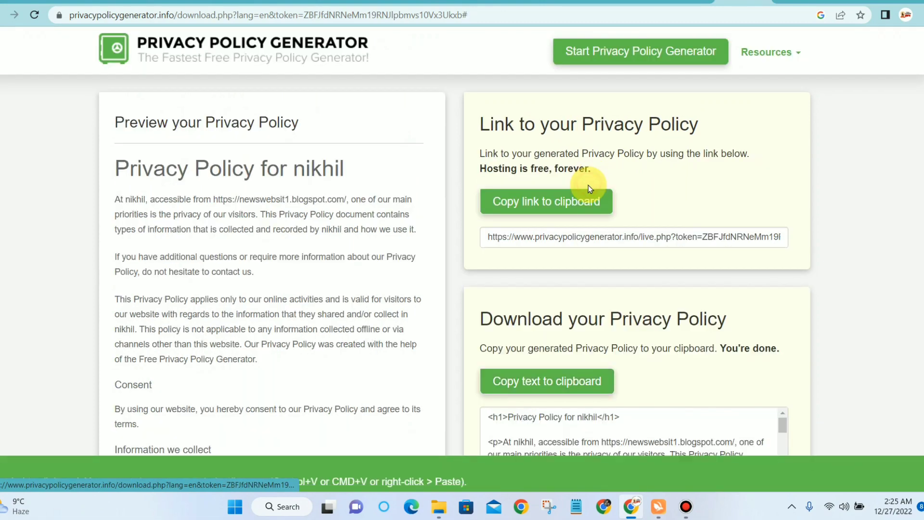
{"action": "left_click", "coordinate": [132, 2]}
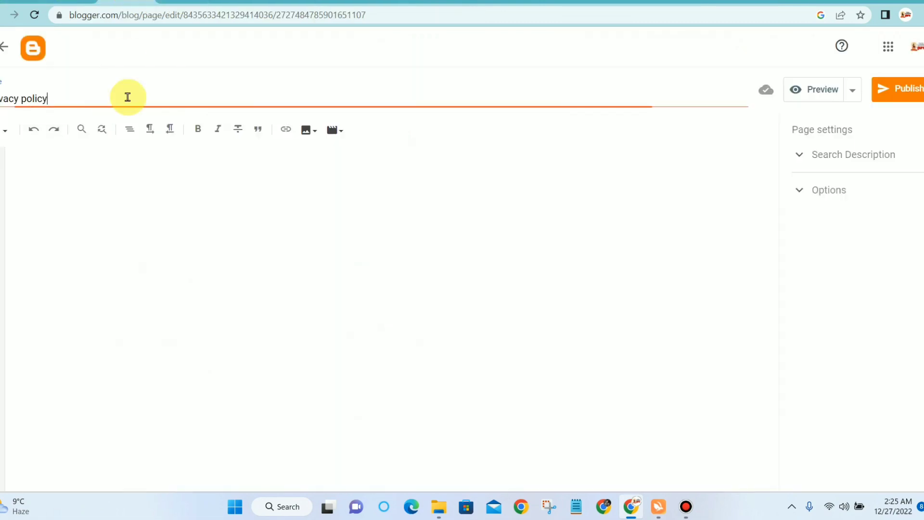
Step: Switch the Privacy policy page to HTML view and paste in the copied privacy policy code
{"action": "left_click", "coordinate": [52, 164]}
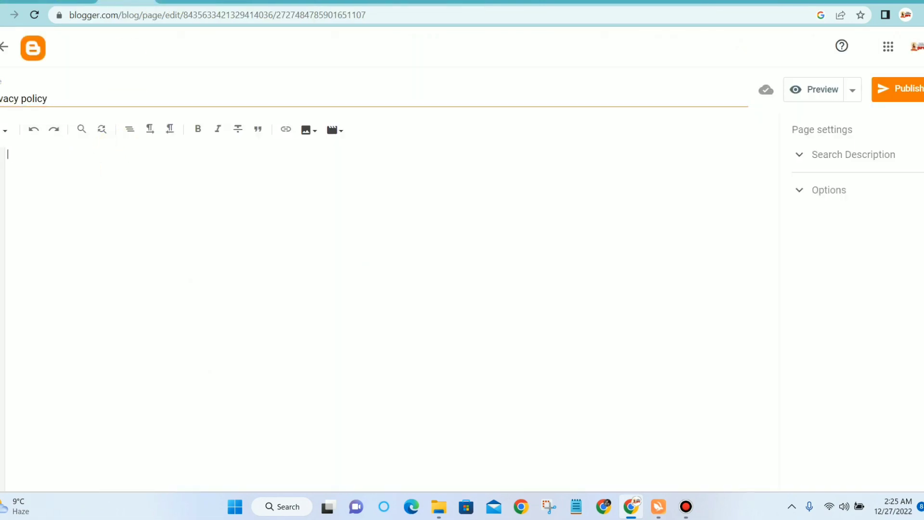
{"action": "left_click", "coordinate": [3, 130]}
{"action": "left_click", "coordinate": [58, 208]}
{"action": "key", "text": "ctrl+v"}
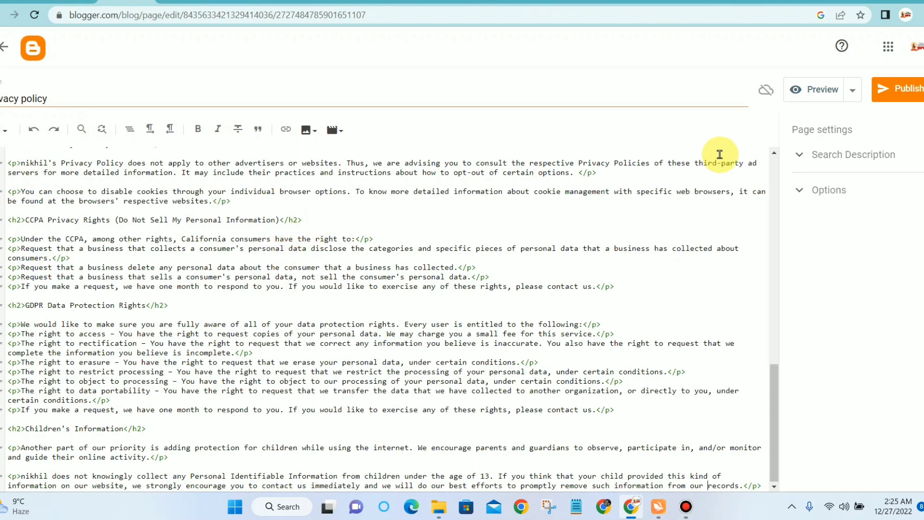
Step: Return the page to Compose view, review the formatted policy, and publish the page
{"action": "left_click", "coordinate": [3, 130]}
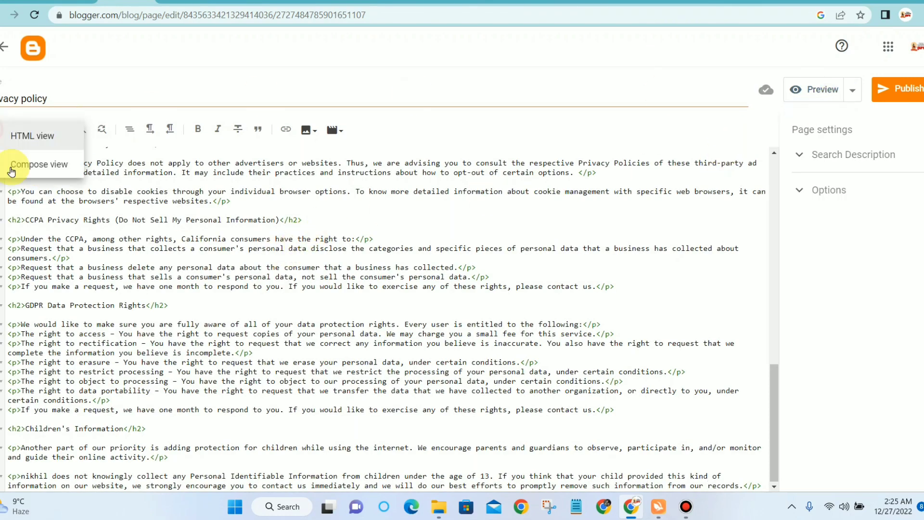
{"action": "left_click", "coordinate": [13, 166]}
{"action": "scroll", "coordinate": [227, 260], "scroll_direction": "down", "scroll_amount": 15}
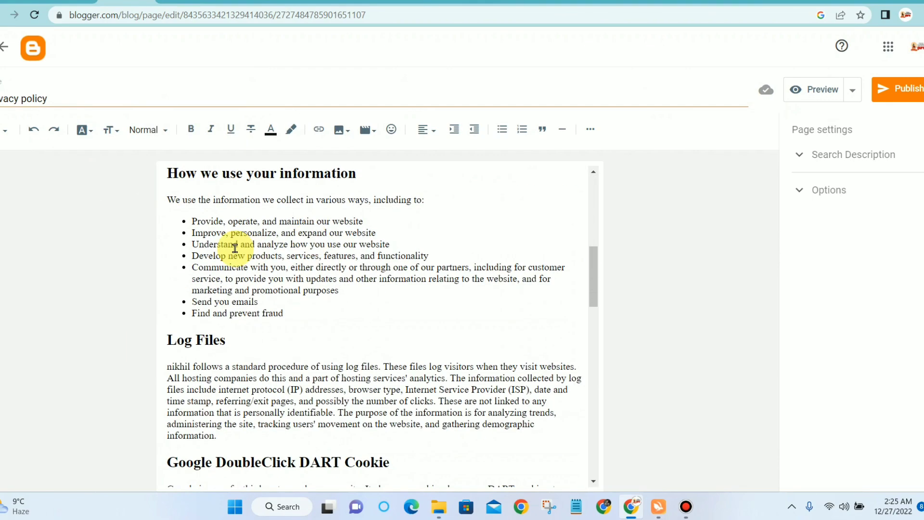
{"action": "scroll", "coordinate": [223, 260], "scroll_direction": "down", "scroll_amount": 10}
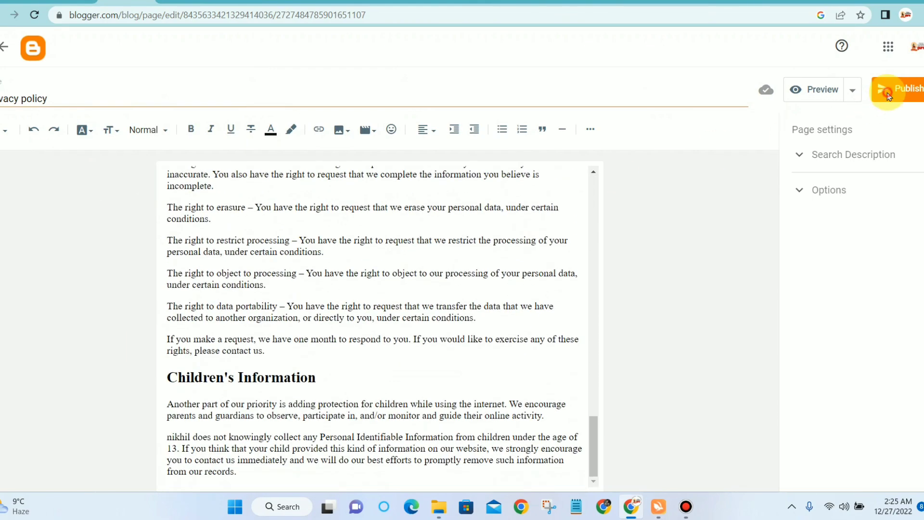
{"action": "left_click", "coordinate": [896, 88]}
{"action": "left_click", "coordinate": [513, 290]}
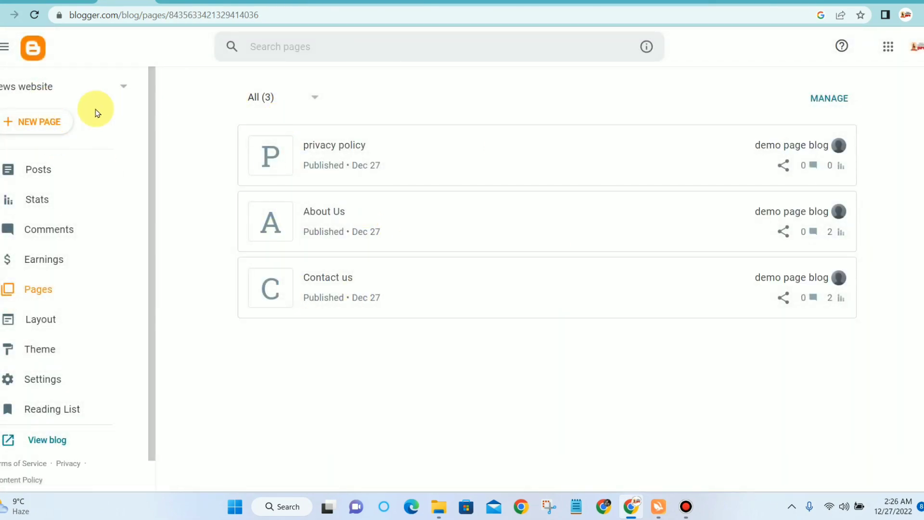
Step: Create a new page in Blogger and title it terms and conditions
{"action": "left_click", "coordinate": [55, 122]}
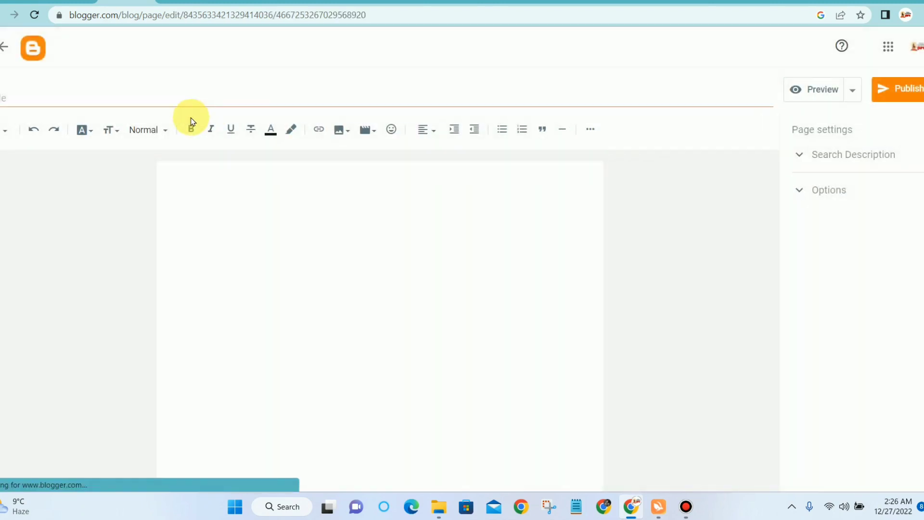
{"action": "left_click", "coordinate": [165, 95]}
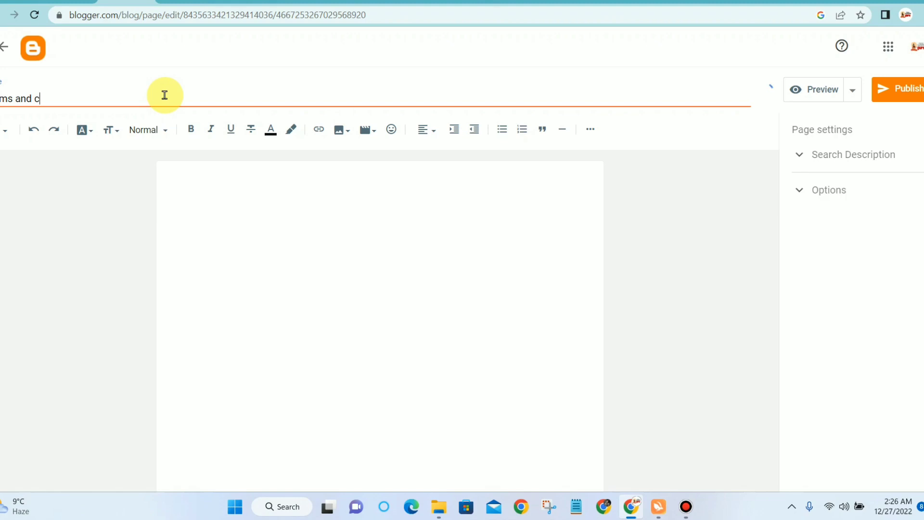
{"action": "type", "text": "onditions"}
Step: Switch the terms and conditions page to HTML view and delete its placeholder paragraph code
{"action": "left_click", "coordinate": [5, 129]}
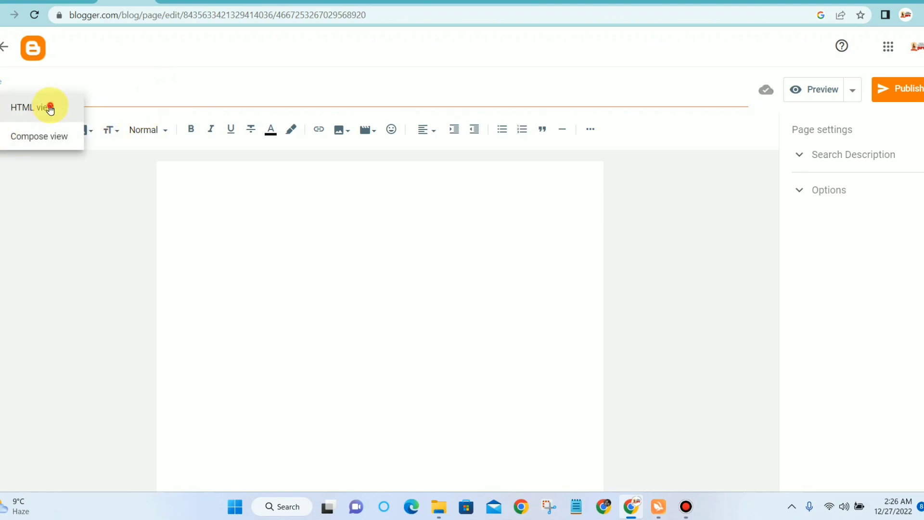
{"action": "left_click", "coordinate": [50, 108]}
{"action": "triple_click", "coordinate": [129, 167]}
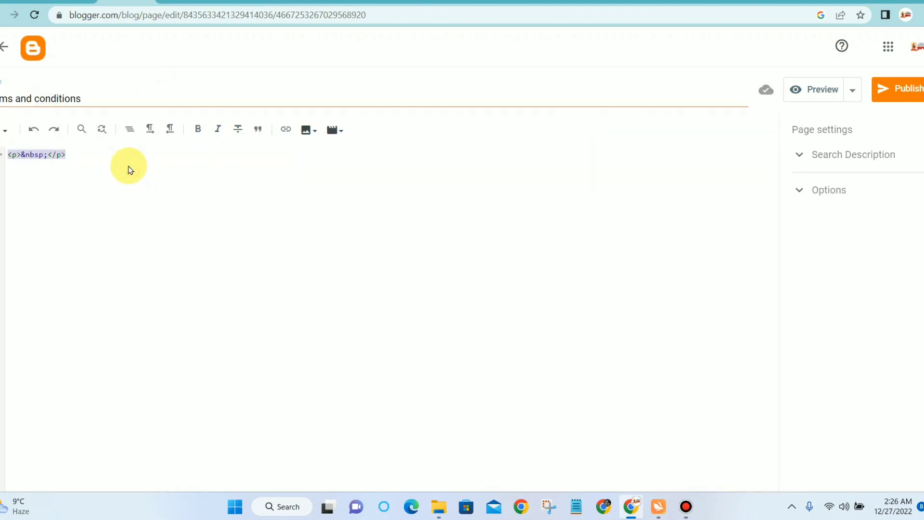
{"action": "key", "text": "BackSpace"}
Step: Switch to the Privacy Policy Generator site and open the Terms and Conditions Template from its resources
{"action": "left_click", "coordinate": [739, 2]}
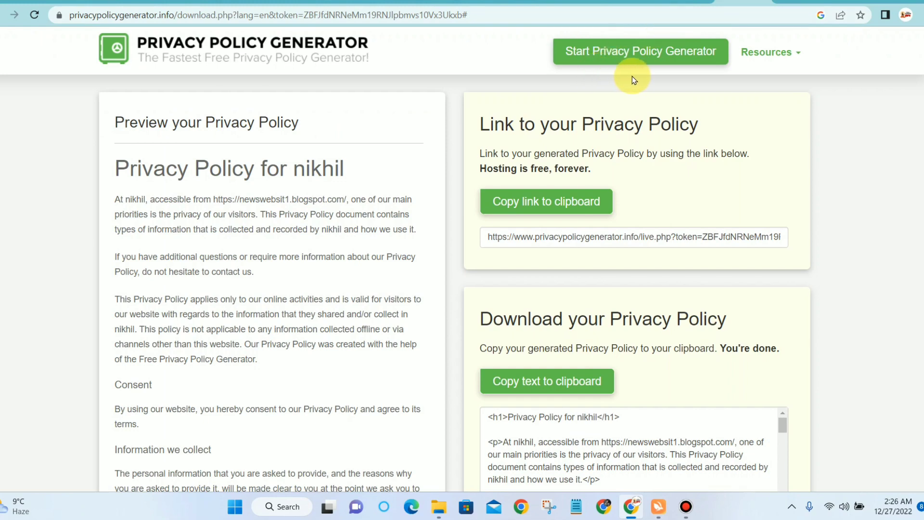
{"action": "left_click", "coordinate": [790, 58]}
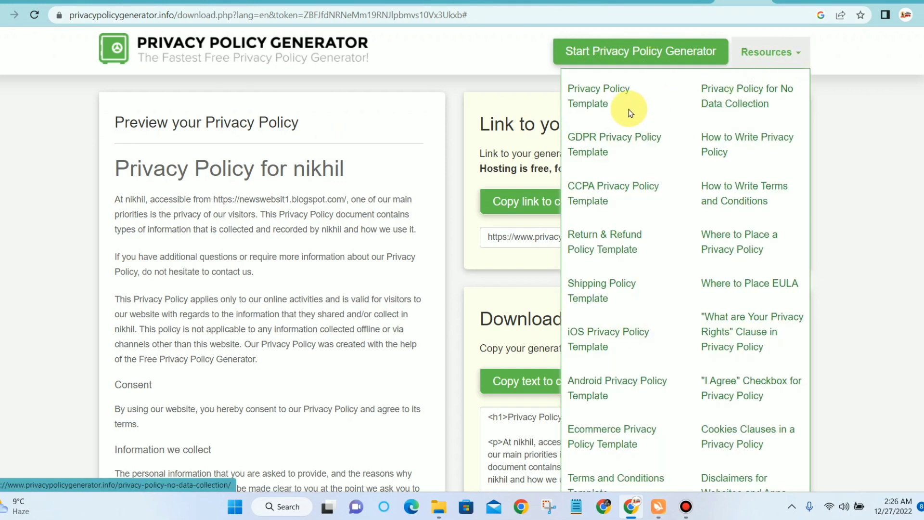
{"action": "scroll", "coordinate": [628, 186], "scroll_direction": "down", "scroll_amount": 1}
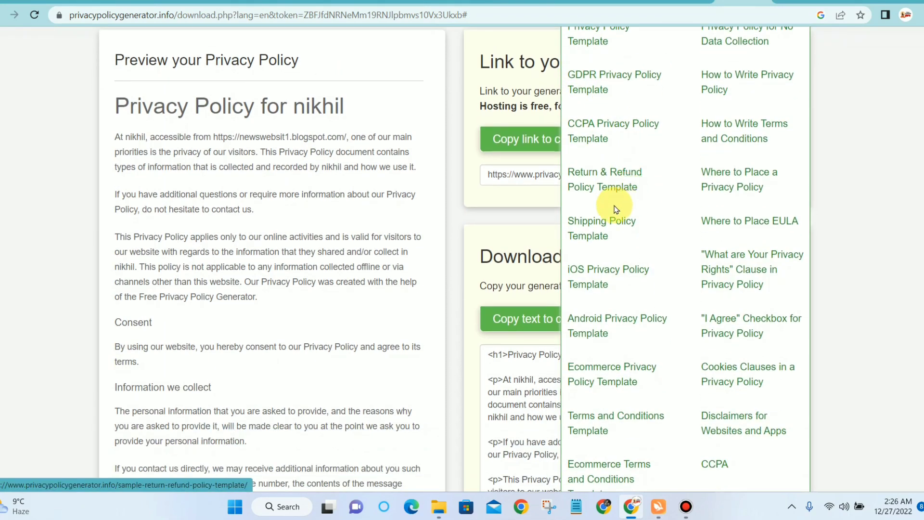
{"action": "scroll", "coordinate": [655, 207], "scroll_direction": "down", "scroll_amount": 1}
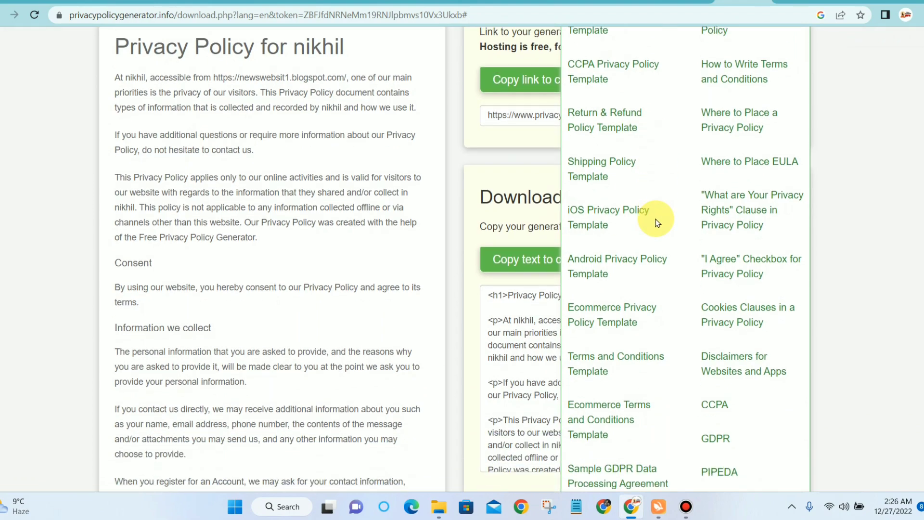
{"action": "scroll", "coordinate": [606, 216], "scroll_direction": "down", "scroll_amount": 3}
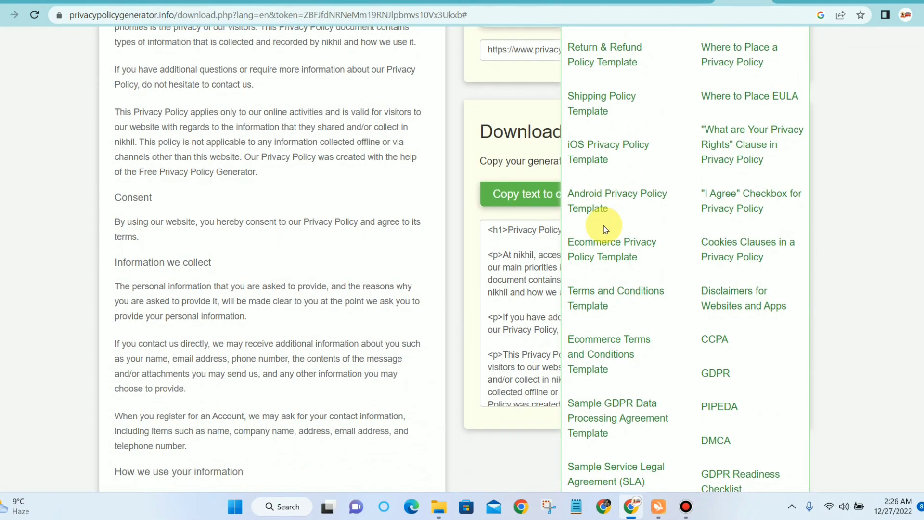
{"action": "left_click", "coordinate": [613, 230]}
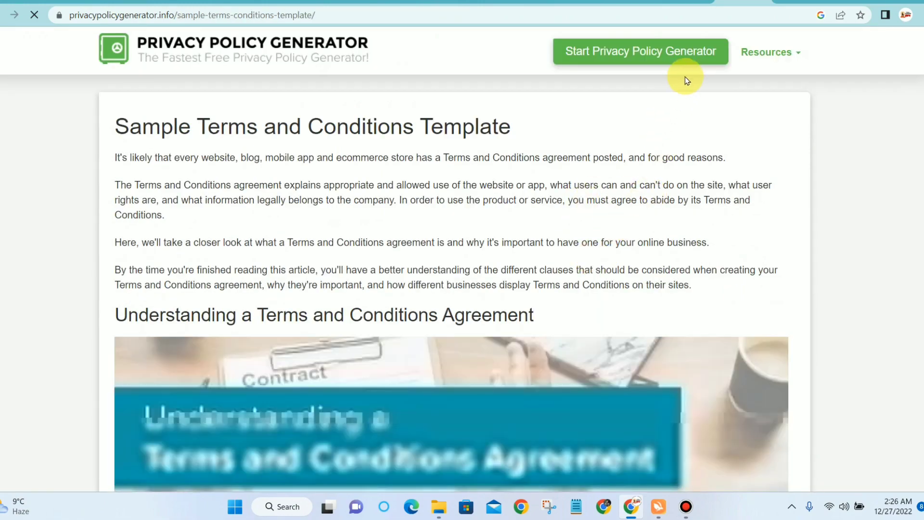
Step: Examine the sample terms and conditions article for a usable template or generator, and return to the site's policy wizard
{"action": "scroll", "coordinate": [670, 107], "scroll_direction": "down", "scroll_amount": 20}
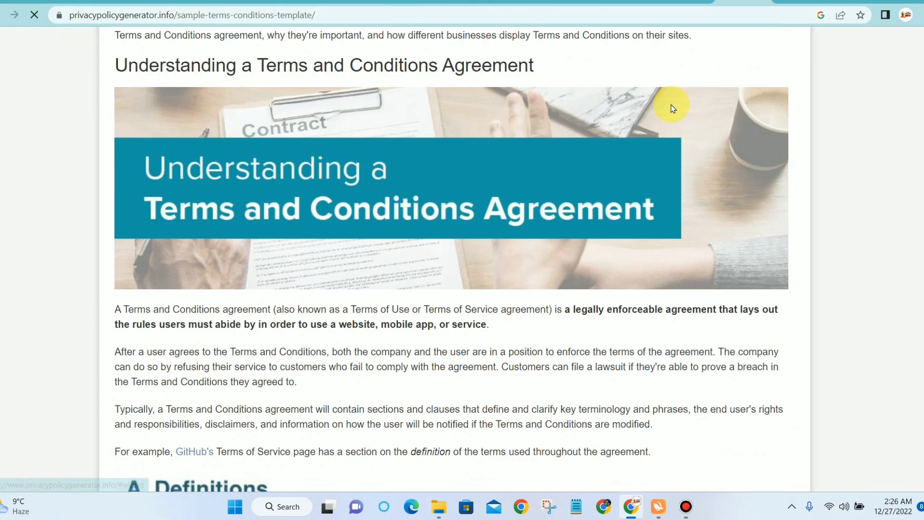
{"action": "scroll", "coordinate": [663, 116], "scroll_direction": "down", "scroll_amount": 20}
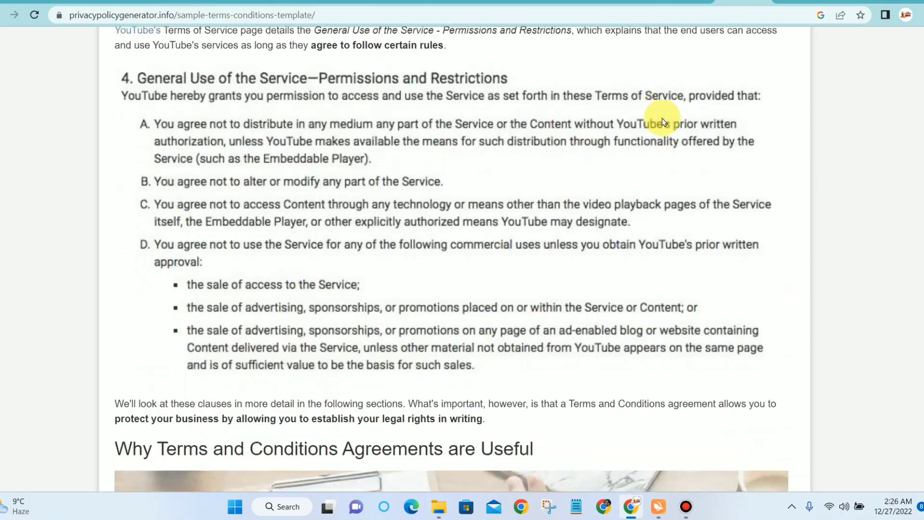
{"action": "scroll", "coordinate": [659, 125], "scroll_direction": "down", "scroll_amount": 20}
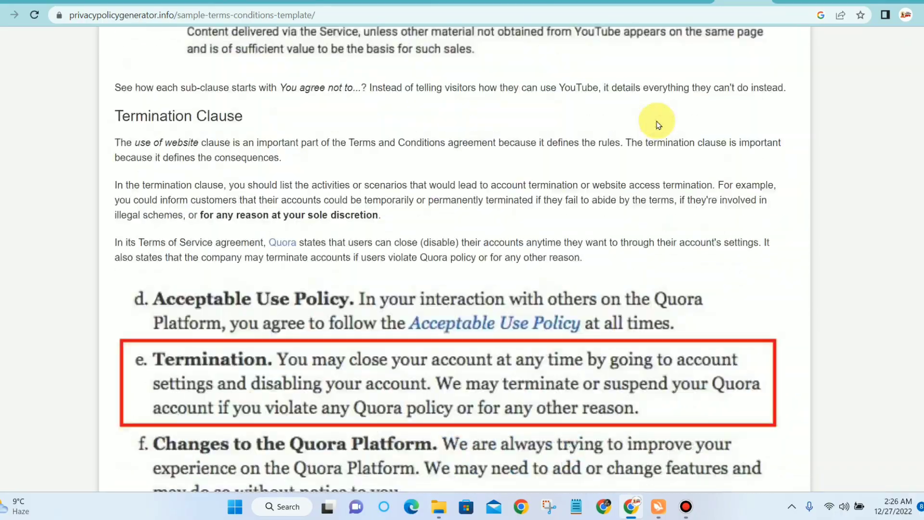
{"action": "scroll", "coordinate": [659, 125], "scroll_direction": "down", "scroll_amount": 20}
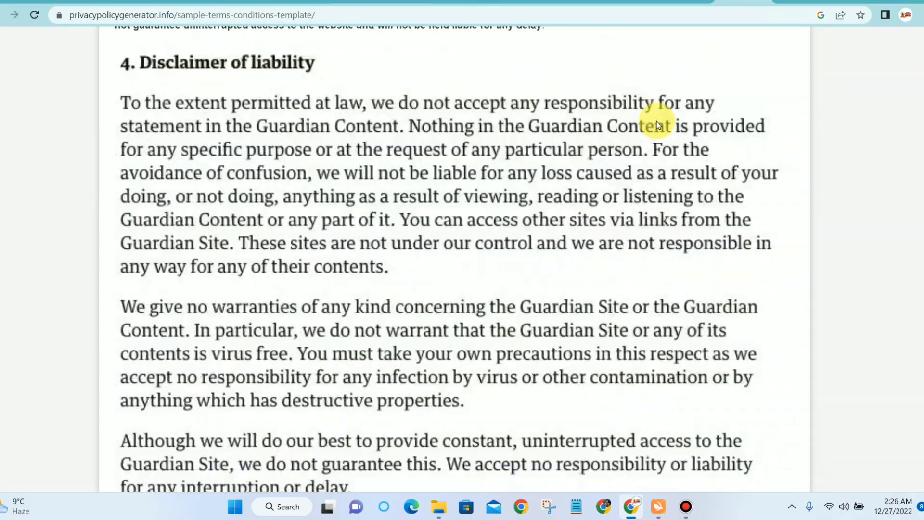
{"action": "scroll", "coordinate": [659, 125], "scroll_direction": "down", "scroll_amount": 9}
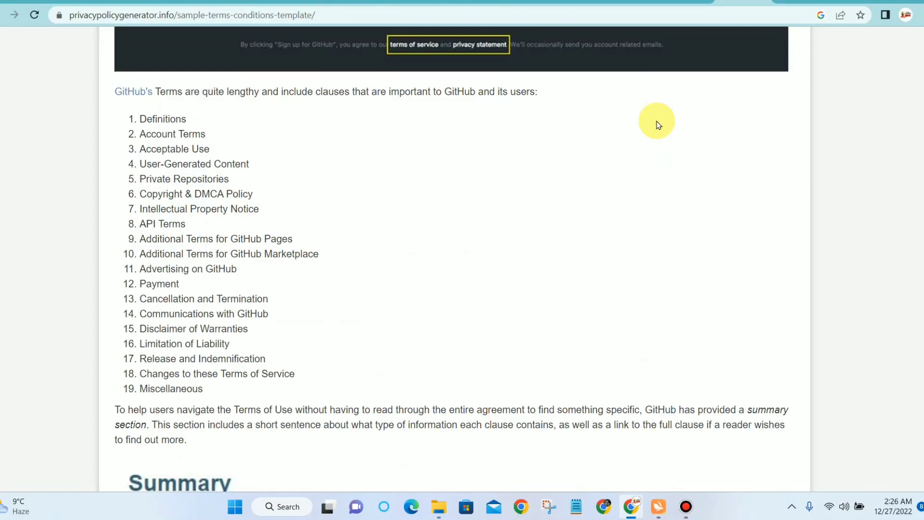
{"action": "scroll", "coordinate": [658, 123], "scroll_direction": "up", "scroll_amount": 9}
{"action": "scroll", "coordinate": [658, 125], "scroll_direction": "down", "scroll_amount": 4}
{"action": "scroll", "coordinate": [458, 216], "scroll_direction": "down", "scroll_amount": 20}
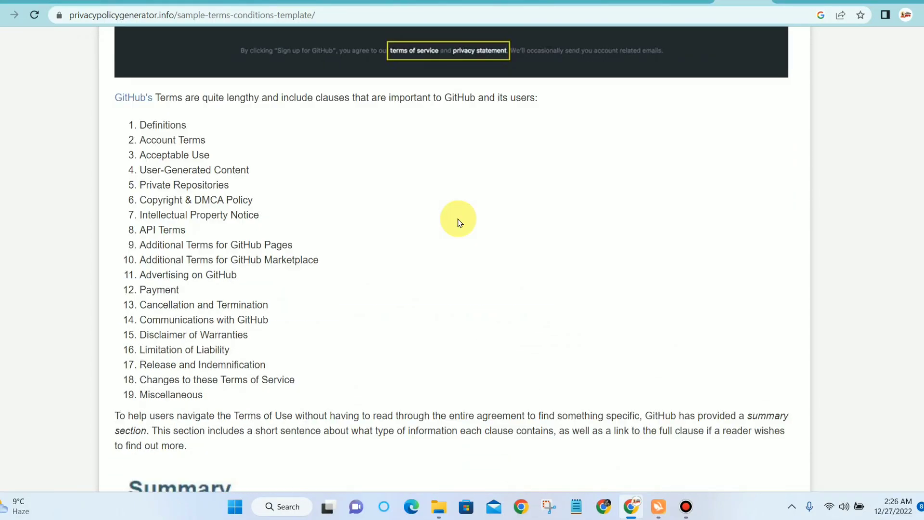
{"action": "scroll", "coordinate": [476, 193], "scroll_direction": "up", "scroll_amount": 10}
{"action": "scroll", "coordinate": [481, 186], "scroll_direction": "up", "scroll_amount": 5}
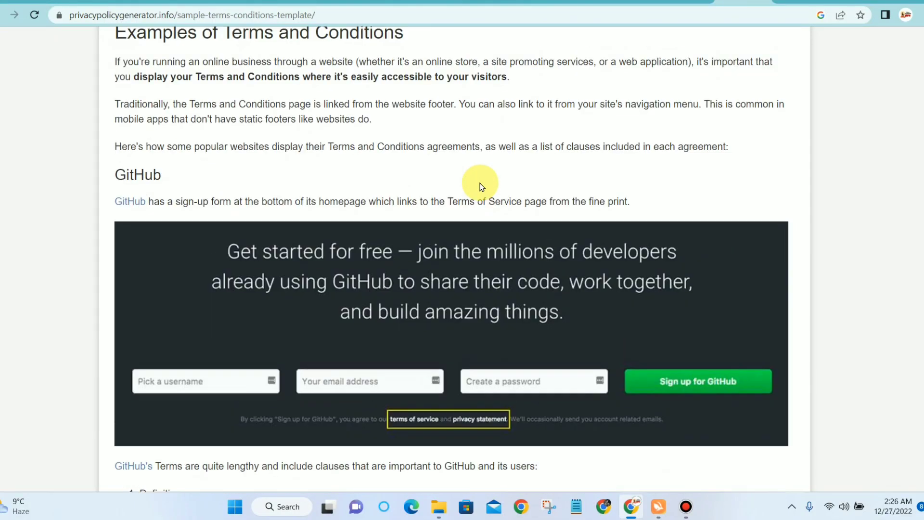
{"action": "scroll", "coordinate": [482, 186], "scroll_direction": "down", "scroll_amount": 20}
{"action": "scroll", "coordinate": [481, 186], "scroll_direction": "up", "scroll_amount": 20}
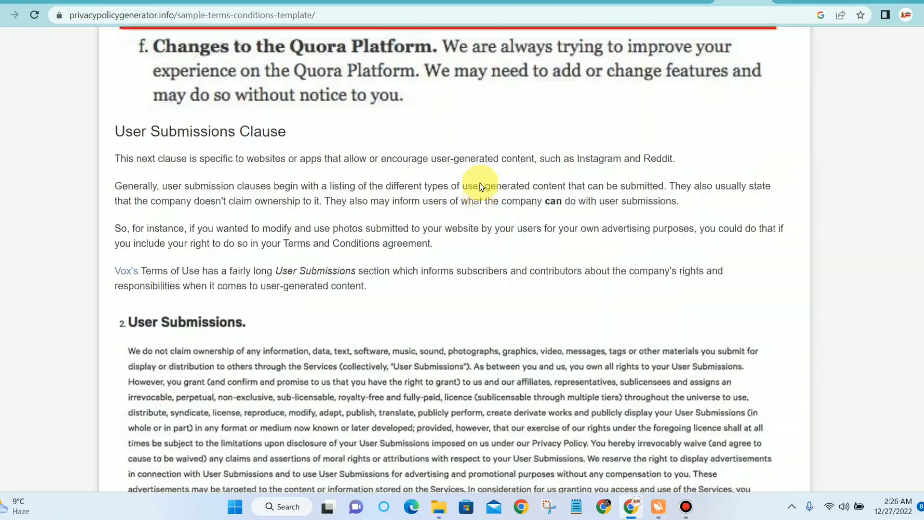
{"action": "scroll", "coordinate": [480, 186], "scroll_direction": "down", "scroll_amount": 15}
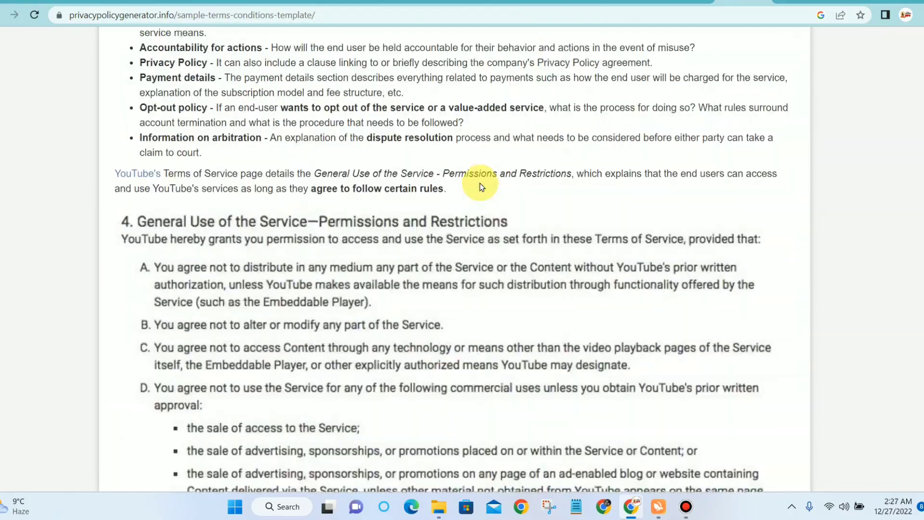
{"action": "scroll", "coordinate": [480, 183], "scroll_direction": "up", "scroll_amount": 20}
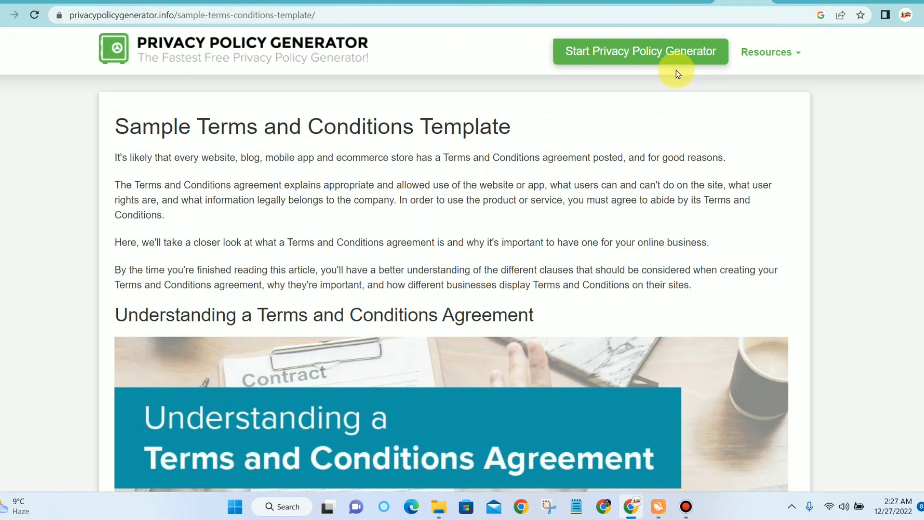
{"action": "left_click", "coordinate": [679, 60]}
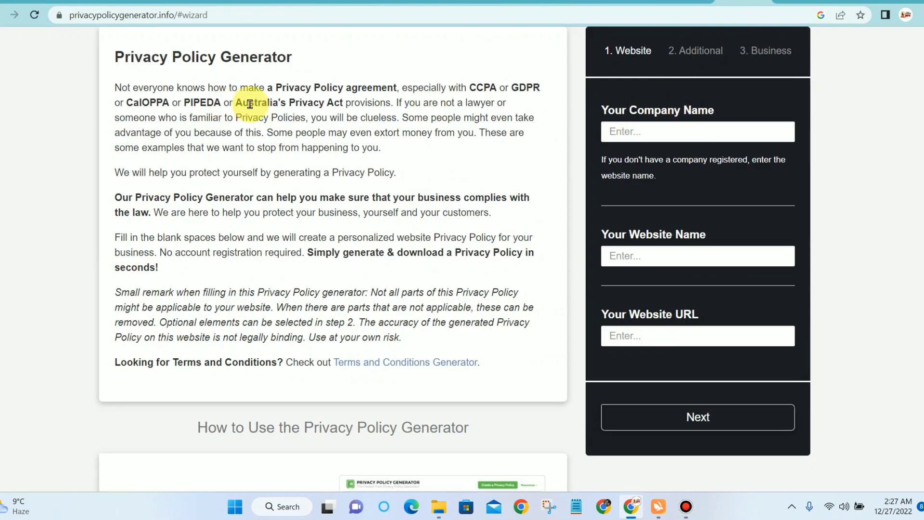
Step: Search Google in a new tab for "terms and conditions generator"
{"action": "left_click", "coordinate": [789, 3]}
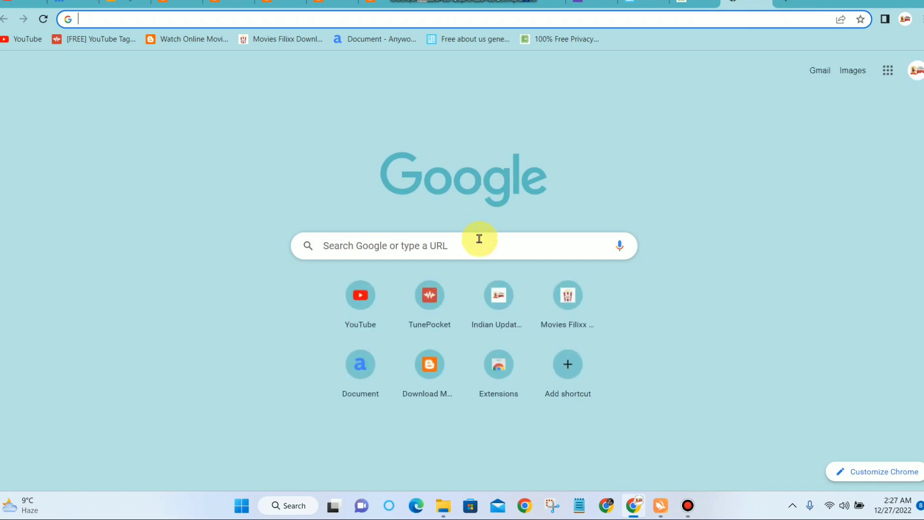
{"action": "left_click", "coordinate": [480, 239]}
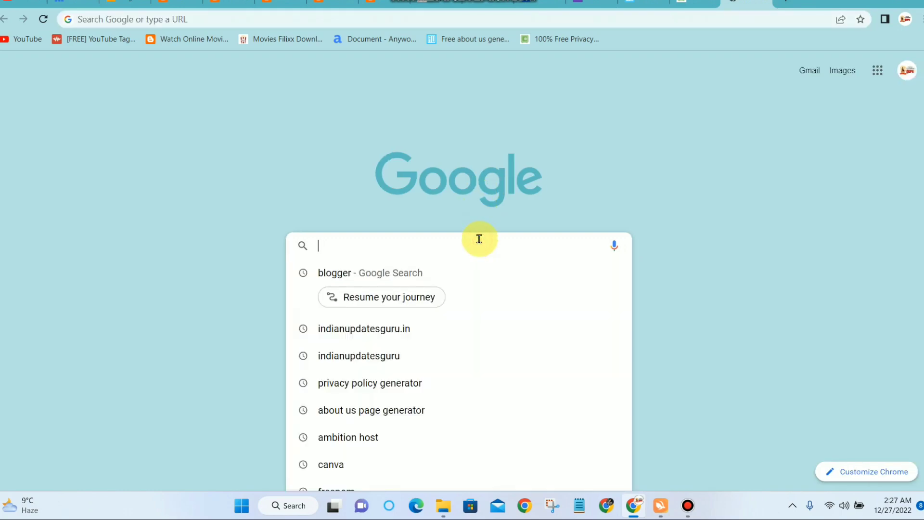
{"action": "type", "text": "ter"}
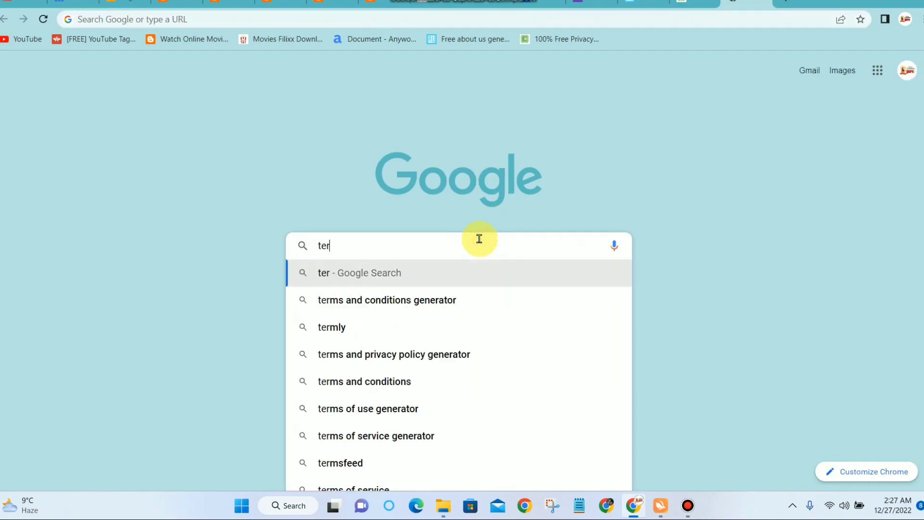
{"action": "type", "text": "m"}
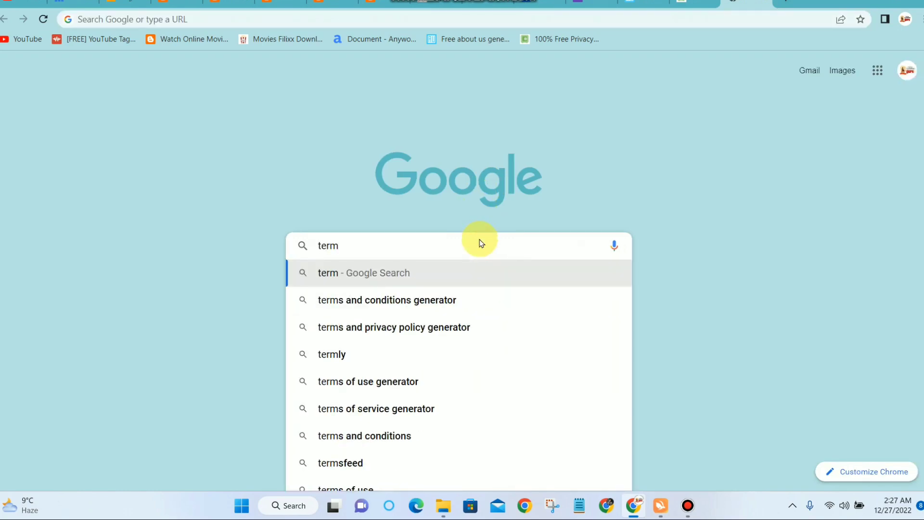
{"action": "type", "text": "s"}
{"action": "left_click", "coordinate": [414, 301]}
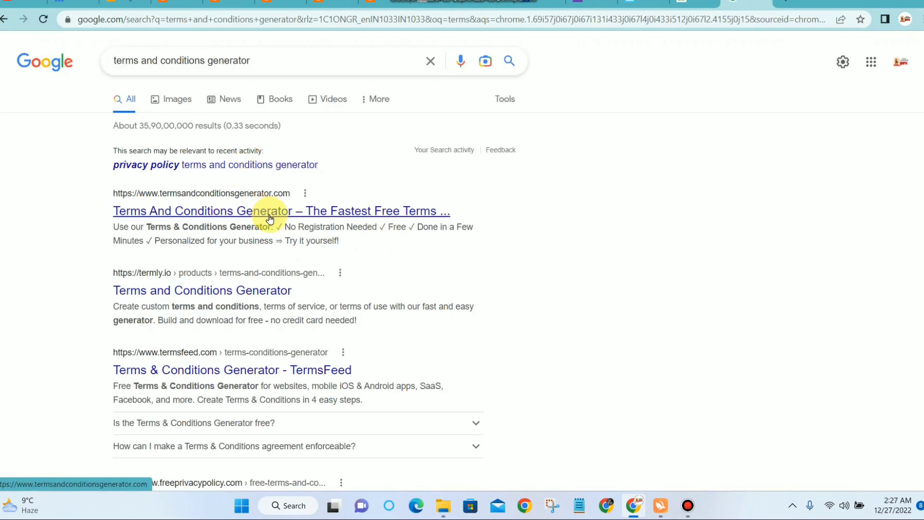
Step: Open the termsandconditionsgenerator.com result and bookmark the site
{"action": "left_click", "coordinate": [270, 218]}
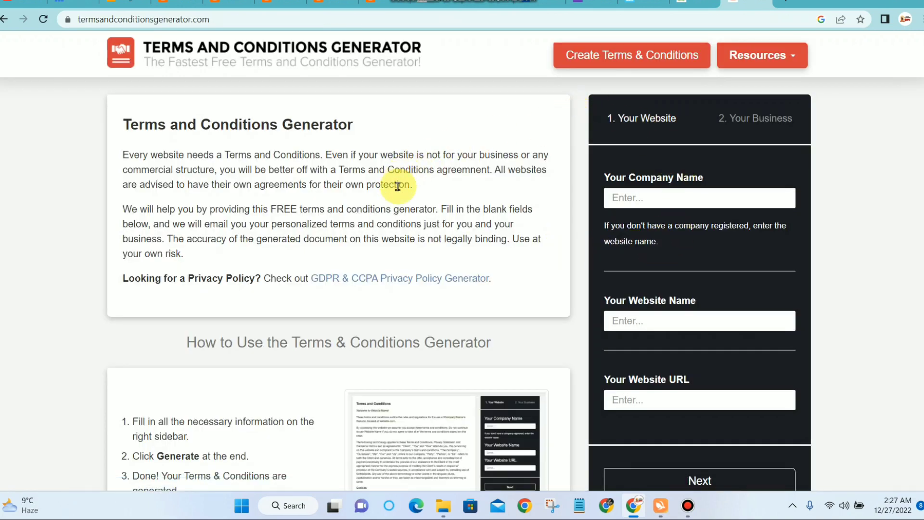
{"action": "left_click", "coordinate": [861, 20]}
{"action": "left_click", "coordinate": [786, 135]}
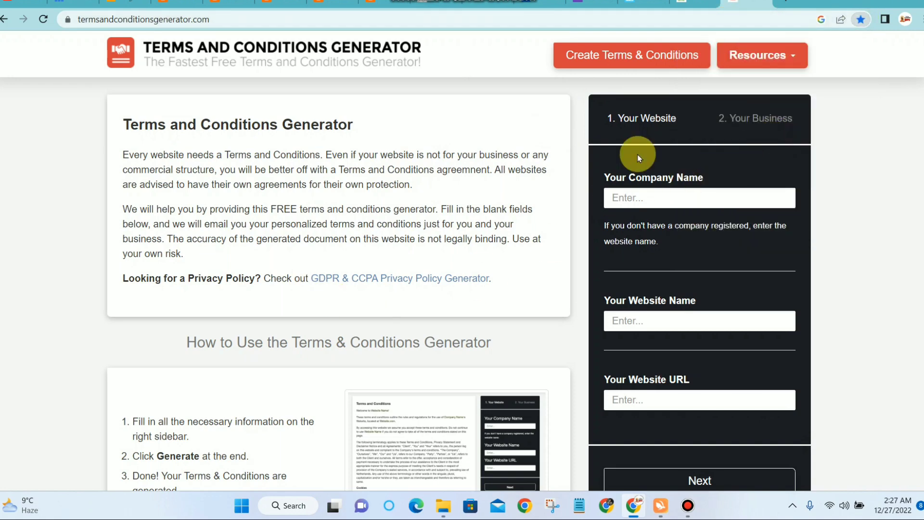
{"action": "left_click", "coordinate": [666, 196]}
{"action": "left_click", "coordinate": [686, 224]}
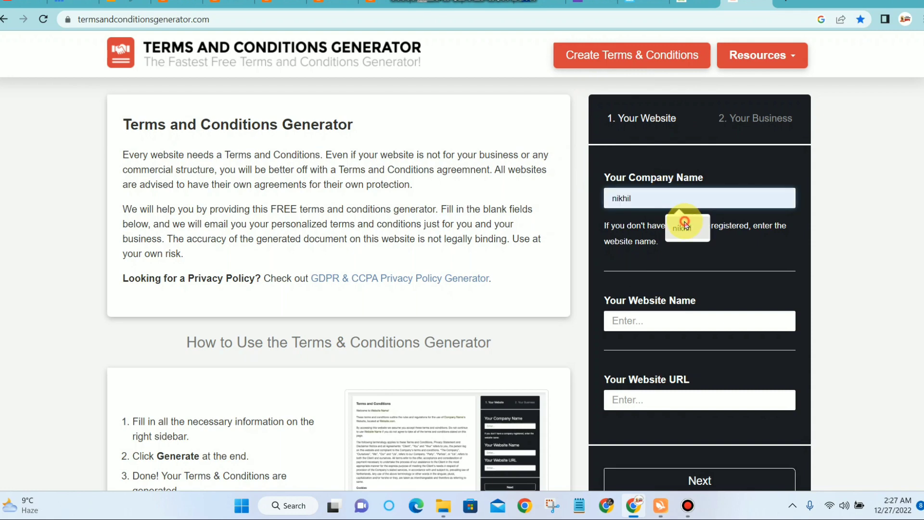
{"action": "left_click", "coordinate": [674, 315]}
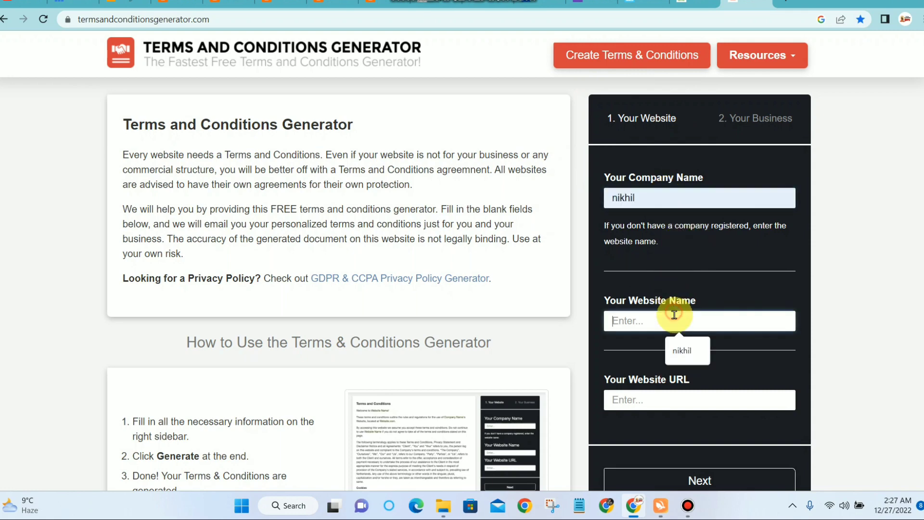
{"action": "left_click", "coordinate": [678, 355]}
{"action": "scroll", "coordinate": [677, 327], "scroll_direction": "down", "scroll_amount": 4}
{"action": "left_click", "coordinate": [679, 214]}
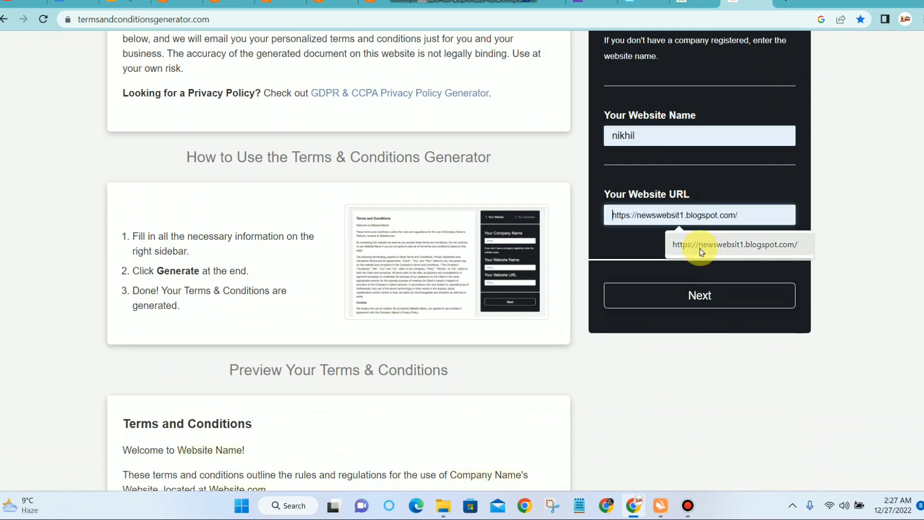
{"action": "left_click", "coordinate": [702, 246]}
{"action": "left_click", "coordinate": [700, 295]}
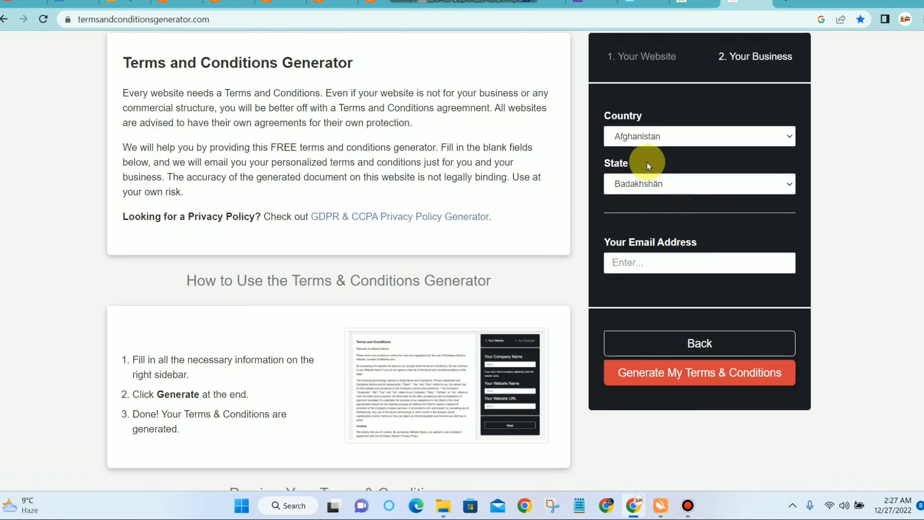
Step: Generate the terms and conditions for the country Anguilla with the contact e-mail filled in, and copy the generated text
{"action": "left_click", "coordinate": [657, 139]}
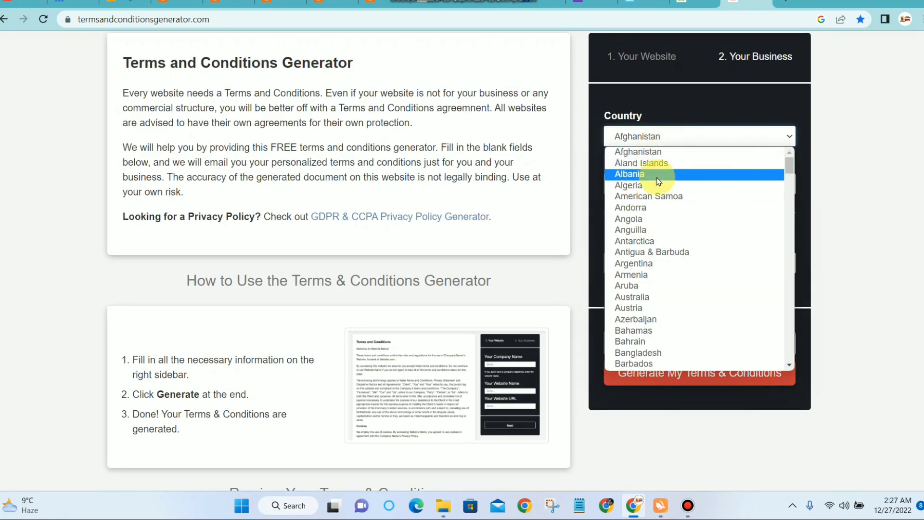
{"action": "left_click", "coordinate": [661, 230]}
{"action": "left_click", "coordinate": [687, 212]}
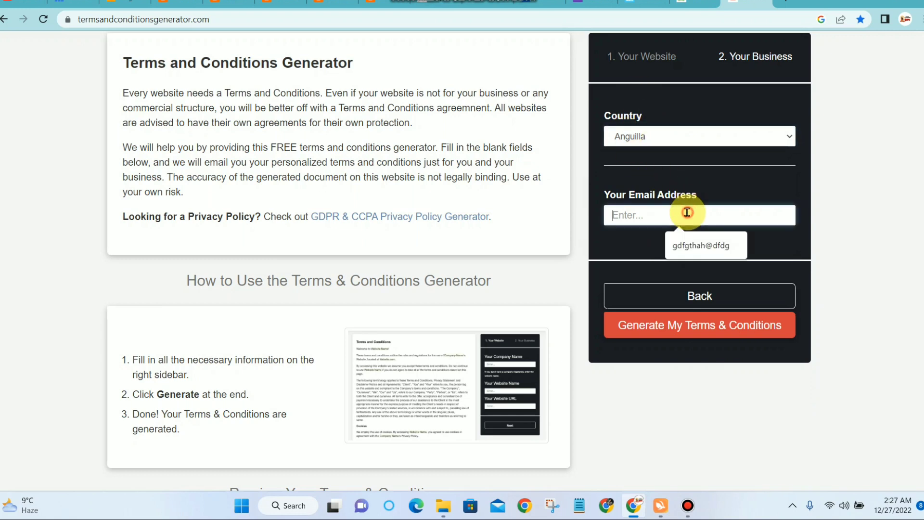
{"action": "left_click", "coordinate": [686, 244]}
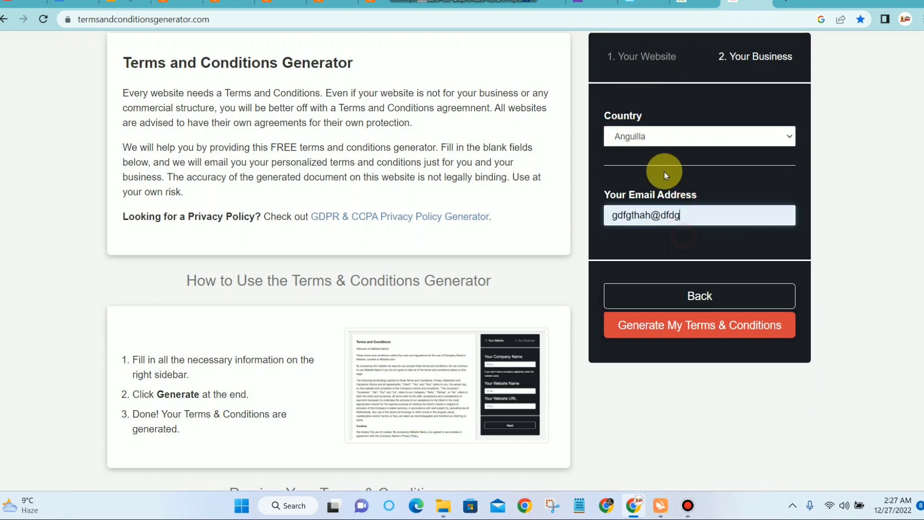
{"action": "left_click", "coordinate": [702, 326]}
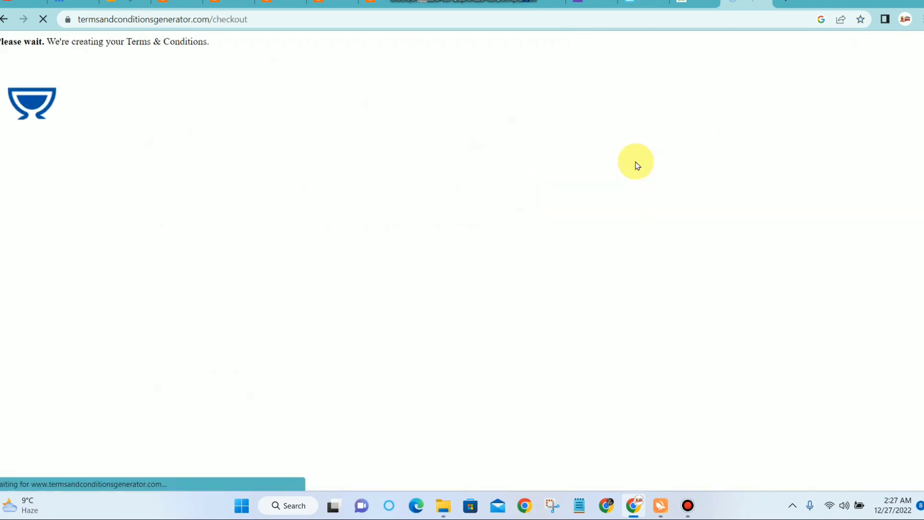
{"action": "scroll", "coordinate": [554, 212], "scroll_direction": "down", "scroll_amount": 4}
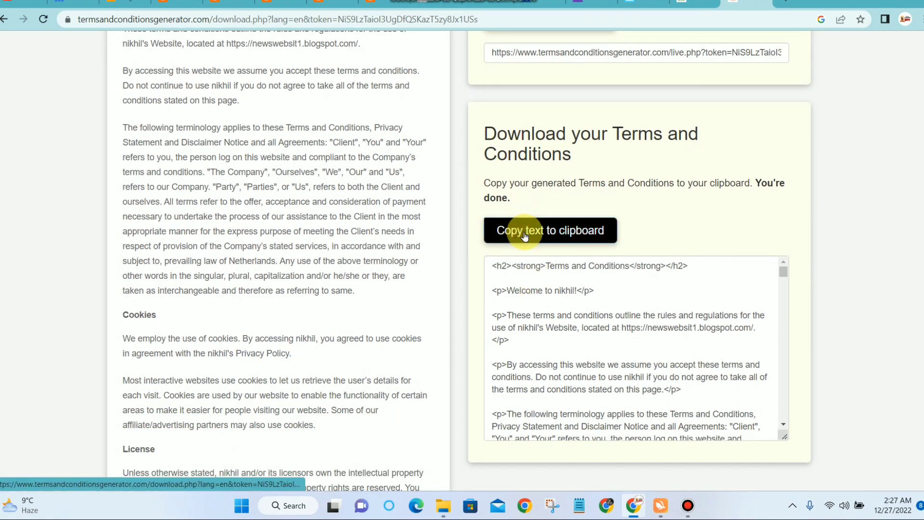
{"action": "left_click", "coordinate": [525, 236]}
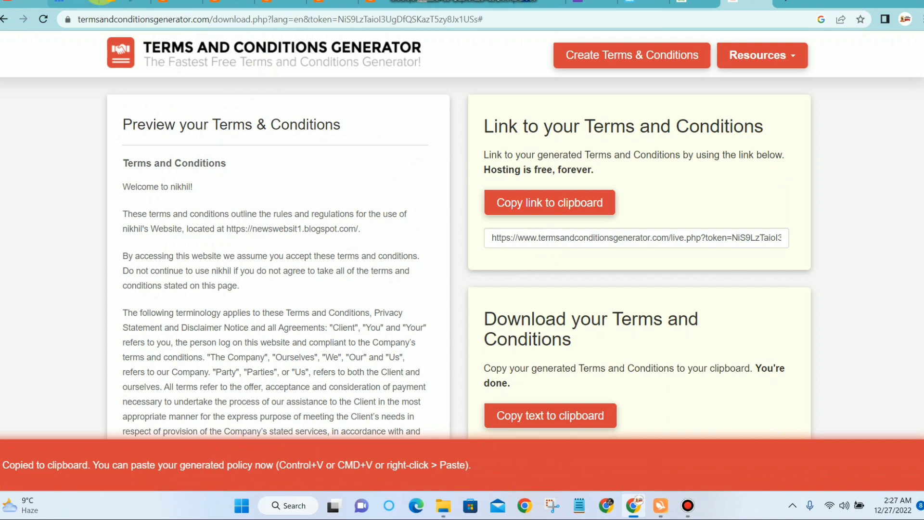
Step: Paste the copied terms code into the HTML of Blogger's terms and conditions page and switch it to compose view
{"action": "left_click", "coordinate": [127, 1]}
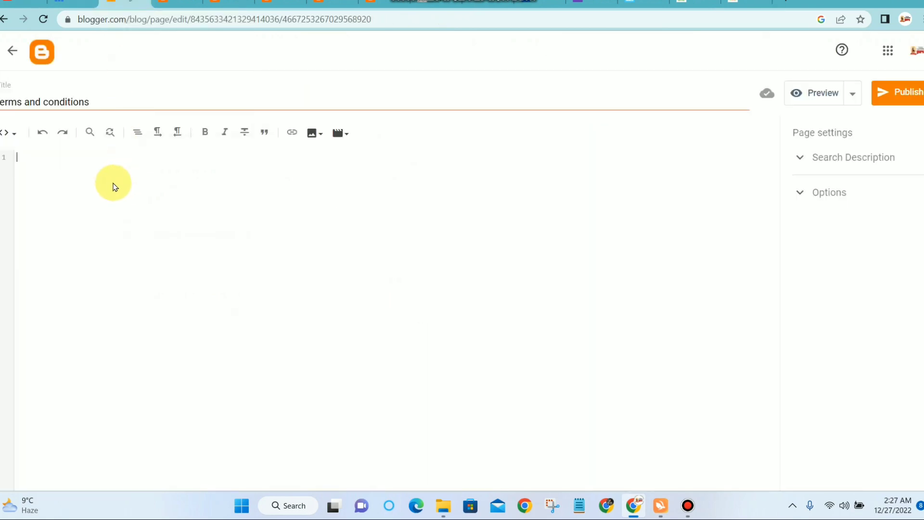
{"action": "key", "text": "ctrl+v"}
{"action": "left_click", "coordinate": [4, 134]}
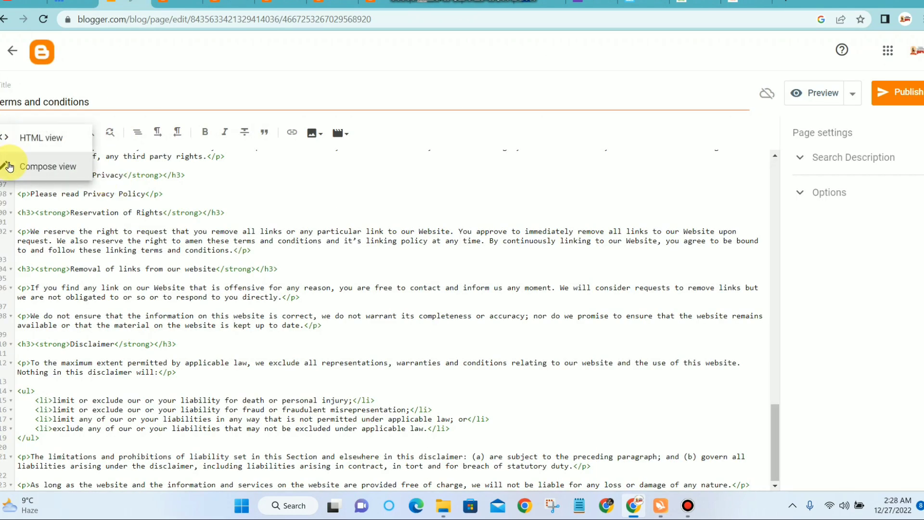
{"action": "left_click", "coordinate": [9, 166]}
Step: Review the formatted terms and conditions text and publish the page
{"action": "scroll", "coordinate": [279, 243], "scroll_direction": "down", "scroll_amount": 10}
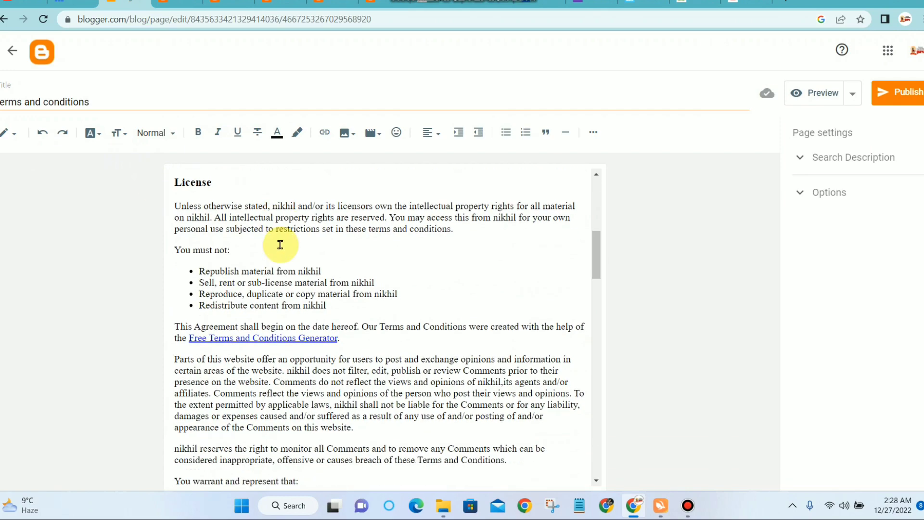
{"action": "scroll", "coordinate": [275, 243], "scroll_direction": "up", "scroll_amount": 10}
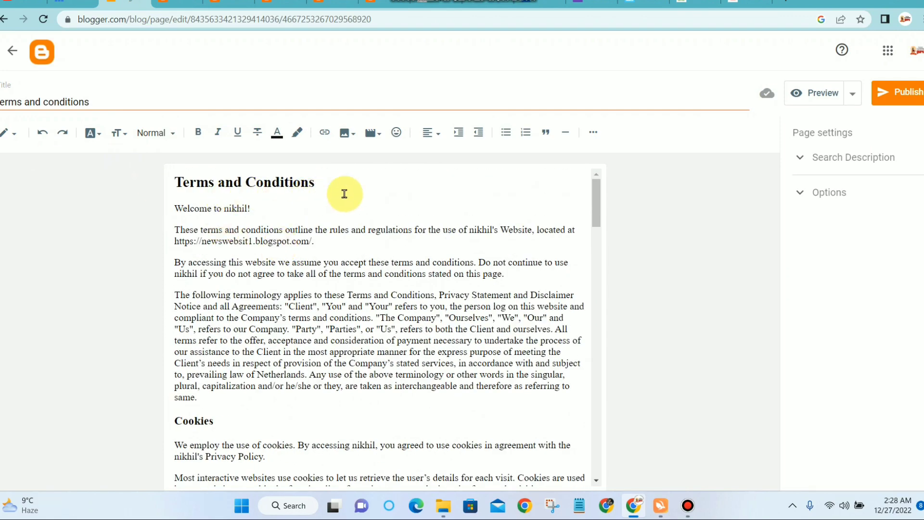
{"action": "left_click", "coordinate": [891, 92]}
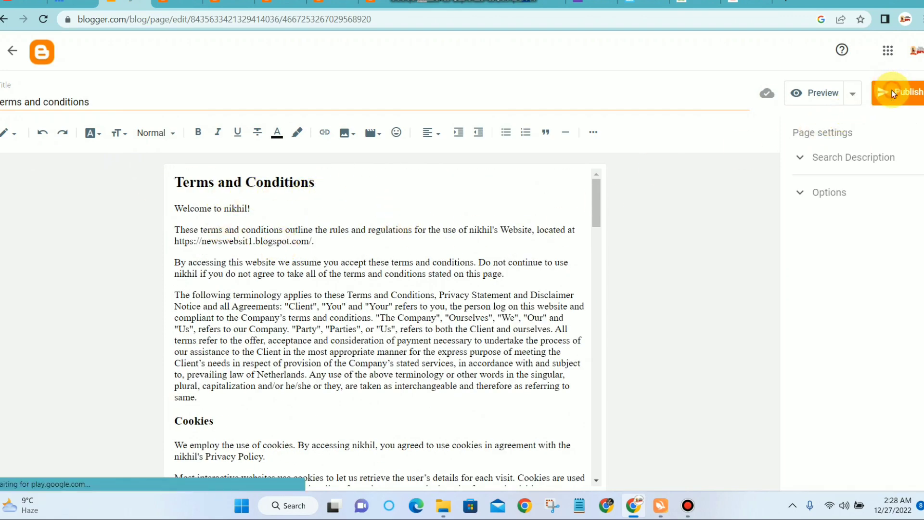
{"action": "left_click", "coordinate": [524, 292]}
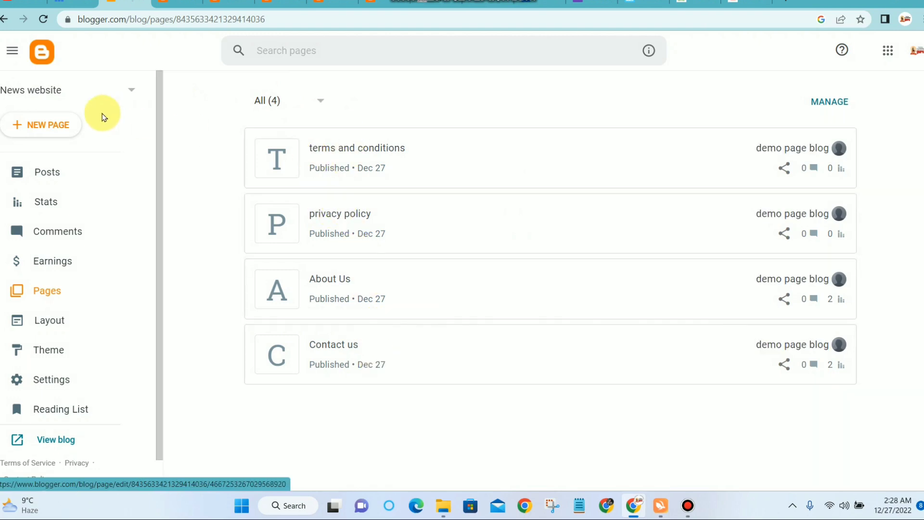
Step: Create a new page titled "disclamer", switch it to HTML view and clear the placeholder code
{"action": "left_click", "coordinate": [55, 125]}
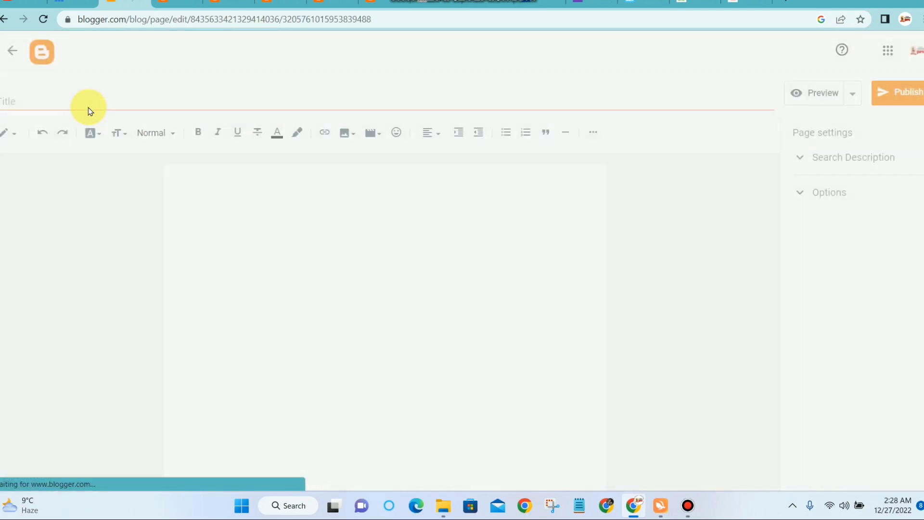
{"action": "left_click", "coordinate": [64, 99]}
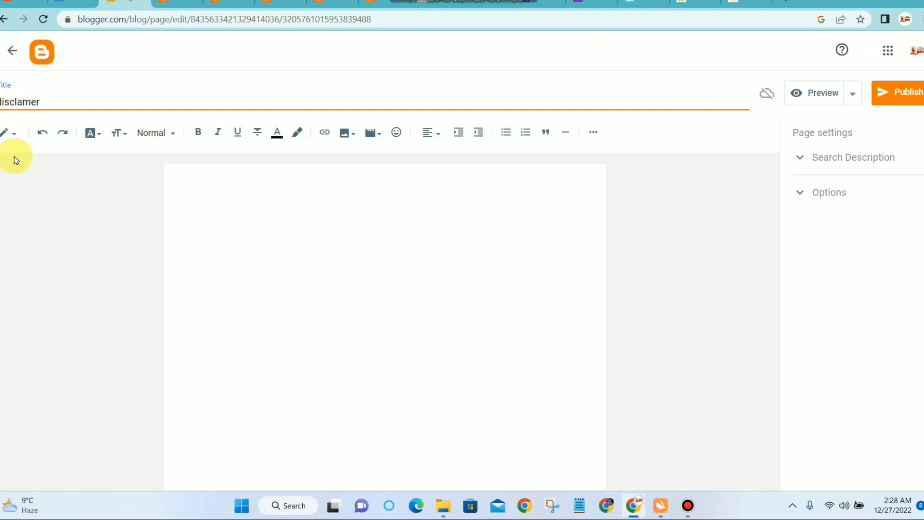
{"action": "left_click", "coordinate": [4, 136]}
{"action": "left_click", "coordinate": [42, 109]}
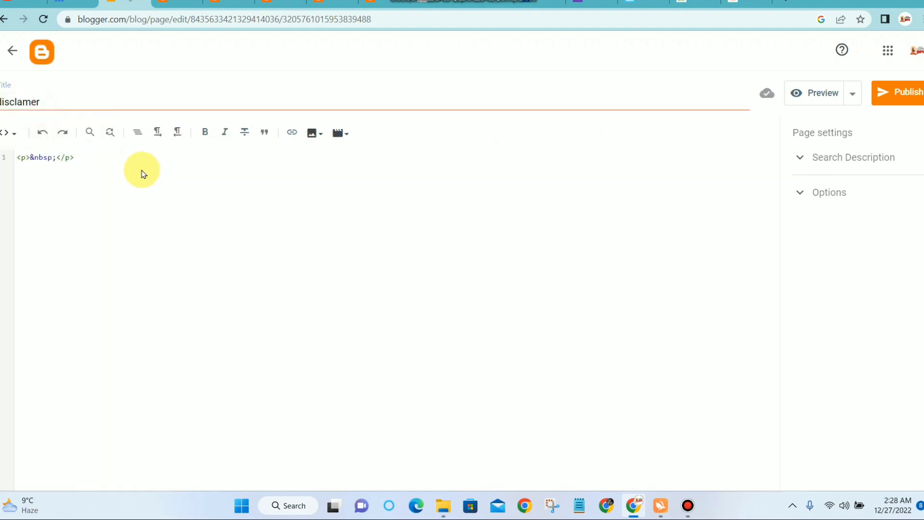
{"action": "key", "text": "BackSpace"}
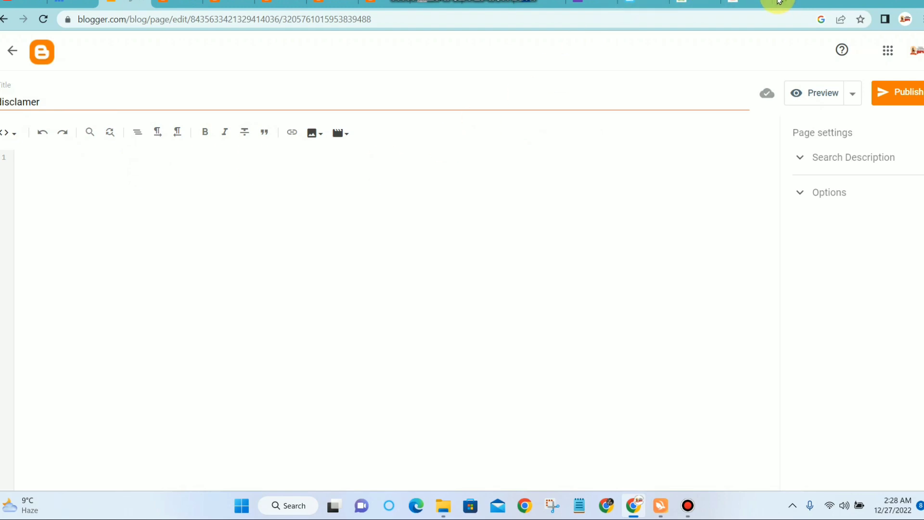
Step: Search Google in a new tab for "disclaimer generator" and open the disclaimergenerator.net result
{"action": "left_click", "coordinate": [778, 2]}
{"action": "left_click", "coordinate": [484, 248]}
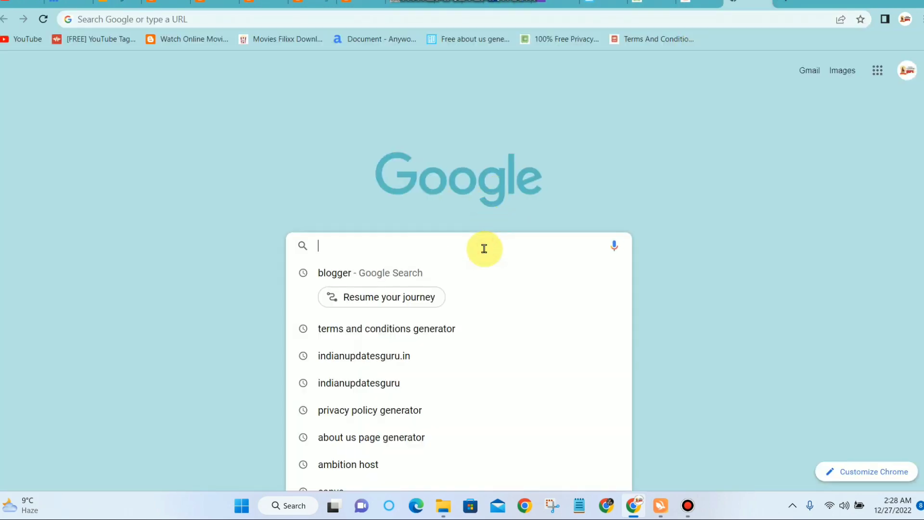
{"action": "type", "text": "di"}
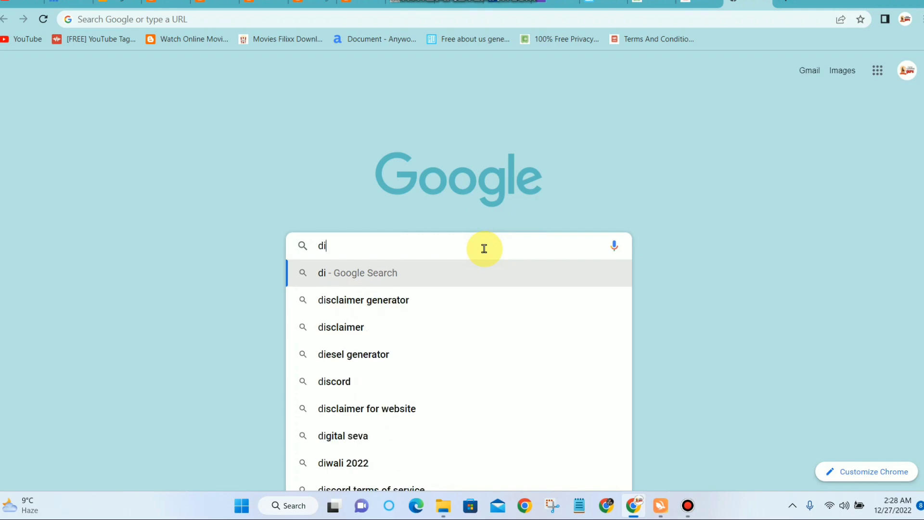
{"action": "type", "text": "sc"}
{"action": "left_click", "coordinate": [453, 273]}
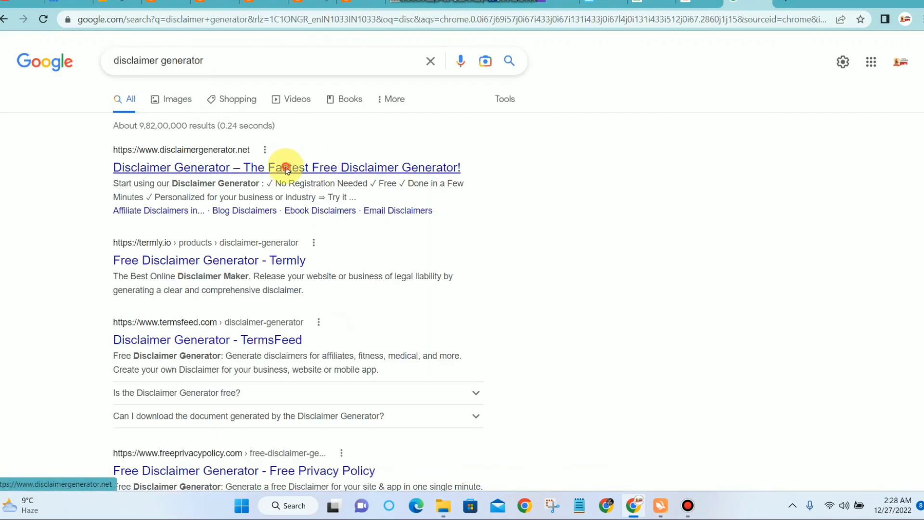
{"action": "left_click", "coordinate": [286, 169]}
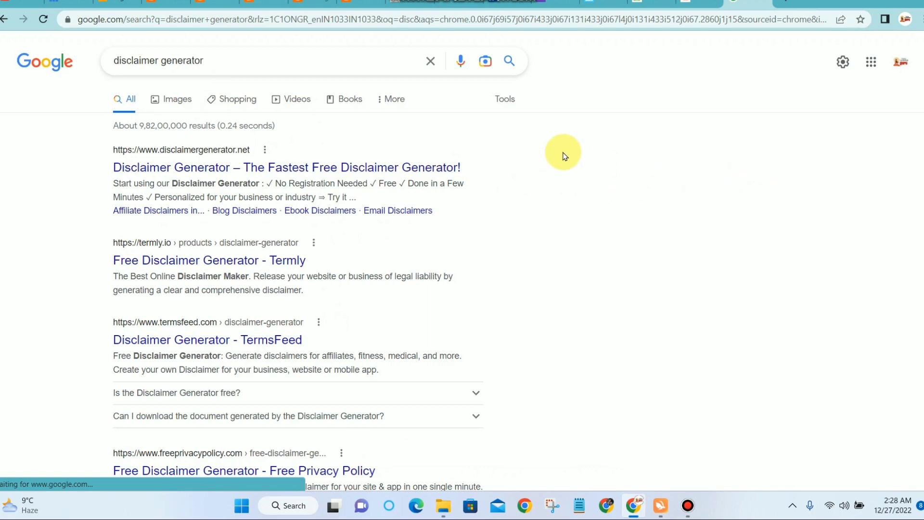
{"action": "left_click", "coordinate": [393, 168]}
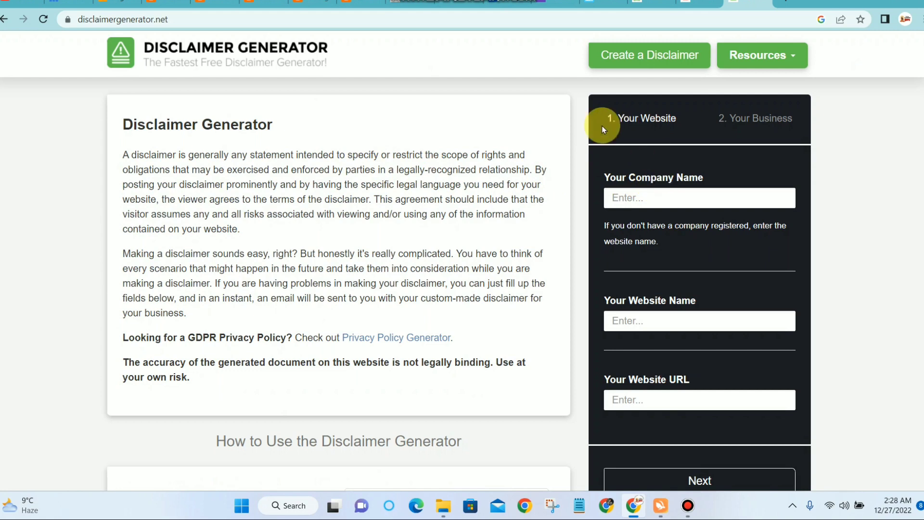
{"action": "scroll", "coordinate": [666, 148], "scroll_direction": "down", "scroll_amount": 1}
{"action": "left_click", "coordinate": [676, 138]}
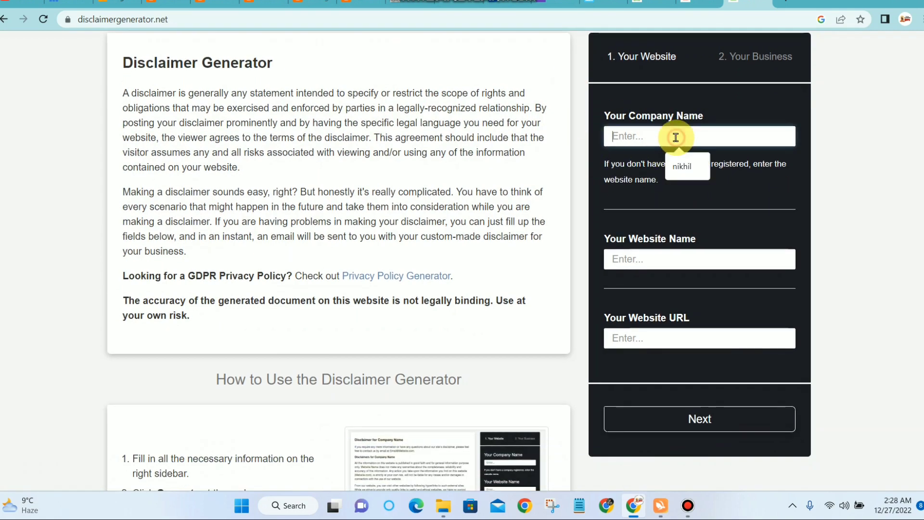
{"action": "left_click", "coordinate": [679, 167]}
{"action": "left_click", "coordinate": [660, 257]}
{"action": "left_click", "coordinate": [677, 289]}
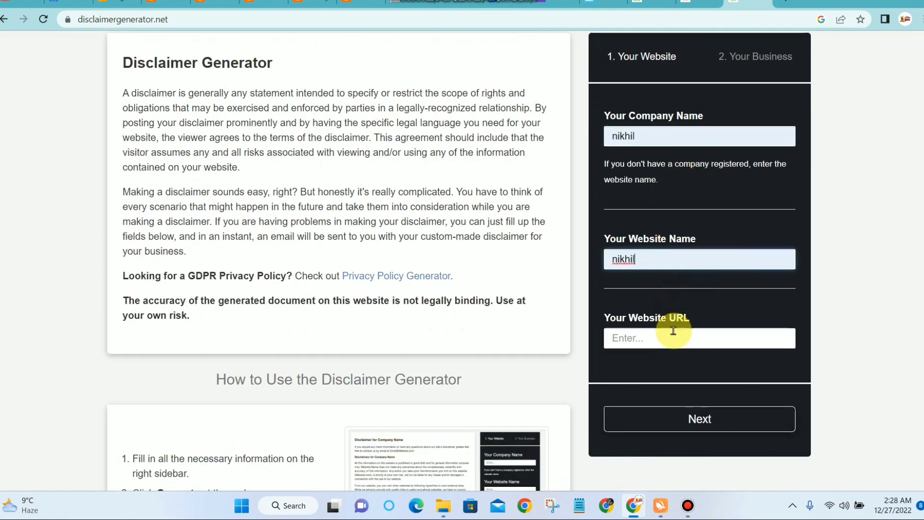
{"action": "left_click", "coordinate": [674, 330]}
{"action": "left_click", "coordinate": [687, 364]}
{"action": "left_click", "coordinate": [690, 410]}
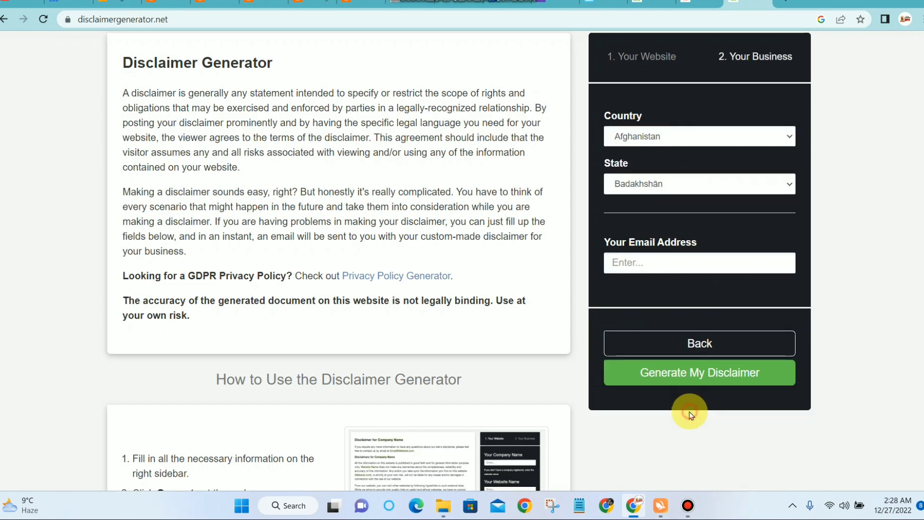
Step: Generate the disclaimer with the contact e-mail filled in and the default country kept, and copy the generated text
{"action": "left_click", "coordinate": [665, 261]}
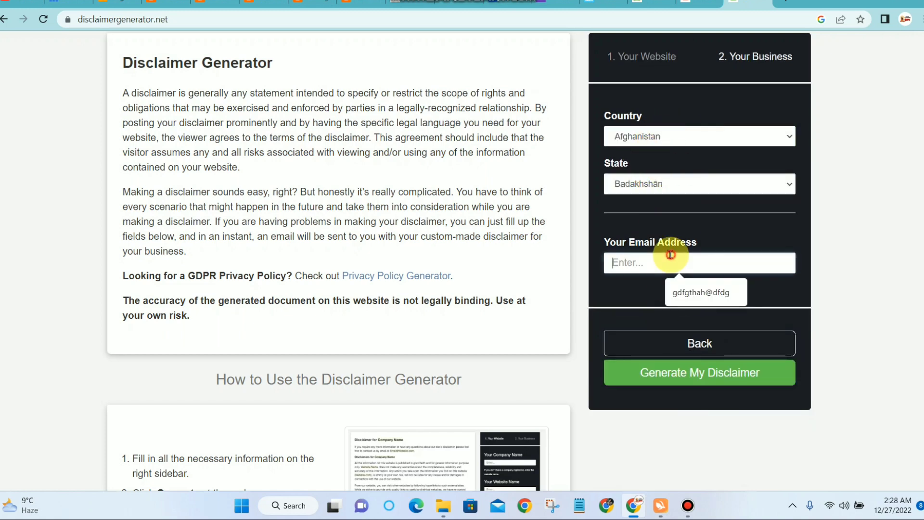
{"action": "left_click", "coordinate": [703, 297]}
{"action": "left_click", "coordinate": [698, 374]}
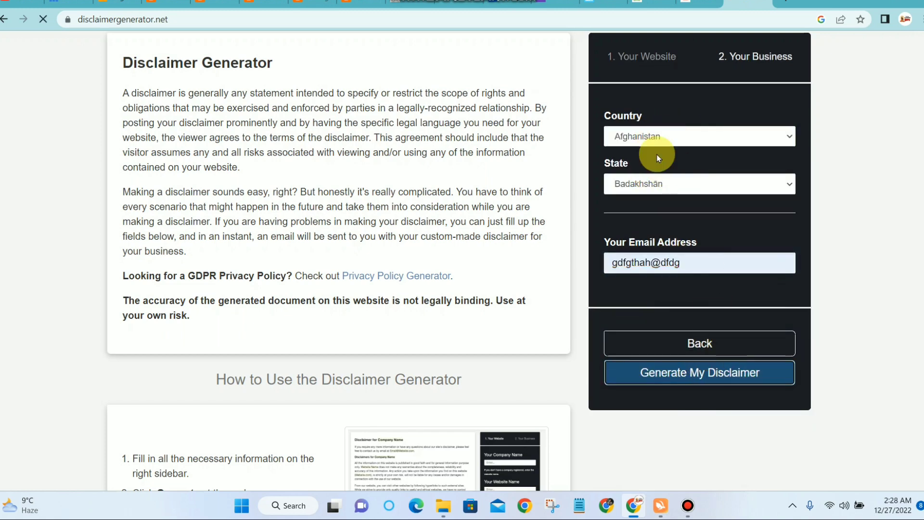
{"action": "scroll", "coordinate": [522, 192], "scroll_direction": "down", "scroll_amount": 5}
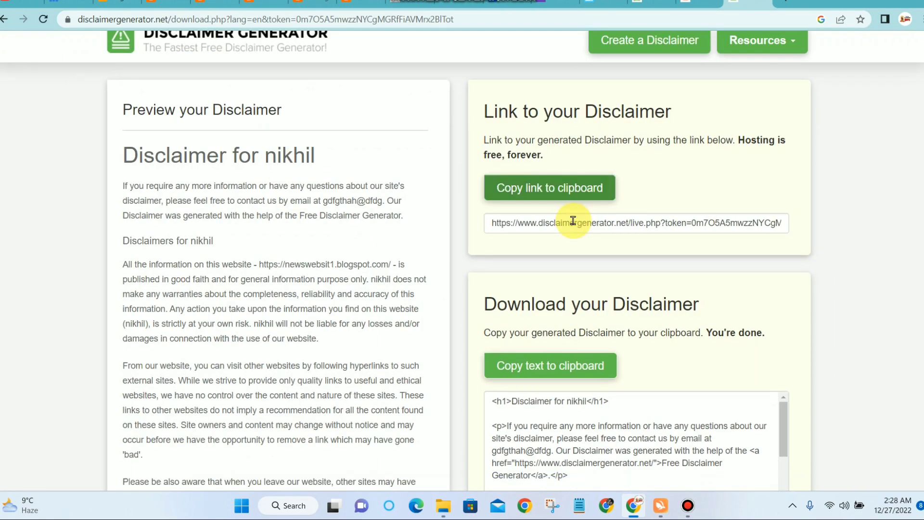
{"action": "left_click", "coordinate": [582, 196]}
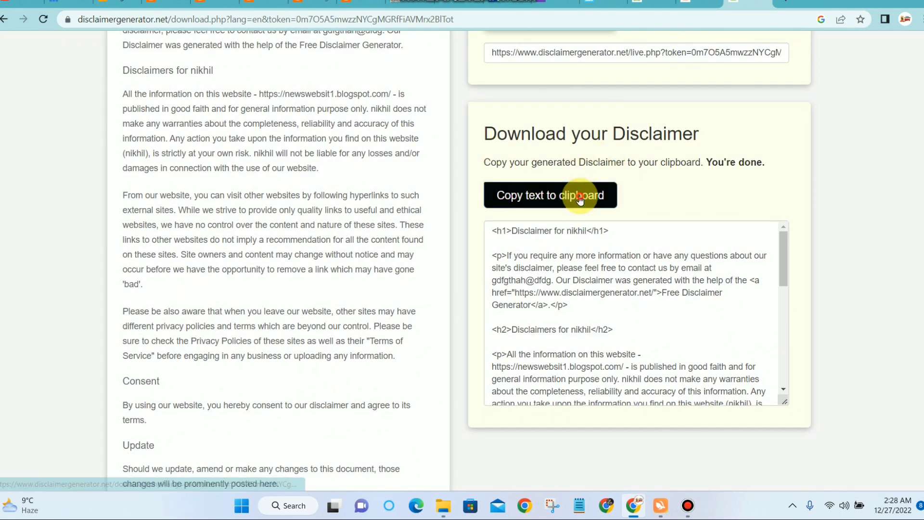
Step: Paste the copied disclaimer code into the HTML of Blogger's disclamer page and publish the page
{"action": "left_click", "coordinate": [116, 3]}
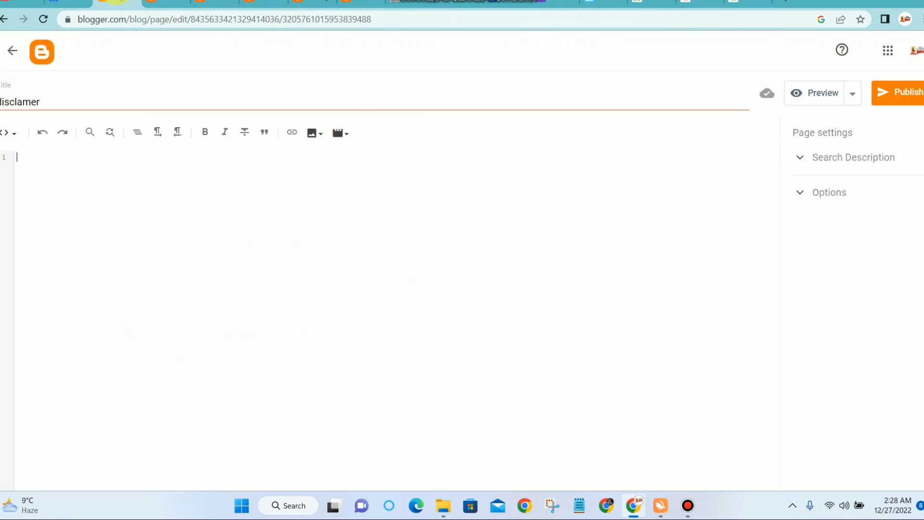
{"action": "left_click", "coordinate": [93, 159]}
{"action": "key", "text": "ctrl+v"}
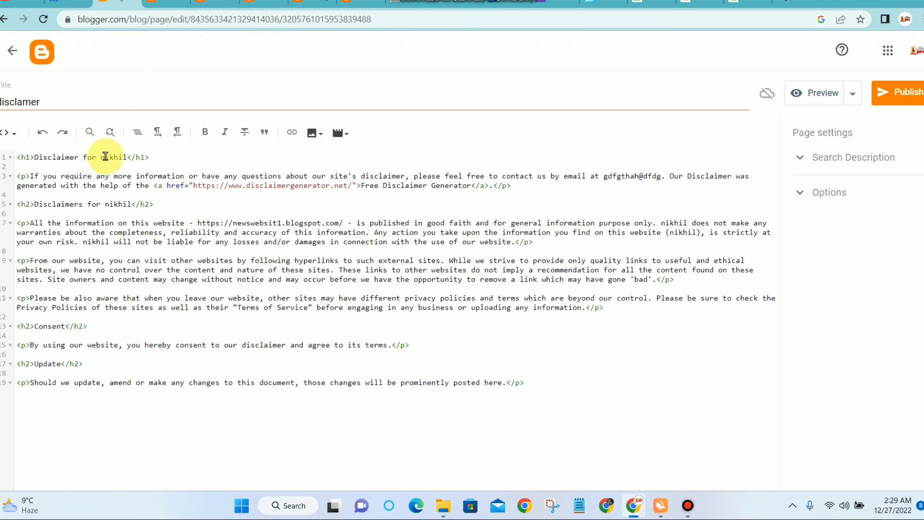
{"action": "left_click", "coordinate": [899, 92]}
{"action": "left_click", "coordinate": [521, 291]}
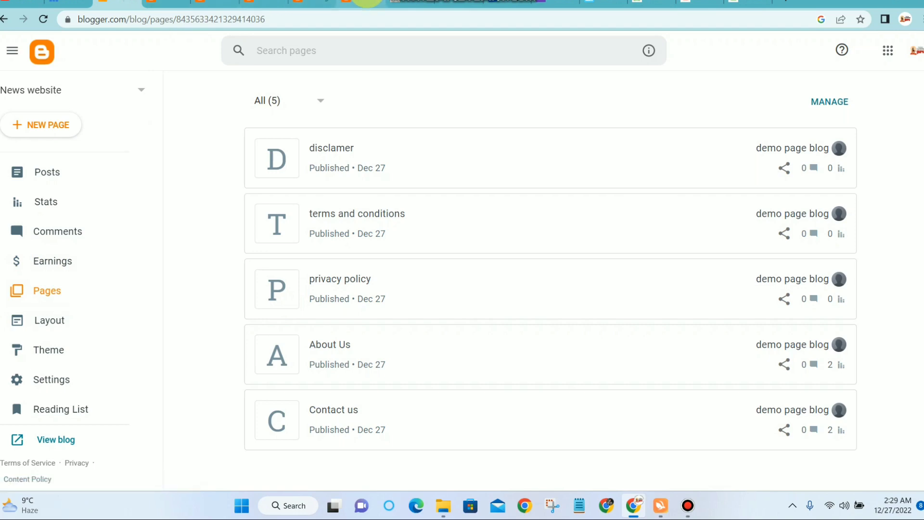
Step: Find the live News website home page among the open tabs and examine its top navigation links
{"action": "left_click", "coordinate": [366, 2]}
{"action": "left_click", "coordinate": [301, 3]}
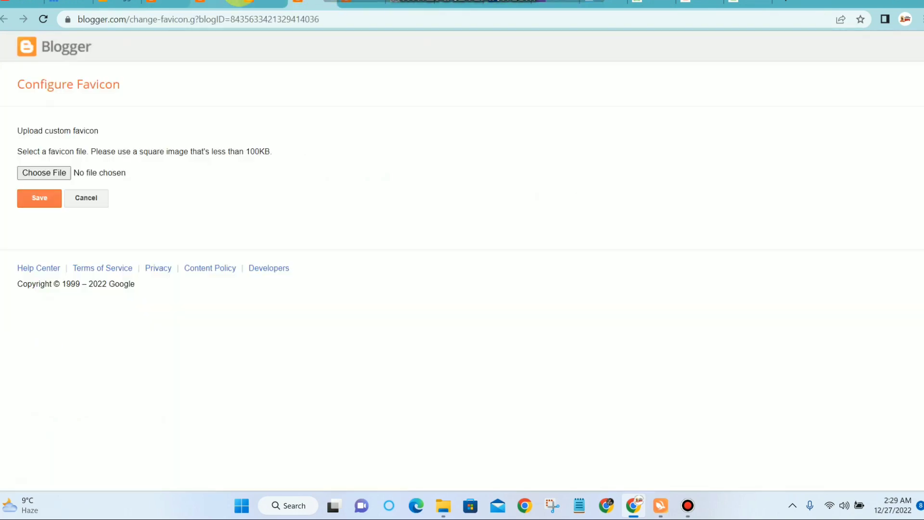
{"action": "left_click", "coordinate": [245, 2]}
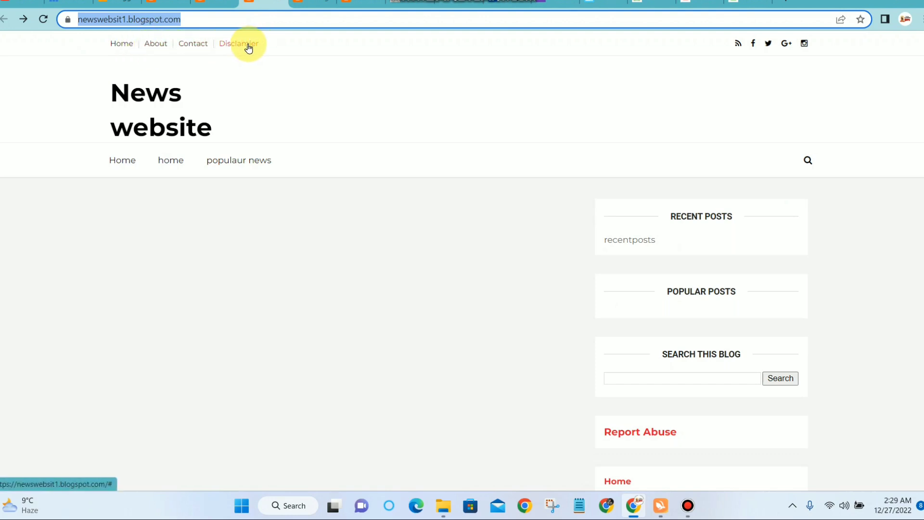
{"action": "scroll", "coordinate": [581, 244], "scroll_direction": "down", "scroll_amount": 5}
{"action": "scroll", "coordinate": [411, 190], "scroll_direction": "up", "scroll_amount": 5}
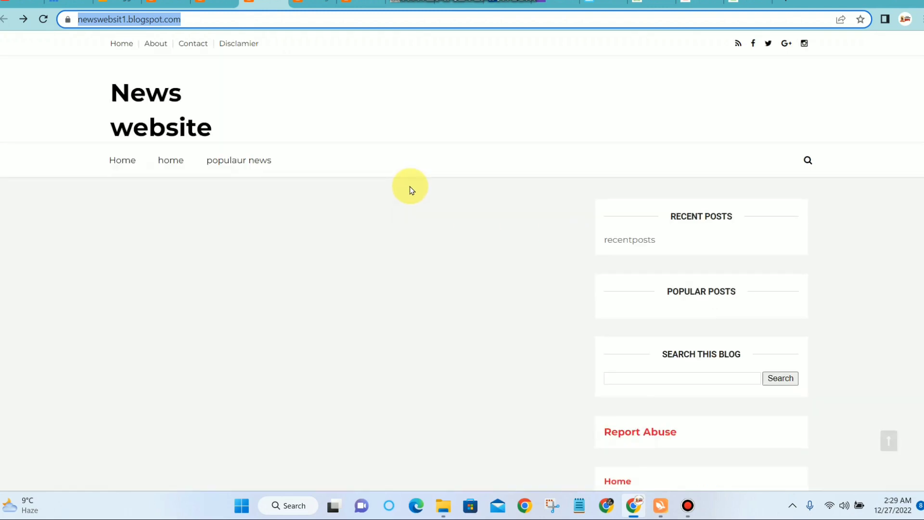
Step: Open the live disclamer, terms and conditions, About Us and Contact us pages from the blog's page list, each in its own tab
{"action": "left_click", "coordinate": [101, 2]}
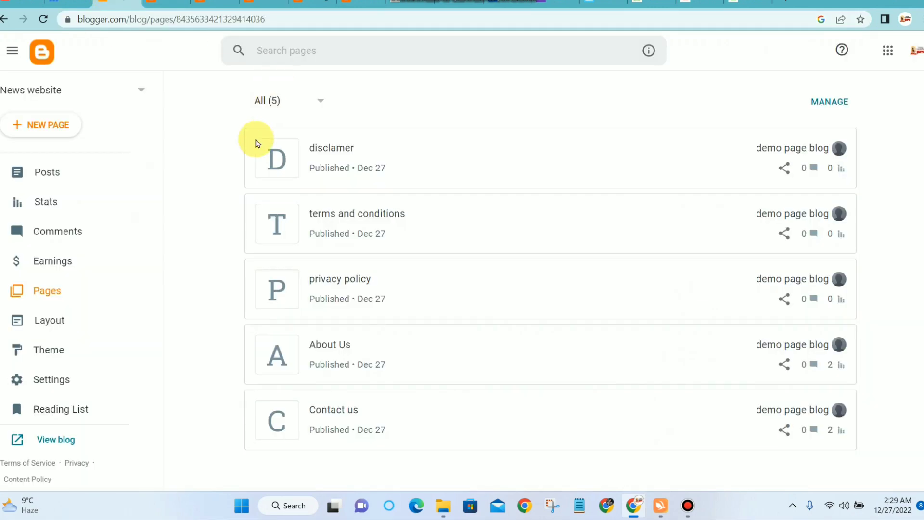
{"action": "mouse_move", "coordinate": [619, 148]}
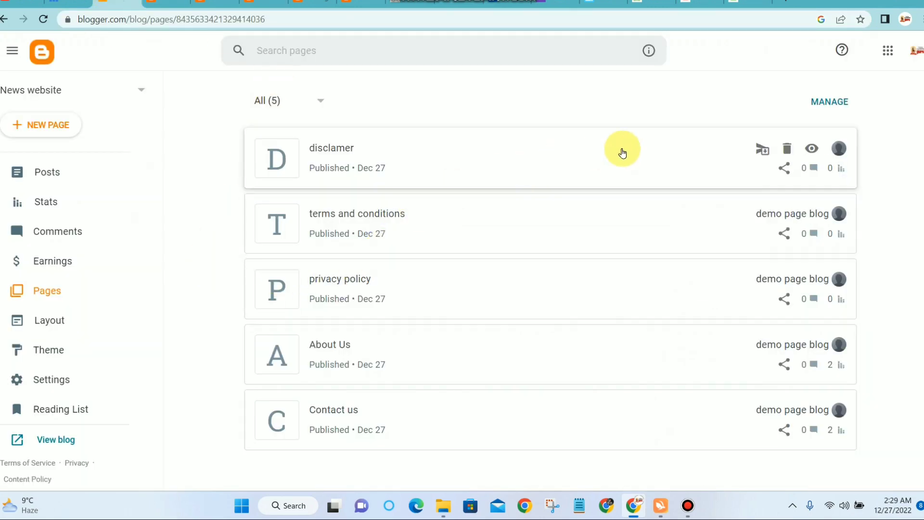
{"action": "left_click", "coordinate": [811, 149]}
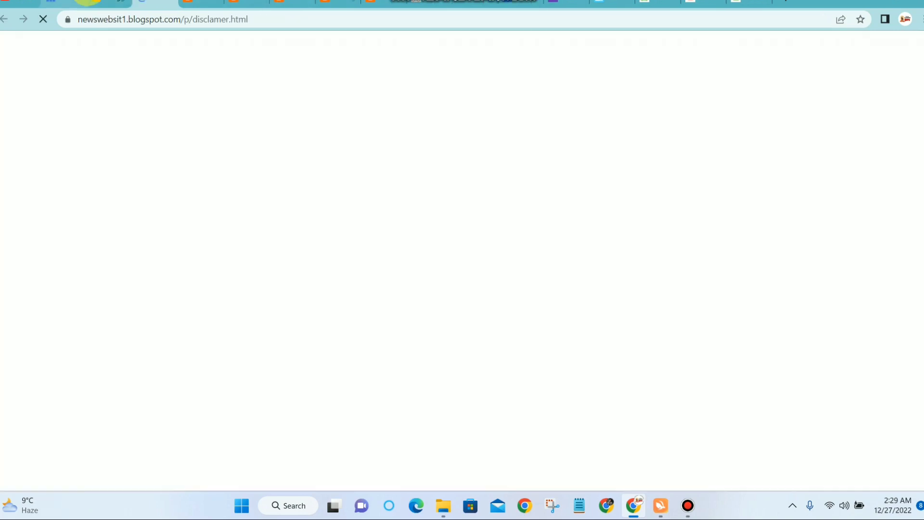
{"action": "left_click", "coordinate": [124, 2]}
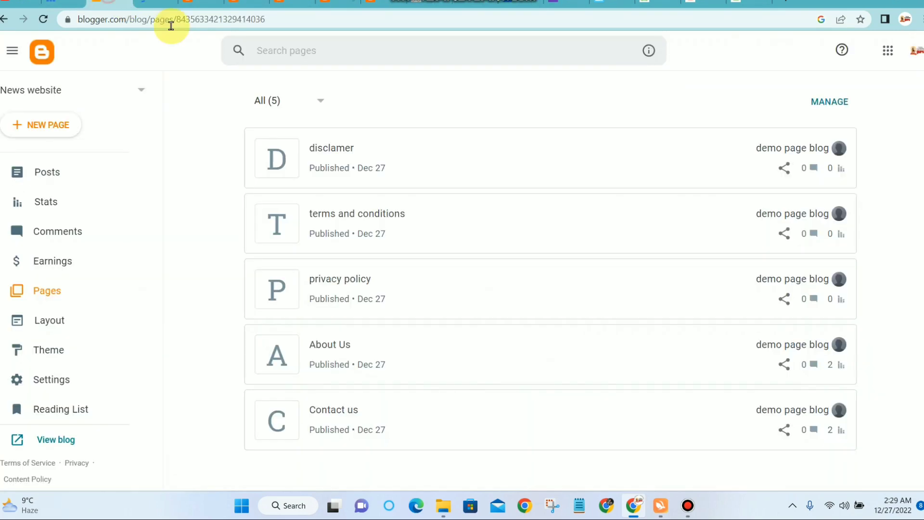
{"action": "left_click", "coordinate": [810, 212]}
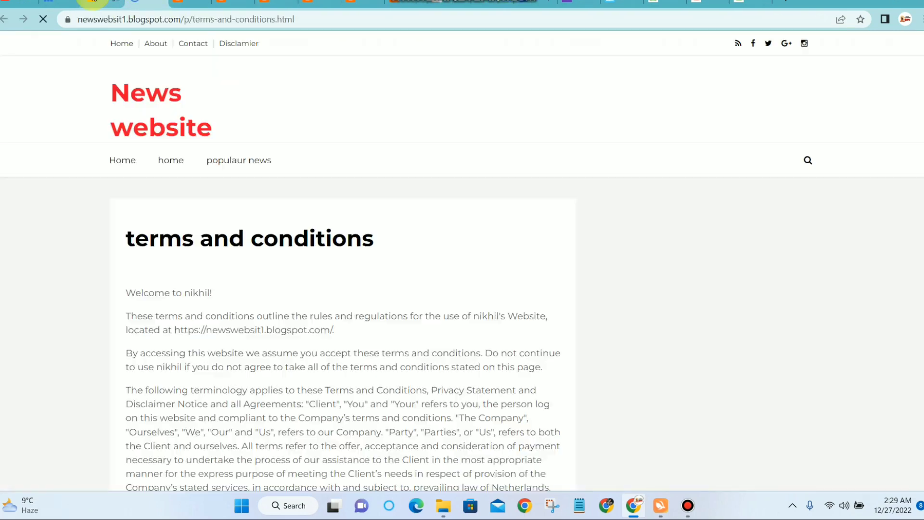
{"action": "left_click", "coordinate": [104, 2]}
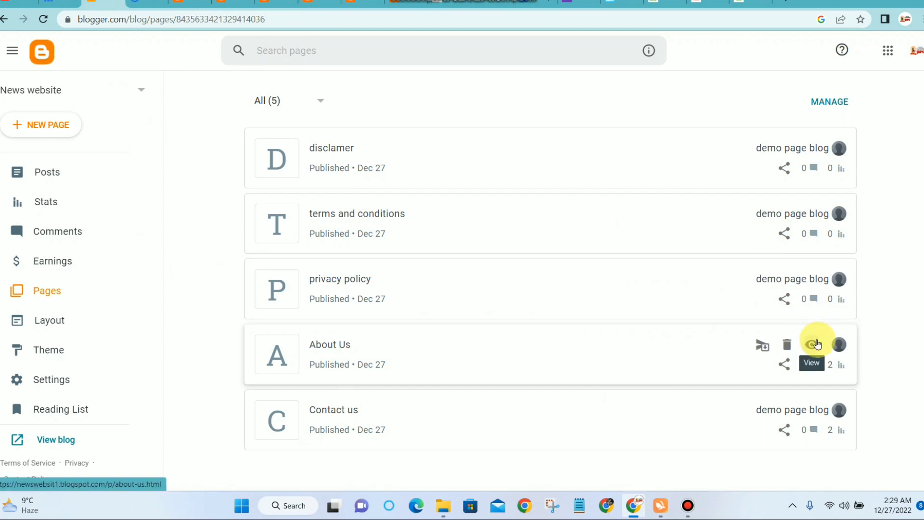
{"action": "left_click", "coordinate": [817, 344]}
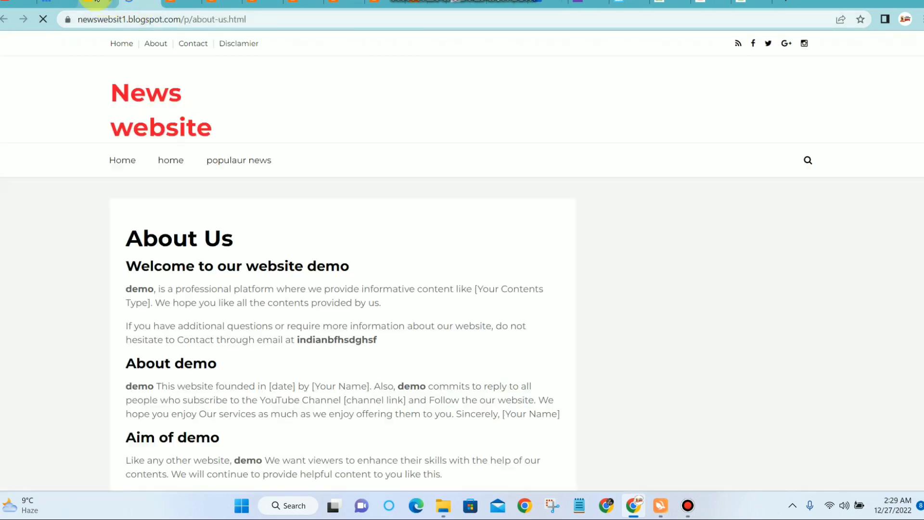
{"action": "left_click", "coordinate": [99, 2]}
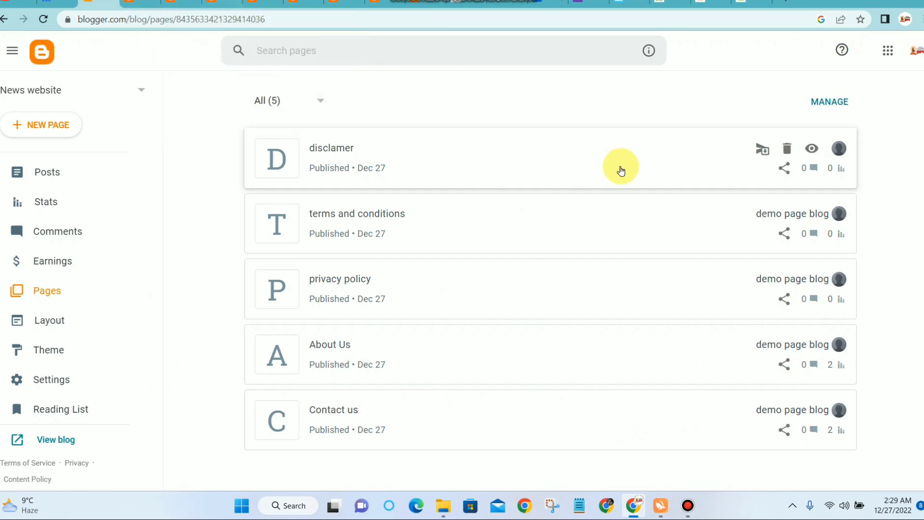
{"action": "left_click", "coordinate": [811, 412]}
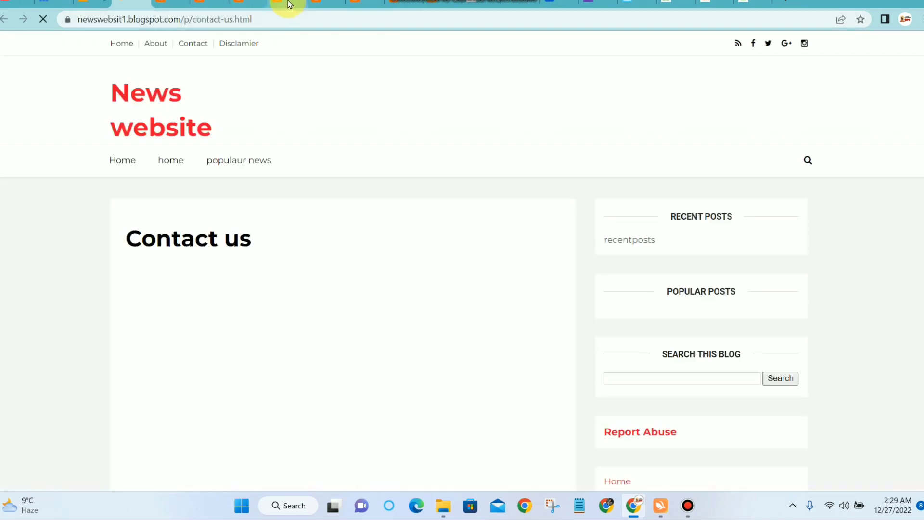
Step: Check the content of the opened live pages, including About Us, disclamer and Contact us
{"action": "left_click", "coordinate": [291, 5]}
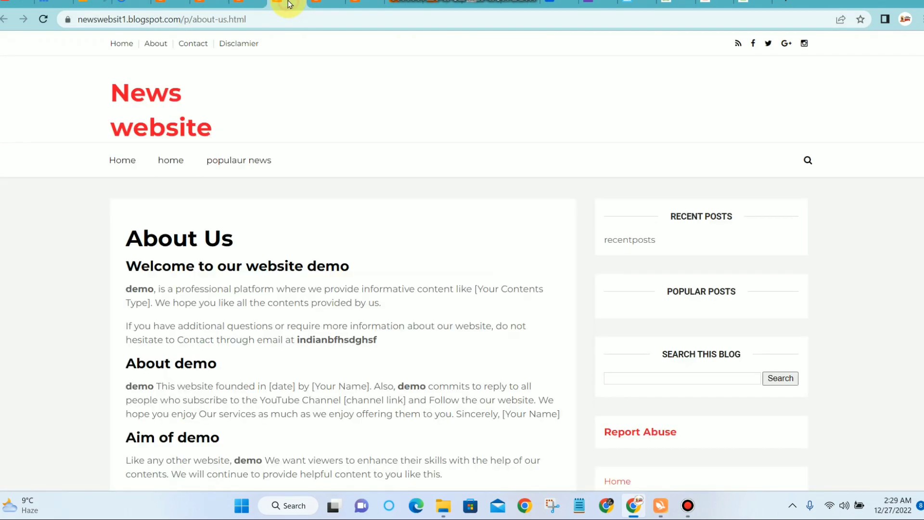
{"action": "left_click", "coordinate": [237, 4]}
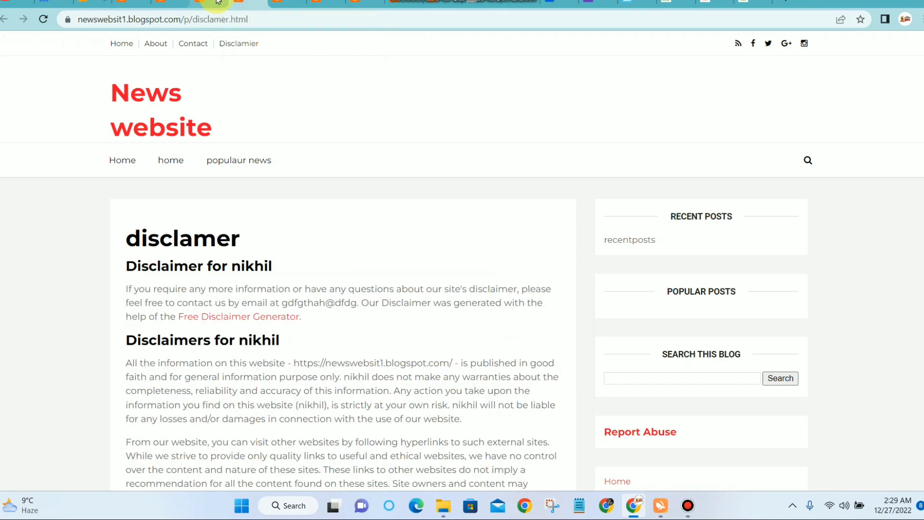
{"action": "left_click", "coordinate": [215, 3]}
{"action": "left_click", "coordinate": [169, 4]}
{"action": "left_click", "coordinate": [128, 4]}
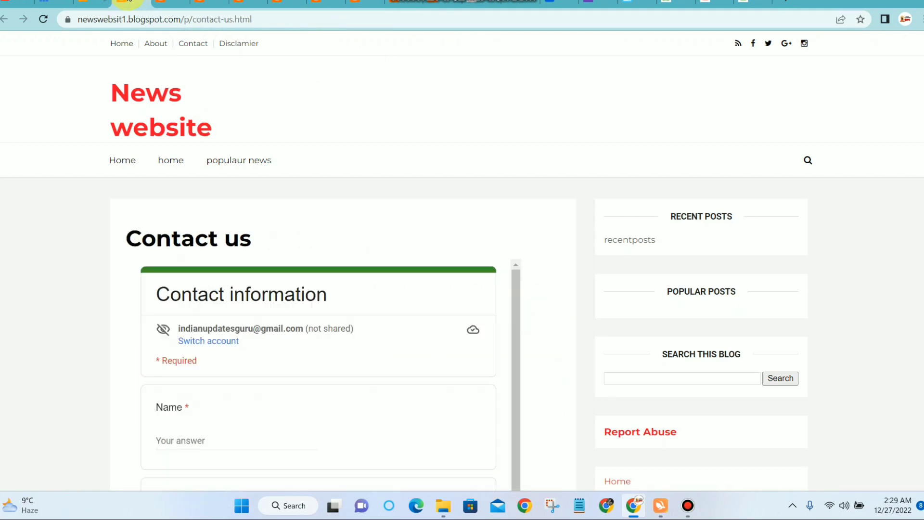
Step: Open the Top Navigation menu's link list for editing in the blog's layout
{"action": "left_click", "coordinate": [87, 4]}
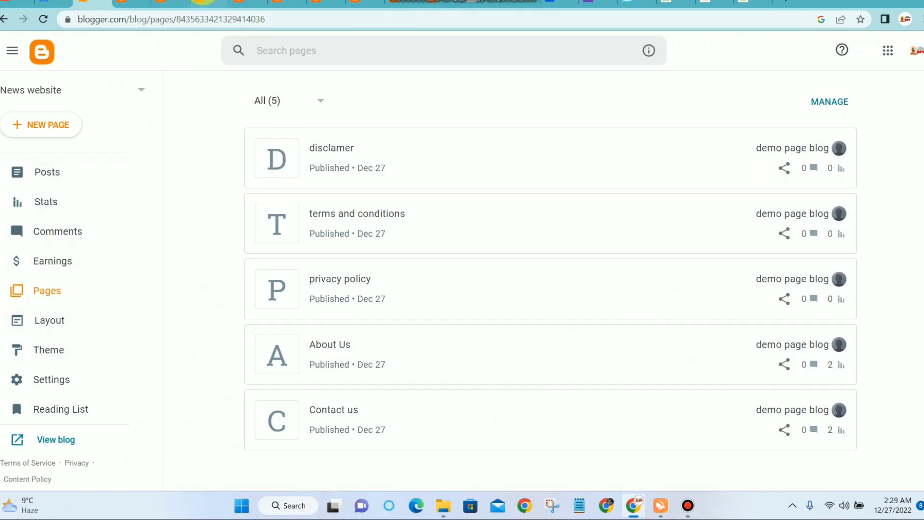
{"action": "left_click", "coordinate": [48, 317]}
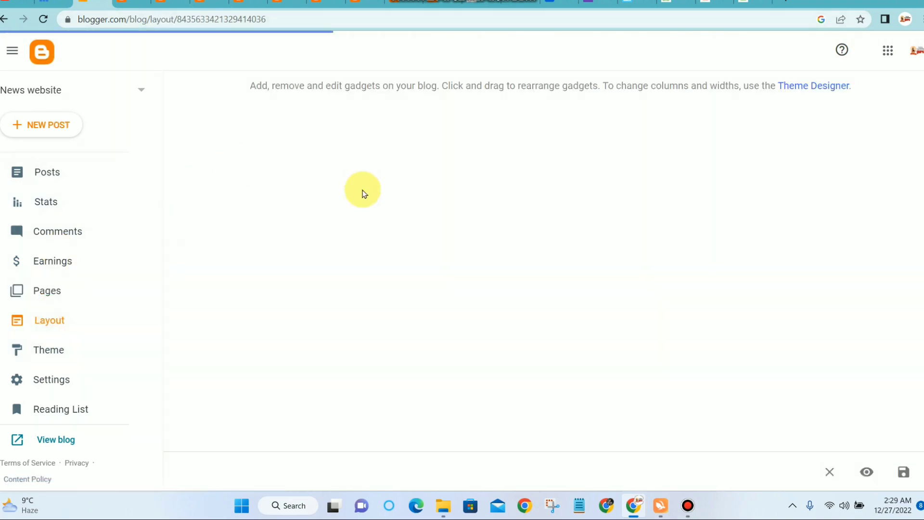
{"action": "scroll", "coordinate": [383, 313], "scroll_direction": "down", "scroll_amount": 6}
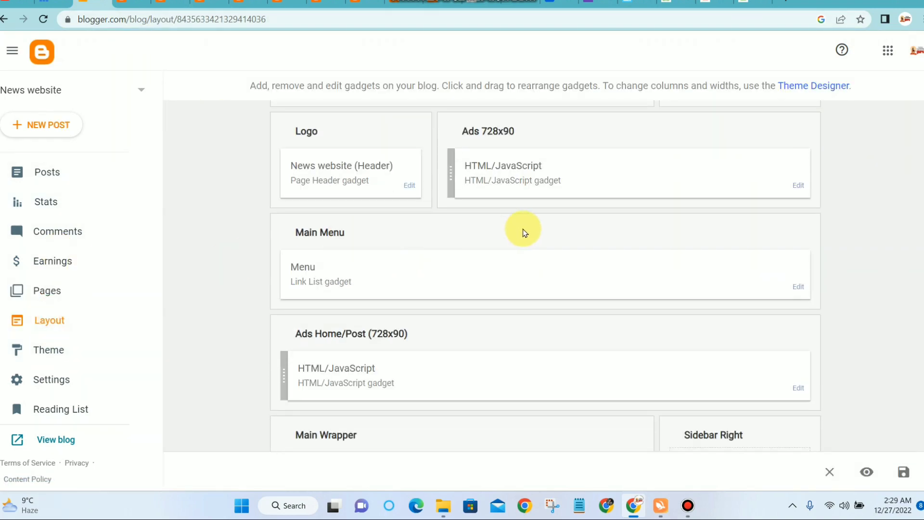
{"action": "scroll", "coordinate": [347, 206], "scroll_direction": "up", "scroll_amount": 4}
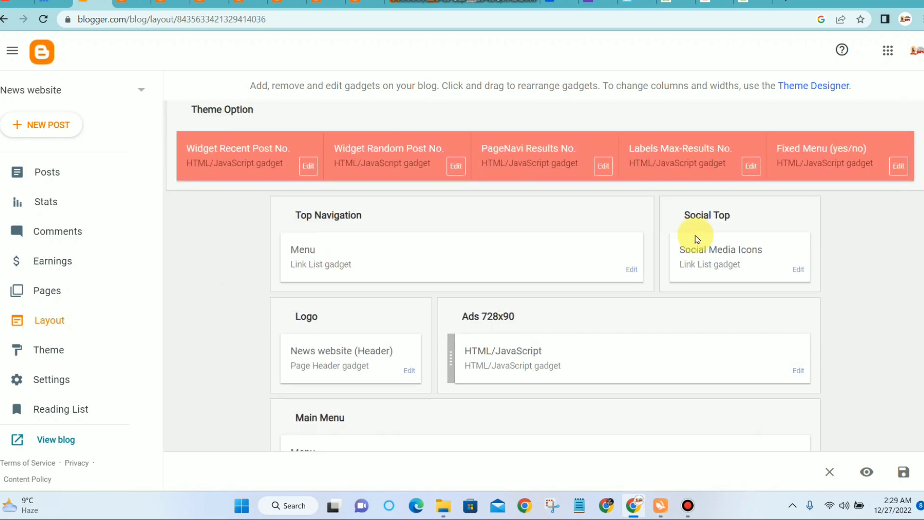
{"action": "left_click", "coordinate": [635, 269]}
{"action": "scroll", "coordinate": [481, 282], "scroll_direction": "down", "scroll_amount": 2}
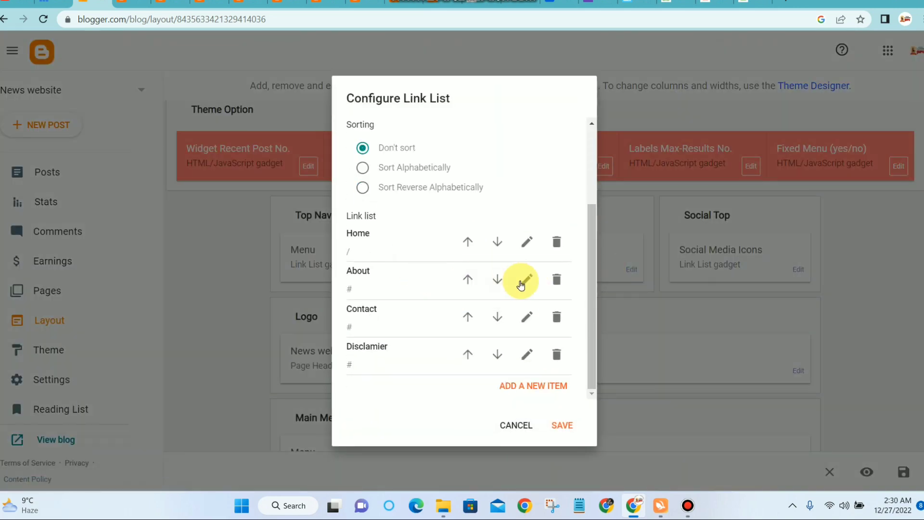
{"action": "left_click", "coordinate": [521, 284]}
{"action": "left_click", "coordinate": [419, 288]}
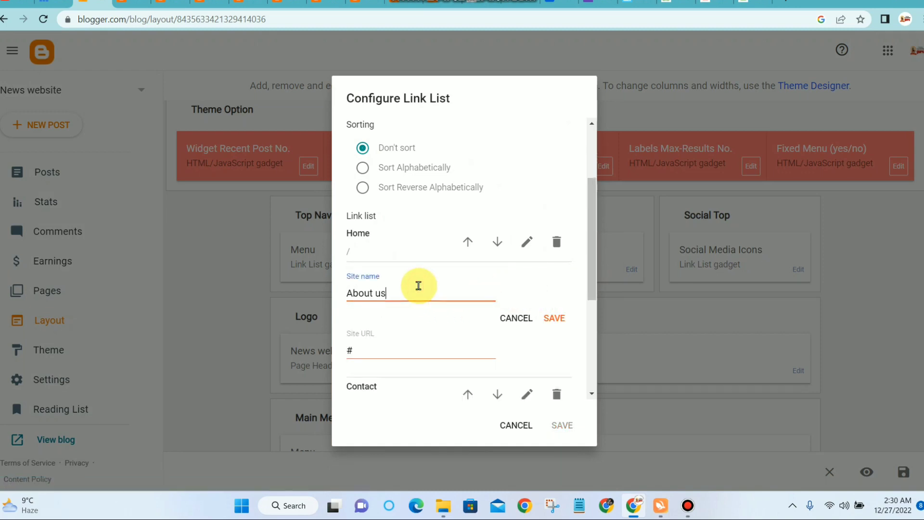
{"action": "left_click", "coordinate": [173, 6]}
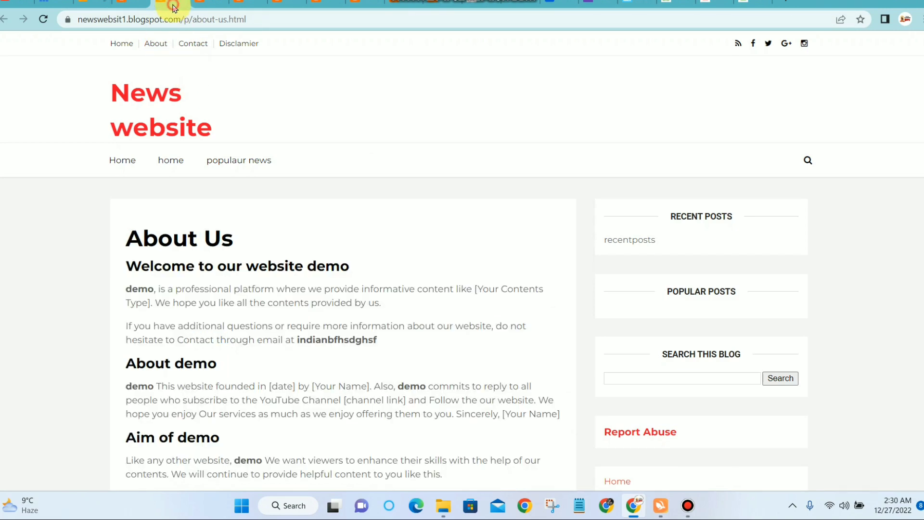
{"action": "left_click", "coordinate": [317, 18]}
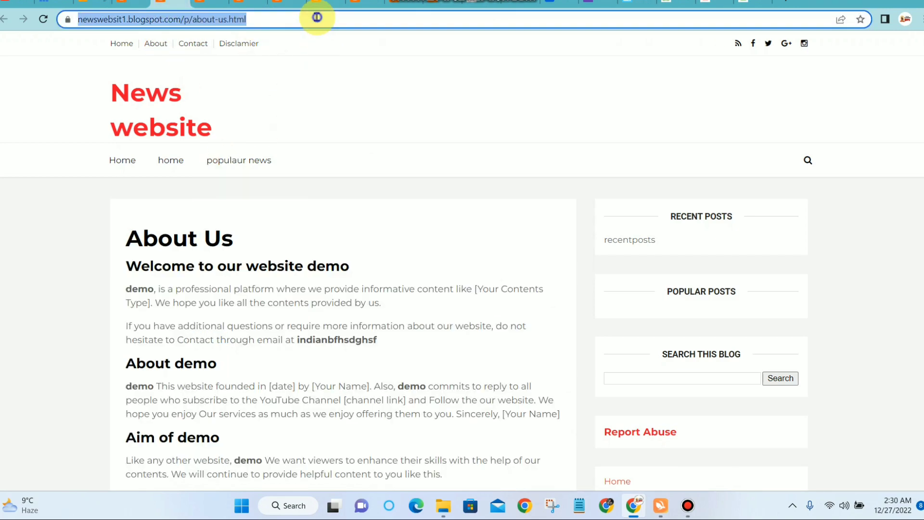
{"action": "right_click", "coordinate": [317, 17]}
{"action": "left_click", "coordinate": [355, 105]}
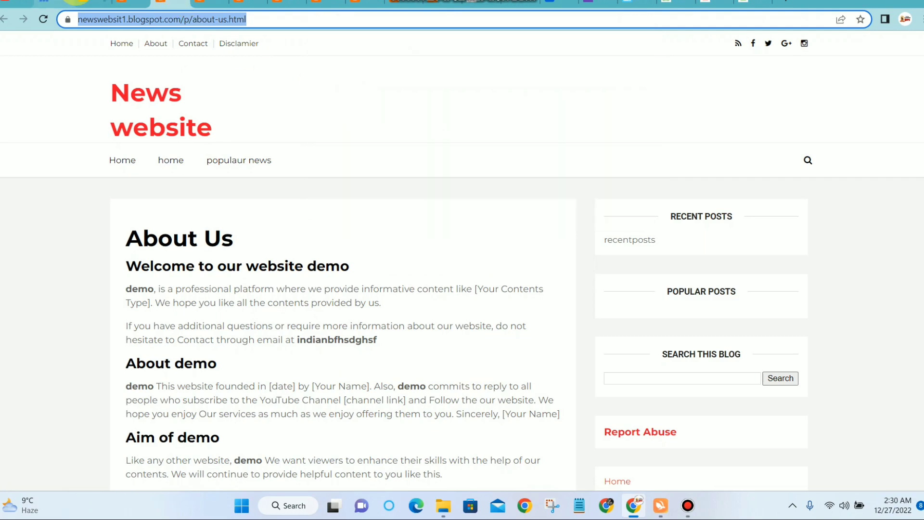
{"action": "left_click", "coordinate": [96, 4]}
{"action": "double_click", "coordinate": [399, 349]}
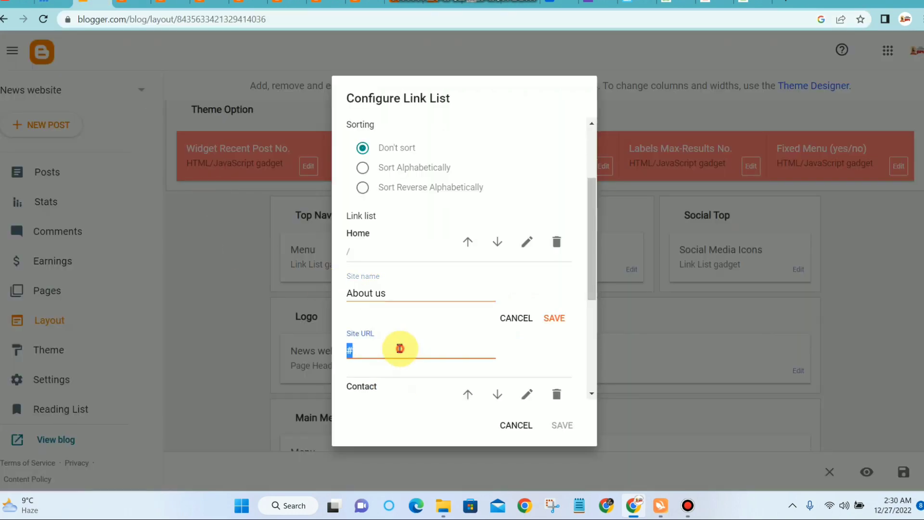
{"action": "key", "text": "ctrl+v"}
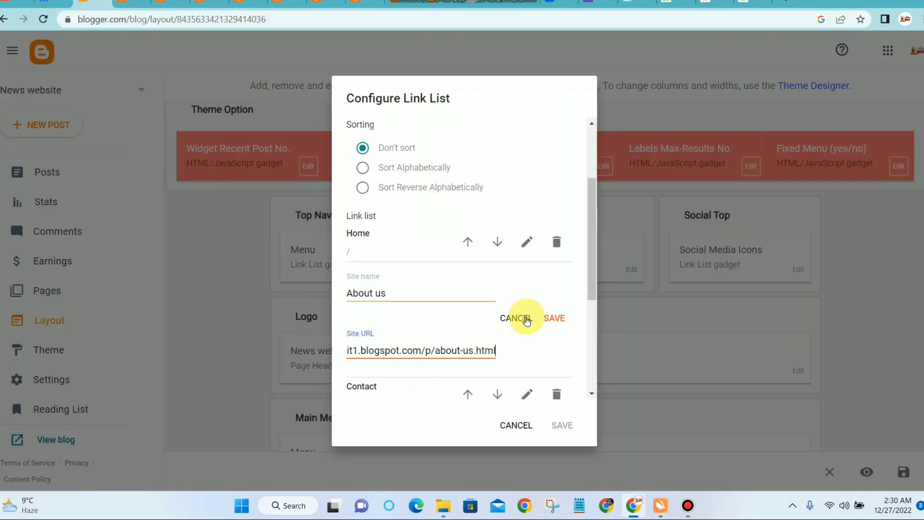
{"action": "left_click", "coordinate": [554, 318]}
{"action": "left_click", "coordinate": [549, 316]}
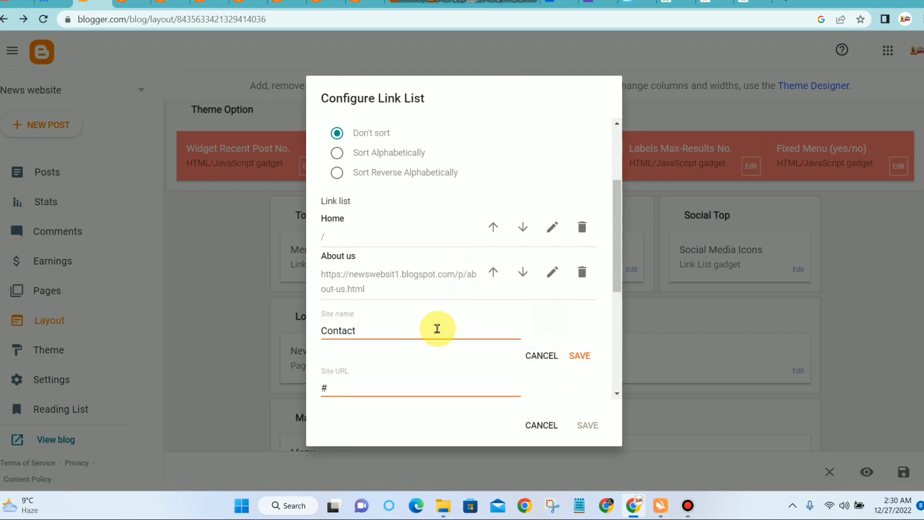
{"action": "left_click", "coordinate": [427, 326]}
{"action": "type", "text": "u"}
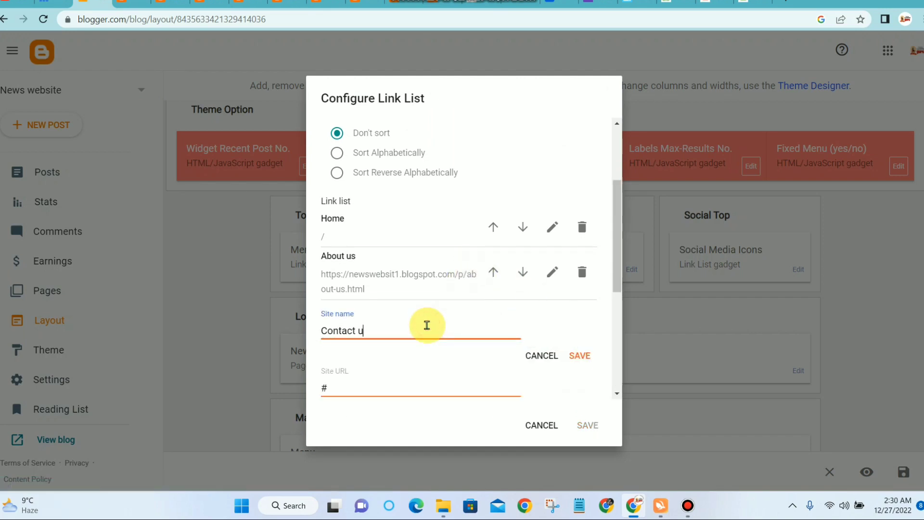
{"action": "type", "text": "s"}
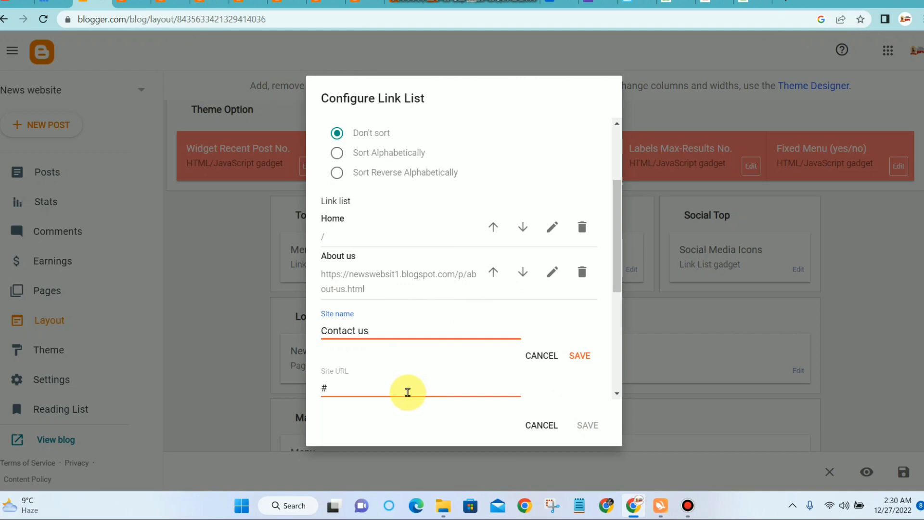
{"action": "left_click", "coordinate": [132, 5]}
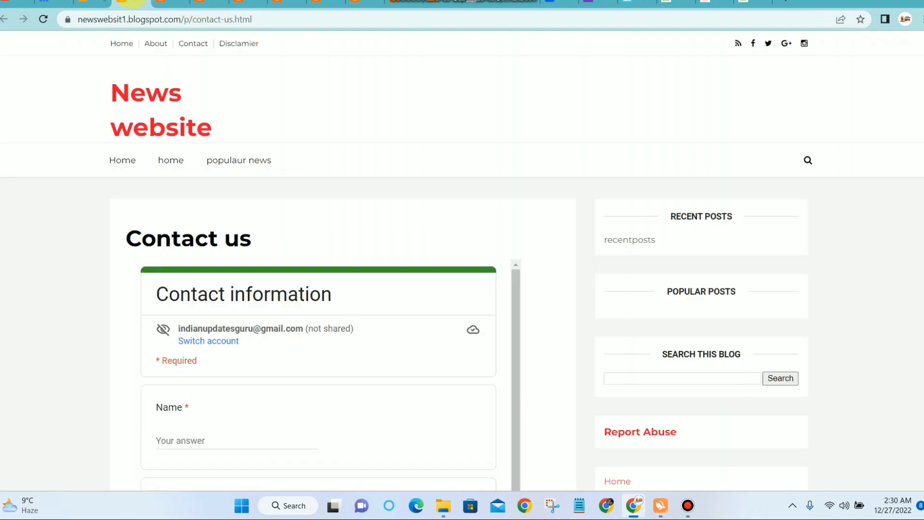
{"action": "left_click", "coordinate": [275, 18]}
{"action": "right_click", "coordinate": [275, 17]}
{"action": "left_click", "coordinate": [326, 105]}
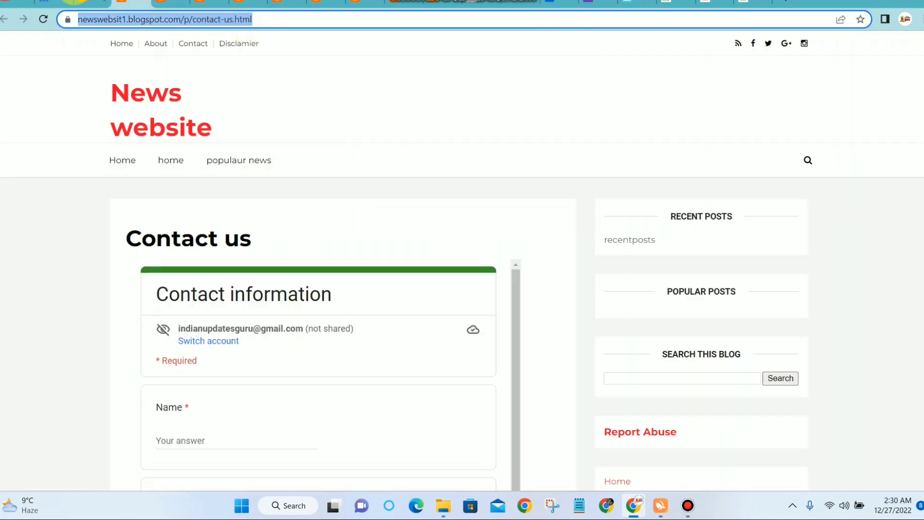
{"action": "left_click", "coordinate": [95, 3]}
{"action": "key", "text": "ctrl+v"}
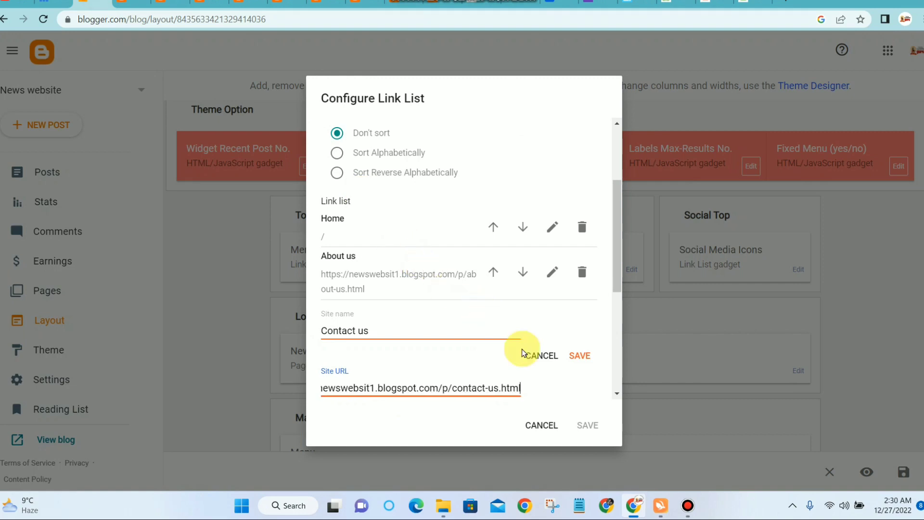
{"action": "scroll", "coordinate": [553, 328], "scroll_direction": "down", "scroll_amount": 1}
{"action": "left_click", "coordinate": [580, 294]}
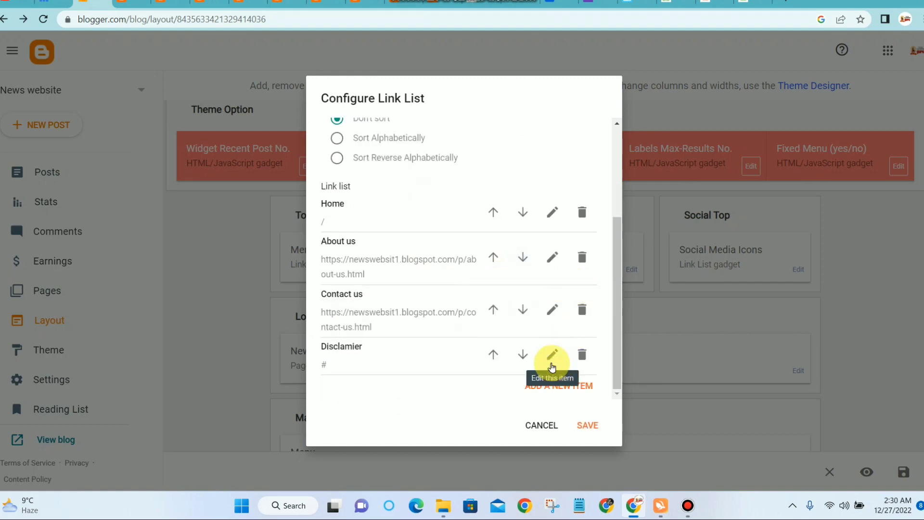
{"action": "left_click", "coordinate": [552, 354]}
{"action": "scroll", "coordinate": [457, 328], "scroll_direction": "down", "scroll_amount": 3}
{"action": "double_click", "coordinate": [393, 239]}
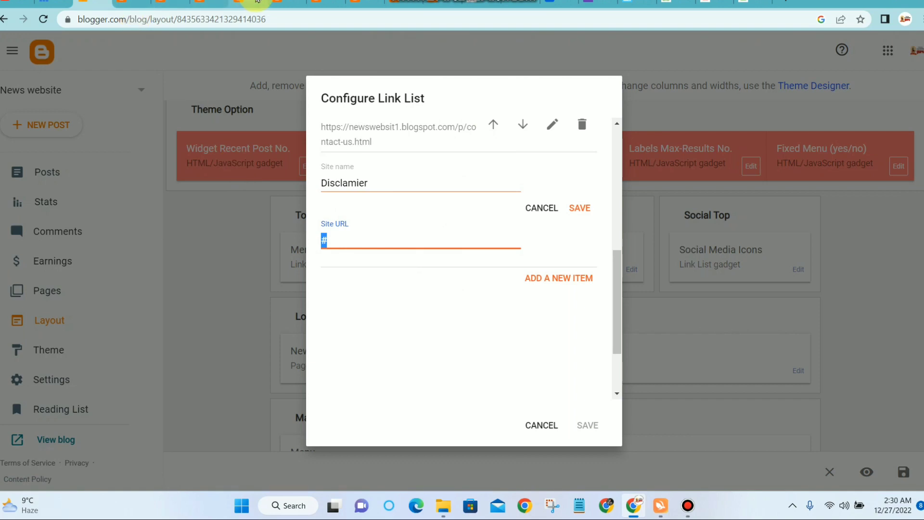
{"action": "left_click", "coordinate": [257, 2]}
{"action": "left_click", "coordinate": [301, 15]}
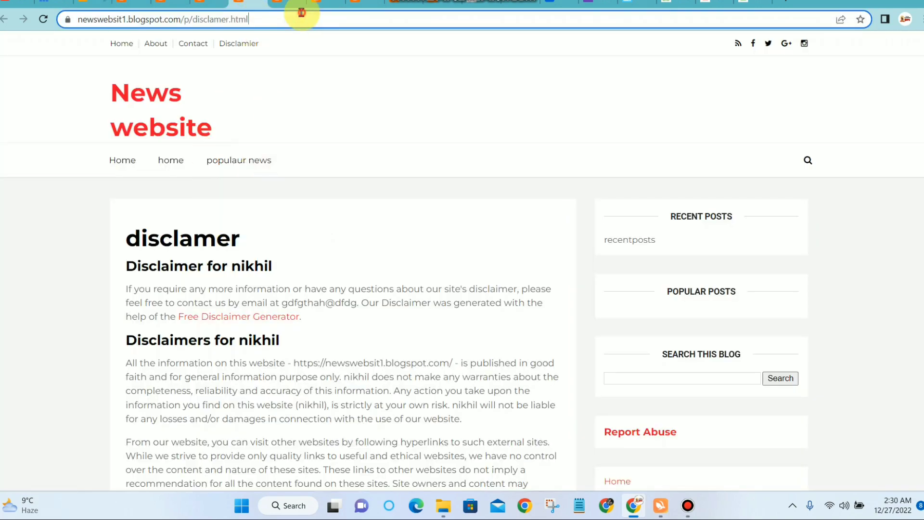
{"action": "right_click", "coordinate": [301, 14]}
{"action": "left_click", "coordinate": [366, 96]}
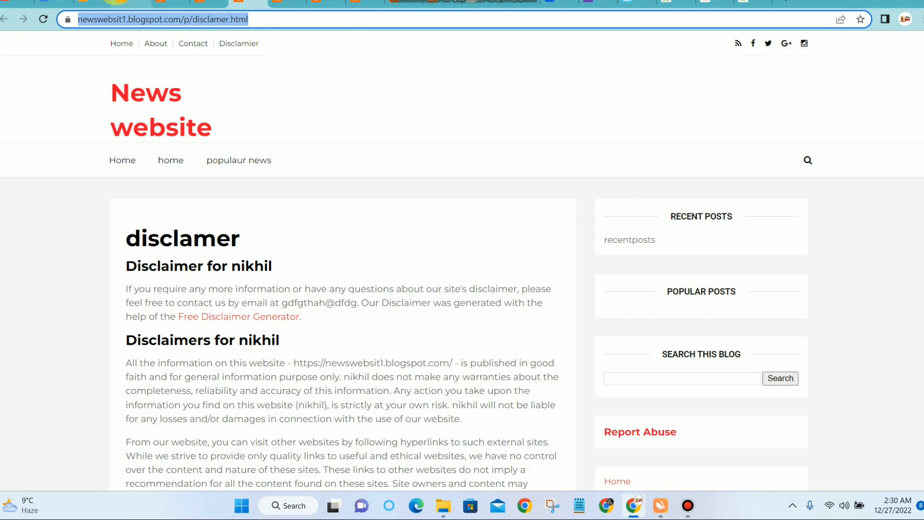
{"action": "left_click", "coordinate": [99, 2]}
{"action": "type", "text": "v"}
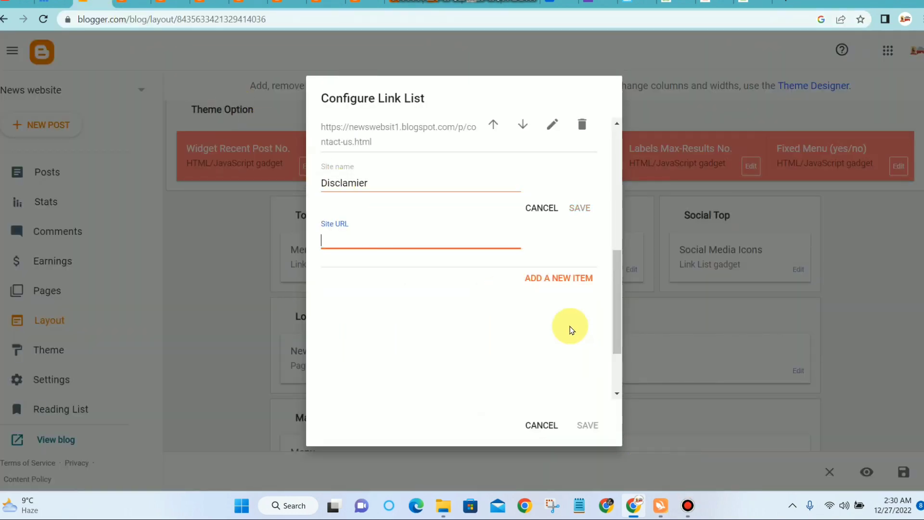
{"action": "key", "text": "ctrl+v"}
{"action": "left_click", "coordinate": [688, 505]}
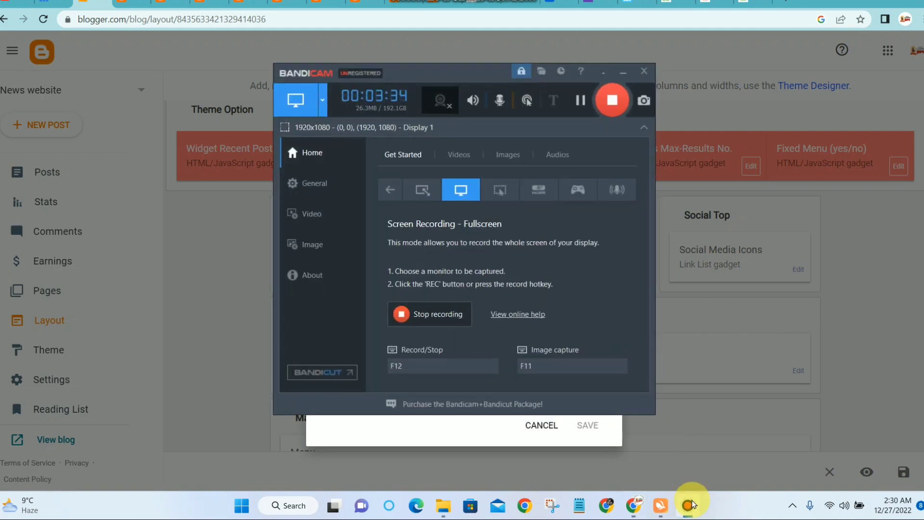
{"action": "left_click", "coordinate": [692, 504]}
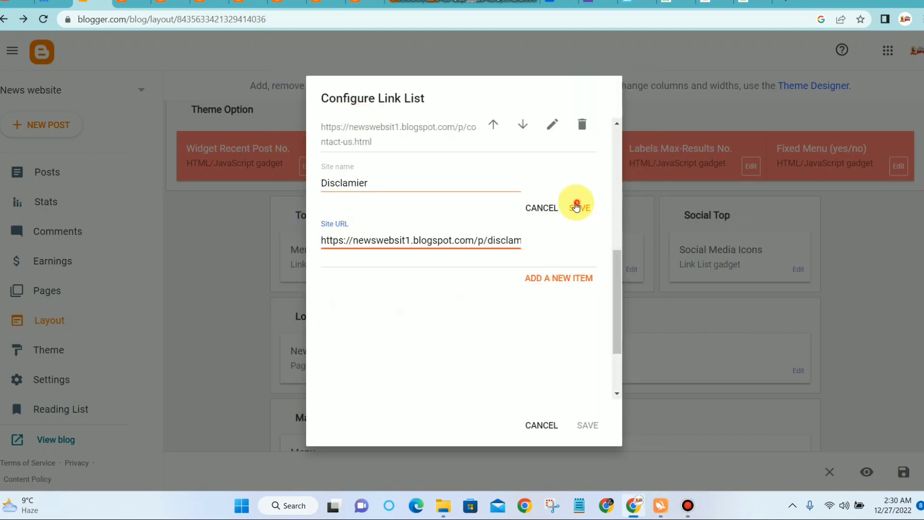
{"action": "left_click", "coordinate": [576, 204]}
{"action": "left_click", "coordinate": [554, 386]}
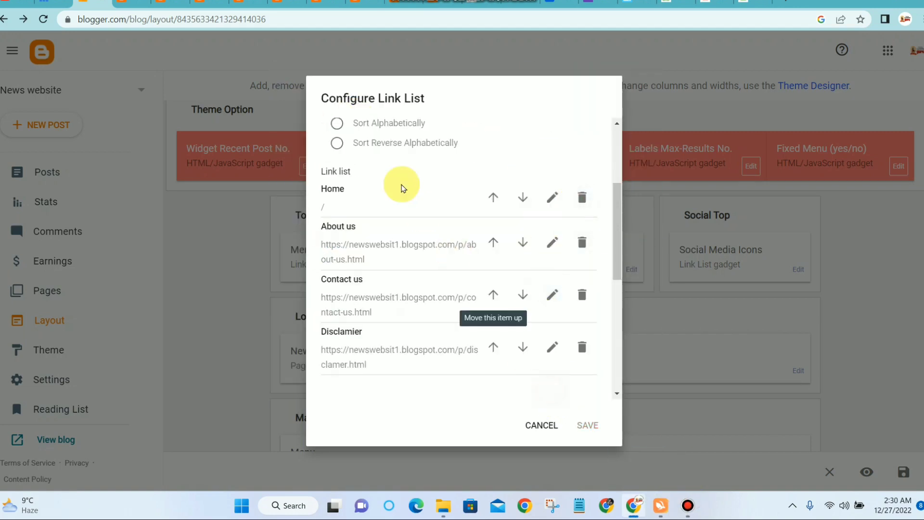
{"action": "left_click", "coordinate": [381, 217]}
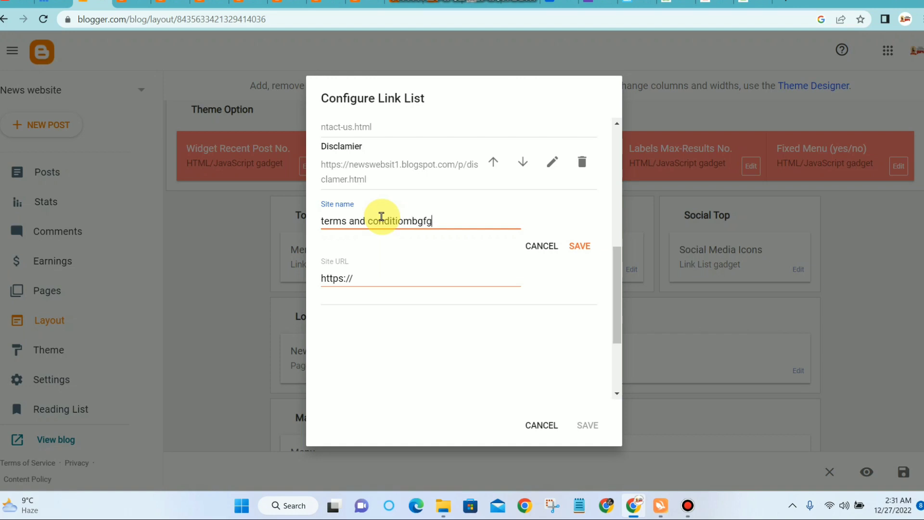
{"action": "left_click", "coordinate": [442, 268]}
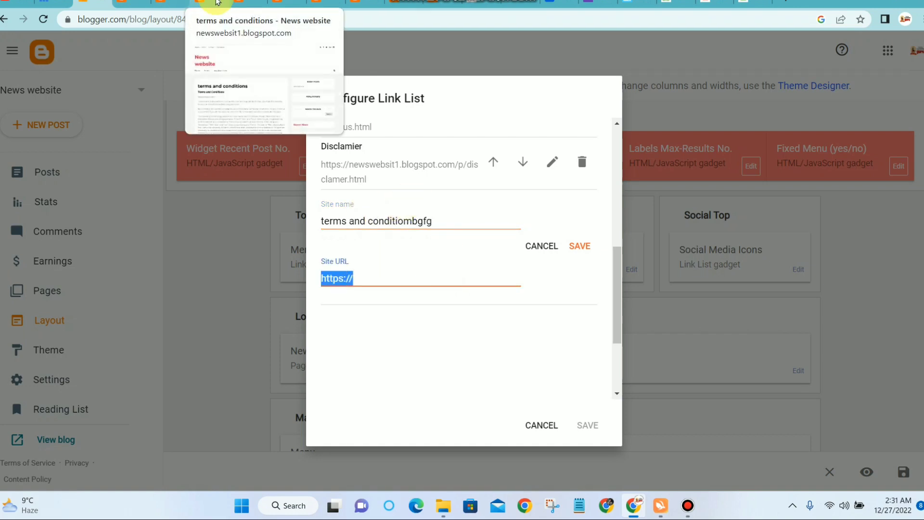
{"action": "left_click", "coordinate": [219, 6]}
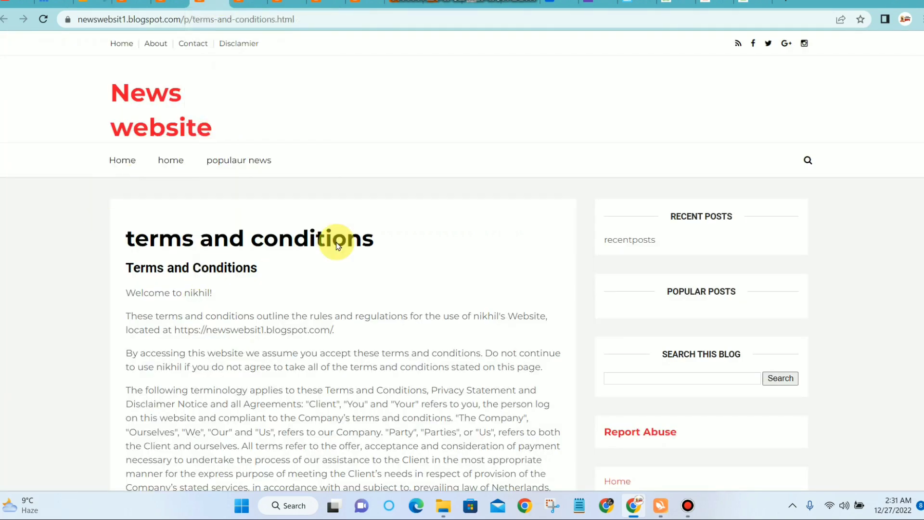
{"action": "double_click", "coordinate": [354, 15]}
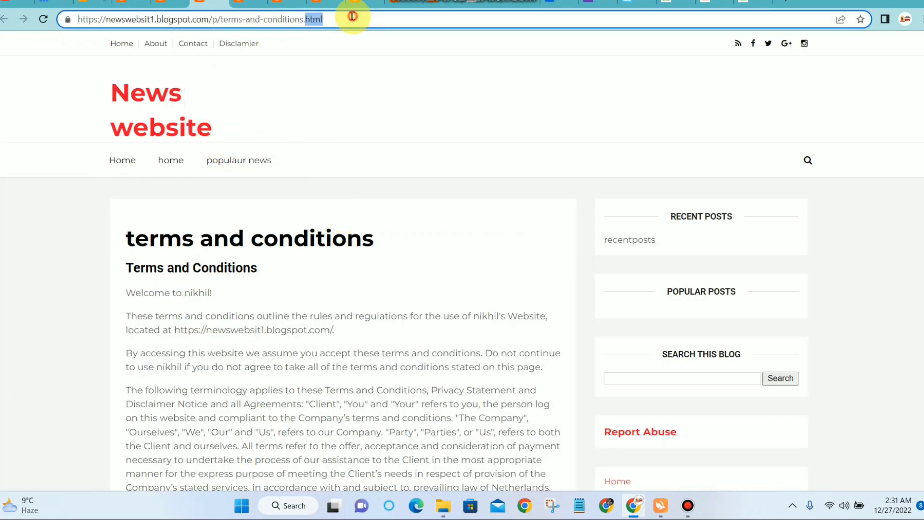
{"action": "left_click", "coordinate": [353, 17]}
{"action": "right_click", "coordinate": [353, 16]}
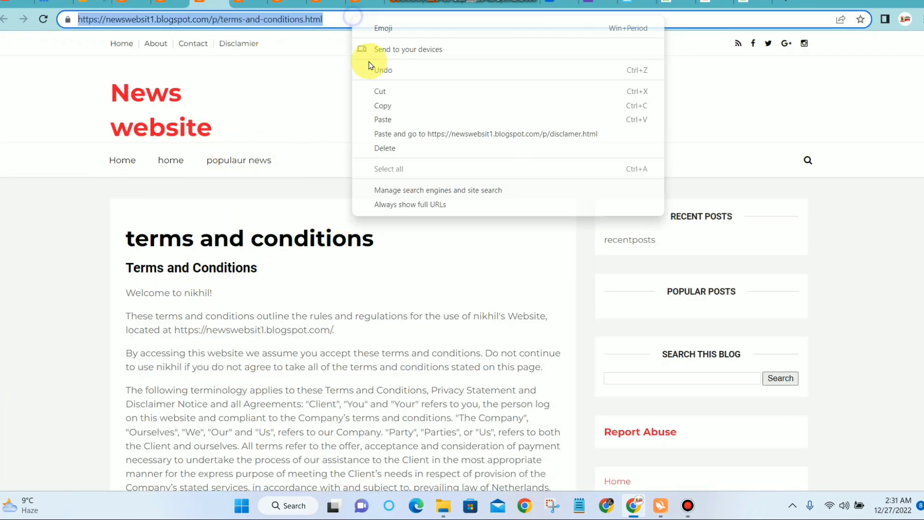
{"action": "left_click", "coordinate": [383, 104]}
{"action": "left_click", "coordinate": [99, 6]}
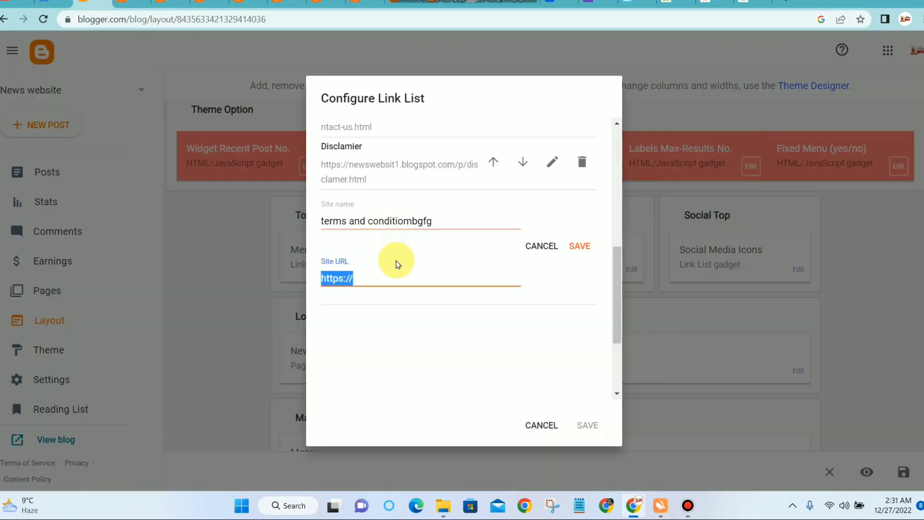
{"action": "key", "text": "ctrl+v"}
Step: Correct the new item's site name to "terms and condition" and save the item
{"action": "left_click", "coordinate": [435, 219]}
{"action": "double_click", "coordinate": [436, 220]}
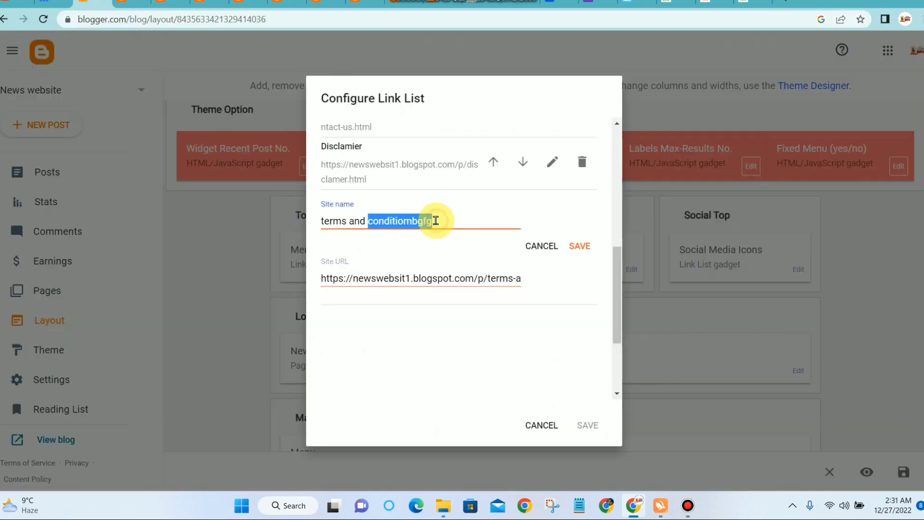
{"action": "key", "text": "BackSpace"}
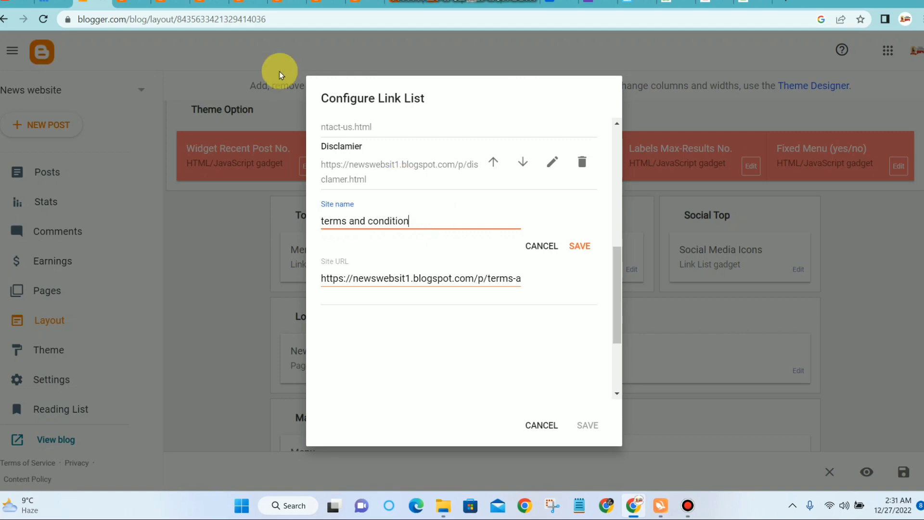
{"action": "left_click", "coordinate": [586, 247]}
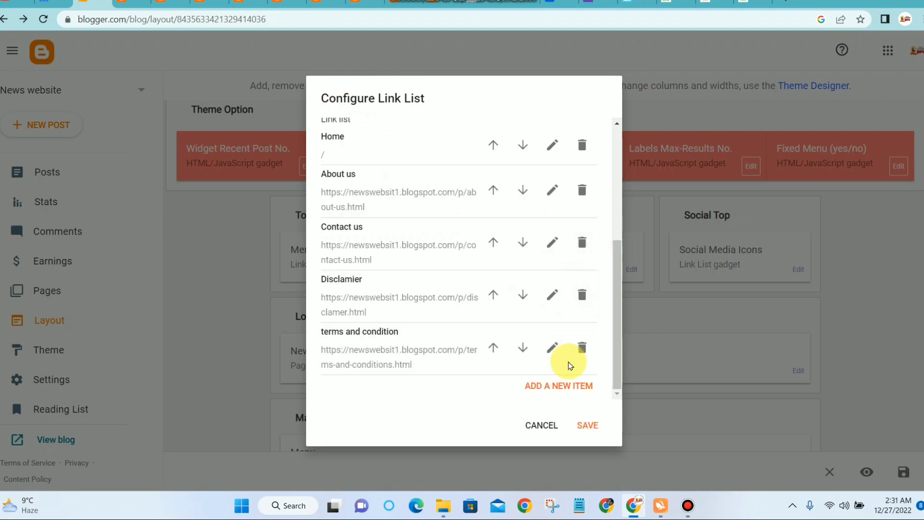
{"action": "scroll", "coordinate": [447, 216], "scroll_direction": "down", "scroll_amount": 4}
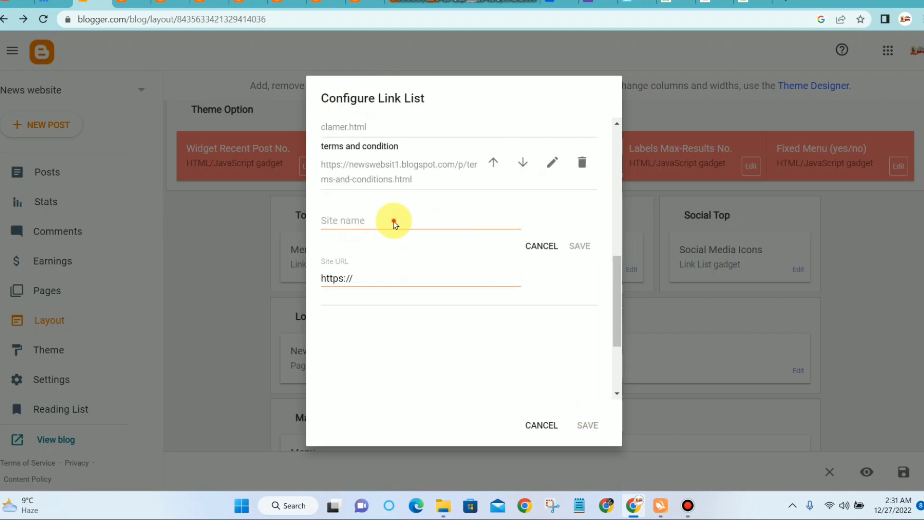
{"action": "left_click", "coordinate": [392, 218]}
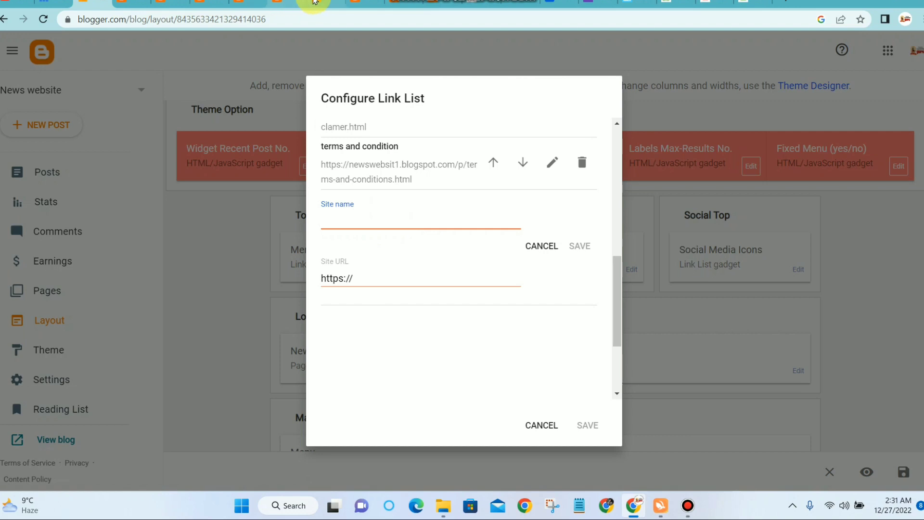
{"action": "left_click", "coordinate": [326, 2]}
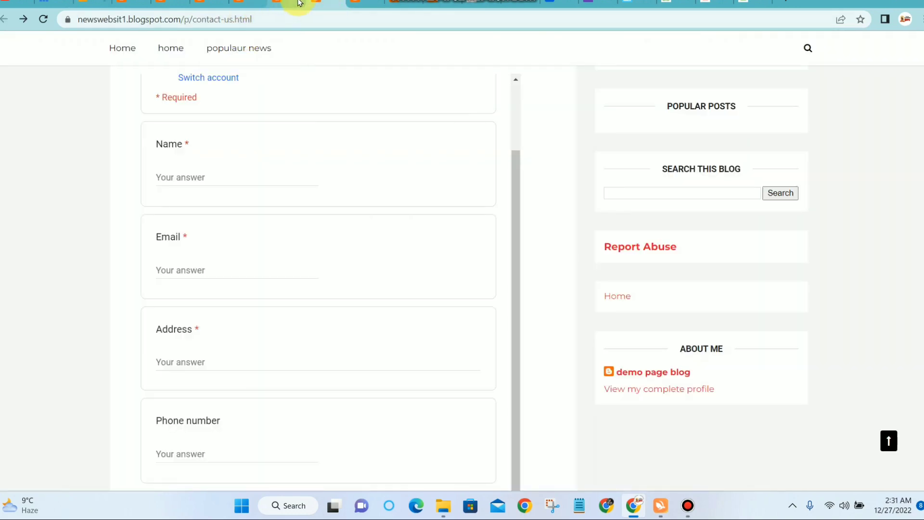
{"action": "left_click", "coordinate": [288, 5]}
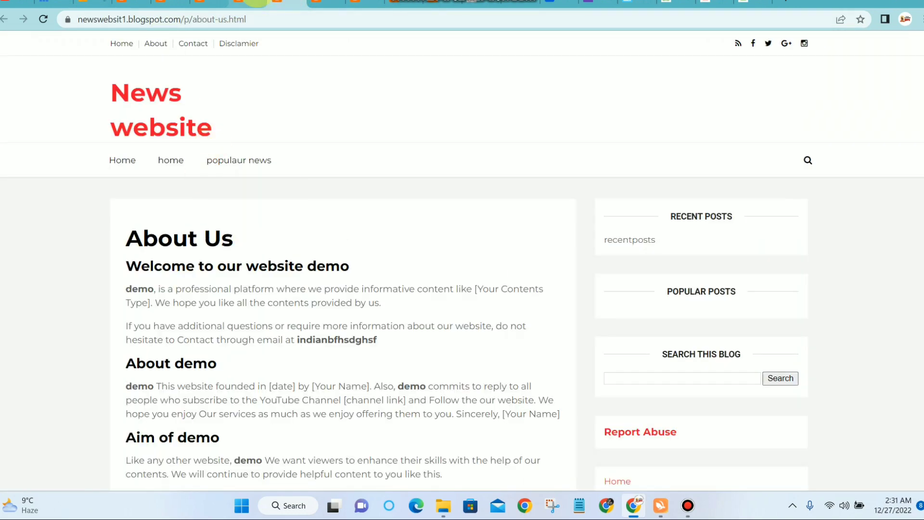
{"action": "left_click", "coordinate": [230, 8]}
{"action": "left_click", "coordinate": [214, 2]}
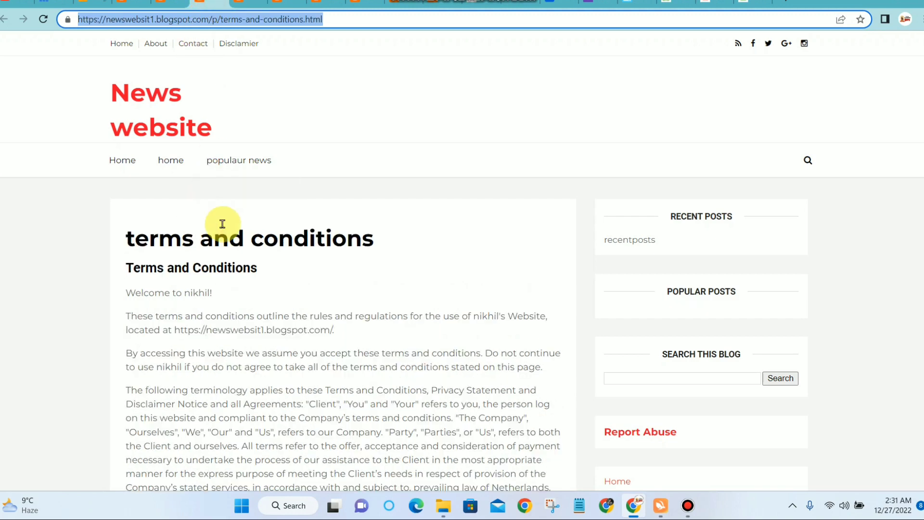
{"action": "left_click", "coordinate": [152, 2]}
{"action": "left_click", "coordinate": [133, 2]}
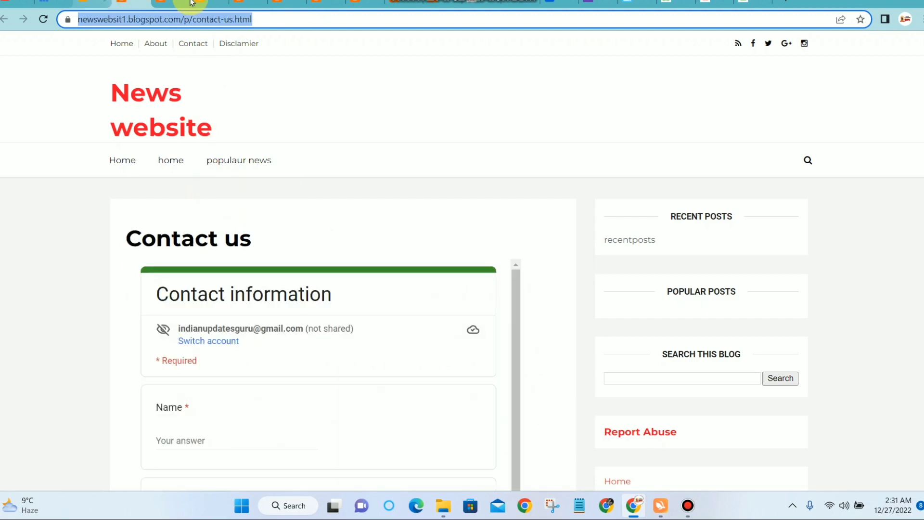
{"action": "left_click", "coordinate": [95, 2]}
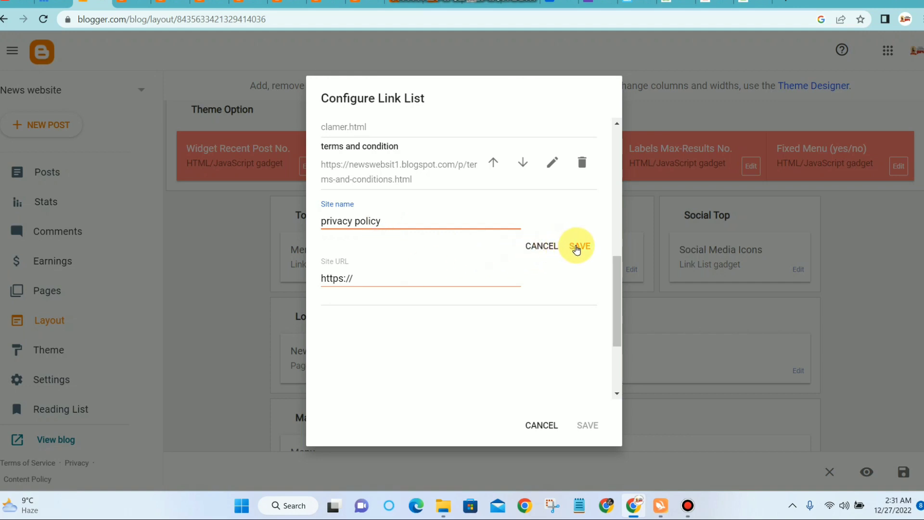
{"action": "left_click", "coordinate": [577, 246]}
Step: Save the link list and the blog layout, and reload the live blog's home page
{"action": "left_click", "coordinate": [588, 424]}
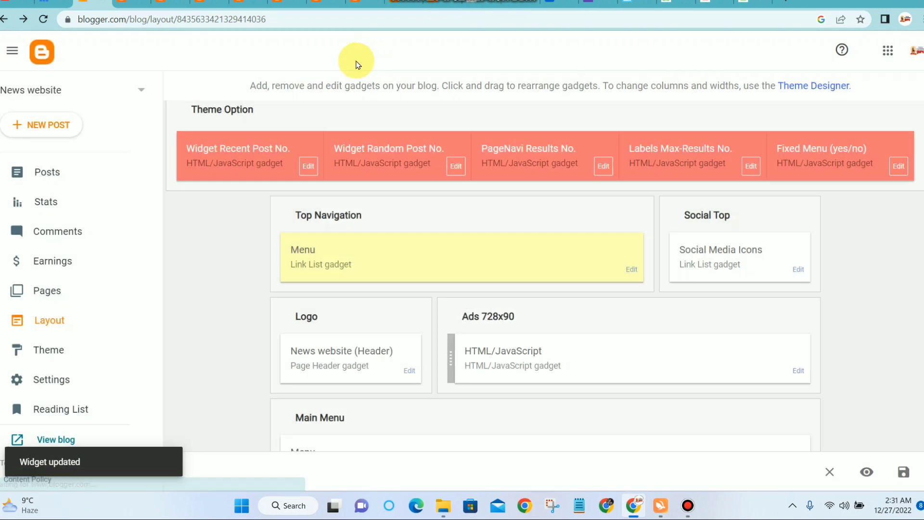
{"action": "left_click", "coordinate": [905, 475]}
{"action": "left_click", "coordinate": [366, 4]}
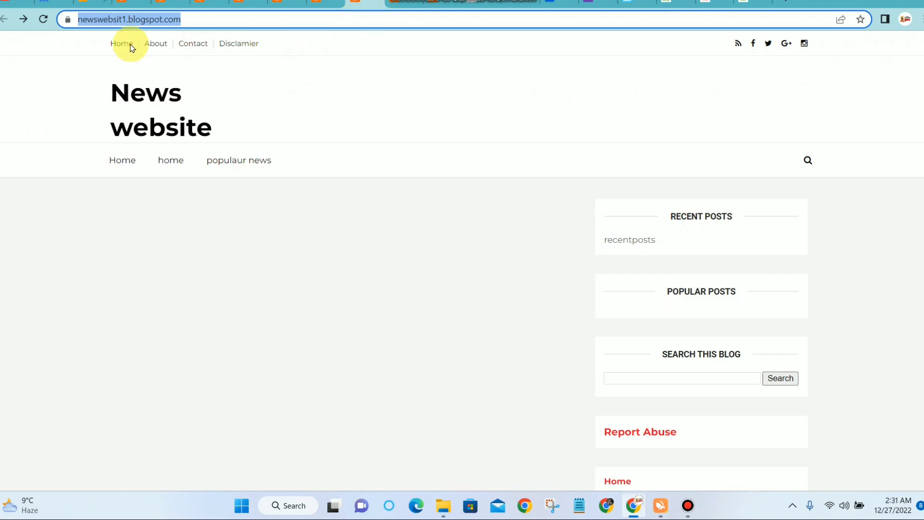
{"action": "left_click", "coordinate": [43, 19]}
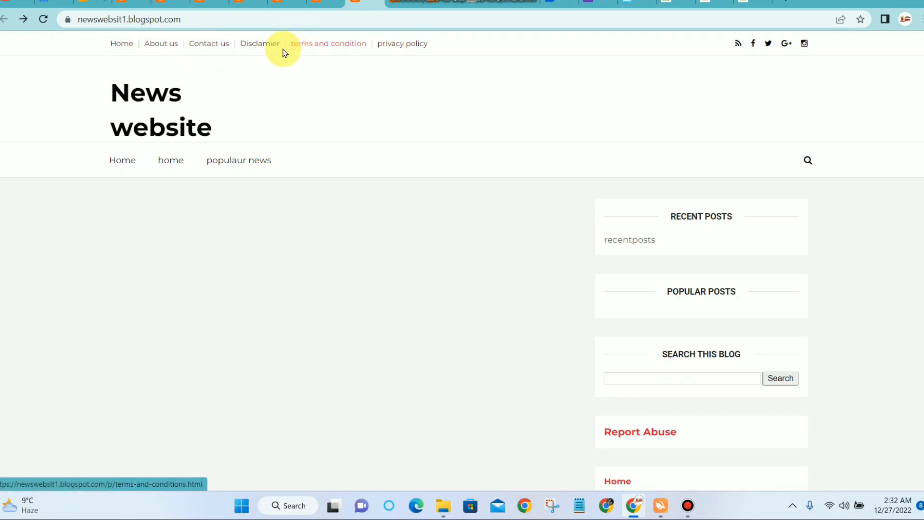
Step: Open the About us link in the live blog's top menu and read through the page
{"action": "left_click", "coordinate": [157, 44]}
{"action": "scroll", "coordinate": [337, 120], "scroll_direction": "down", "scroll_amount": 4}
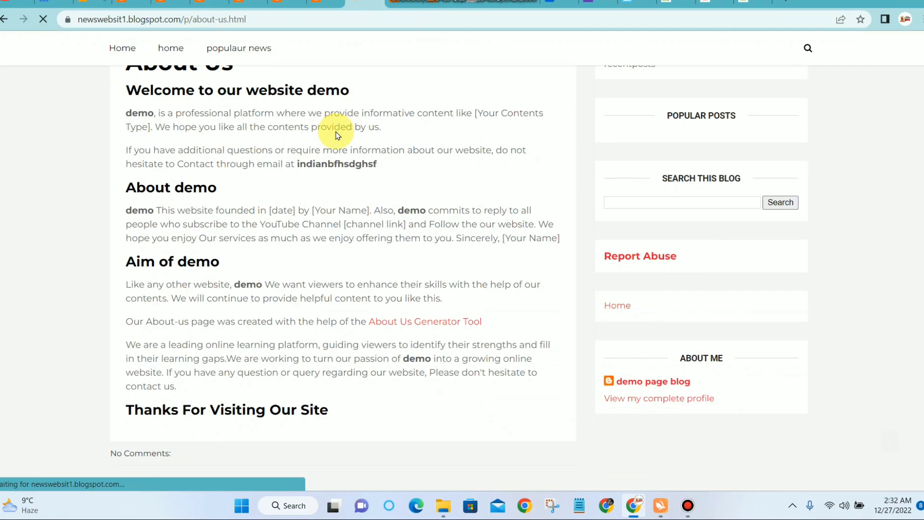
{"action": "scroll", "coordinate": [299, 164], "scroll_direction": "down", "scroll_amount": 1}
{"action": "scroll", "coordinate": [254, 194], "scroll_direction": "up", "scroll_amount": 4}
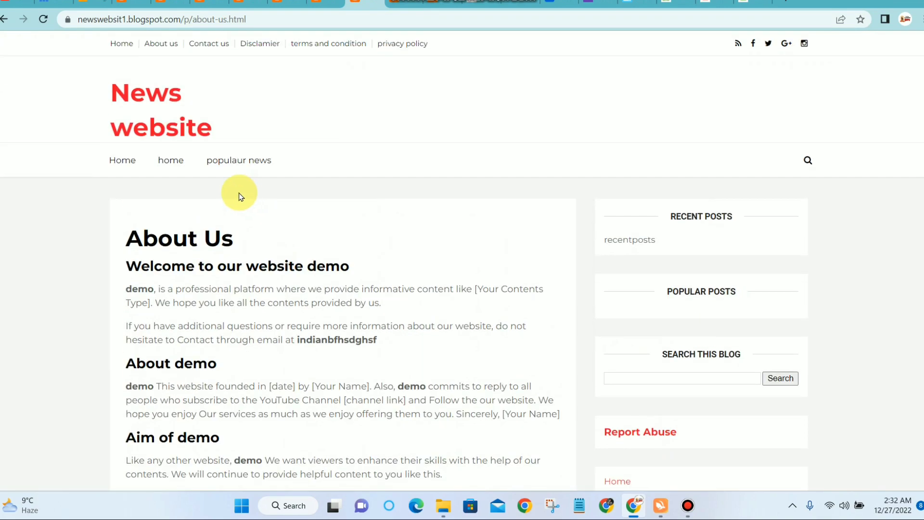
{"action": "scroll", "coordinate": [238, 192], "scroll_direction": "down", "scroll_amount": 3}
{"action": "scroll", "coordinate": [235, 191], "scroll_direction": "down", "scroll_amount": 3}
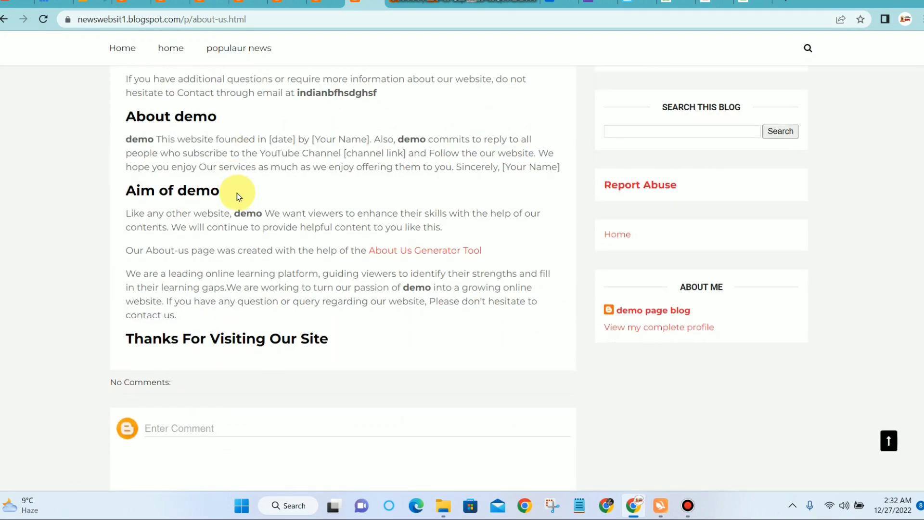
{"action": "scroll", "coordinate": [233, 190], "scroll_direction": "up", "scroll_amount": 4}
{"action": "scroll", "coordinate": [175, 240], "scroll_direction": "up", "scroll_amount": 2}
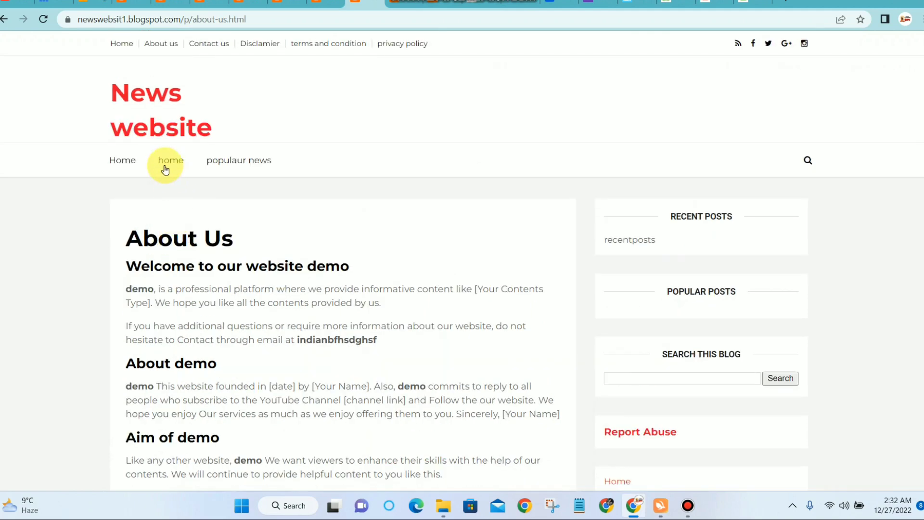
{"action": "scroll", "coordinate": [193, 176], "scroll_direction": "down", "scroll_amount": 1}
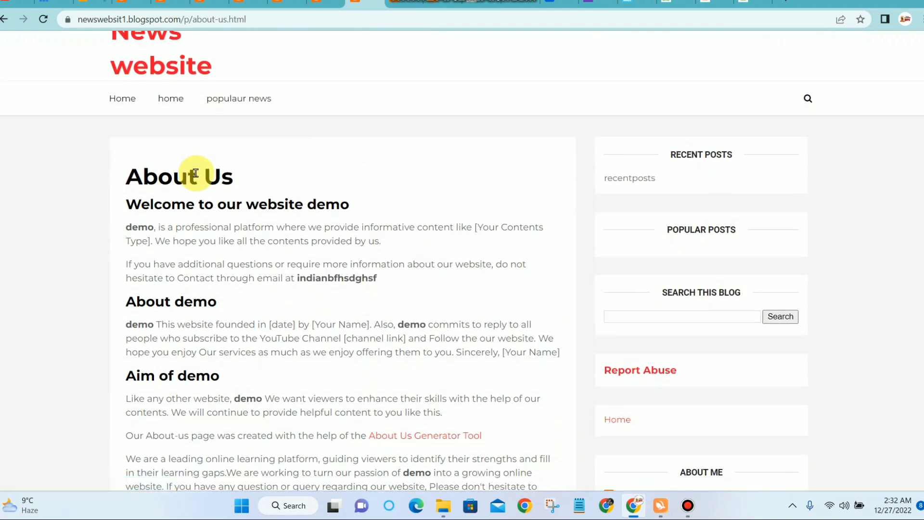
{"action": "scroll", "coordinate": [202, 173], "scroll_direction": "down", "scroll_amount": 1}
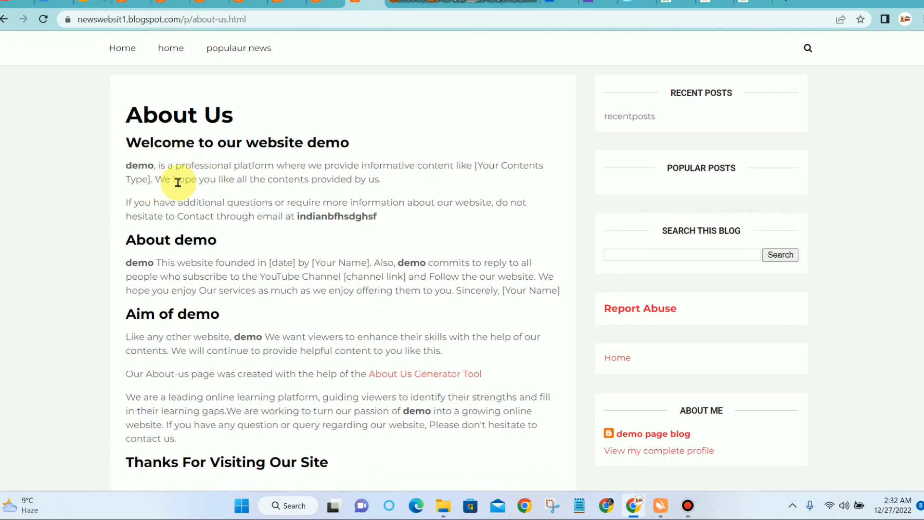
{"action": "scroll", "coordinate": [298, 204], "scroll_direction": "up", "scroll_amount": 1}
{"action": "scroll", "coordinate": [299, 208], "scroll_direction": "down", "scroll_amount": 1}
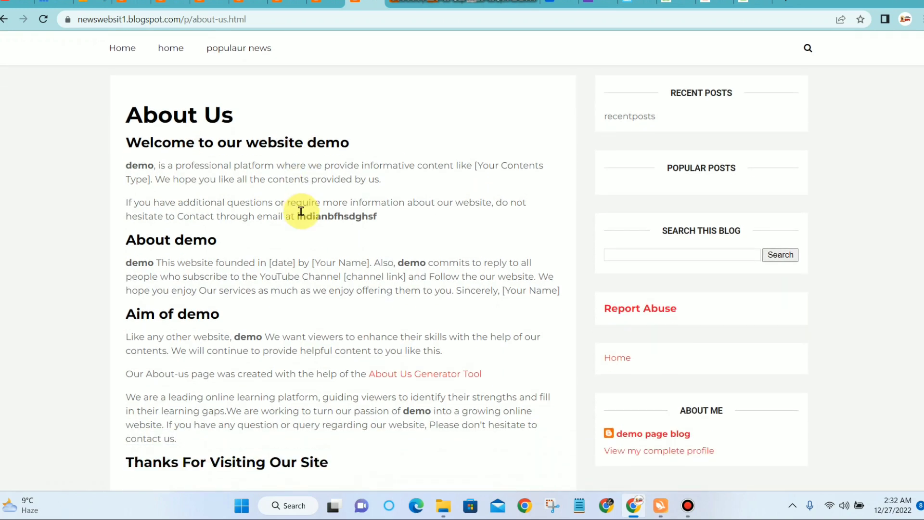
{"action": "scroll", "coordinate": [304, 189], "scroll_direction": "up", "scroll_amount": 2}
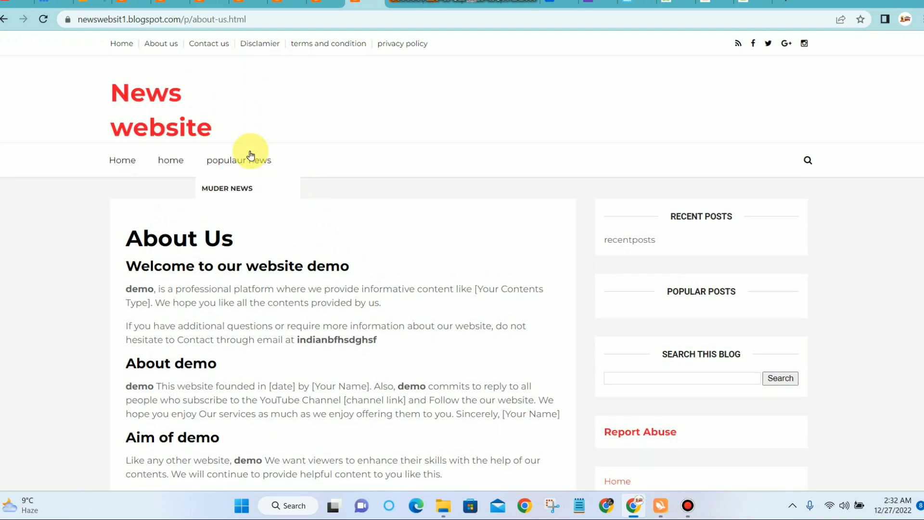
Step: Open the Contact us link in the live blog's top menu and look through the embedded contact form
{"action": "left_click", "coordinate": [211, 43]}
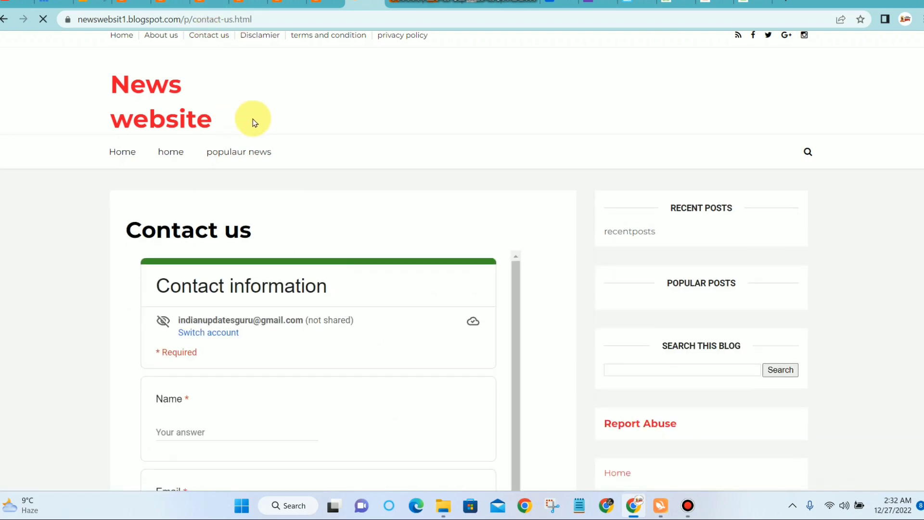
{"action": "scroll", "coordinate": [268, 140], "scroll_direction": "down", "scroll_amount": 6}
{"action": "scroll", "coordinate": [228, 188], "scroll_direction": "up", "scroll_amount": 2}
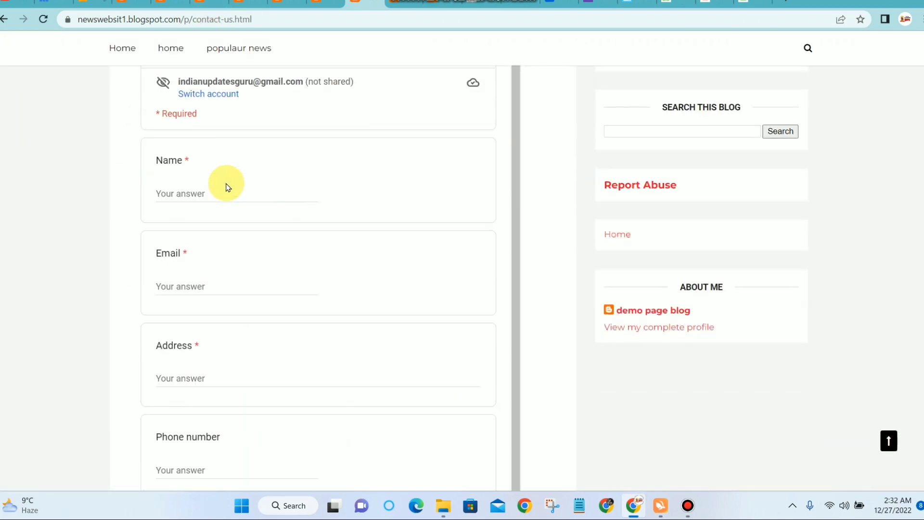
{"action": "scroll", "coordinate": [229, 187], "scroll_direction": "down", "scroll_amount": 2}
{"action": "scroll", "coordinate": [260, 163], "scroll_direction": "down", "scroll_amount": 4}
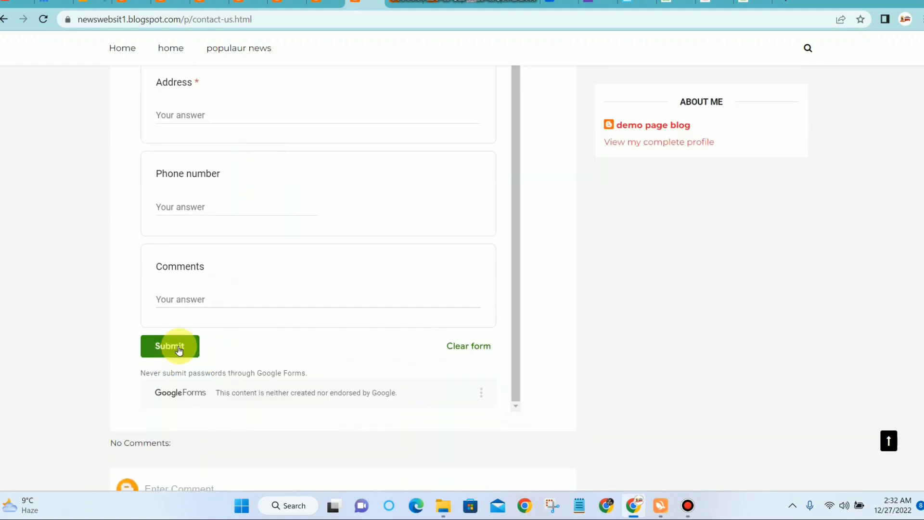
{"action": "scroll", "coordinate": [189, 305], "scroll_direction": "up", "scroll_amount": 6}
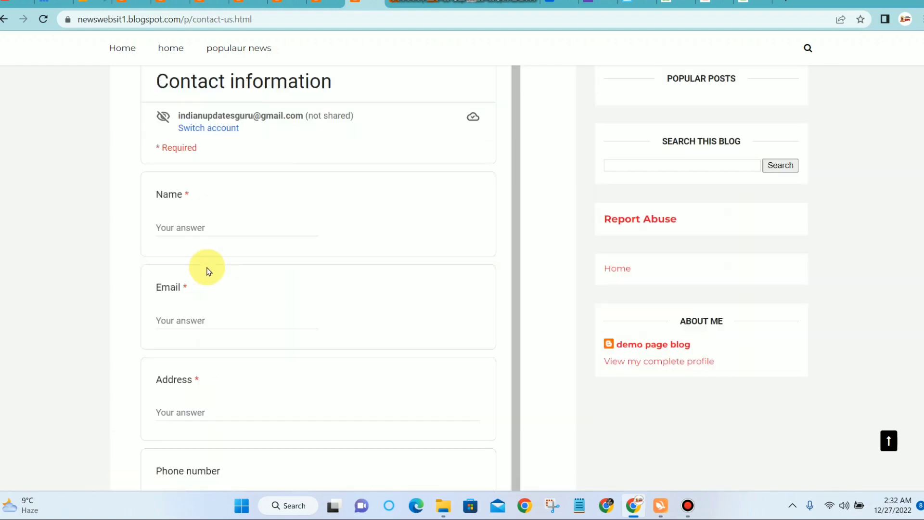
{"action": "scroll", "coordinate": [208, 271], "scroll_direction": "up", "scroll_amount": 3}
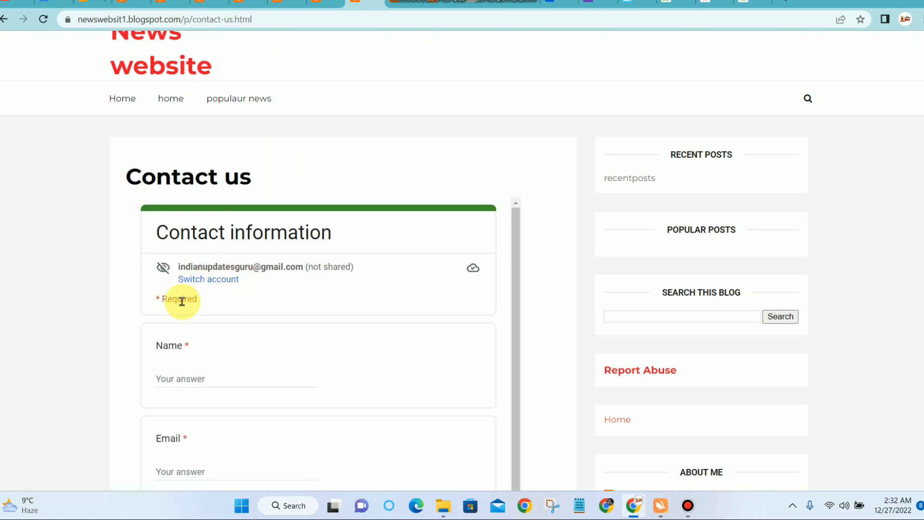
{"action": "scroll", "coordinate": [192, 195], "scroll_direction": "up", "scroll_amount": 2}
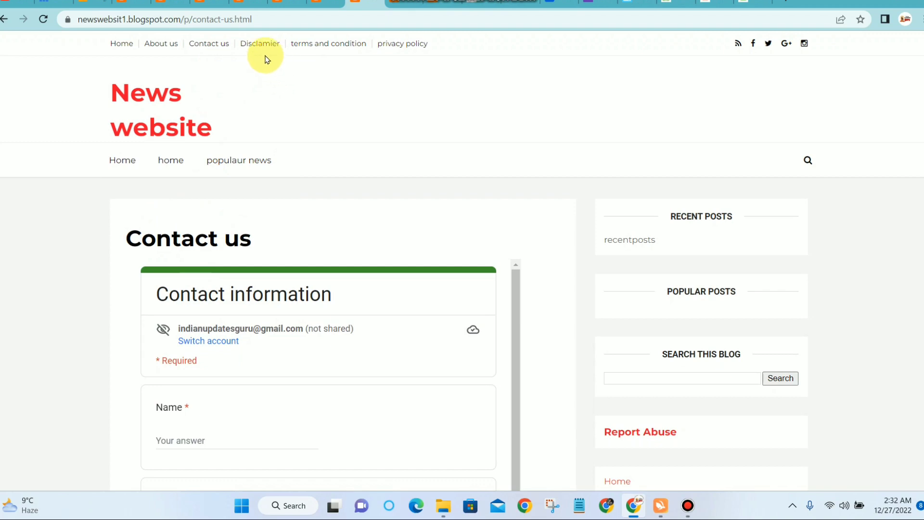
Step: Open the Disclamier and terms and condition links in the live blog's top menu and skim both pages
{"action": "left_click", "coordinate": [264, 46]}
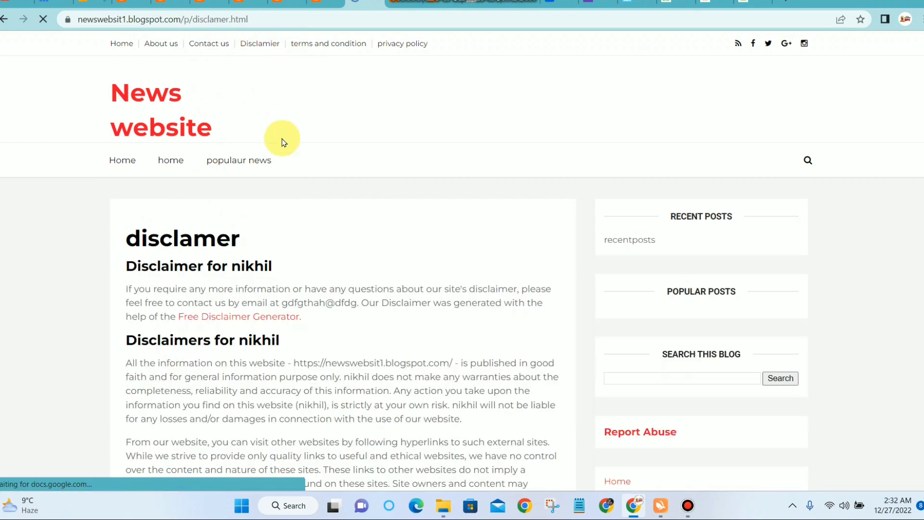
{"action": "scroll", "coordinate": [284, 169], "scroll_direction": "down", "scroll_amount": 4}
{"action": "scroll", "coordinate": [217, 212], "scroll_direction": "up", "scroll_amount": 4}
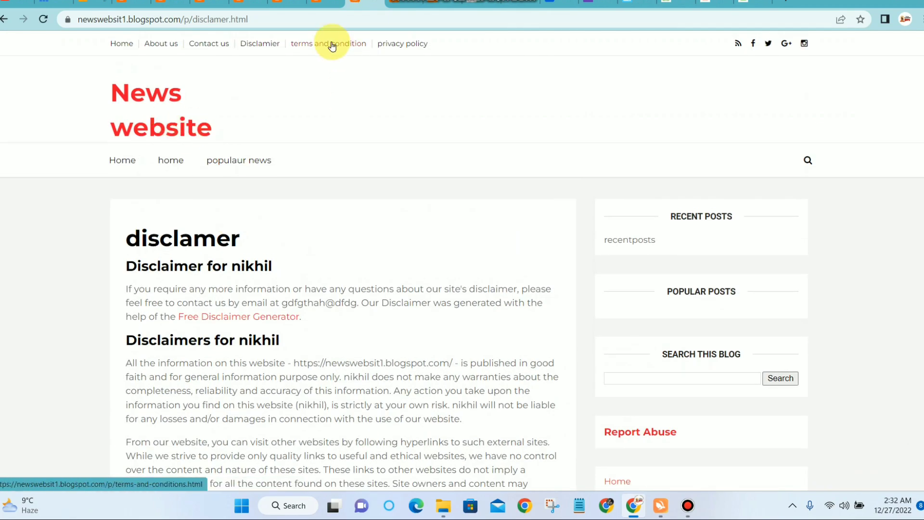
{"action": "scroll", "coordinate": [311, 207], "scroll_direction": "down", "scroll_amount": 5}
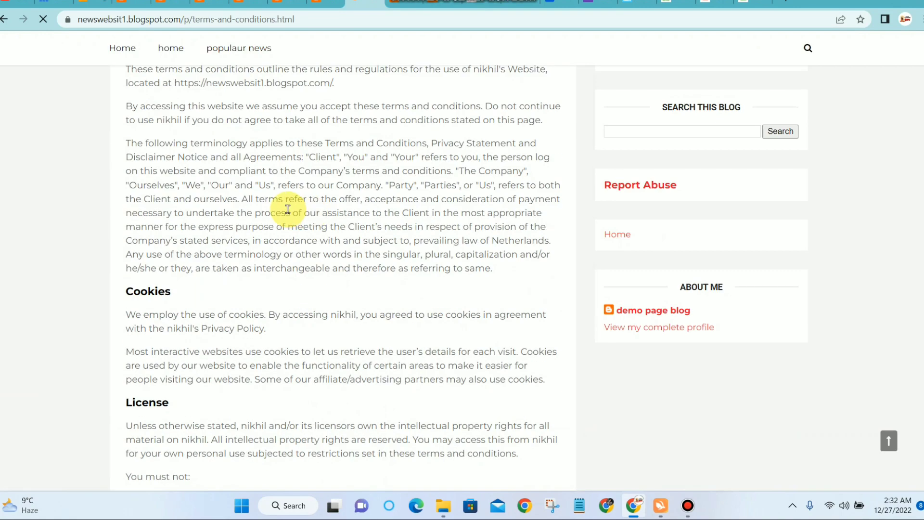
{"action": "scroll", "coordinate": [312, 198], "scroll_direction": "up", "scroll_amount": 5}
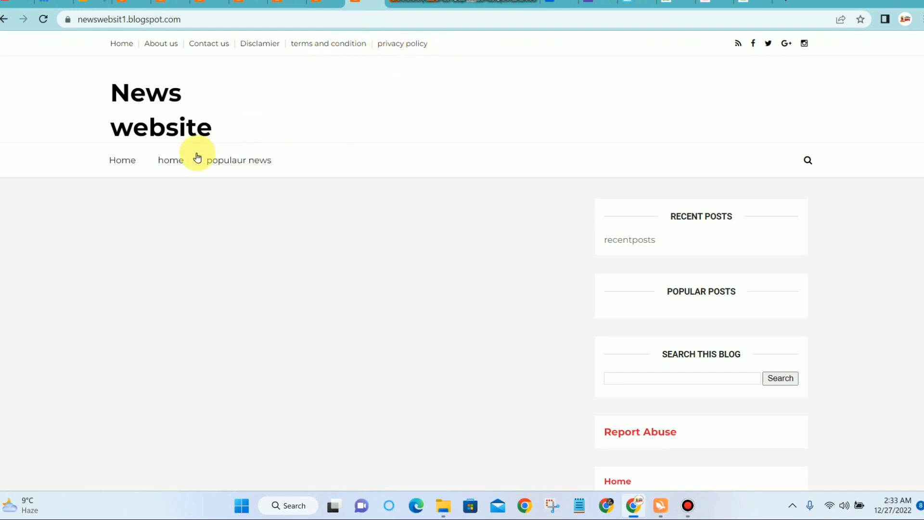
Step: Examine the live blog's home page down to its footer and the submenu under populaur news
{"action": "mouse_move", "coordinate": [209, 160]}
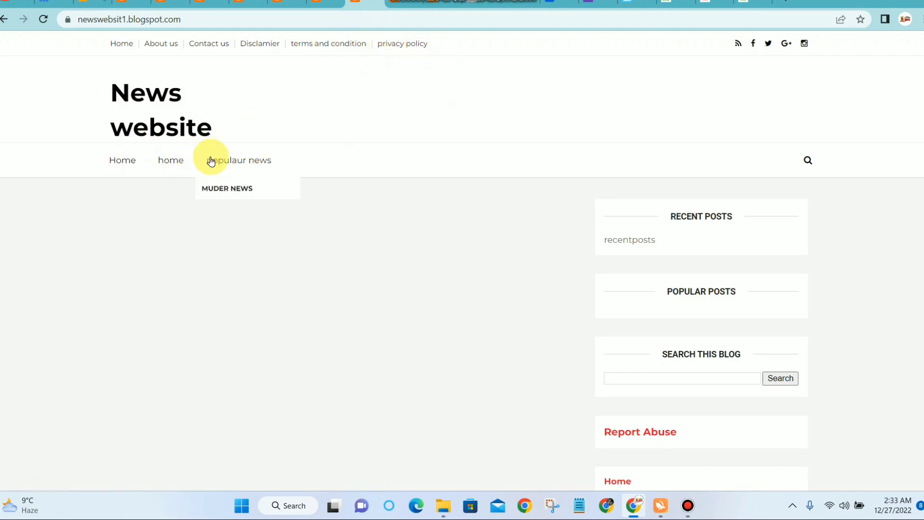
{"action": "scroll", "coordinate": [496, 152], "scroll_direction": "down", "scroll_amount": 5}
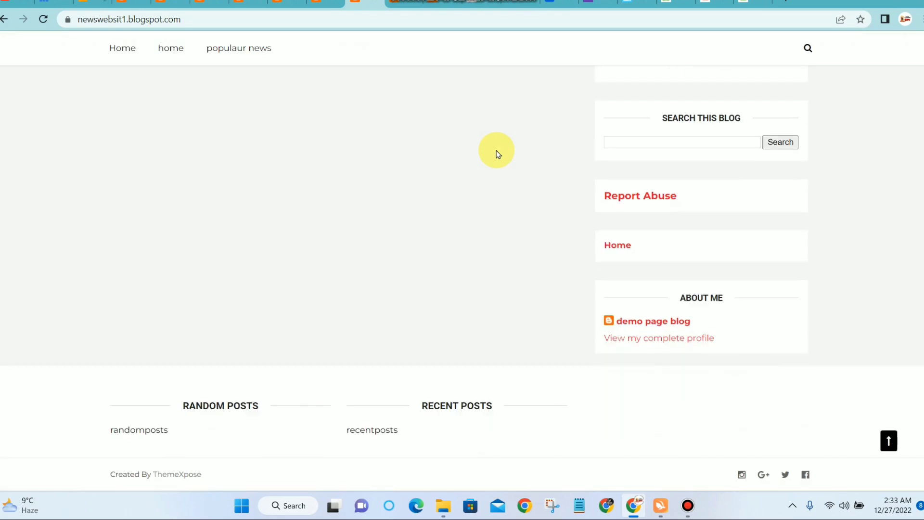
{"action": "scroll", "coordinate": [498, 153], "scroll_direction": "up", "scroll_amount": 5}
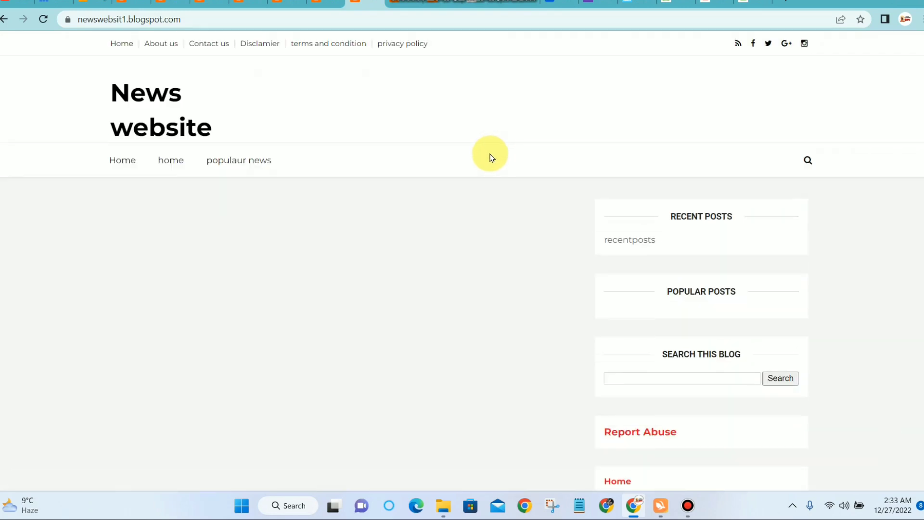
{"action": "mouse_move", "coordinate": [259, 160]}
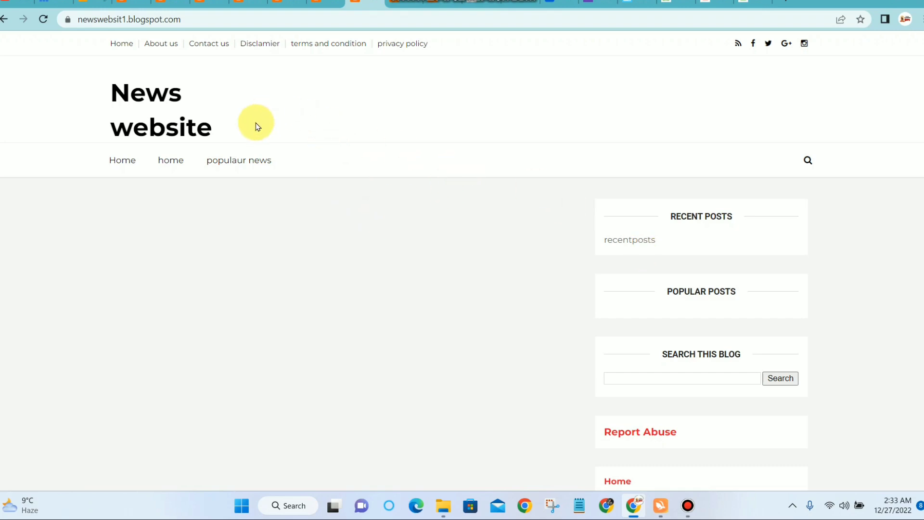
{"action": "left_click", "coordinate": [688, 506]}
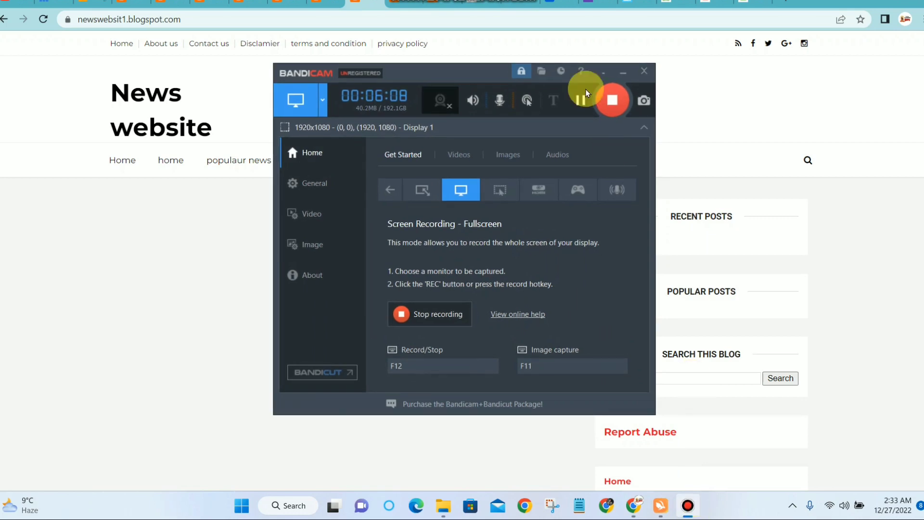
{"action": "left_click", "coordinate": [624, 71]}
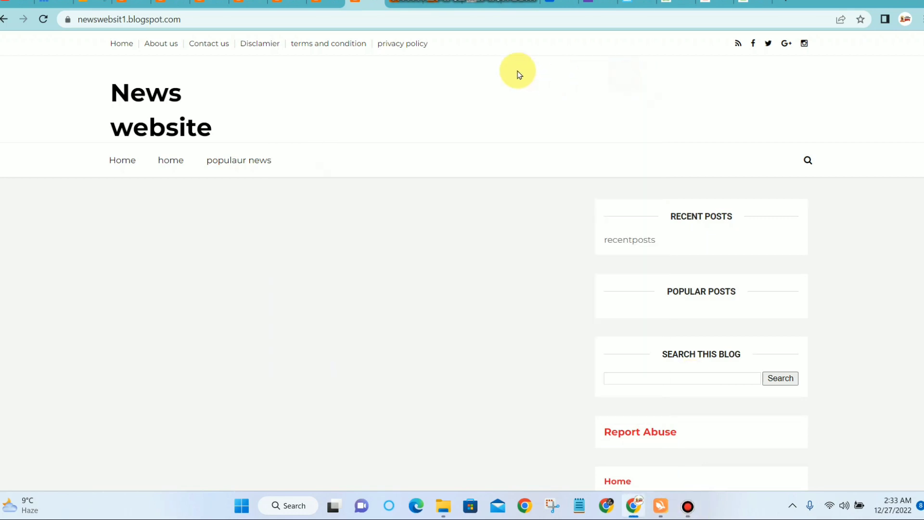
Step: Switch to Blogger and open the News website blog's list of posts
{"action": "left_click", "coordinate": [117, 4]}
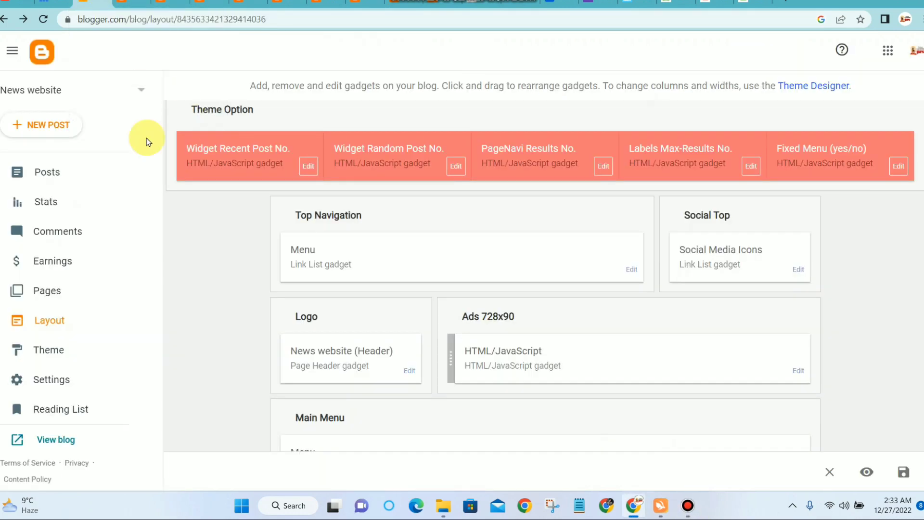
{"action": "left_click", "coordinate": [122, 166]}
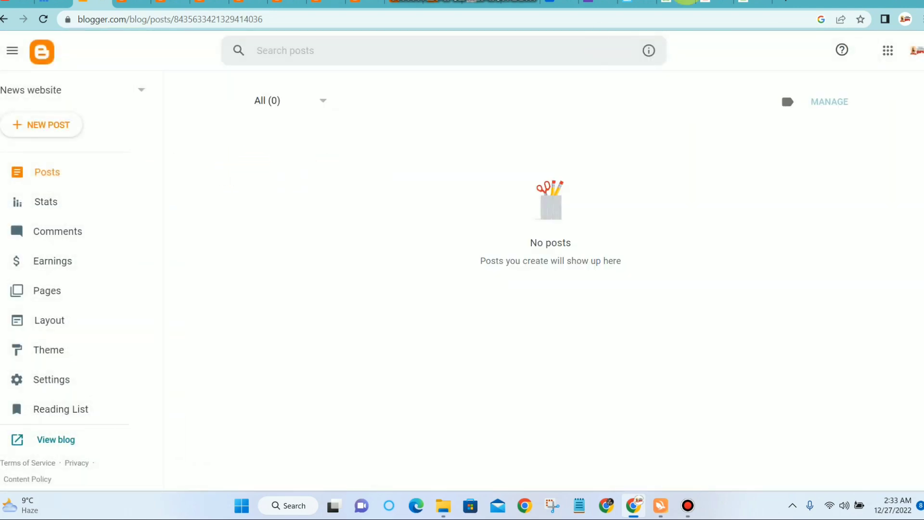
Step: Search Google in a new tab for "seo content analysis" and open the Content Analysis - SEO Review Tools result
{"action": "left_click", "coordinate": [783, 2]}
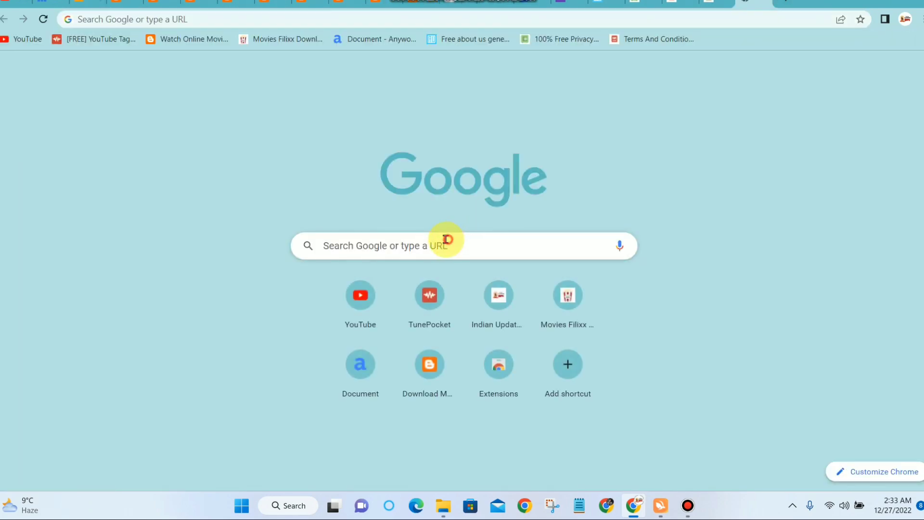
{"action": "left_click", "coordinate": [445, 240]}
{"action": "type", "text": "se"}
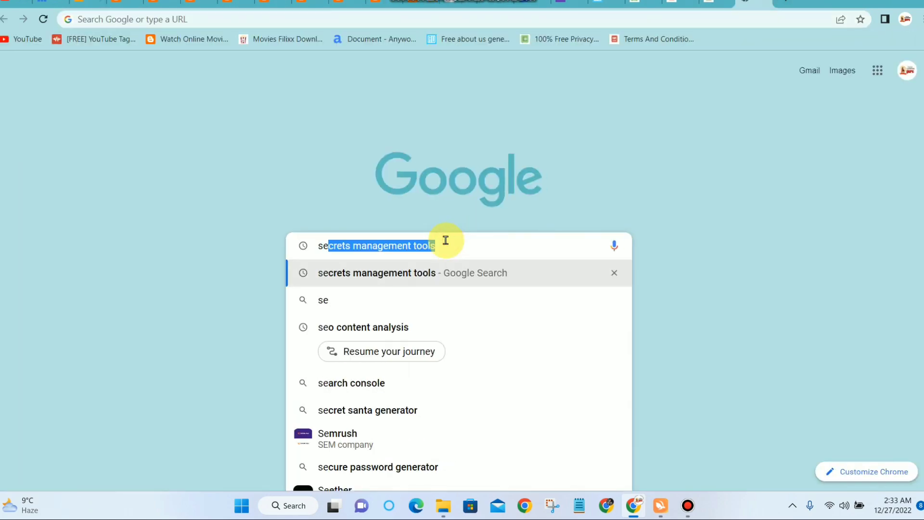
{"action": "type", "text": "o"}
{"action": "left_click", "coordinate": [383, 298]}
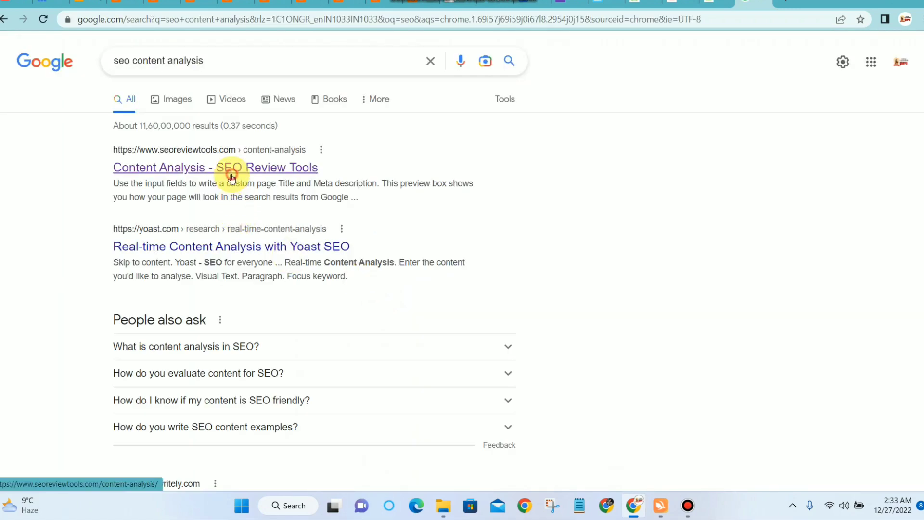
{"action": "left_click", "coordinate": [232, 179]}
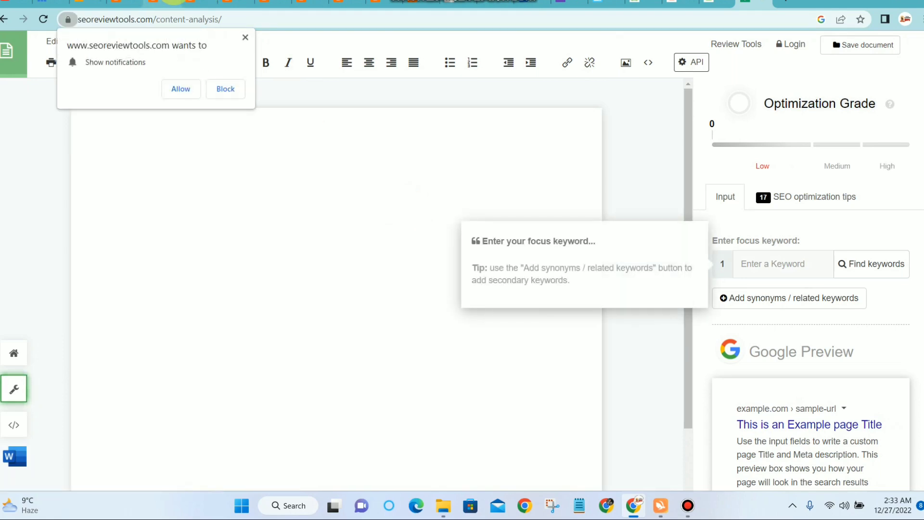
Step: Dismiss the site's notification request and examine the content editor and its focus keyword field
{"action": "left_click", "coordinate": [246, 37]}
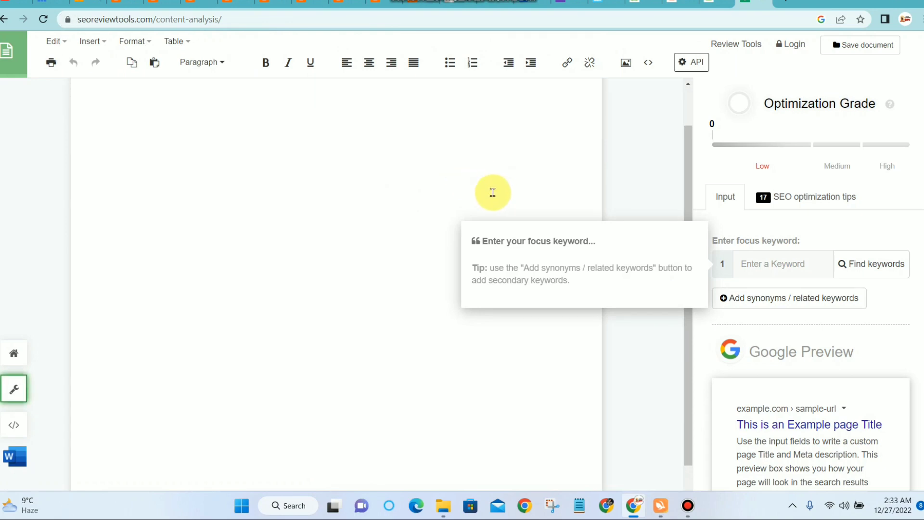
{"action": "scroll", "coordinate": [491, 183], "scroll_direction": "down", "scroll_amount": 1}
{"action": "left_click", "coordinate": [755, 259]}
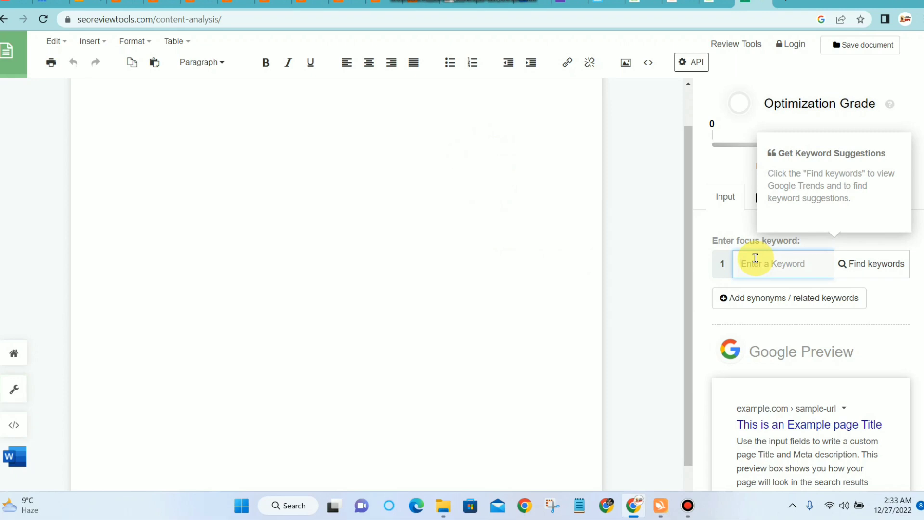
{"action": "scroll", "coordinate": [441, 221], "scroll_direction": "up", "scroll_amount": 1}
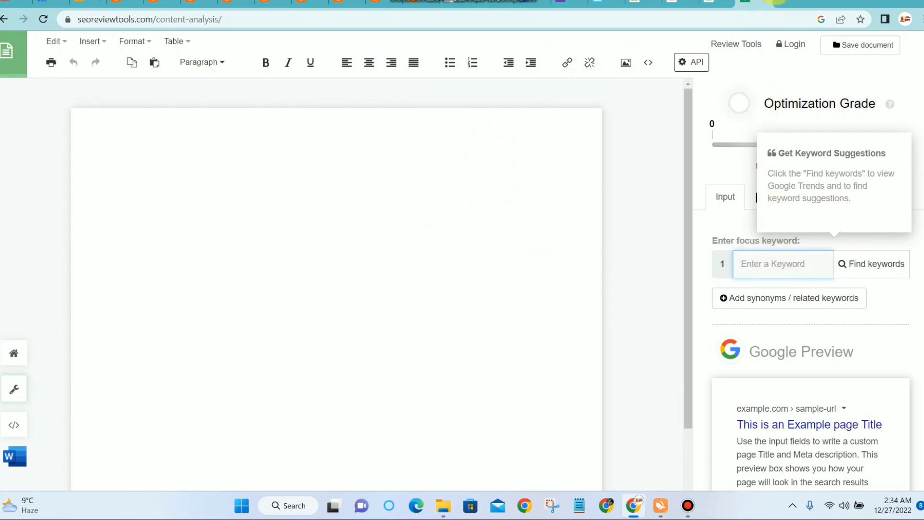
Step: Search Google in another new tab for "key planner"
{"action": "left_click", "coordinate": [785, 3]}
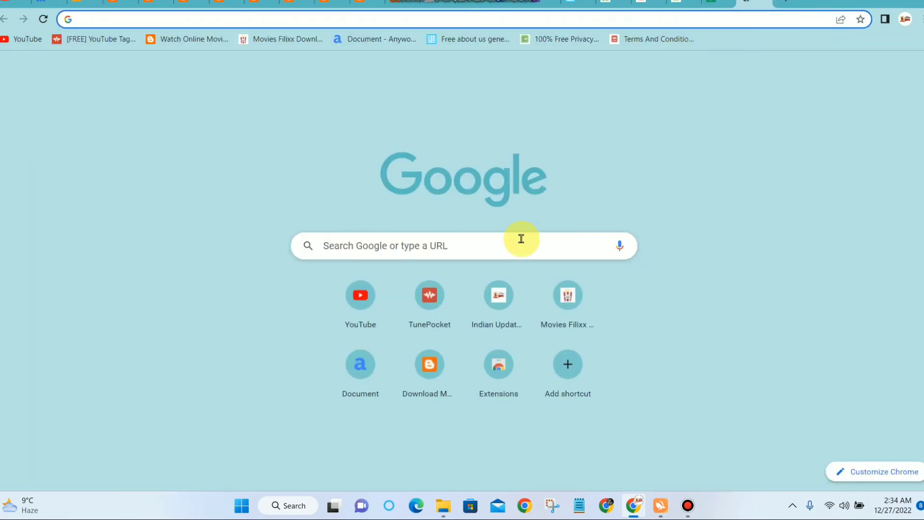
{"action": "left_click", "coordinate": [522, 240]}
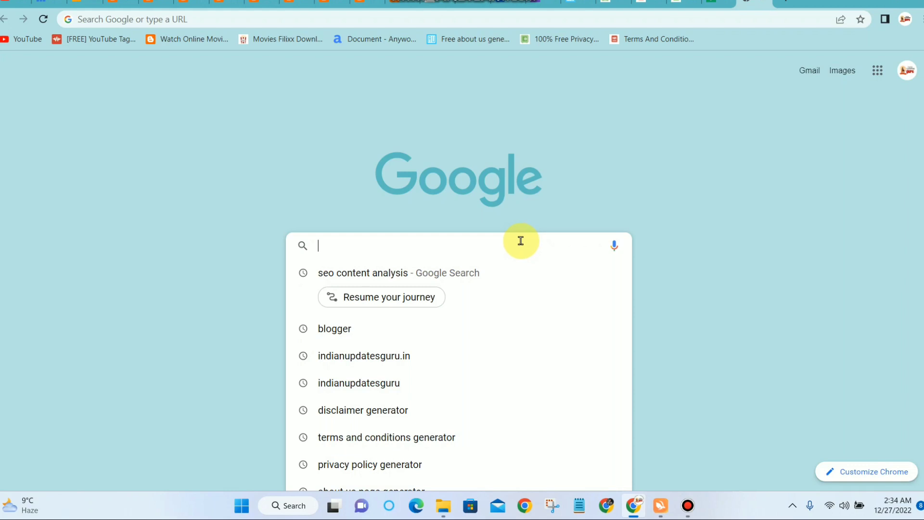
{"action": "type", "text": "key"}
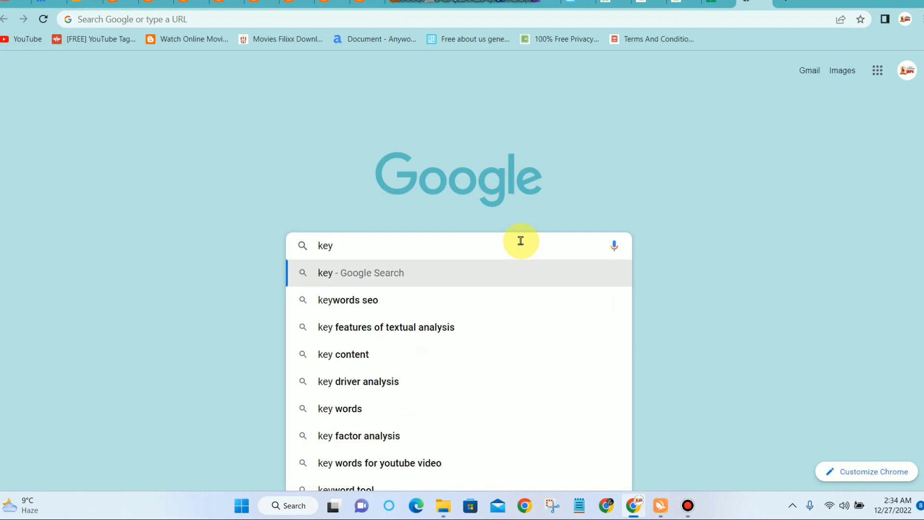
{"action": "type", "text": " planner"}
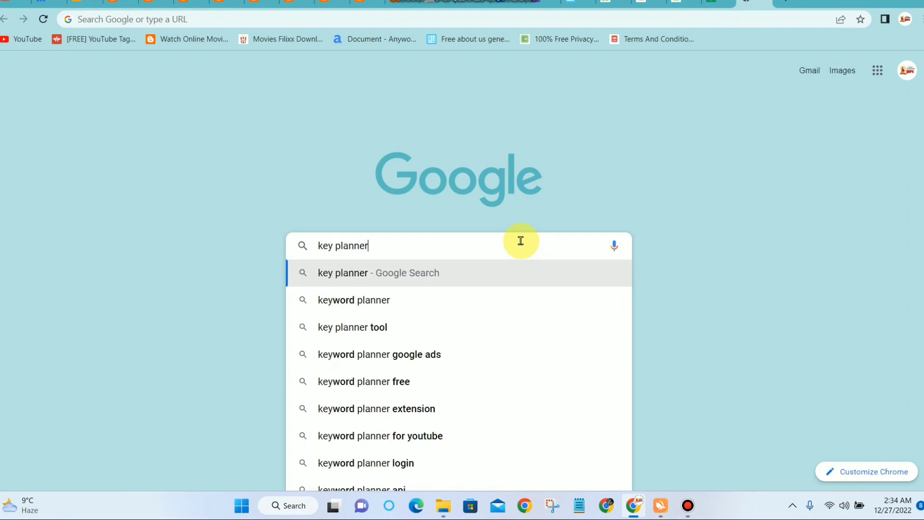
{"action": "key", "text": "Return"}
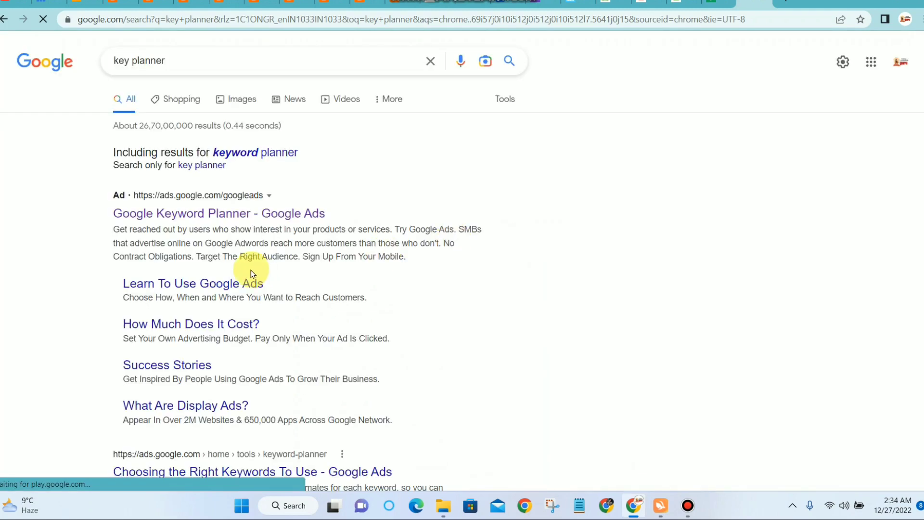
Step: Try the "Google Keyword Planner - Google Ads" result and return to the search results
{"action": "left_click", "coordinate": [259, 219]}
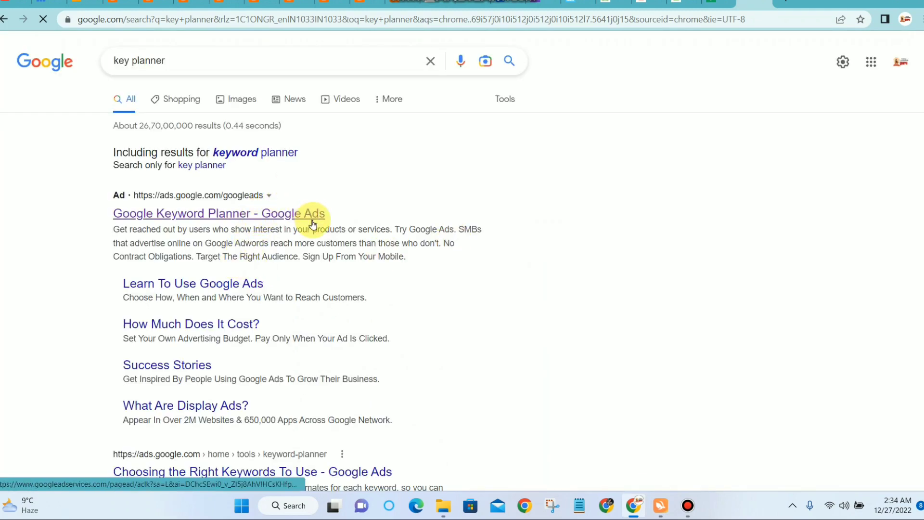
{"action": "scroll", "coordinate": [315, 223], "scroll_direction": "down", "scroll_amount": 3}
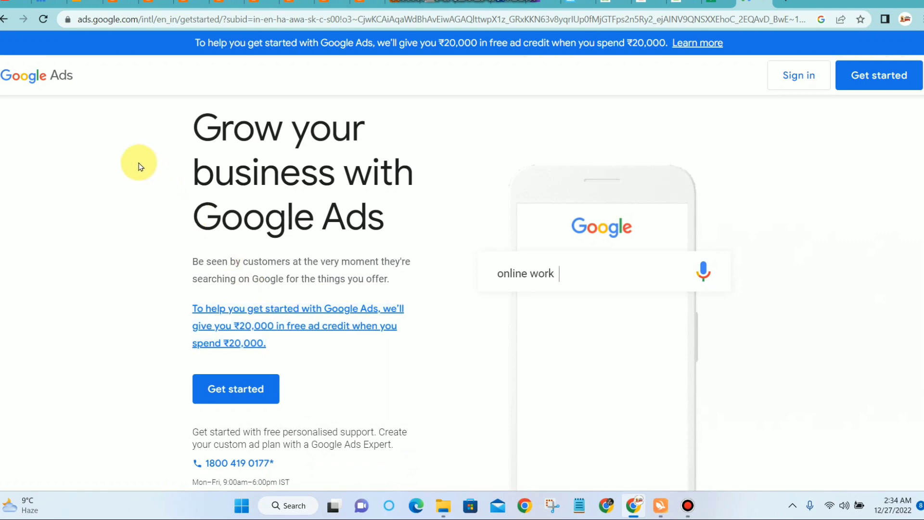
{"action": "left_click", "coordinate": [4, 19]}
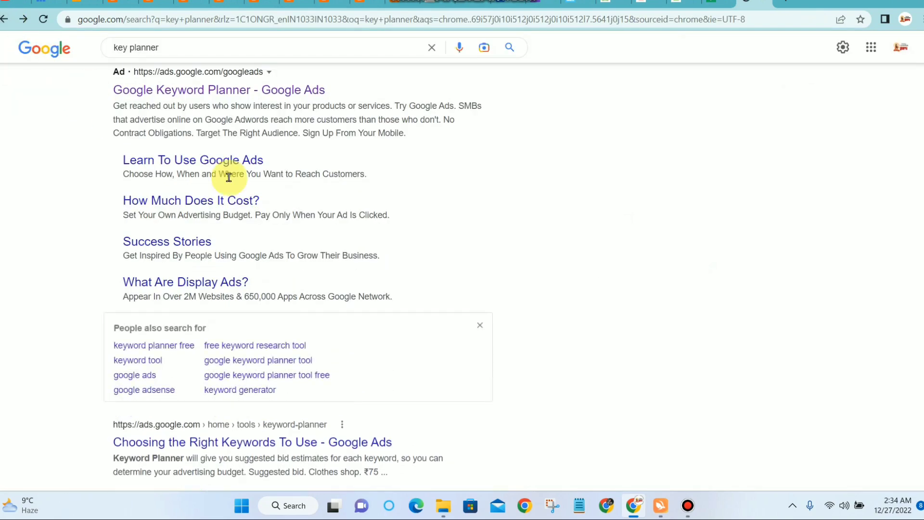
Step: Switch to the suggested "keyword planner" search and open the "Google Keyword Planner - Keyword Research Tool" result
{"action": "scroll", "coordinate": [229, 177], "scroll_direction": "up", "scroll_amount": 3}
{"action": "left_click", "coordinate": [239, 151]}
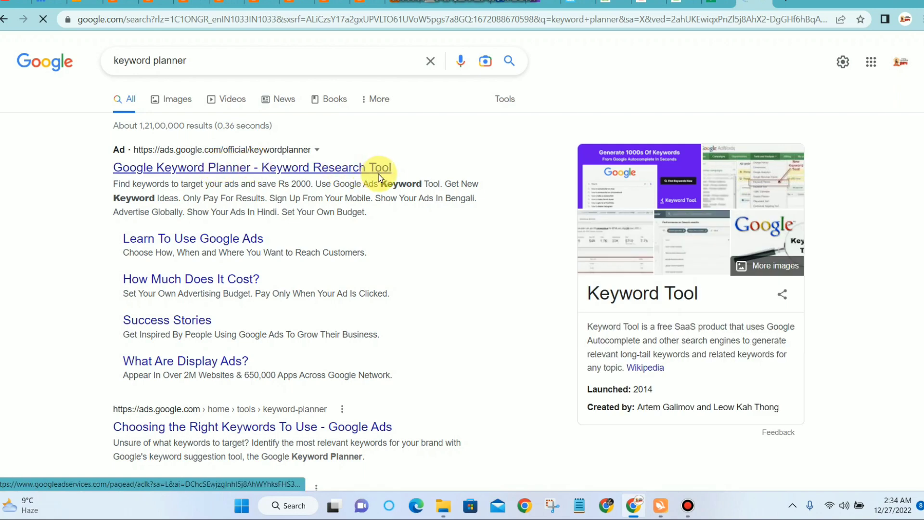
{"action": "left_click", "coordinate": [379, 167]}
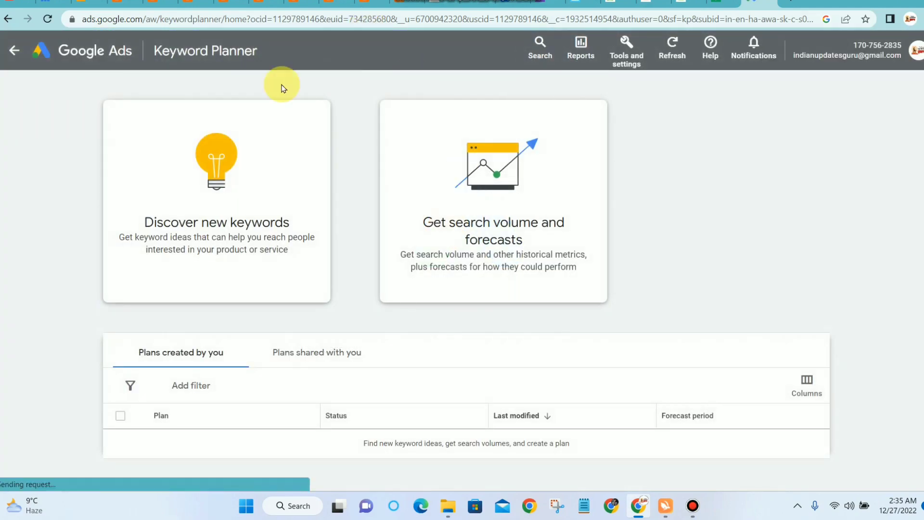
Step: Discover new keywords for "poha recipe" in Keyword Planner and review the resulting keyword ideas
{"action": "left_click", "coordinate": [199, 209]}
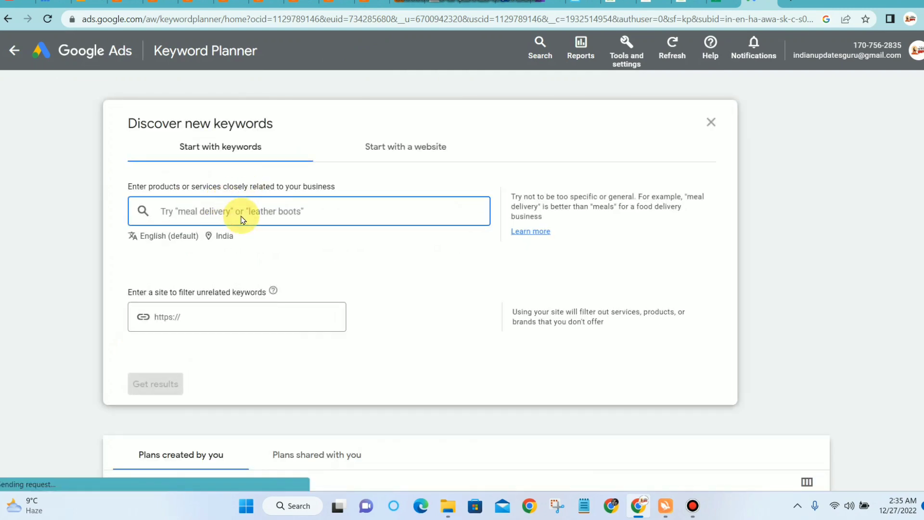
{"action": "type", "text": "poh"}
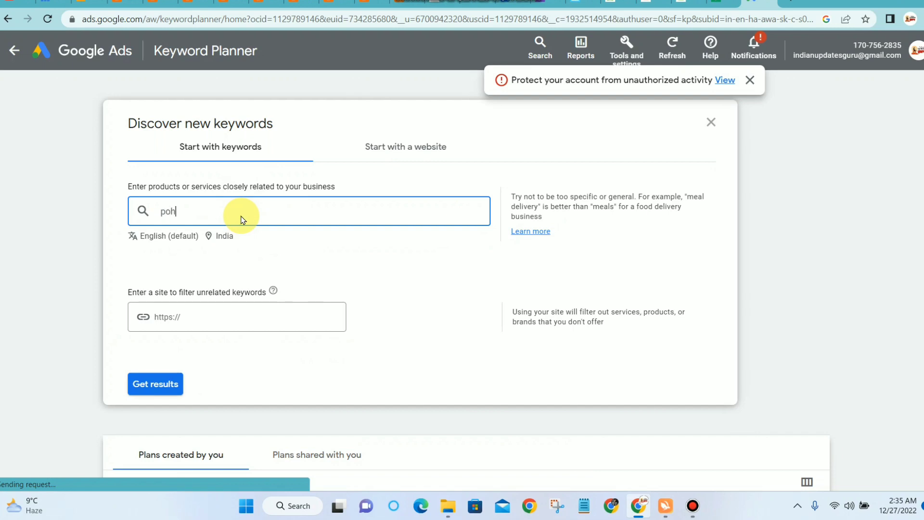
{"action": "type", "text": "a recipe"}
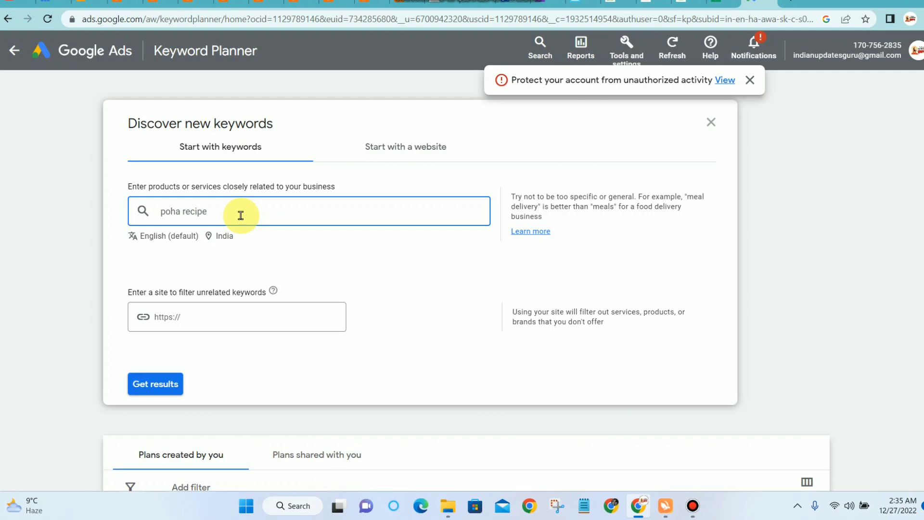
{"action": "key", "text": "Return"}
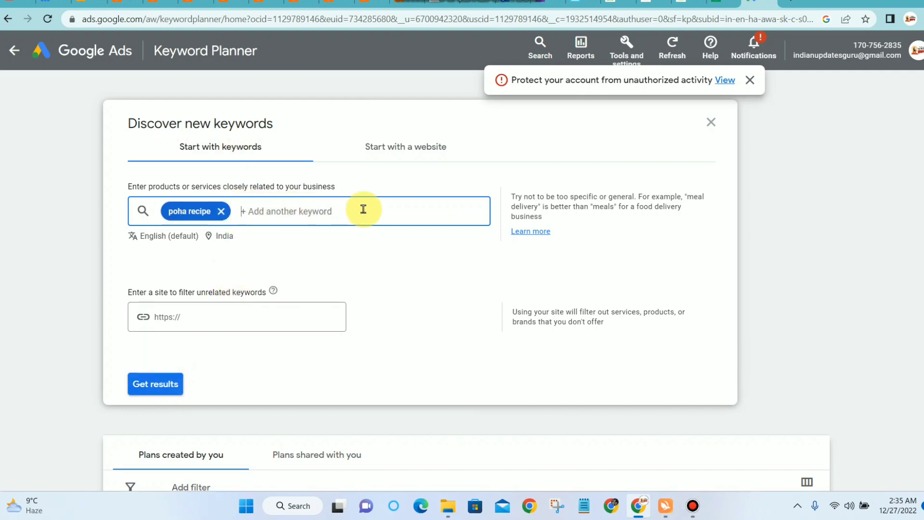
{"action": "left_click", "coordinate": [156, 381]}
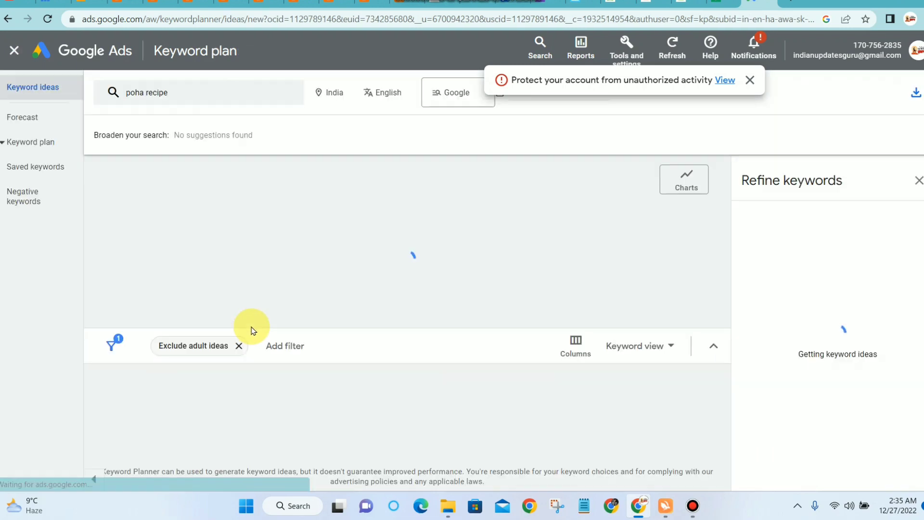
{"action": "scroll", "coordinate": [274, 299], "scroll_direction": "down", "scroll_amount": 3}
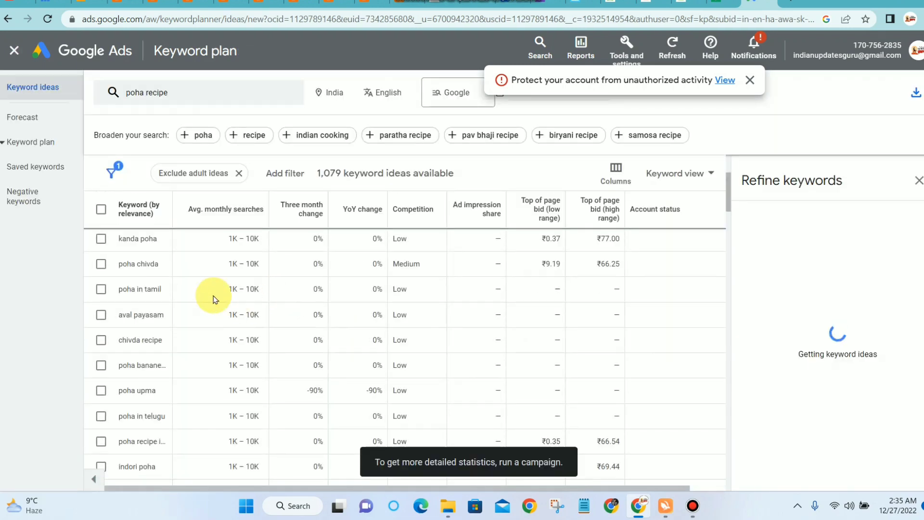
{"action": "scroll", "coordinate": [192, 288], "scroll_direction": "up", "scroll_amount": 3}
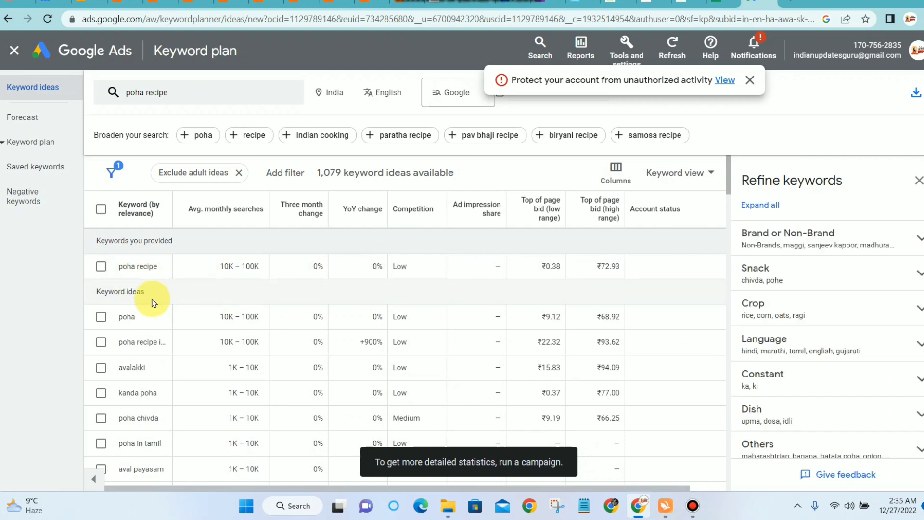
{"action": "scroll", "coordinate": [154, 300], "scroll_direction": "down", "scroll_amount": 2}
{"action": "scroll", "coordinate": [155, 299], "scroll_direction": "up", "scroll_amount": 2}
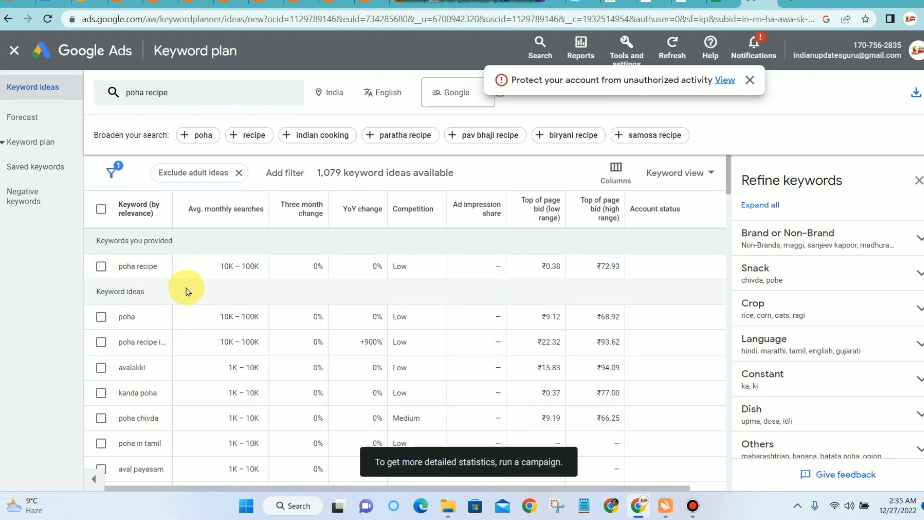
Step: Look up "peho recipe" on Google in a new tab, choose the suggestion "poha recipe in hindi" and skim the results
{"action": "left_click", "coordinate": [790, 5]}
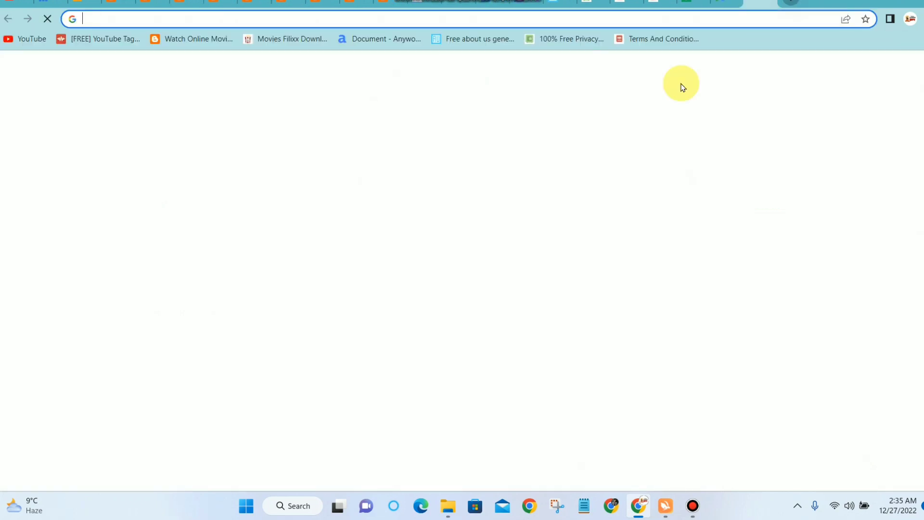
{"action": "left_click", "coordinate": [441, 239]}
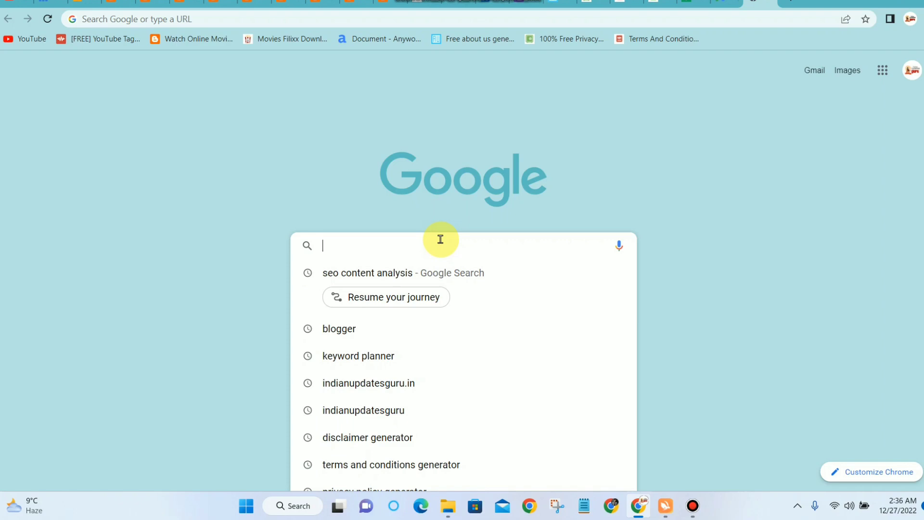
{"action": "type", "text": "peho"}
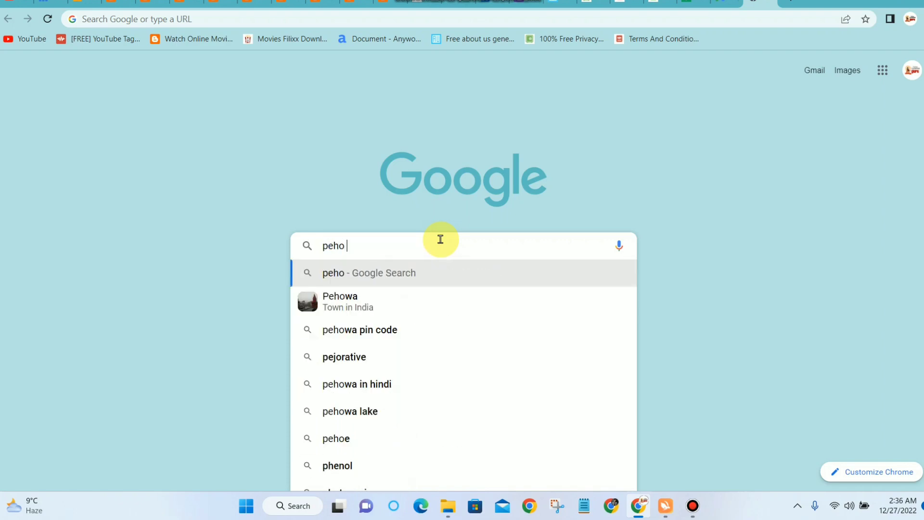
{"action": "type", "text": " recipe"}
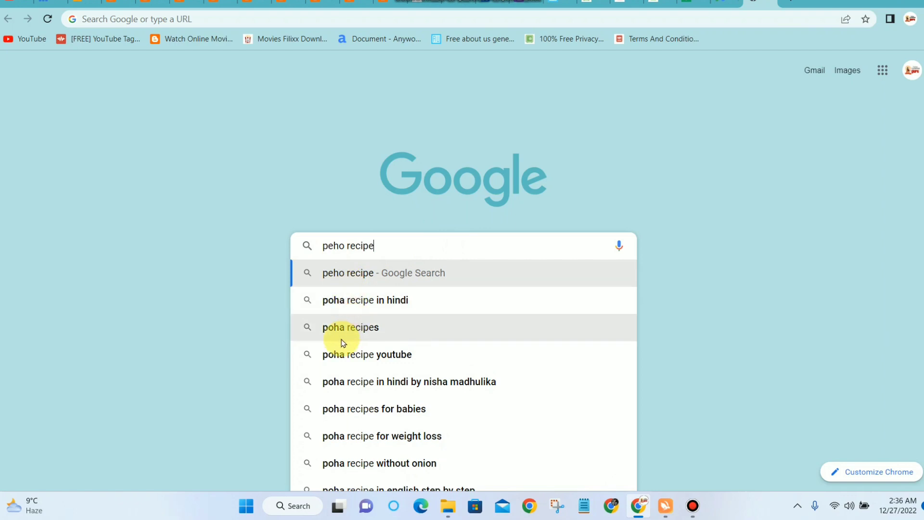
{"action": "scroll", "coordinate": [344, 341], "scroll_direction": "down", "scroll_amount": 2}
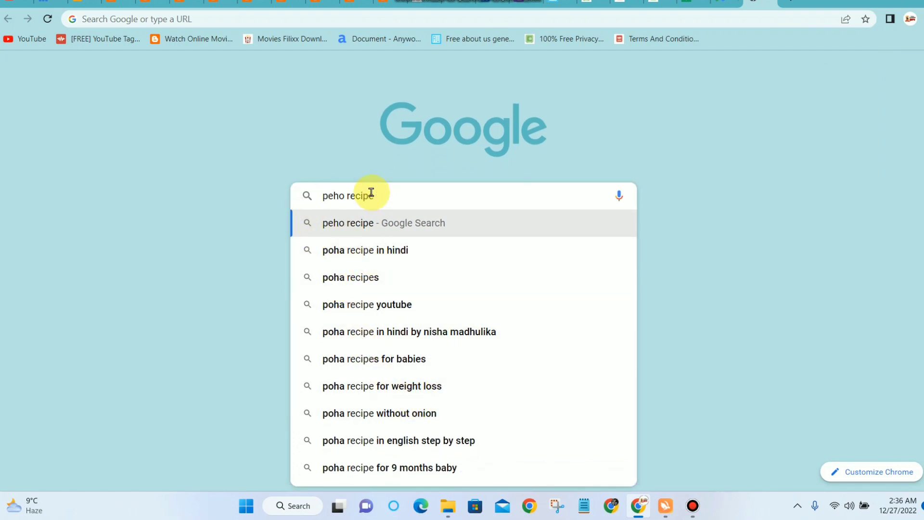
{"action": "left_click", "coordinate": [407, 249]}
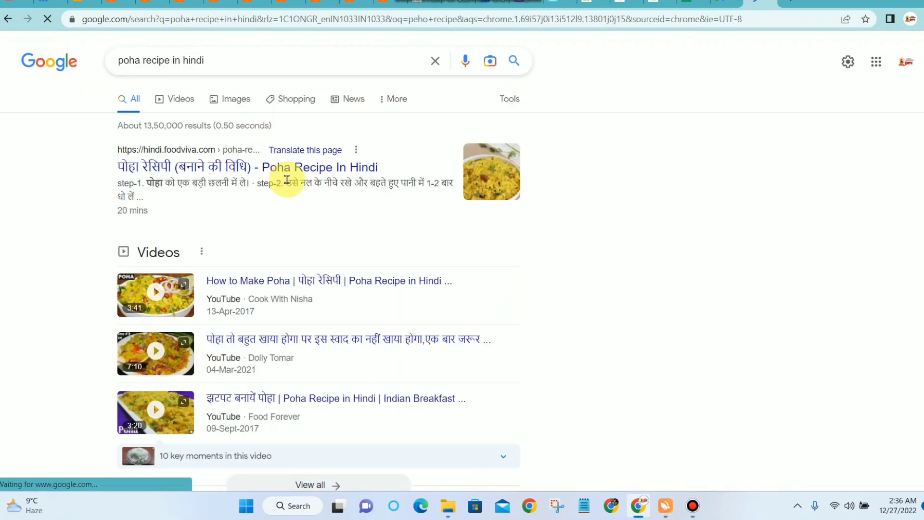
{"action": "scroll", "coordinate": [272, 178], "scroll_direction": "down", "scroll_amount": 3}
{"action": "scroll", "coordinate": [272, 178], "scroll_direction": "down", "scroll_amount": 9}
{"action": "scroll", "coordinate": [496, 100], "scroll_direction": "up", "scroll_amount": 3}
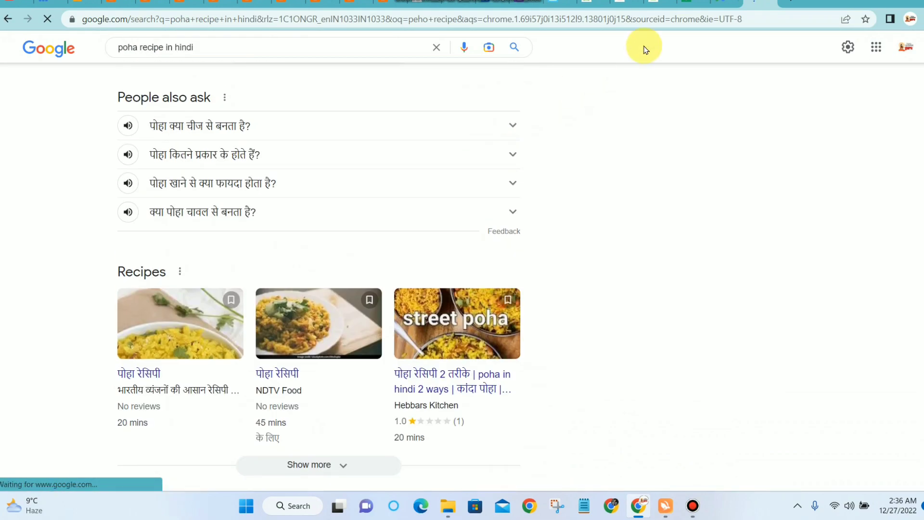
Step: Return to the Keyword Planner results and compare the related poha keyword ideas
{"action": "left_click", "coordinate": [715, 1]}
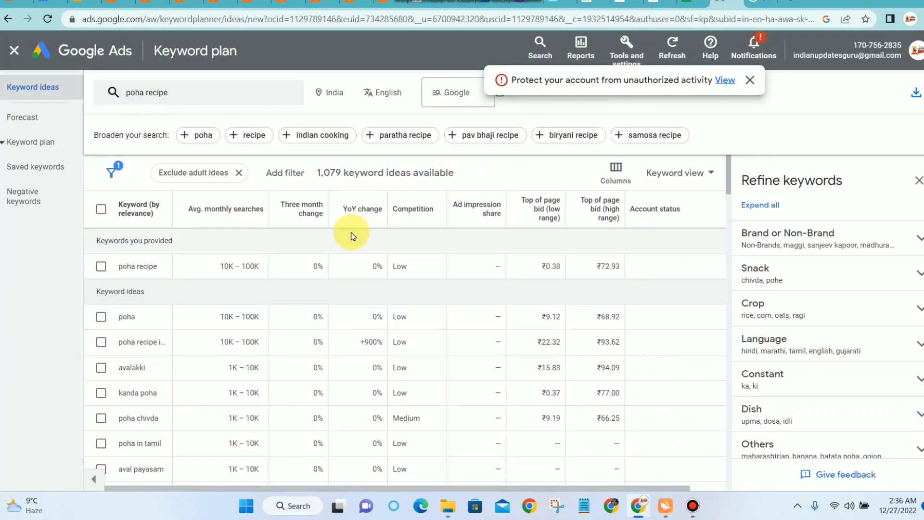
{"action": "scroll", "coordinate": [197, 260], "scroll_direction": "down", "scroll_amount": 5}
{"action": "scroll", "coordinate": [181, 375], "scroll_direction": "up", "scroll_amount": 5}
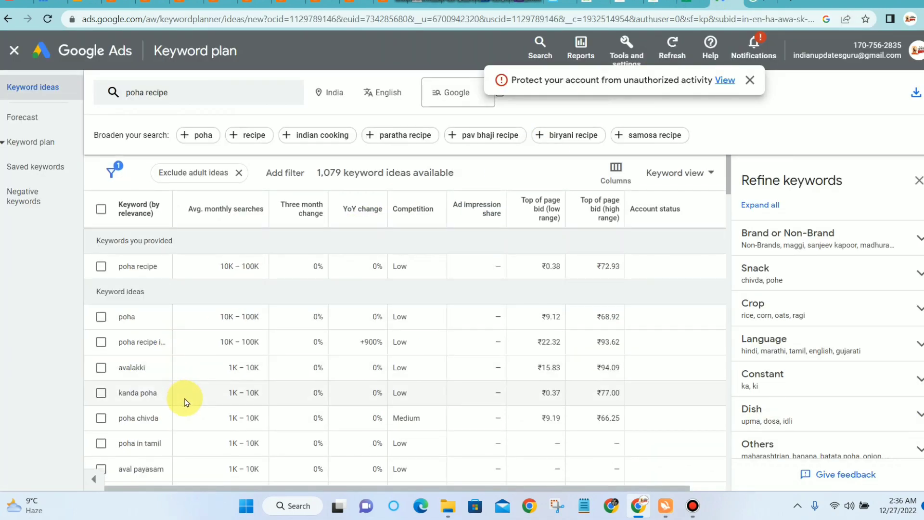
{"action": "scroll", "coordinate": [186, 400], "scroll_direction": "down", "scroll_amount": 3}
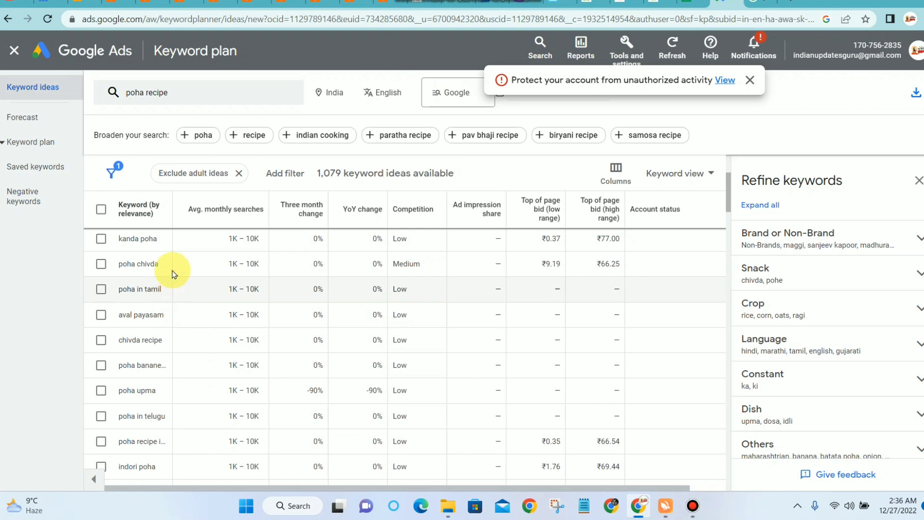
{"action": "scroll", "coordinate": [168, 260], "scroll_direction": "up", "scroll_amount": 3}
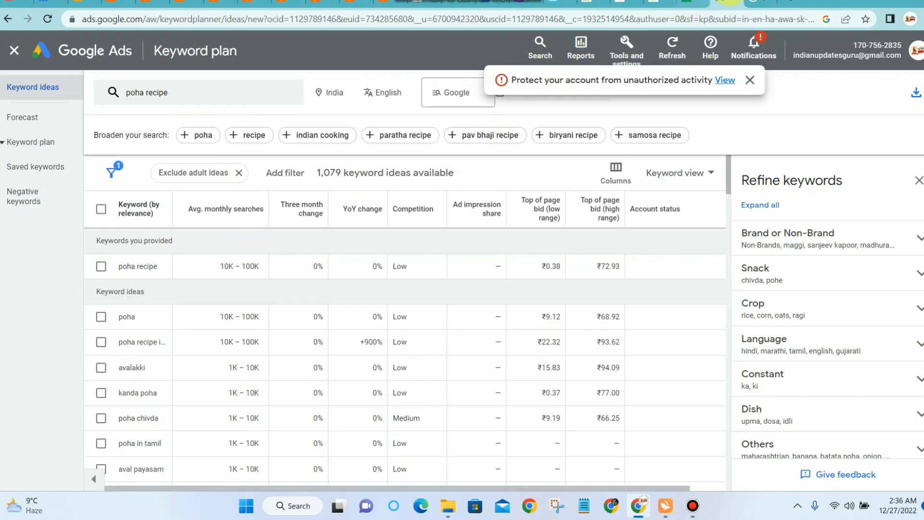
Step: Return to the Google results and highlight the search query and the matching "Poha Recipe In Hindi" wording in the first result's title
{"action": "left_click", "coordinate": [742, 3]}
{"action": "scroll", "coordinate": [429, 144], "scroll_direction": "up", "scroll_amount": 10}
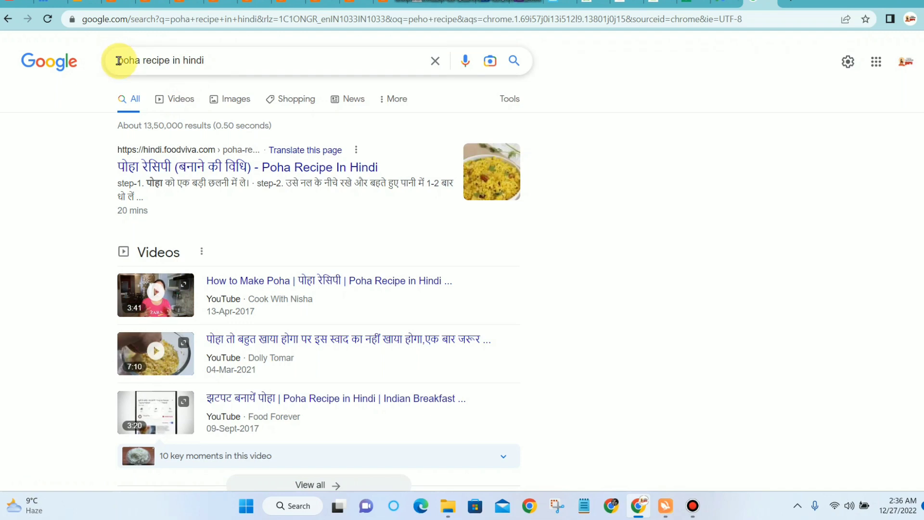
{"action": "left_click_drag", "start_coordinate": [119, 61], "coordinate": [205, 57]}
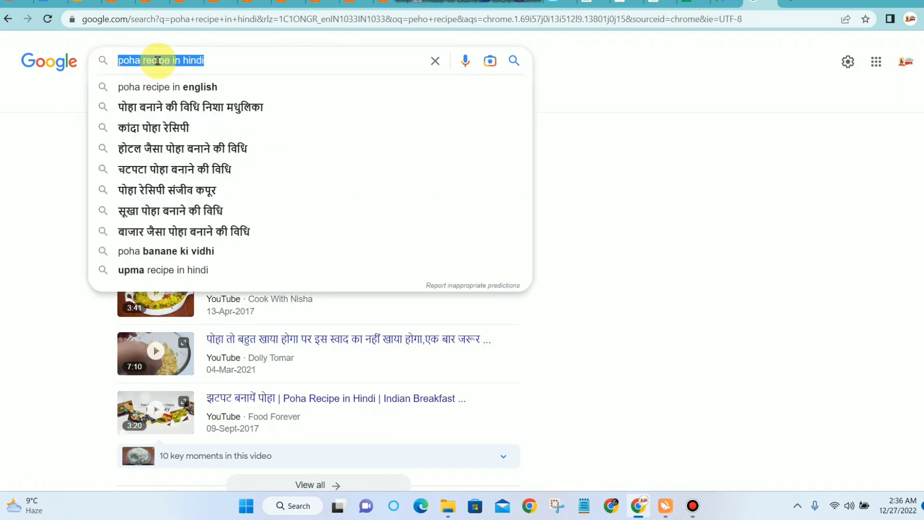
{"action": "left_click", "coordinate": [51, 130]}
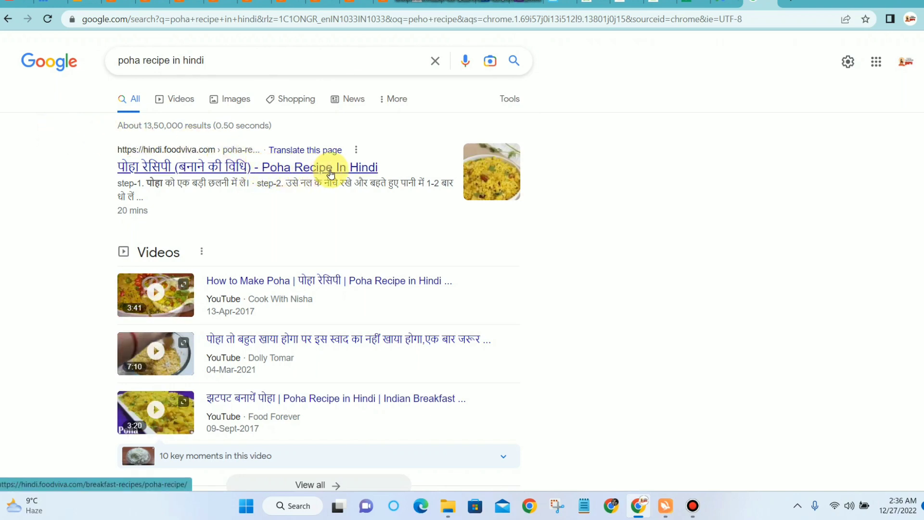
{"action": "left_click_drag", "start_coordinate": [382, 161], "coordinate": [258, 162]}
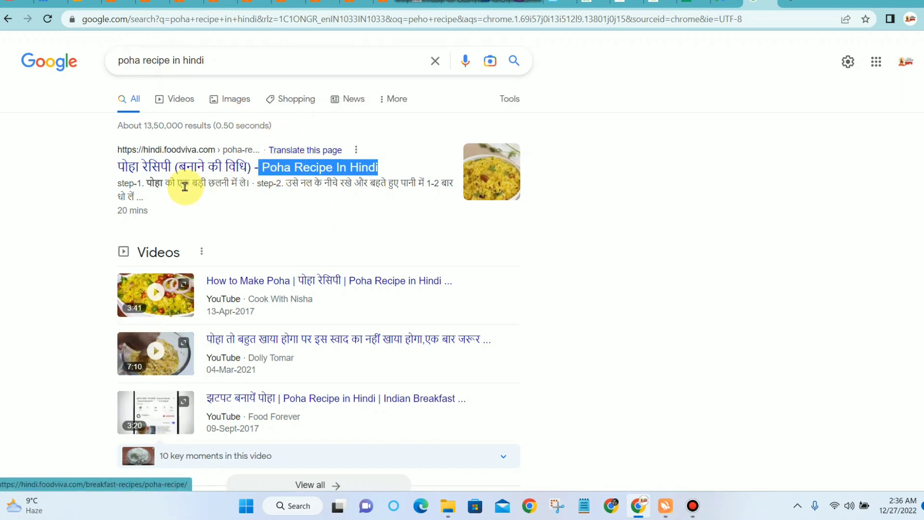
Step: Open the first result, the hindi.foodviva.com poha recipe, in a new tab and switch to it
{"action": "right_click", "coordinate": [256, 186]}
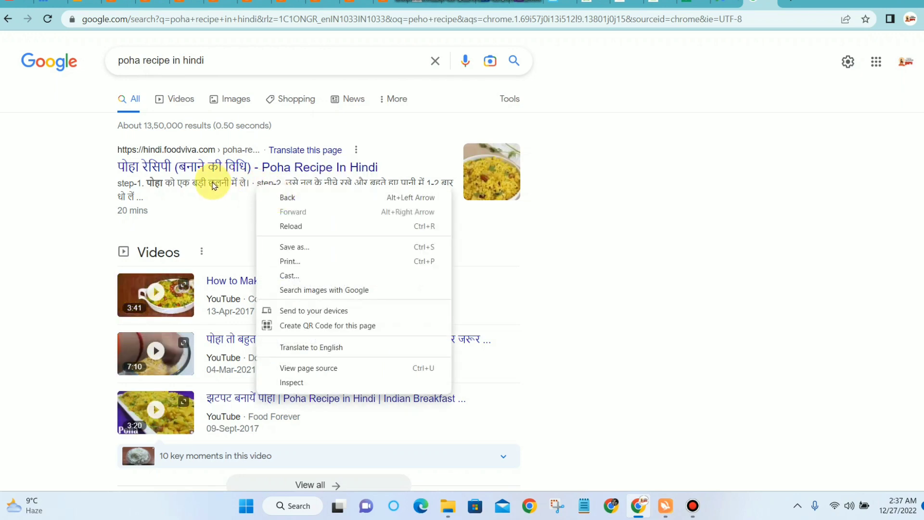
{"action": "right_click", "coordinate": [212, 186]}
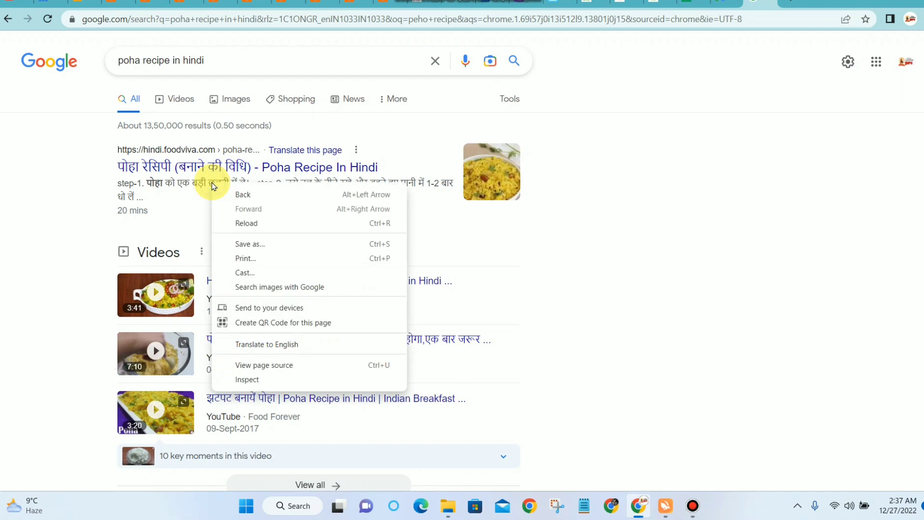
{"action": "right_click", "coordinate": [153, 166]}
{"action": "left_click", "coordinate": [172, 175]}
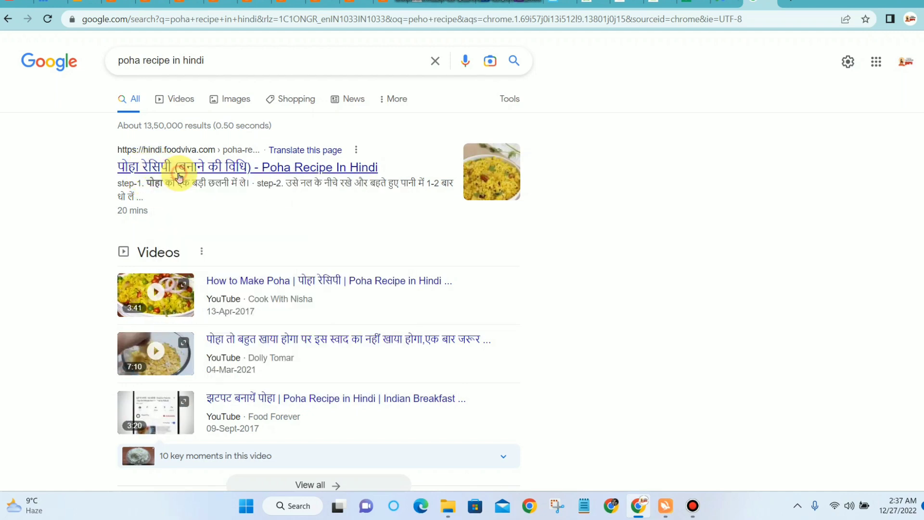
{"action": "scroll", "coordinate": [577, 129], "scroll_direction": "down", "scroll_amount": 1}
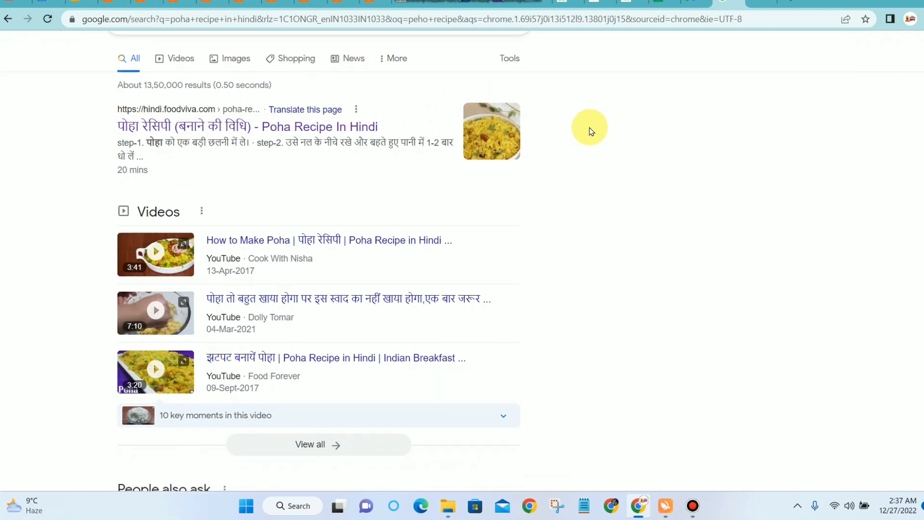
{"action": "key", "text": "ctrl+Tab"}
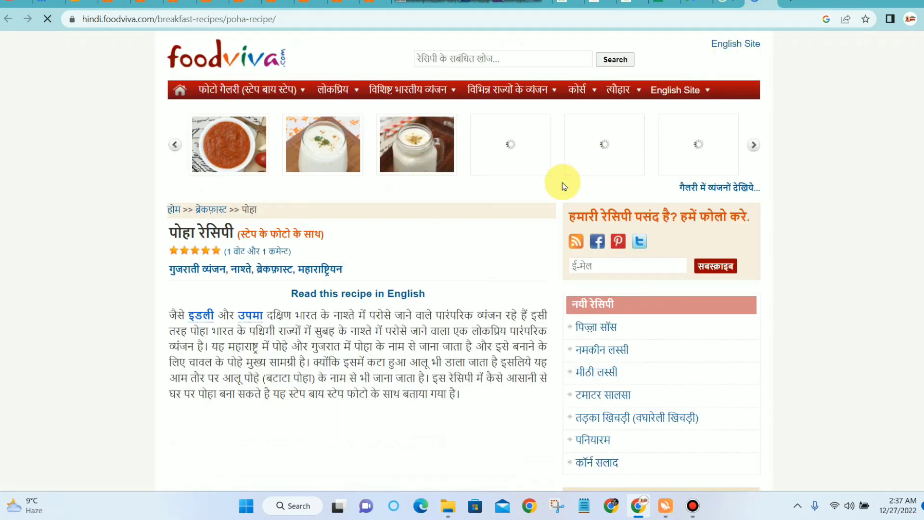
Step: Examine the poha recipe article's heading, introduction, ingredient list and step-by-step instructions
{"action": "scroll", "coordinate": [481, 244], "scroll_direction": "down", "scroll_amount": 1}
{"action": "scroll", "coordinate": [309, 207], "scroll_direction": "down", "scroll_amount": 2}
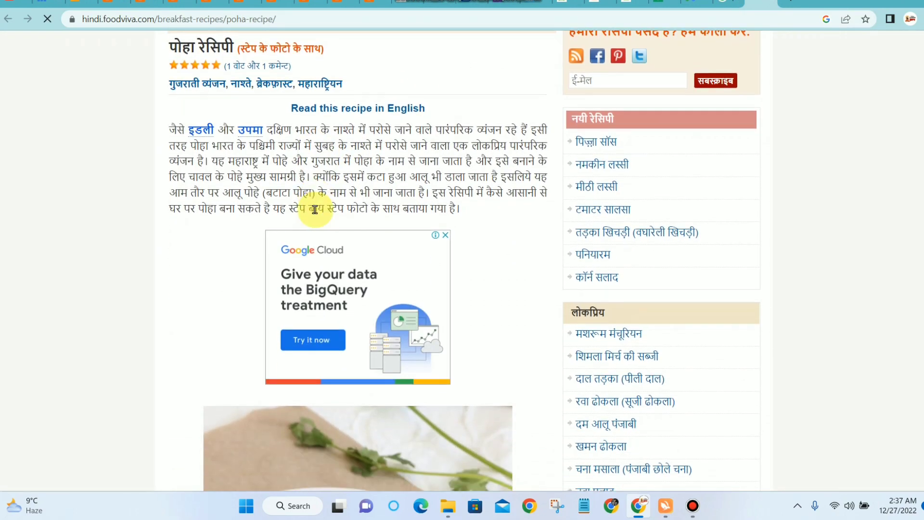
{"action": "scroll", "coordinate": [204, 111], "scroll_direction": "up", "scroll_amount": 1}
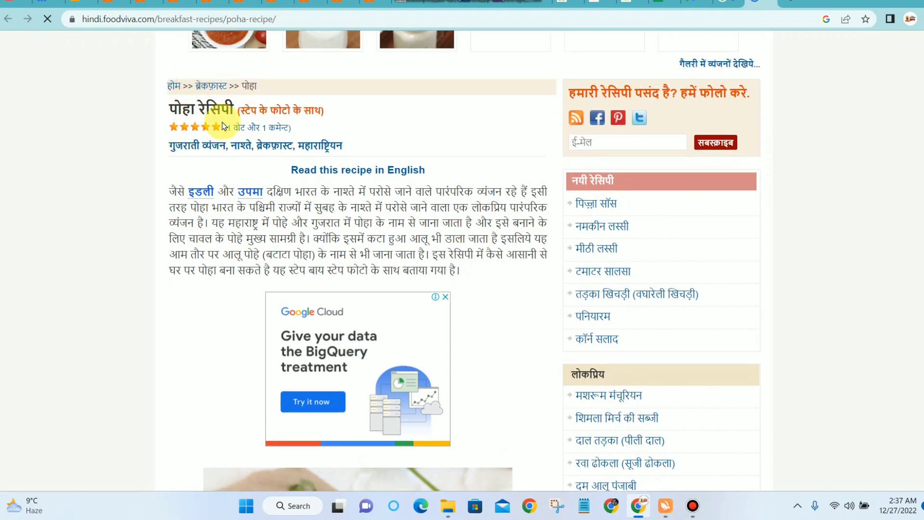
{"action": "scroll", "coordinate": [222, 126], "scroll_direction": "up", "scroll_amount": 1}
{"action": "scroll", "coordinate": [186, 154], "scroll_direction": "down", "scroll_amount": 3}
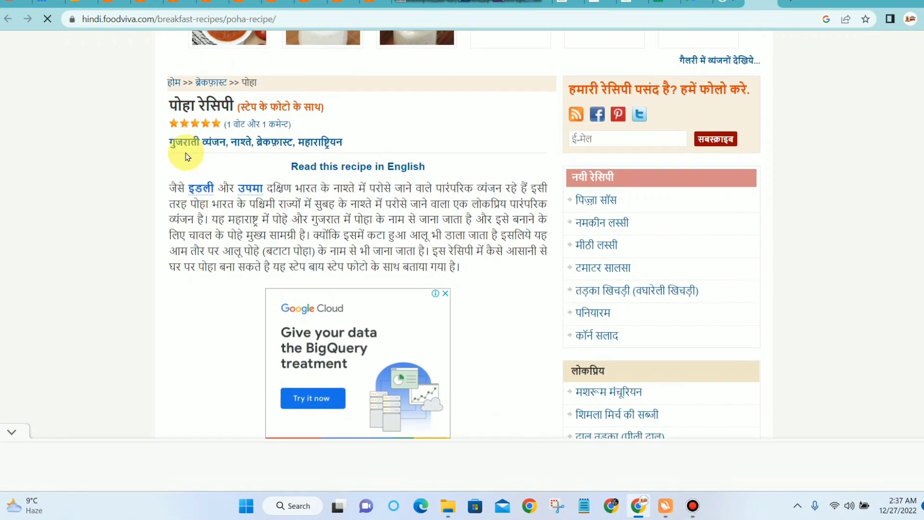
{"action": "scroll", "coordinate": [187, 154], "scroll_direction": "down", "scroll_amount": 10}
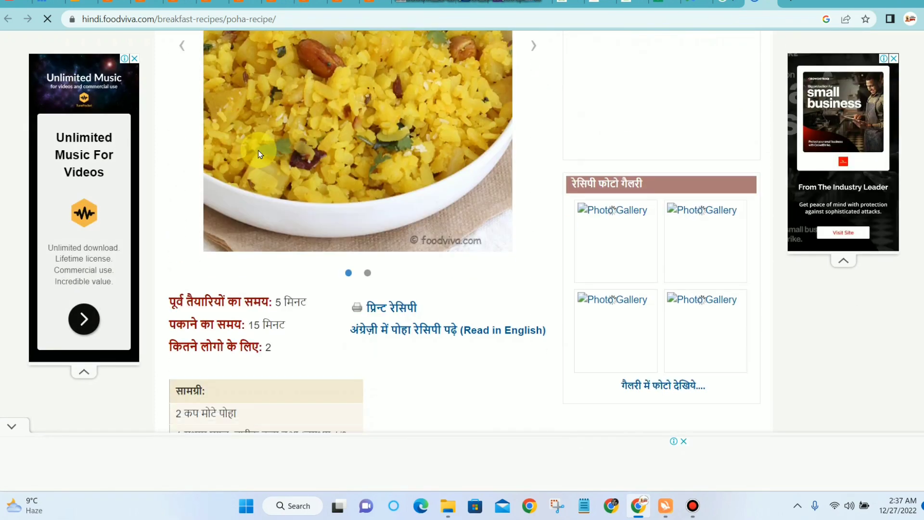
{"action": "scroll", "coordinate": [269, 168], "scroll_direction": "down", "scroll_amount": 10}
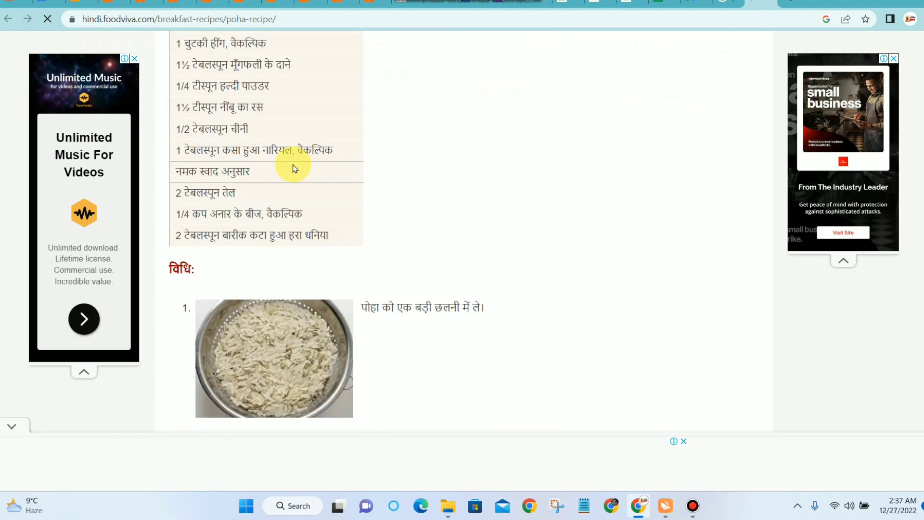
{"action": "scroll", "coordinate": [344, 165], "scroll_direction": "down", "scroll_amount": 16}
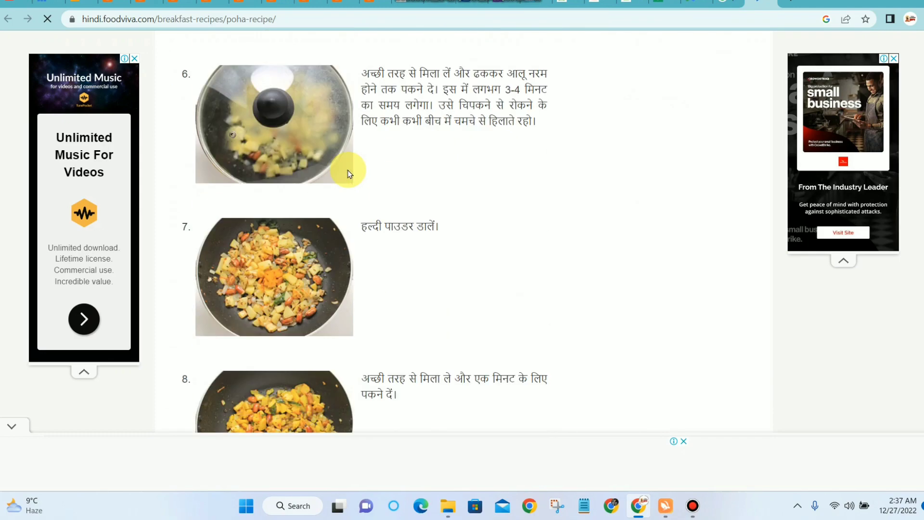
{"action": "scroll", "coordinate": [403, 165], "scroll_direction": "down", "scroll_amount": 12}
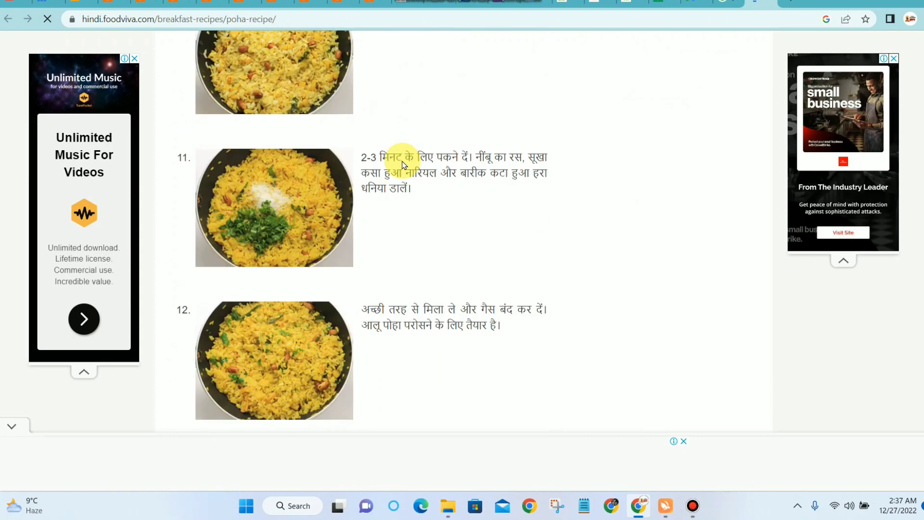
Step: Examine the rest of the poha article, including the final cooking steps, tips and serving suggestions, and return to its introduction
{"action": "scroll", "coordinate": [402, 160], "scroll_direction": "down", "scroll_amount": 9}
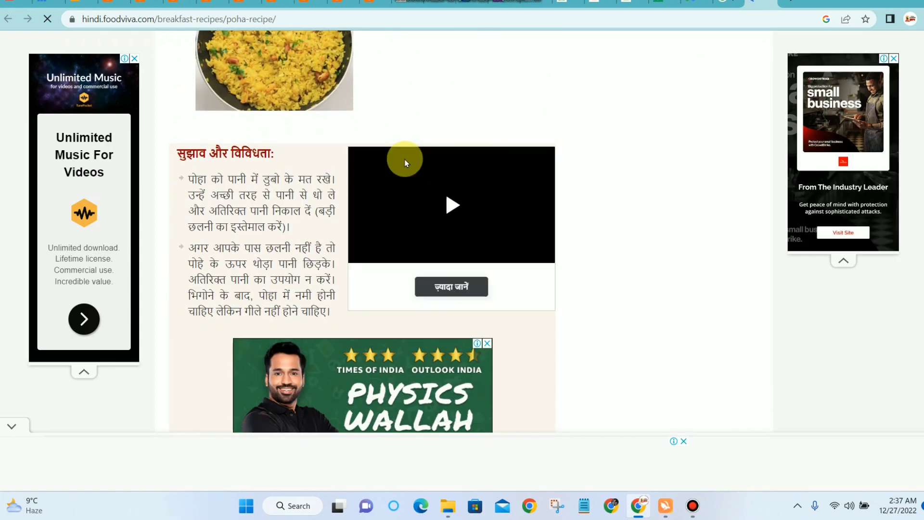
{"action": "scroll", "coordinate": [404, 163], "scroll_direction": "down", "scroll_amount": 9}
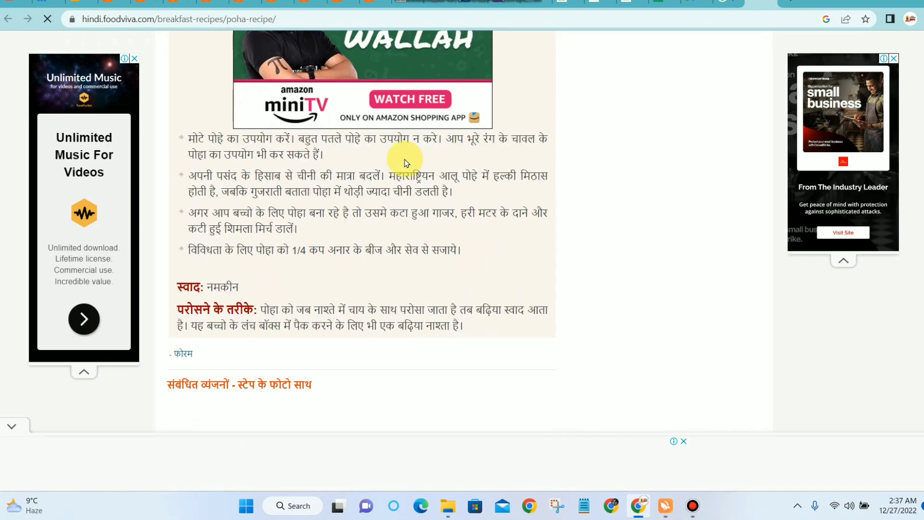
{"action": "scroll", "coordinate": [289, 173], "scroll_direction": "up", "scroll_amount": 6}
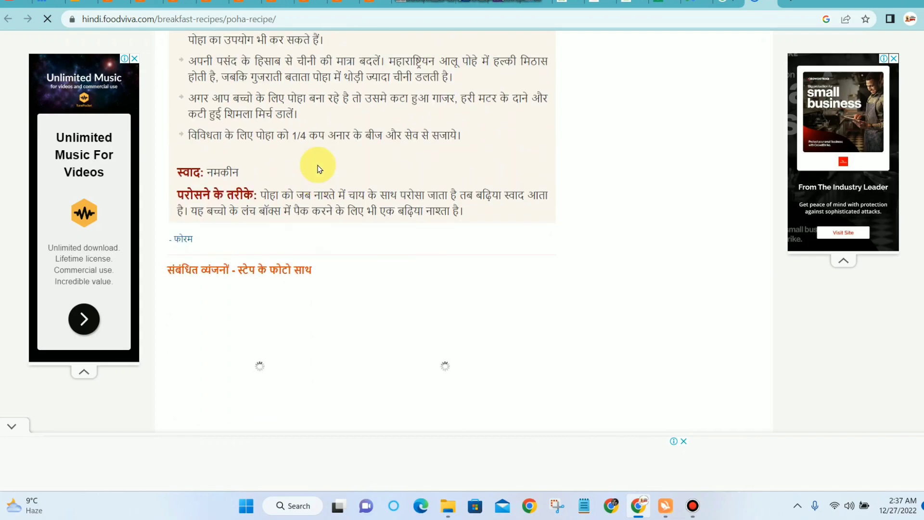
{"action": "scroll", "coordinate": [318, 166], "scroll_direction": "up", "scroll_amount": 15}
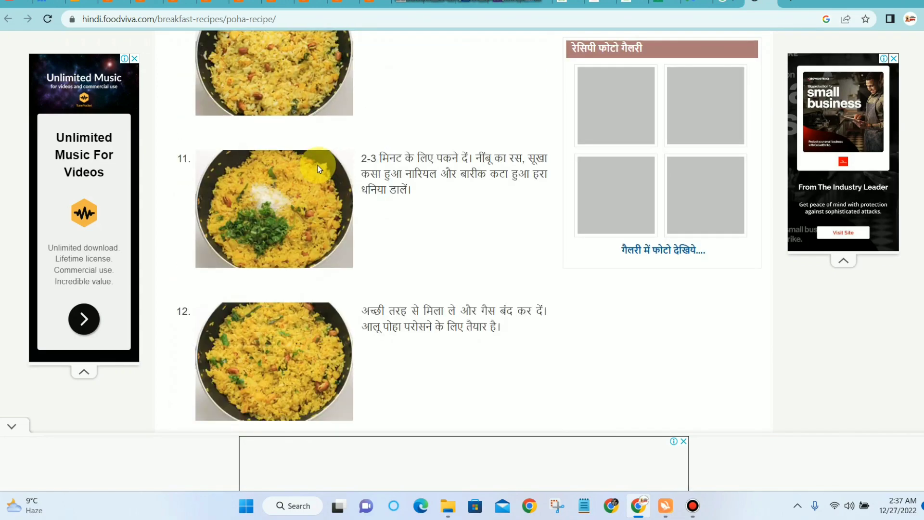
{"action": "scroll", "coordinate": [318, 166], "scroll_direction": "up", "scroll_amount": 15}
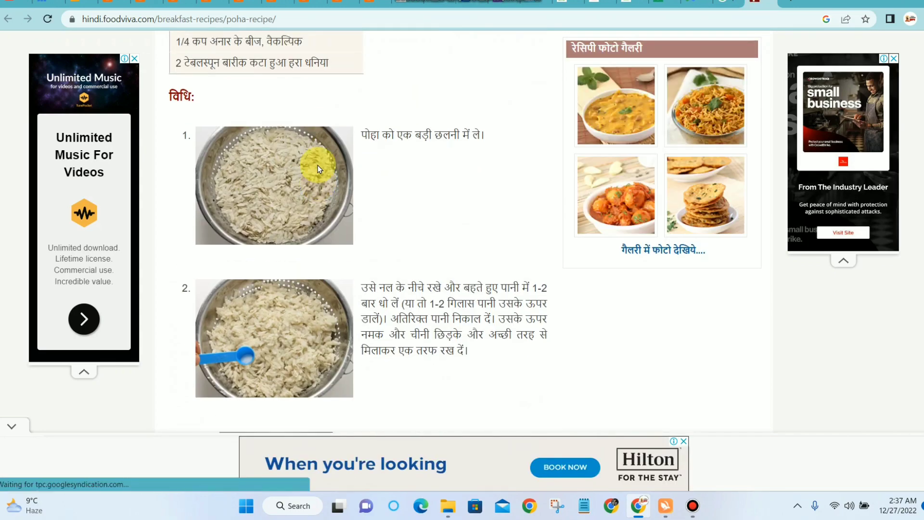
{"action": "scroll", "coordinate": [317, 166], "scroll_direction": "up", "scroll_amount": 10}
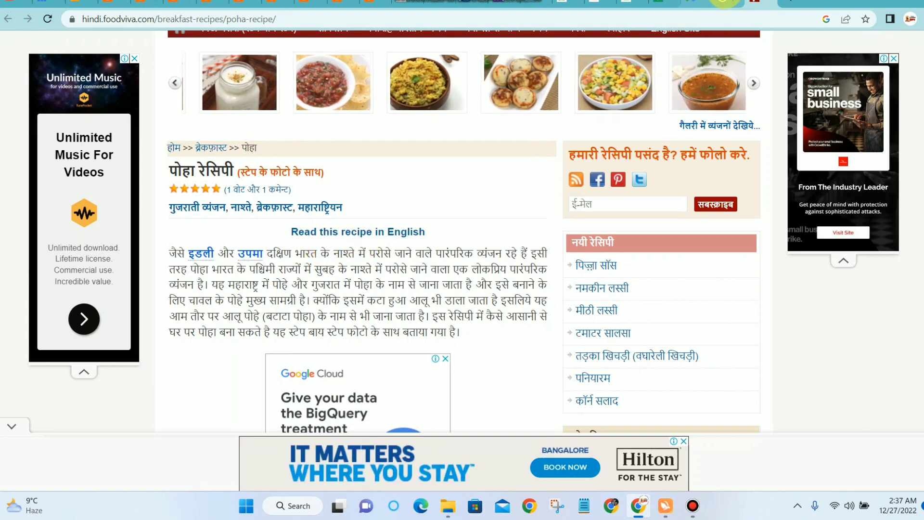
Step: Return to the Google results for "poha recipe in hindi" and review the videos, recipe cards, ranked page titles and related searches
{"action": "left_click", "coordinate": [687, 9]}
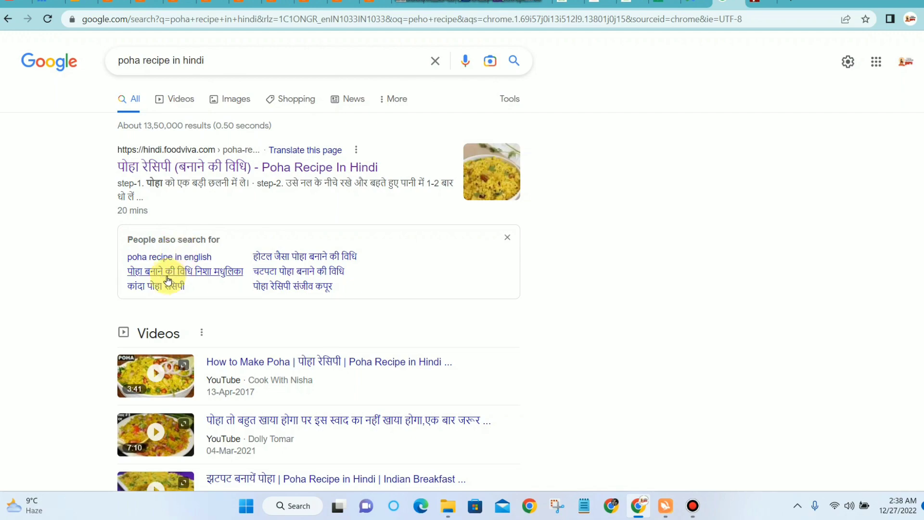
{"action": "scroll", "coordinate": [402, 250], "scroll_direction": "down", "scroll_amount": 5}
{"action": "scroll", "coordinate": [402, 251], "scroll_direction": "down", "scroll_amount": 20}
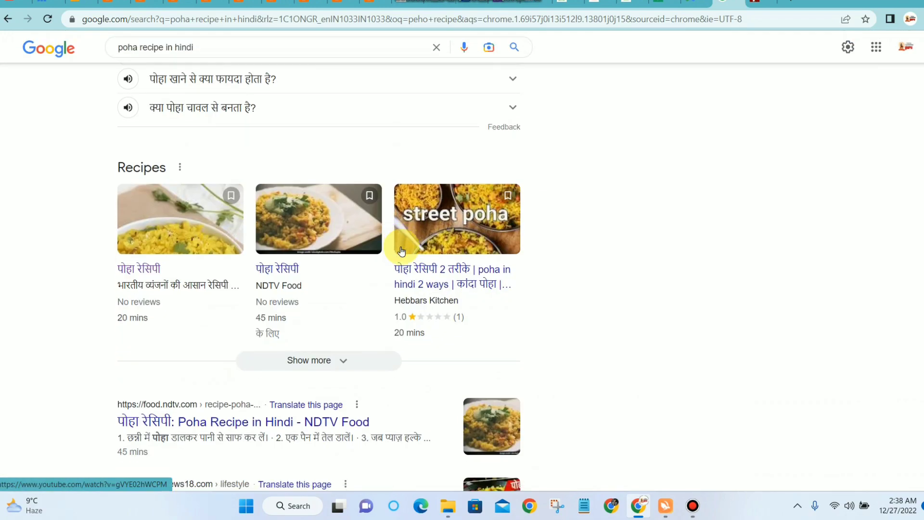
{"action": "scroll", "coordinate": [402, 250], "scroll_direction": "down", "scroll_amount": 5}
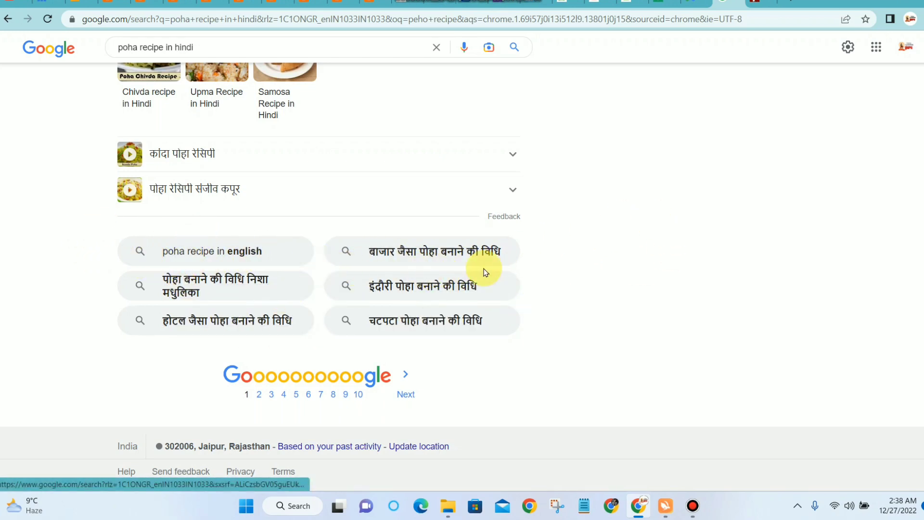
{"action": "scroll", "coordinate": [523, 256], "scroll_direction": "up", "scroll_amount": 15}
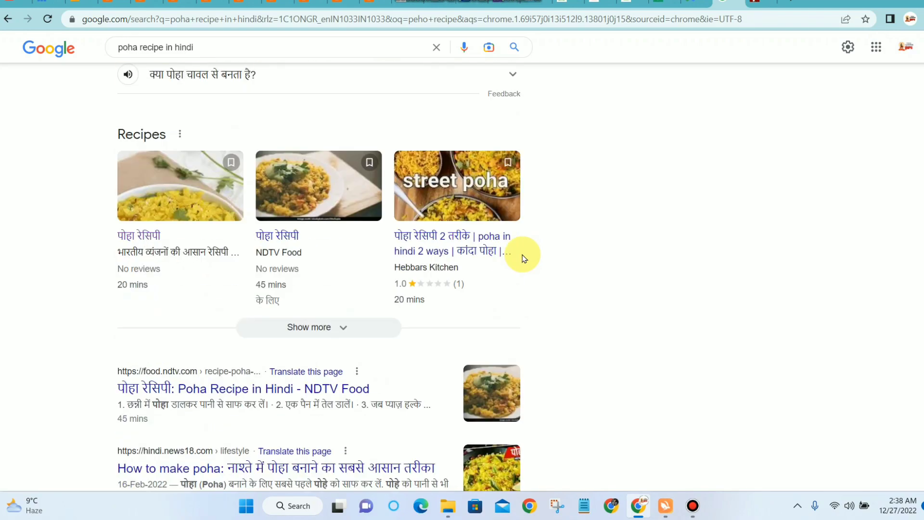
{"action": "scroll", "coordinate": [522, 255], "scroll_direction": "up", "scroll_amount": 10}
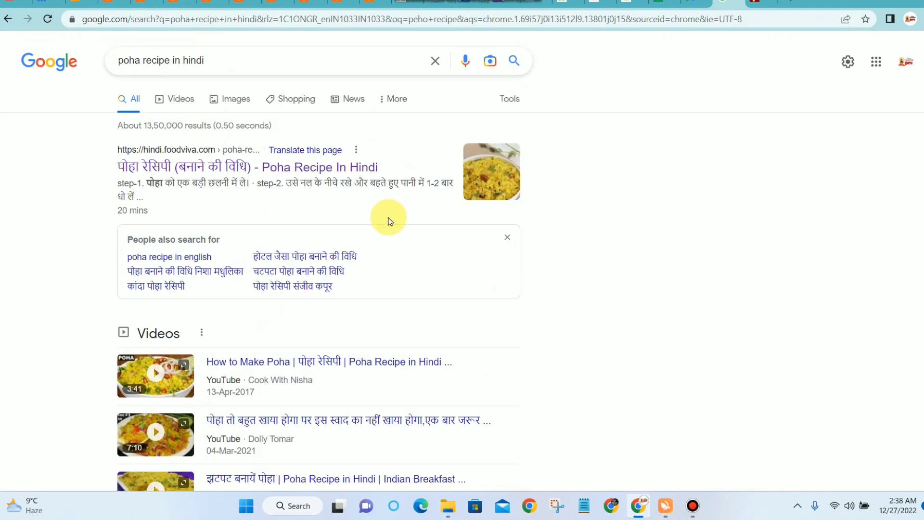
{"action": "scroll", "coordinate": [390, 221], "scroll_direction": "down", "scroll_amount": 15}
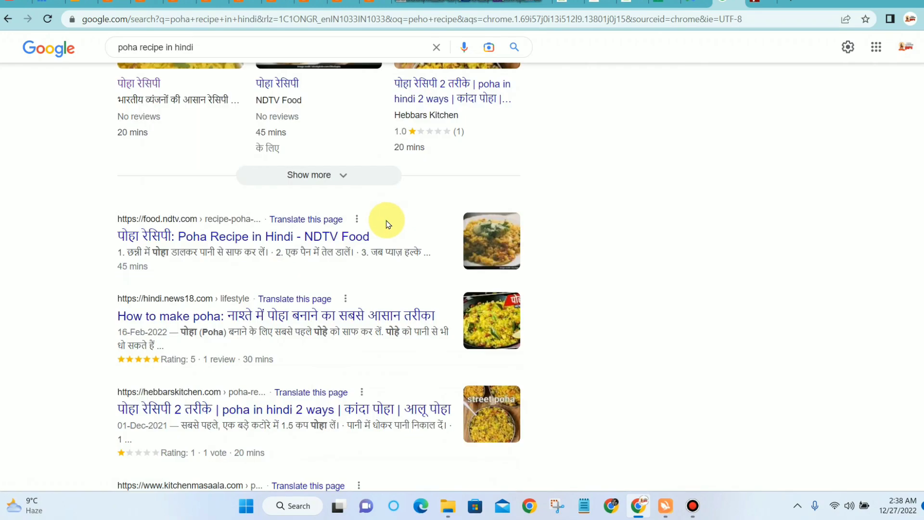
{"action": "scroll", "coordinate": [247, 234], "scroll_direction": "down", "scroll_amount": 3}
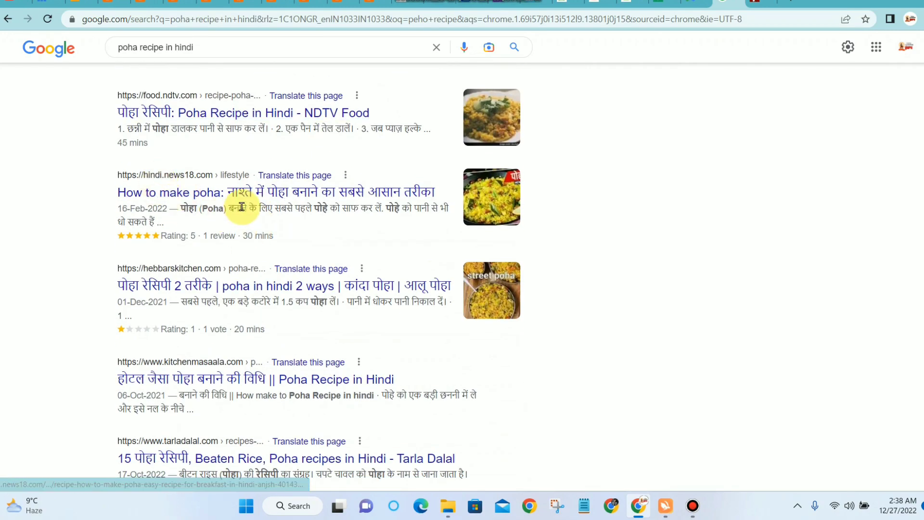
{"action": "scroll", "coordinate": [366, 163], "scroll_direction": "up", "scroll_amount": 15}
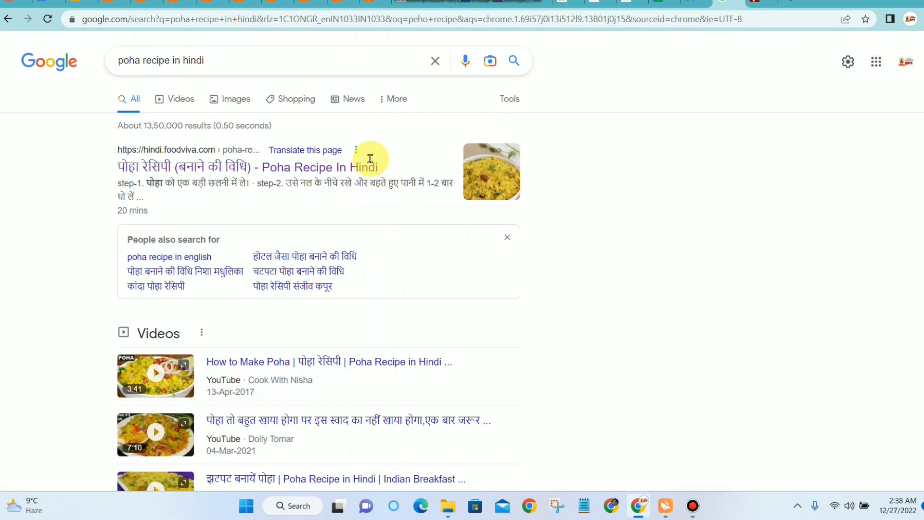
Step: Compare the "People also search for" suggestions under the first result with the related searches at the end of the results
{"action": "scroll", "coordinate": [371, 159], "scroll_direction": "down", "scroll_amount": 2}
{"action": "scroll", "coordinate": [371, 159], "scroll_direction": "up", "scroll_amount": 2}
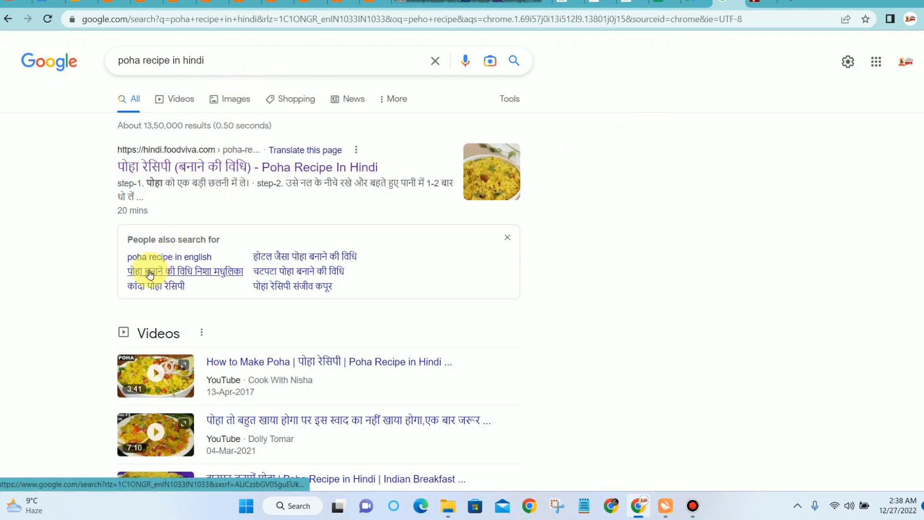
{"action": "scroll", "coordinate": [177, 267], "scroll_direction": "down", "scroll_amount": 1}
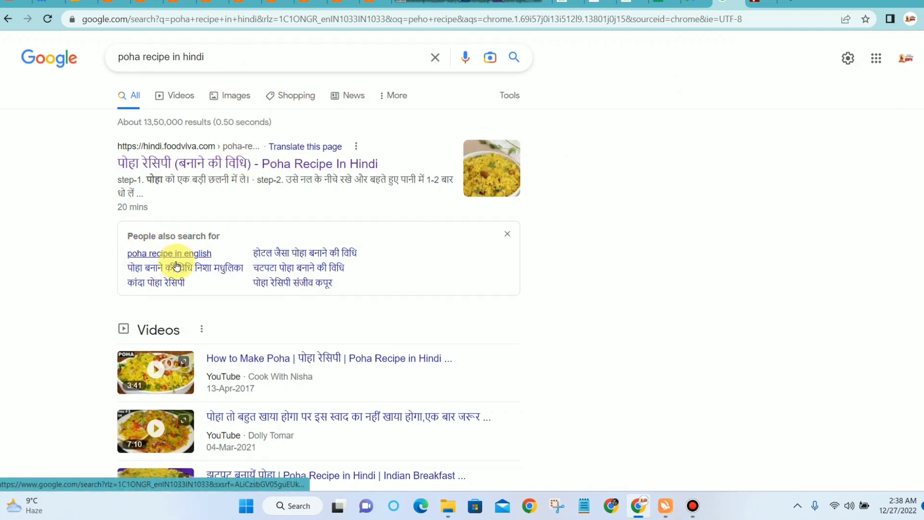
{"action": "scroll", "coordinate": [177, 267], "scroll_direction": "down", "scroll_amount": 20}
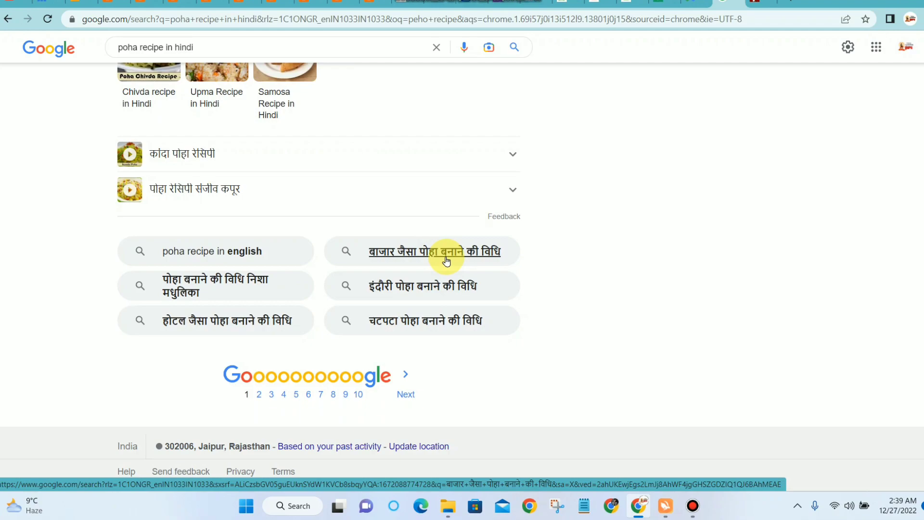
{"action": "scroll", "coordinate": [347, 272], "scroll_direction": "up", "scroll_amount": 15}
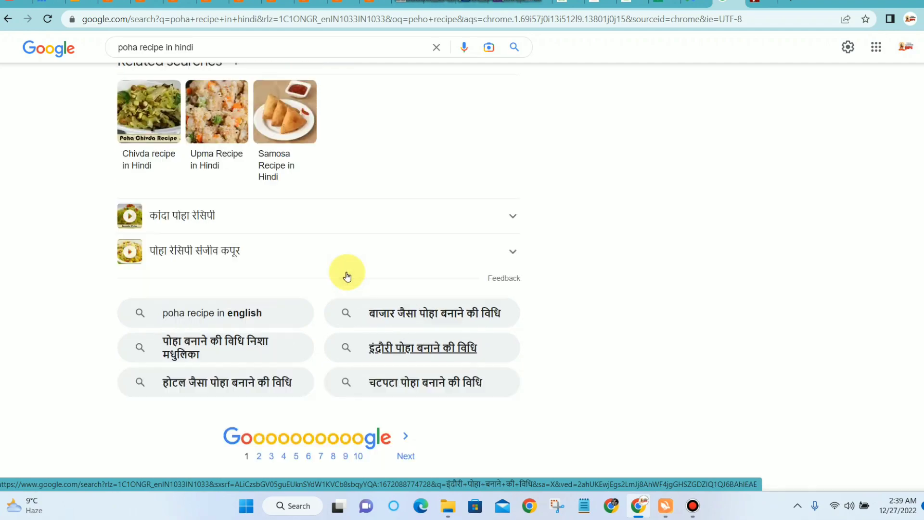
{"action": "scroll", "coordinate": [346, 275], "scroll_direction": "up", "scroll_amount": 10}
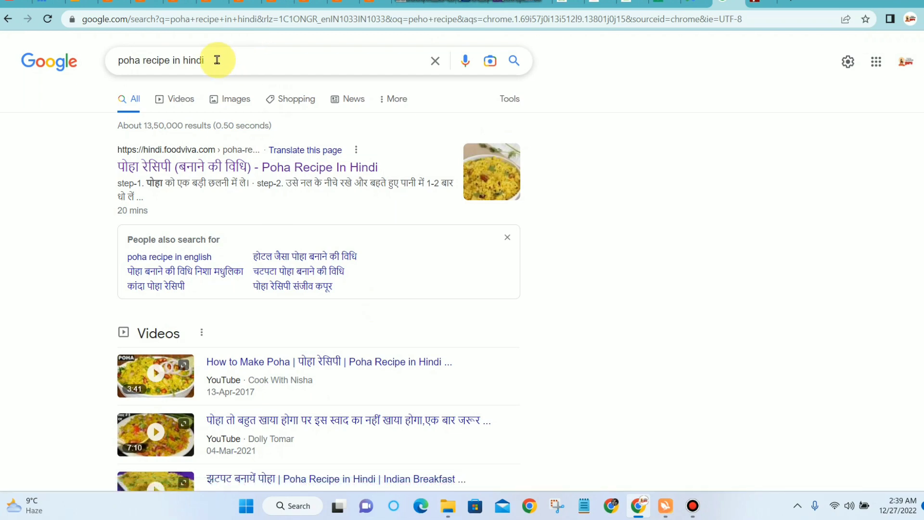
Step: Copy the query "poha recipe in hindi" from Google and enter it as the focus keyword on the SEO content analysis page
{"action": "double_click", "coordinate": [217, 60]}
{"action": "right_click", "coordinate": [200, 60]}
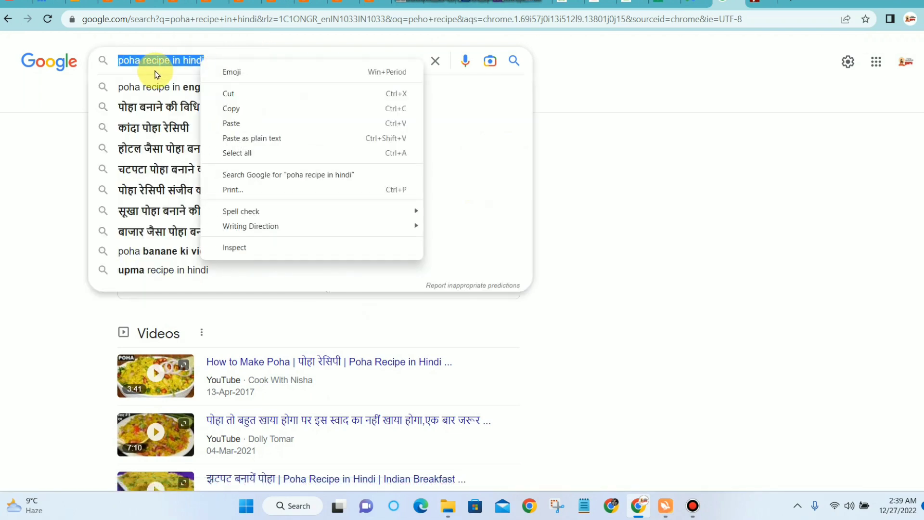
{"action": "left_click", "coordinate": [228, 106]}
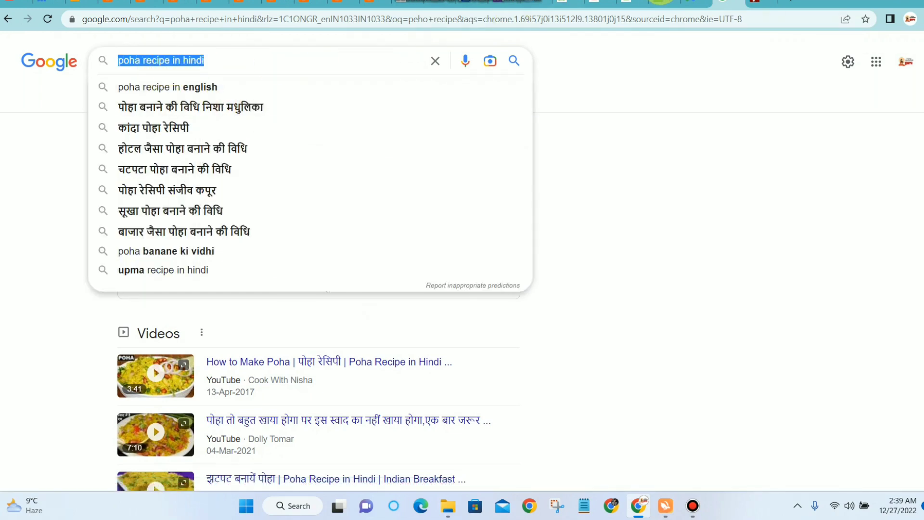
{"action": "left_click", "coordinate": [659, 2]}
{"action": "left_click", "coordinate": [762, 260]}
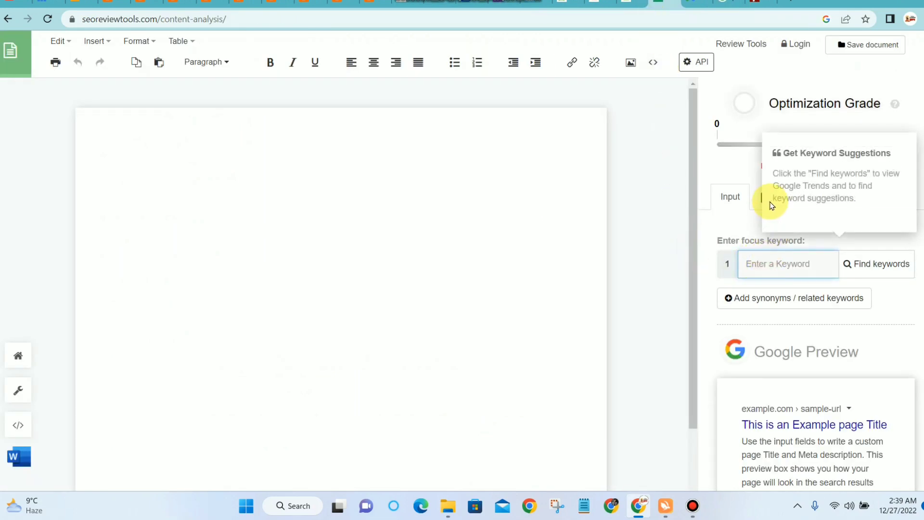
{"action": "key", "text": "ctrl+v"}
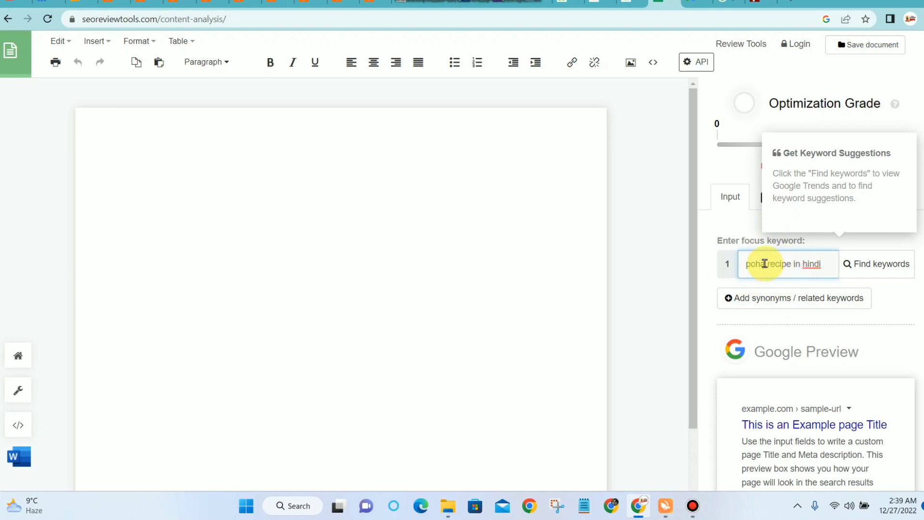
Step: Examine the content analysis page's Google preview, page title and meta description fields, and the blank content editor
{"action": "scroll", "coordinate": [790, 264], "scroll_direction": "down", "scroll_amount": 2}
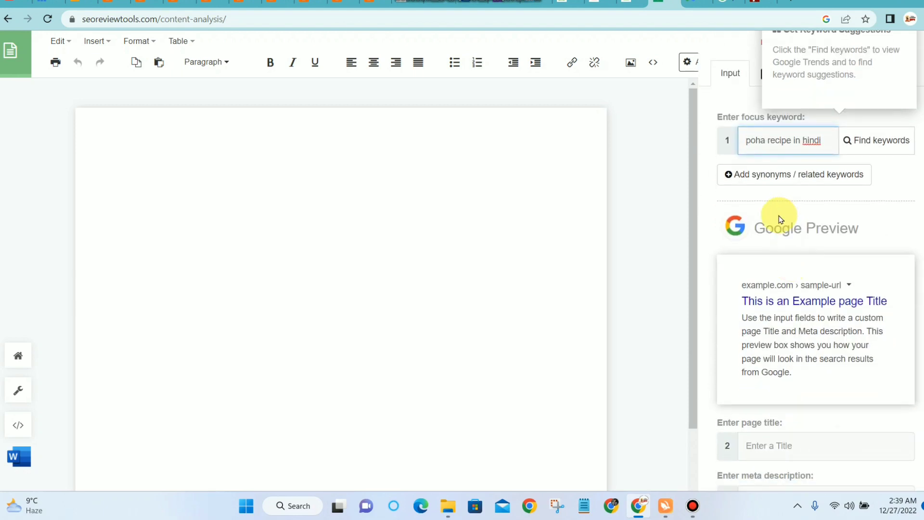
{"action": "scroll", "coordinate": [781, 218], "scroll_direction": "down", "scroll_amount": 2}
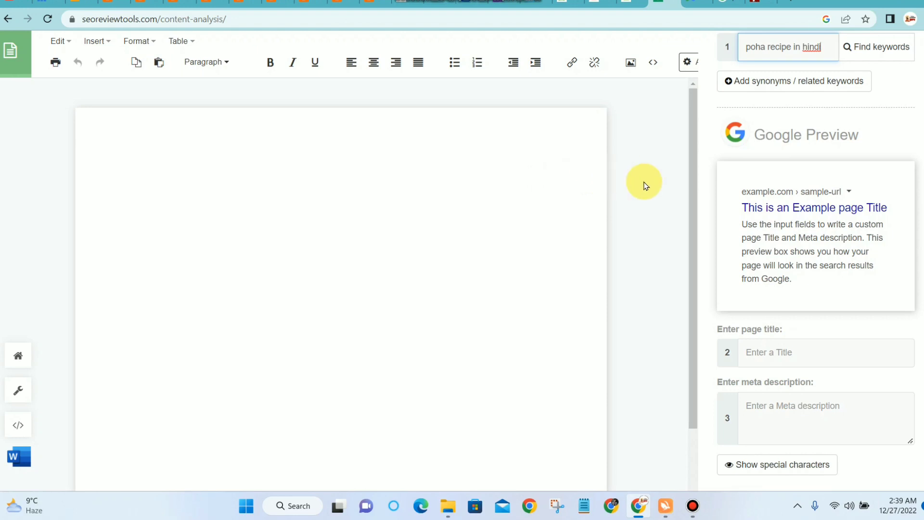
{"action": "scroll", "coordinate": [753, 186], "scroll_direction": "up", "scroll_amount": 3}
{"action": "scroll", "coordinate": [758, 190], "scroll_direction": "down", "scroll_amount": 3}
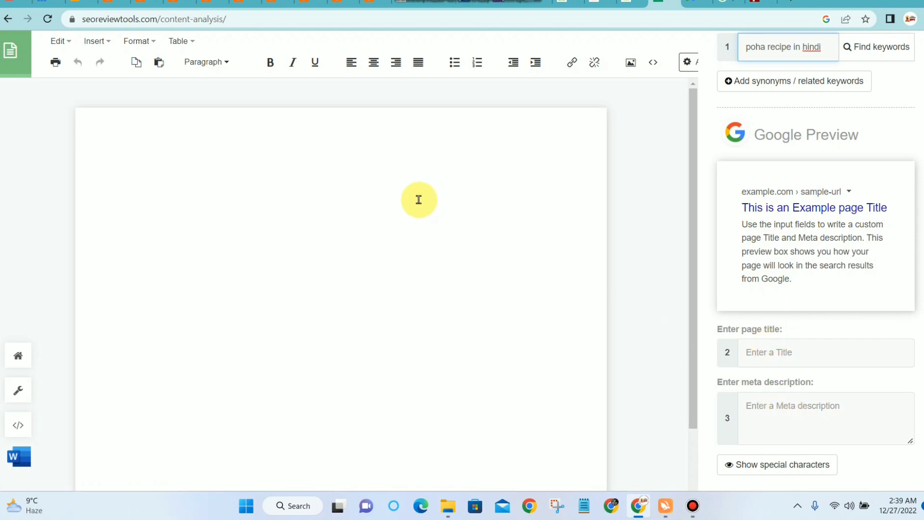
{"action": "scroll", "coordinate": [418, 200], "scroll_direction": "down", "scroll_amount": 3}
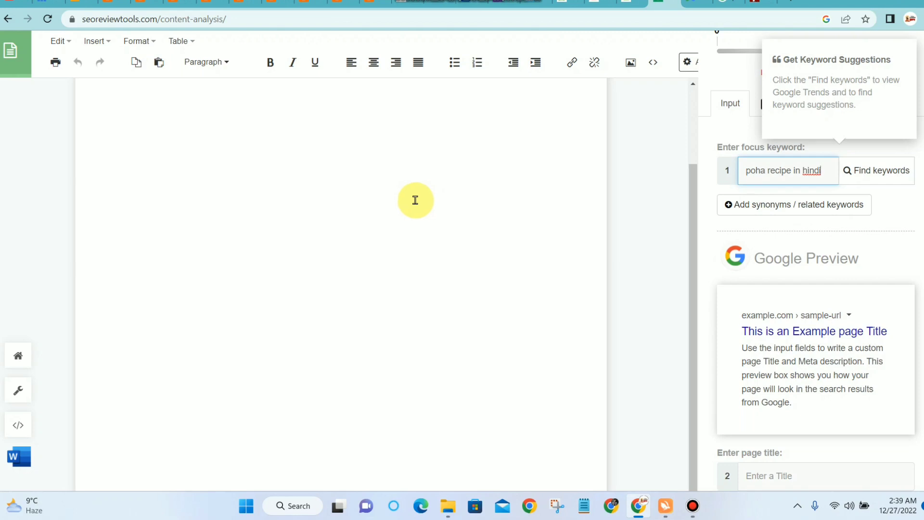
{"action": "scroll", "coordinate": [377, 202], "scroll_direction": "up", "scroll_amount": 2}
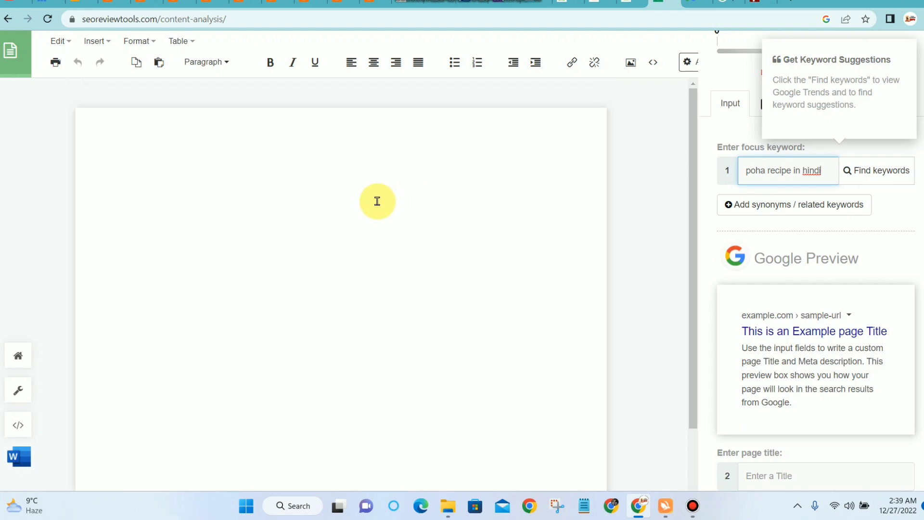
{"action": "scroll", "coordinate": [384, 201], "scroll_direction": "up", "scroll_amount": 2}
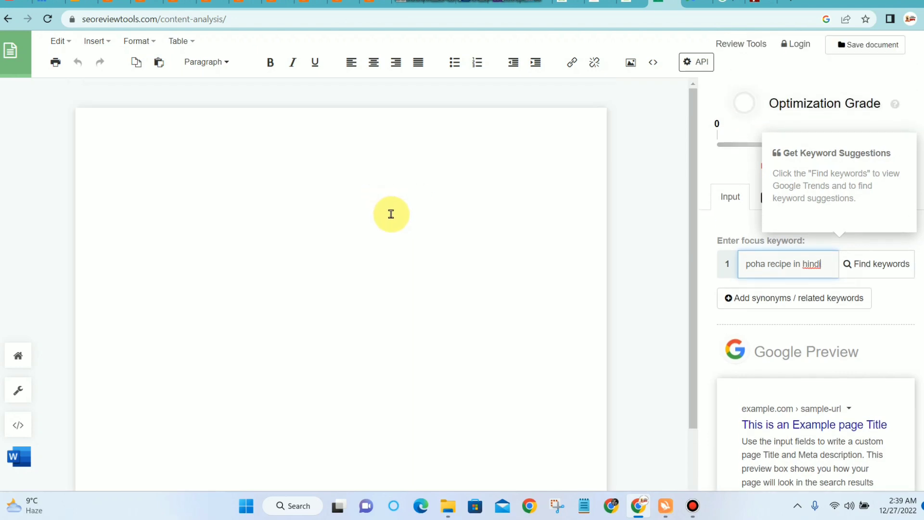
{"action": "scroll", "coordinate": [544, 260], "scroll_direction": "down", "scroll_amount": 3}
{"action": "scroll", "coordinate": [737, 247], "scroll_direction": "down", "scroll_amount": 1}
{"action": "scroll", "coordinate": [739, 248], "scroll_direction": "down", "scroll_amount": 2}
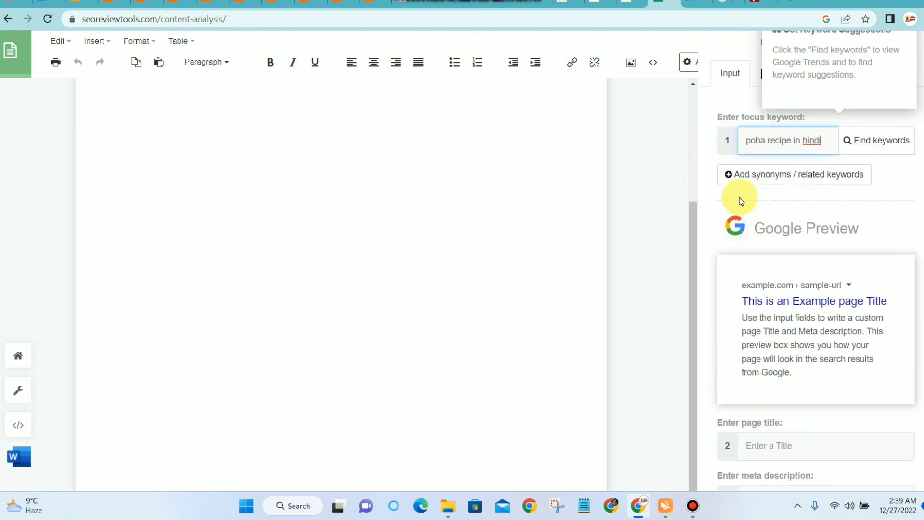
Step: Copy the focus keyword "poha recipe in hindi" into the page title field
{"action": "triple_click", "coordinate": [803, 140]}
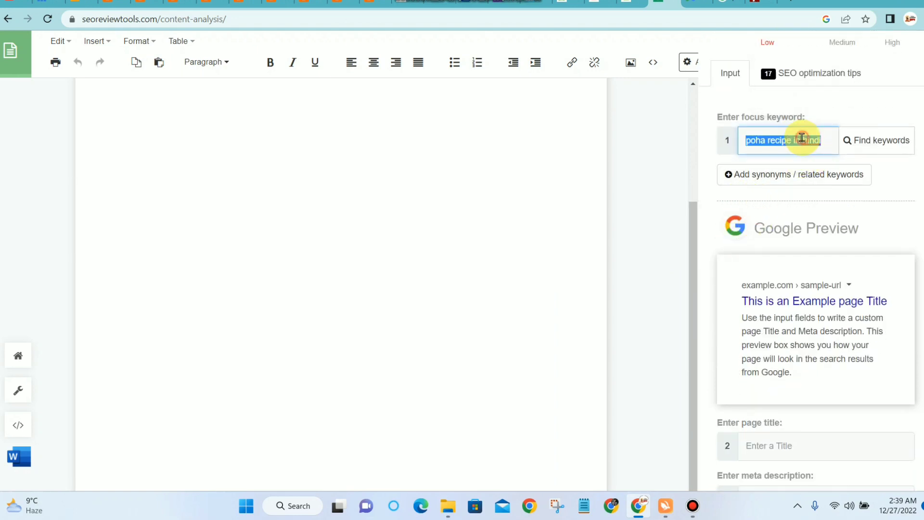
{"action": "right_click", "coordinate": [802, 139]}
{"action": "left_click", "coordinate": [684, 191]}
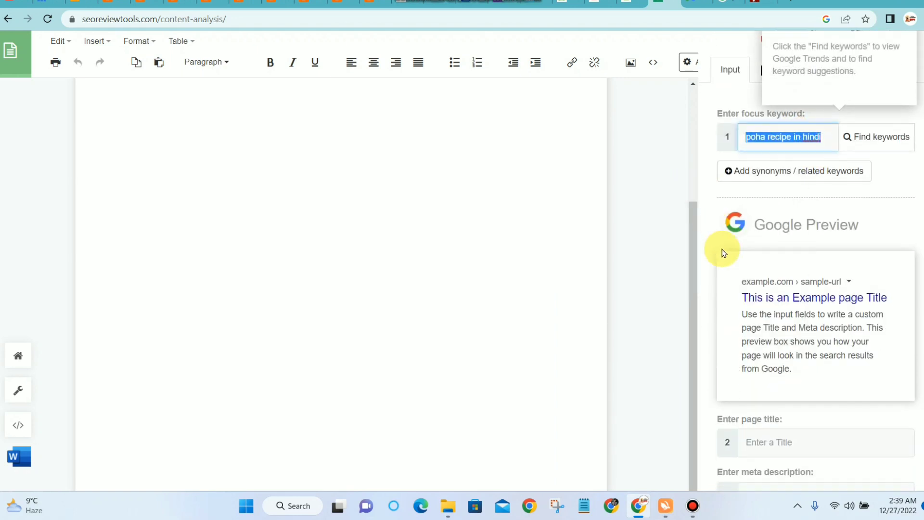
{"action": "scroll", "coordinate": [742, 289], "scroll_direction": "down", "scroll_amount": 2}
{"action": "left_click", "coordinate": [761, 345]}
{"action": "key", "text": "ctrl+v"}
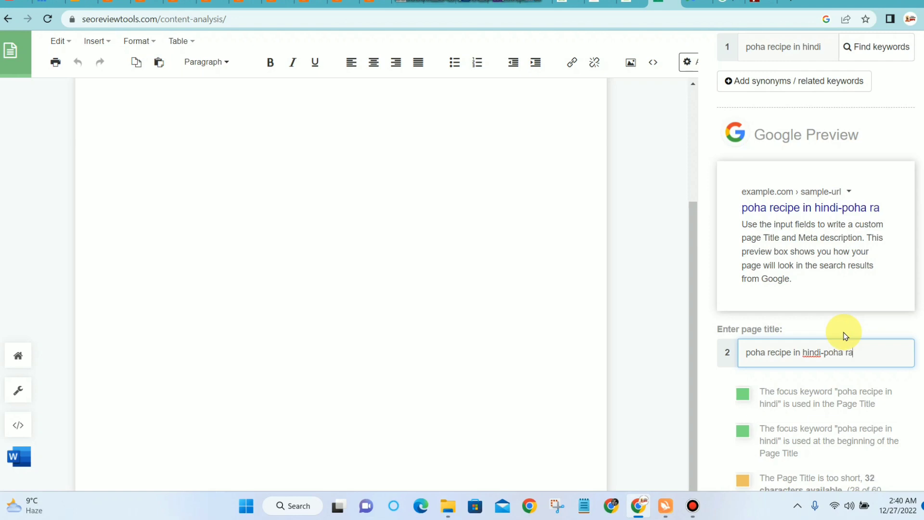
Step: Extend the page title so it reads "poha recipe in hindi-poha kaise bnaya jata hai"
{"action": "type", "text": "pe"}
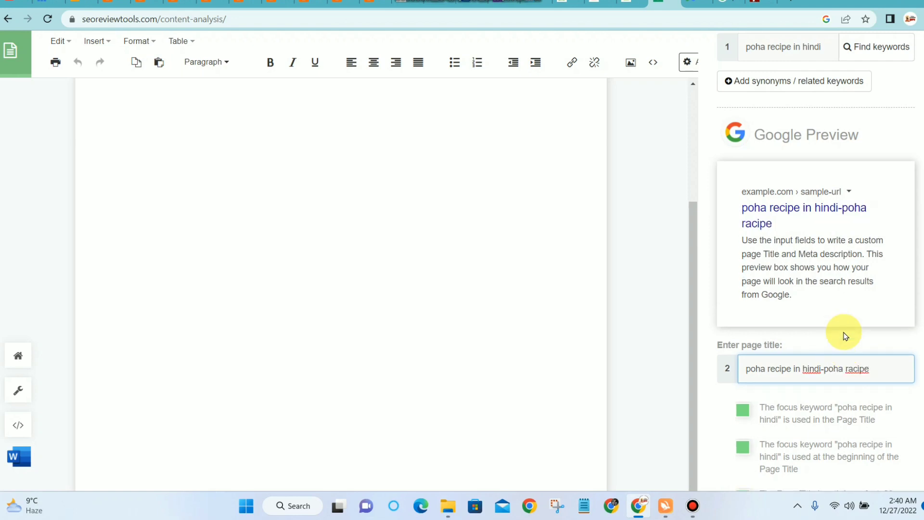
{"action": "key", "text": "BackSpace"}
{"action": "key", "text": "BackSpace"}
{"action": "key", "text": "BackSpace"}
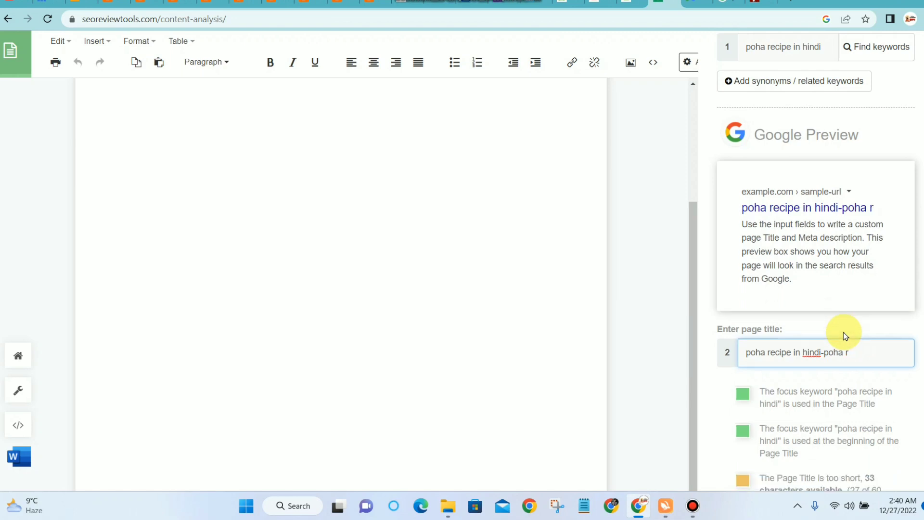
{"action": "type", "text": "e bnaya jata hai"}
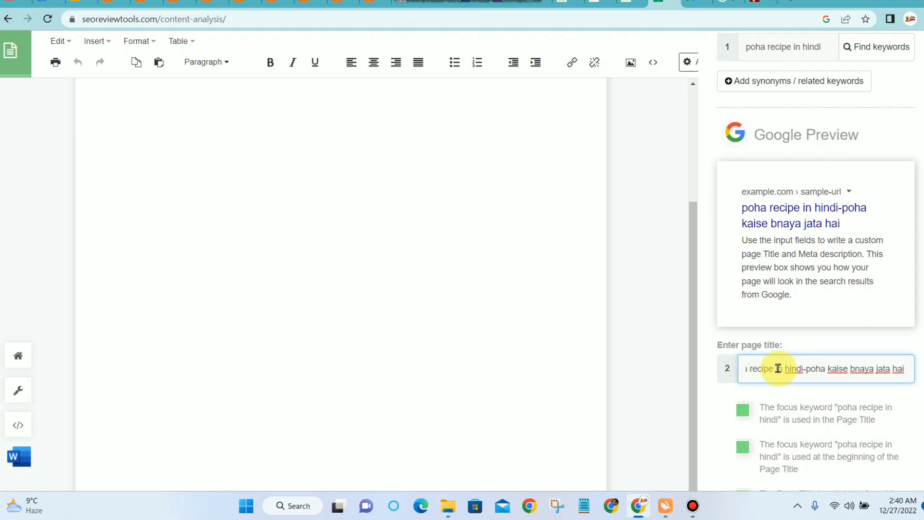
Step: Review the page title's keyword and length checks, the Google preview and the optimization grade
{"action": "scroll", "coordinate": [778, 368], "scroll_direction": "down", "scroll_amount": 4}
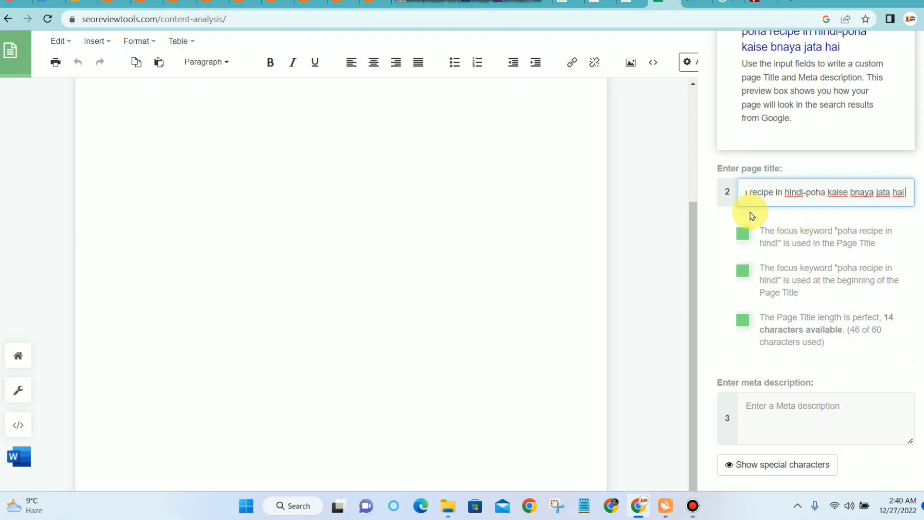
{"action": "scroll", "coordinate": [825, 203], "scroll_direction": "up", "scroll_amount": 3}
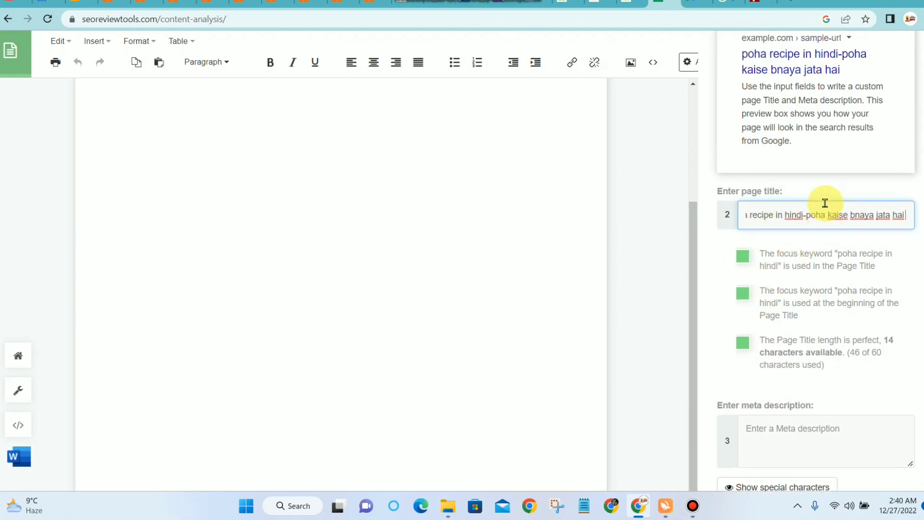
{"action": "scroll", "coordinate": [785, 270], "scroll_direction": "down", "scroll_amount": 1}
{"action": "scroll", "coordinate": [773, 260], "scroll_direction": "down", "scroll_amount": 1}
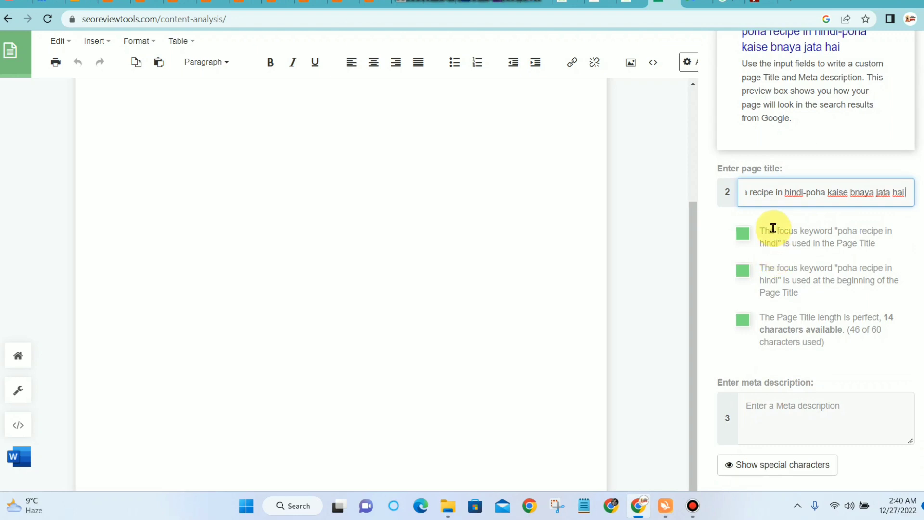
{"action": "scroll", "coordinate": [773, 228], "scroll_direction": "up", "scroll_amount": 6}
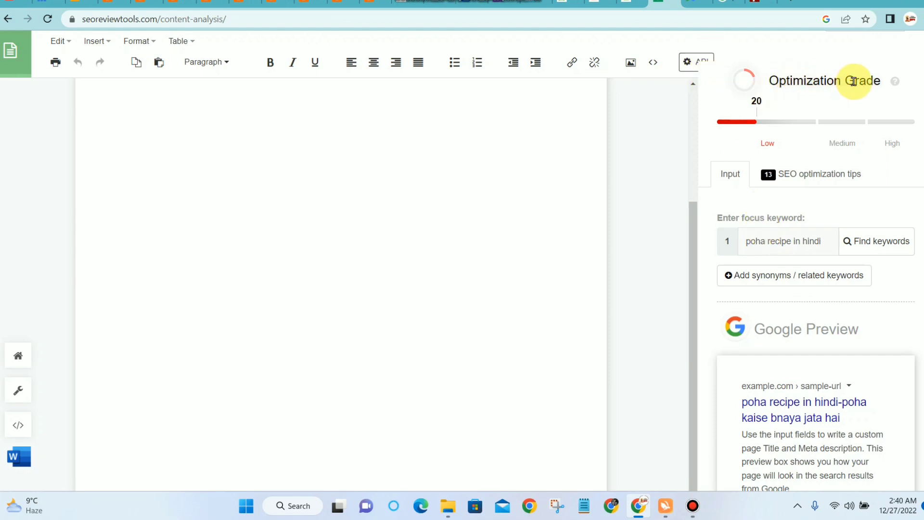
{"action": "scroll", "coordinate": [860, 81], "scroll_direction": "down", "scroll_amount": 5}
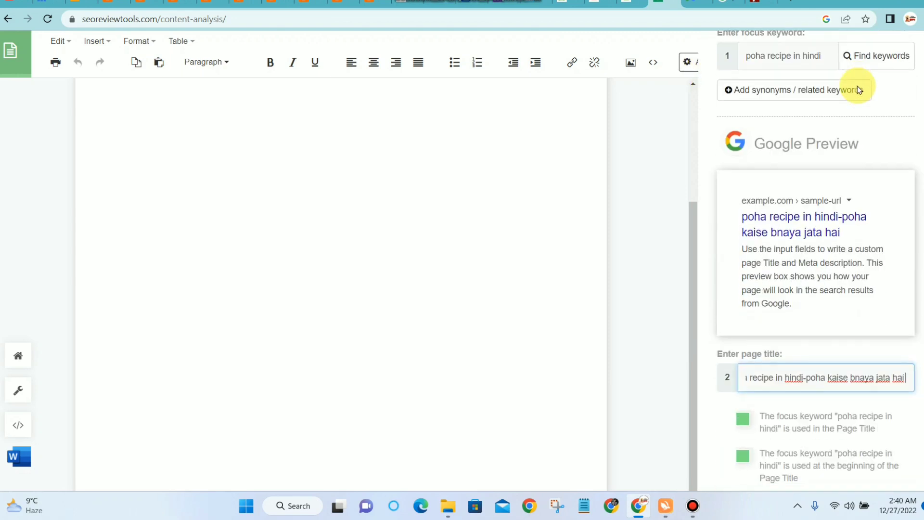
{"action": "scroll", "coordinate": [854, 85], "scroll_direction": "down", "scroll_amount": 3}
{"action": "scroll", "coordinate": [840, 91], "scroll_direction": "up", "scroll_amount": 6}
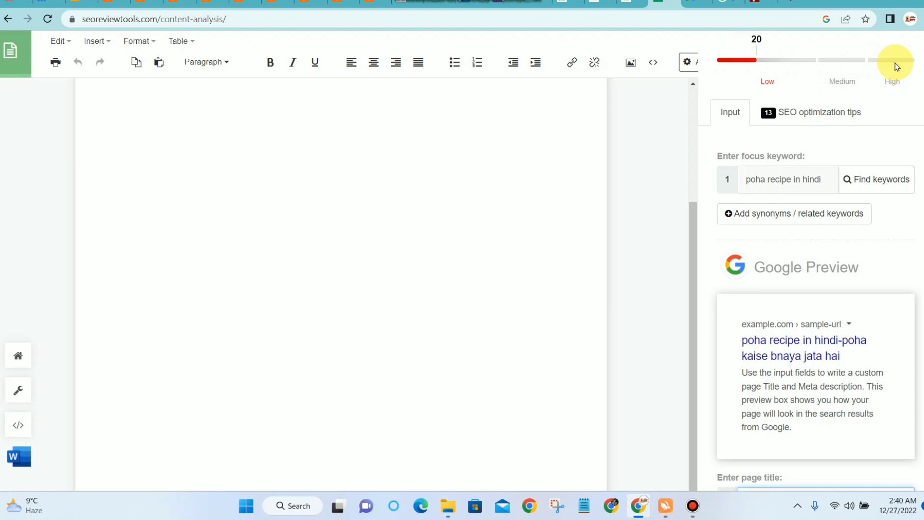
{"action": "scroll", "coordinate": [896, 67], "scroll_direction": "down", "scroll_amount": 6}
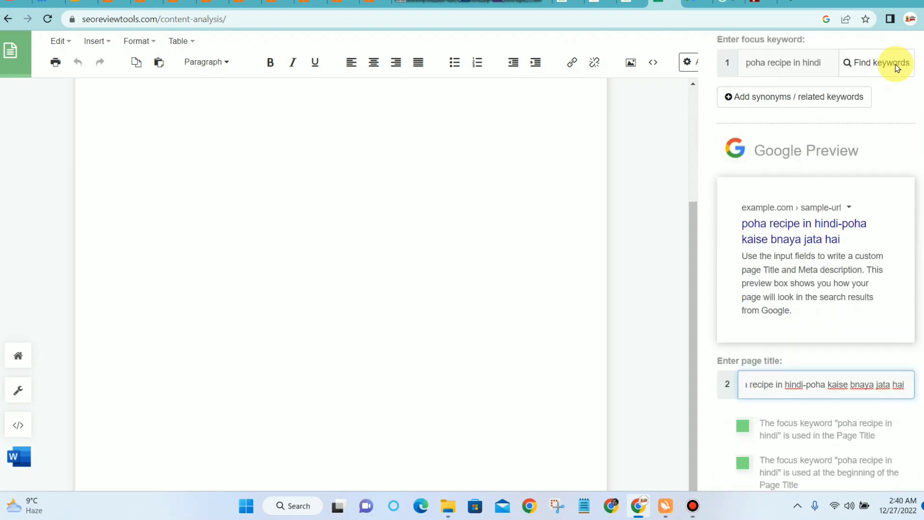
{"action": "scroll", "coordinate": [888, 76], "scroll_direction": "up", "scroll_amount": 1}
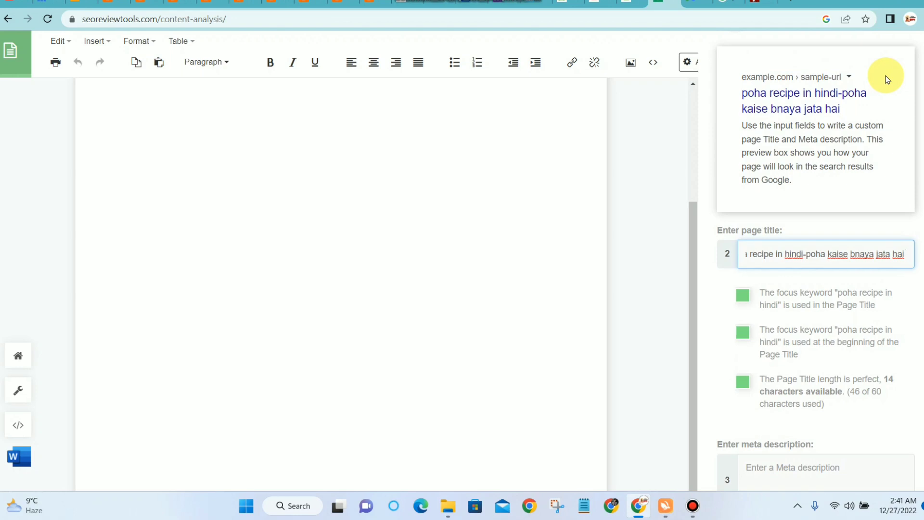
{"action": "scroll", "coordinate": [886, 76], "scroll_direction": "down", "scroll_amount": 1}
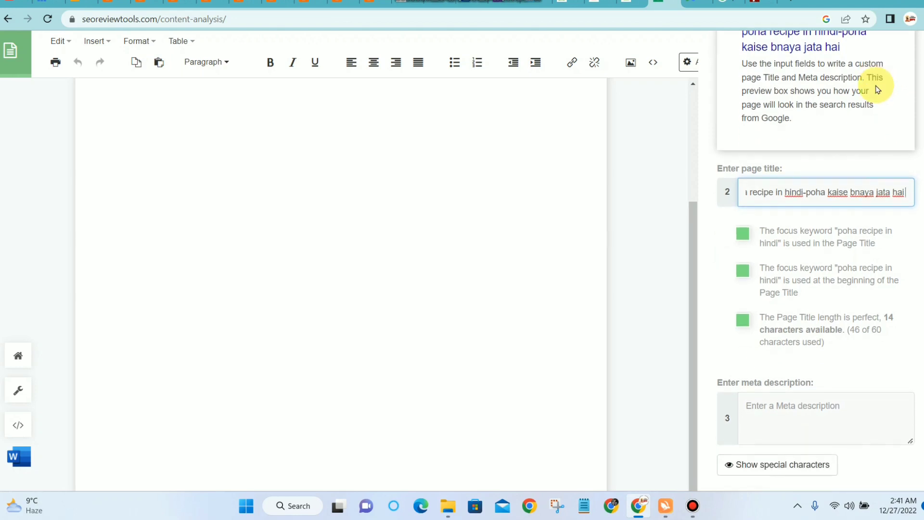
Step: Start the meta description with the focus keyword "poha recipe in hindi"
{"action": "left_click", "coordinate": [793, 407]}
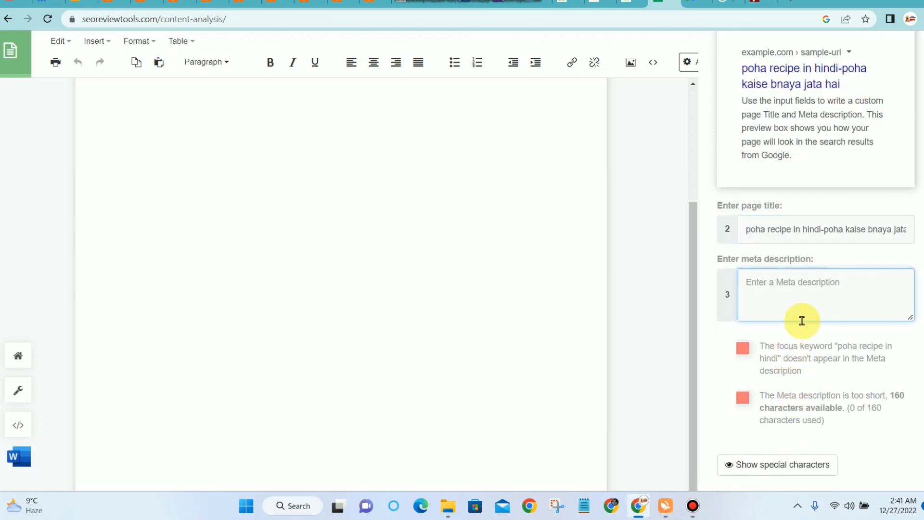
{"action": "type", "text": "poha recipe in hindi"}
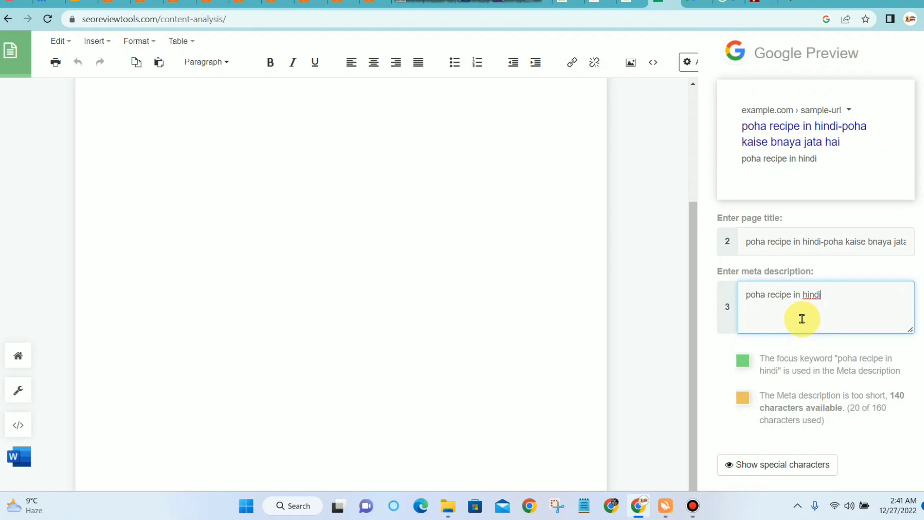
{"action": "left_click", "coordinate": [694, 509]}
{"action": "left_click", "coordinate": [693, 510]}
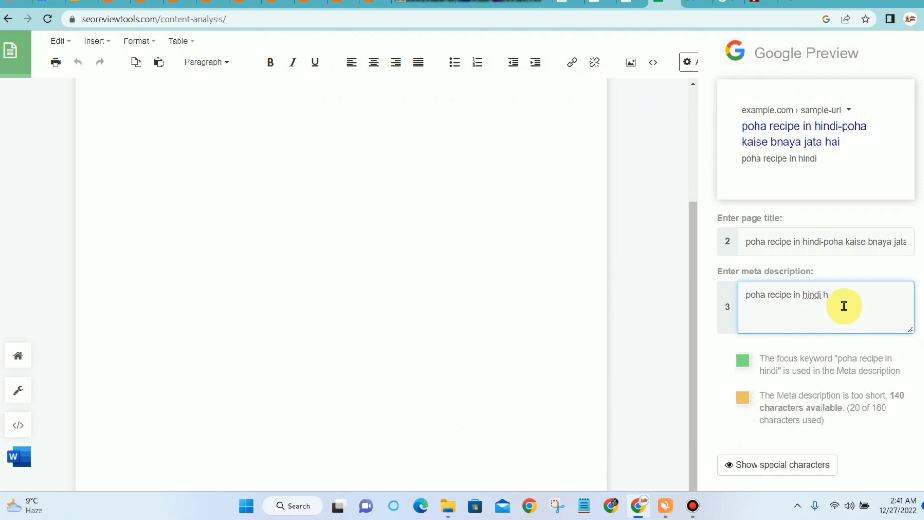
Step: Extend the meta description after "poha recipe in hindi" with placeholder filler text until its length reaches the recommended range
{"action": "type", "text": "hvavcavcmzxcvxzbc zx czxb zb"}
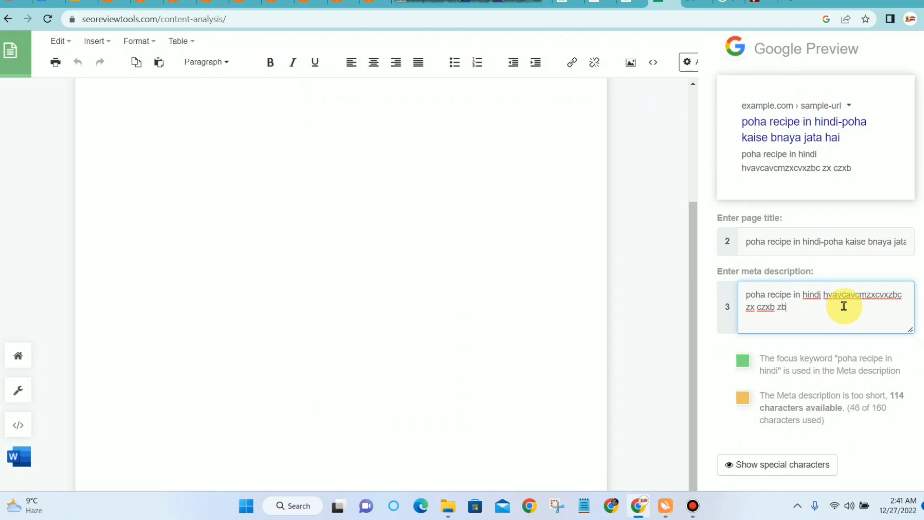
{"action": "type", "text": " zxbnvcxzbvcxzvcjzcvdcjvdcvhc"}
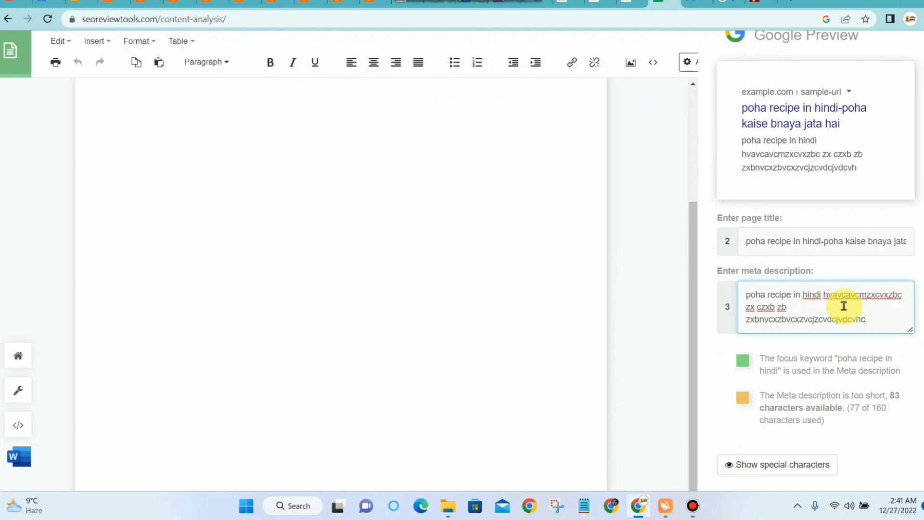
{"action": "type", "text": "vcvGCvbnzcvxmzVczxVcmzvcmbzxVcg"}
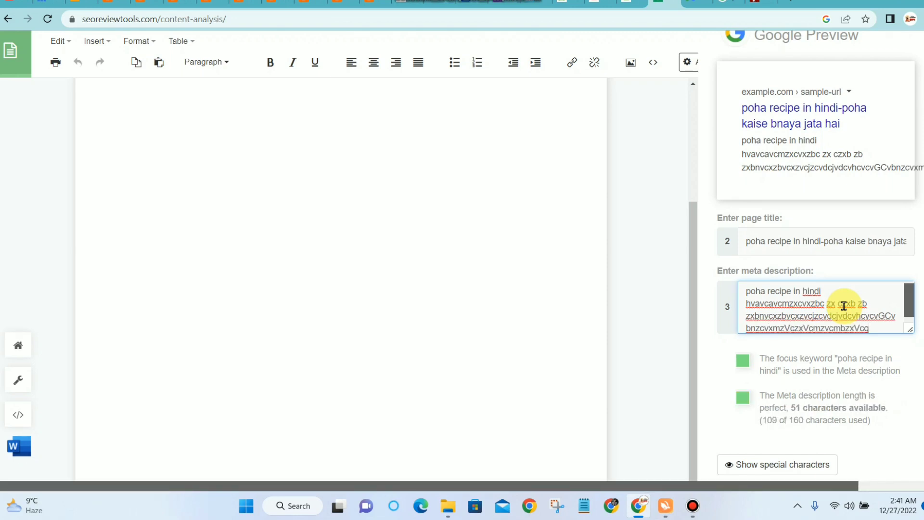
Step: Review the optimization grade, the Google preview and the feedback on the meta description
{"action": "scroll", "coordinate": [829, 305], "scroll_direction": "down", "scroll_amount": 1}
{"action": "scroll", "coordinate": [818, 299], "scroll_direction": "up", "scroll_amount": 1}
{"action": "scroll", "coordinate": [812, 240], "scroll_direction": "up", "scroll_amount": 5}
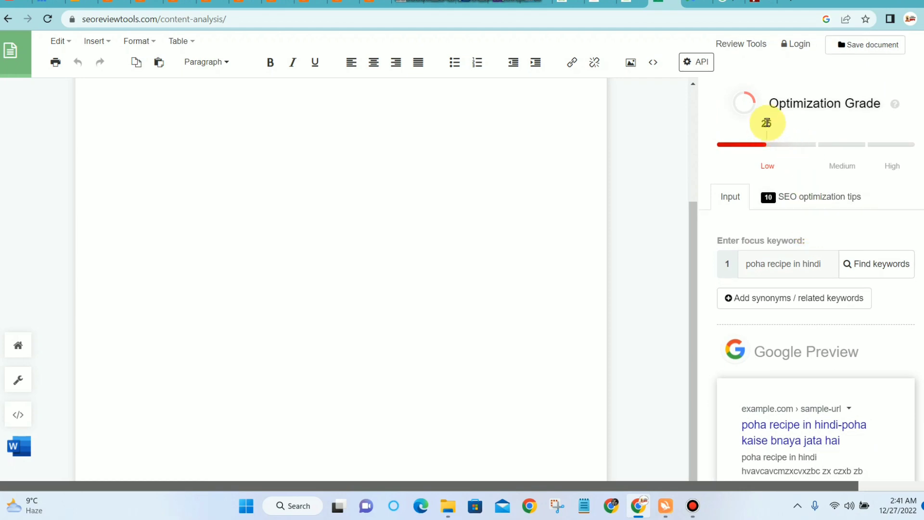
{"action": "scroll", "coordinate": [766, 123], "scroll_direction": "down", "scroll_amount": 7}
{"action": "scroll", "coordinate": [767, 123], "scroll_direction": "up", "scroll_amount": 5}
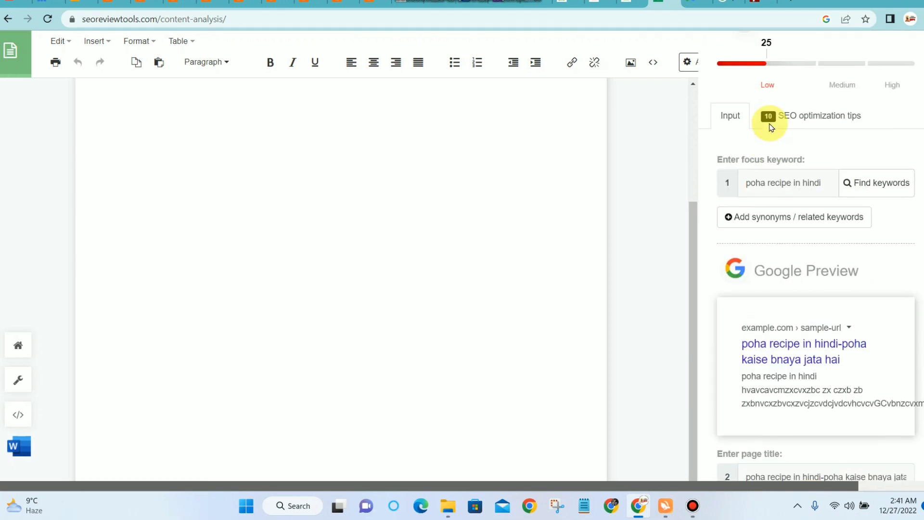
{"action": "scroll", "coordinate": [749, 67], "scroll_direction": "up", "scroll_amount": 1}
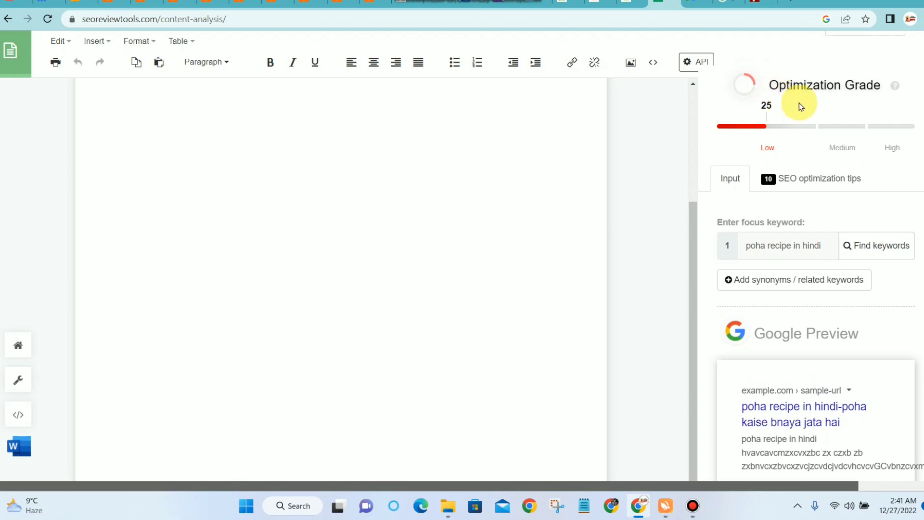
{"action": "scroll", "coordinate": [823, 109], "scroll_direction": "down", "scroll_amount": 6}
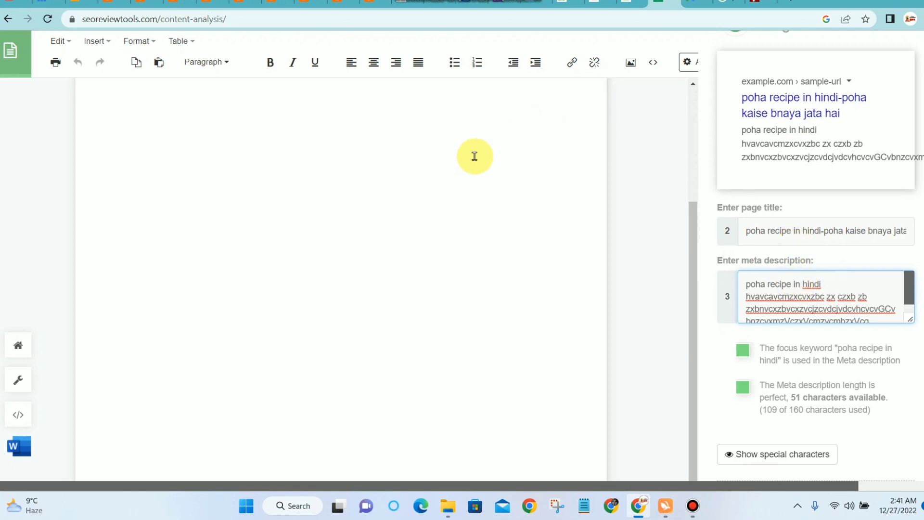
{"action": "scroll", "coordinate": [474, 158], "scroll_direction": "up", "scroll_amount": 3}
Step: Place the cursor in the empty article body, and create a blank document in Google Docs
{"action": "left_click", "coordinate": [180, 151]}
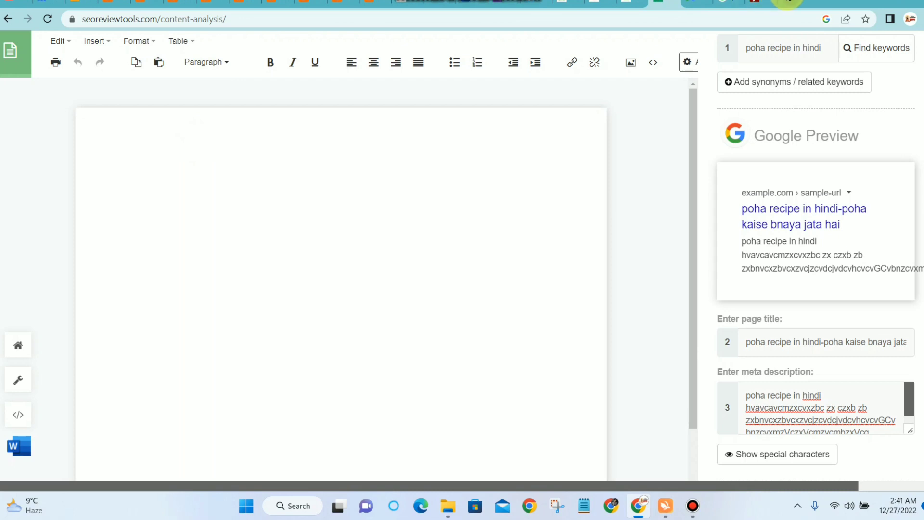
{"action": "left_click", "coordinate": [788, 3]}
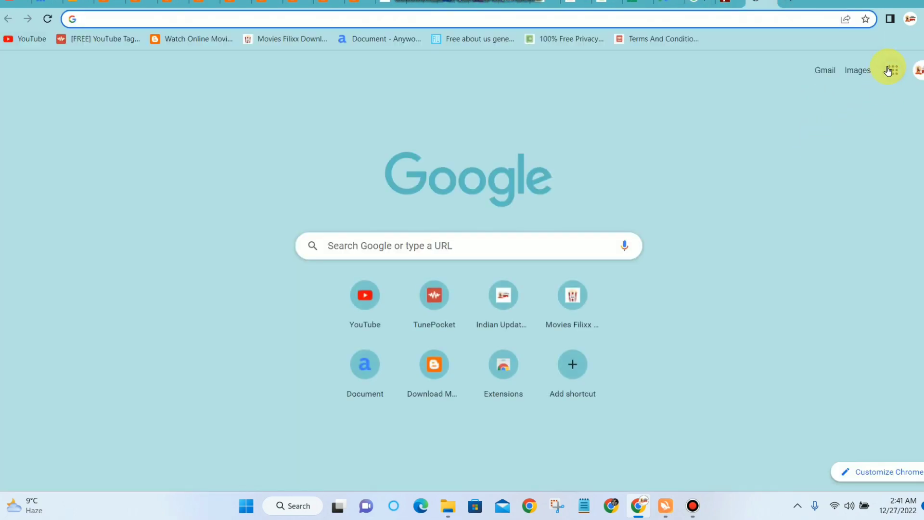
{"action": "left_click", "coordinate": [891, 71]}
{"action": "scroll", "coordinate": [835, 179], "scroll_direction": "down", "scroll_amount": 5}
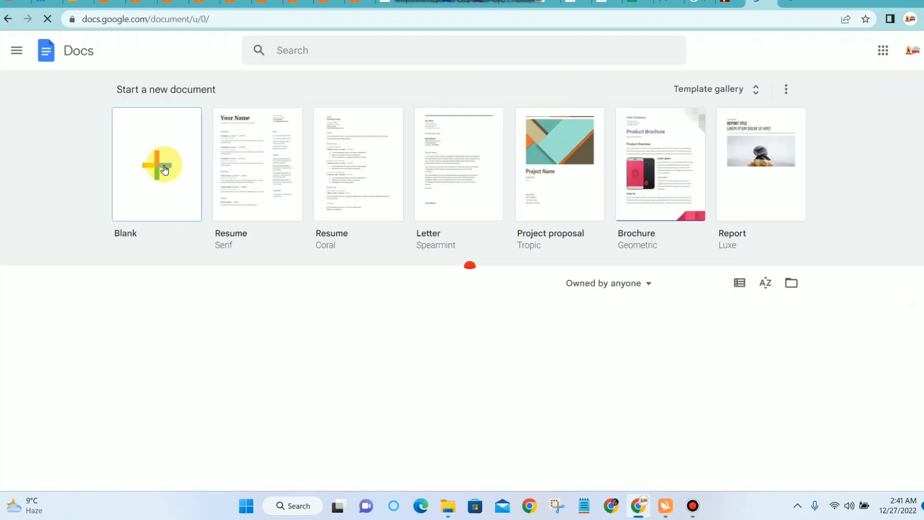
{"action": "left_click", "coordinate": [157, 167]}
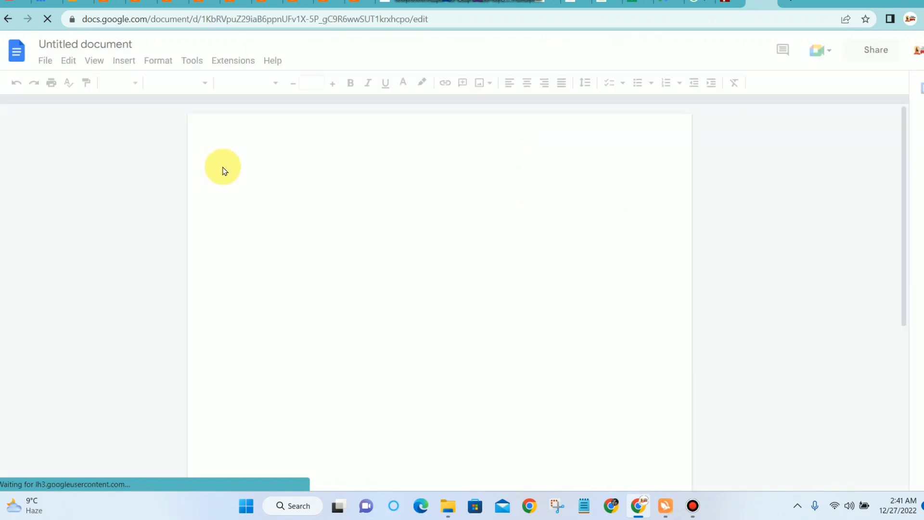
Step: Open voice typing for the blank document and set its language to हिन्दी (Hindi)
{"action": "left_click", "coordinate": [188, 62]}
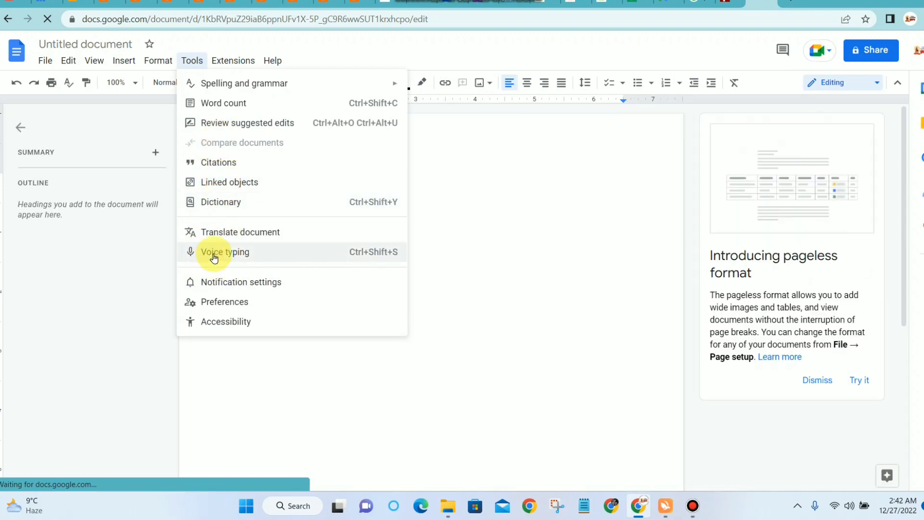
{"action": "left_click", "coordinate": [214, 253]}
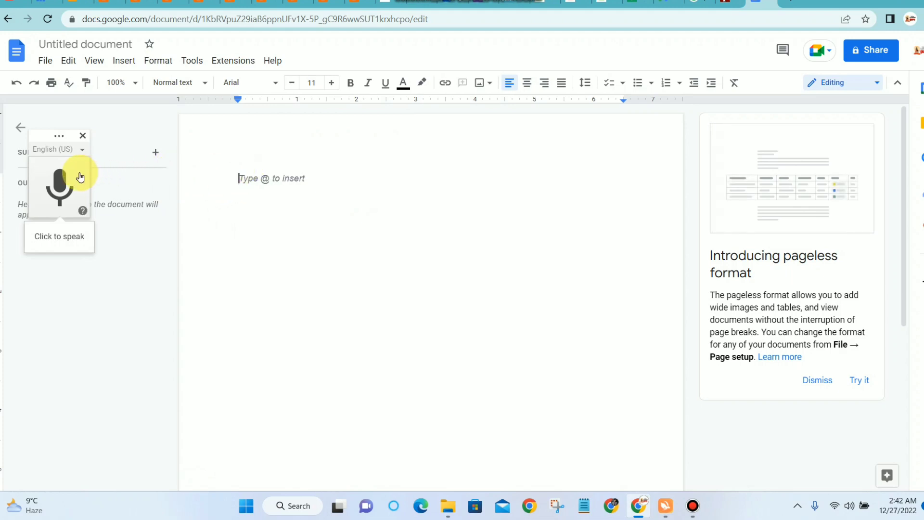
{"action": "left_click", "coordinate": [62, 150]}
{"action": "scroll", "coordinate": [62, 232], "scroll_direction": "down", "scroll_amount": 5}
{"action": "scroll", "coordinate": [87, 248], "scroll_direction": "down", "scroll_amount": 15}
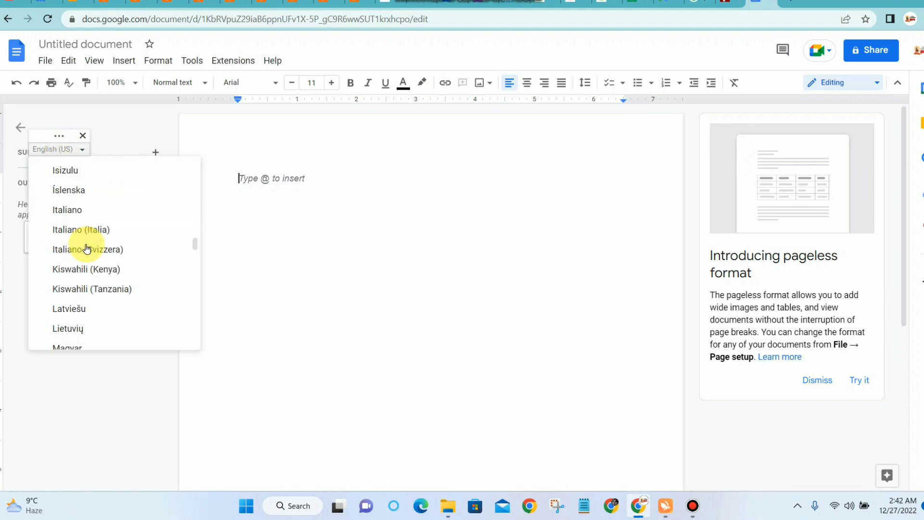
{"action": "scroll", "coordinate": [89, 251], "scroll_direction": "down", "scroll_amount": 3}
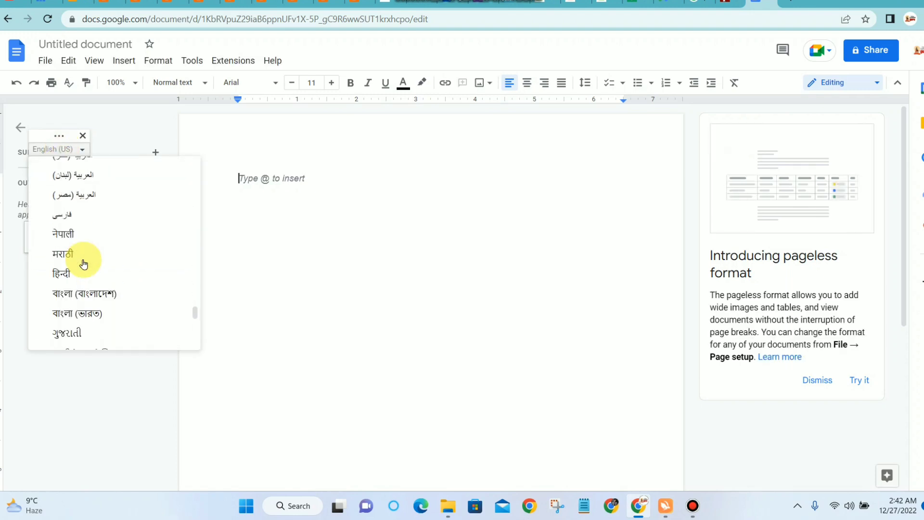
{"action": "left_click", "coordinate": [78, 271]}
Step: Dictate a Hindi sample paragraph about writing posts by voice, and stop the voice recording
{"action": "left_click", "coordinate": [61, 186]}
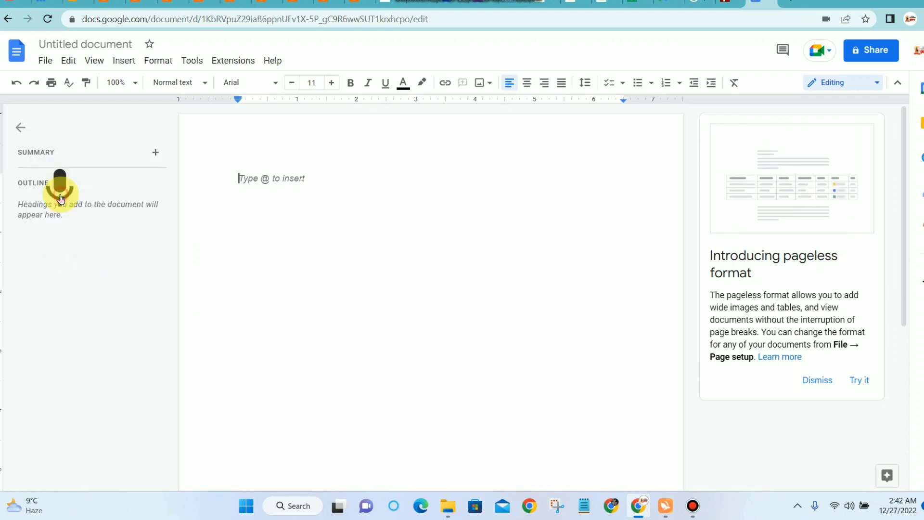
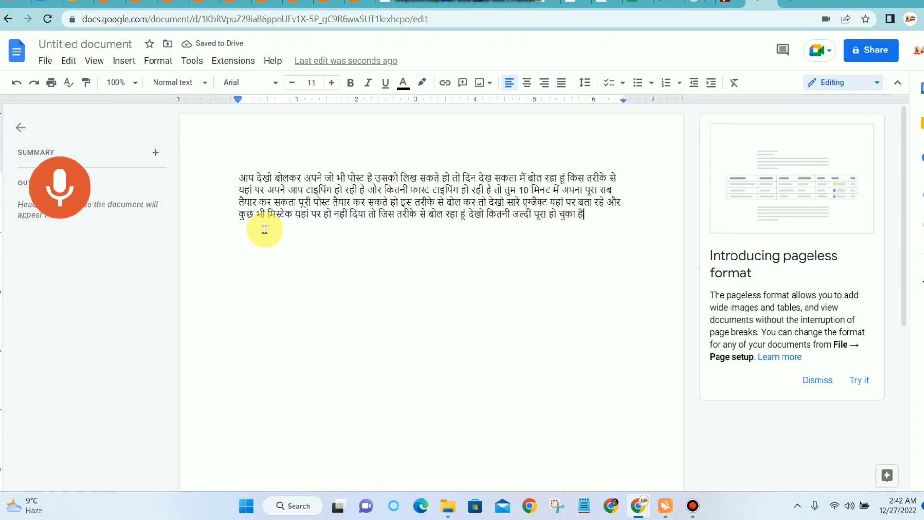
{"action": "left_click", "coordinate": [61, 191]}
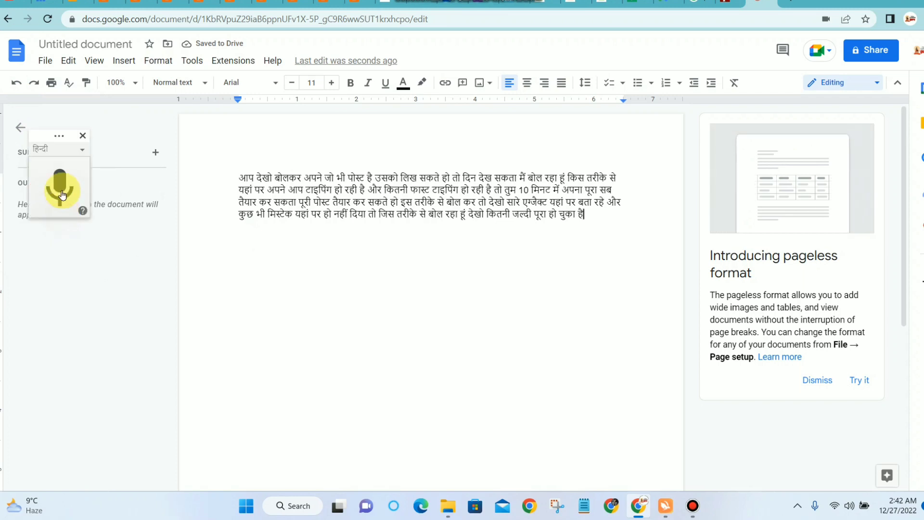
{"action": "left_click", "coordinate": [61, 191]}
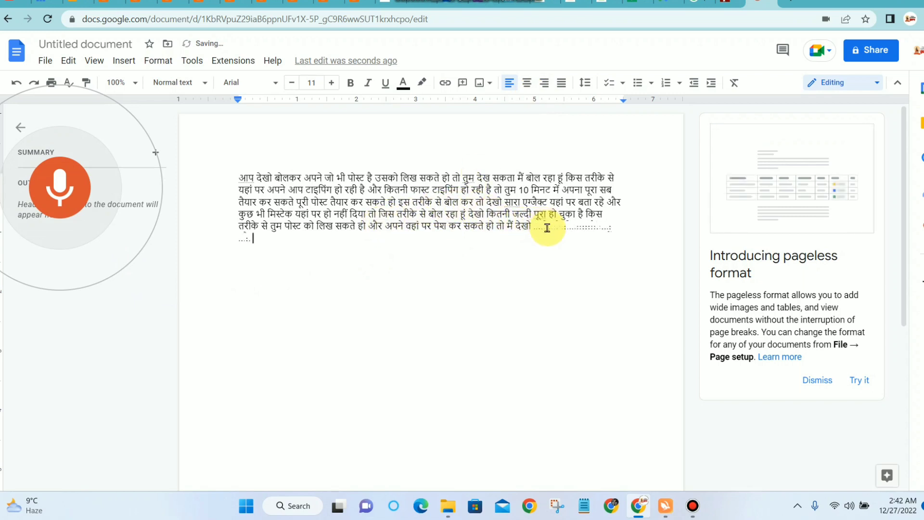
{"action": "left_click", "coordinate": [59, 188]}
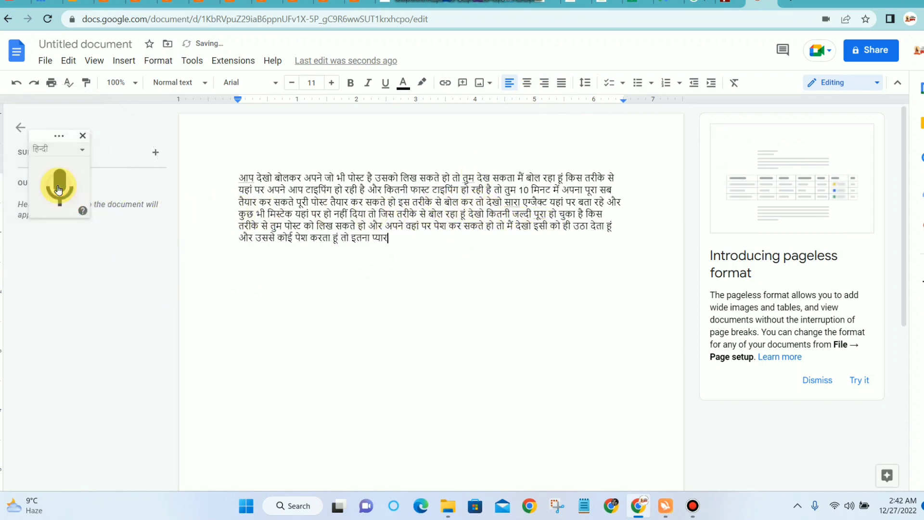
Step: Copy the whole dictated Hindi paragraph and paste it into the article body in the SEO Review Tools content editor
{"action": "left_click_drag", "start_coordinate": [386, 239], "coordinate": [230, 177]}
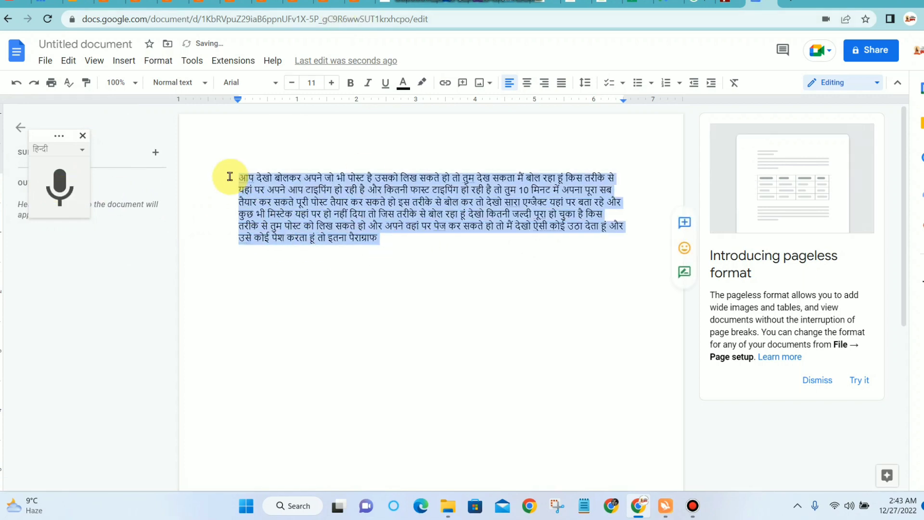
{"action": "right_click", "coordinate": [311, 212]}
{"action": "left_click", "coordinate": [338, 196]}
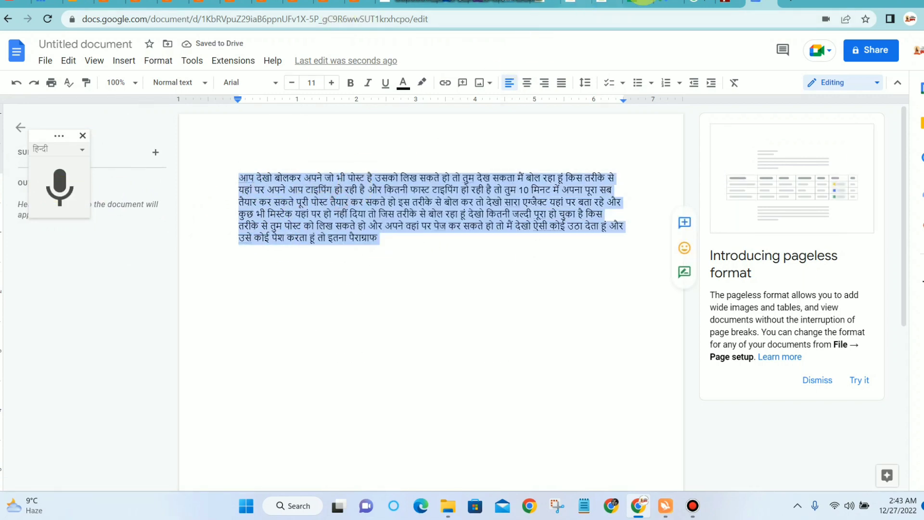
{"action": "left_click", "coordinate": [643, 2]}
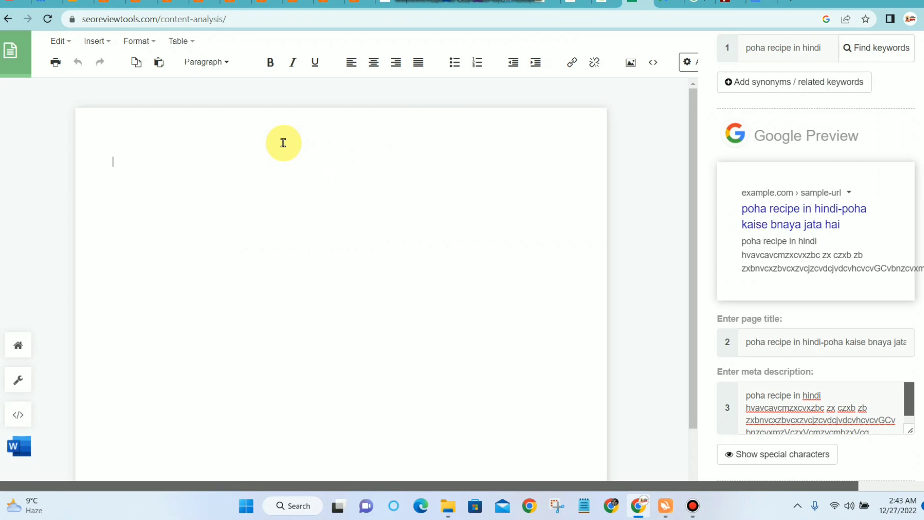
{"action": "key", "text": "ctrl+v"}
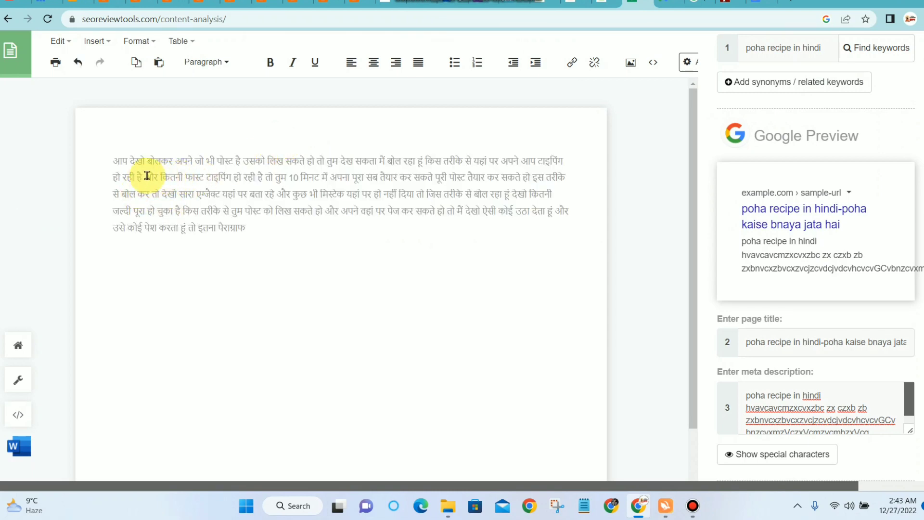
Step: Insert the keyword "poha recipe in hindi", copied from the page title, after "पोस्ट है" in the paragraph's first line
{"action": "left_click", "coordinate": [124, 161]}
{"action": "left_click_drag", "start_coordinate": [821, 342], "coordinate": [706, 351]}
{"action": "right_click", "coordinate": [761, 346]}
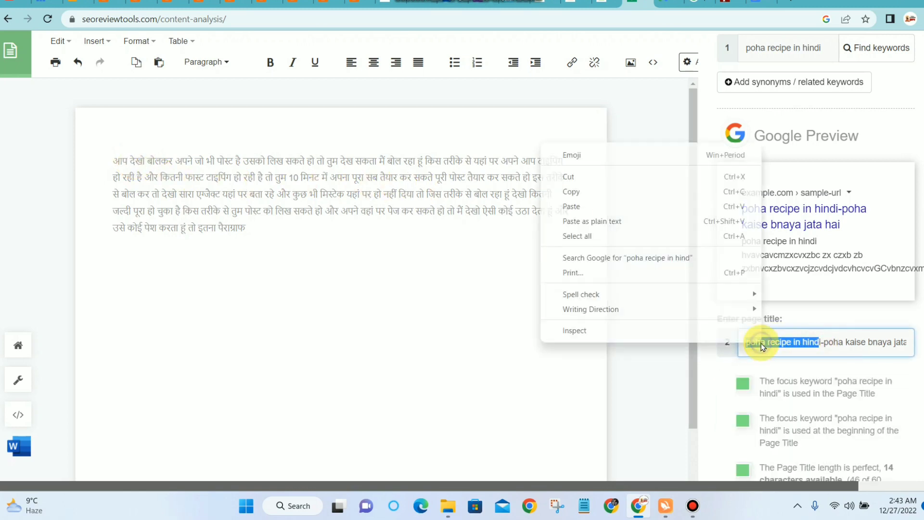
{"action": "left_click", "coordinate": [665, 191]}
{"action": "left_click", "coordinate": [240, 162]}
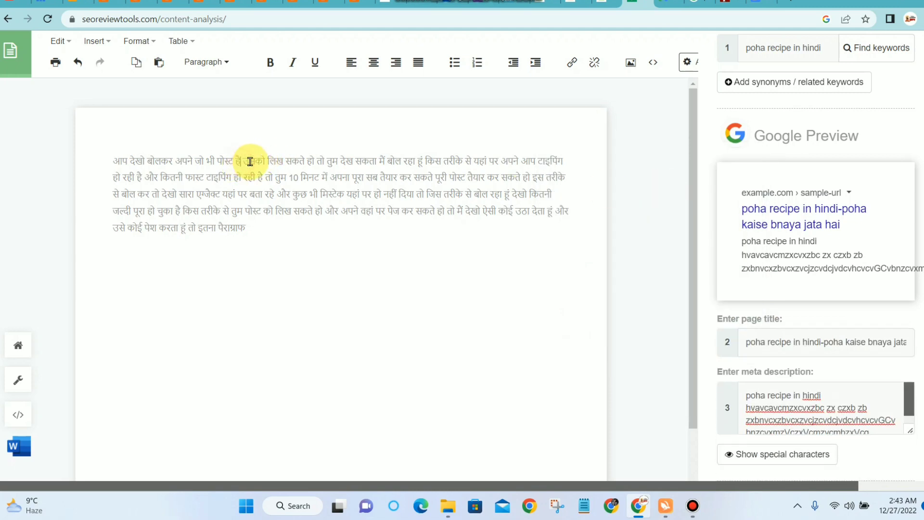
{"action": "key", "text": "ctrl+v"}
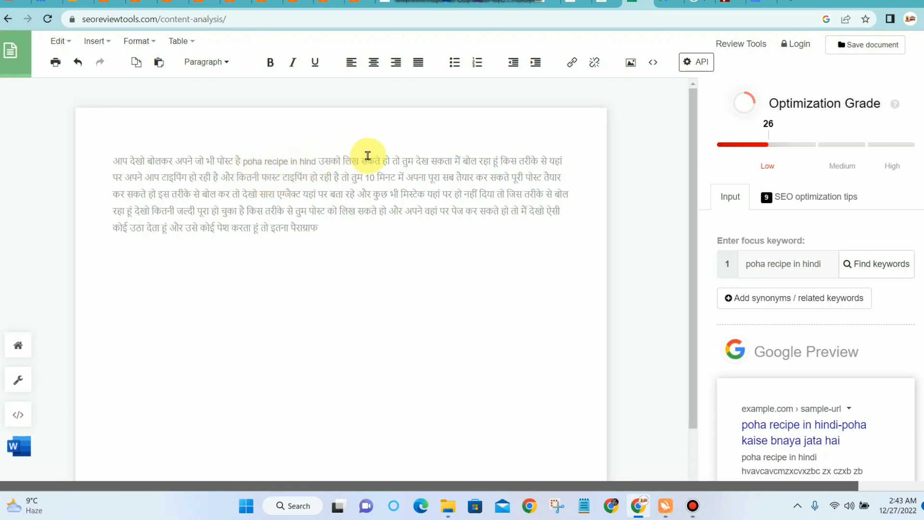
{"action": "type", "text": "i"}
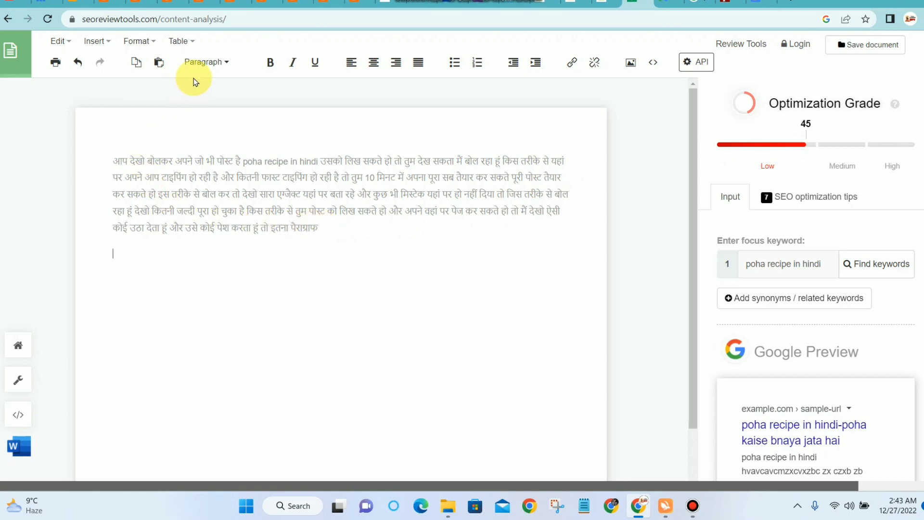
Step: Set the focus keyword to "poha recipe in hind" and add the same text as a Heading 1 below the paragraph
{"action": "left_click", "coordinate": [203, 62]}
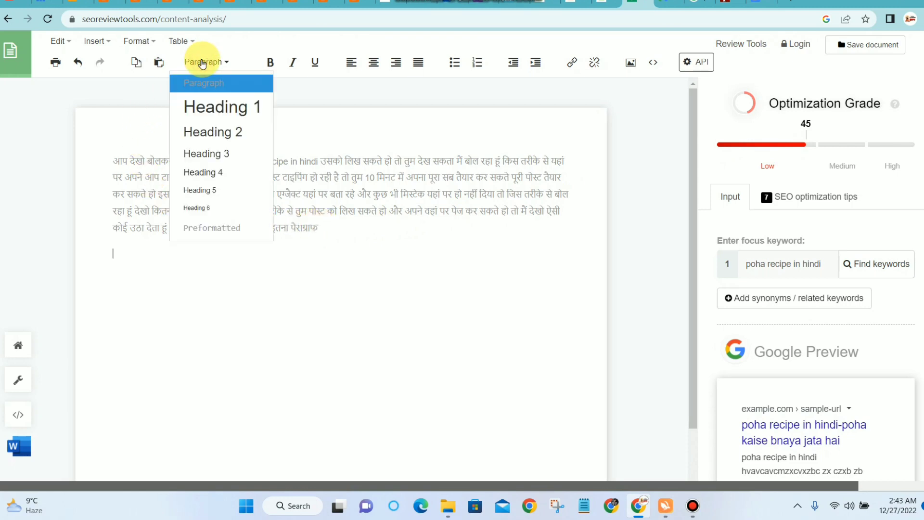
{"action": "left_click", "coordinate": [219, 116]}
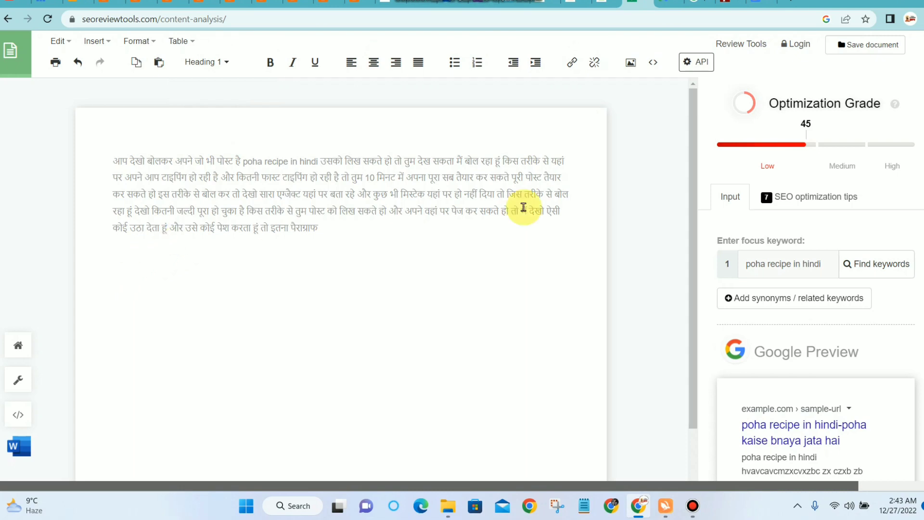
{"action": "double_click", "coordinate": [829, 267]}
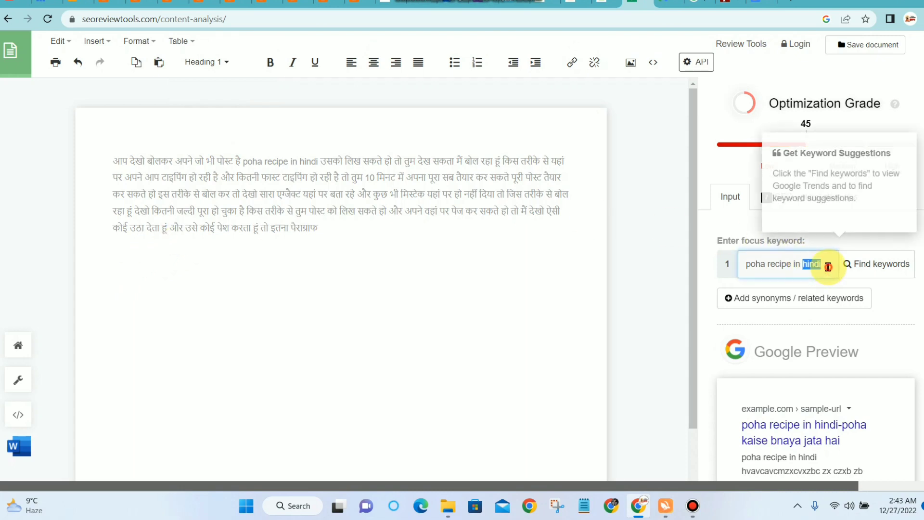
{"action": "triple_click", "coordinate": [829, 267]}
{"action": "right_click", "coordinate": [828, 267]}
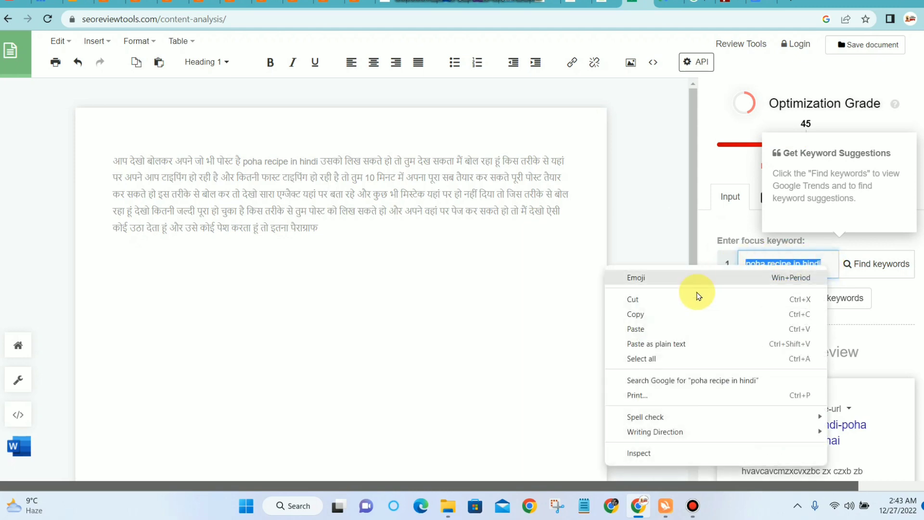
{"action": "left_click", "coordinate": [673, 319]}
{"action": "left_click", "coordinate": [161, 281]}
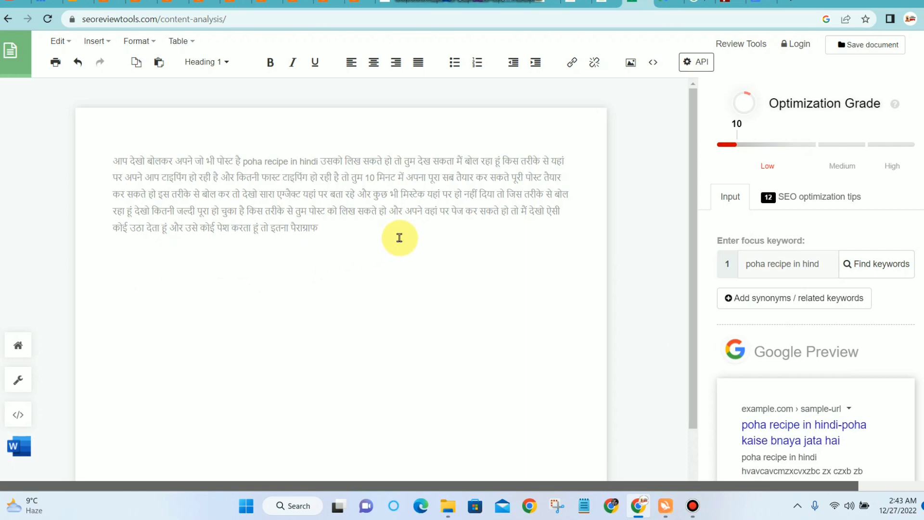
{"action": "key", "text": "ctrl+v"}
{"action": "scroll", "coordinate": [599, 207], "scroll_direction": "down", "scroll_amount": 4}
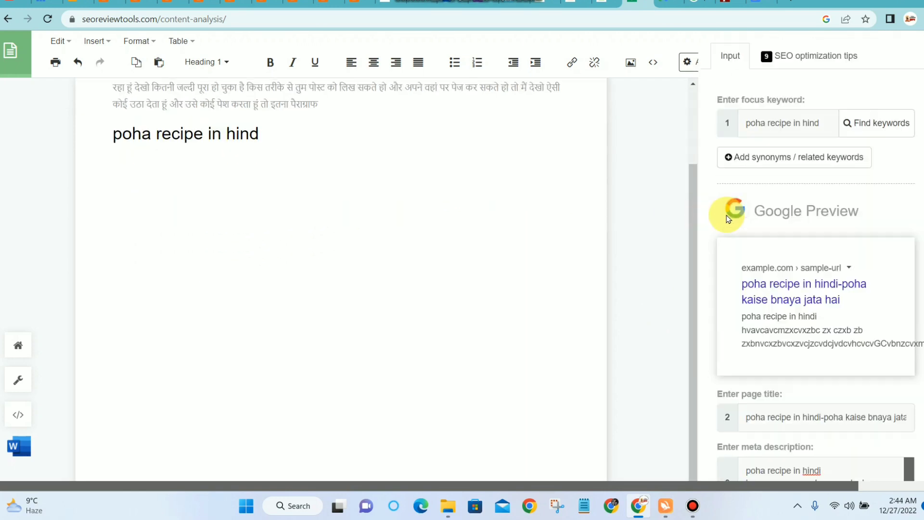
{"action": "scroll", "coordinate": [794, 202], "scroll_direction": "up", "scroll_amount": 3}
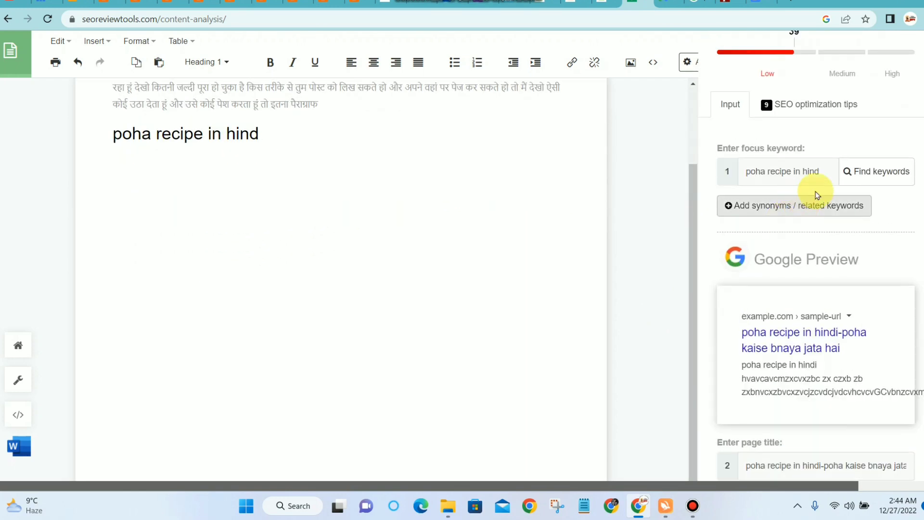
Step: Correct the focus keyword and the heading to "poha recipe in hindi", and append a hyphen to the heading
{"action": "left_click", "coordinate": [827, 173]}
{"action": "type", "text": "i"}
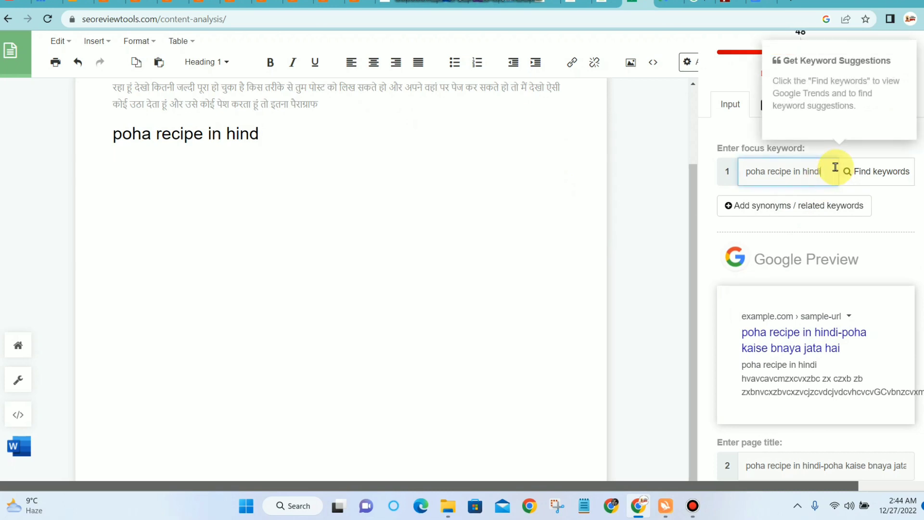
{"action": "scroll", "coordinate": [772, 217], "scroll_direction": "up", "scroll_amount": 2}
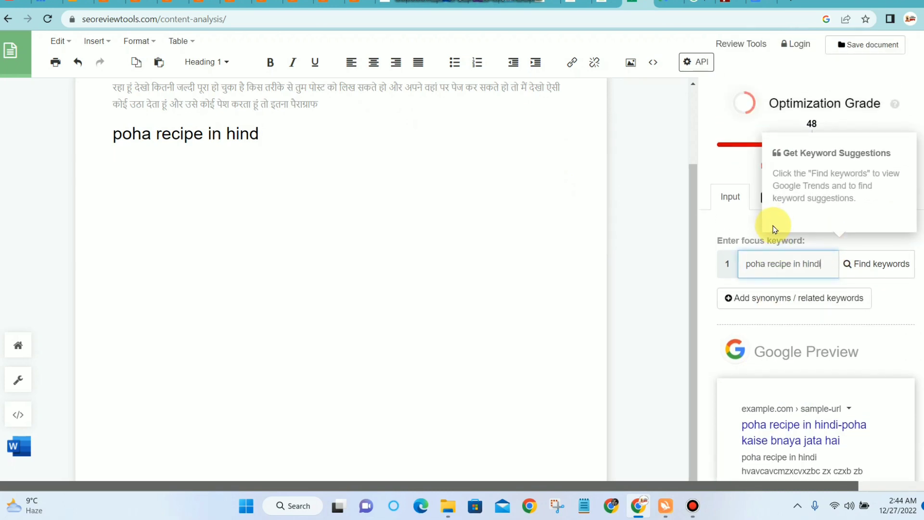
{"action": "left_click", "coordinate": [273, 139]}
{"action": "scroll", "coordinate": [337, 139], "scroll_direction": "up", "scroll_amount": 2}
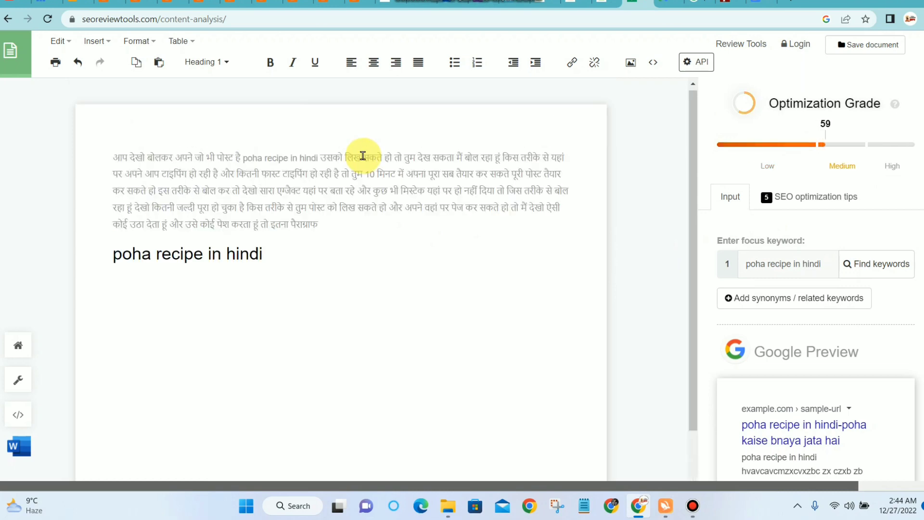
{"action": "scroll", "coordinate": [260, 210], "scroll_direction": "down", "scroll_amount": 1}
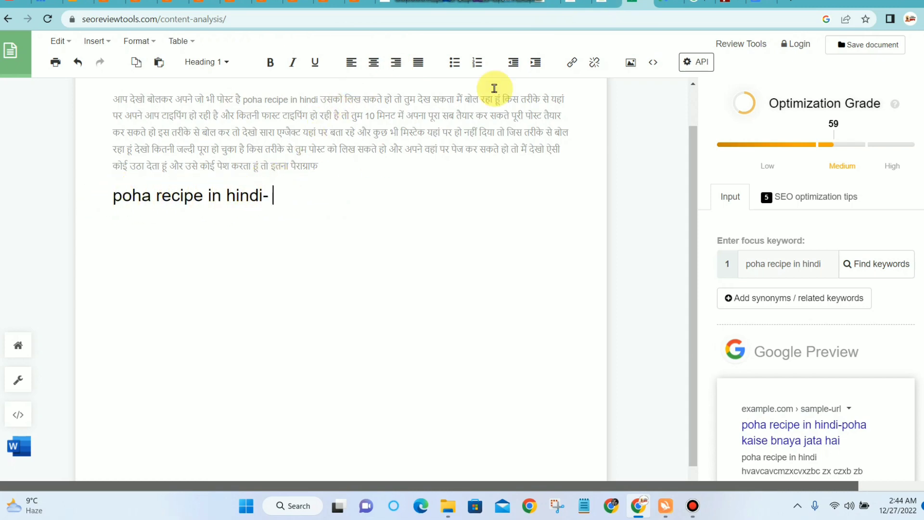
Step: Switch to the Google Docs document and dictate the Hindi phrase "पोहा किस तरीके से बनाया जाता है तो" below the paragraph
{"action": "left_click", "coordinate": [755, 1]}
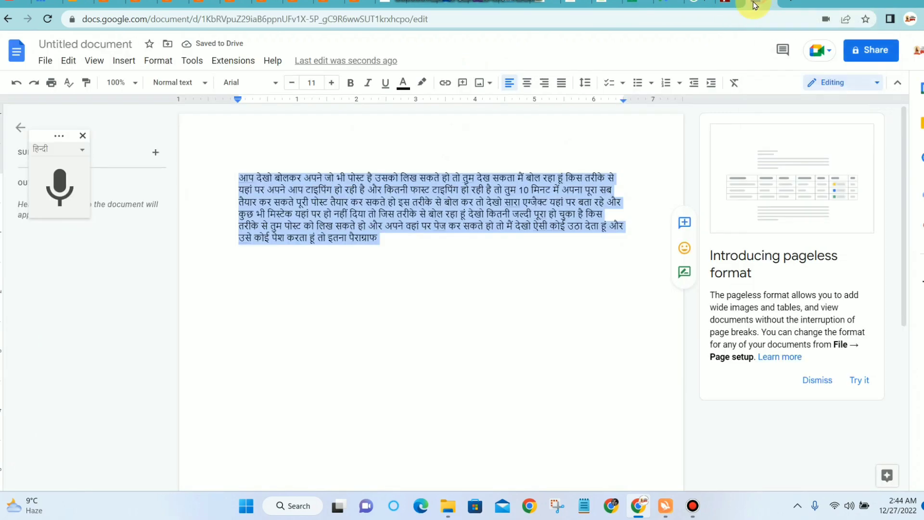
{"action": "left_click", "coordinate": [370, 225]}
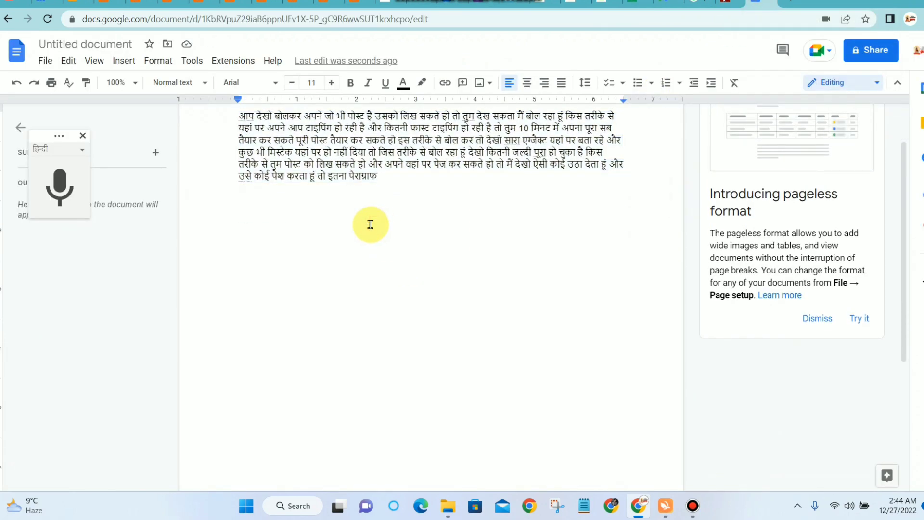
{"action": "left_click", "coordinate": [59, 187]}
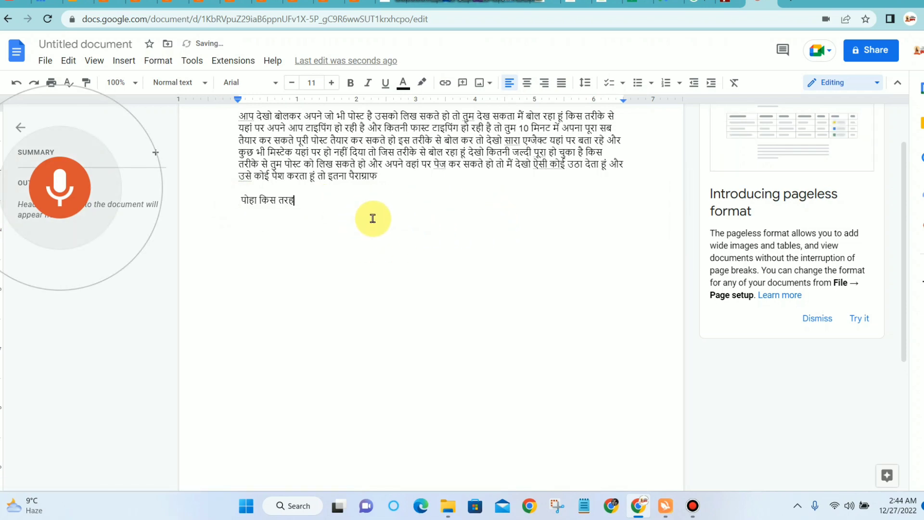
{"action": "left_click_drag", "start_coordinate": [232, 200], "coordinate": [322, 202]}
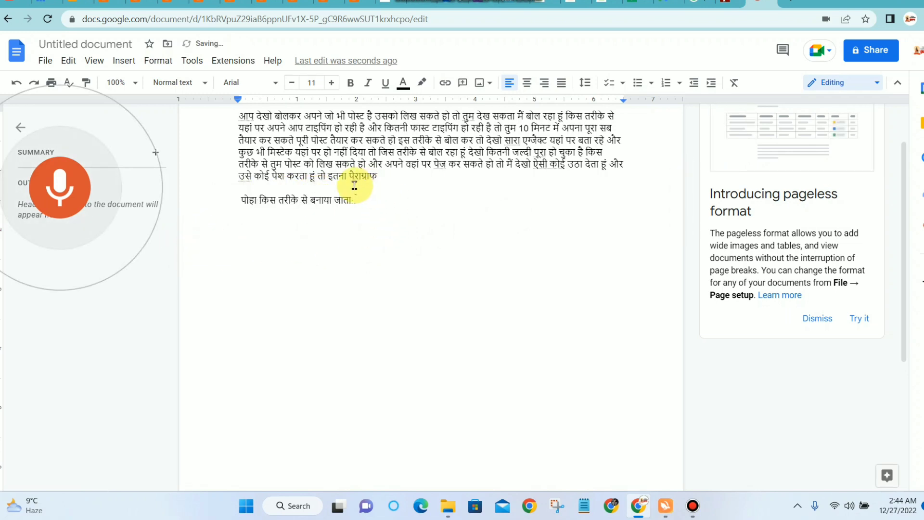
{"action": "left_click", "coordinate": [60, 187]}
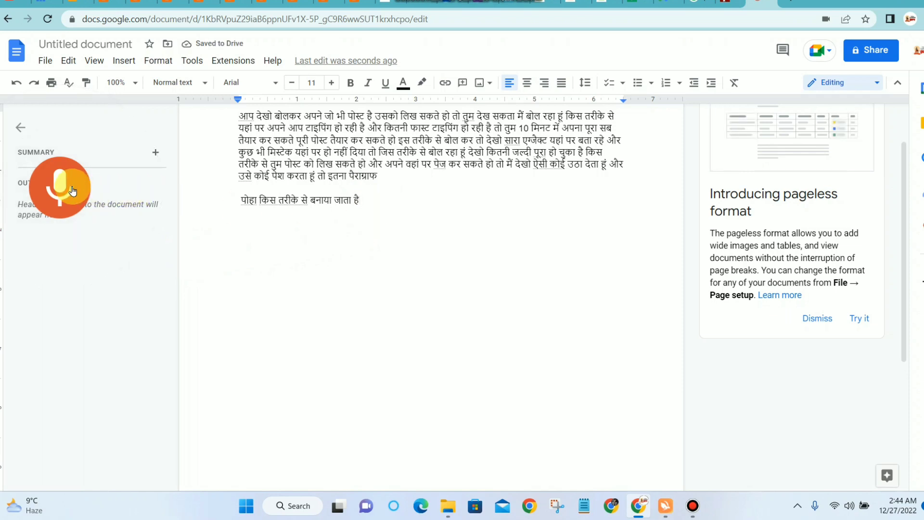
Step: Copy the dictated phrase, append it to the "poha recipe in hindi-" heading in the SEO editor, and start a new line below
{"action": "left_click_drag", "start_coordinate": [241, 202], "coordinate": [409, 202]}
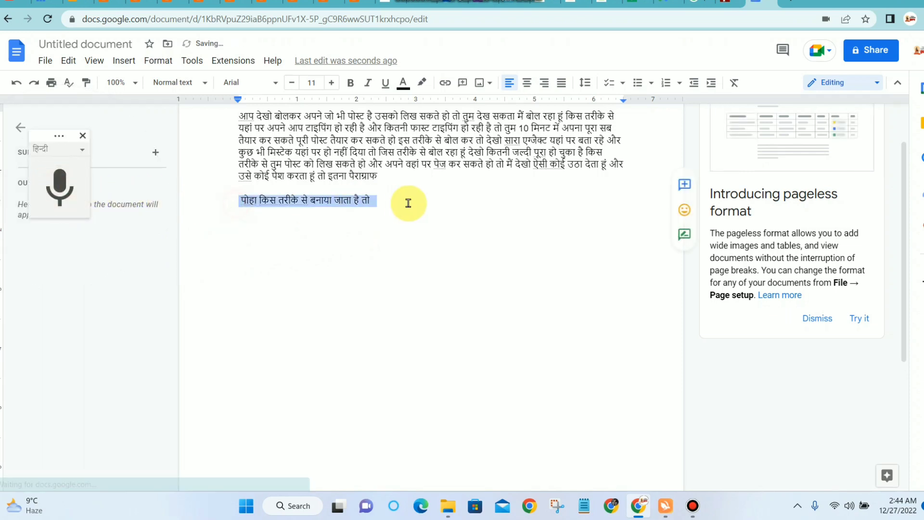
{"action": "right_click", "coordinate": [318, 213]}
{"action": "left_click", "coordinate": [355, 197]}
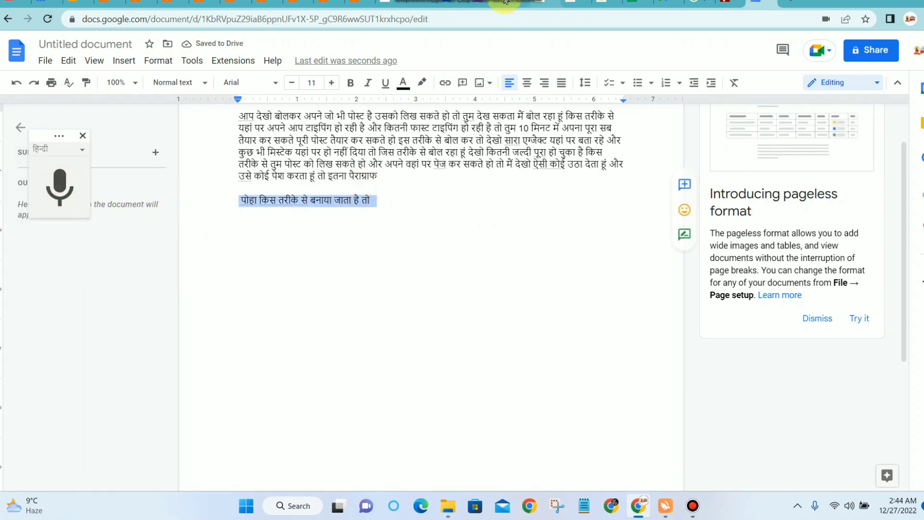
{"action": "left_click", "coordinate": [637, 2]}
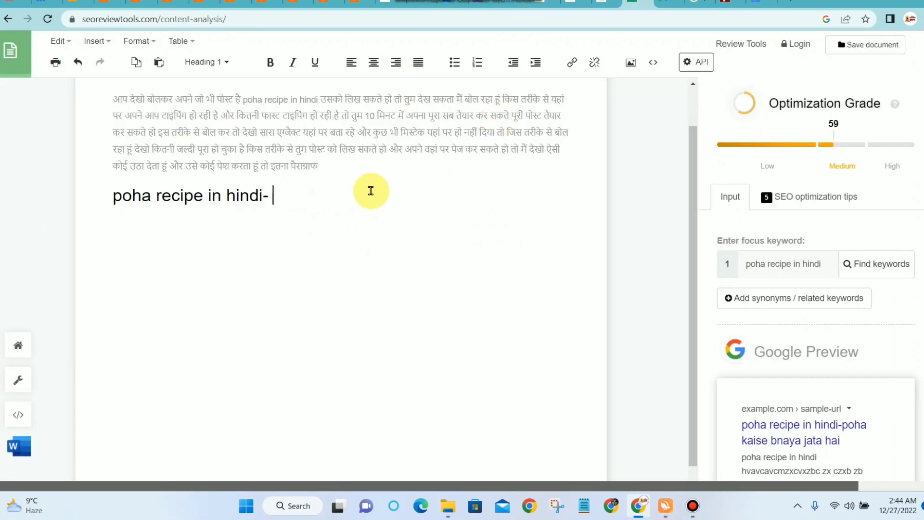
{"action": "key", "text": "Return"}
{"action": "key", "text": "ctrl+v"}
{"action": "left_click_drag", "start_coordinate": [116, 222], "coordinate": [156, 222]}
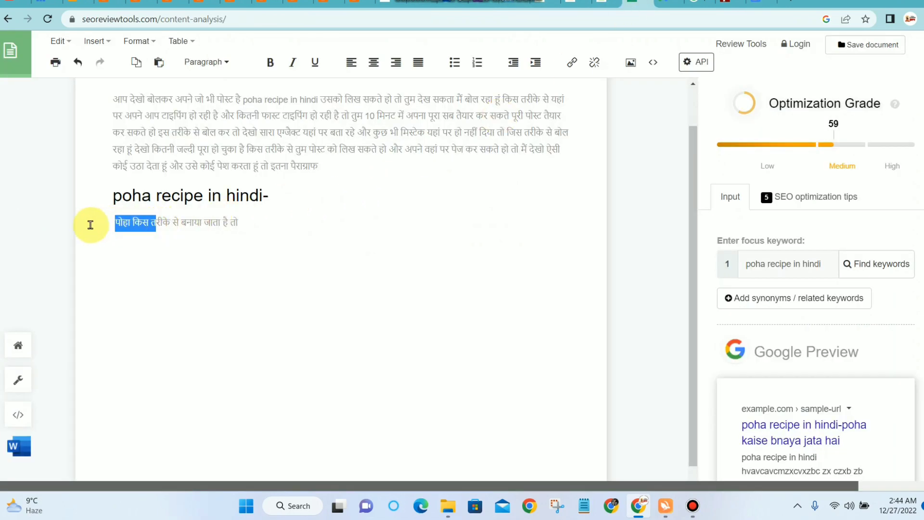
{"action": "left_click", "coordinate": [109, 224]}
{"action": "key", "text": "BackSpace"}
{"action": "key", "text": "Down"}
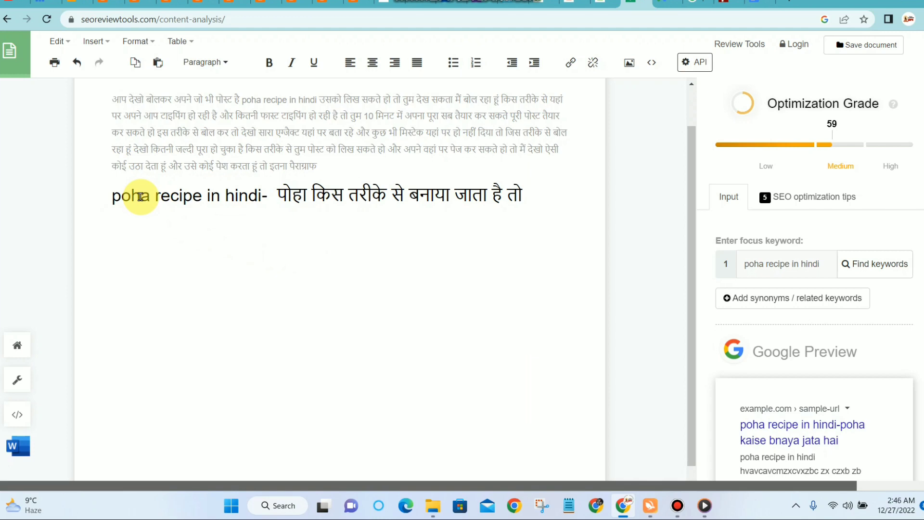
Step: Copy the long Hindi paragraph from the Google Docs document and paste it below the heading in the SEO editor
{"action": "scroll", "coordinate": [139, 174], "scroll_direction": "up", "scroll_amount": 2}
{"action": "scroll", "coordinate": [134, 208], "scroll_direction": "down", "scroll_amount": 2}
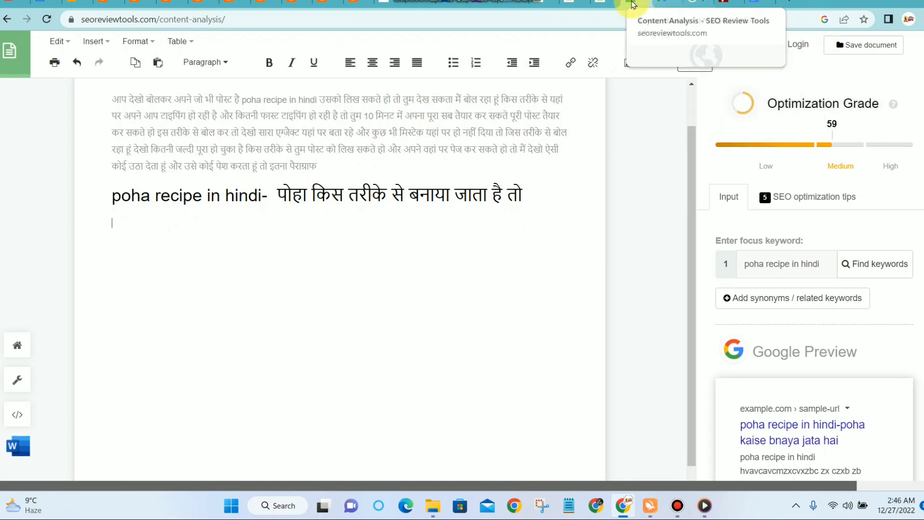
{"action": "left_click", "coordinate": [737, 10]}
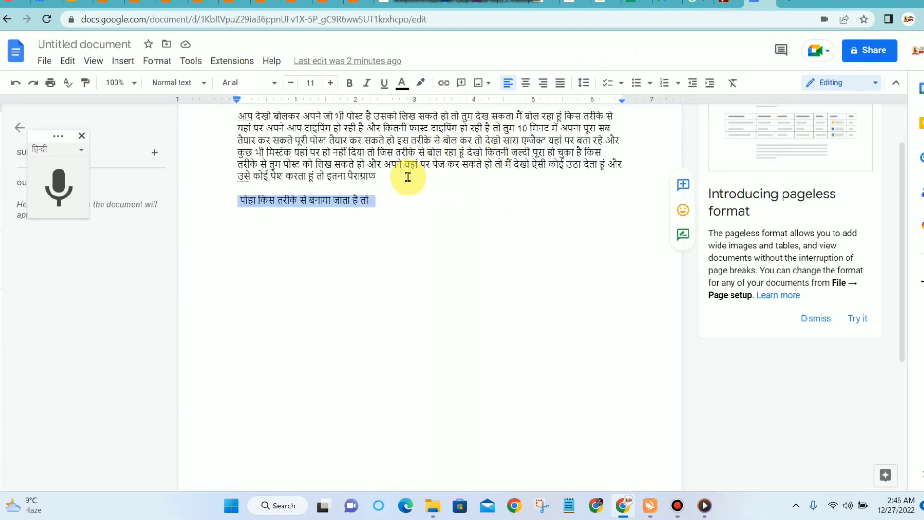
{"action": "left_click_drag", "start_coordinate": [405, 178], "coordinate": [223, 119]}
{"action": "right_click", "coordinate": [255, 137]}
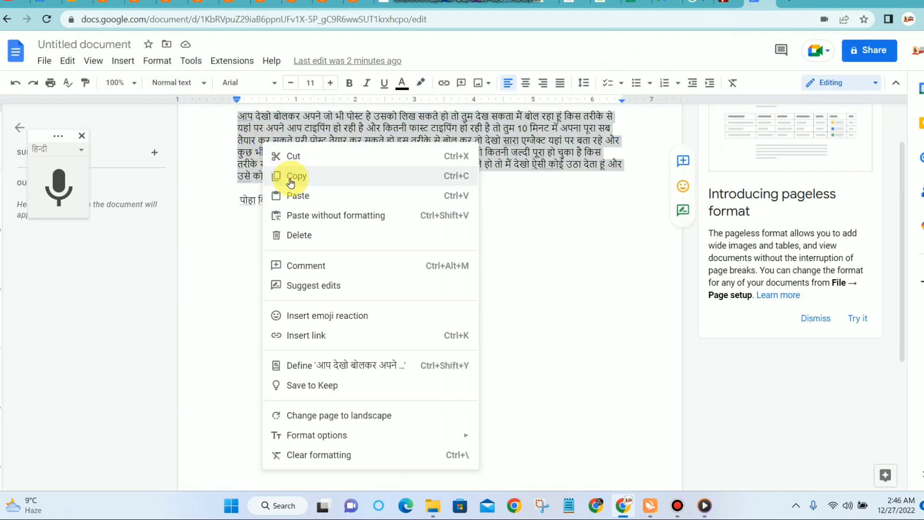
{"action": "left_click", "coordinate": [291, 153]}
{"action": "left_click", "coordinate": [639, 3]}
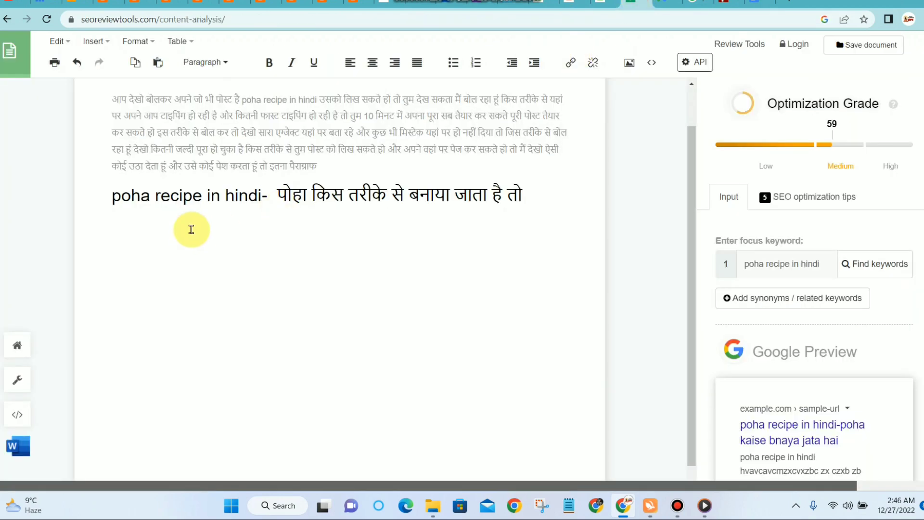
{"action": "key", "text": "ctrl+v"}
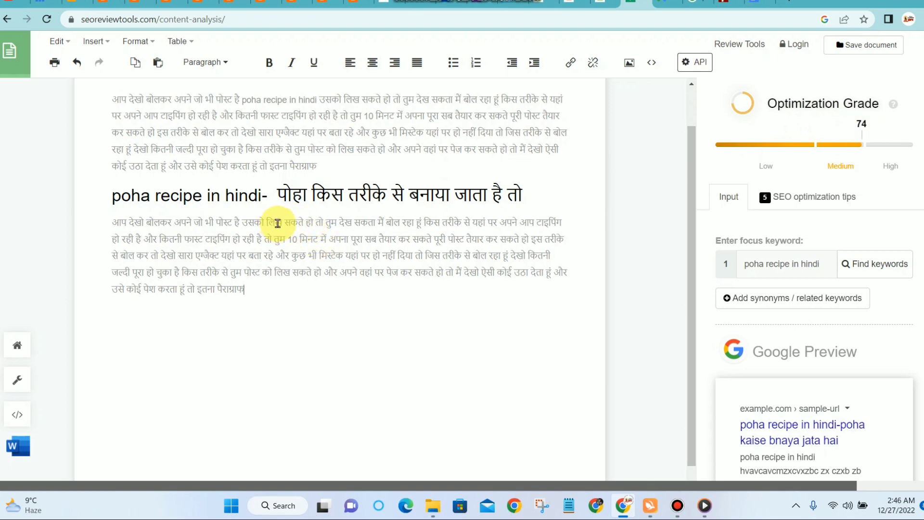
Step: Copy the focus keyword "poha recipe in hindi" and insert it after "लिख" in the first line of the second paragraph
{"action": "triple_click", "coordinate": [819, 260]}
{"action": "right_click", "coordinate": [819, 260]}
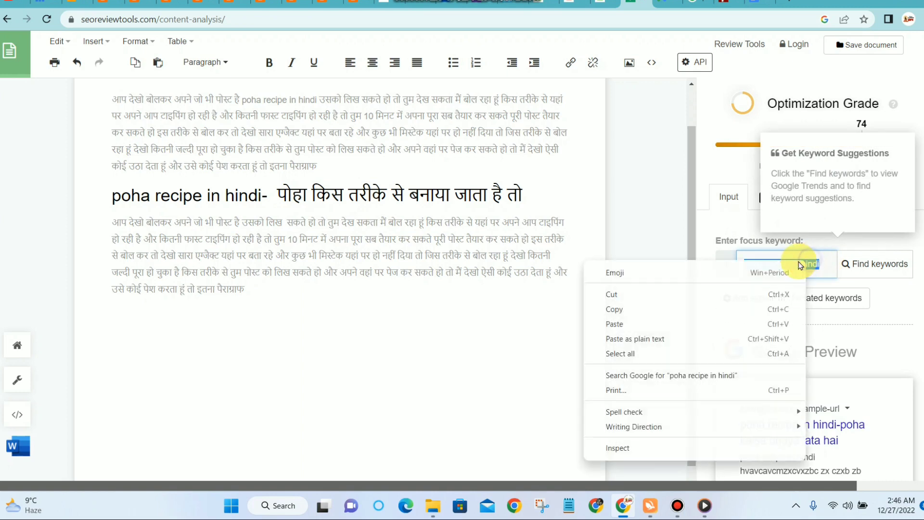
{"action": "left_click", "coordinate": [635, 300]}
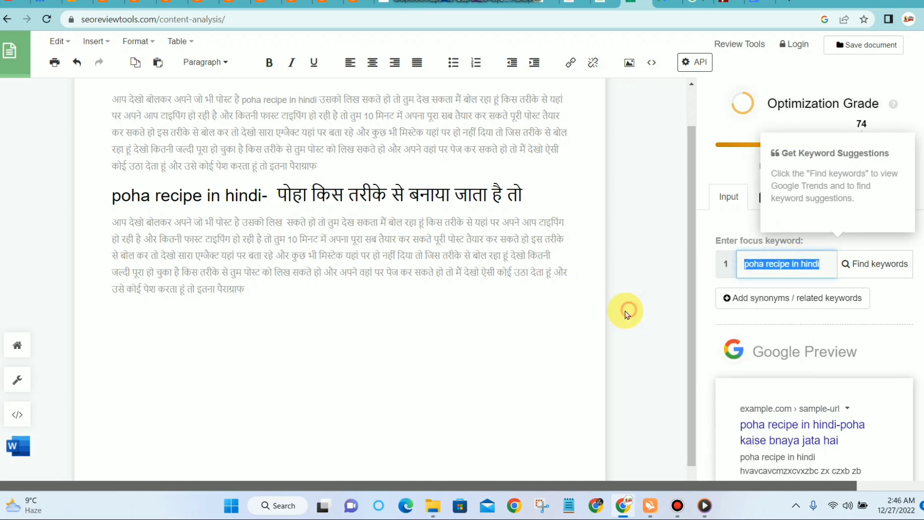
{"action": "left_click", "coordinate": [282, 224]}
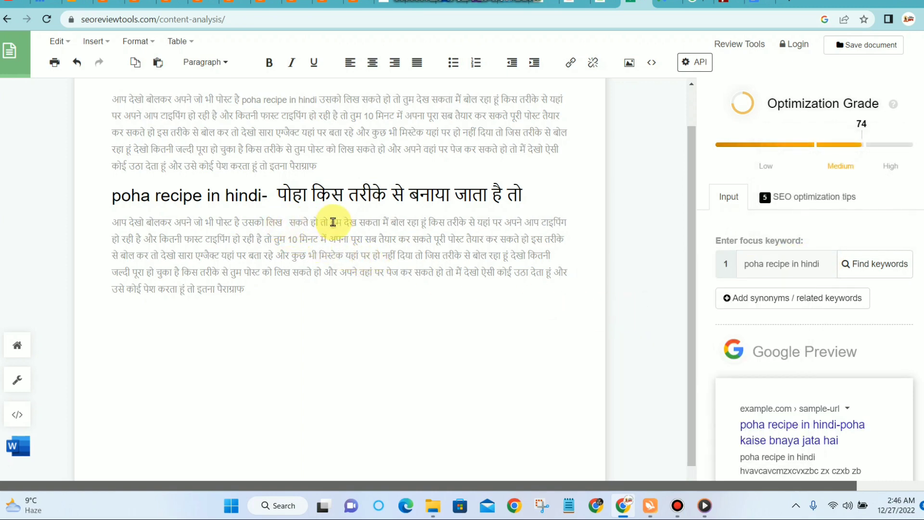
{"action": "key", "text": "ctrl+v"}
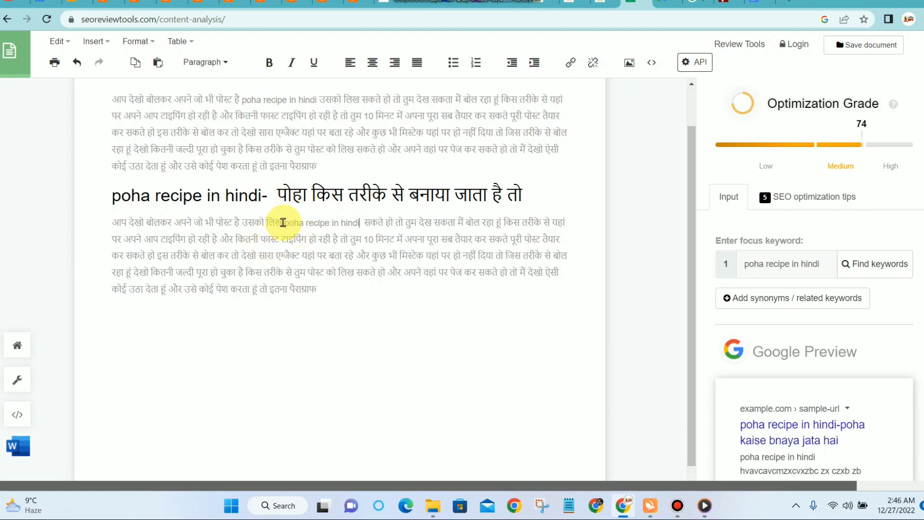
Step: Make "poha recipe in hindi" bold and italic in the second paragraph, and "poha recipe in hind" likewise in the first paragraph
{"action": "left_click_drag", "start_coordinate": [286, 222], "coordinate": [365, 224]}
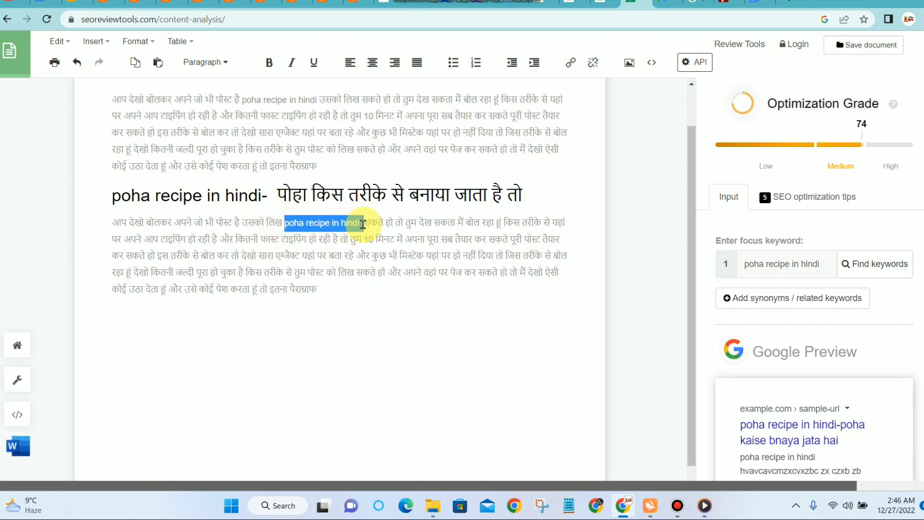
{"action": "left_click", "coordinate": [264, 67]}
{"action": "left_click", "coordinate": [291, 63]}
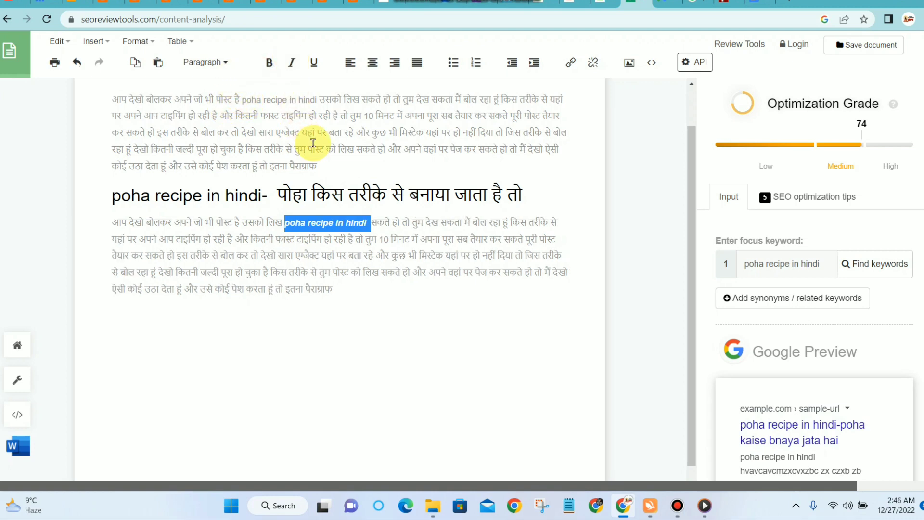
{"action": "left_click", "coordinate": [371, 303]}
{"action": "scroll", "coordinate": [366, 263], "scroll_direction": "up", "scroll_amount": 2}
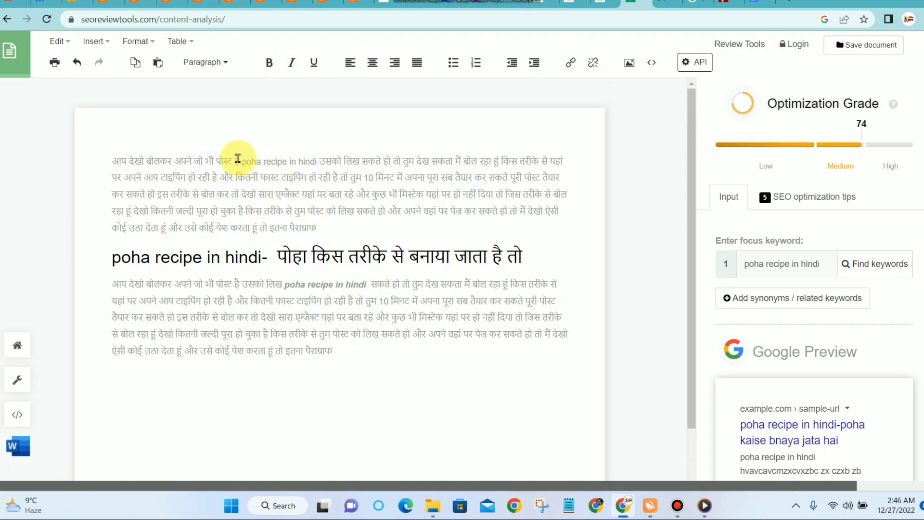
{"action": "left_click_drag", "start_coordinate": [242, 159], "coordinate": [313, 160]}
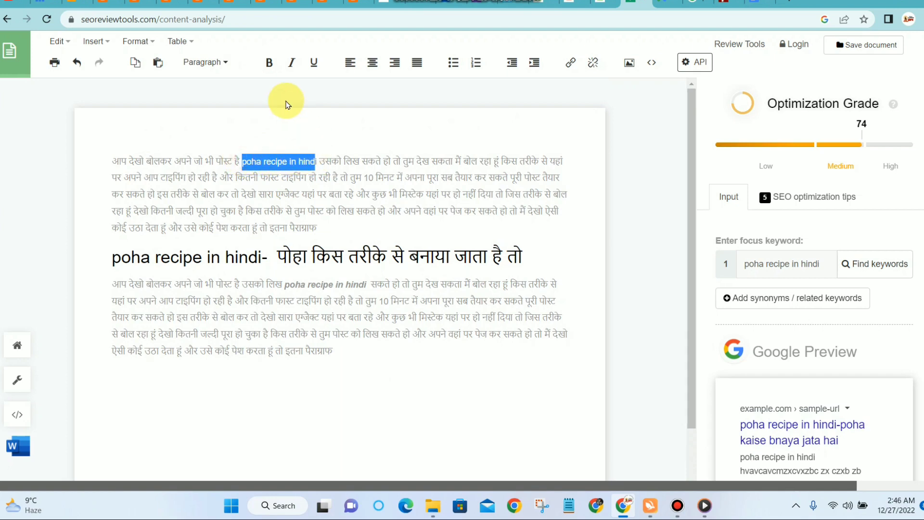
{"action": "left_click", "coordinate": [270, 64]}
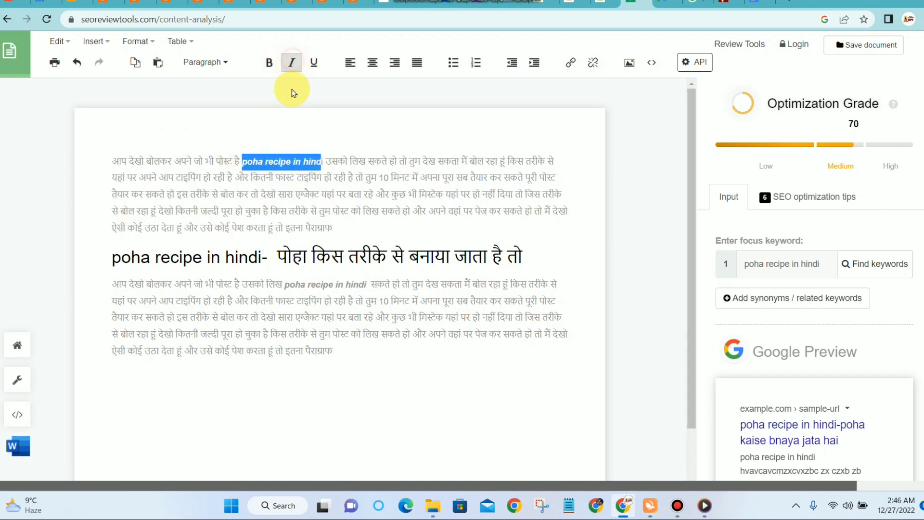
{"action": "left_click", "coordinate": [387, 350]}
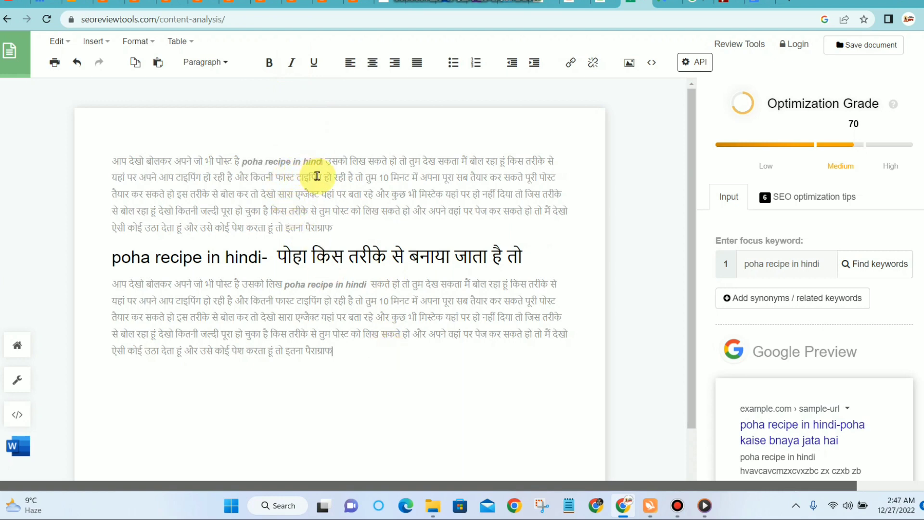
Step: Review both paragraphs and place the cursor on a new blank line below the second paragraph
{"action": "scroll", "coordinate": [319, 182], "scroll_direction": "down", "scroll_amount": 2}
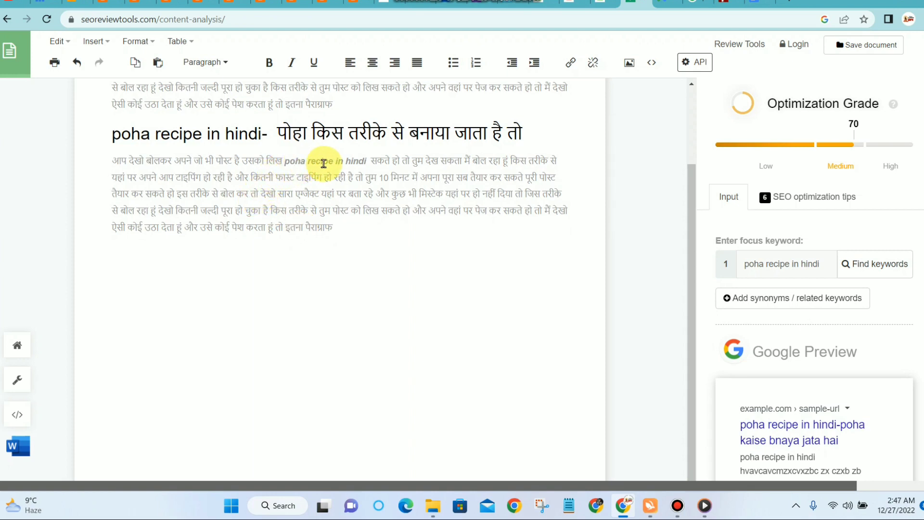
{"action": "scroll", "coordinate": [339, 162], "scroll_direction": "up", "scroll_amount": 2}
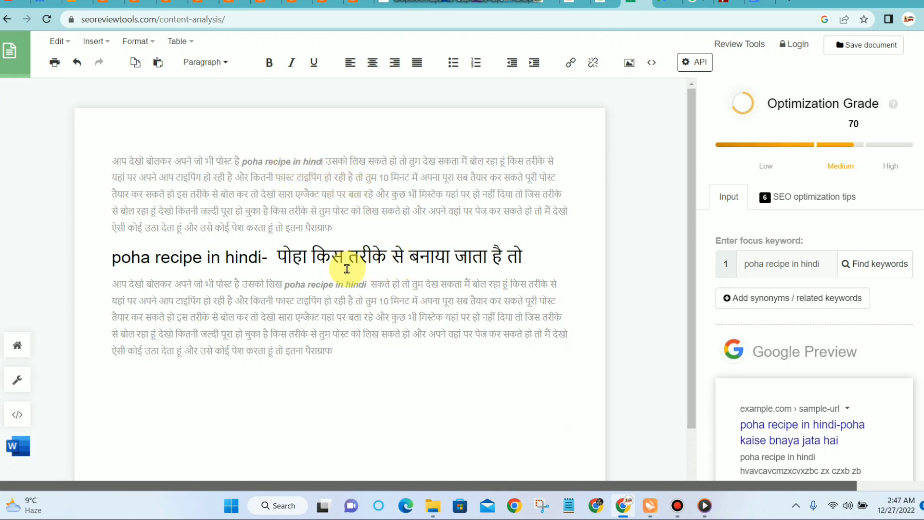
{"action": "scroll", "coordinate": [347, 269], "scroll_direction": "down", "scroll_amount": 1}
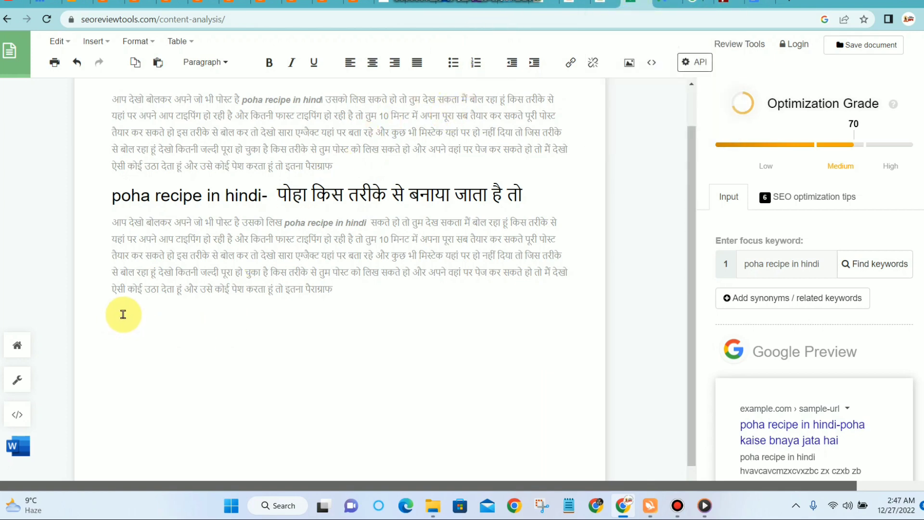
{"action": "left_click", "coordinate": [116, 334]}
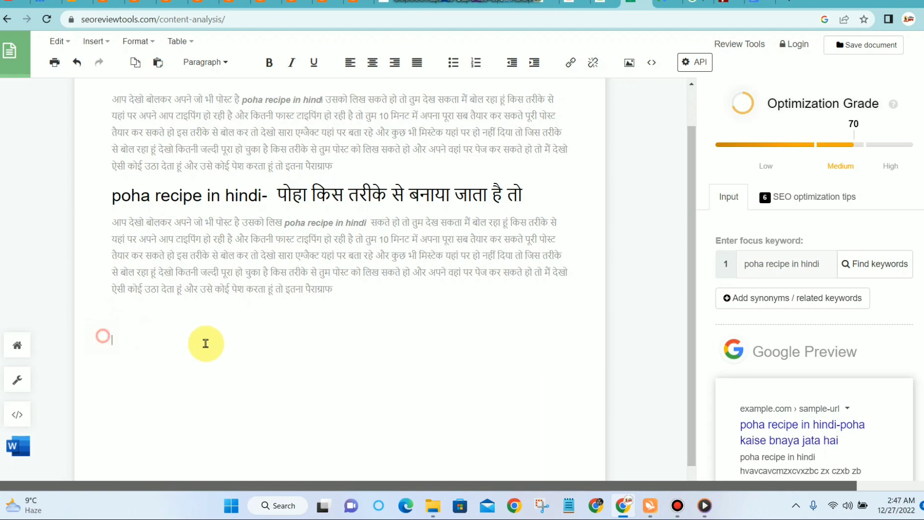
{"action": "scroll", "coordinate": [146, 264], "scroll_direction": "down", "scroll_amount": 3}
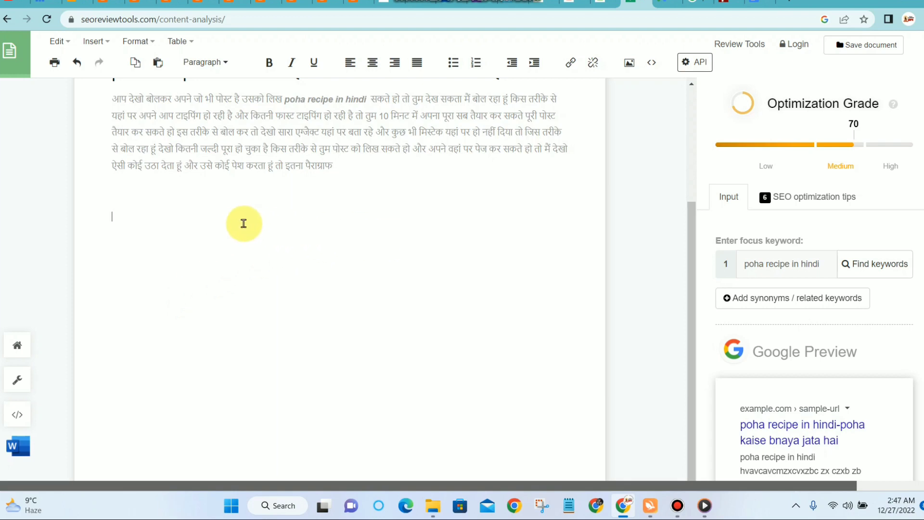
{"action": "scroll", "coordinate": [182, 234], "scroll_direction": "up", "scroll_amount": 2}
{"action": "scroll", "coordinate": [182, 234], "scroll_direction": "up", "scroll_amount": 4}
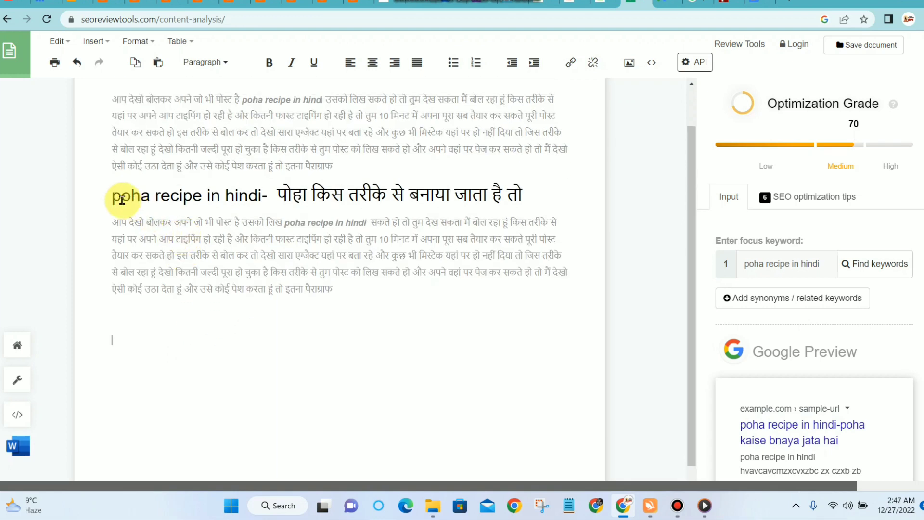
Step: Copy the whole article in the SEO editor, including both Hindi paragraphs and the heading between them
{"action": "left_click_drag", "start_coordinate": [359, 344], "coordinate": [108, 157]}
{"action": "right_click", "coordinate": [192, 176]}
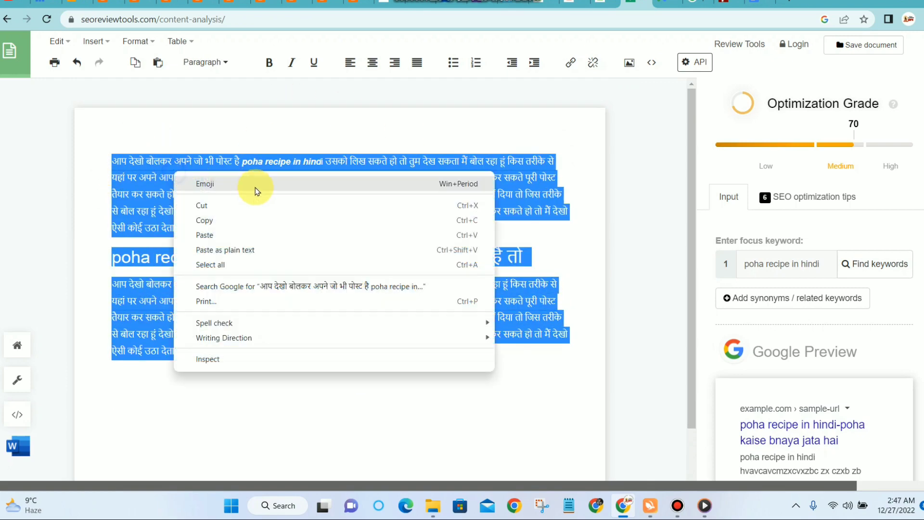
{"action": "left_click", "coordinate": [241, 214]}
Step: Switch to Blogger, create a new post on the News website blog and set its editor to Compose view
{"action": "left_click", "coordinate": [77, 4]}
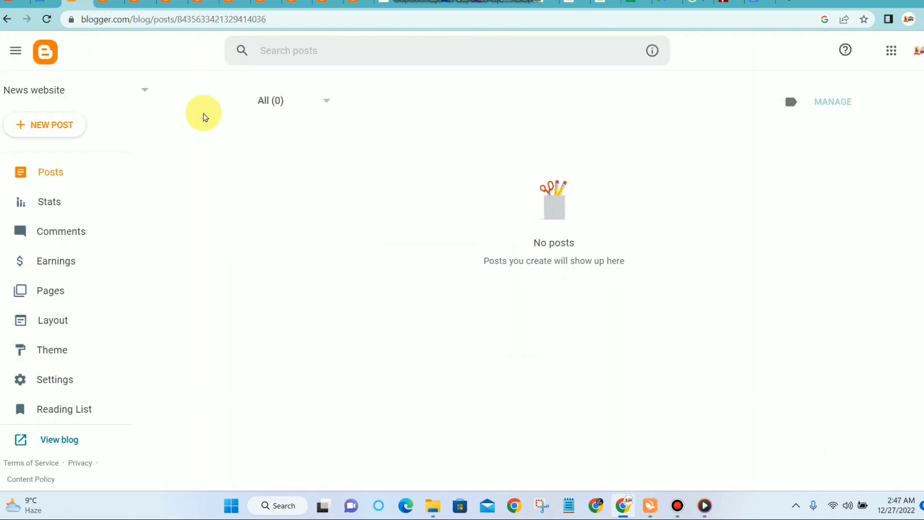
{"action": "left_click", "coordinate": [50, 126]}
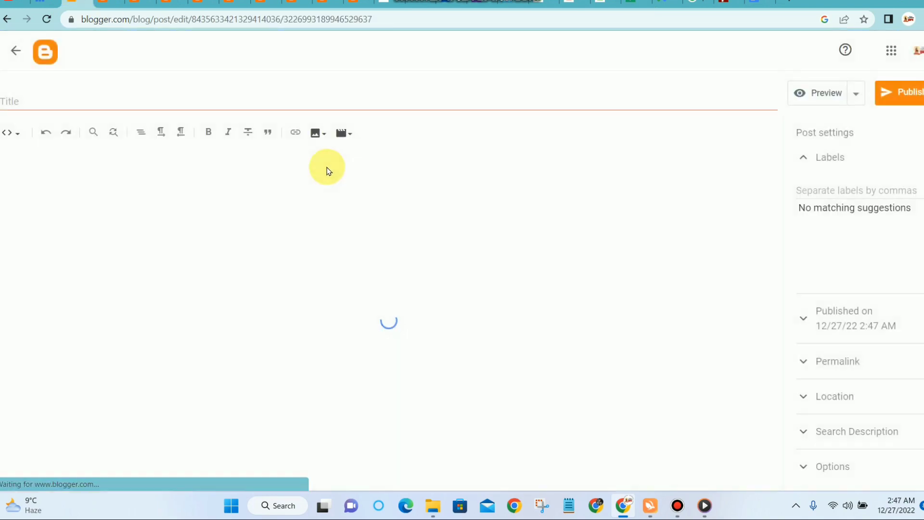
{"action": "left_click", "coordinate": [7, 134]}
{"action": "left_click", "coordinate": [18, 178]}
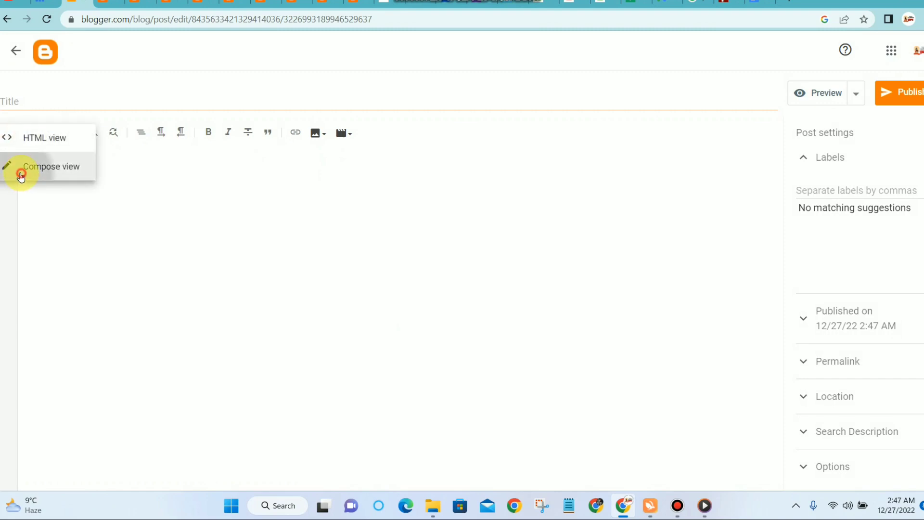
Step: Paste the copied article into the post body and add the label "recipe"
{"action": "left_click", "coordinate": [228, 190]}
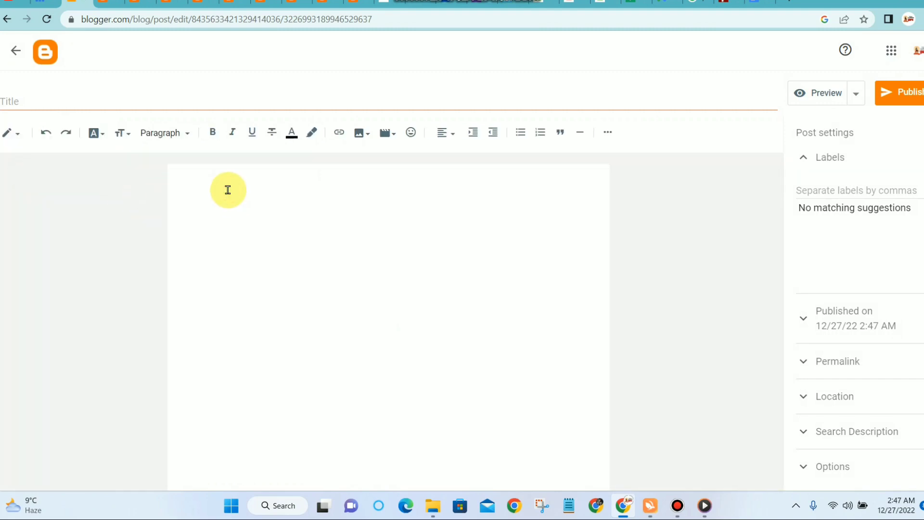
{"action": "key", "text": "ctrl+v"}
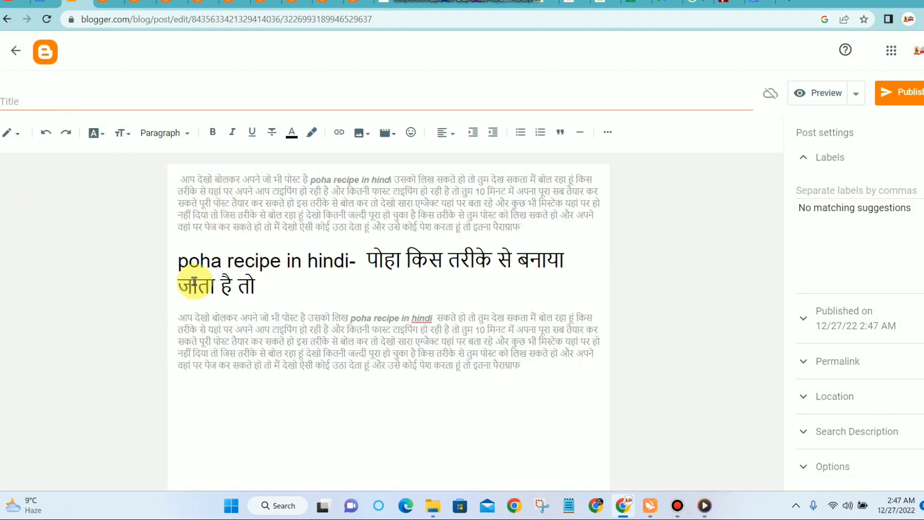
{"action": "left_click", "coordinate": [855, 190]}
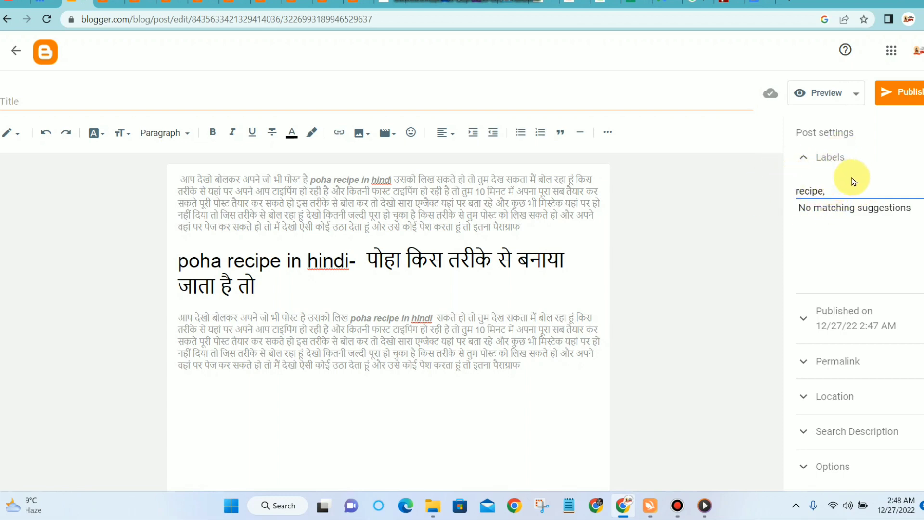
Step: Copy the full page title "poha recipe in hindi-poha kaise bnaya jata hai" from the SEO editor
{"action": "left_click", "coordinate": [243, 100]}
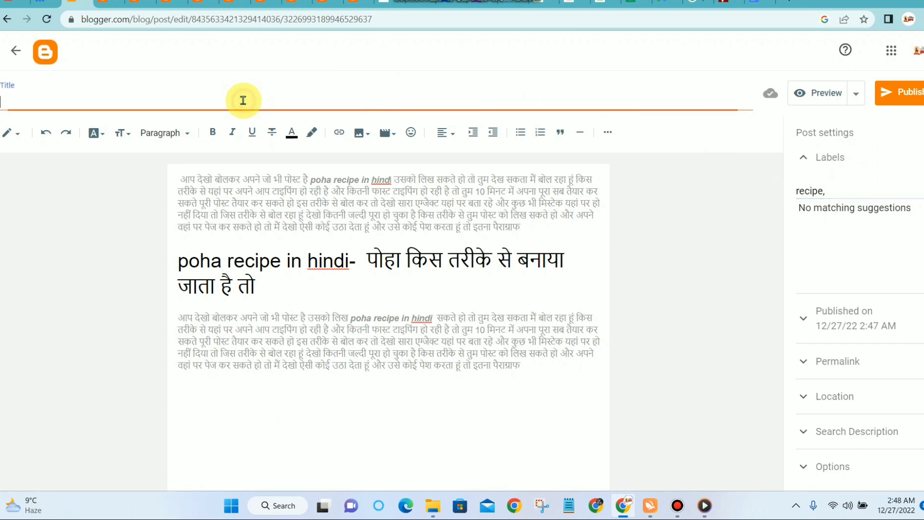
{"action": "left_click", "coordinate": [631, 5]}
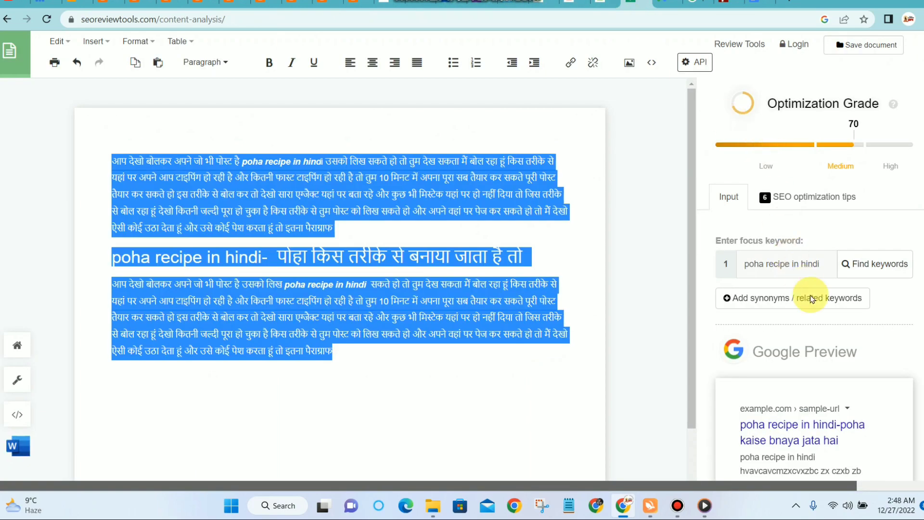
{"action": "scroll", "coordinate": [818, 289], "scroll_direction": "down", "scroll_amount": 4}
{"action": "scroll", "coordinate": [832, 285], "scroll_direction": "down", "scroll_amount": 1}
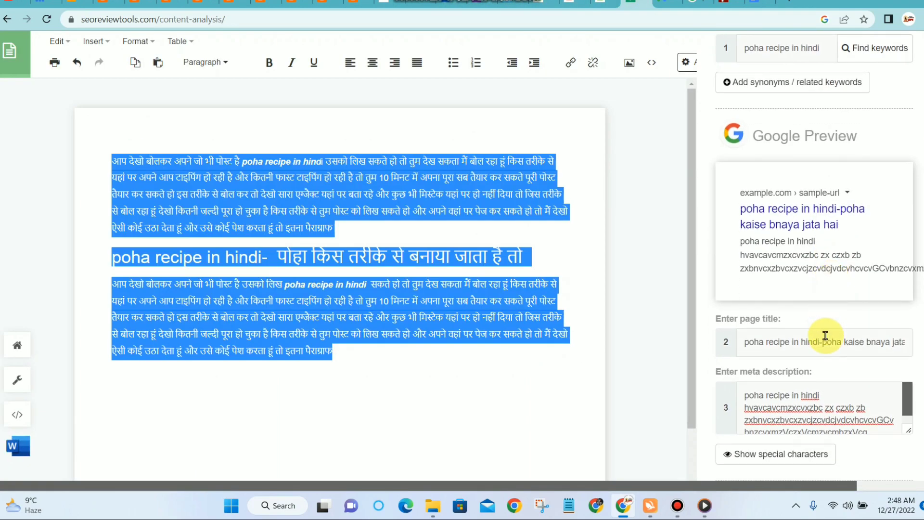
{"action": "left_click", "coordinate": [825, 336]}
{"action": "key", "text": "ctrl+a"}
{"action": "right_click", "coordinate": [829, 336]}
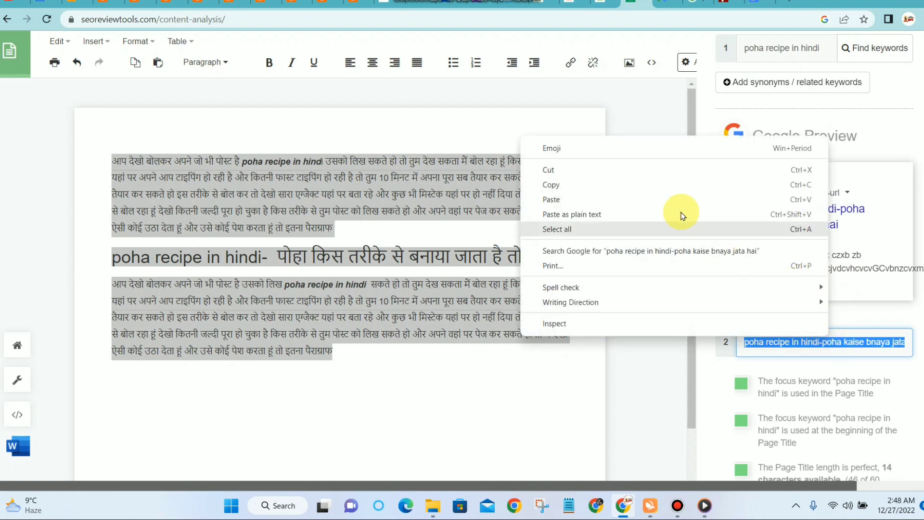
{"action": "left_click", "coordinate": [663, 188]}
Step: Return to the Blogger post and paste "poha recipe in hindi-poha kaise bnaya jata hai" as its title
{"action": "left_click", "coordinate": [59, 3]}
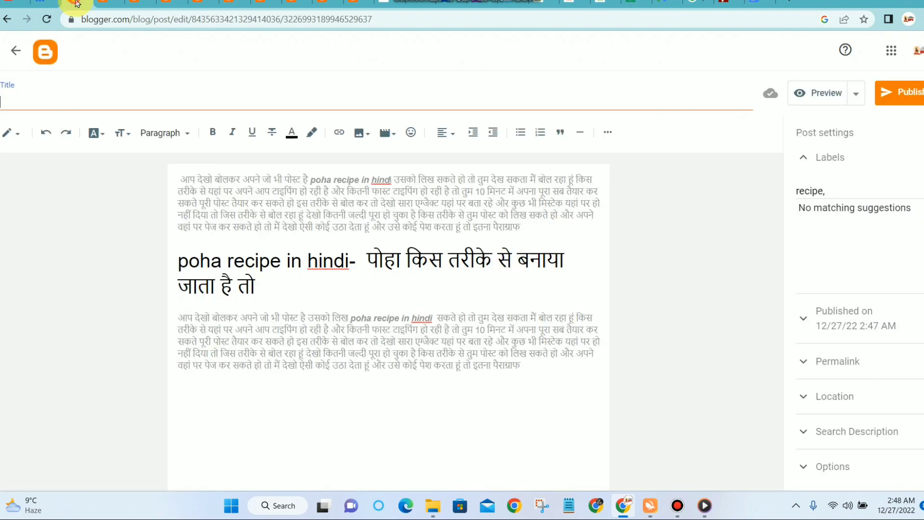
{"action": "left_click", "coordinate": [99, 104]}
{"action": "left_click", "coordinate": [99, 93]}
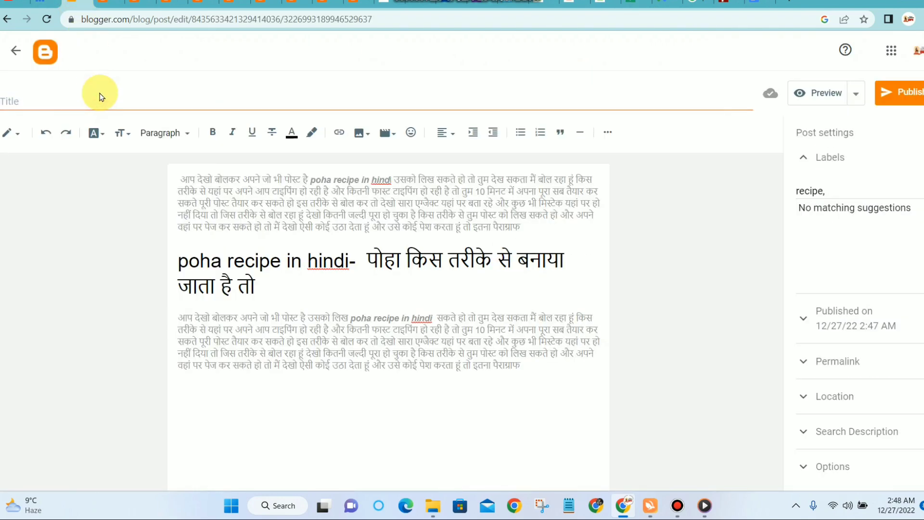
{"action": "left_click", "coordinate": [102, 103]}
{"action": "key", "text": "ctrl+v"}
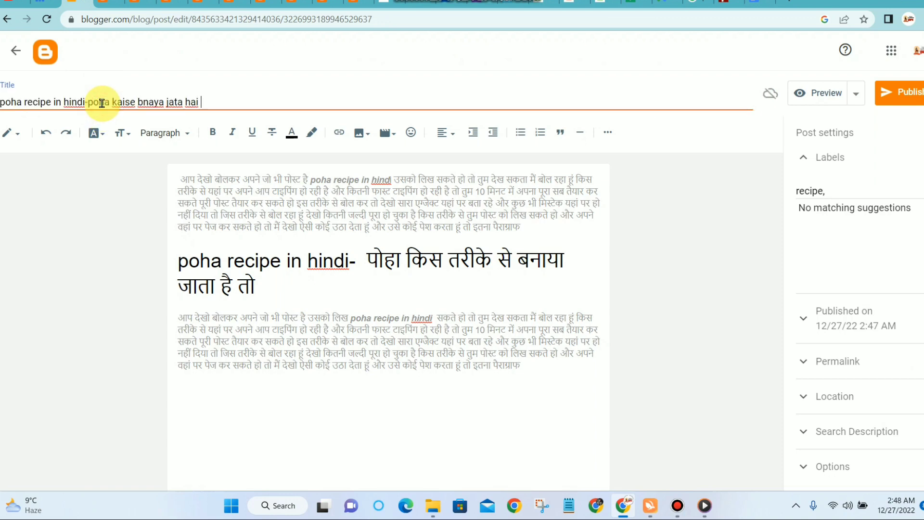
Step: Copy the meta description from the SEO editor into the Blogger post's search description
{"action": "left_click", "coordinate": [858, 430]}
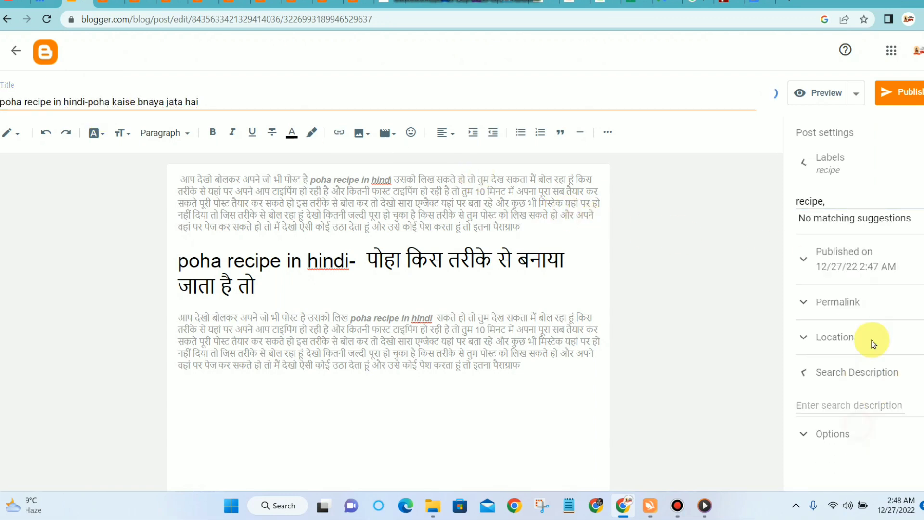
{"action": "left_click", "coordinate": [839, 352]}
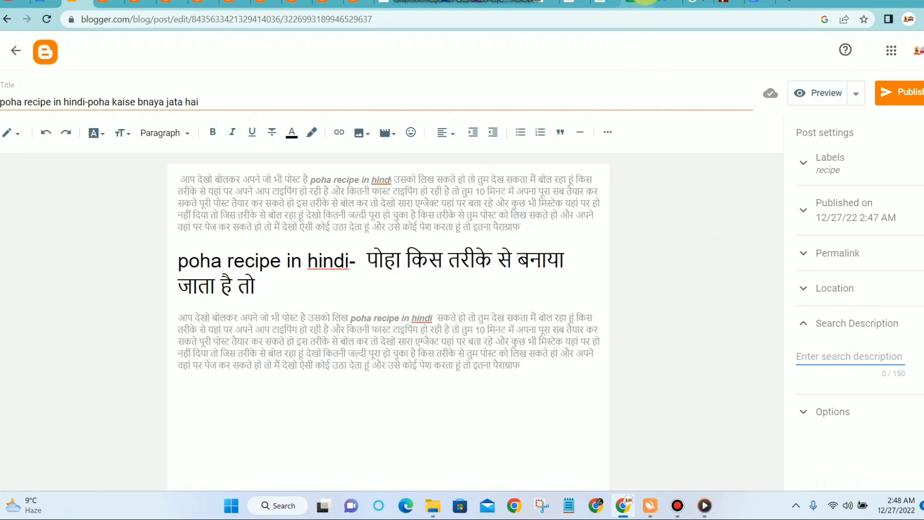
{"action": "left_click", "coordinate": [638, 3]}
{"action": "scroll", "coordinate": [780, 249], "scroll_direction": "down", "scroll_amount": 3}
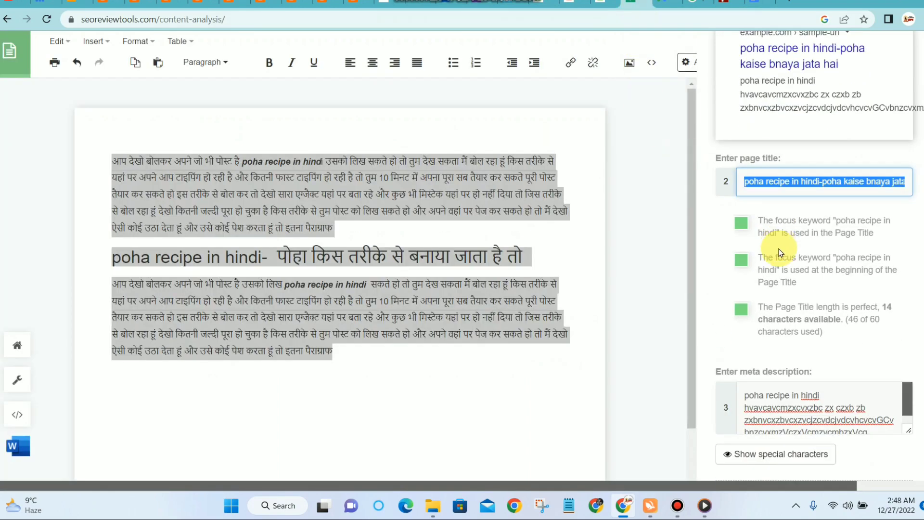
{"action": "triple_click", "coordinate": [815, 404]}
{"action": "triple_click", "coordinate": [808, 303]}
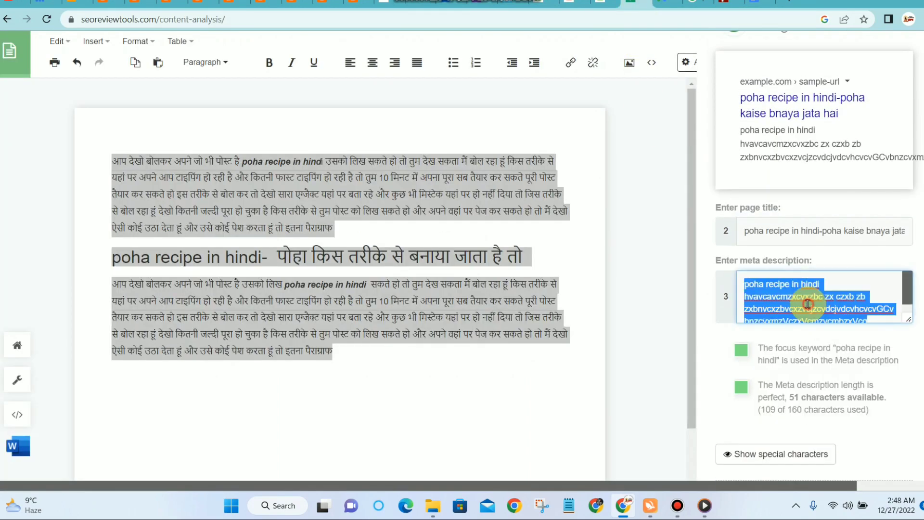
{"action": "right_click", "coordinate": [808, 306]}
{"action": "left_click", "coordinate": [644, 157]}
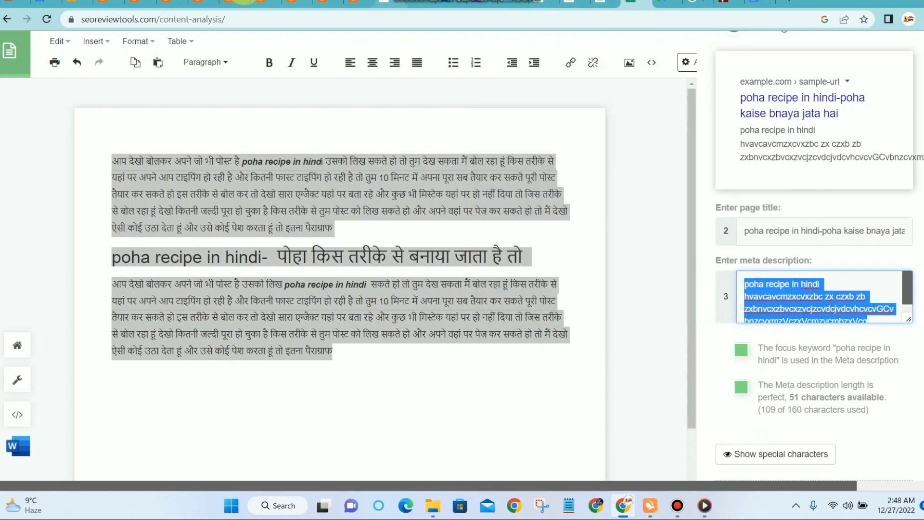
{"action": "left_click", "coordinate": [82, 2]}
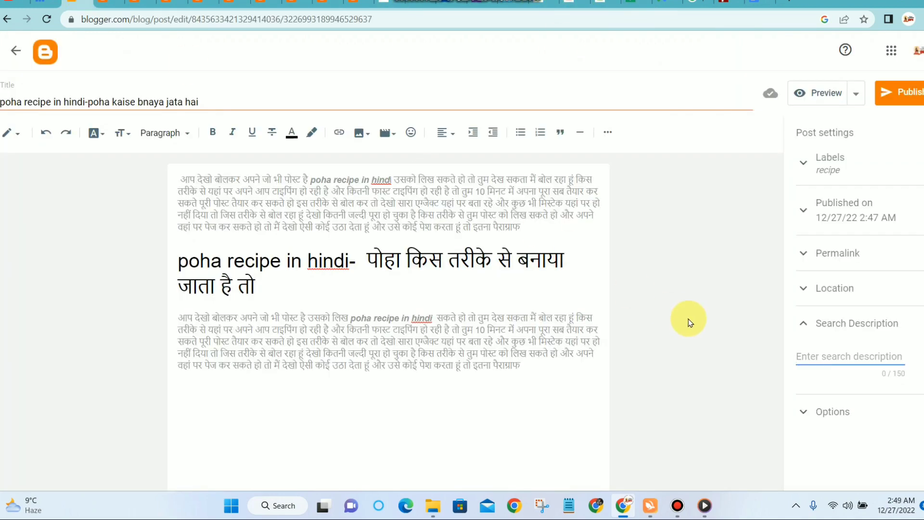
{"action": "key", "text": "ctrl+v"}
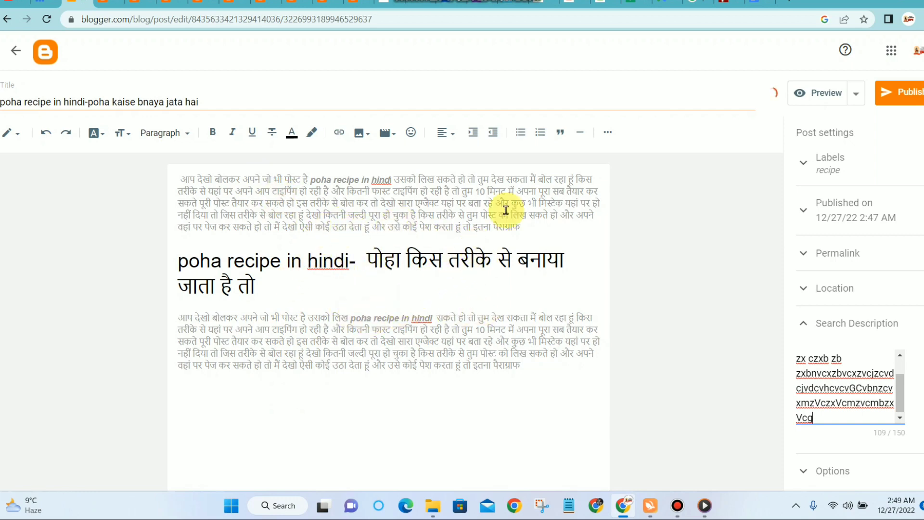
Step: Review the article's optimization grade and the page title and content checks among the SEO optimization tips in the SEO editor
{"action": "left_click", "coordinate": [637, 3]}
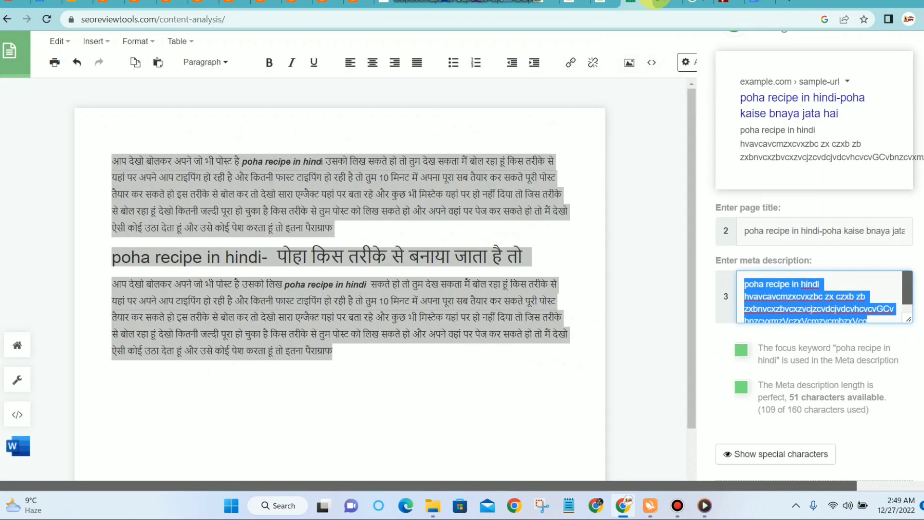
{"action": "left_click", "coordinate": [662, 3]}
{"action": "left_click", "coordinate": [638, 2]}
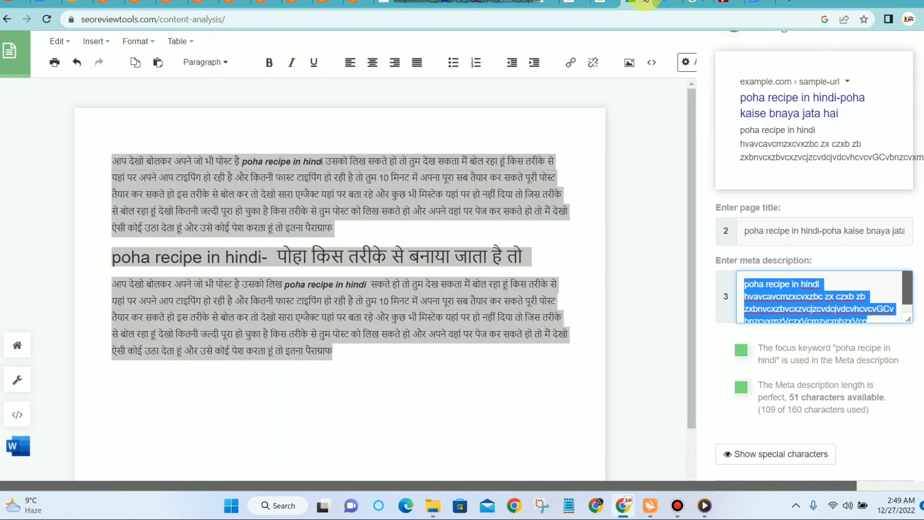
{"action": "scroll", "coordinate": [526, 176], "scroll_direction": "up", "scroll_amount": 6}
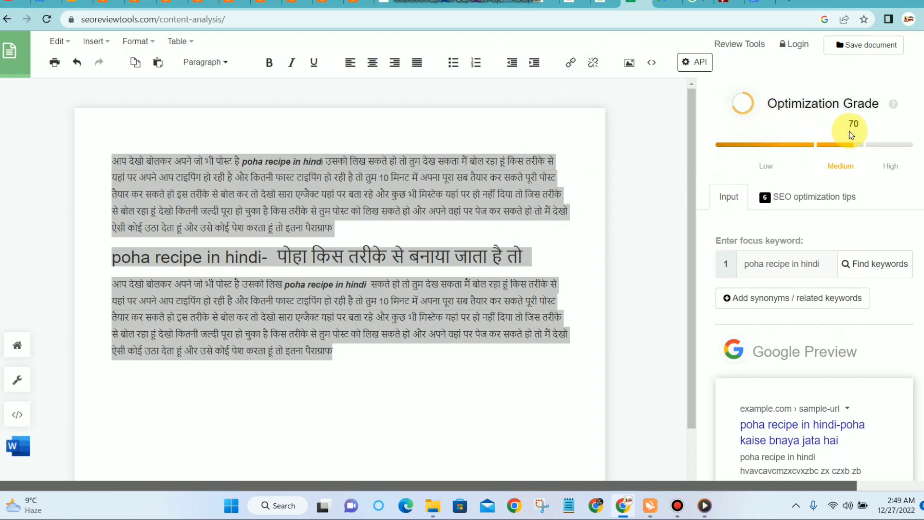
{"action": "scroll", "coordinate": [471, 268], "scroll_direction": "down", "scroll_amount": 3}
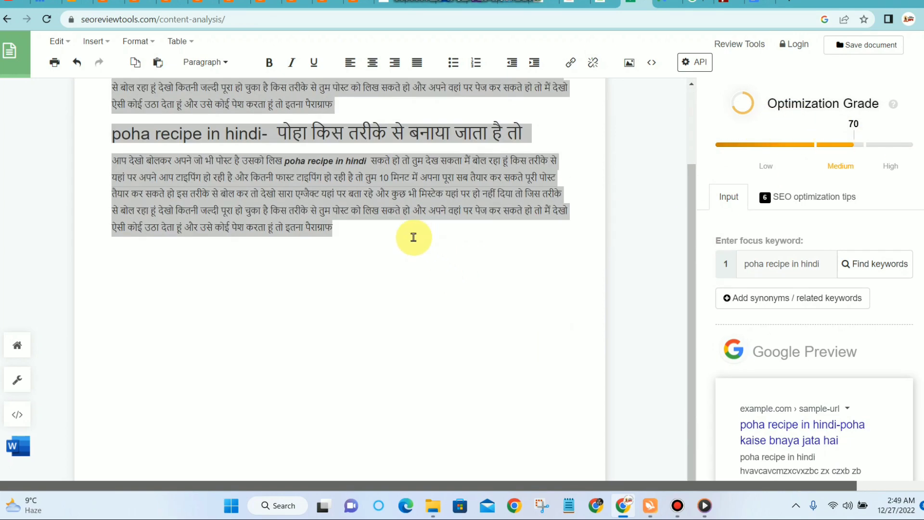
{"action": "left_click", "coordinate": [367, 247]}
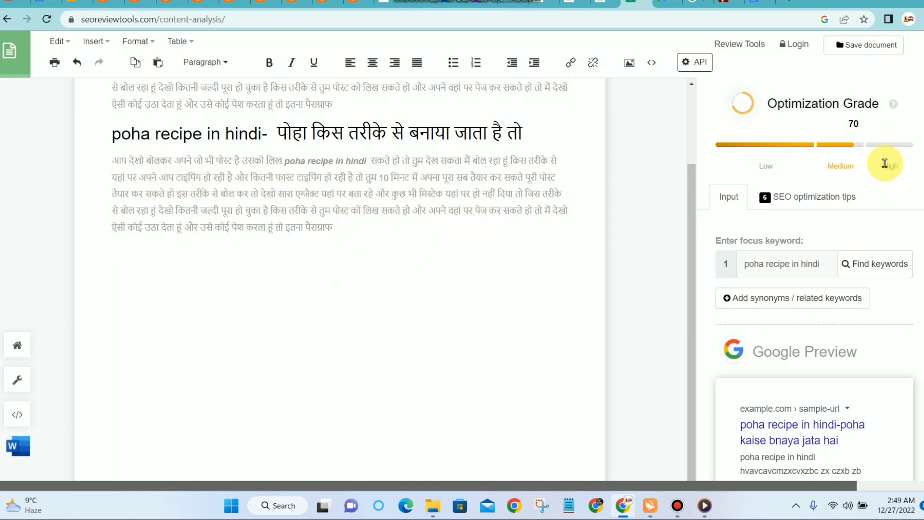
{"action": "left_click", "coordinate": [838, 198]}
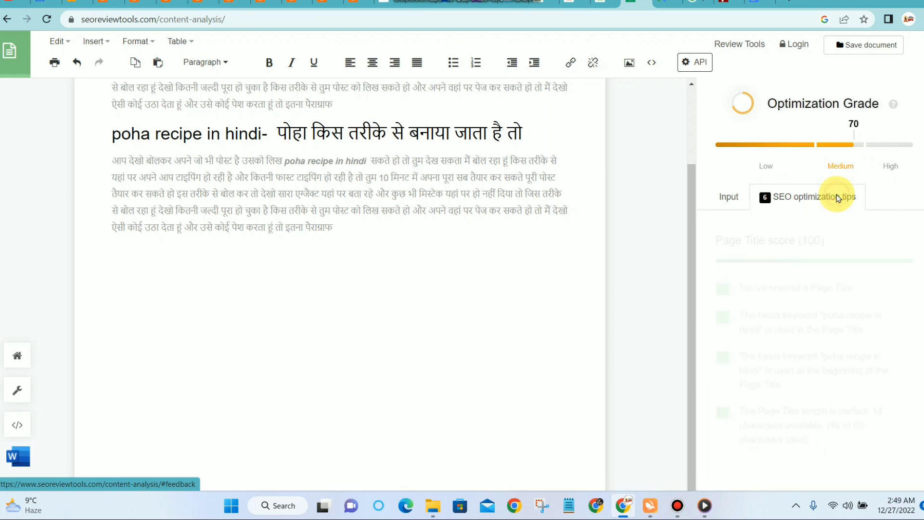
{"action": "scroll", "coordinate": [827, 212], "scroll_direction": "down", "scroll_amount": 8}
{"action": "scroll", "coordinate": [792, 221], "scroll_direction": "down", "scroll_amount": 5}
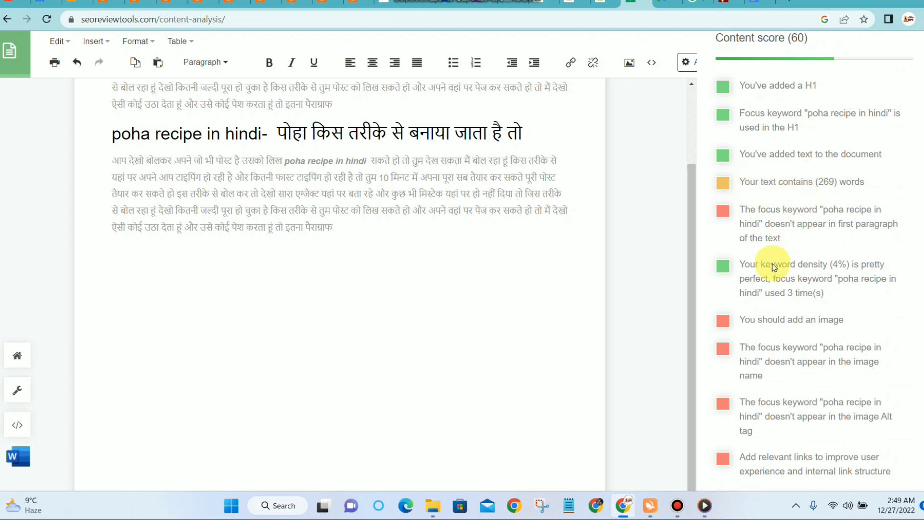
{"action": "scroll", "coordinate": [805, 226], "scroll_direction": "up", "scroll_amount": 3}
{"action": "scroll", "coordinate": [805, 226], "scroll_direction": "up", "scroll_amount": 12}
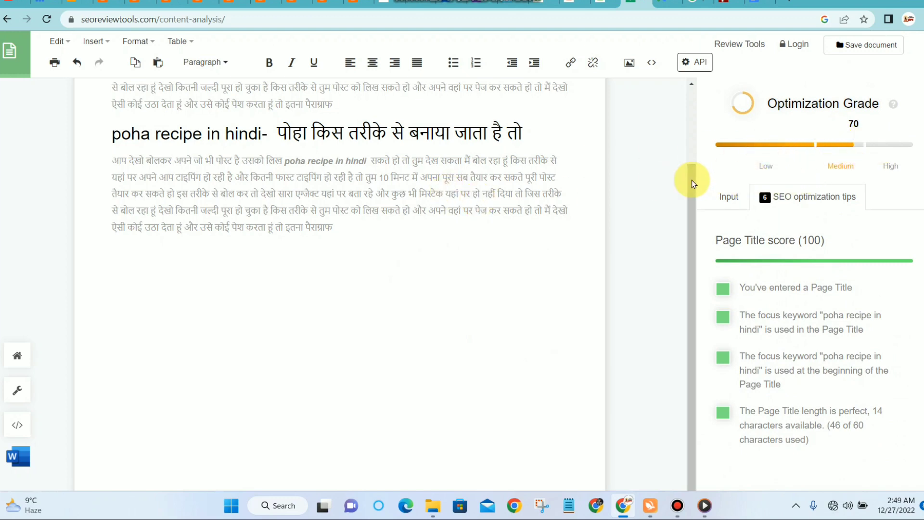
{"action": "scroll", "coordinate": [539, 193], "scroll_direction": "up", "scroll_amount": 3}
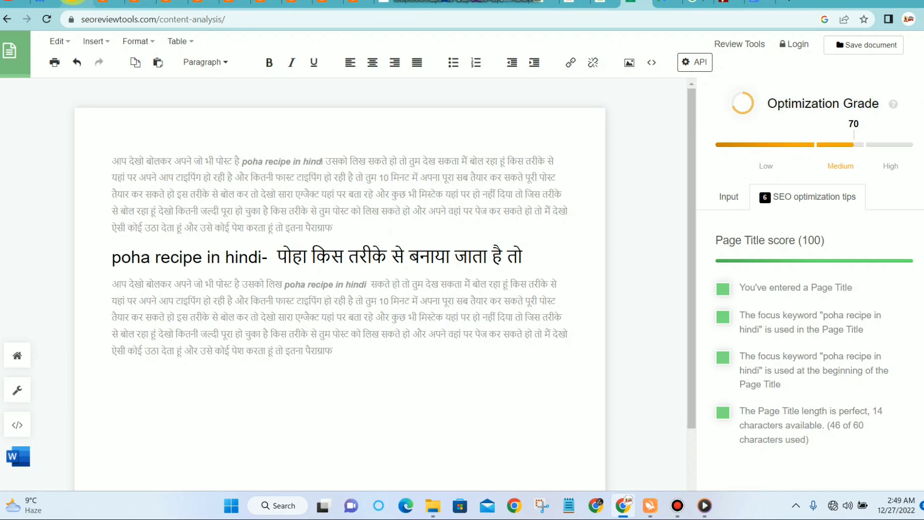
Step: Switch back to Blogger and try to publish the poha recipe post, confirming the publication
{"action": "left_click", "coordinate": [72, 2]}
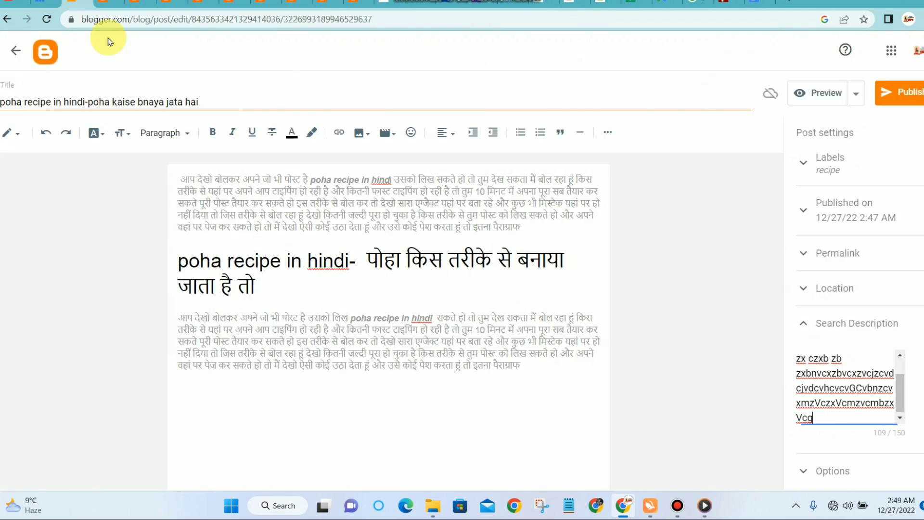
{"action": "left_click", "coordinate": [888, 88]}
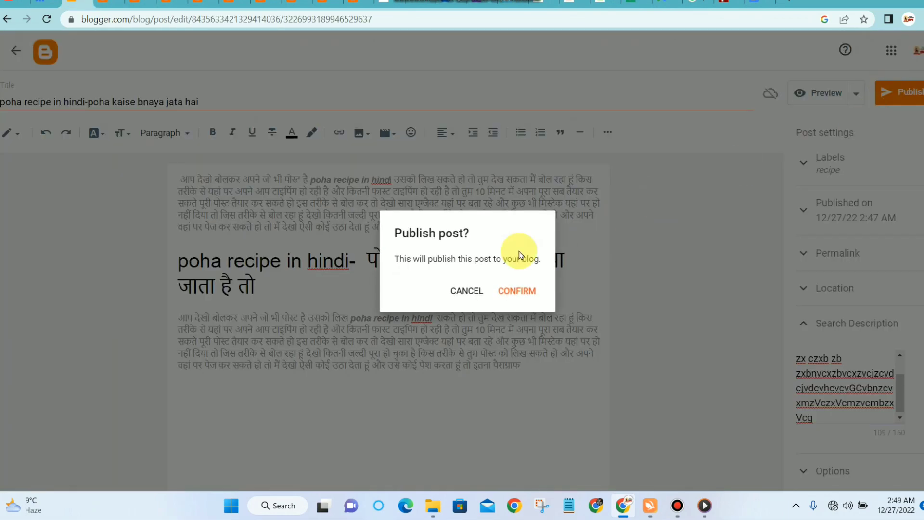
{"action": "left_click", "coordinate": [520, 289]}
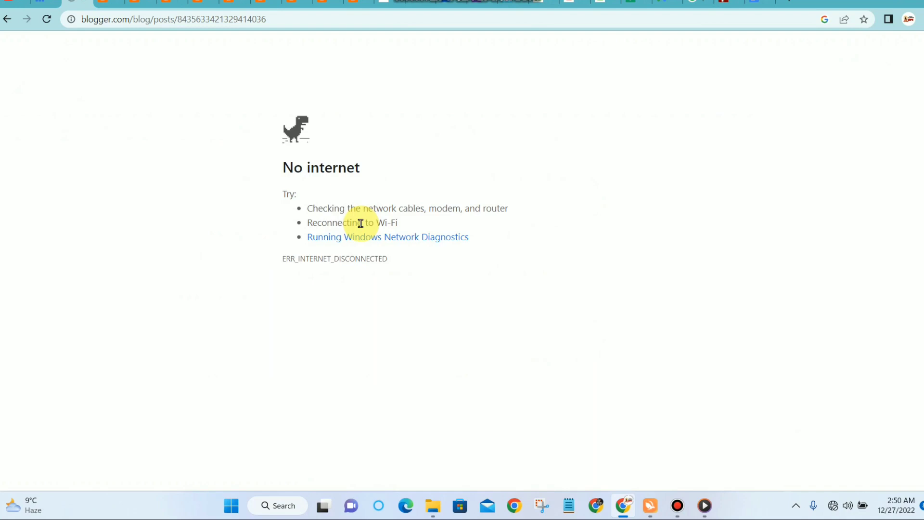
Step: Open the list of available Wi-Fi networks to check the computer's internet connection
{"action": "left_click", "coordinate": [835, 507]}
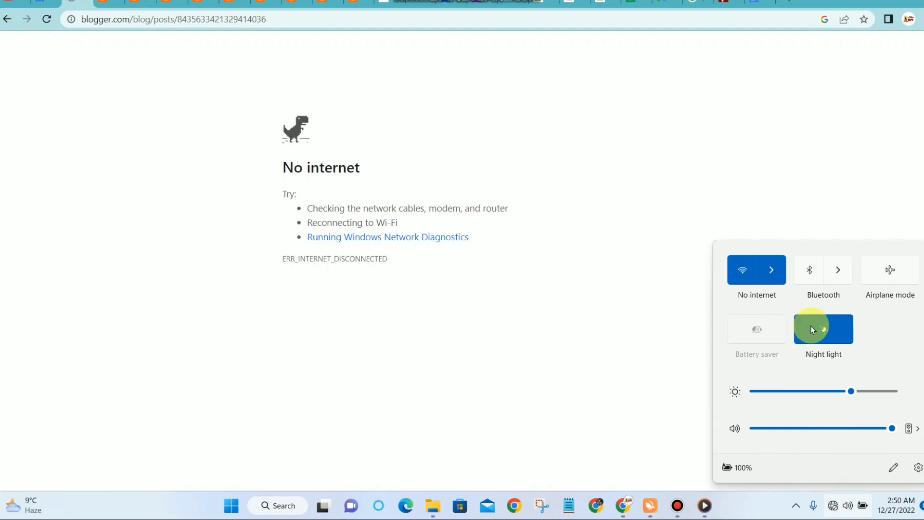
{"action": "left_click", "coordinate": [776, 269]}
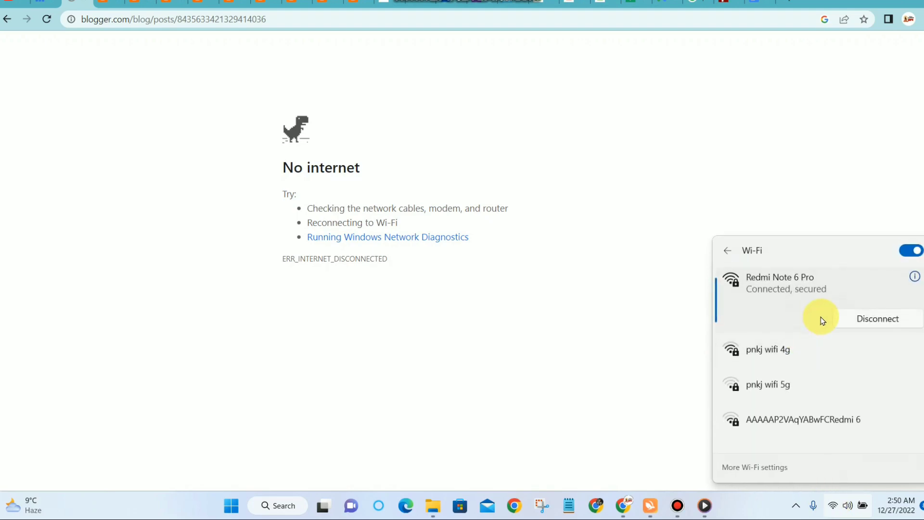
{"action": "left_click", "coordinate": [661, 337]}
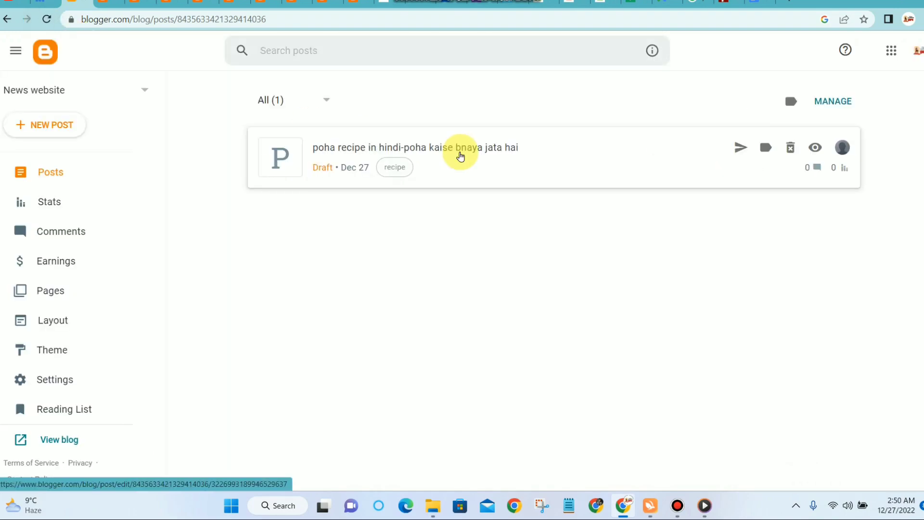
Step: Publish the poha recipe draft from the post list and view the live post through to its end
{"action": "left_click", "coordinate": [740, 147]}
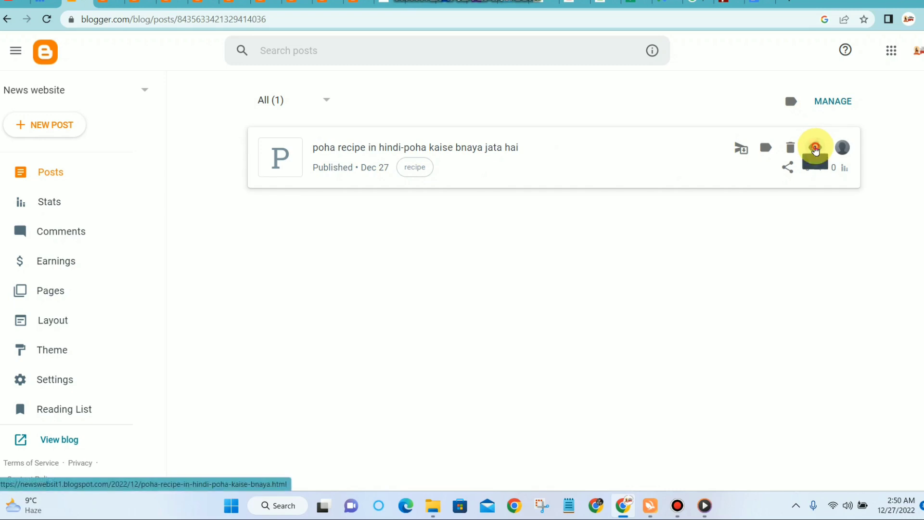
{"action": "left_click", "coordinate": [816, 150]}
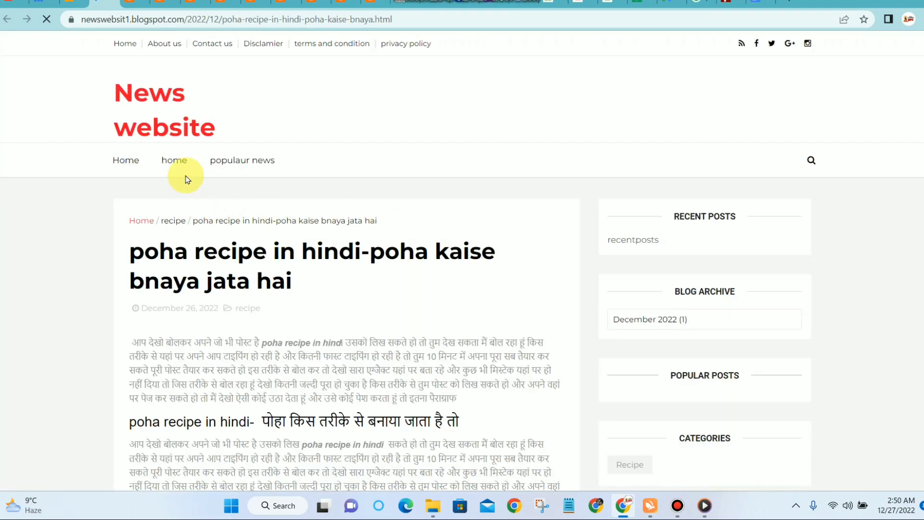
{"action": "scroll", "coordinate": [202, 189], "scroll_direction": "down", "scroll_amount": 1}
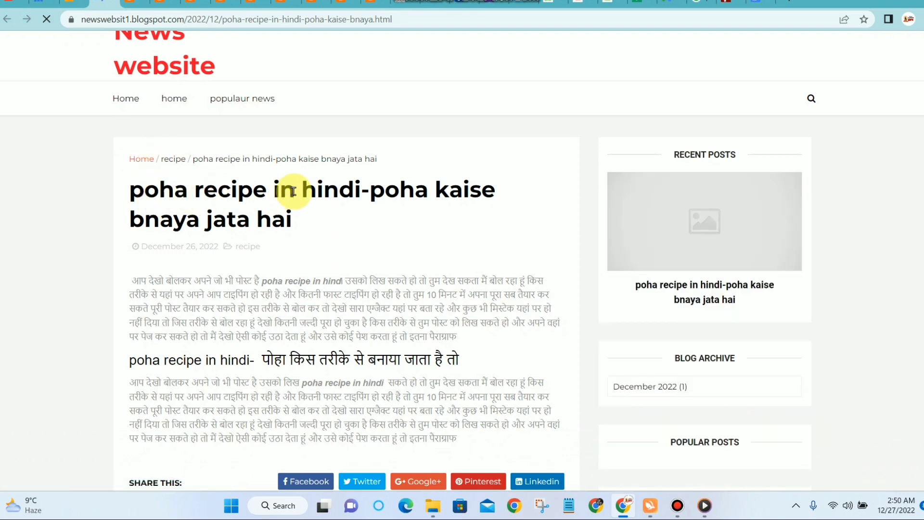
{"action": "scroll", "coordinate": [165, 240], "scroll_direction": "down", "scroll_amount": 1}
{"action": "scroll", "coordinate": [145, 241], "scroll_direction": "down", "scroll_amount": 1}
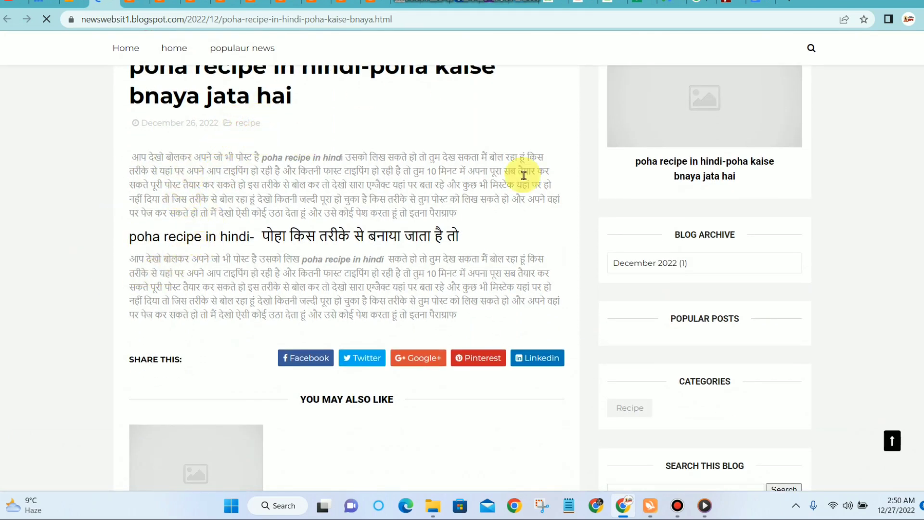
{"action": "scroll", "coordinate": [518, 212], "scroll_direction": "down", "scroll_amount": 3}
{"action": "scroll", "coordinate": [383, 235], "scroll_direction": "up", "scroll_amount": 4}
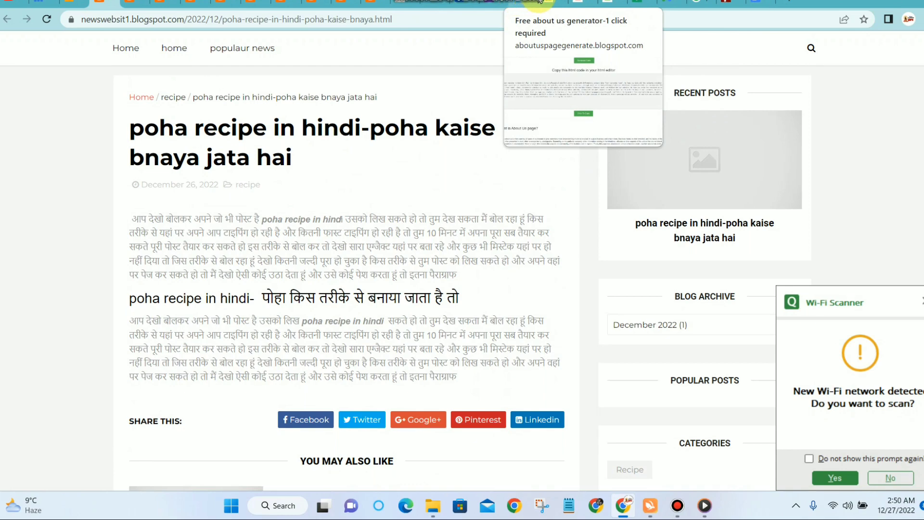
Step: Dismiss the Wi-Fi Scanner prompt and return to the open Google results for "poha recipe in hindi"
{"action": "left_click", "coordinate": [522, 2]}
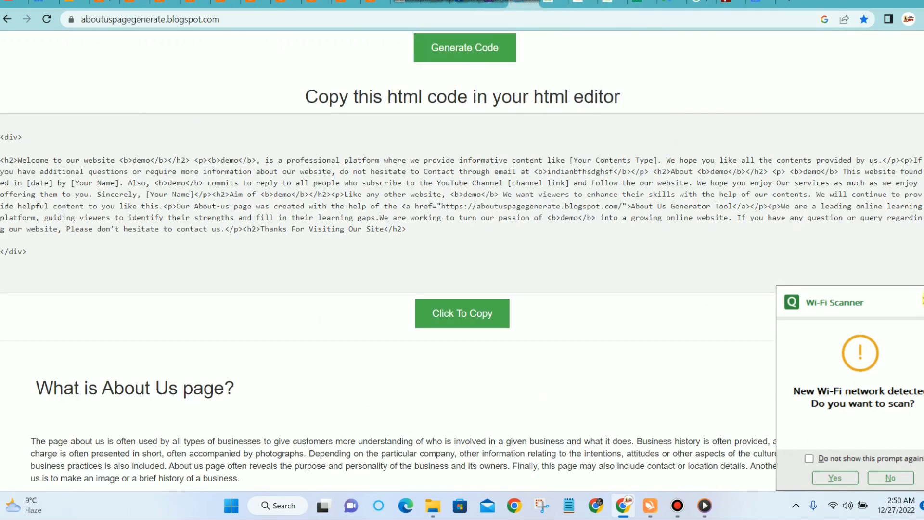
{"action": "left_click", "coordinate": [920, 295]}
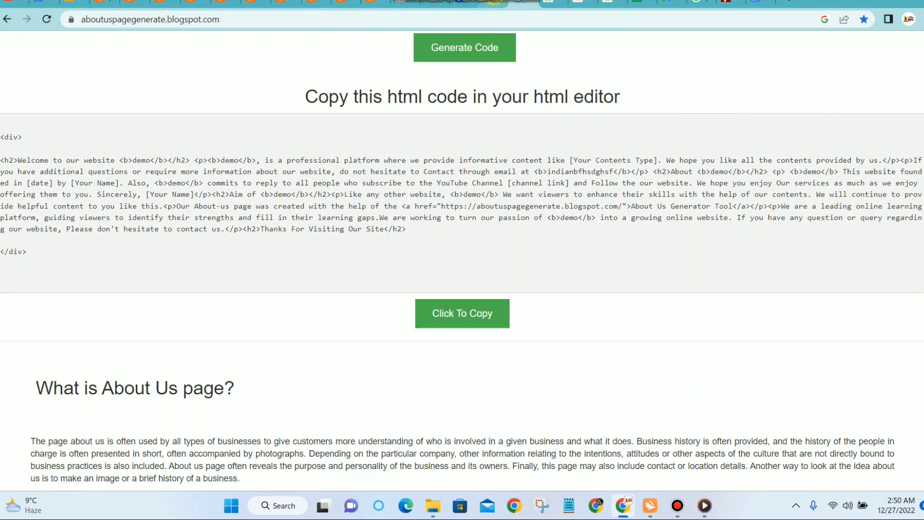
{"action": "left_click", "coordinate": [437, 2]}
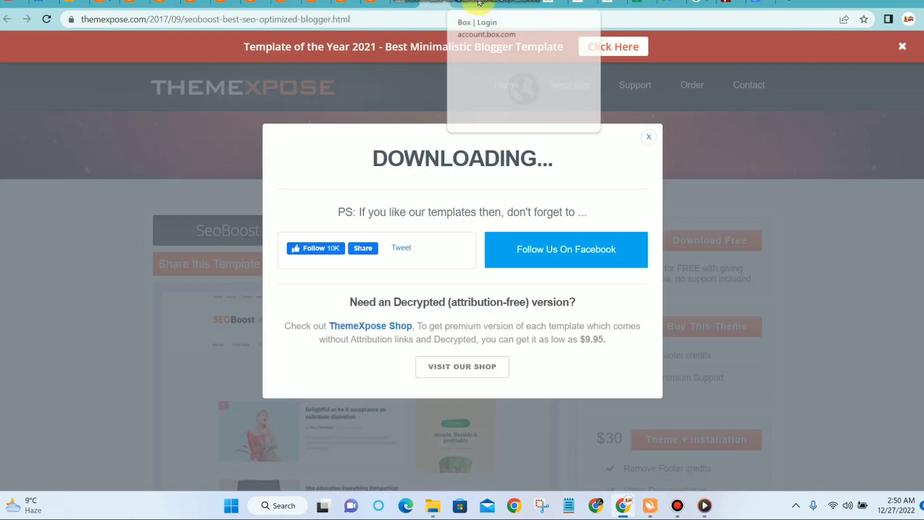
{"action": "left_click", "coordinate": [558, 3]}
{"action": "left_click", "coordinate": [585, 3]}
{"action": "left_click", "coordinate": [619, 3]}
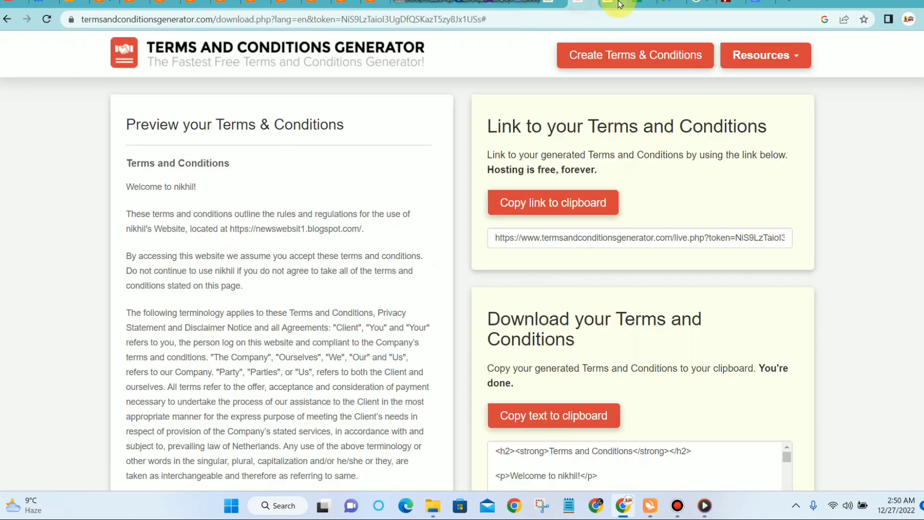
{"action": "left_click", "coordinate": [648, 3]}
{"action": "left_click", "coordinate": [687, 2]}
{"action": "left_click", "coordinate": [694, 2]}
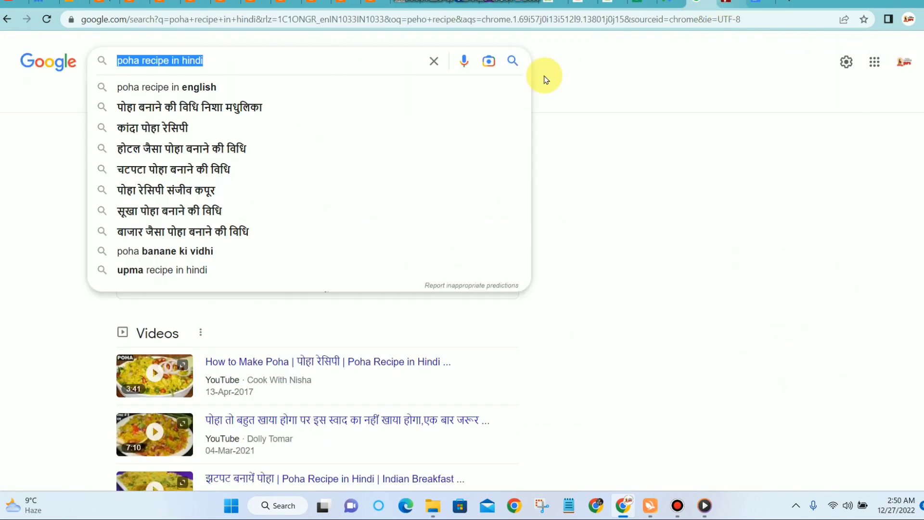
{"action": "left_click", "coordinate": [467, 290]}
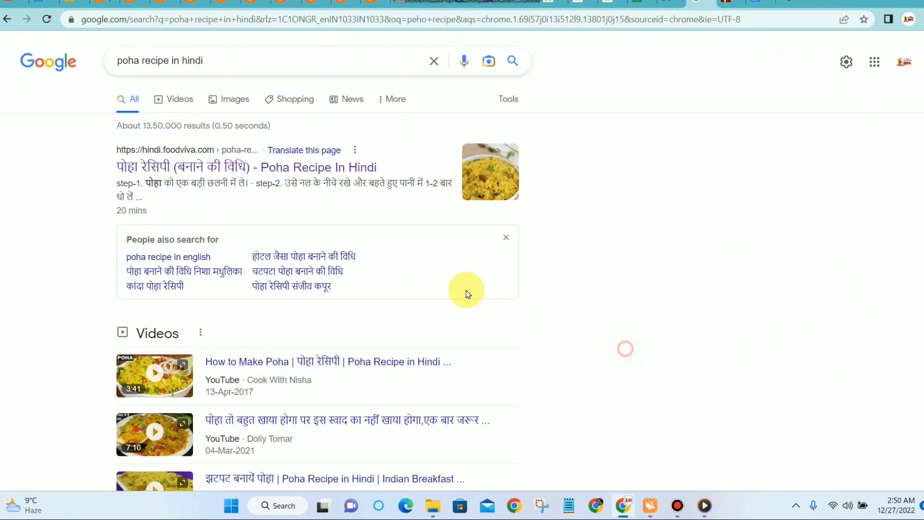
Step: Save the first search result's poha thumbnail to the Downloads folder as the JPEG image "download (24)"
{"action": "right_click", "coordinate": [501, 169]}
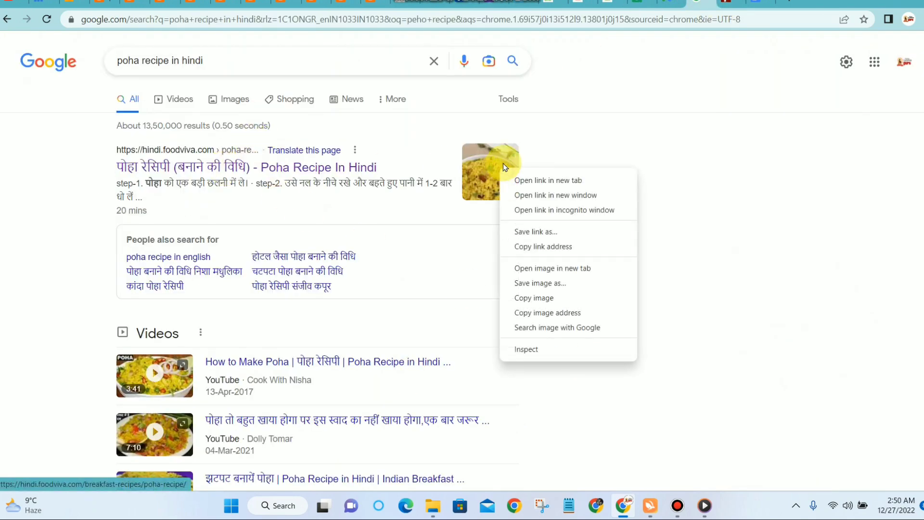
{"action": "left_click", "coordinate": [549, 284]}
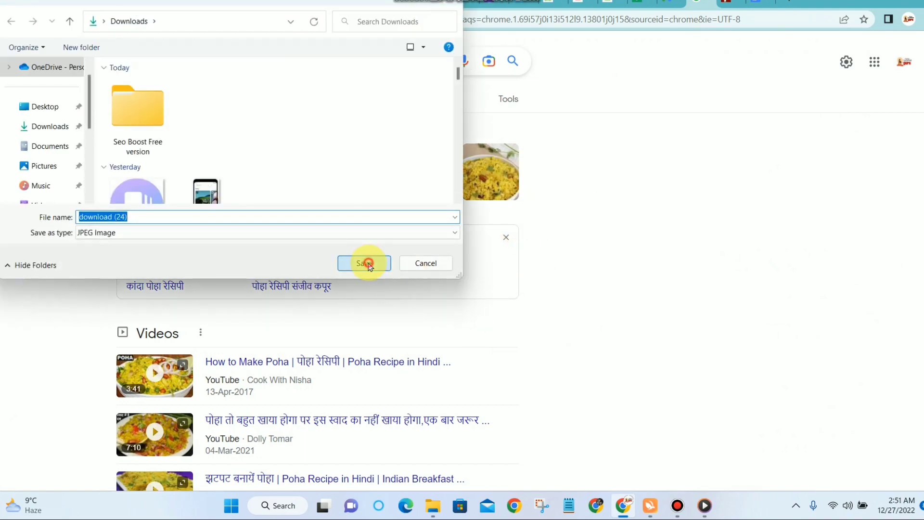
{"action": "left_click", "coordinate": [363, 262]}
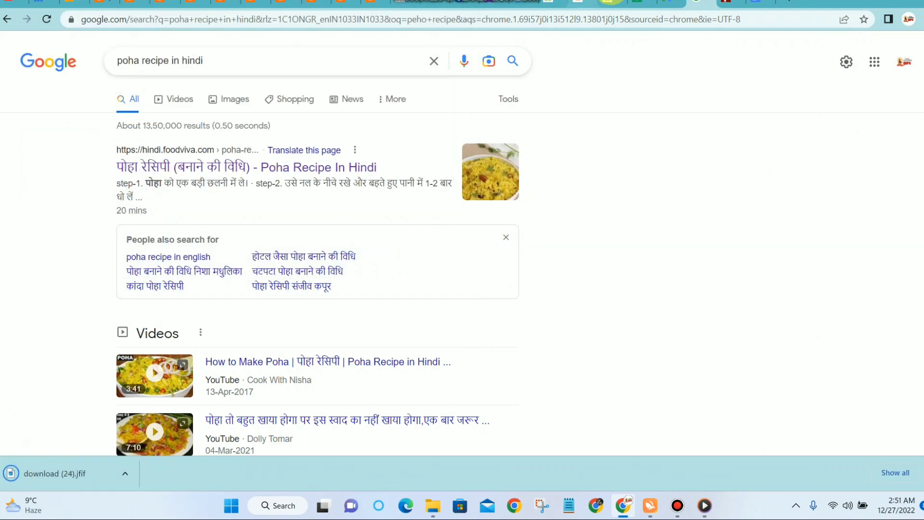
Step: Reopen the poha recipe post in Blogger and start an image upload from the computer on a new line after the first paragraph
{"action": "left_click", "coordinate": [72, 2]}
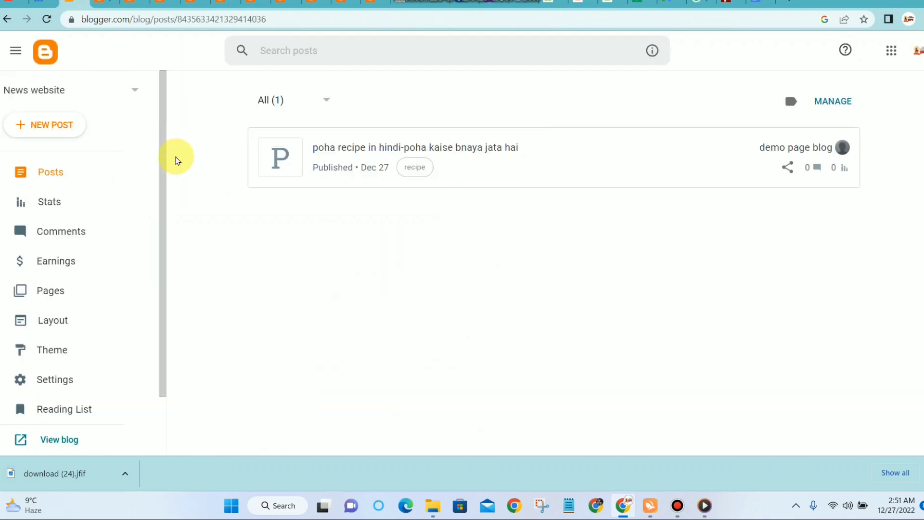
{"action": "left_click", "coordinate": [326, 147]}
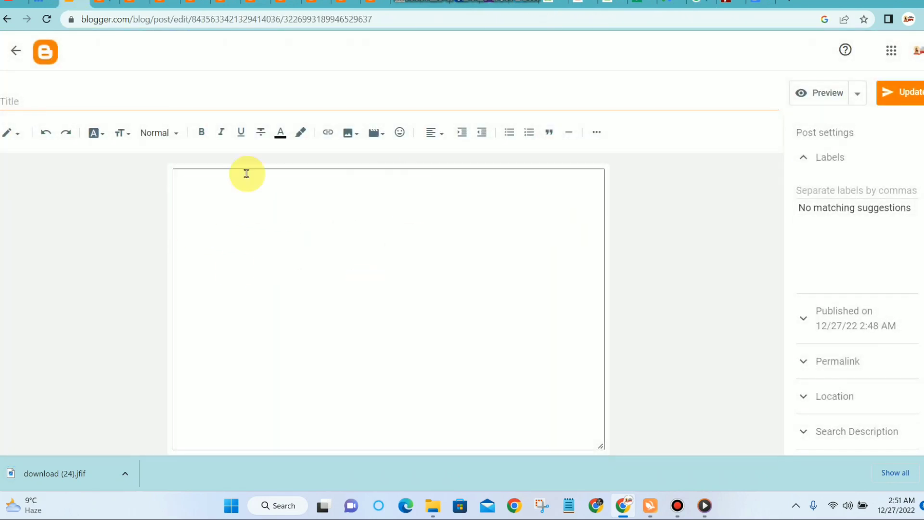
{"action": "left_click", "coordinate": [548, 233]}
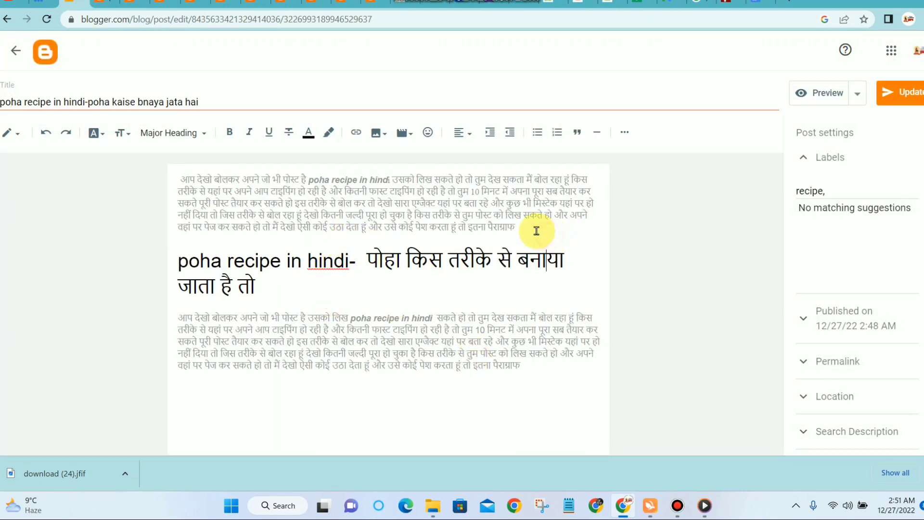
{"action": "left_click", "coordinate": [518, 230]}
{"action": "key", "text": "Return"}
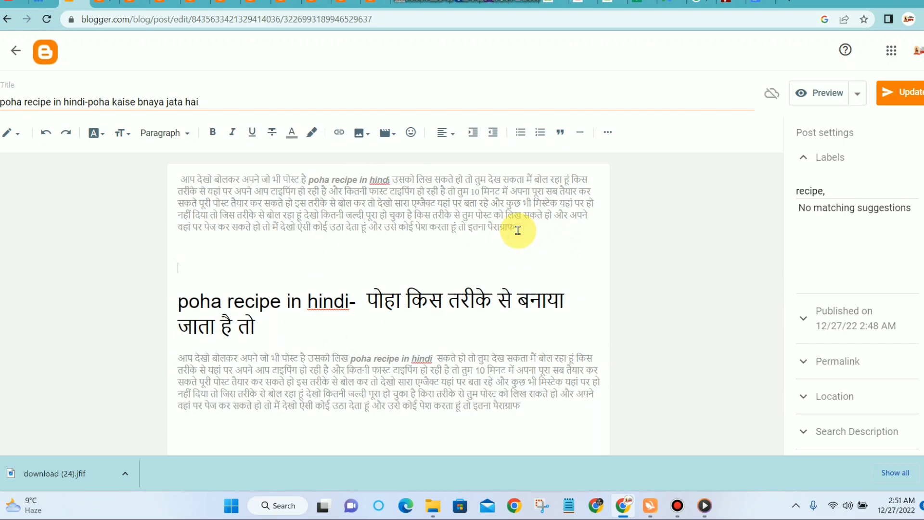
{"action": "left_click", "coordinate": [361, 137]}
{"action": "left_click", "coordinate": [434, 164]}
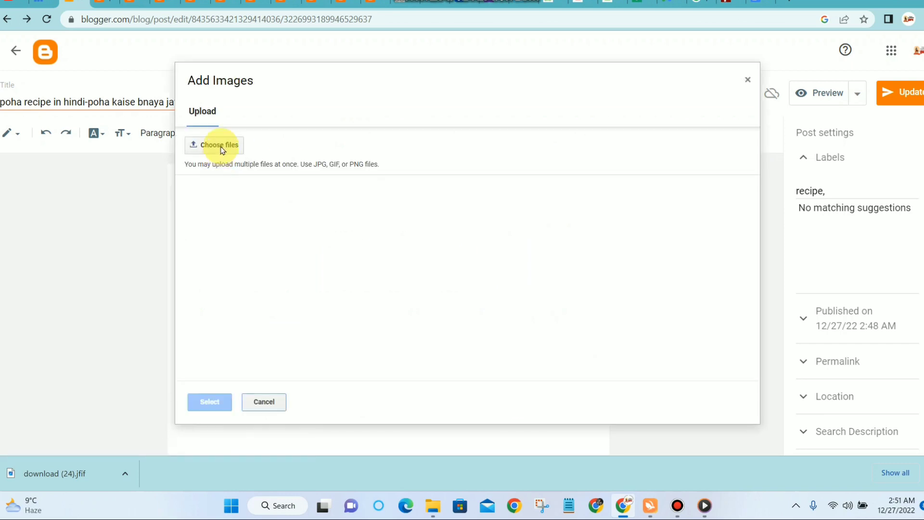
Step: Try twice to upload the saved poha image "download (24)" from the Downloads folder, clearing the upload entry each time
{"action": "left_click", "coordinate": [220, 146]}
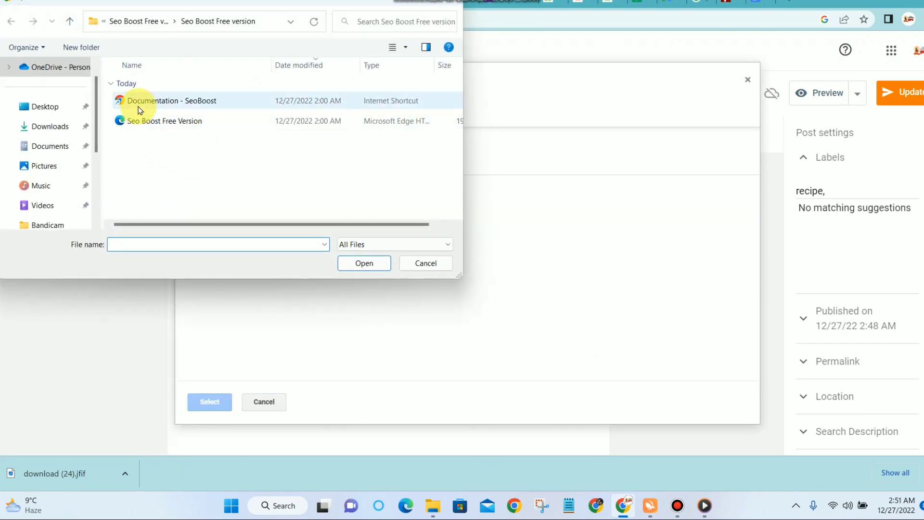
{"action": "left_click", "coordinate": [49, 126]}
{"action": "left_click", "coordinate": [149, 115]}
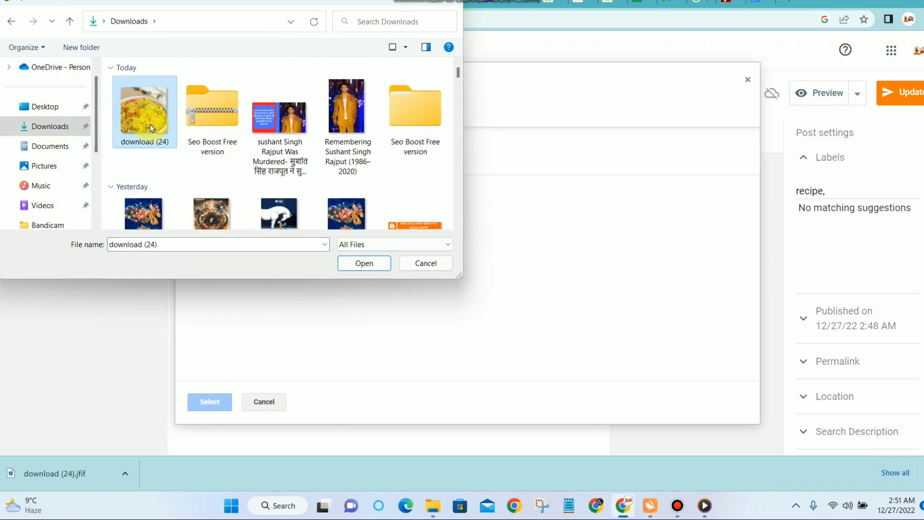
{"action": "left_click", "coordinate": [361, 263]}
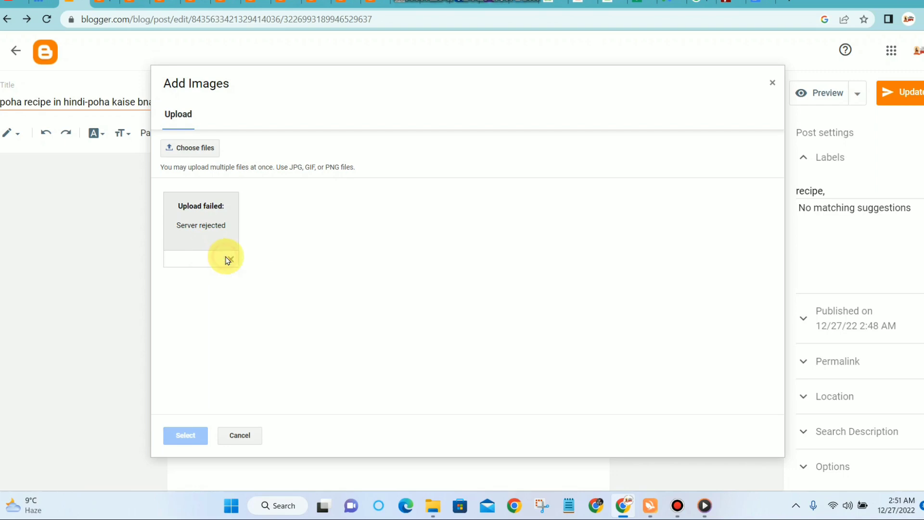
{"action": "left_click", "coordinate": [229, 260]}
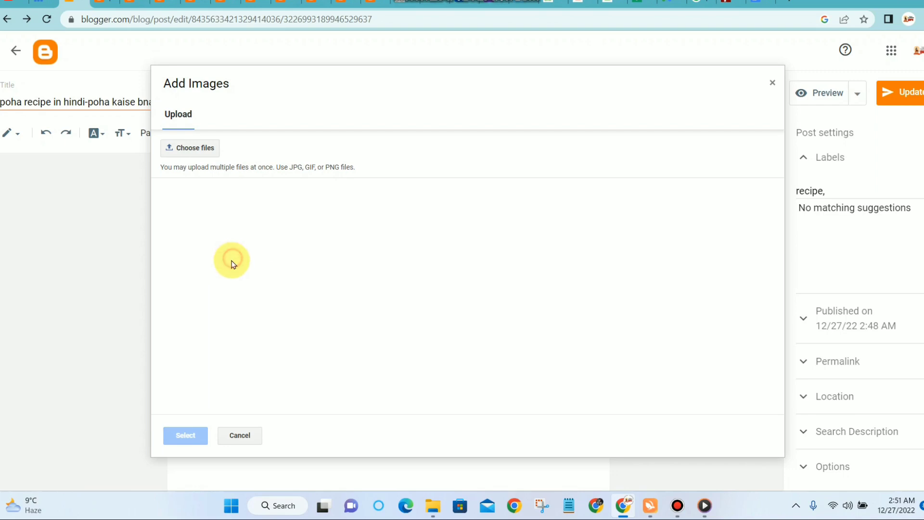
{"action": "left_click", "coordinate": [189, 148]}
{"action": "left_click", "coordinate": [144, 111]}
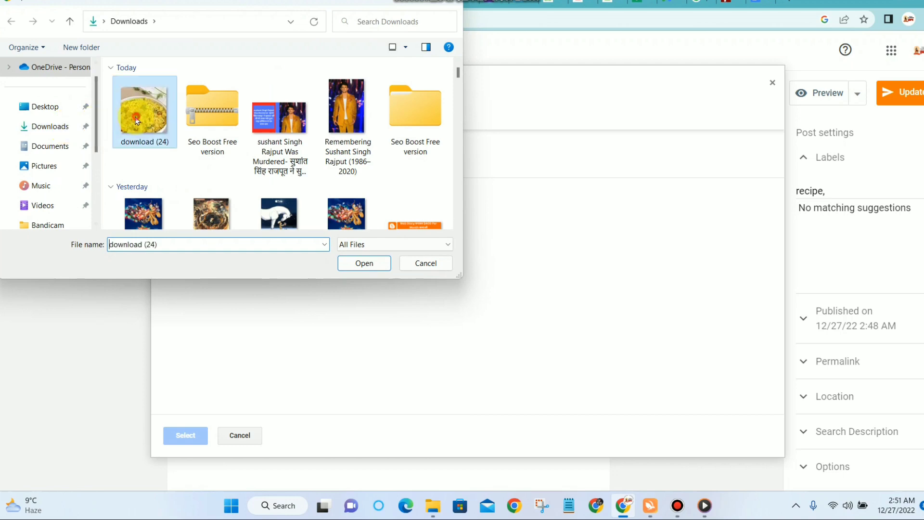
{"action": "left_click", "coordinate": [363, 263]}
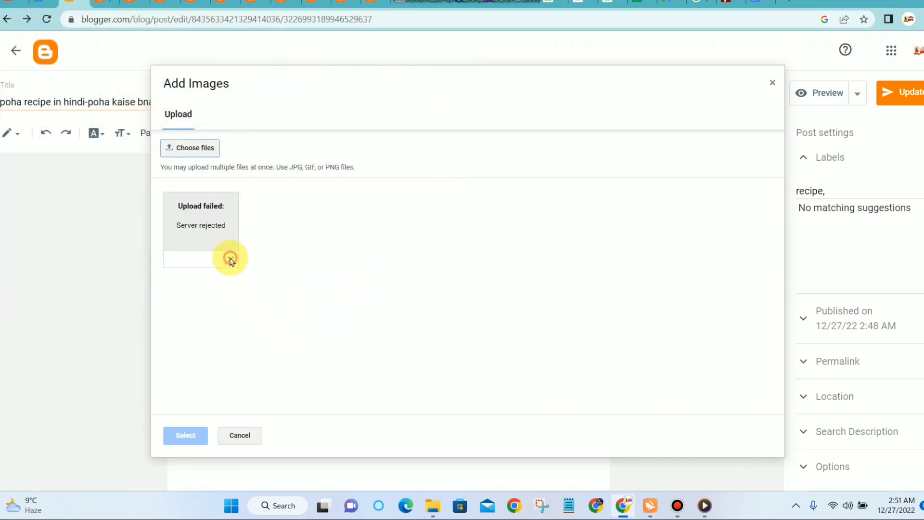
{"action": "left_click", "coordinate": [231, 259]}
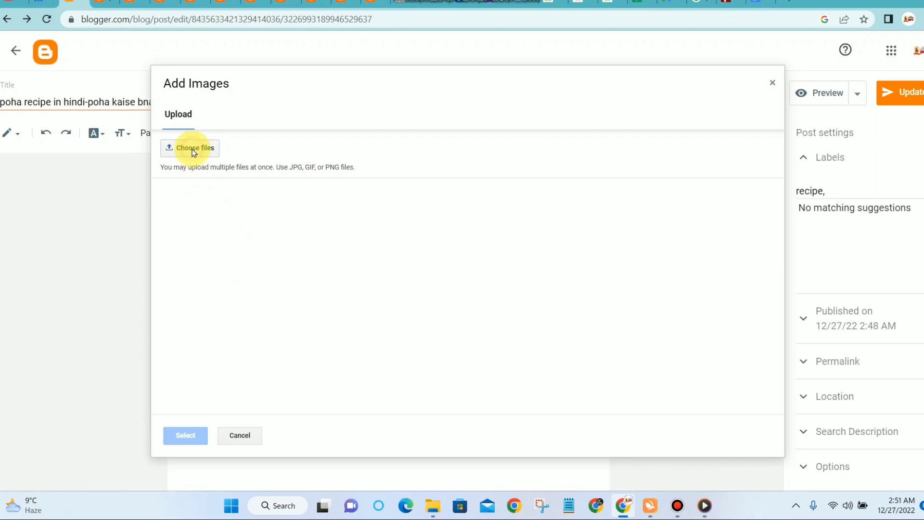
Step: Upload the first blue movie poster among yesterday's downloads and insert it between the post's first paragraph and the poha recipe heading
{"action": "left_click", "coordinate": [195, 150]}
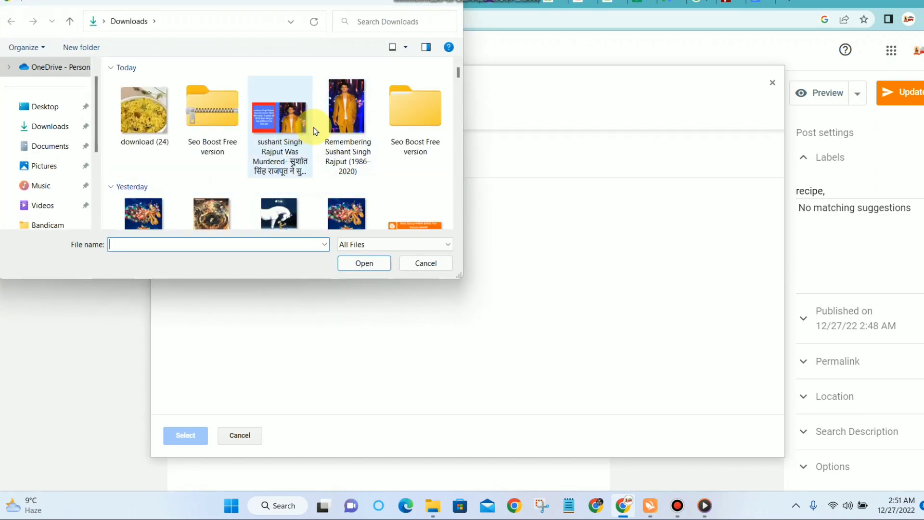
{"action": "scroll", "coordinate": [358, 114], "scroll_direction": "down", "scroll_amount": 2}
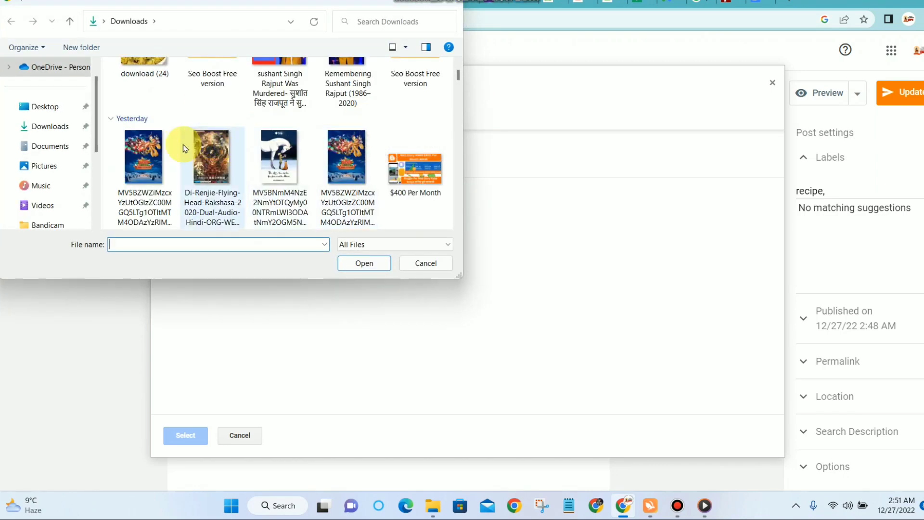
{"action": "left_click", "coordinate": [157, 155]}
{"action": "left_click", "coordinate": [369, 264]}
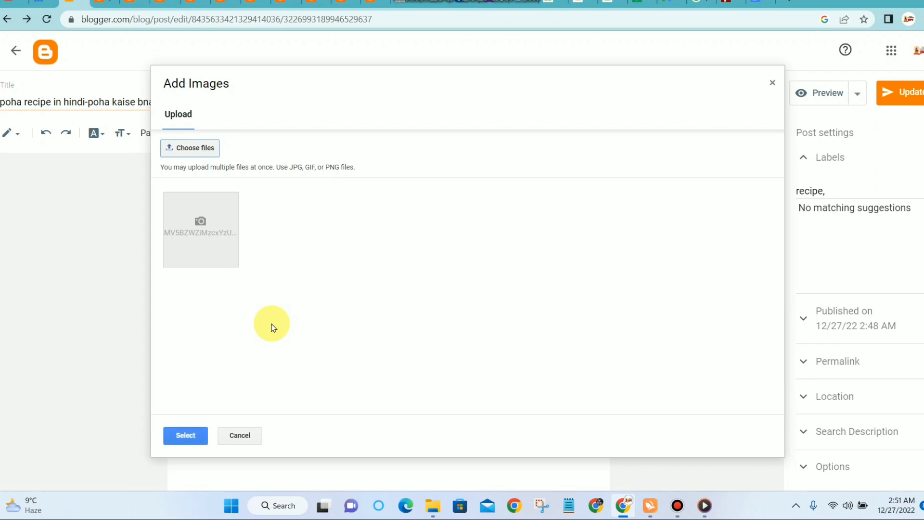
{"action": "left_click", "coordinate": [177, 245]}
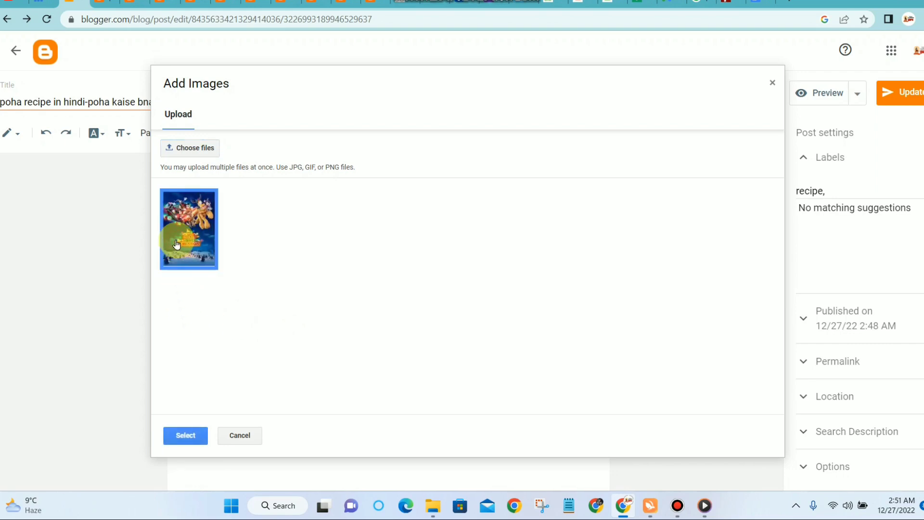
{"action": "left_click", "coordinate": [198, 435]}
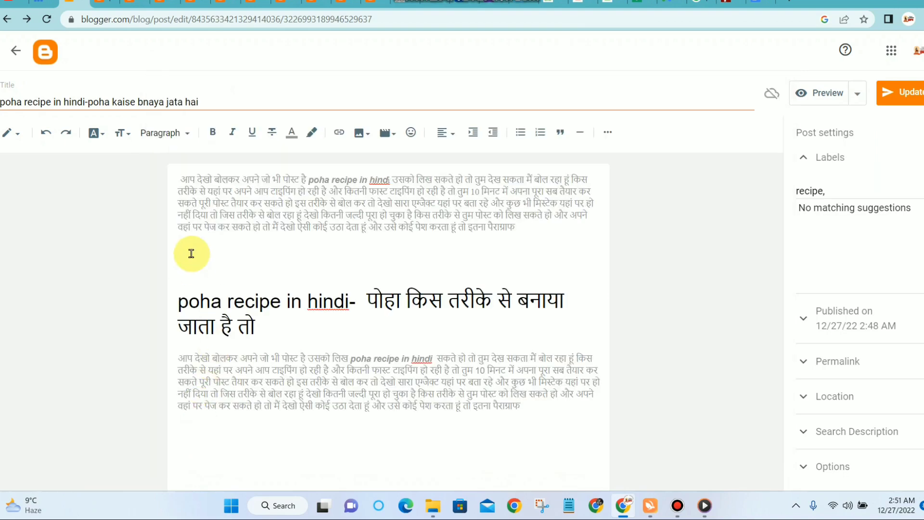
{"action": "scroll", "coordinate": [530, 275], "scroll_direction": "down", "scroll_amount": 3}
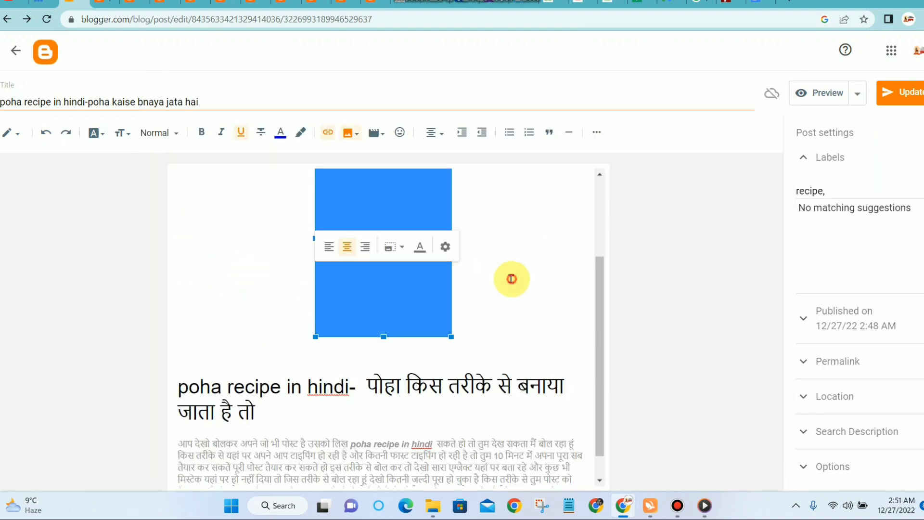
Step: Check the inserted image's placement in the poha recipe post, update the published post, and return to the posts list
{"action": "left_click", "coordinate": [511, 279]}
{"action": "scroll", "coordinate": [501, 280], "scroll_direction": "up", "scroll_amount": 3}
{"action": "scroll", "coordinate": [396, 368], "scroll_direction": "down", "scroll_amount": 3}
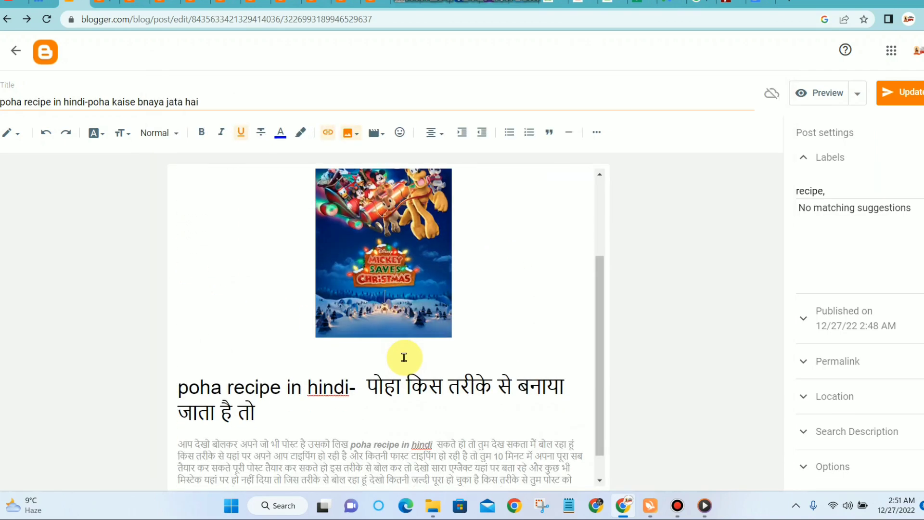
{"action": "scroll", "coordinate": [424, 314], "scroll_direction": "down", "scroll_amount": 1}
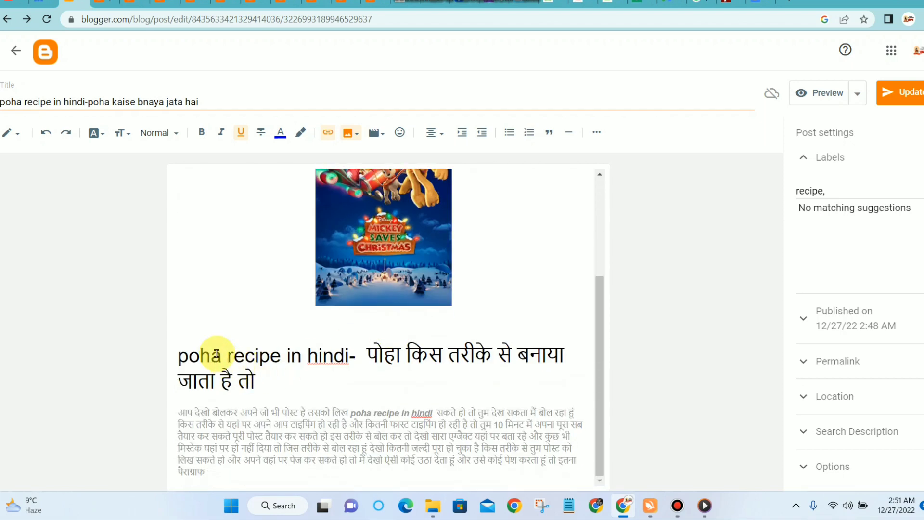
{"action": "scroll", "coordinate": [436, 289], "scroll_direction": "up", "scroll_amount": 3}
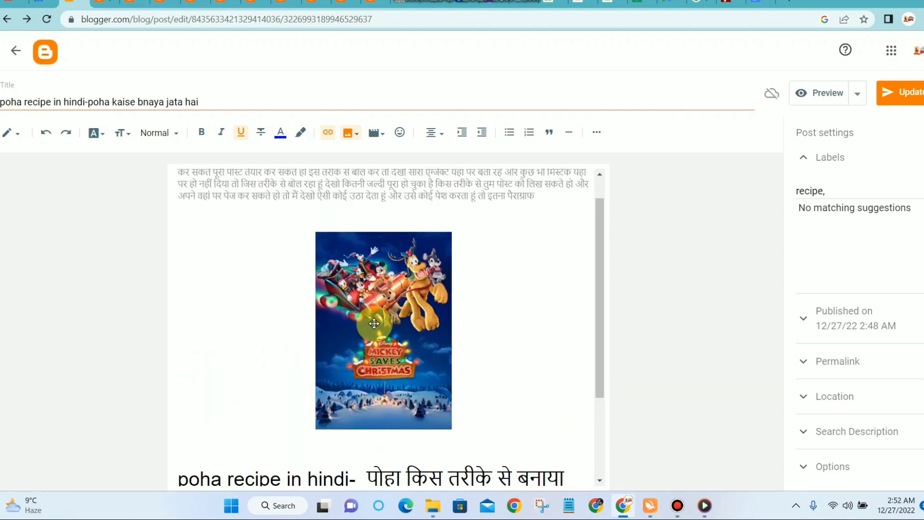
{"action": "scroll", "coordinate": [402, 294], "scroll_direction": "up", "scroll_amount": 1}
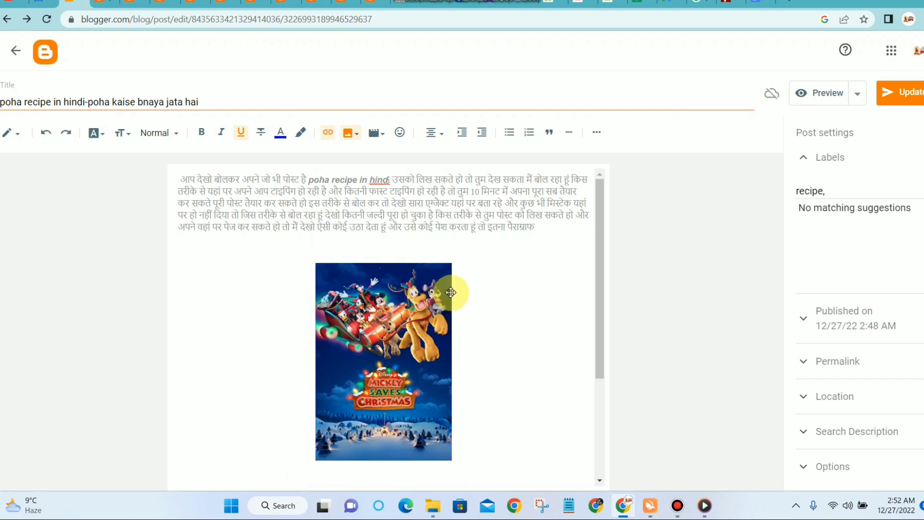
{"action": "left_click", "coordinate": [919, 86]}
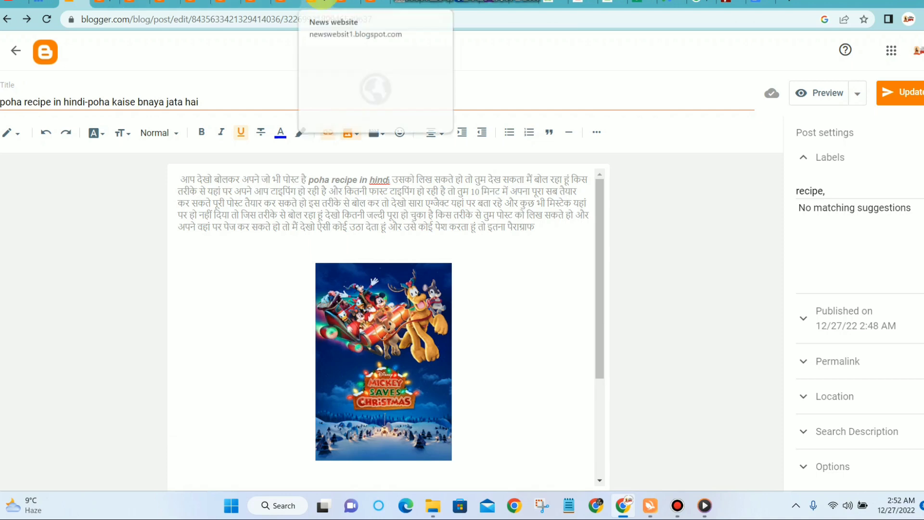
{"action": "left_click", "coordinate": [860, 95]}
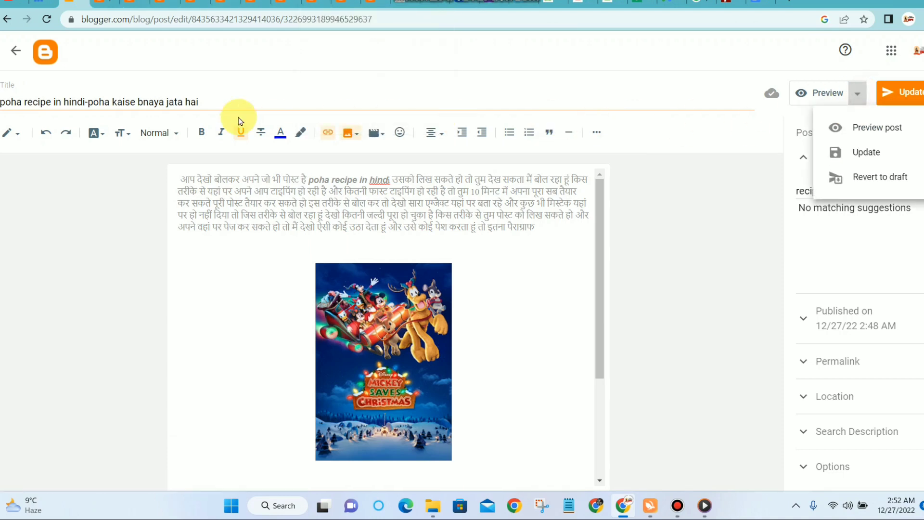
{"action": "left_click", "coordinate": [10, 54]}
Step: View the published poha recipe post on the blog and examine its title, paragraphs, inserted image and heading
{"action": "mouse_move", "coordinate": [752, 162]}
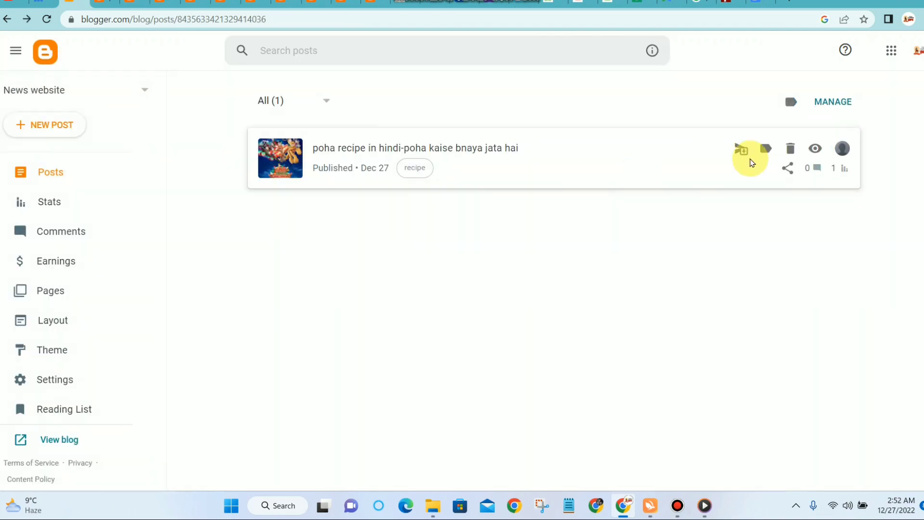
{"action": "left_click", "coordinate": [814, 146]}
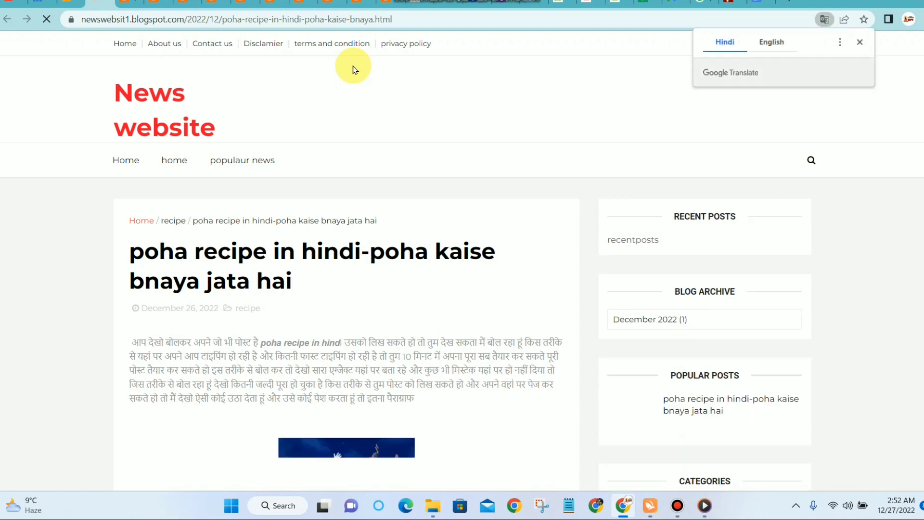
{"action": "scroll", "coordinate": [406, 173], "scroll_direction": "down", "scroll_amount": 12}
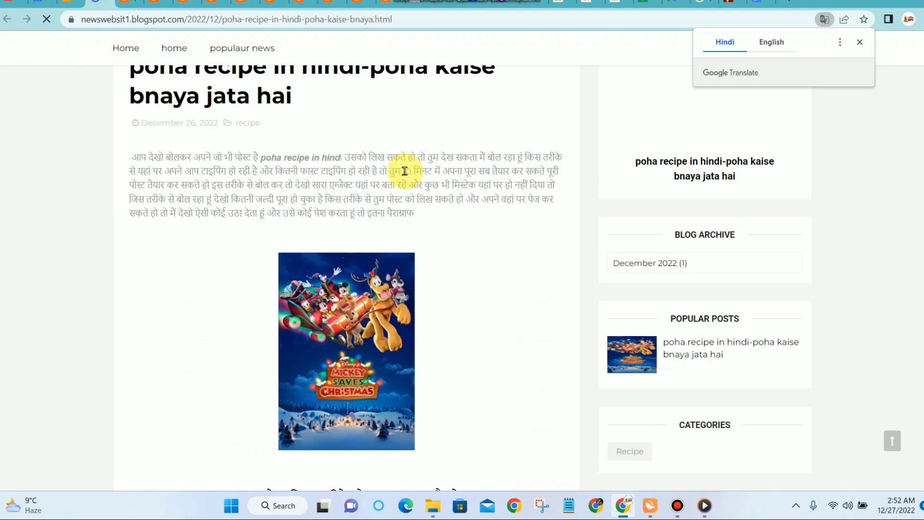
{"action": "scroll", "coordinate": [331, 258], "scroll_direction": "up", "scroll_amount": 6}
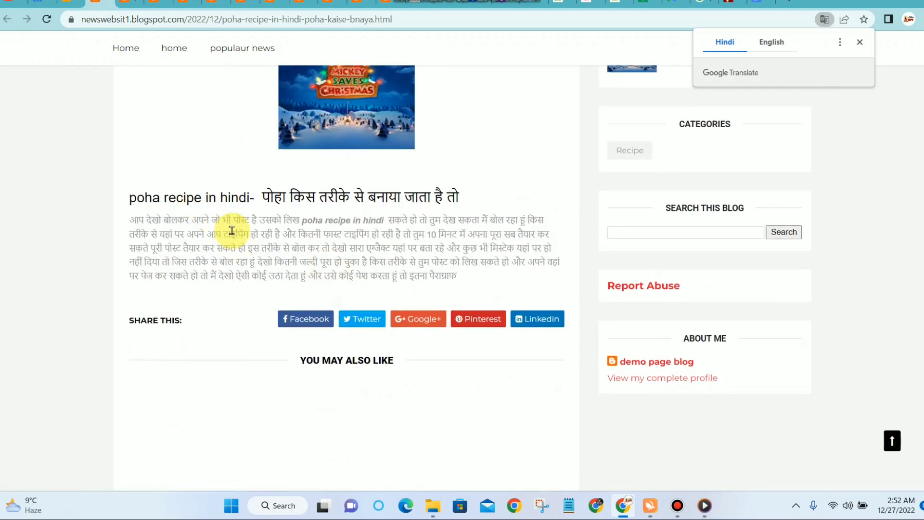
{"action": "scroll", "coordinate": [250, 241], "scroll_direction": "down", "scroll_amount": 2}
{"action": "scroll", "coordinate": [250, 241], "scroll_direction": "down", "scroll_amount": 1}
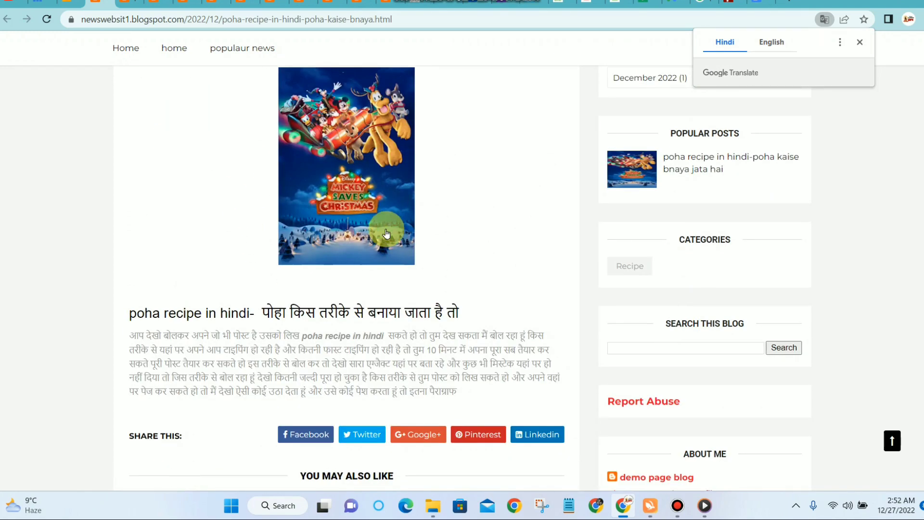
{"action": "scroll", "coordinate": [387, 235], "scroll_direction": "up", "scroll_amount": 8}
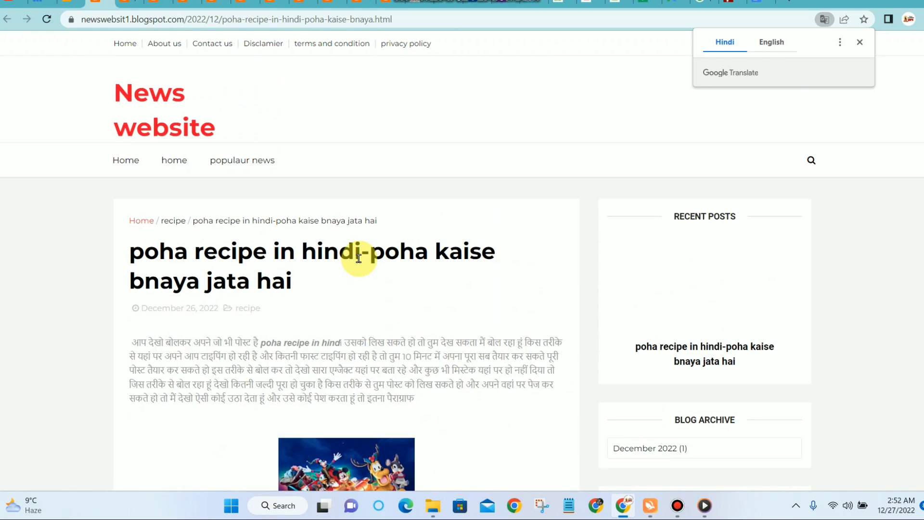
{"action": "left_click", "coordinate": [679, 507]}
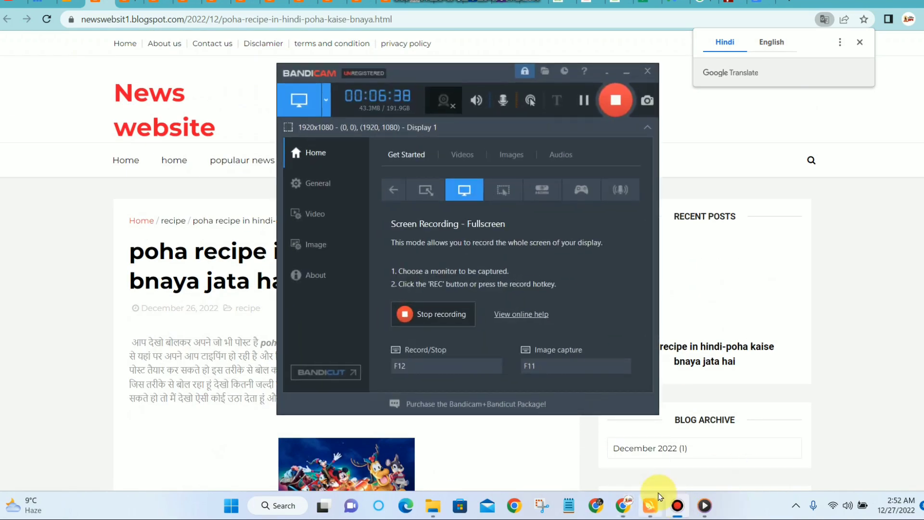
{"action": "left_click", "coordinate": [860, 42]}
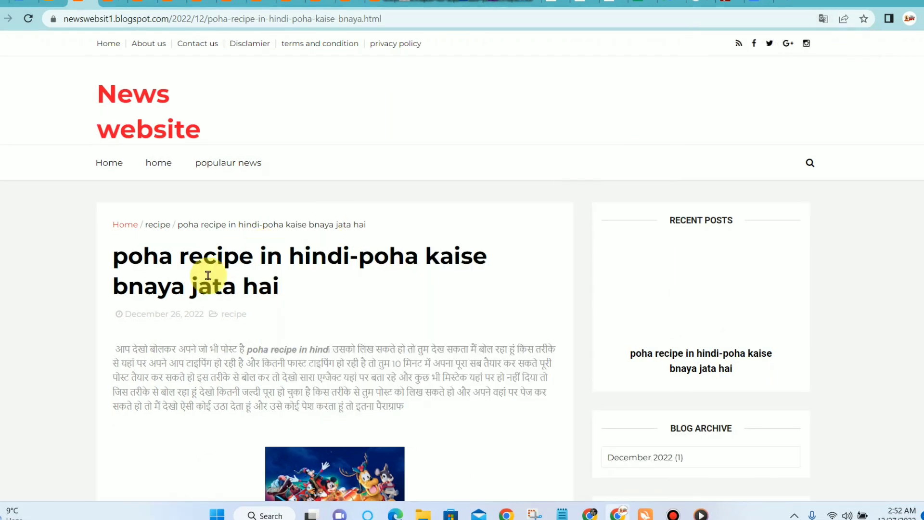
{"action": "scroll", "coordinate": [295, 231], "scroll_direction": "down", "scroll_amount": 10}
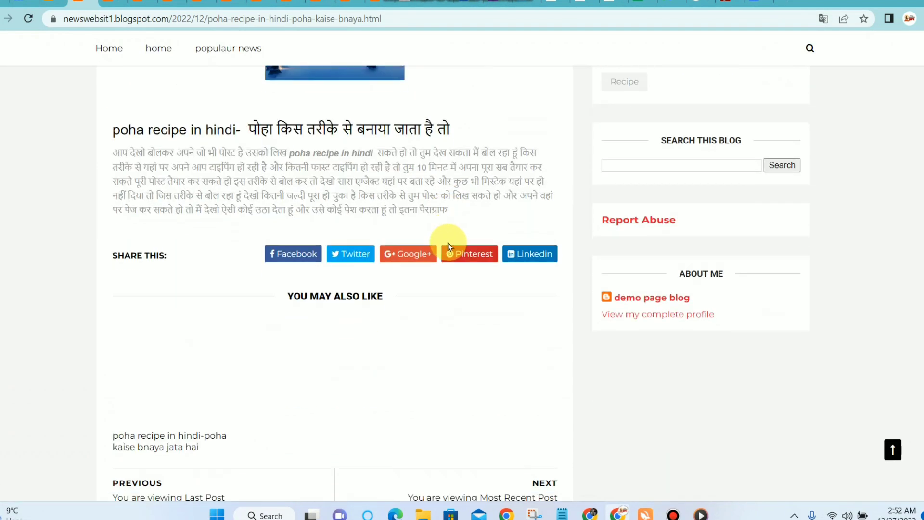
{"action": "scroll", "coordinate": [613, 144], "scroll_direction": "up", "scroll_amount": 4}
{"action": "scroll", "coordinate": [519, 151], "scroll_direction": "up", "scroll_amount": 4}
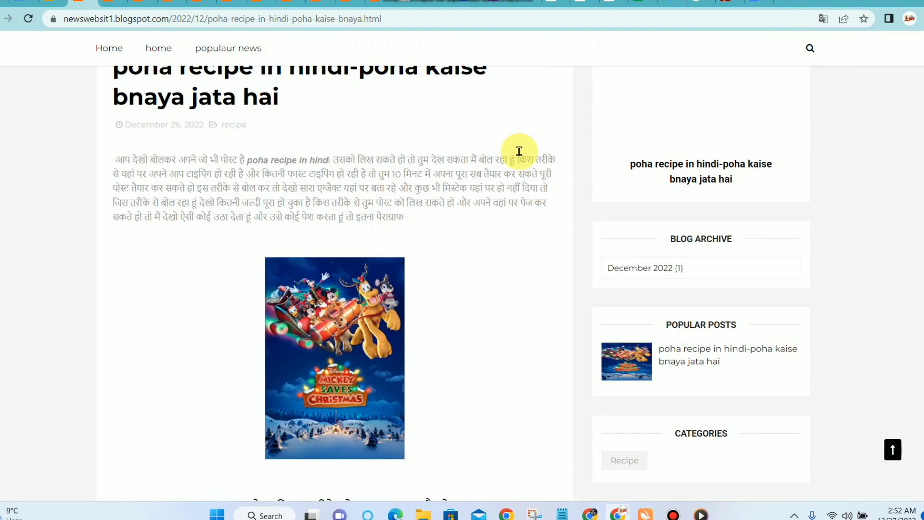
Step: Search Google for "search console" in a new browser tab, open the Google Search Console page and start the tool
{"action": "left_click", "coordinate": [54, 1]}
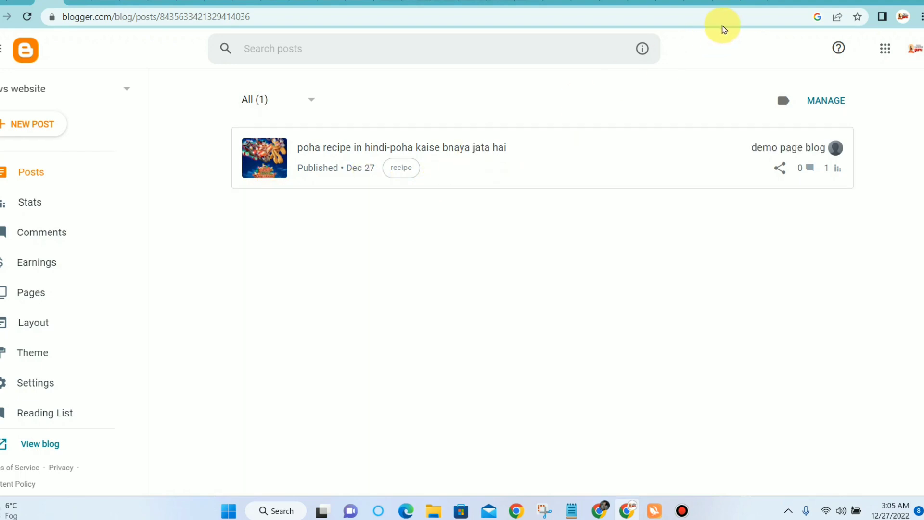
{"action": "left_click", "coordinate": [784, 2]}
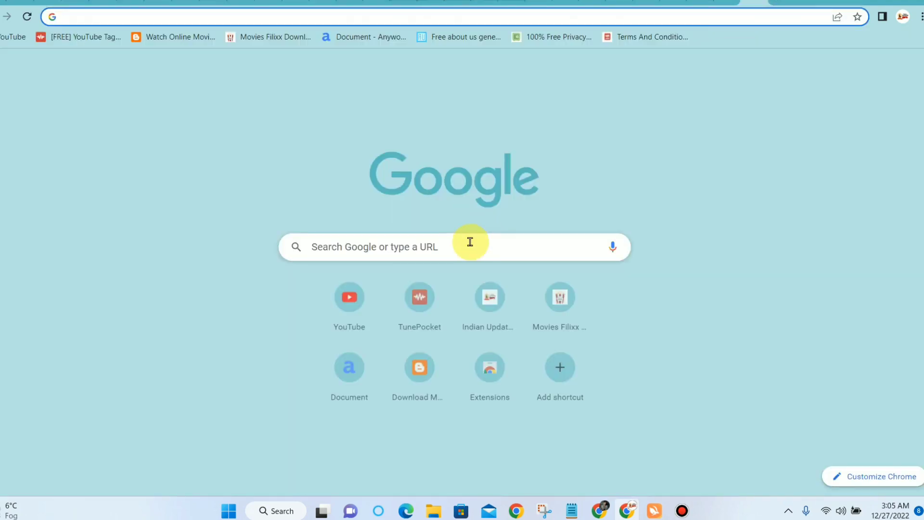
{"action": "left_click", "coordinate": [470, 242]}
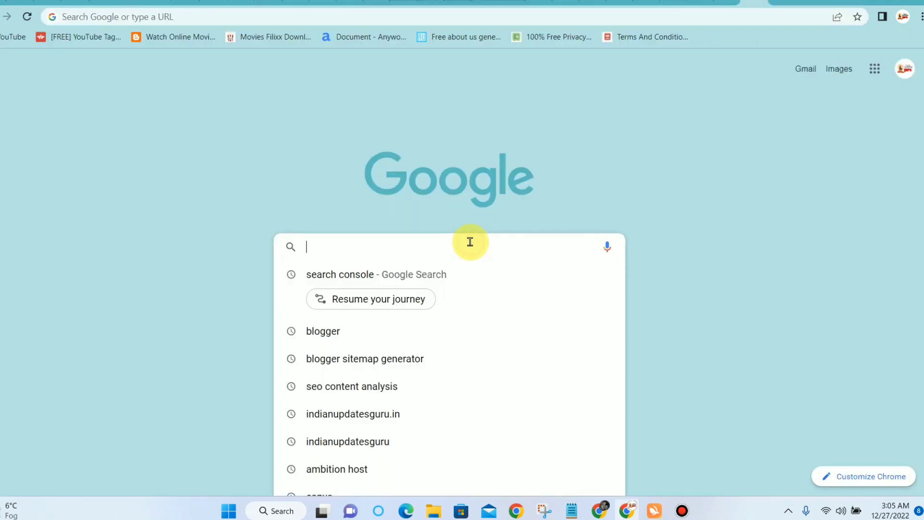
{"action": "left_click", "coordinate": [369, 280]}
{"action": "left_click", "coordinate": [181, 170]}
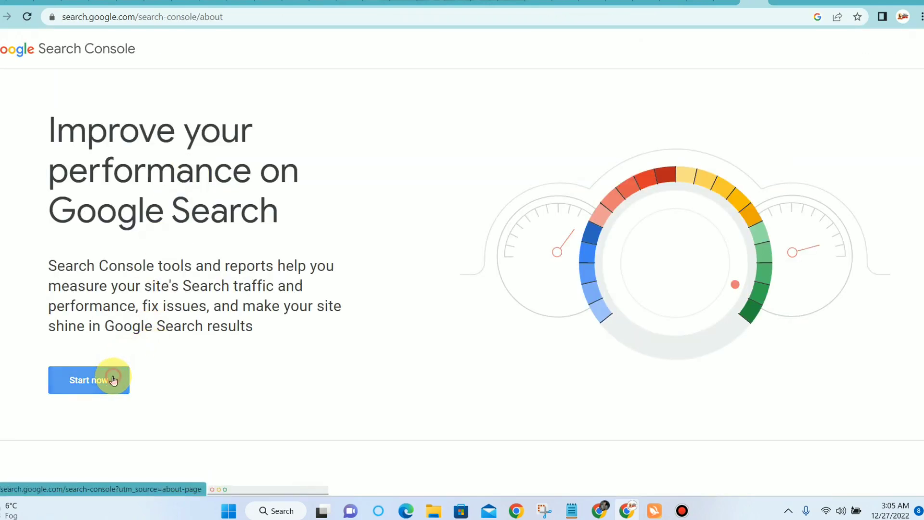
{"action": "left_click", "coordinate": [115, 378]}
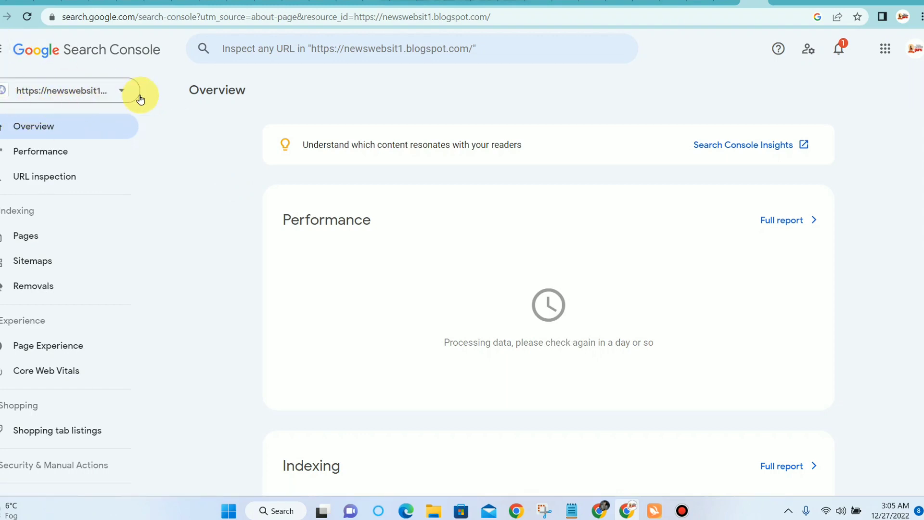
Step: Begin adding a new property in Search Console and copy the blog's home page address, newswebsit1.blogspot.com, from its open browser tab
{"action": "left_click", "coordinate": [77, 91]}
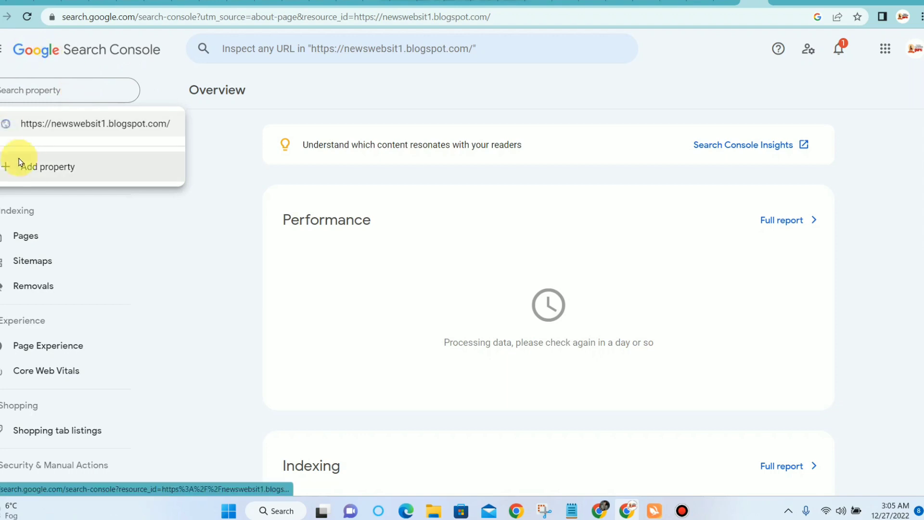
{"action": "left_click", "coordinate": [37, 165]}
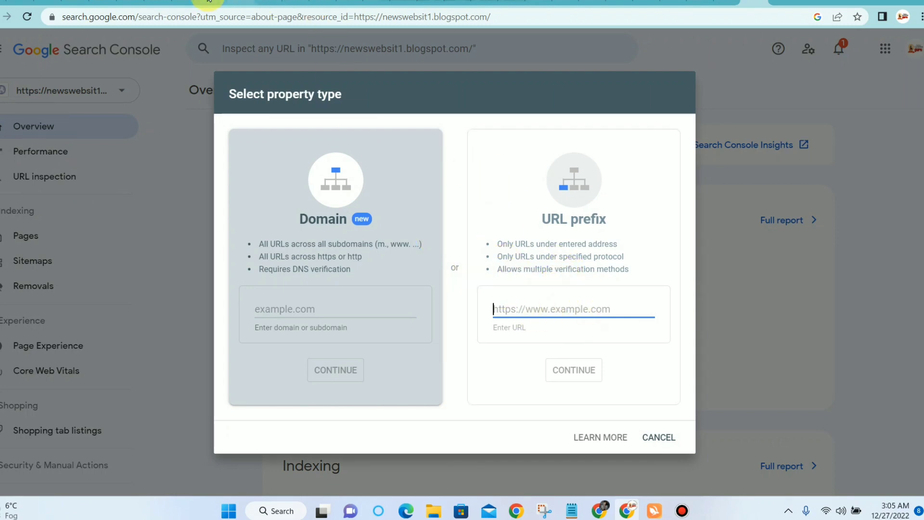
{"action": "left_click", "coordinate": [191, 1]}
{"action": "left_click", "coordinate": [242, 17]}
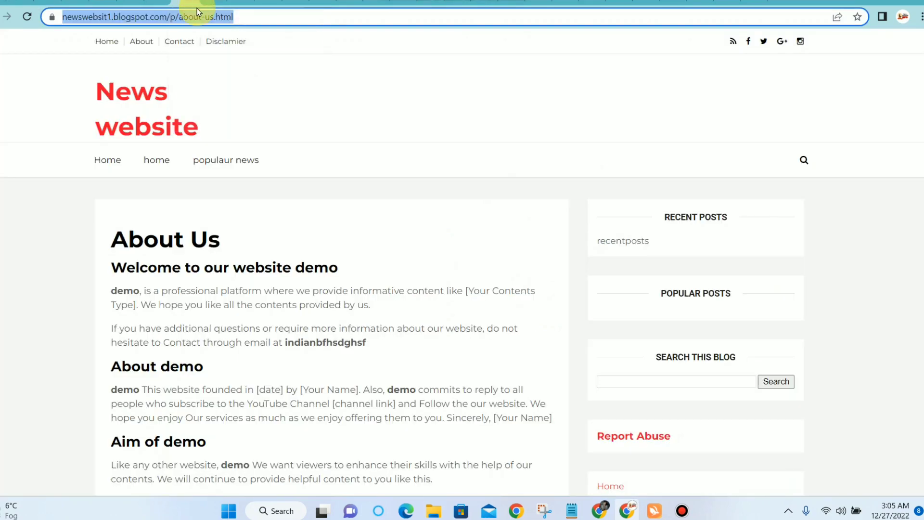
{"action": "right_click", "coordinate": [265, 17]}
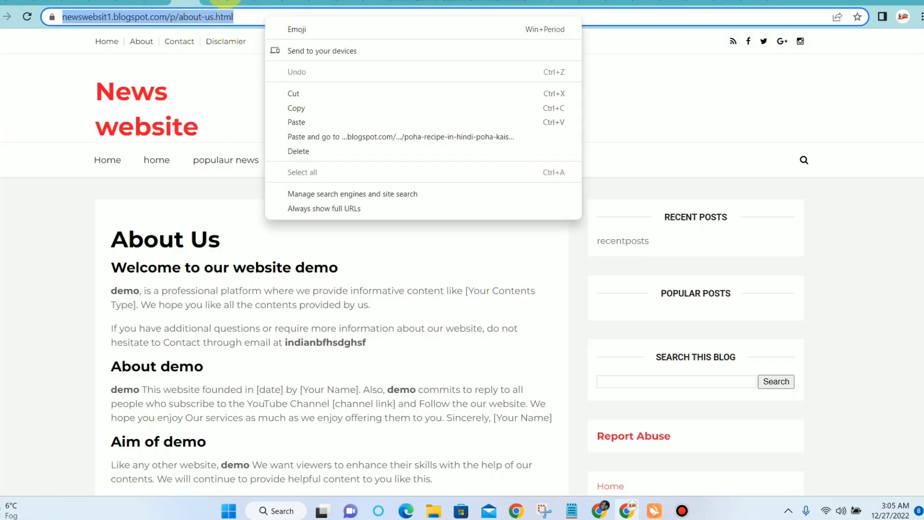
{"action": "left_click", "coordinate": [244, 1]}
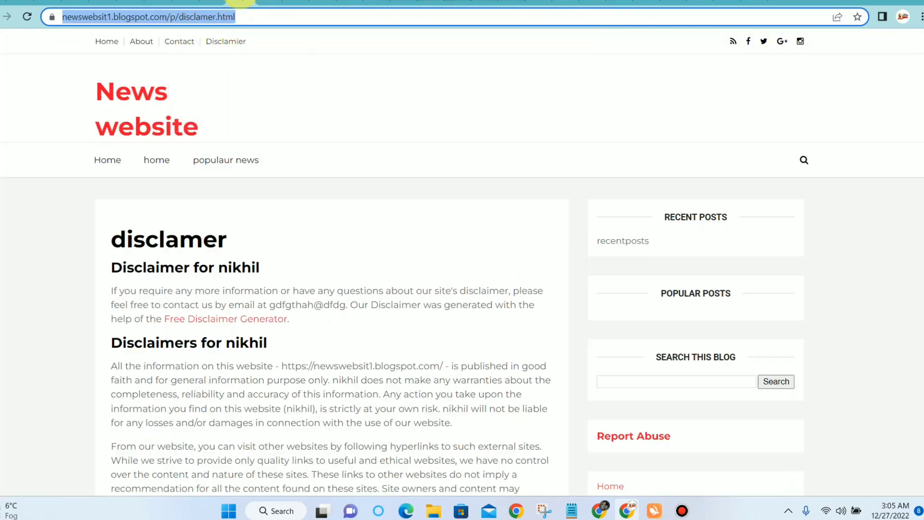
{"action": "left_click", "coordinate": [268, 1]}
{"action": "left_click", "coordinate": [302, 1]}
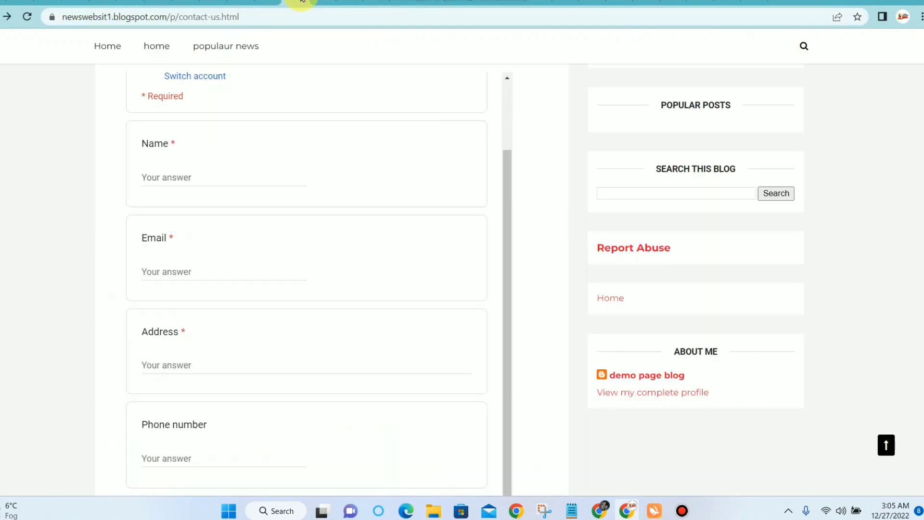
{"action": "left_click", "coordinate": [324, 1]}
{"action": "right_click", "coordinate": [285, 16]}
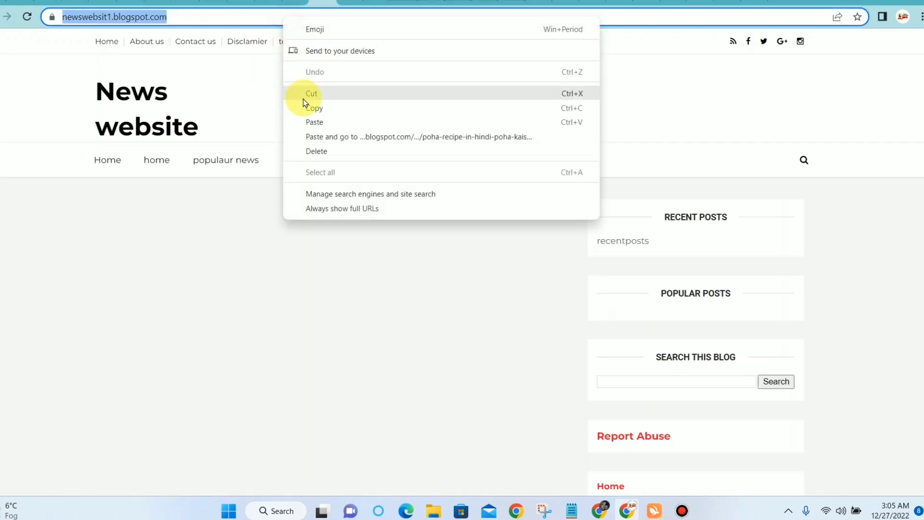
{"action": "left_click", "coordinate": [316, 106]}
{"action": "left_click", "coordinate": [749, 2]}
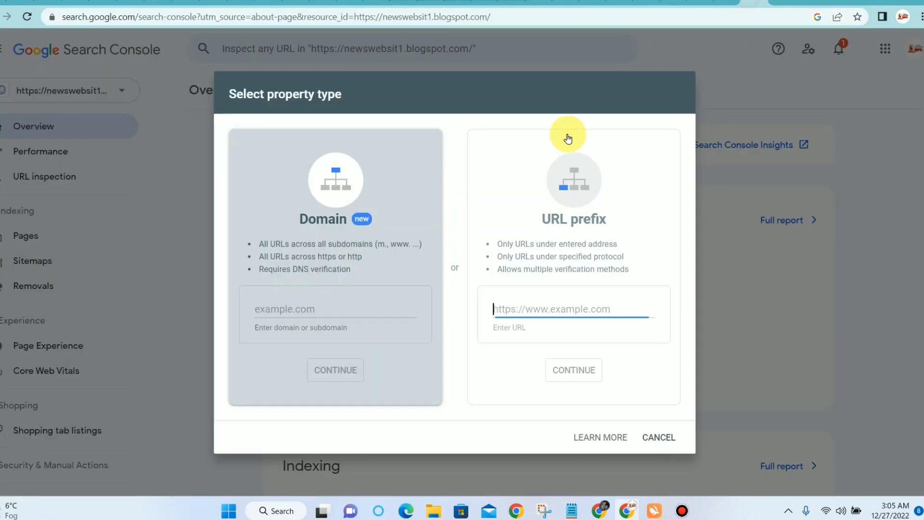
{"action": "key", "text": "ctrl+v"}
{"action": "left_click", "coordinate": [550, 368]}
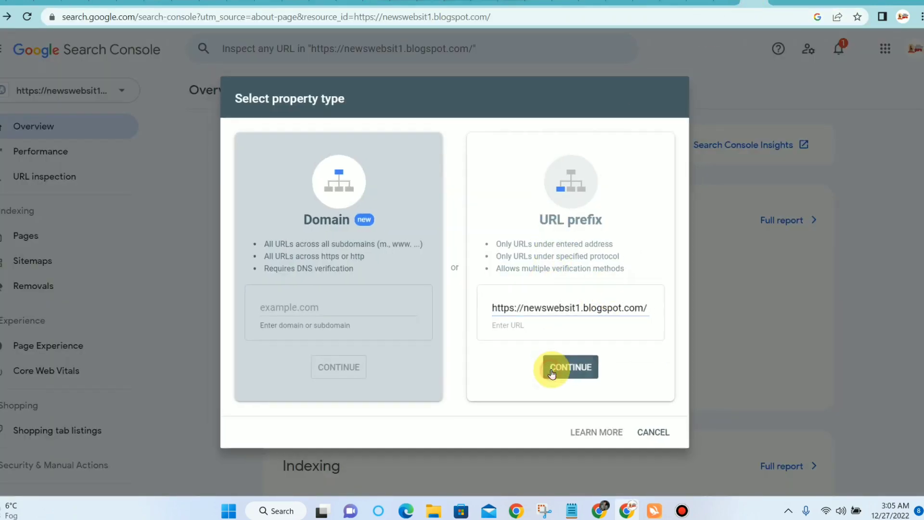
{"action": "left_click", "coordinate": [607, 335]}
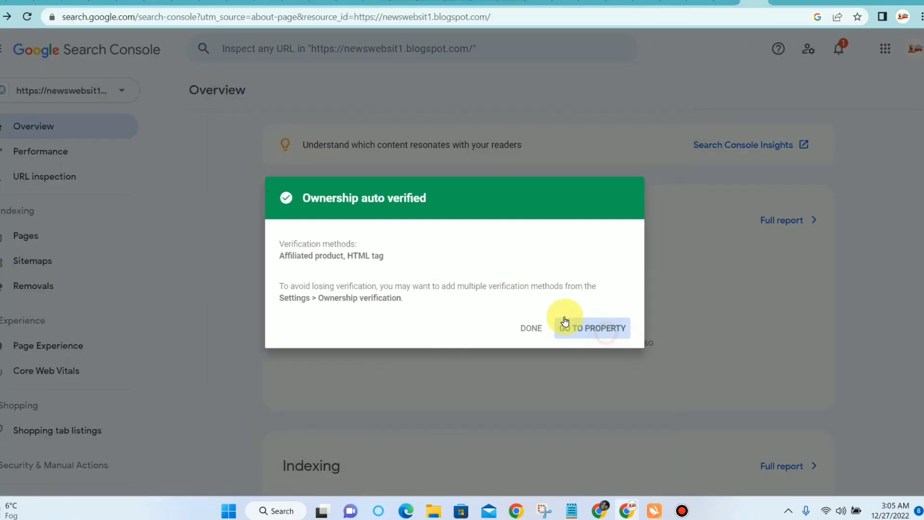
Step: Open the property's ownership verification settings and review the used and additional verification methods
{"action": "scroll", "coordinate": [72, 274], "scroll_direction": "down", "scroll_amount": 3}
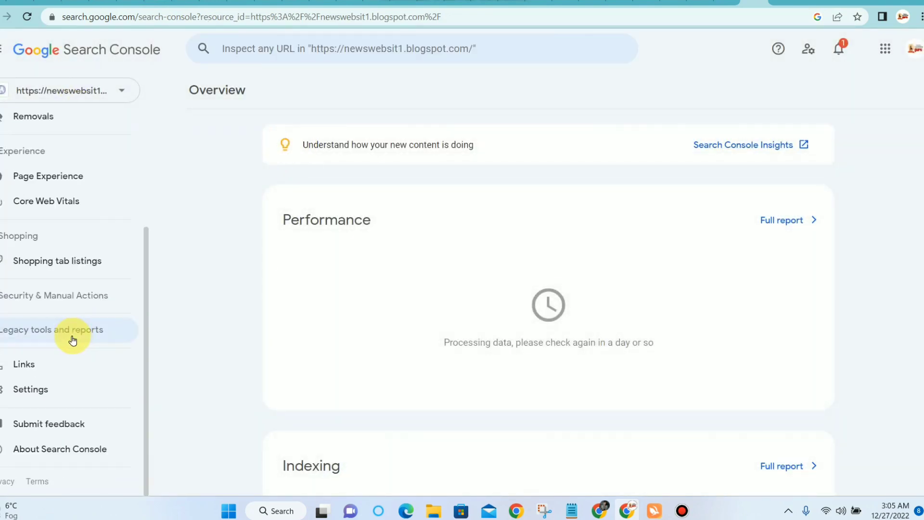
{"action": "left_click", "coordinate": [59, 391]}
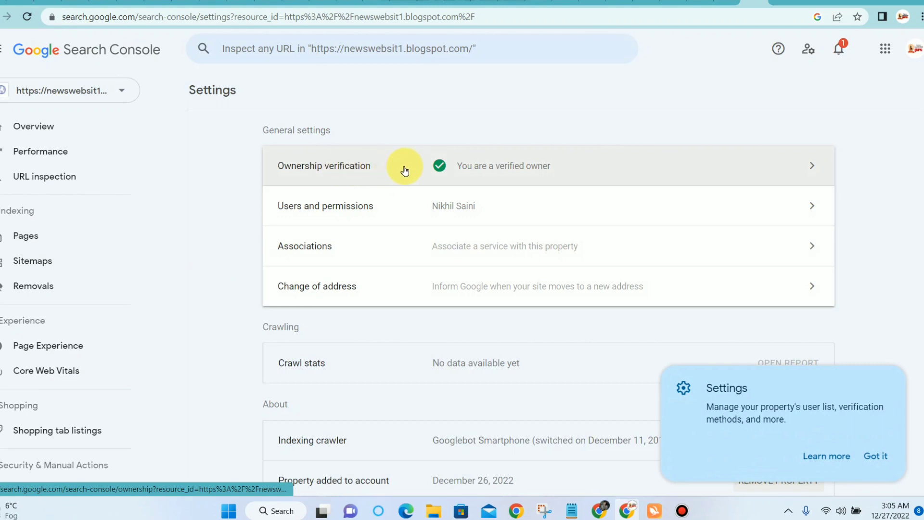
{"action": "left_click", "coordinate": [442, 166]}
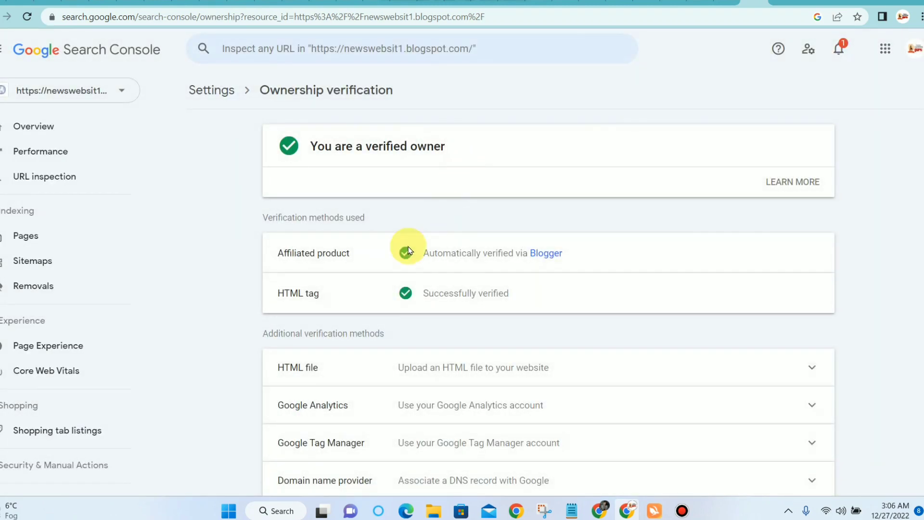
{"action": "scroll", "coordinate": [337, 299], "scroll_direction": "down", "scroll_amount": 2}
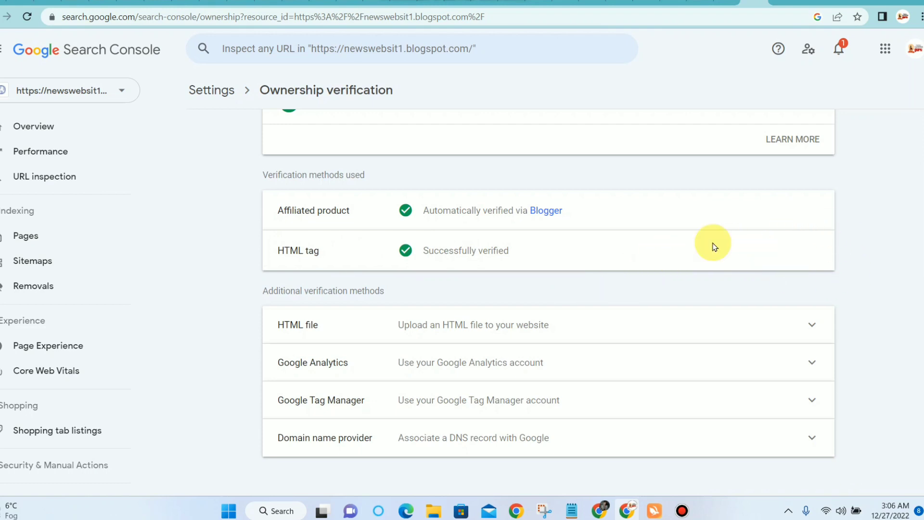
Step: Open the blog theme's HTML code in Blogger and highlight the google-site-verification meta tag below the opening head tag
{"action": "left_click", "coordinate": [44, 1]}
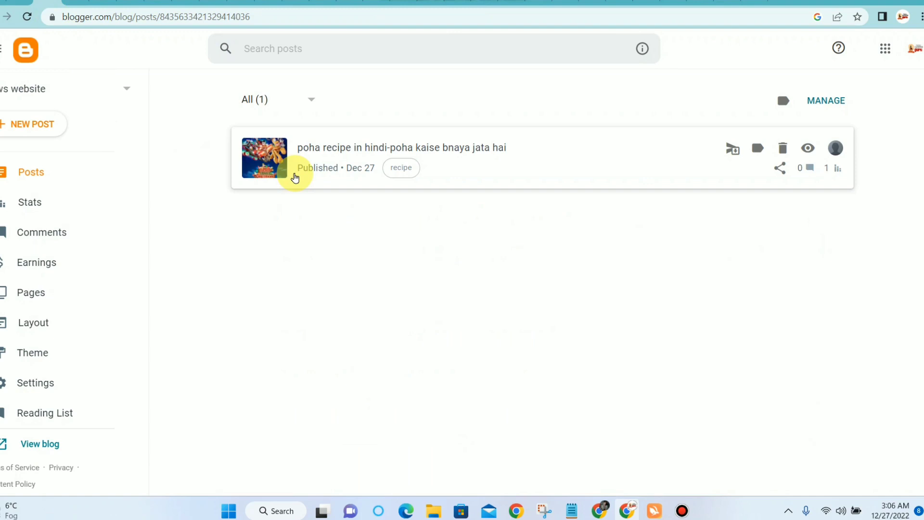
{"action": "left_click", "coordinate": [43, 356]}
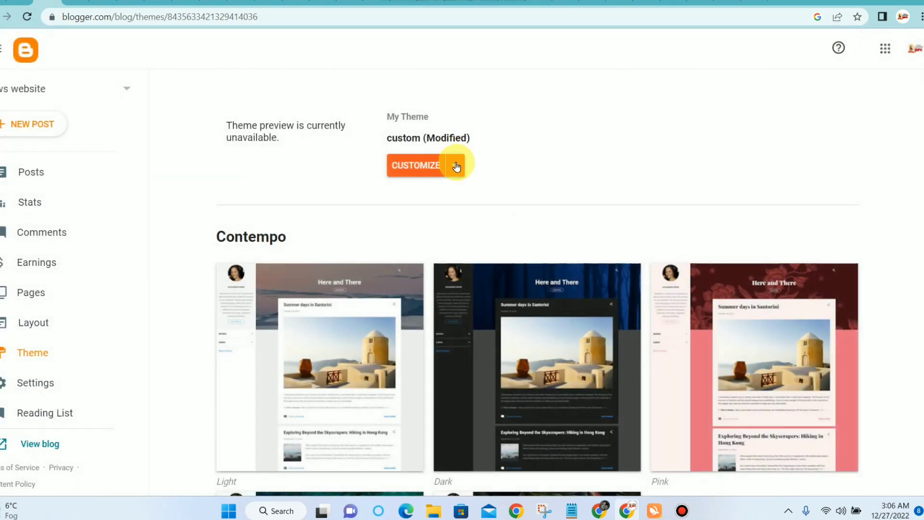
{"action": "left_click", "coordinate": [456, 165]}
{"action": "left_click", "coordinate": [377, 264]}
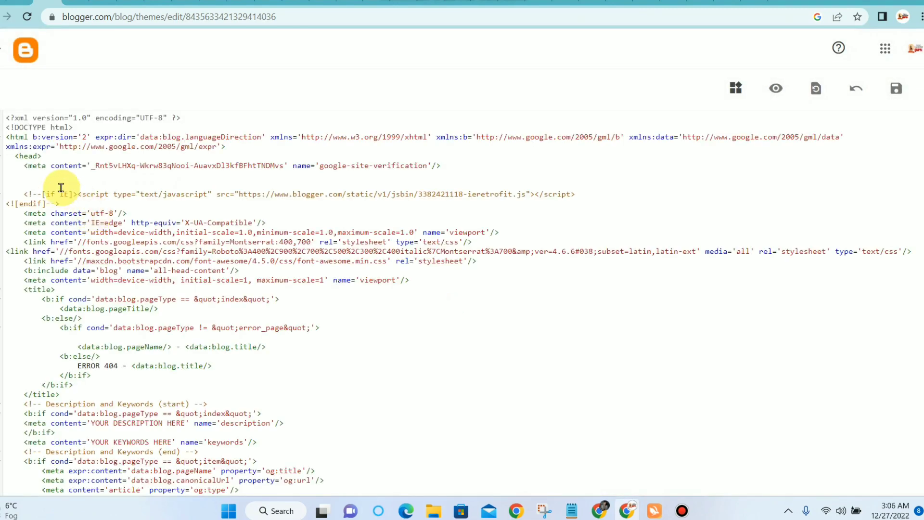
{"action": "left_click_drag", "start_coordinate": [42, 172], "coordinate": [442, 169]}
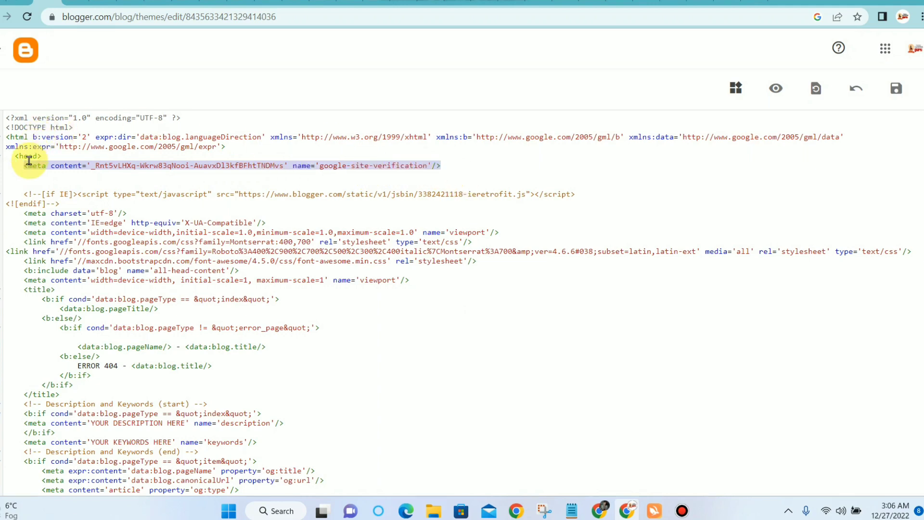
Step: Return to Search Console and submit sitemap.xml as a new sitemap for the newswebsit1.blogspot.com property
{"action": "left_click", "coordinate": [743, 2]}
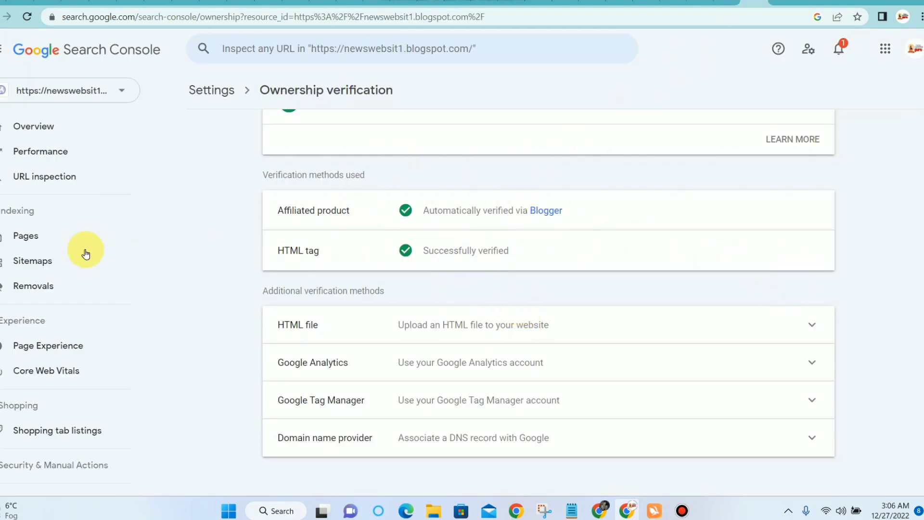
{"action": "left_click", "coordinate": [5, 260]}
{"action": "left_click", "coordinate": [500, 179]}
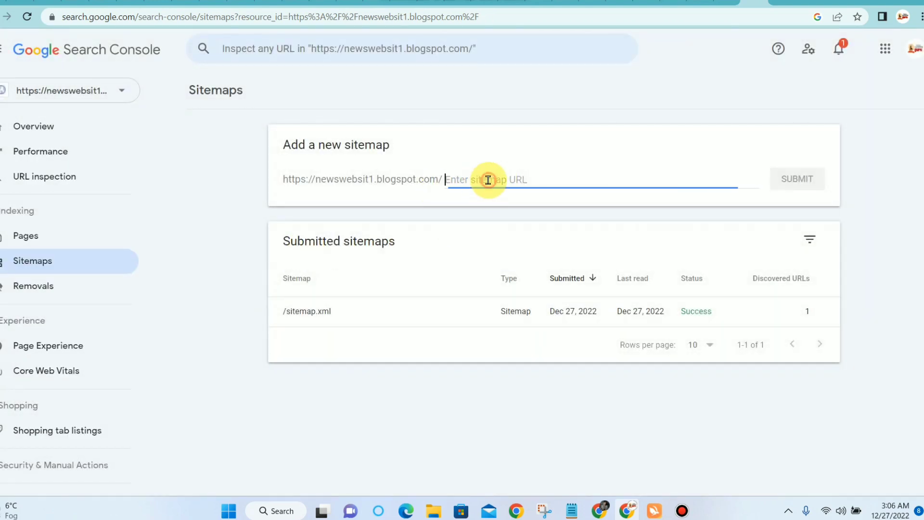
{"action": "type", "text": "sitemap.xml"}
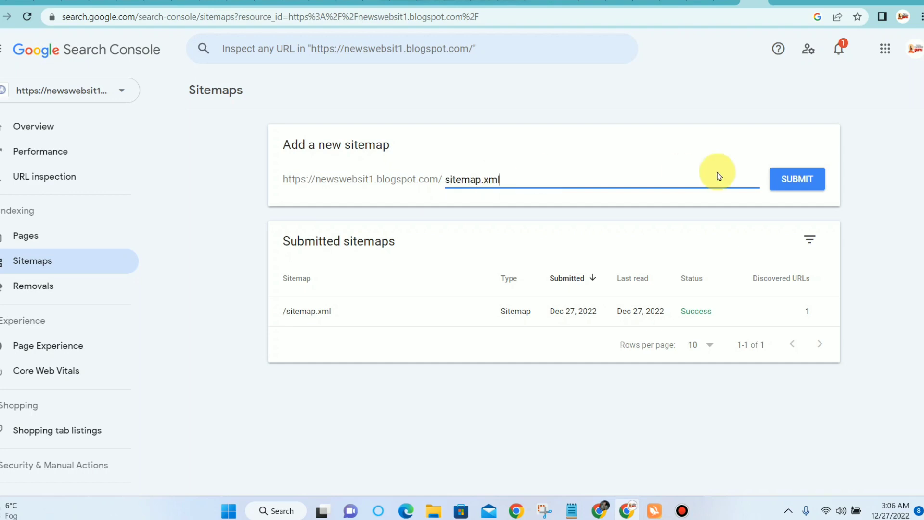
{"action": "left_click", "coordinate": [799, 179]}
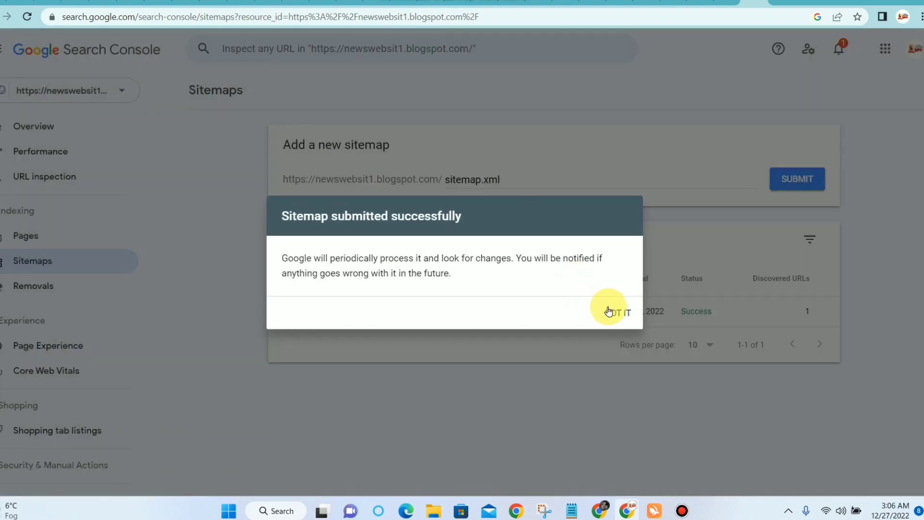
{"action": "left_click", "coordinate": [609, 311]}
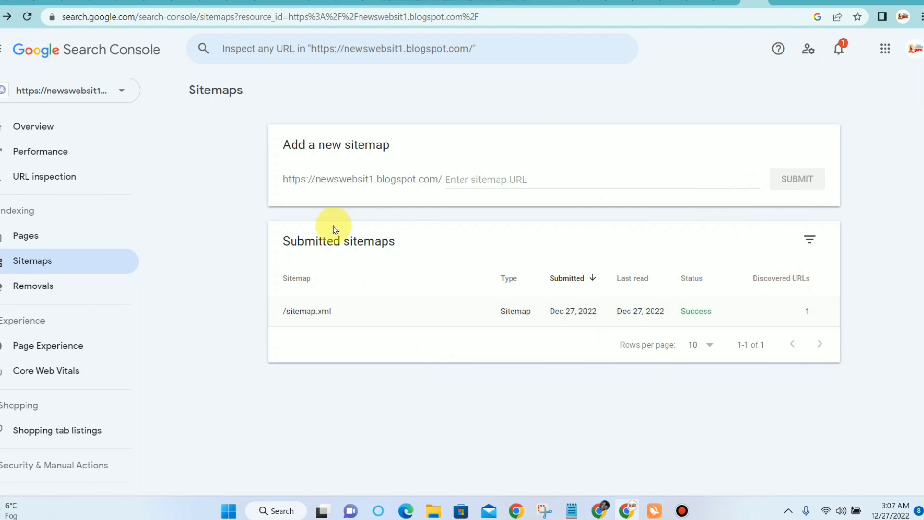
Step: Bring up URL inspection and dismiss it, and examine the property's Overview from Performance and Indexing down to Enhancements
{"action": "left_click", "coordinate": [60, 172]}
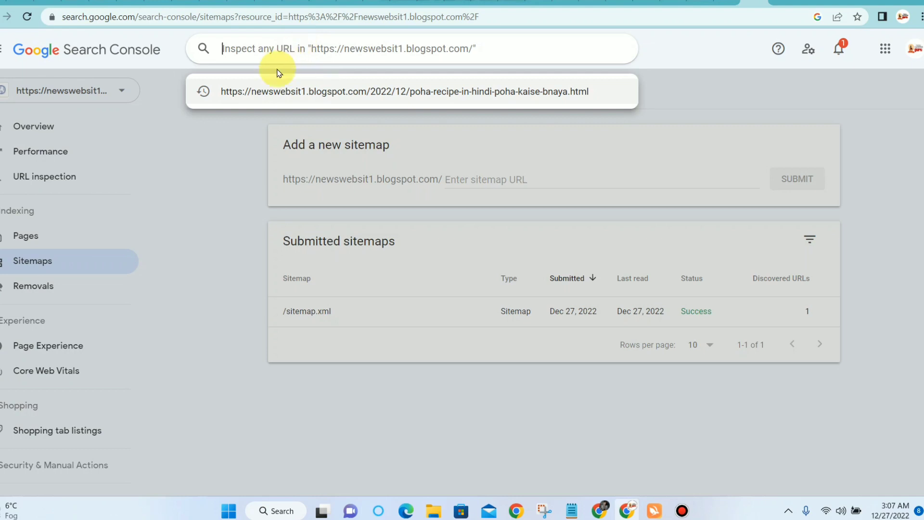
{"action": "left_click", "coordinate": [234, 163]}
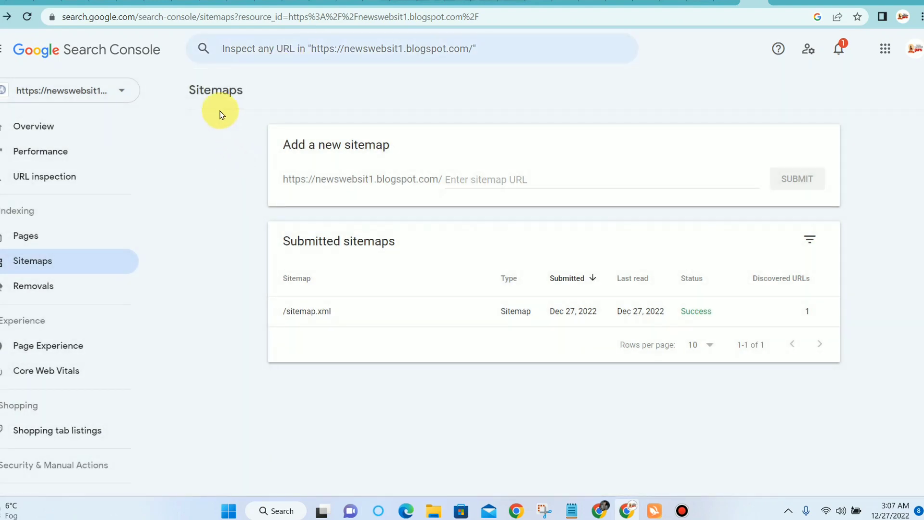
{"action": "left_click", "coordinate": [51, 126]}
{"action": "scroll", "coordinate": [374, 162], "scroll_direction": "down", "scroll_amount": 2}
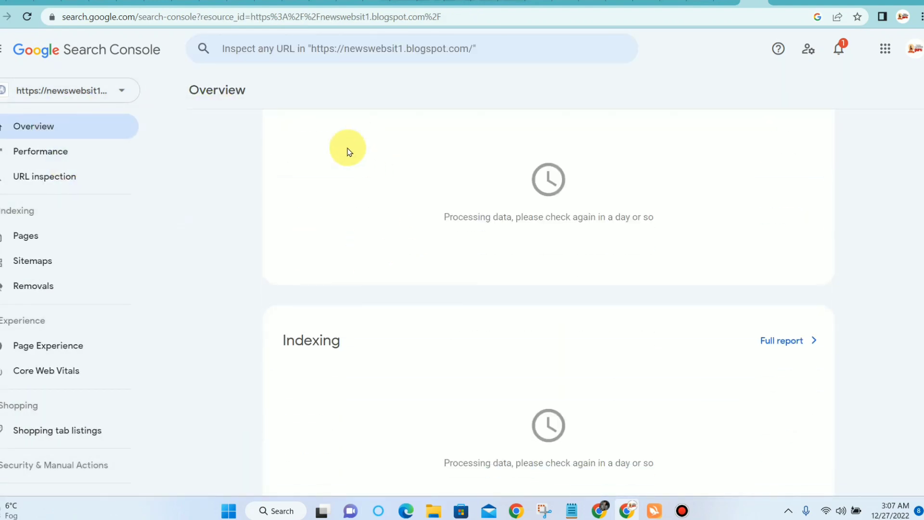
{"action": "scroll", "coordinate": [348, 151], "scroll_direction": "up", "scroll_amount": 2}
{"action": "scroll", "coordinate": [465, 254], "scroll_direction": "down", "scroll_amount": 1}
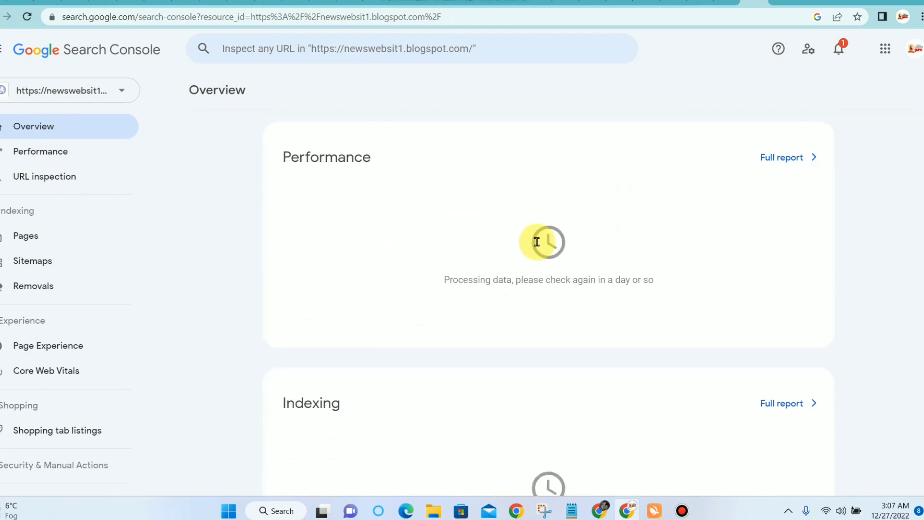
{"action": "scroll", "coordinate": [346, 215], "scroll_direction": "down", "scroll_amount": 5}
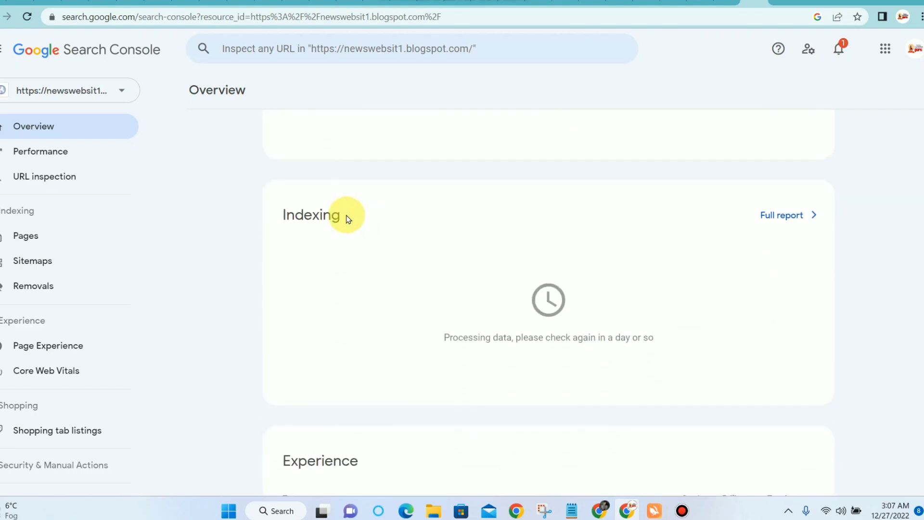
{"action": "scroll", "coordinate": [481, 227], "scroll_direction": "up", "scroll_amount": 6}
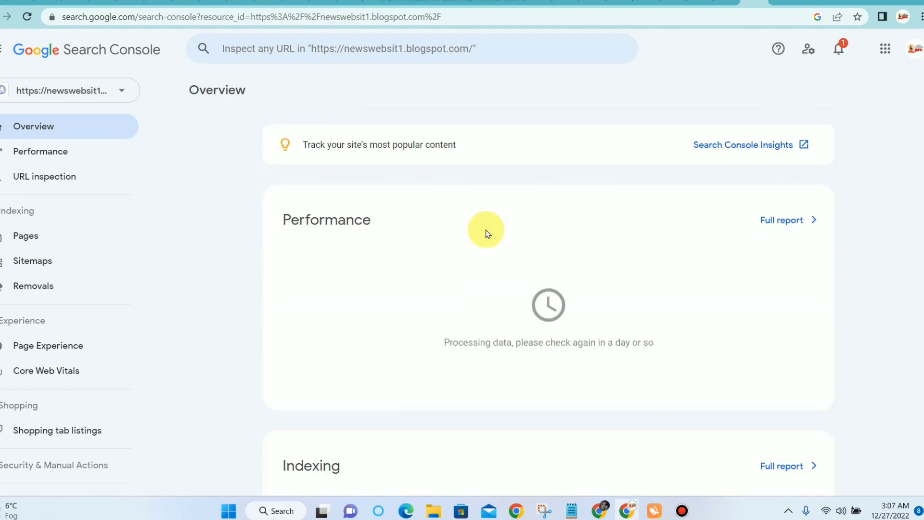
{"action": "scroll", "coordinate": [486, 234], "scroll_direction": "down", "scroll_amount": 2}
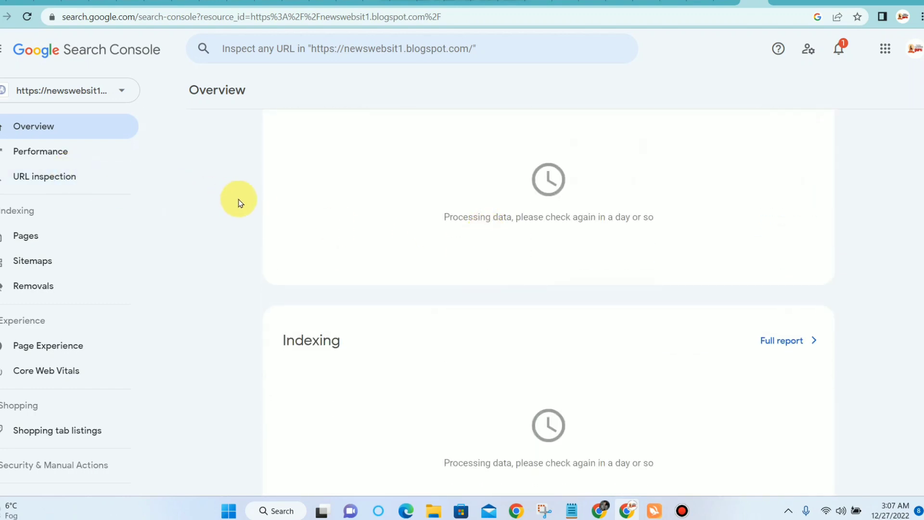
{"action": "scroll", "coordinate": [456, 215], "scroll_direction": "up", "scroll_amount": 2}
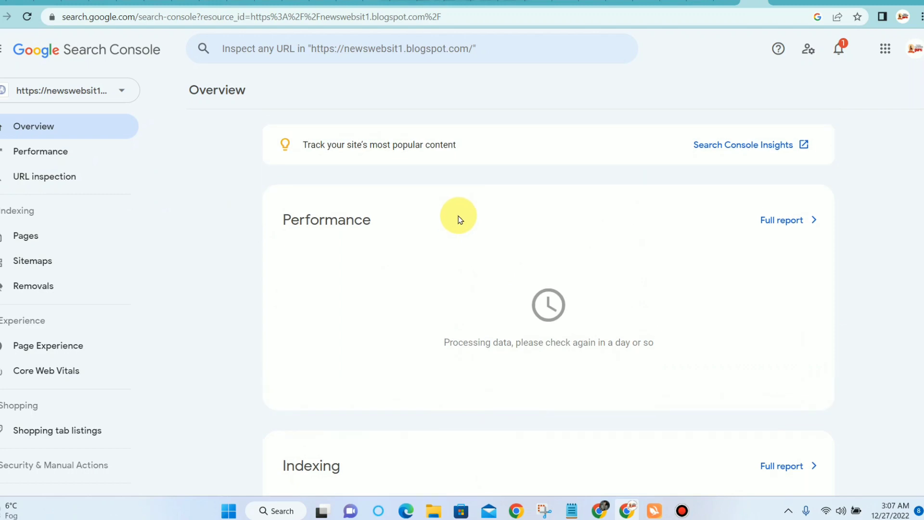
{"action": "scroll", "coordinate": [459, 217], "scroll_direction": "down", "scroll_amount": 2}
{"action": "scroll", "coordinate": [458, 215], "scroll_direction": "down", "scroll_amount": 7}
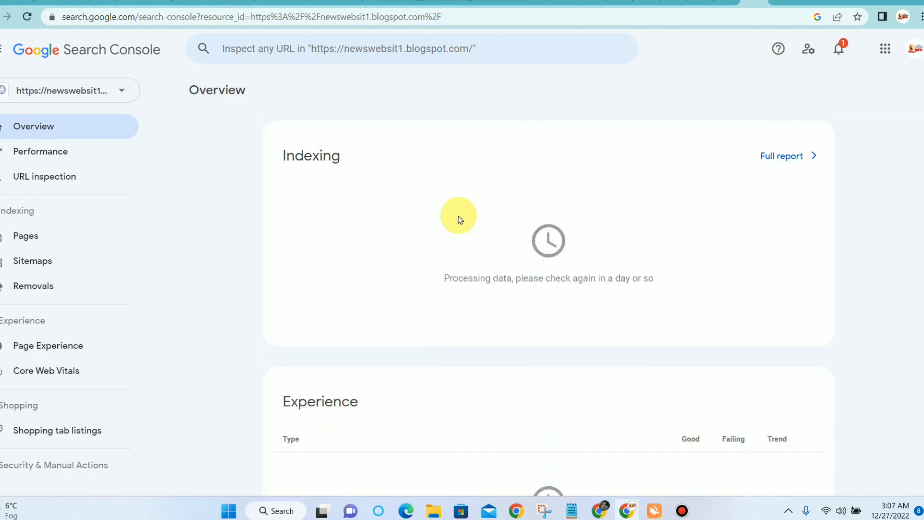
{"action": "scroll", "coordinate": [458, 217], "scroll_direction": "down", "scroll_amount": 3}
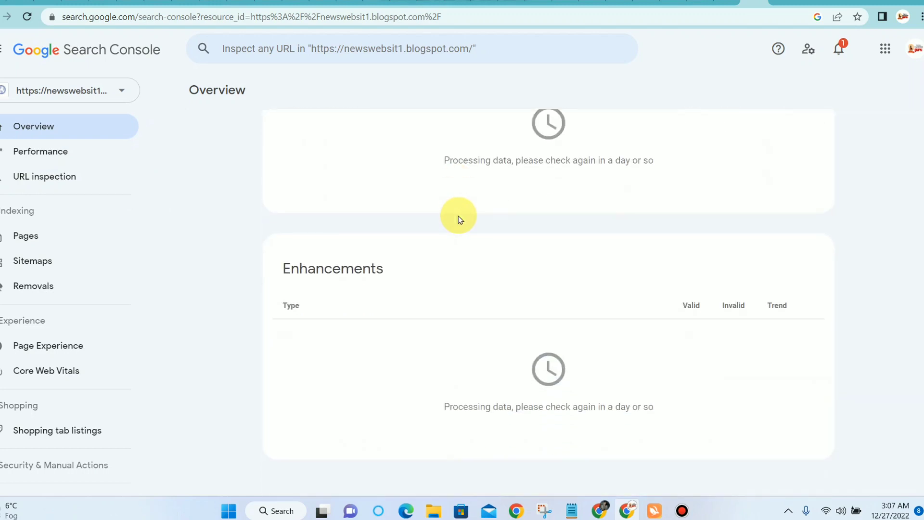
{"action": "scroll", "coordinate": [465, 215], "scroll_direction": "up", "scroll_amount": 5}
{"action": "scroll", "coordinate": [464, 214], "scroll_direction": "up", "scroll_amount": 7}
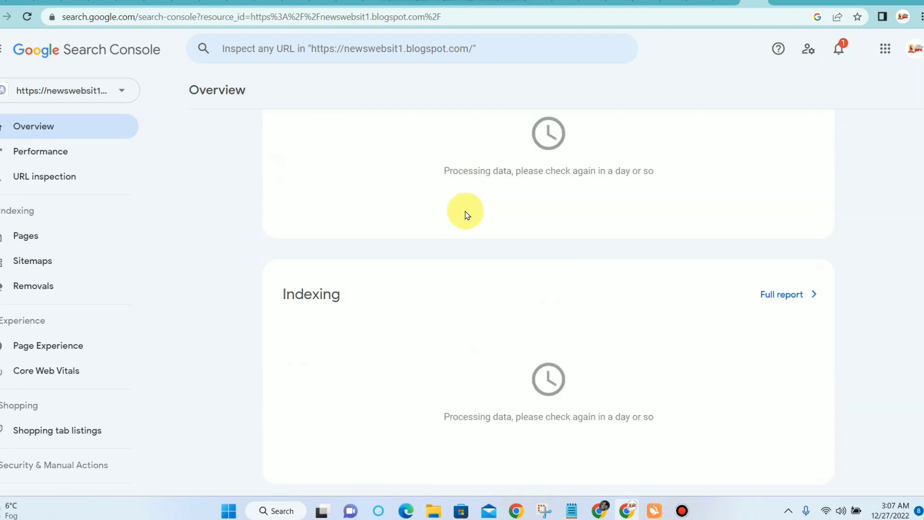
{"action": "scroll", "coordinate": [322, 188], "scroll_direction": "up", "scroll_amount": 1}
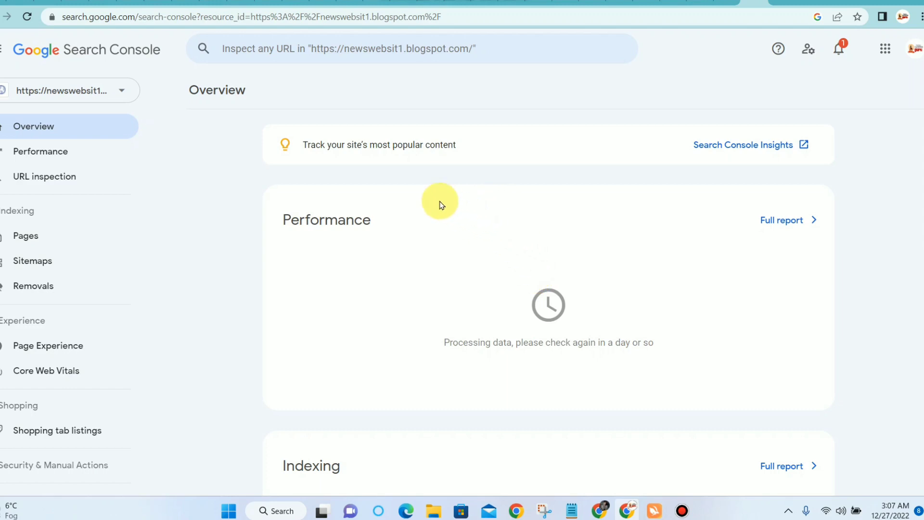
Step: Switch back to Blogger, leave the theme's HTML editor and open the blog's list of posts
{"action": "left_click", "coordinate": [39, 2]}
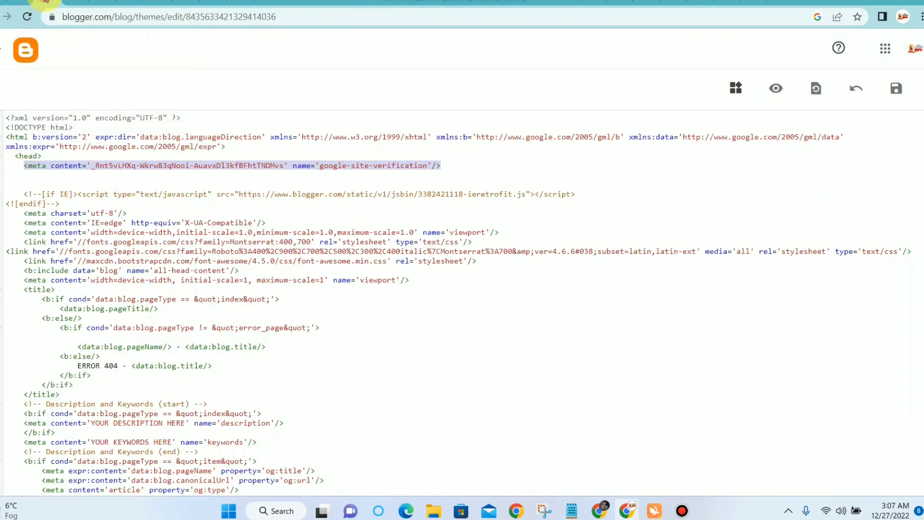
{"action": "left_click", "coordinate": [17, 65]}
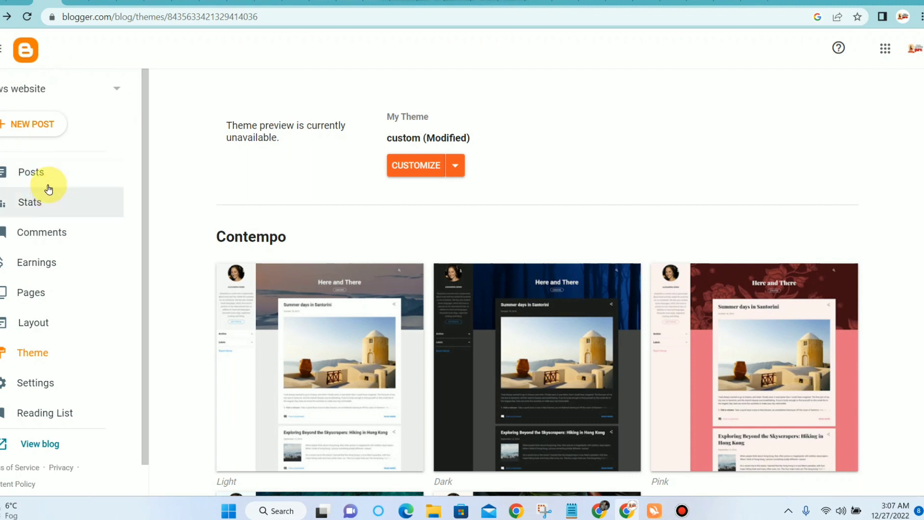
{"action": "left_click", "coordinate": [41, 174]}
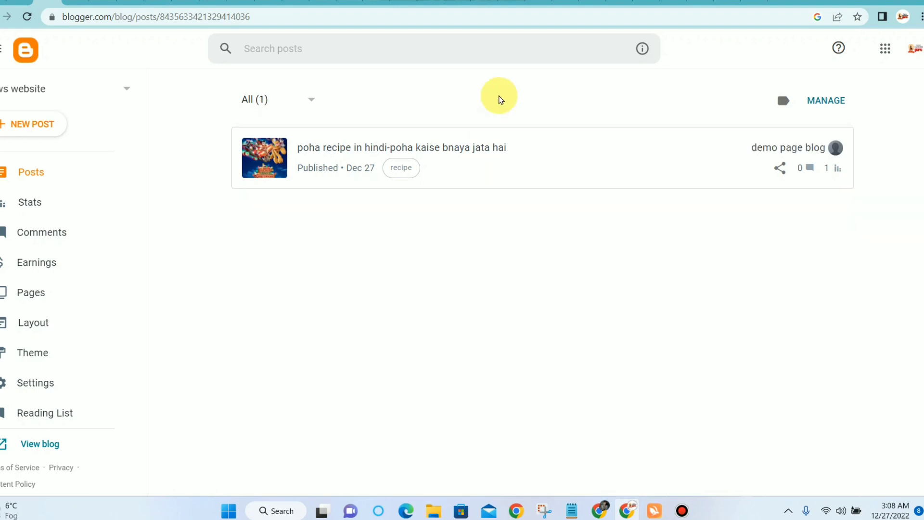
Step: Search Google for "google analytics" in the blank browser tab and open the Google Analytics site
{"action": "left_click", "coordinate": [783, 2]}
{"action": "left_click", "coordinate": [501, 240]}
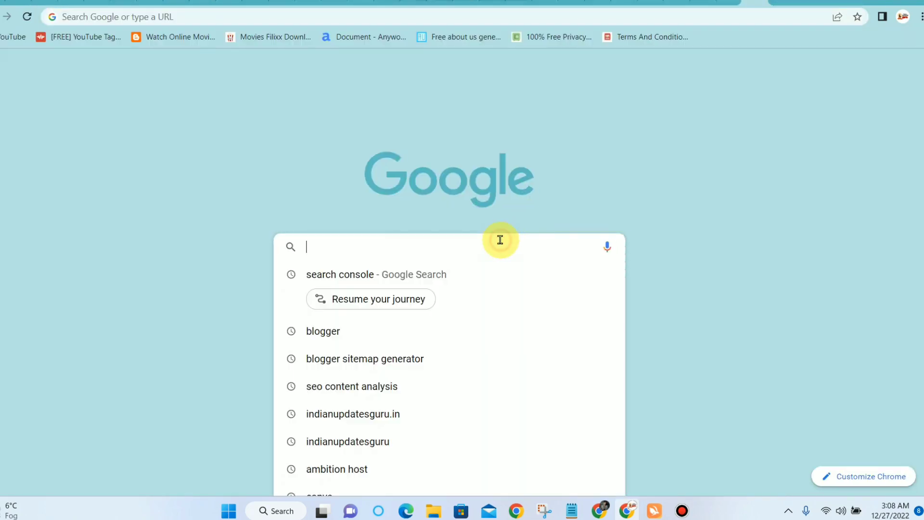
{"action": "type", "text": "ggog"}
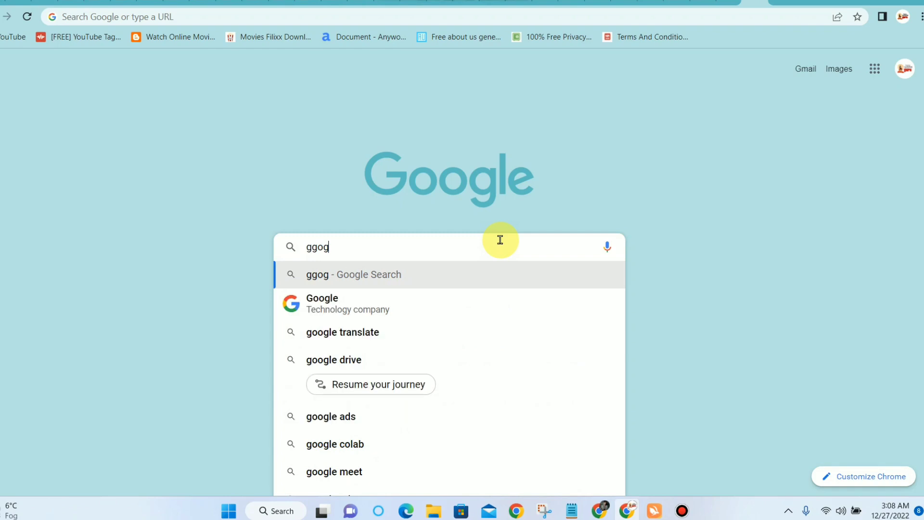
{"action": "type", "text": "le nal"}
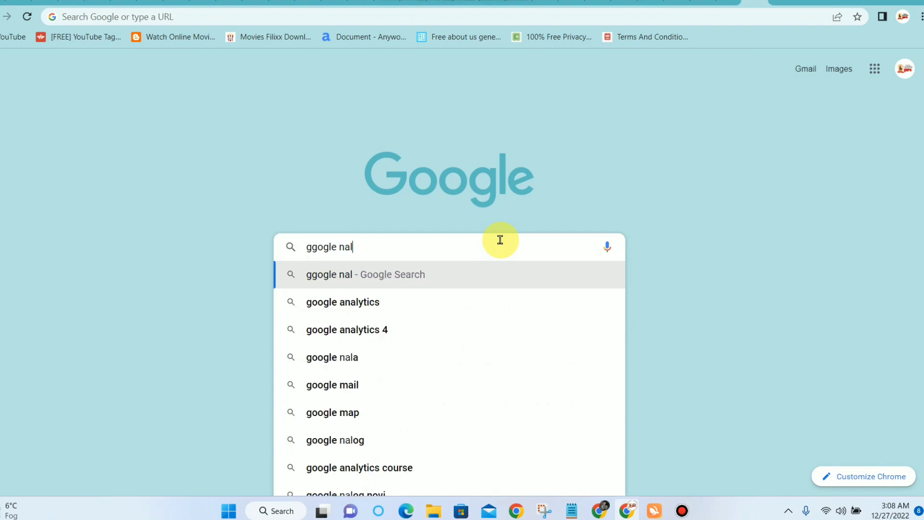
{"action": "left_click", "coordinate": [404, 301]}
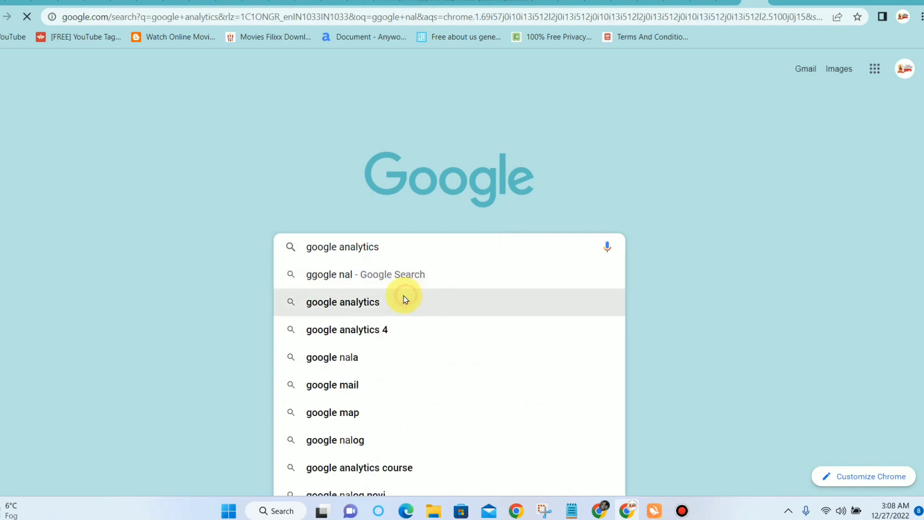
{"action": "left_click", "coordinate": [685, 510]}
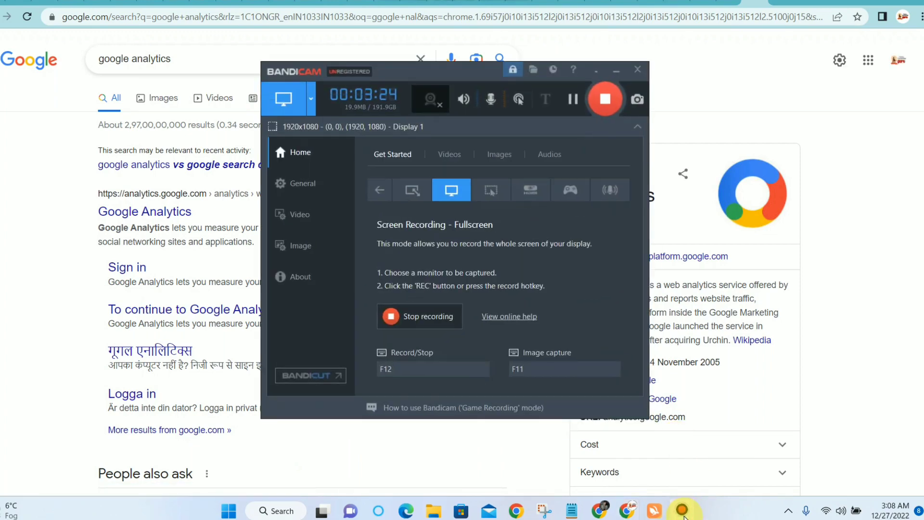
{"action": "left_click", "coordinate": [684, 509]}
{"action": "left_click", "coordinate": [166, 217]}
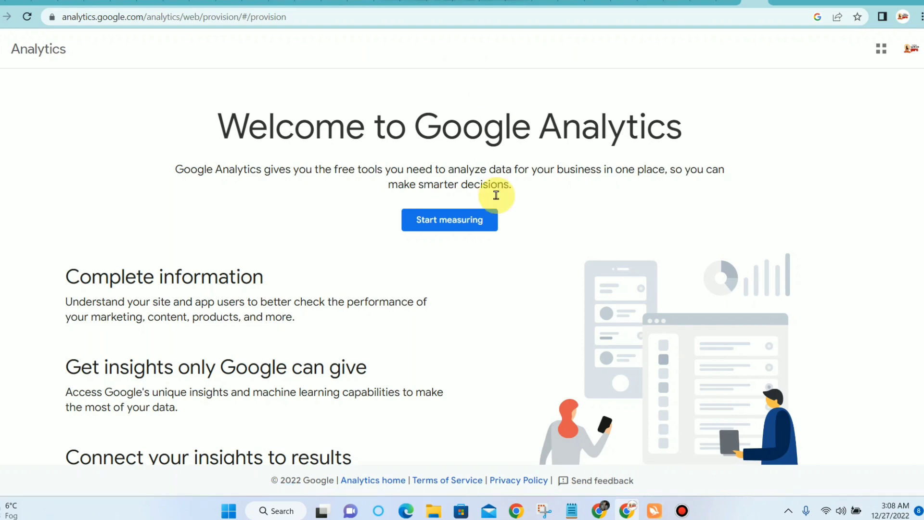
Step: Start measuring in Google Analytics, fill in the new account's name, keep the data sharing settings and continue to the property details
{"action": "left_click", "coordinate": [491, 215]}
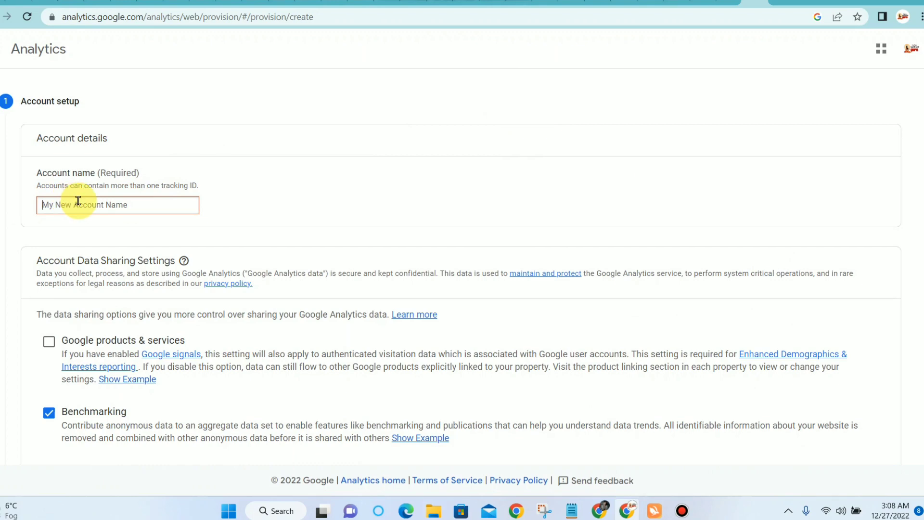
{"action": "scroll", "coordinate": [21, 217], "scroll_direction": "down", "scroll_amount": 6}
{"action": "scroll", "coordinate": [104, 235], "scroll_direction": "up", "scroll_amount": 5}
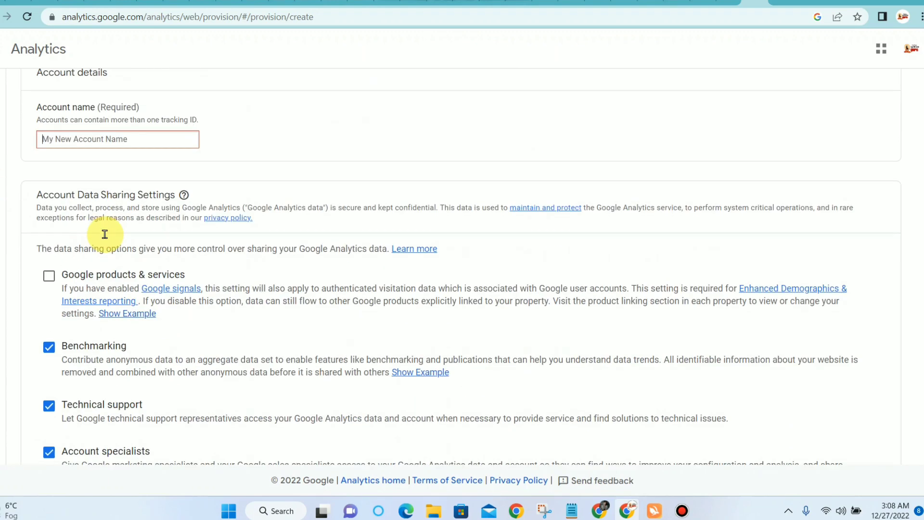
{"action": "scroll", "coordinate": [105, 235], "scroll_direction": "up", "scroll_amount": 1}
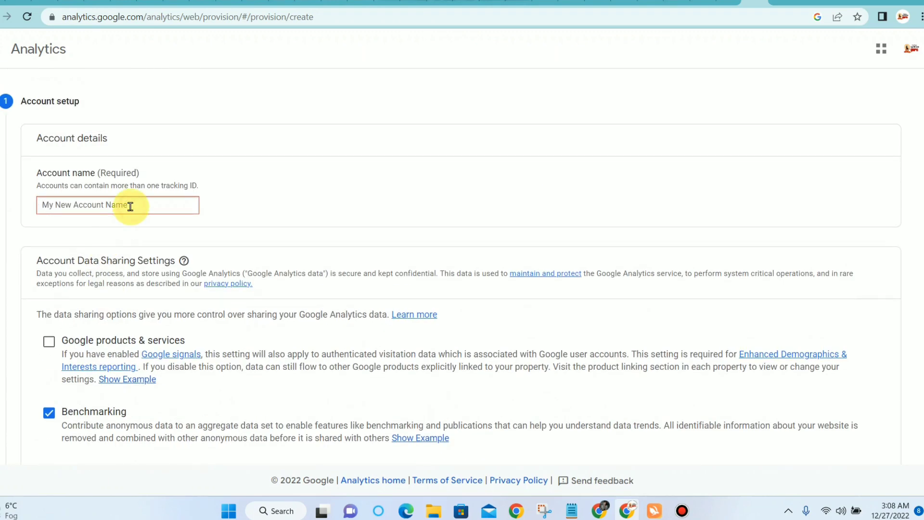
{"action": "left_click", "coordinate": [150, 205]}
{"action": "type", "text": "nik"}
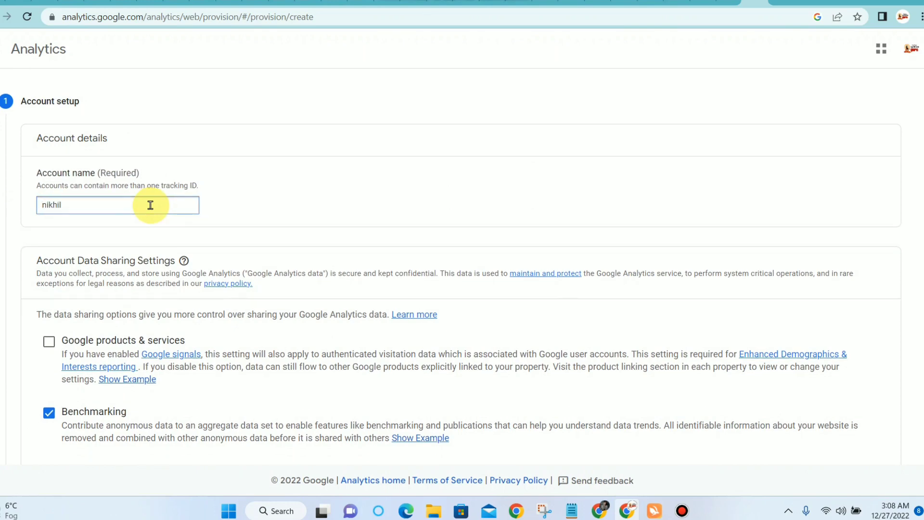
{"action": "type", "text": "hil"}
{"action": "scroll", "coordinate": [150, 205], "scroll_direction": "down", "scroll_amount": 5}
{"action": "left_click", "coordinate": [45, 343]}
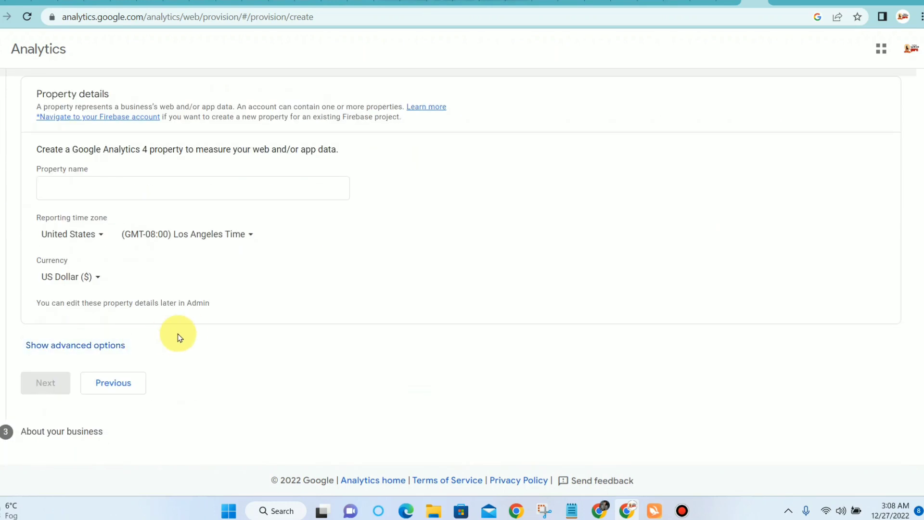
Step: Name the Analytics property "News website" by copying the blog's header title, keep the time zone and currency, and continue to the business details
{"action": "left_click", "coordinate": [130, 199]}
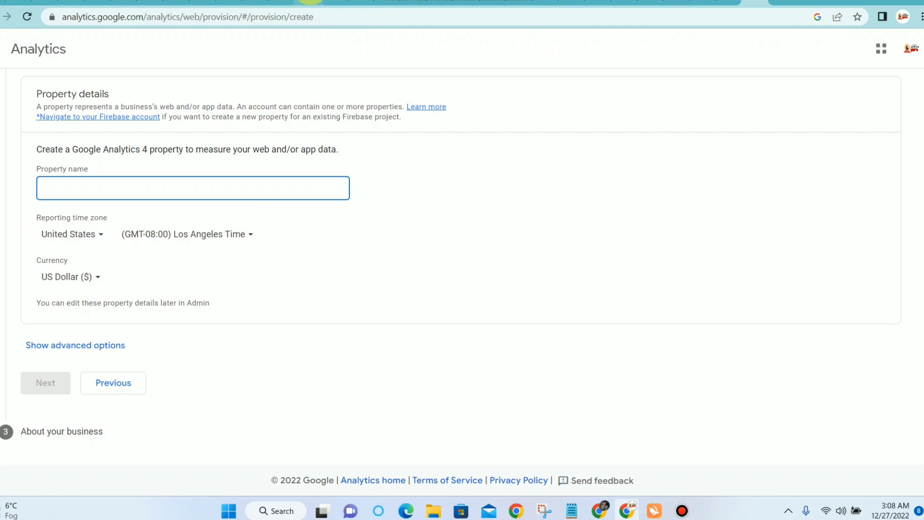
{"action": "left_click", "coordinate": [310, 2]}
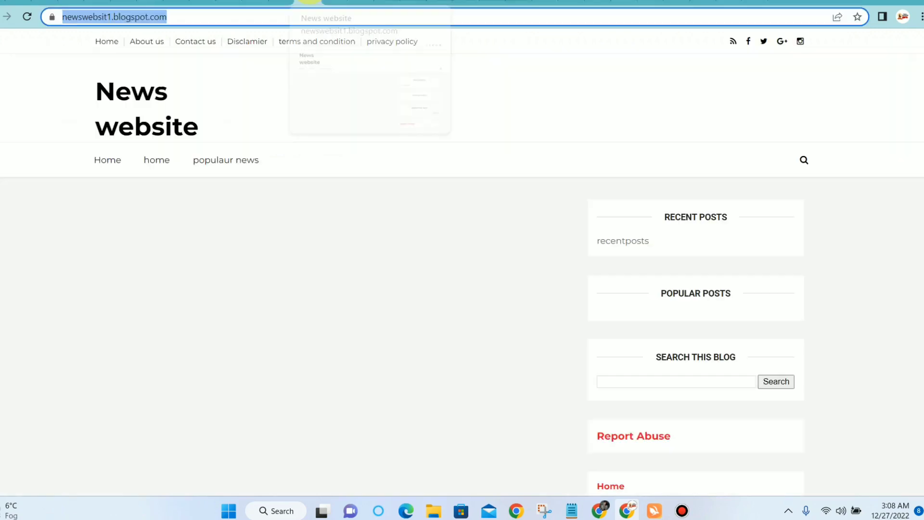
{"action": "left_click", "coordinate": [182, 94]}
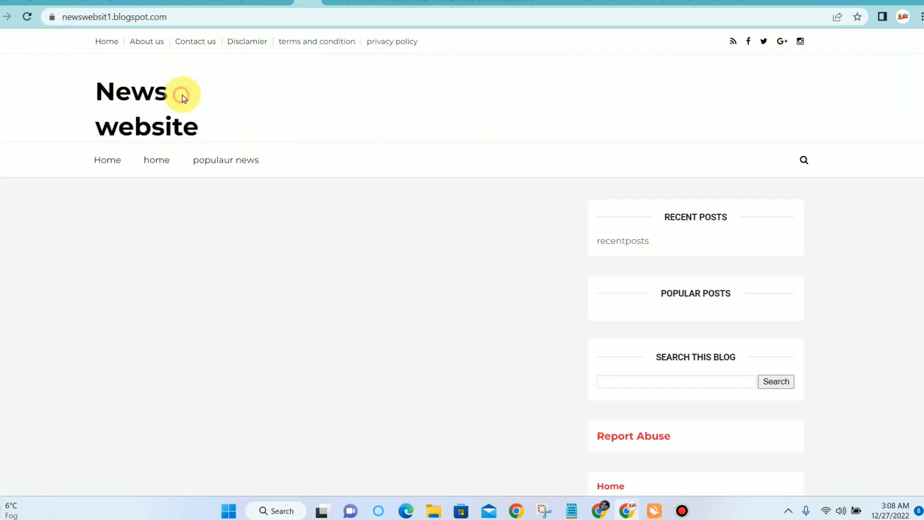
{"action": "left_click_drag", "start_coordinate": [95, 92], "coordinate": [201, 127]}
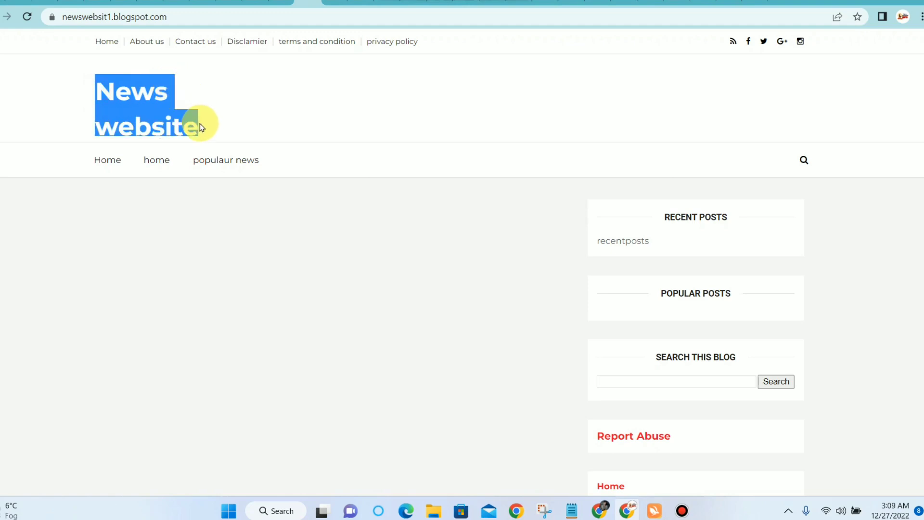
{"action": "right_click", "coordinate": [129, 99]}
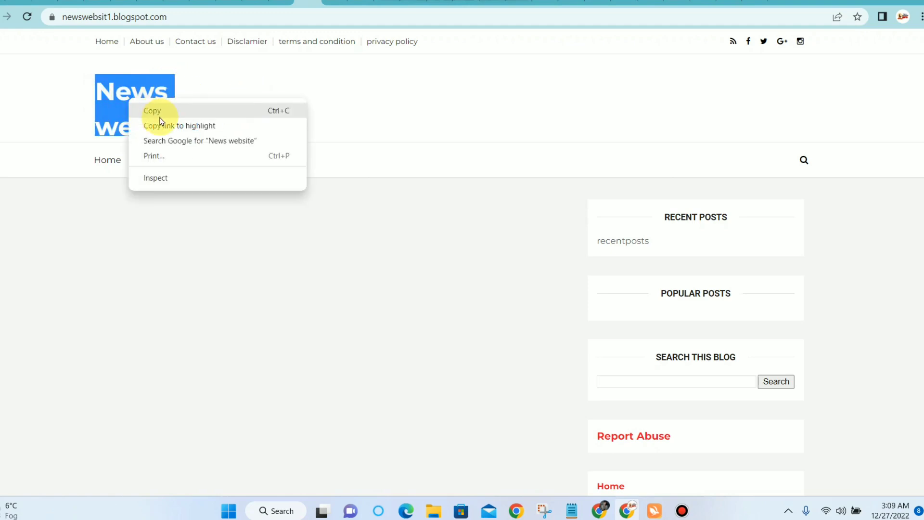
{"action": "left_click", "coordinate": [164, 110]}
{"action": "left_click", "coordinate": [753, 3]}
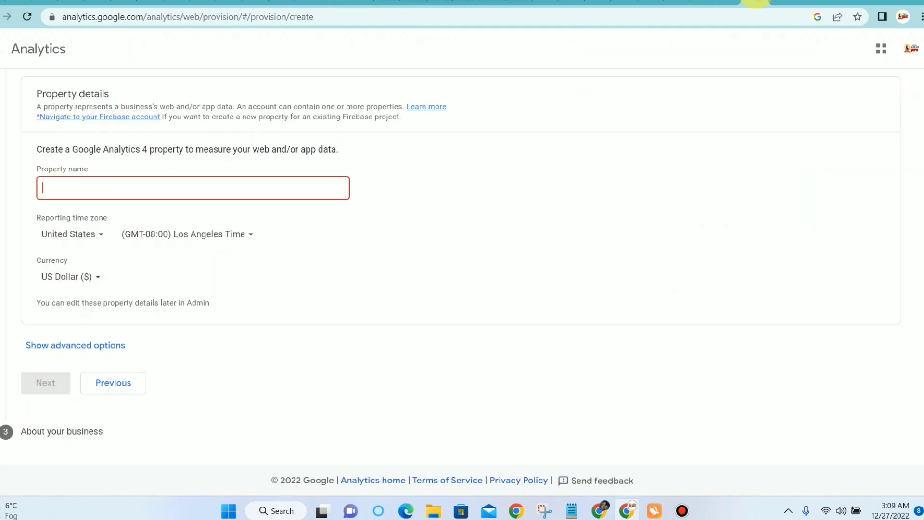
{"action": "key", "text": "ctrl+v"}
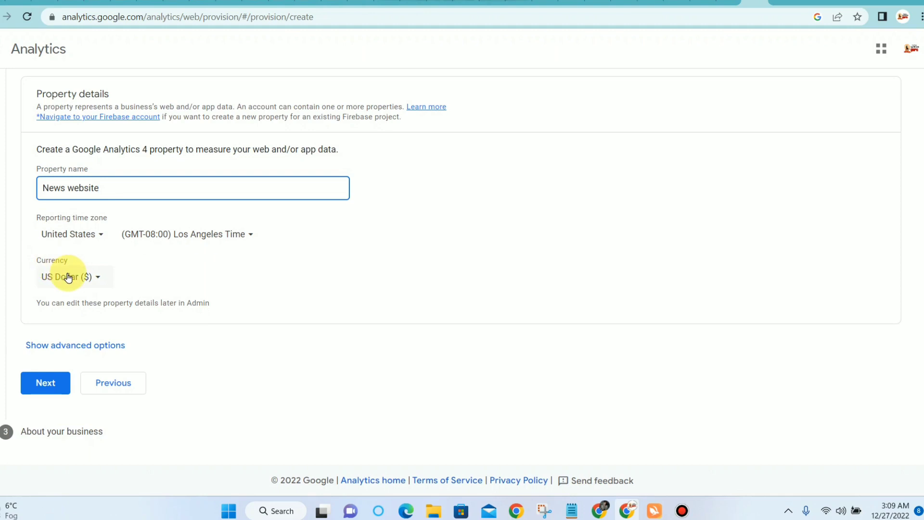
{"action": "left_click", "coordinate": [47, 383]}
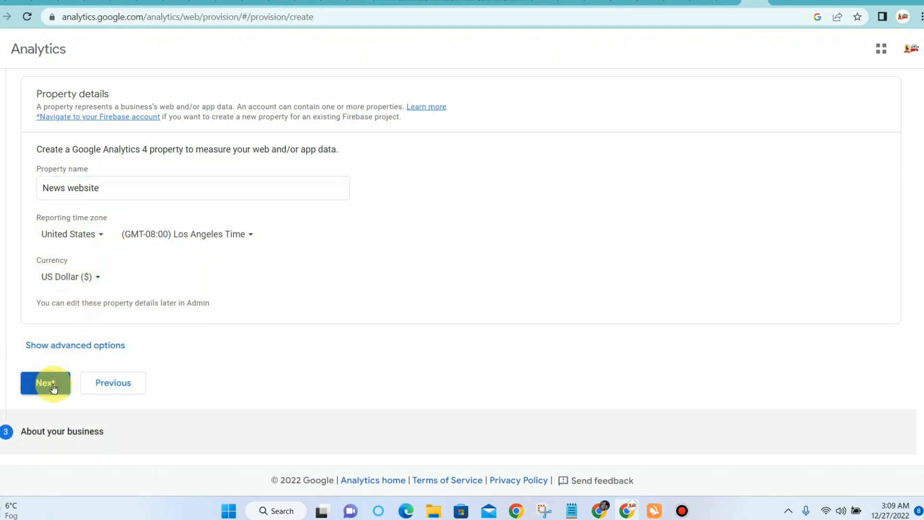
Step: Set the industry category to News and the business size to Small, choose Measure content monetization, and create the account
{"action": "scroll", "coordinate": [77, 250], "scroll_direction": "down", "scroll_amount": 1}
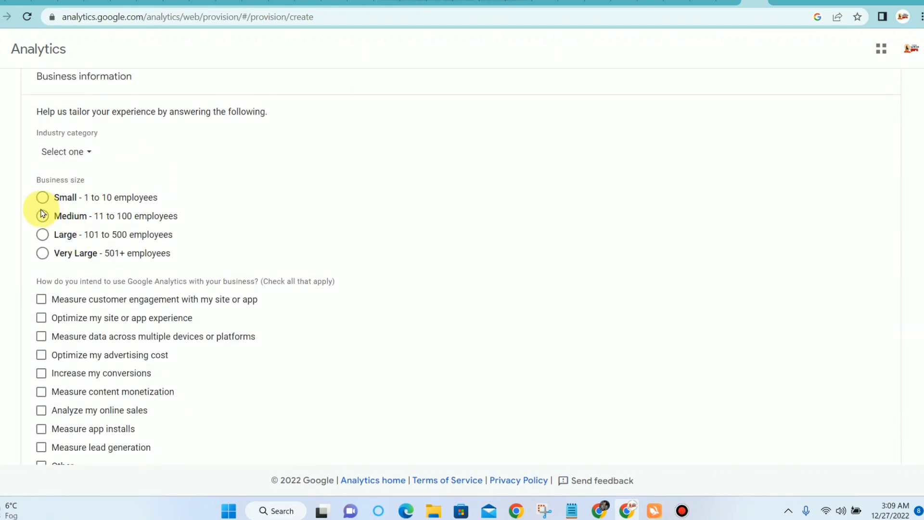
{"action": "left_click", "coordinate": [57, 152]}
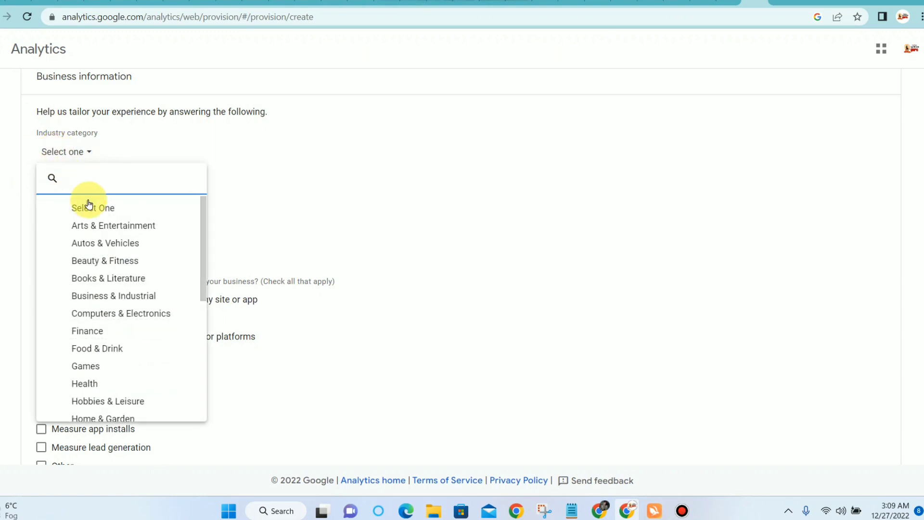
{"action": "scroll", "coordinate": [92, 212], "scroll_direction": "down", "scroll_amount": 4}
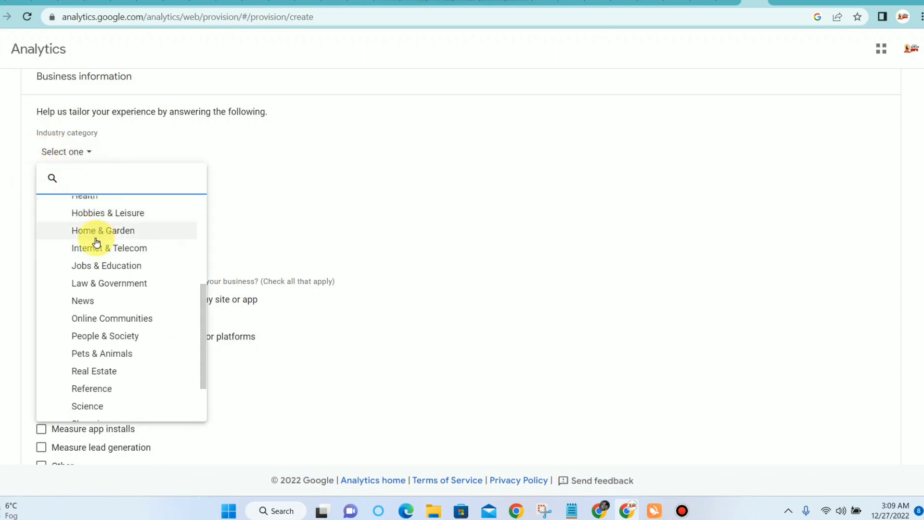
{"action": "left_click", "coordinate": [99, 300]}
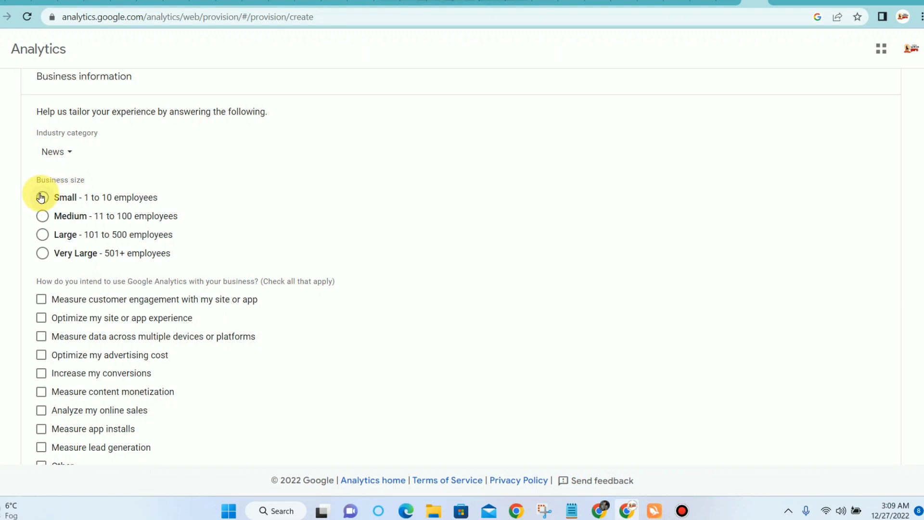
{"action": "left_click", "coordinate": [42, 197]}
{"action": "scroll", "coordinate": [130, 196], "scroll_direction": "down", "scroll_amount": 2}
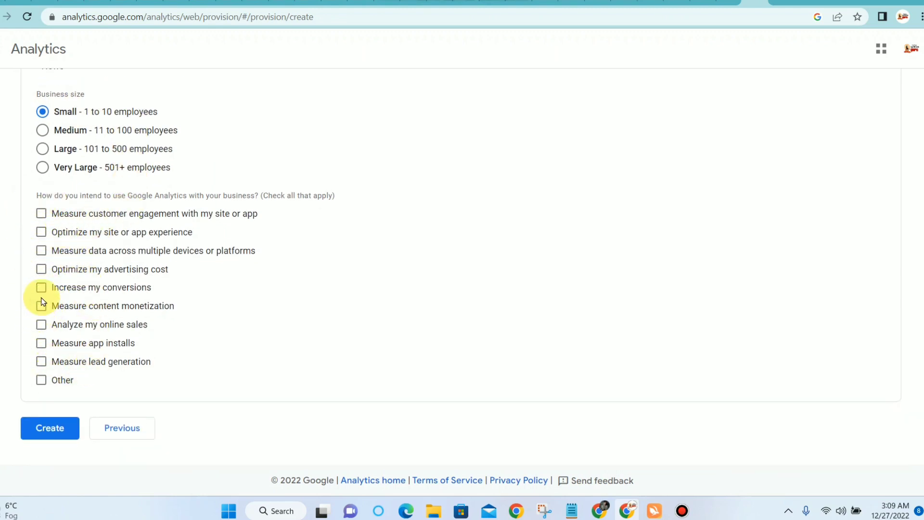
{"action": "left_click", "coordinate": [51, 428]}
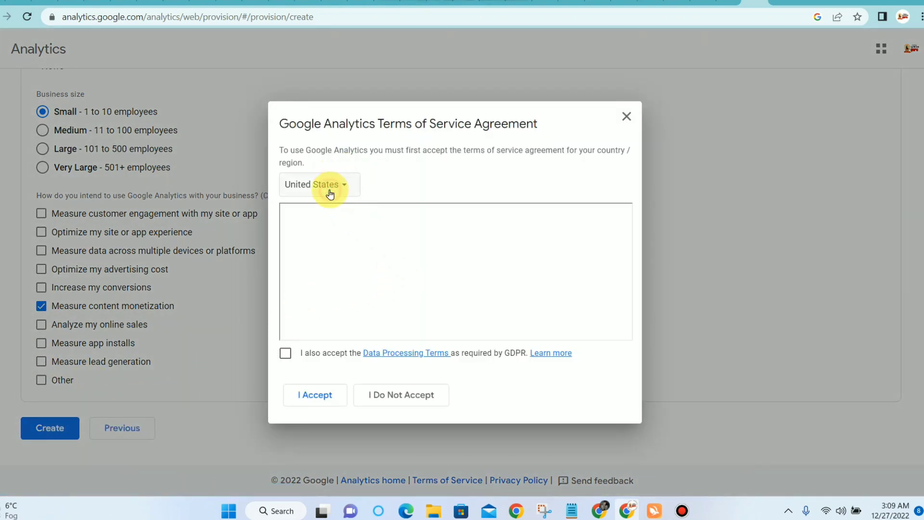
Step: Set the terms of service country to India and accept the agreement together with the GDPR Data Processing Terms
{"action": "left_click", "coordinate": [330, 184]}
{"action": "scroll", "coordinate": [344, 279], "scroll_direction": "down", "scroll_amount": 2}
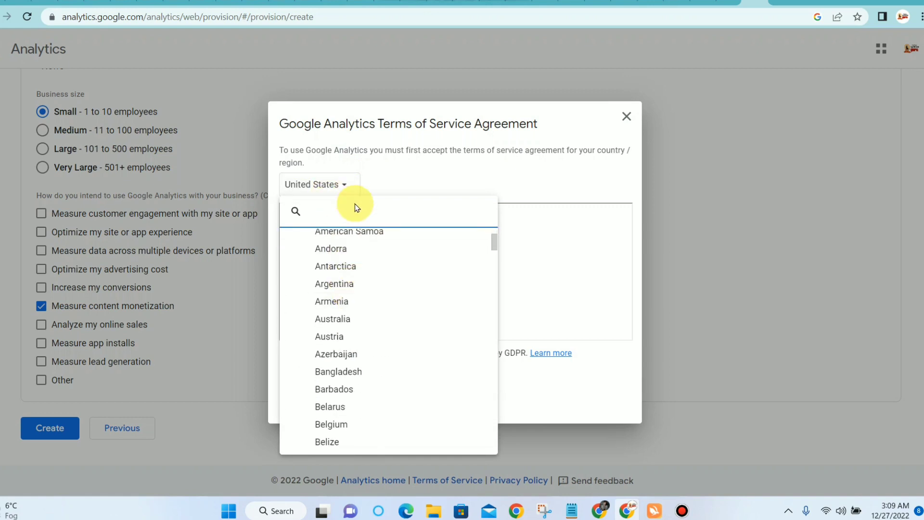
{"action": "type", "text": "in"}
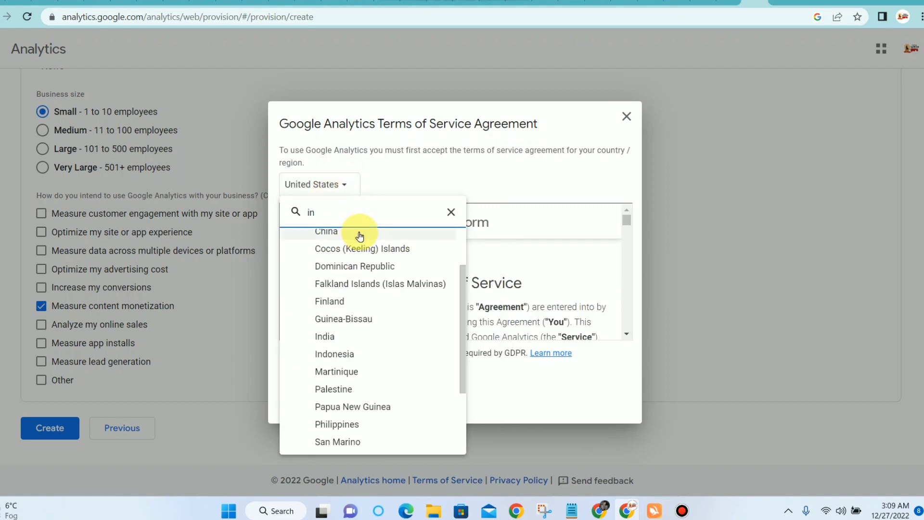
{"action": "type", "text": "di"}
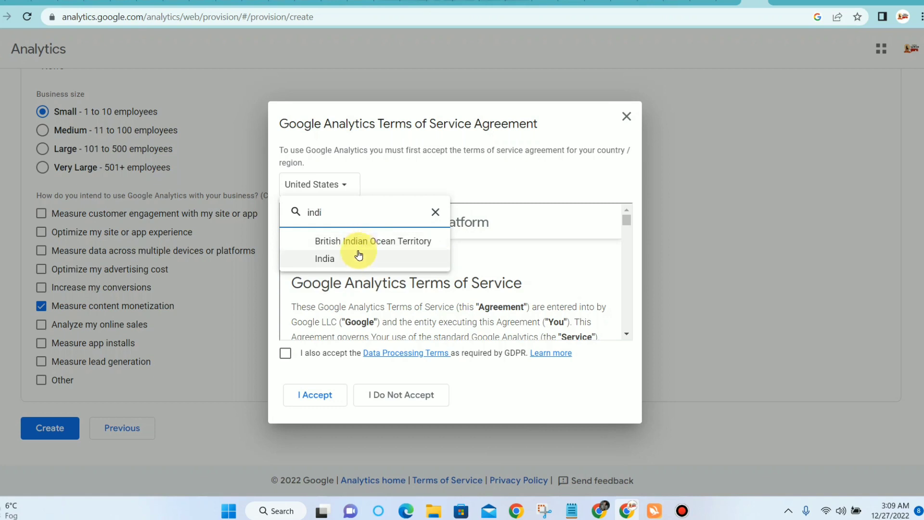
{"action": "left_click", "coordinate": [356, 257]}
{"action": "left_click", "coordinate": [285, 354]}
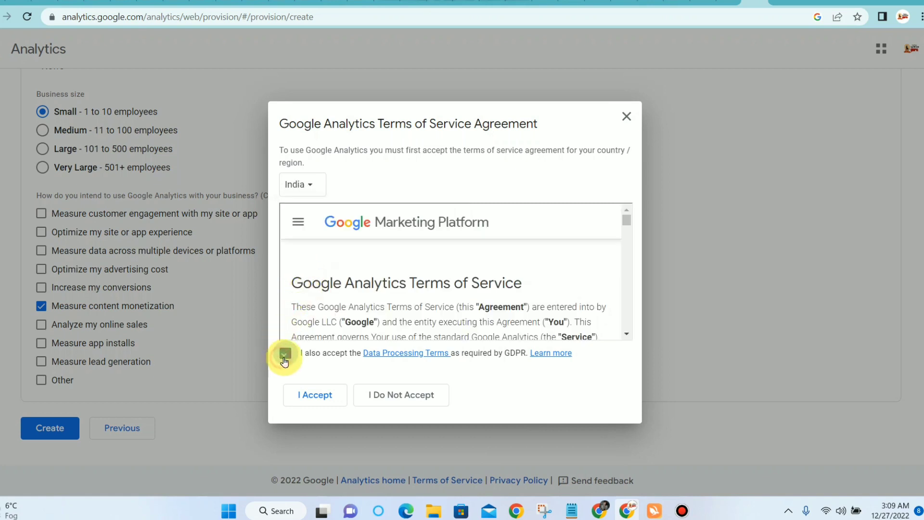
{"action": "left_click", "coordinate": [308, 392]}
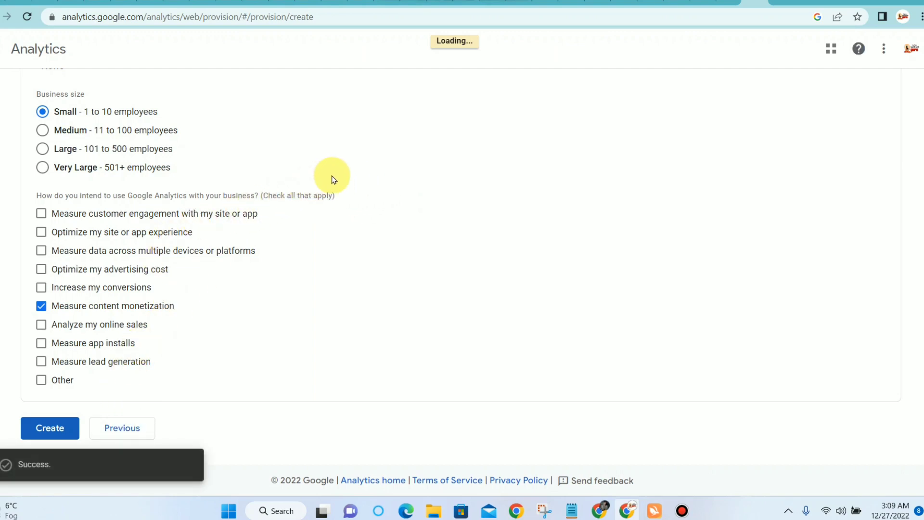
Step: Save the email communication preferences with all options enabled and dismiss the Google Analytics 4 tour
{"action": "scroll", "coordinate": [497, 118], "scroll_direction": "up", "scroll_amount": 5}
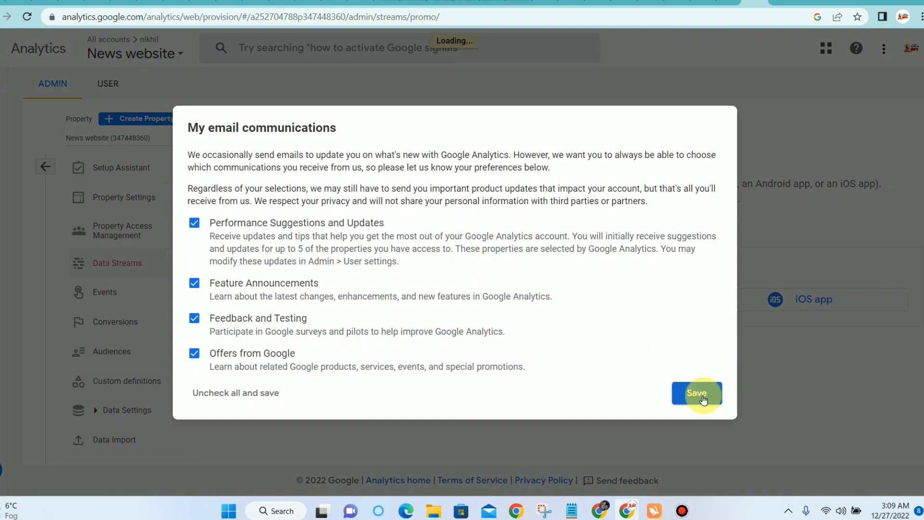
{"action": "left_click", "coordinate": [703, 393]}
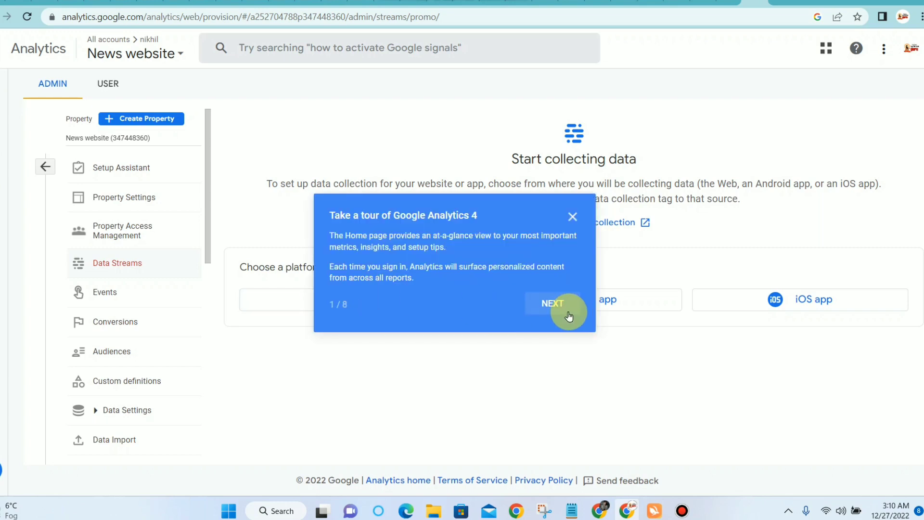
{"action": "left_click", "coordinate": [564, 308]}
{"action": "left_click", "coordinate": [683, 510]}
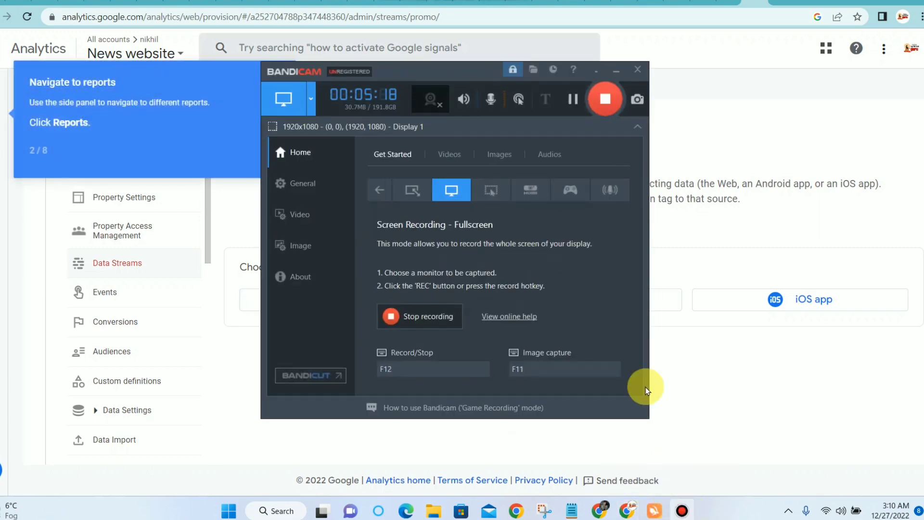
{"action": "left_click", "coordinate": [200, 256]}
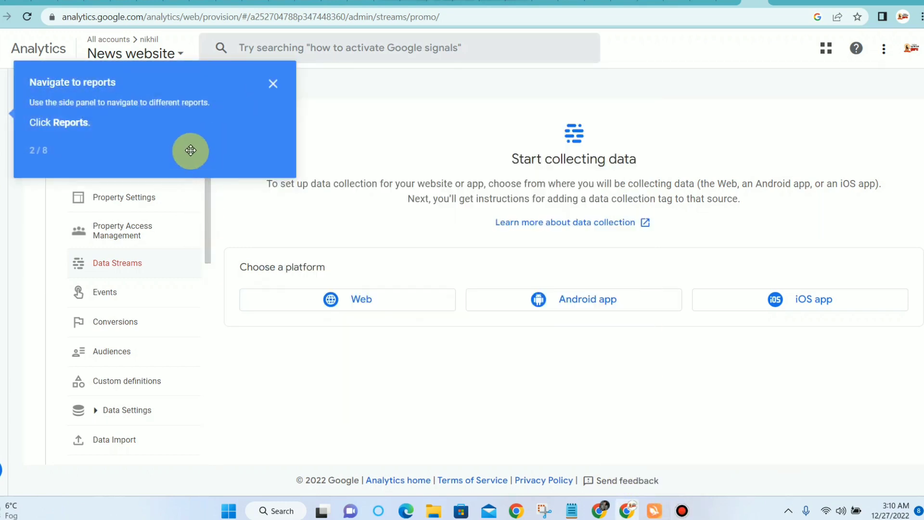
{"action": "left_click", "coordinate": [271, 88]}
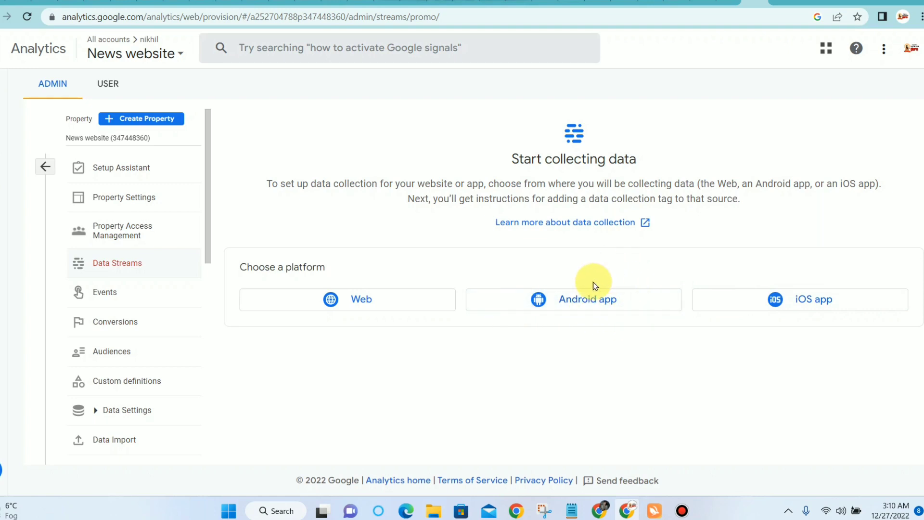
{"action": "left_click", "coordinate": [366, 302]}
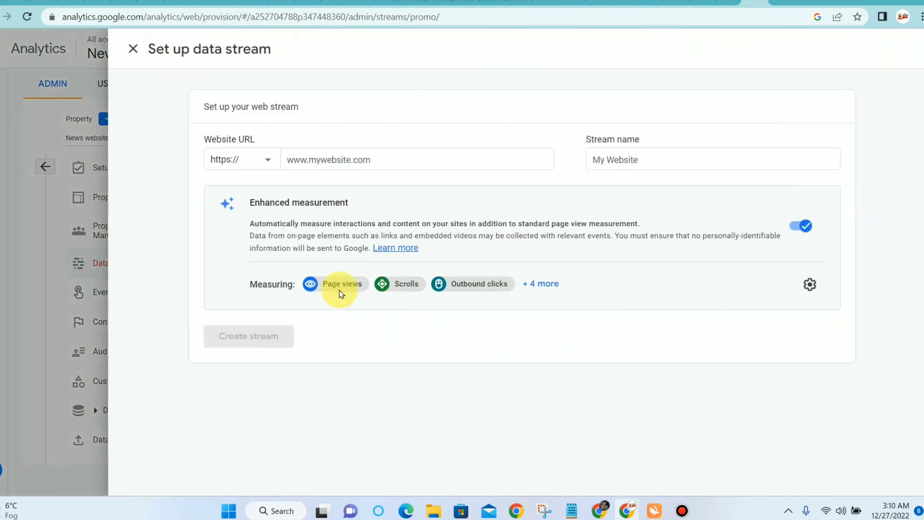
{"action": "left_click", "coordinate": [383, 159]}
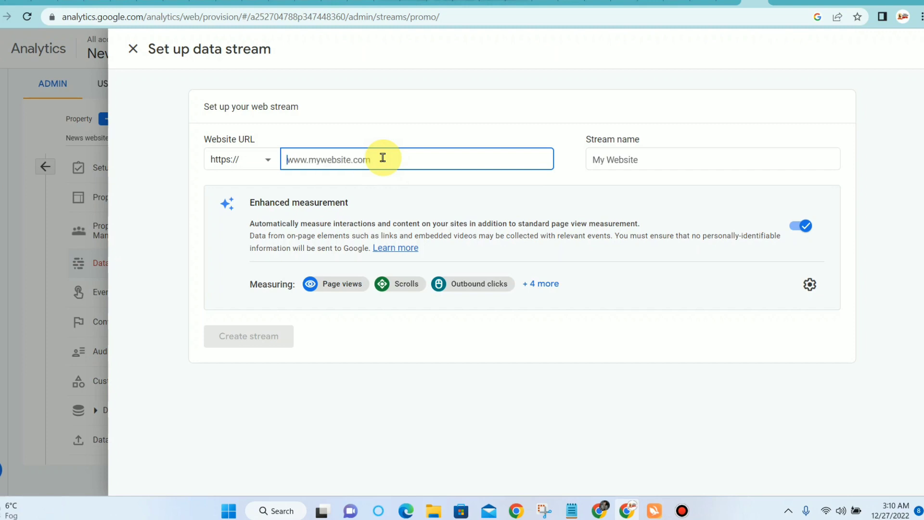
{"action": "left_click", "coordinate": [269, 3]}
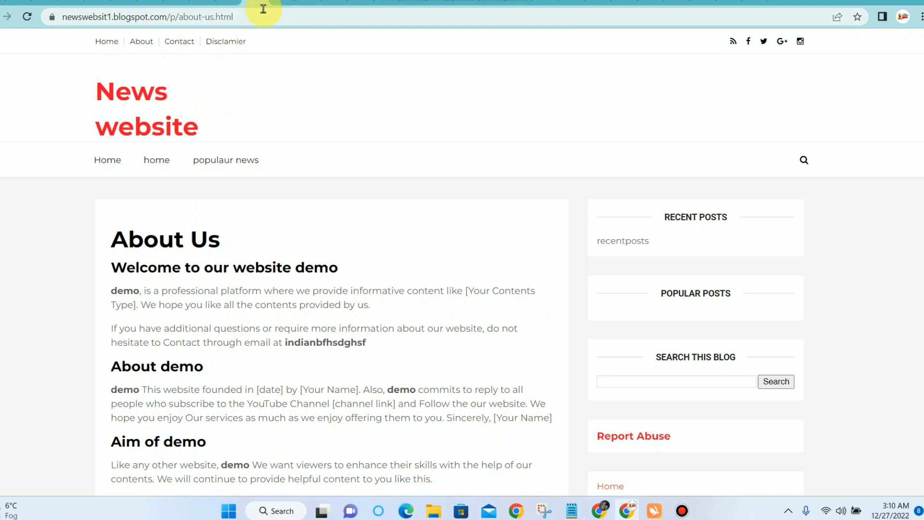
{"action": "left_click", "coordinate": [302, 3]}
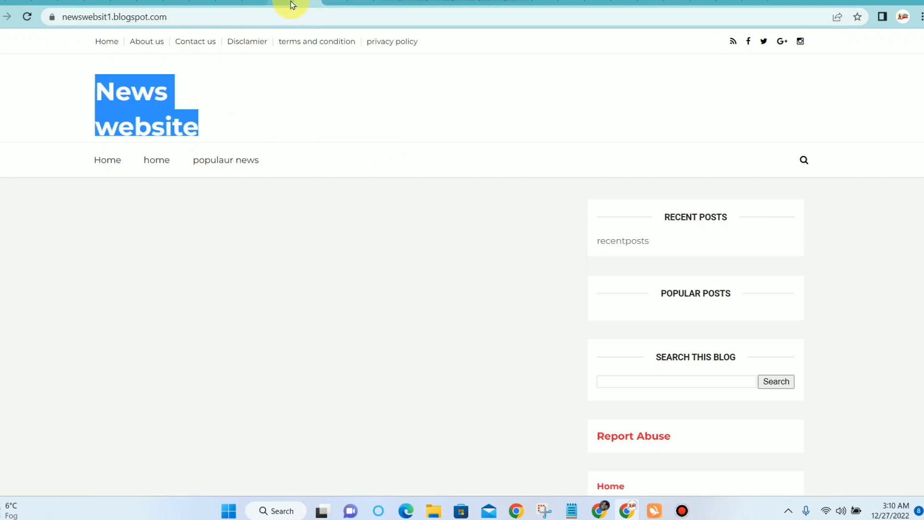
{"action": "left_click", "coordinate": [291, 15]}
{"action": "right_click", "coordinate": [290, 15]}
{"action": "left_click", "coordinate": [336, 102]}
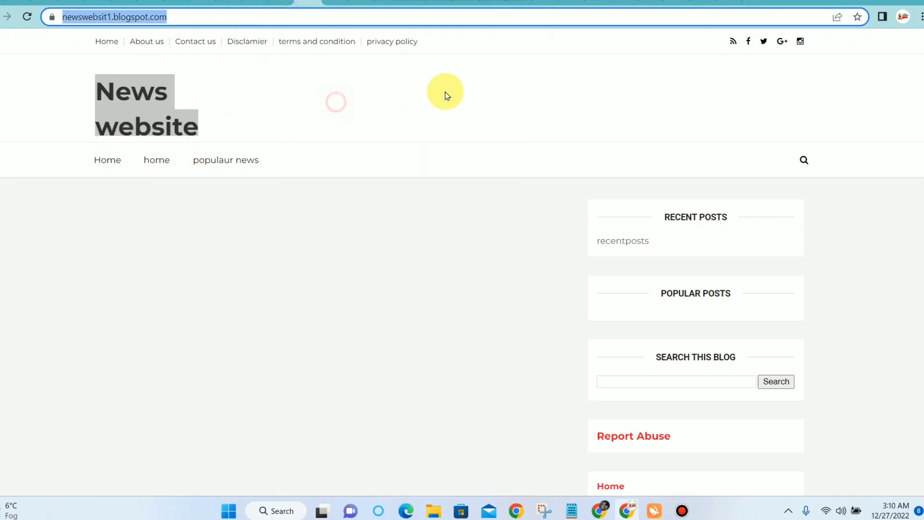
{"action": "left_click", "coordinate": [755, 3]}
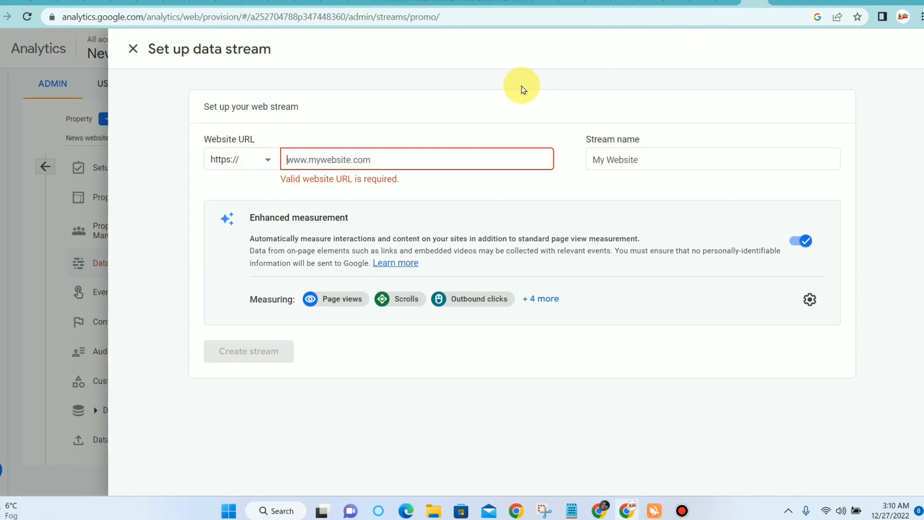
{"action": "key", "text": "ctrl+v"}
{"action": "left_click", "coordinate": [609, 159]}
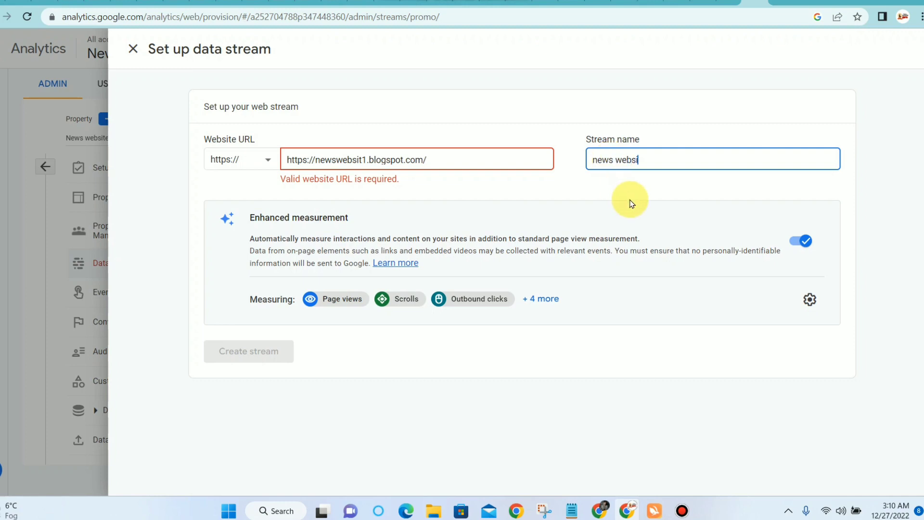
{"action": "type", "text": "news website"}
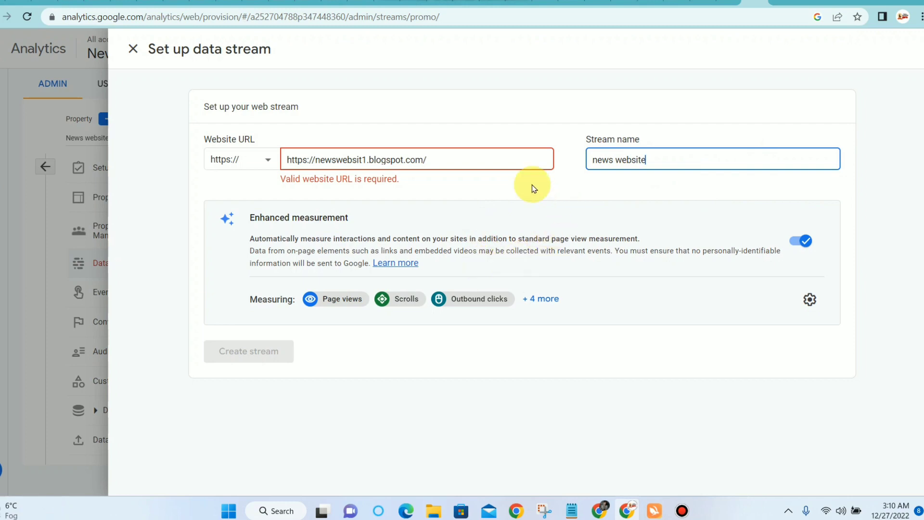
{"action": "left_click", "coordinate": [450, 159]}
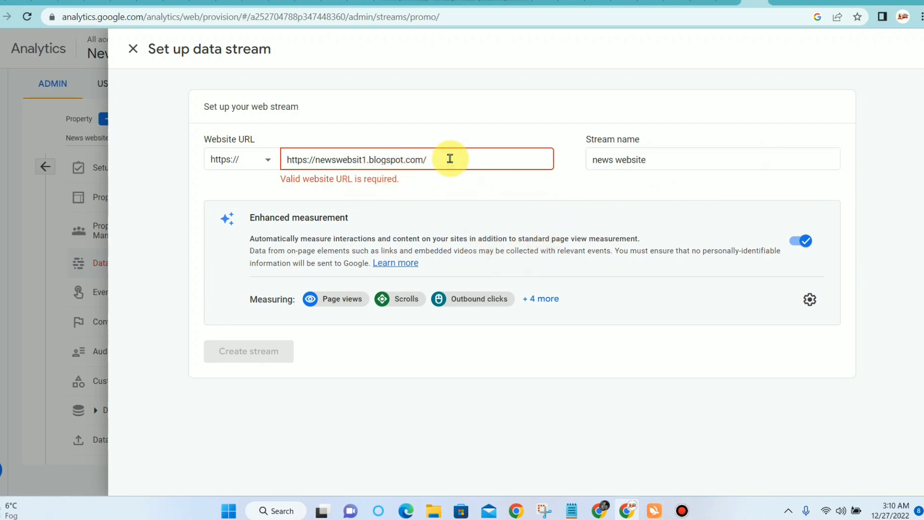
{"action": "key", "text": "BackSpace"}
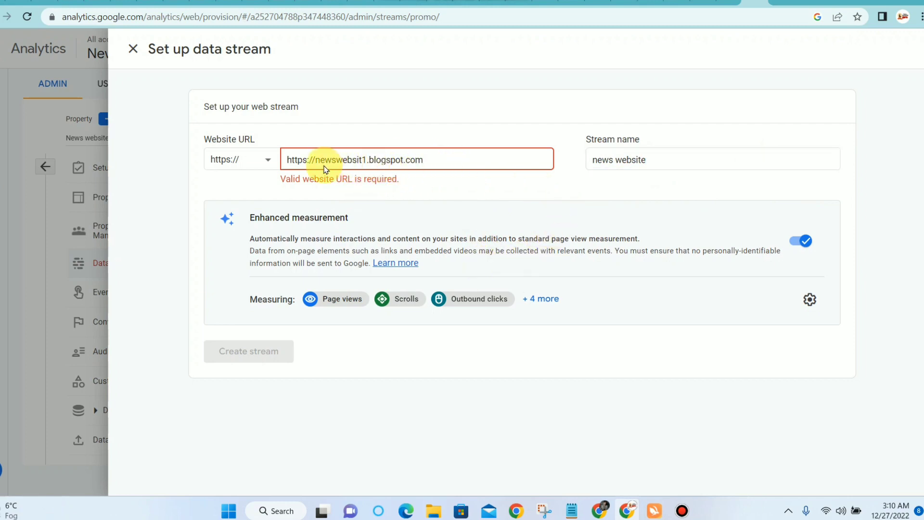
{"action": "left_click_drag", "start_coordinate": [313, 158], "coordinate": [274, 159]}
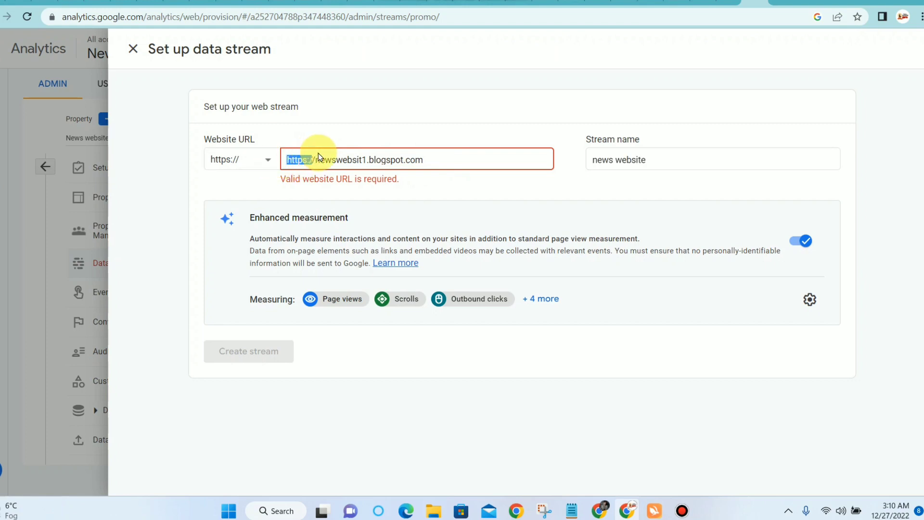
{"action": "key", "text": "BackSpace"}
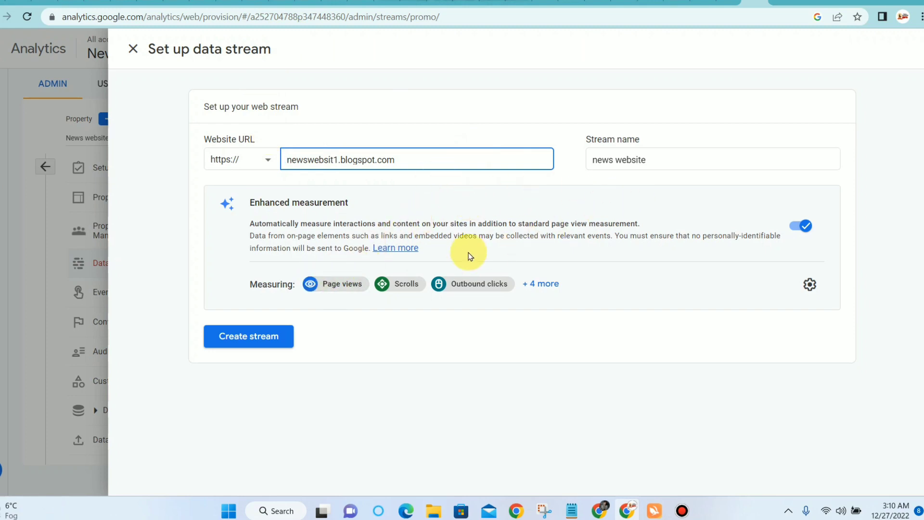
{"action": "left_click", "coordinate": [274, 333]}
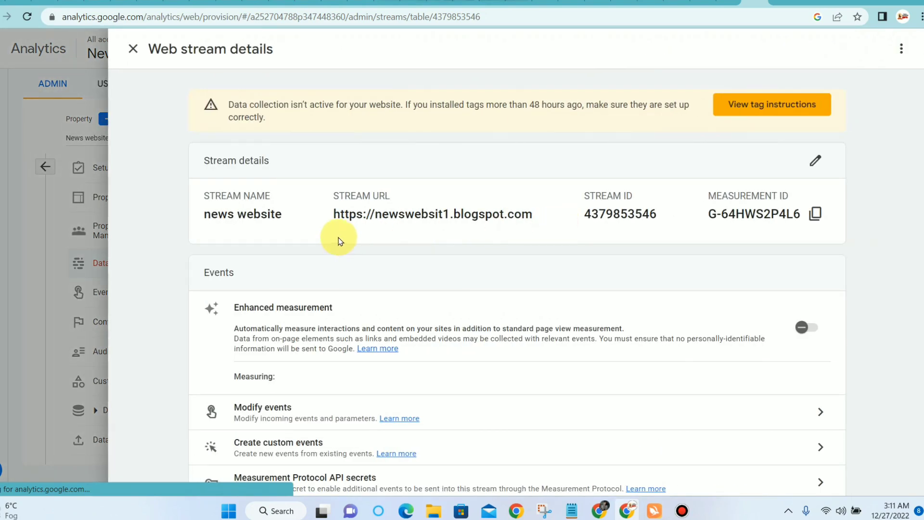
Step: Open the manual installation instructions for the new web stream and copy the Google tag code
{"action": "scroll", "coordinate": [337, 231], "scroll_direction": "down", "scroll_amount": 3}
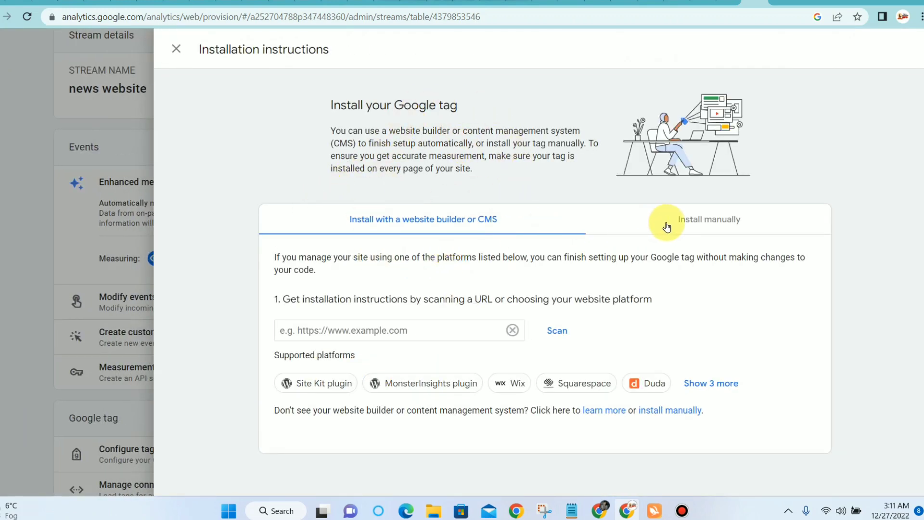
{"action": "left_click", "coordinate": [701, 219]}
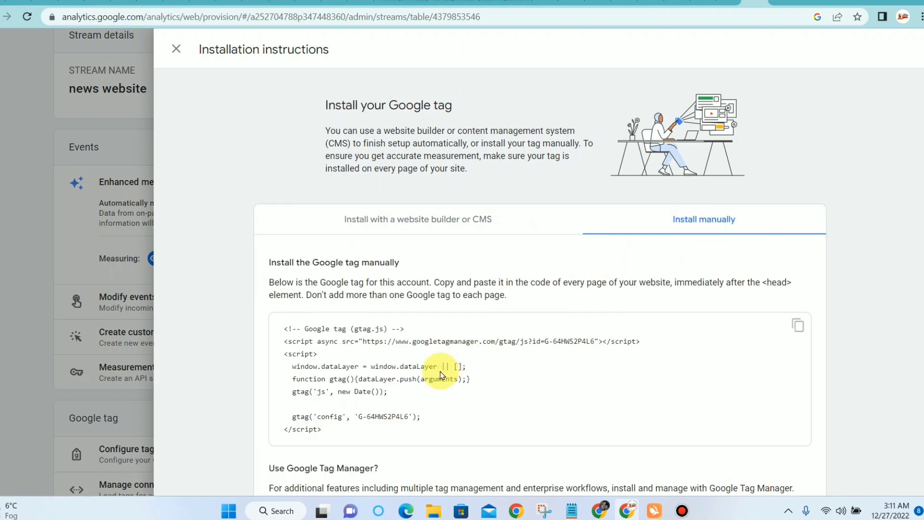
{"action": "scroll", "coordinate": [440, 374], "scroll_direction": "down", "scroll_amount": 1}
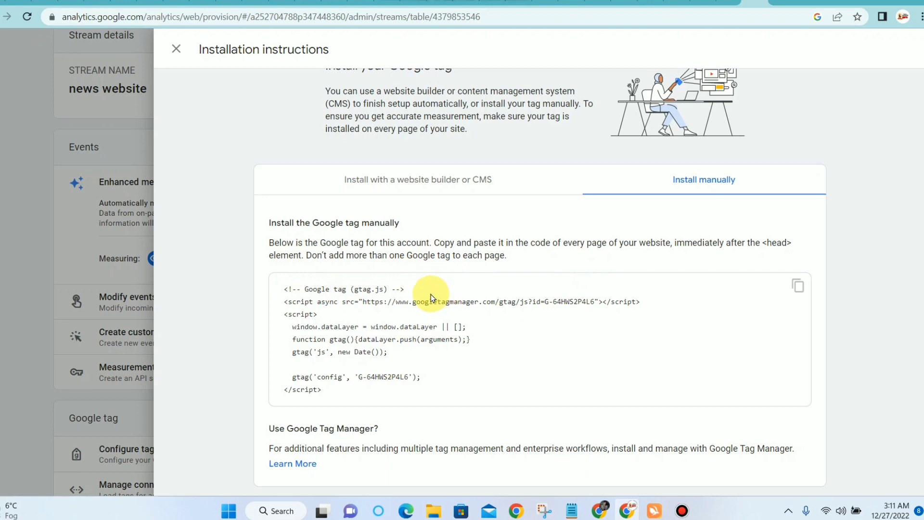
{"action": "left_click", "coordinate": [798, 286]}
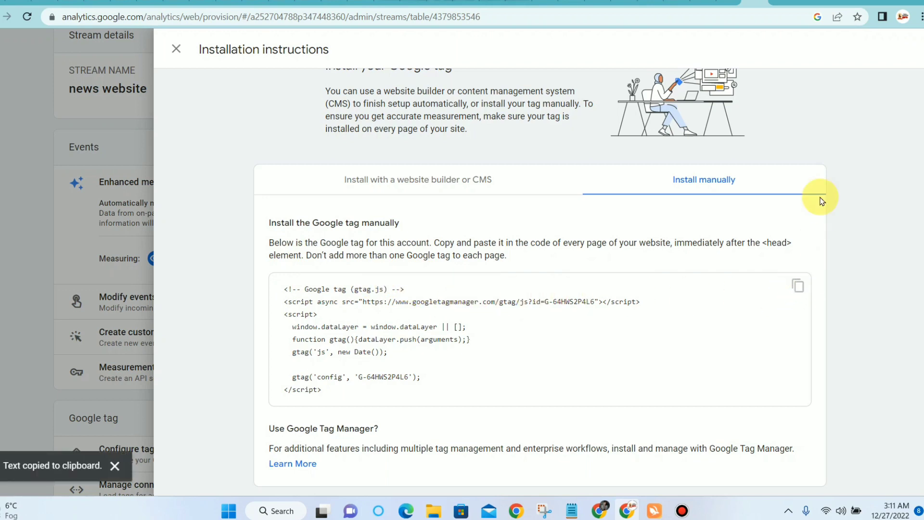
Step: Switch to Blogger and open the blog theme's HTML for editing
{"action": "left_click", "coordinate": [41, 2]}
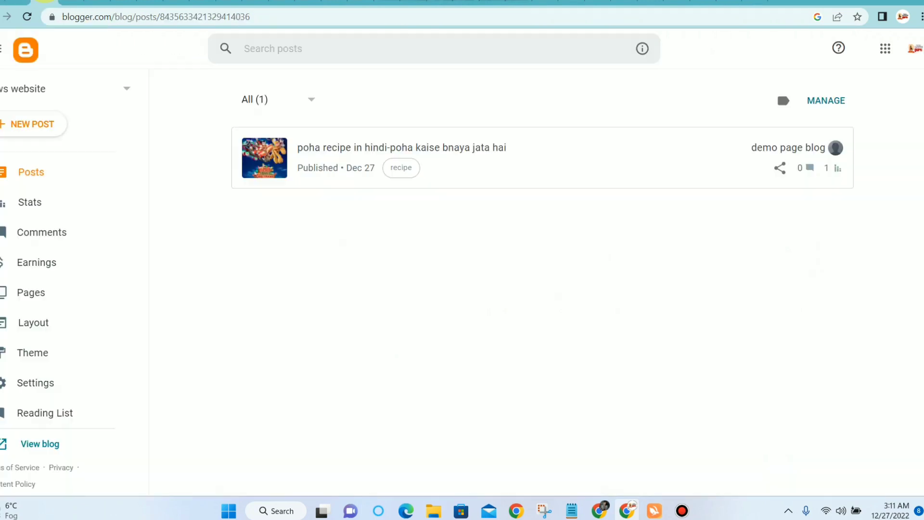
{"action": "left_click", "coordinate": [31, 355]}
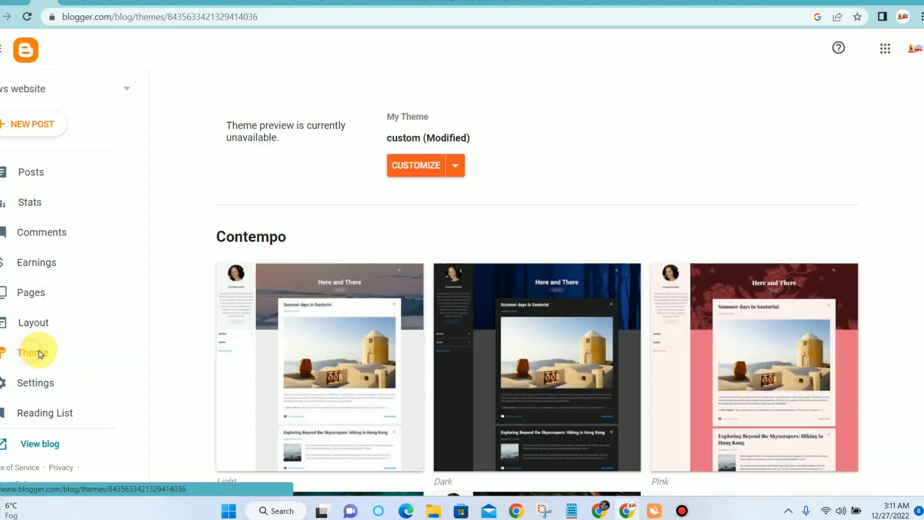
{"action": "left_click", "coordinate": [452, 169]}
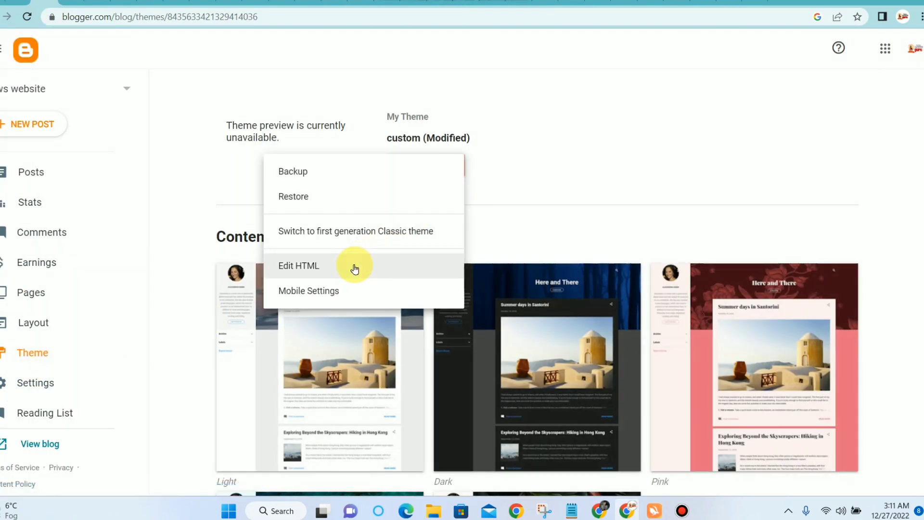
{"action": "left_click", "coordinate": [355, 266]}
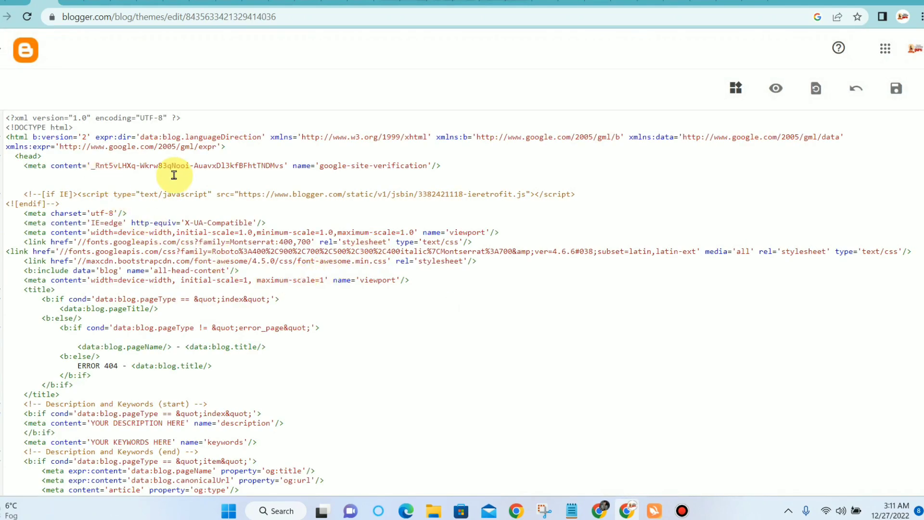
Step: Insert the copied Google tag below the google-site-verification meta tag in the theme's head, save the theme and leave the editor
{"action": "left_click", "coordinate": [449, 165]}
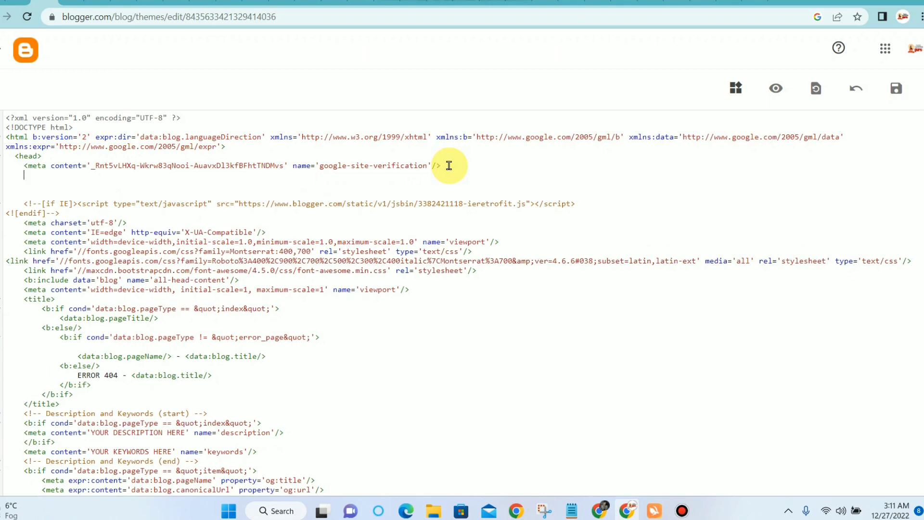
{"action": "key", "text": "Return"}
{"action": "key", "text": "Return"}
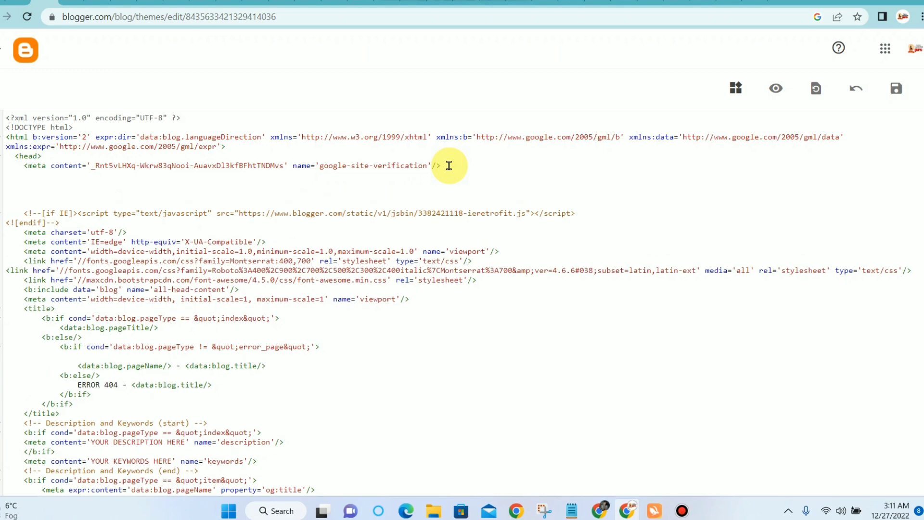
{"action": "key", "text": "ctrl+v"}
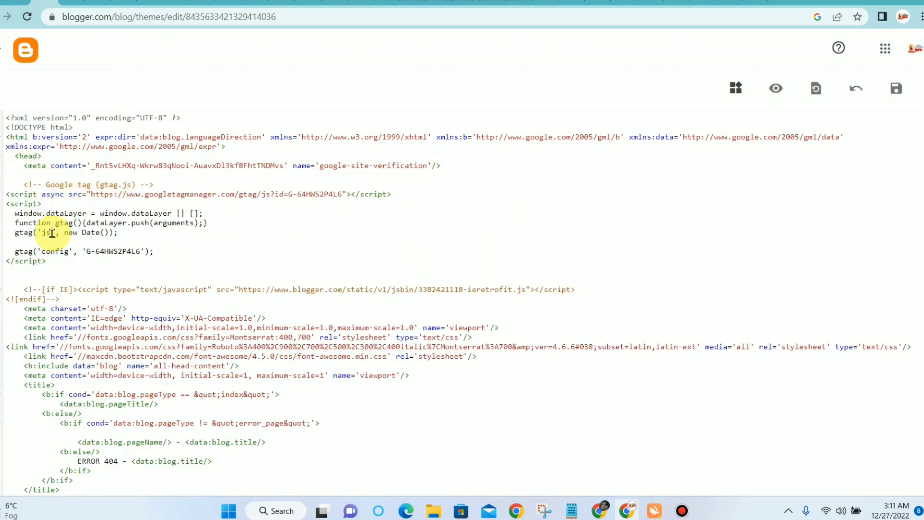
{"action": "left_click", "coordinate": [897, 88]}
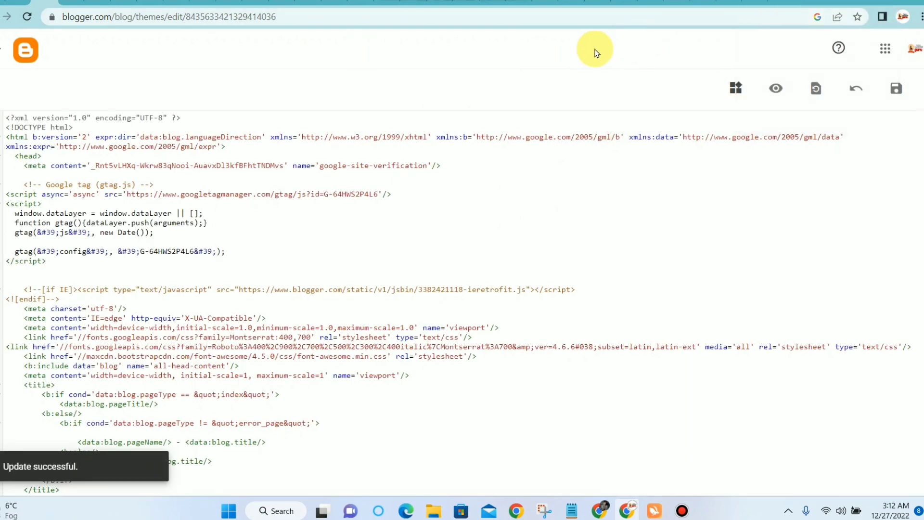
{"action": "left_click", "coordinate": [4, 51]}
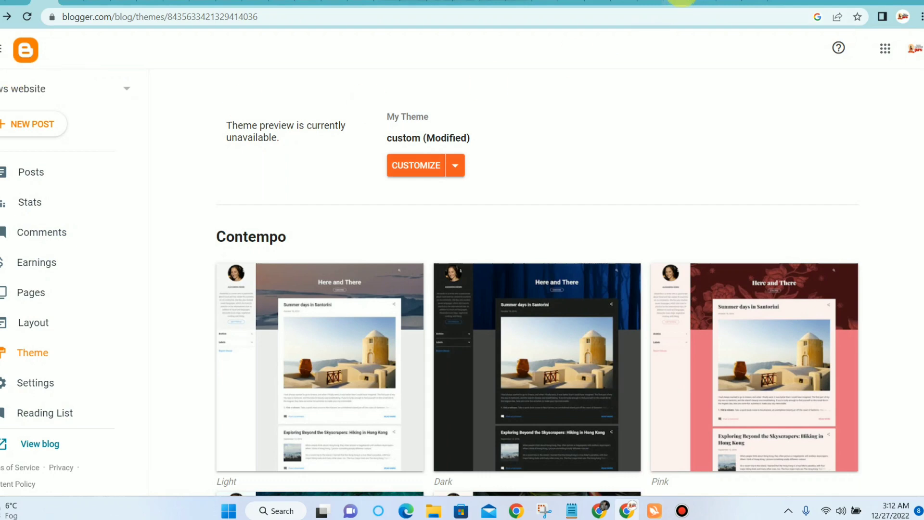
Step: Return to Google Analytics, close the stream's installation instructions and details, and examine the property's Home overview
{"action": "left_click", "coordinate": [741, 2]}
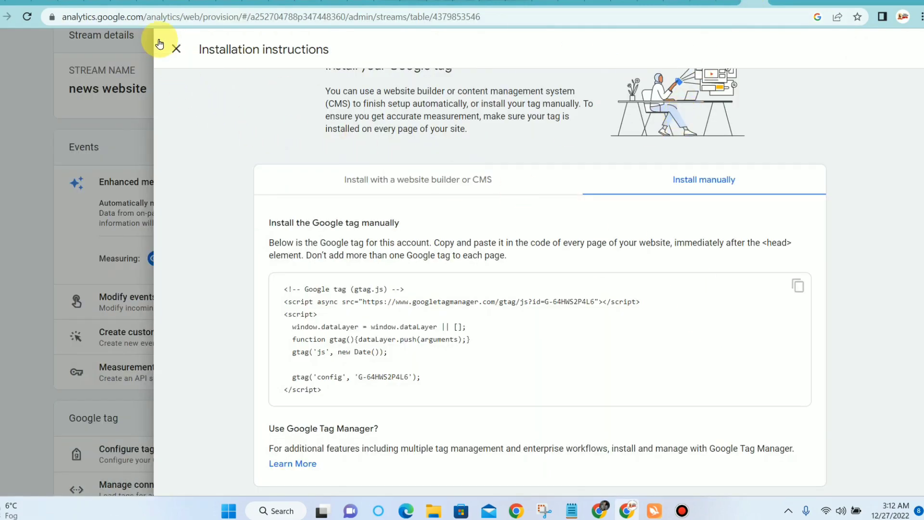
{"action": "left_click", "coordinate": [177, 48]}
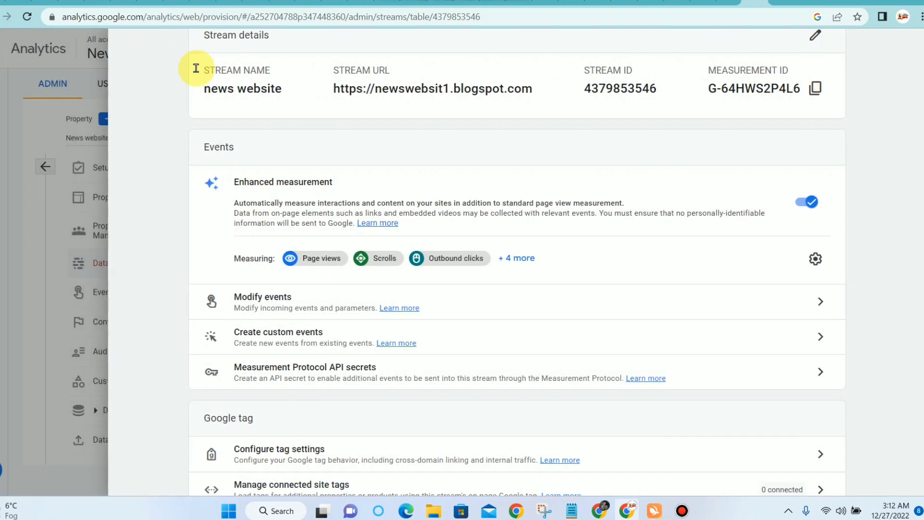
{"action": "left_click", "coordinate": [75, 62]}
{"action": "mouse_move", "coordinate": [3, 99]}
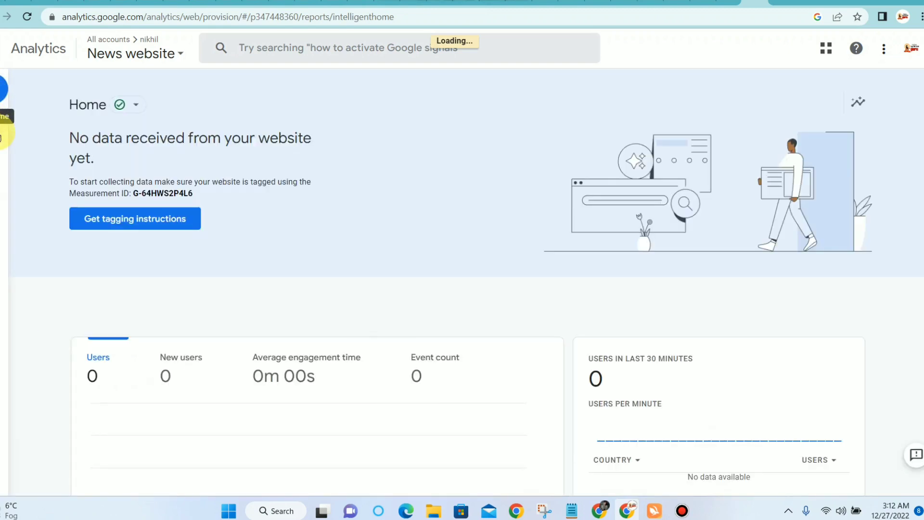
{"action": "scroll", "coordinate": [254, 251], "scroll_direction": "down", "scroll_amount": 5}
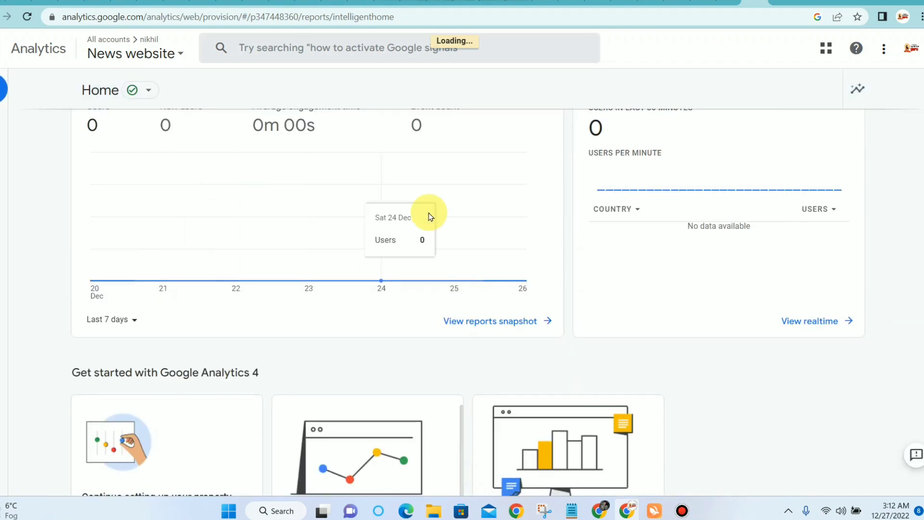
{"action": "scroll", "coordinate": [431, 216], "scroll_direction": "up", "scroll_amount": 4}
{"action": "scroll", "coordinate": [128, 227], "scroll_direction": "down", "scroll_amount": 4}
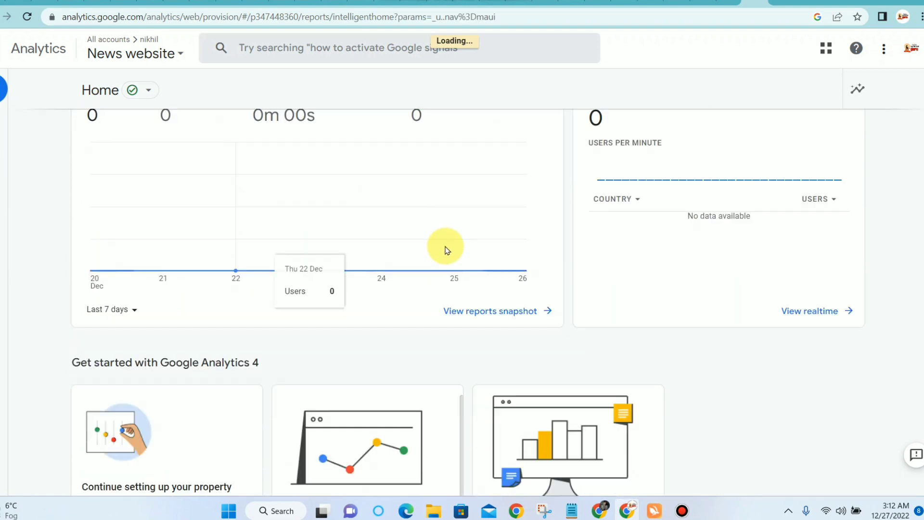
{"action": "scroll", "coordinate": [433, 264], "scroll_direction": "up", "scroll_amount": 5}
{"action": "scroll", "coordinate": [424, 278], "scroll_direction": "down", "scroll_amount": 5}
{"action": "scroll", "coordinate": [423, 279], "scroll_direction": "up", "scroll_amount": 5}
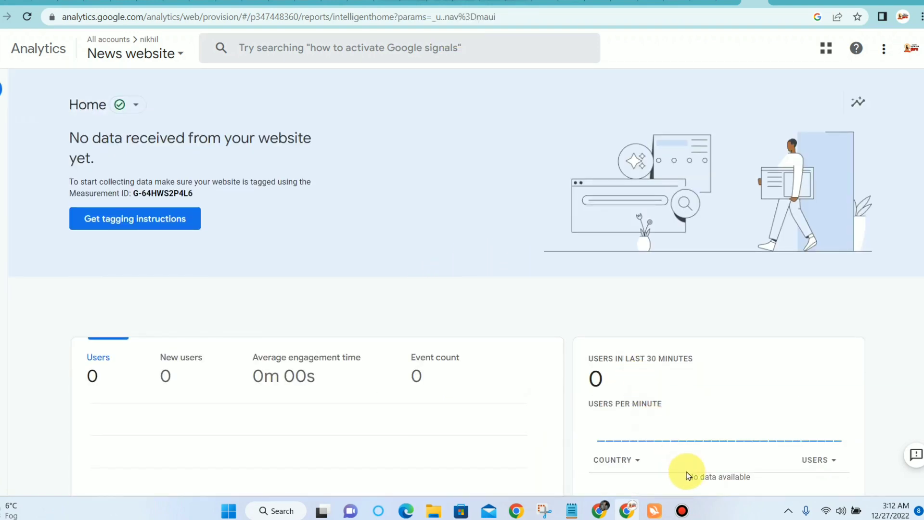
{"action": "left_click", "coordinate": [683, 511]}
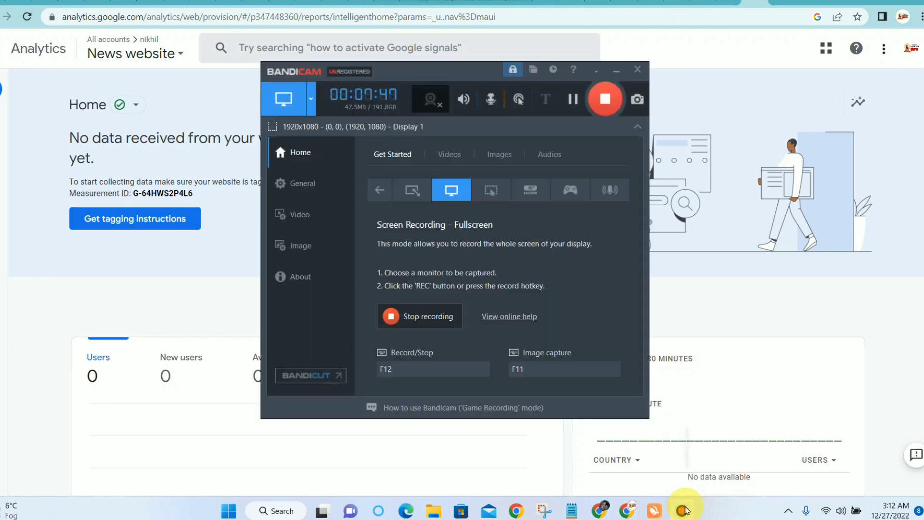
{"action": "left_click", "coordinate": [606, 99]}
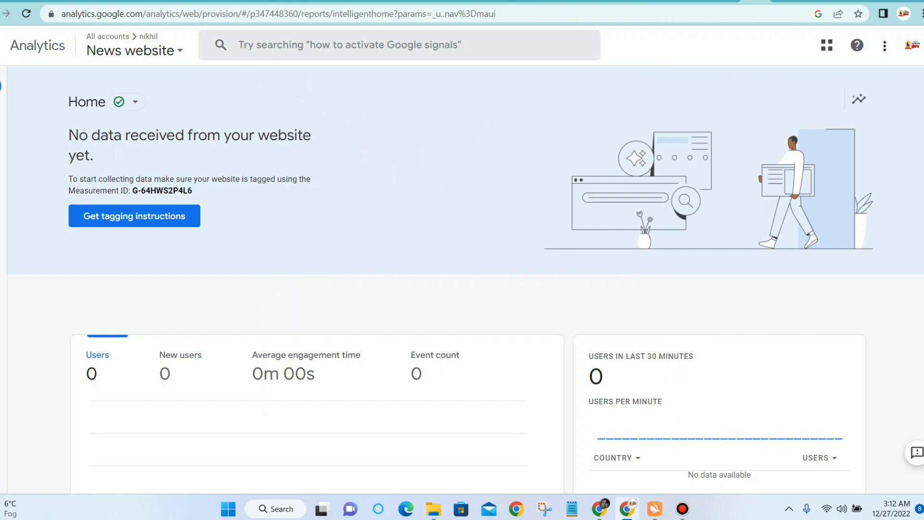
{"action": "left_click", "coordinate": [164, 1]}
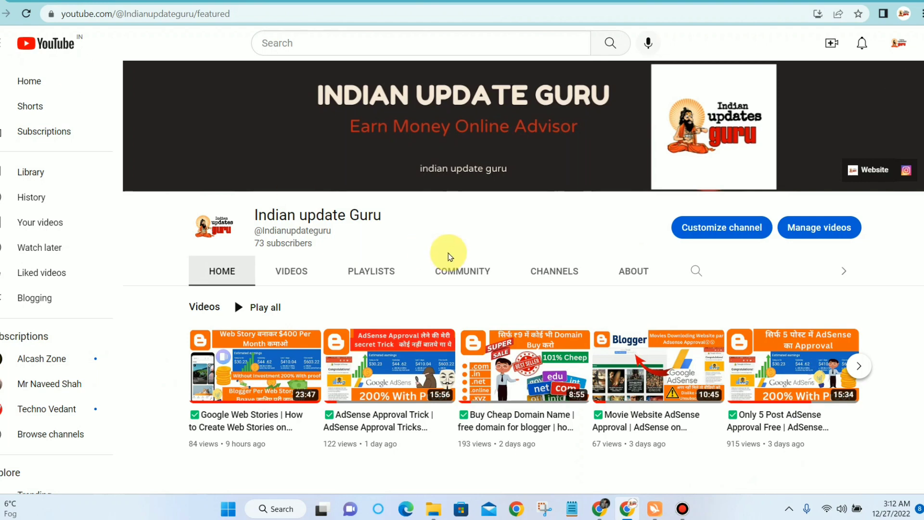
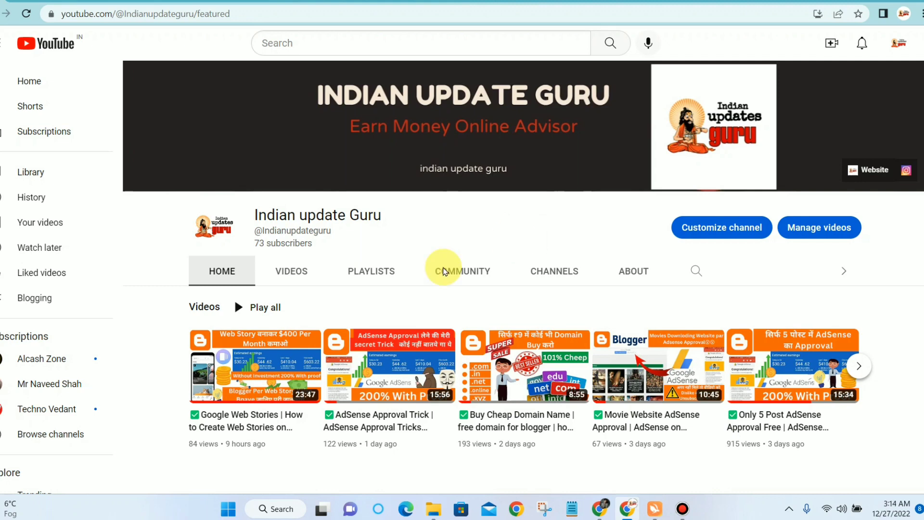
{"action": "mouse_move", "coordinate": [381, 358]}
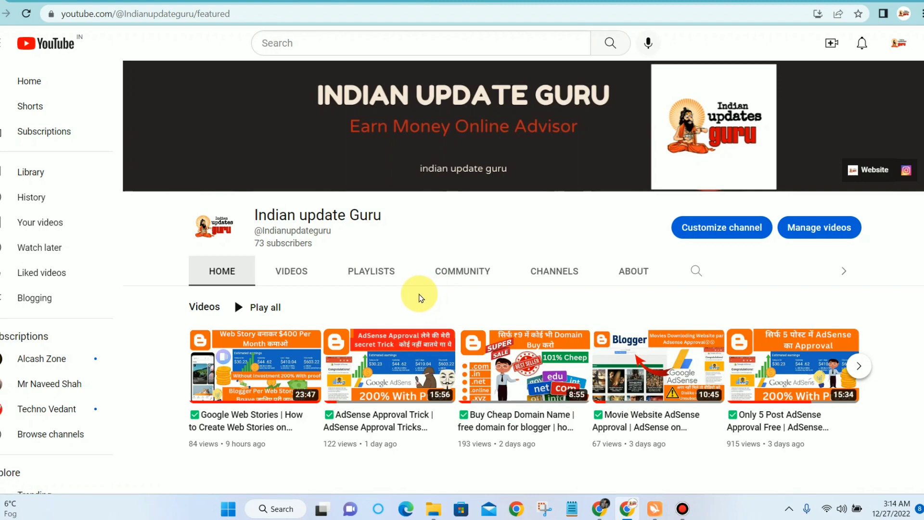
Step: Search Google for "adsense" in a new tab and open the official Google AdSense site
{"action": "left_click", "coordinate": [785, 1]}
{"action": "left_click", "coordinate": [520, 252]}
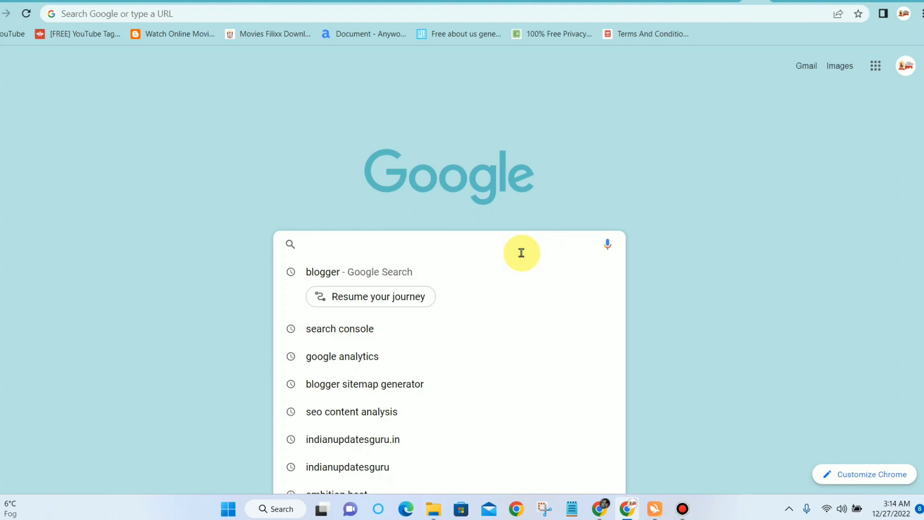
{"action": "type", "text": "adsense"}
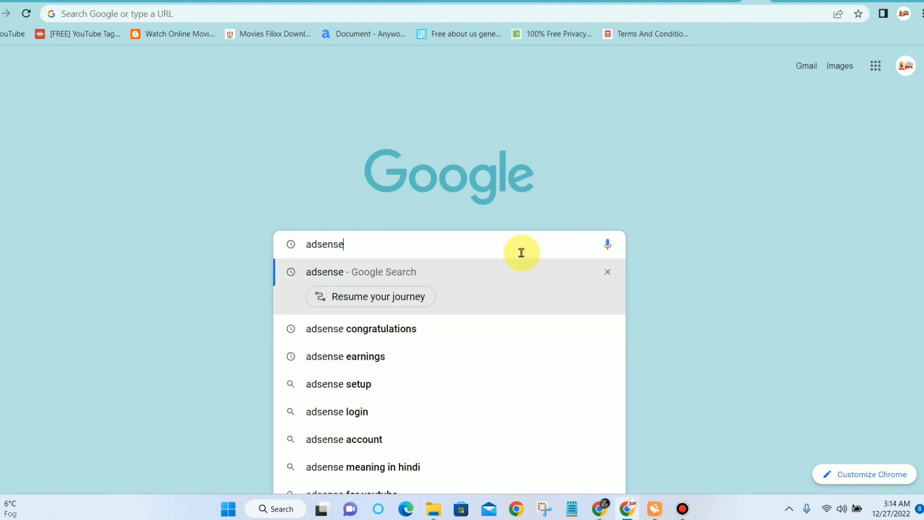
{"action": "key", "text": "Return"}
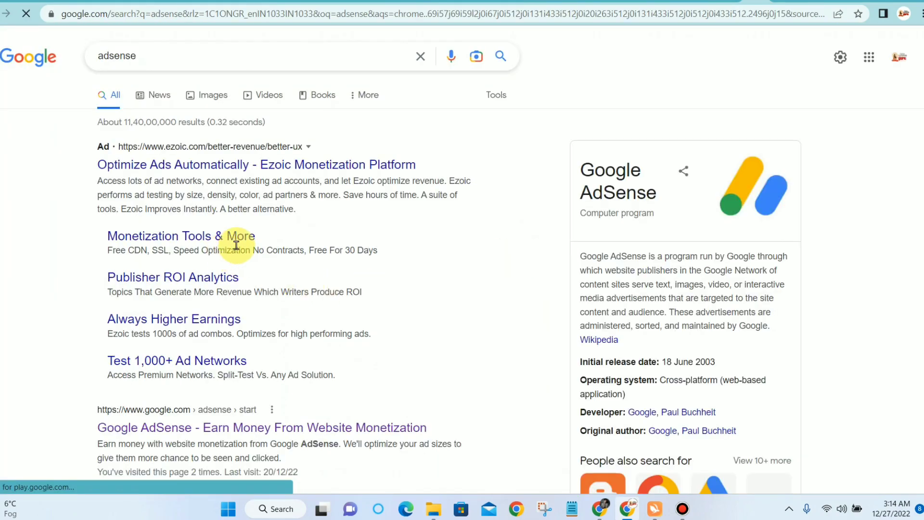
{"action": "scroll", "coordinate": [247, 213], "scroll_direction": "down", "scroll_amount": 4}
{"action": "left_click", "coordinate": [222, 241]}
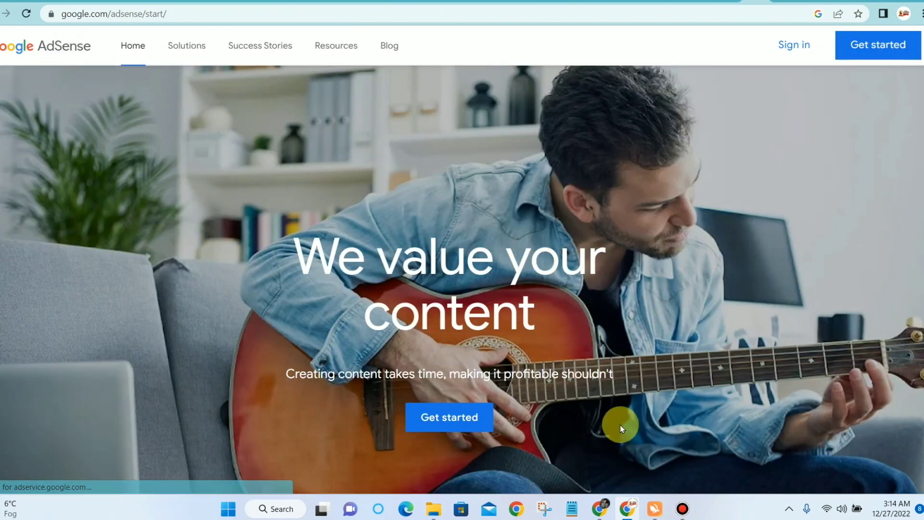
{"action": "left_click", "coordinate": [683, 509]}
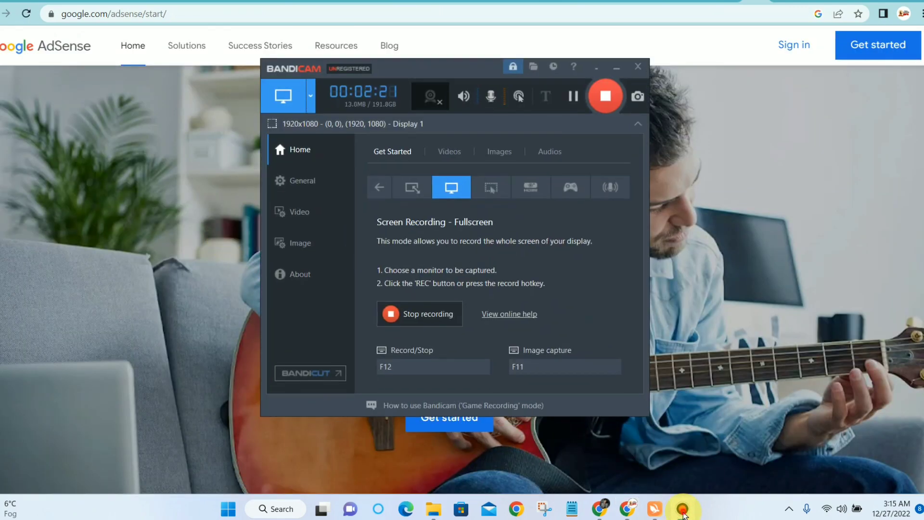
{"action": "left_click", "coordinate": [683, 511]}
Step: Get started with AdSense using the saved Google account and open the list of sites
{"action": "left_click", "coordinate": [441, 414]}
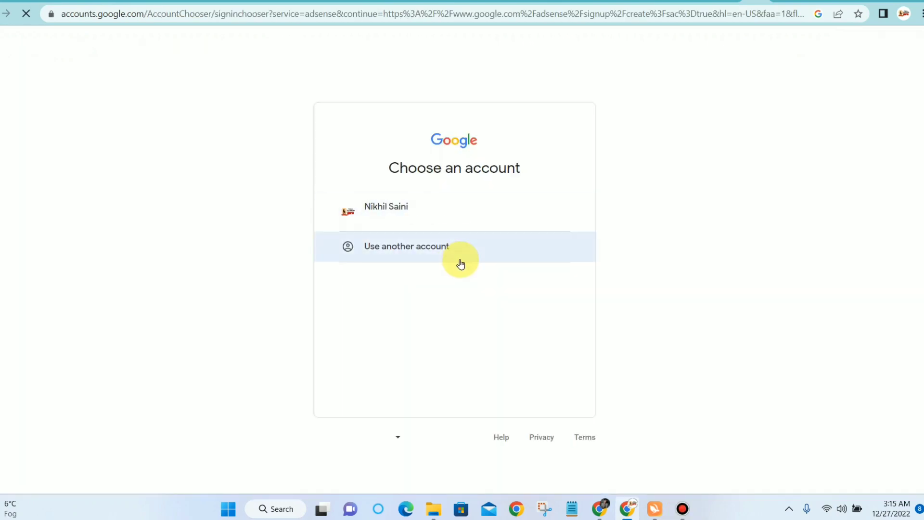
{"action": "left_click", "coordinate": [455, 215]}
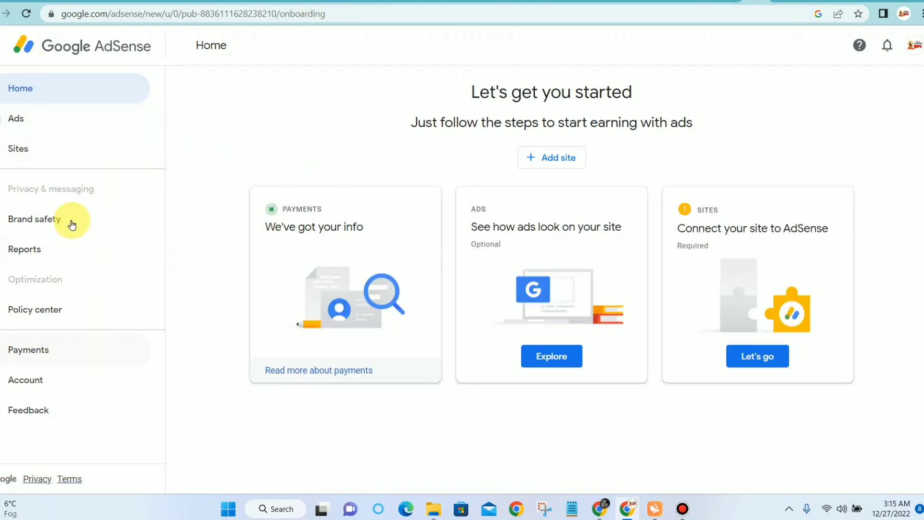
{"action": "left_click", "coordinate": [39, 153]}
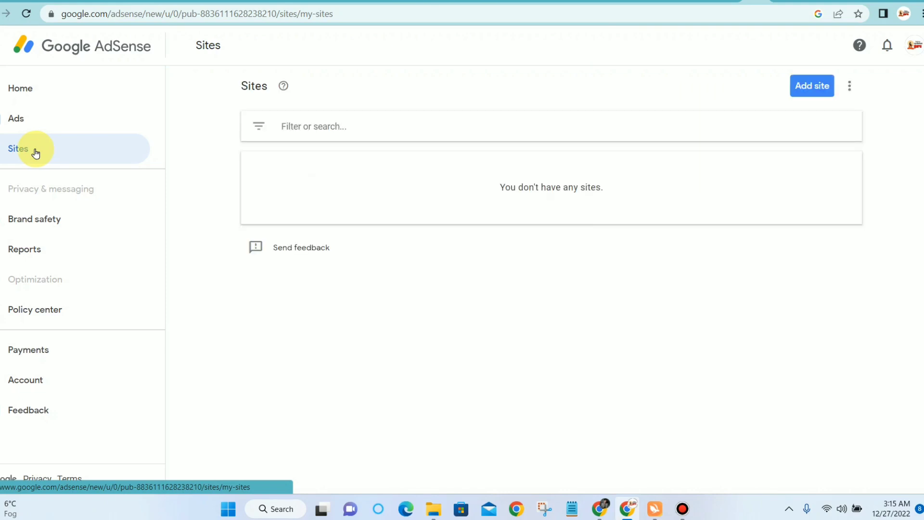
{"action": "left_click", "coordinate": [821, 90]}
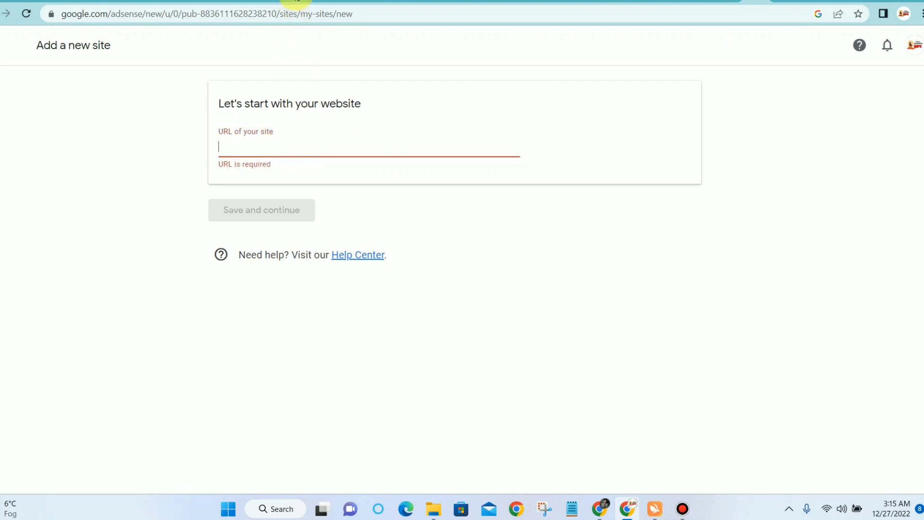
{"action": "left_click", "coordinate": [296, 1]}
{"action": "right_click", "coordinate": [236, 18]}
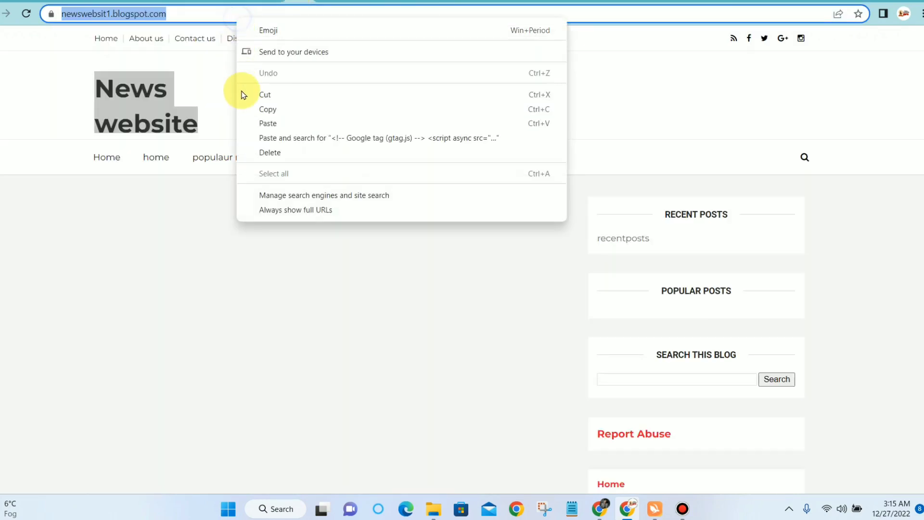
{"action": "left_click", "coordinate": [264, 112]}
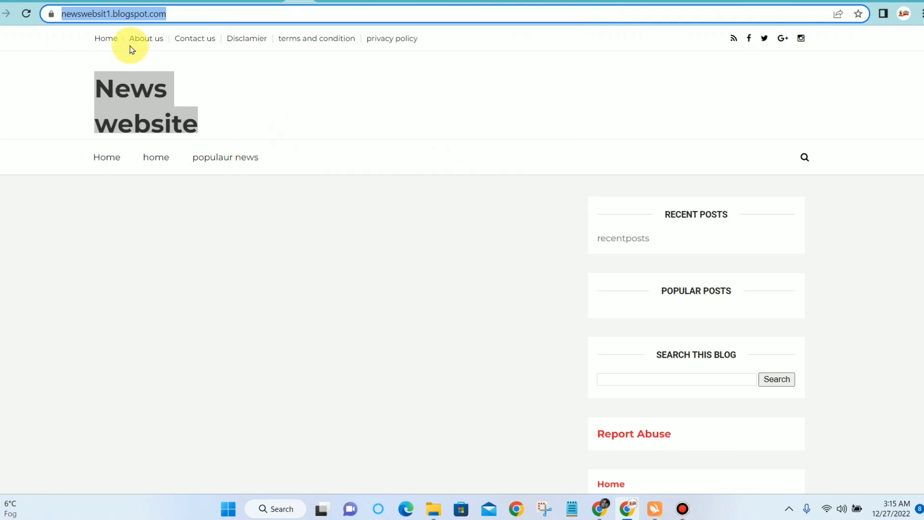
{"action": "left_click", "coordinate": [751, 2]}
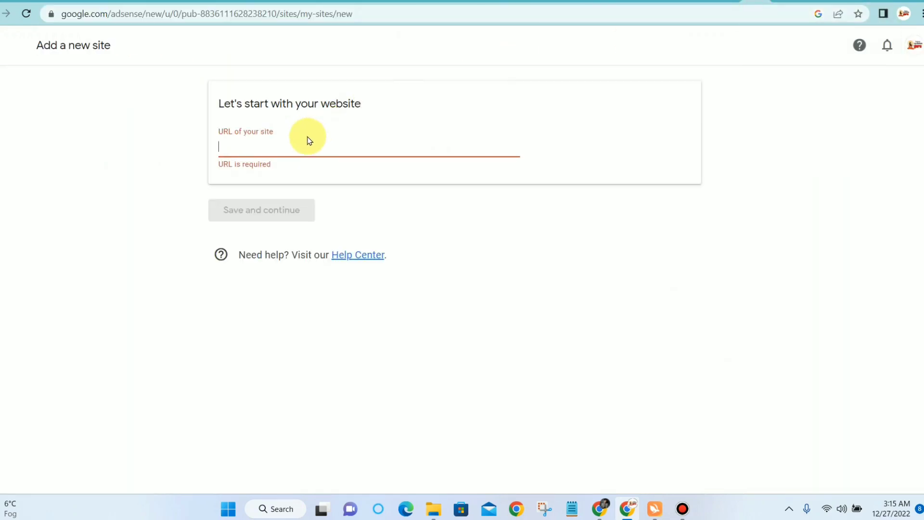
{"action": "key", "text": "ctrl+v"}
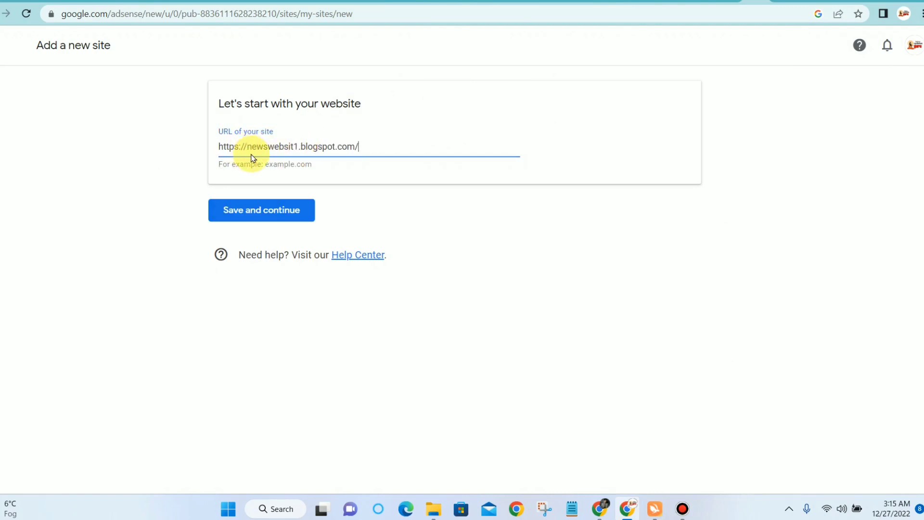
{"action": "left_click", "coordinate": [264, 214]}
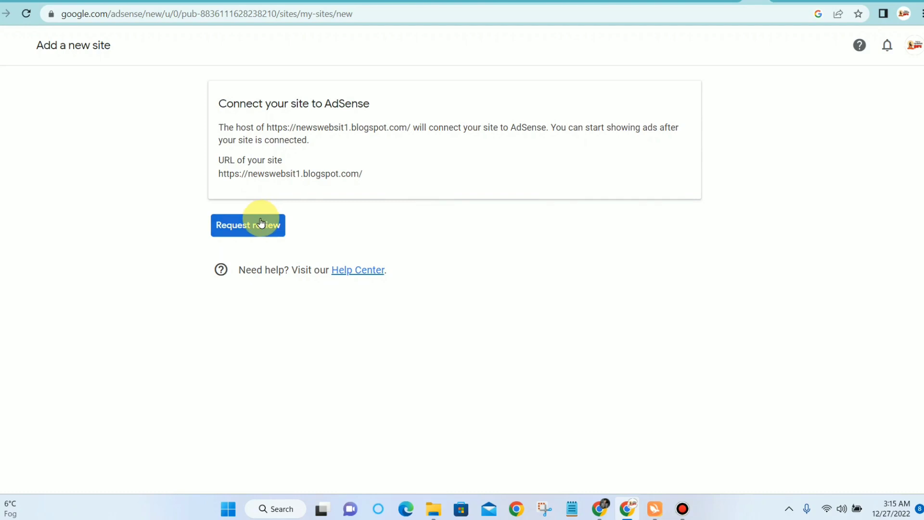
{"action": "left_click", "coordinate": [238, 222]}
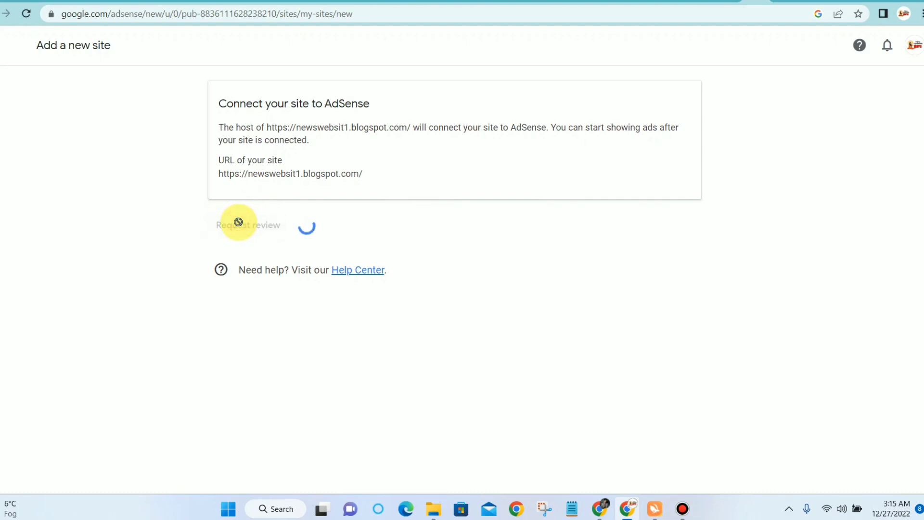
Step: Open the ad setup for newswebsit1.blogspot.com, look over the site preview and turn on Auto ads
{"action": "scroll", "coordinate": [270, 313], "scroll_direction": "down", "scroll_amount": 1}
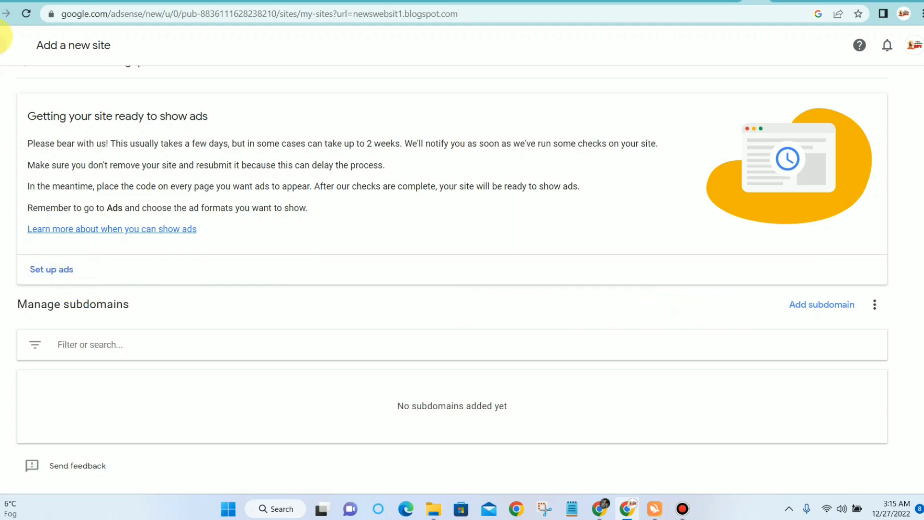
{"action": "left_click", "coordinate": [49, 270]}
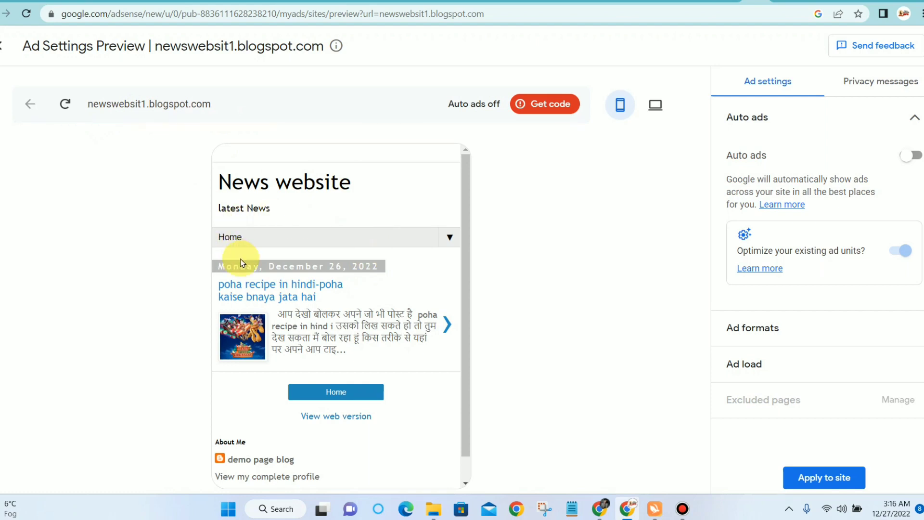
{"action": "scroll", "coordinate": [248, 264], "scroll_direction": "down", "scroll_amount": 1}
{"action": "scroll", "coordinate": [324, 271], "scroll_direction": "up", "scroll_amount": 1}
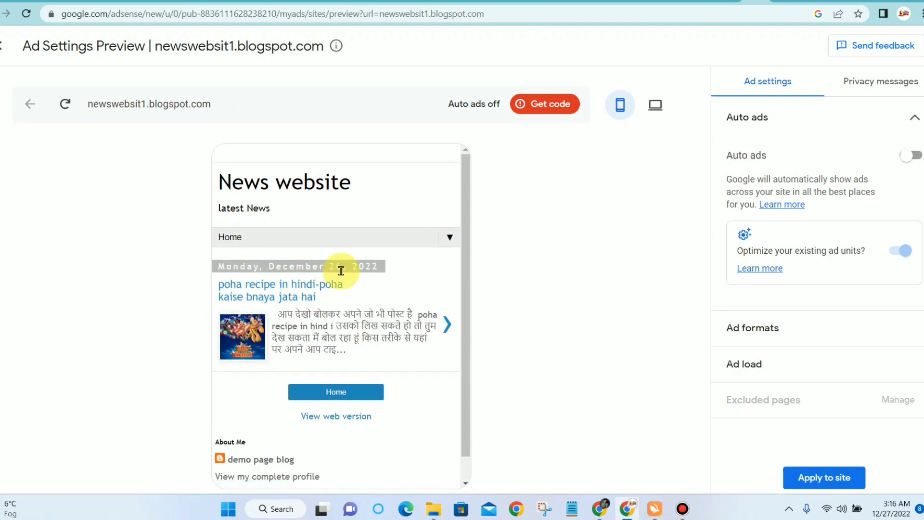
{"action": "scroll", "coordinate": [330, 260], "scroll_direction": "down", "scroll_amount": 1}
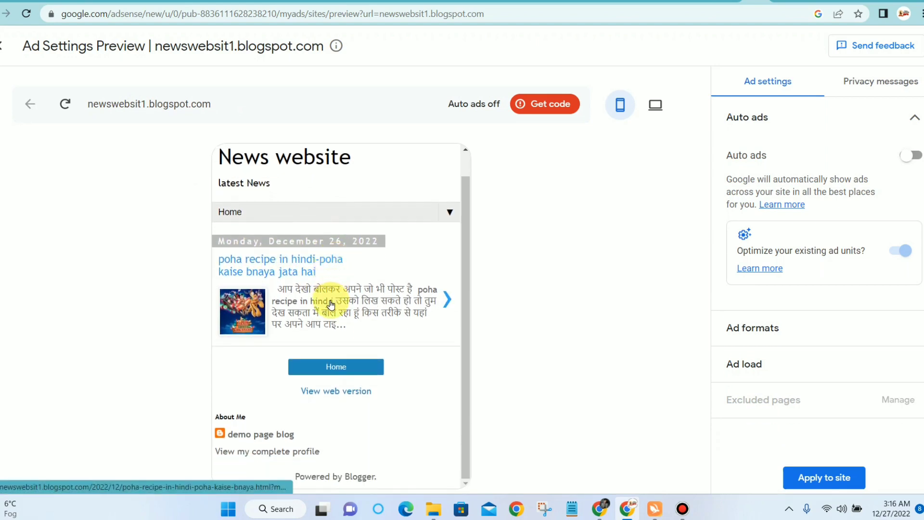
{"action": "left_click", "coordinate": [908, 156]}
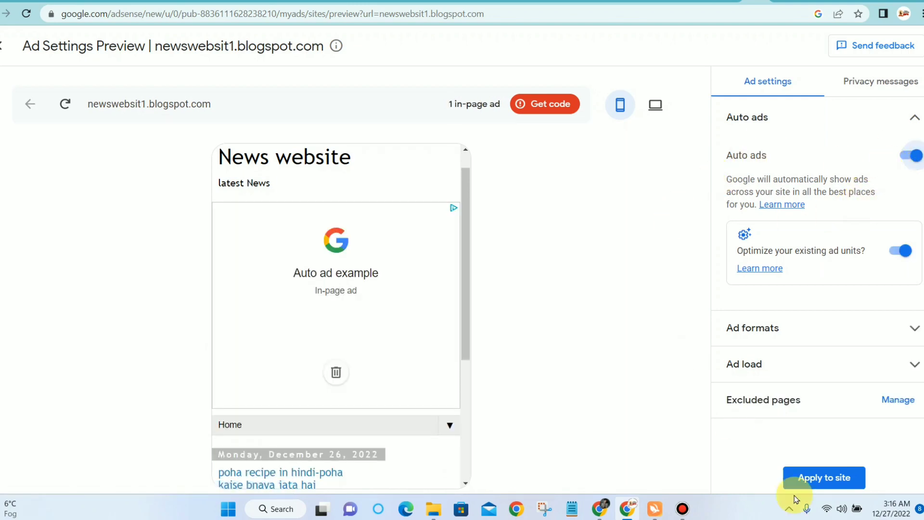
{"action": "left_click", "coordinate": [834, 479]}
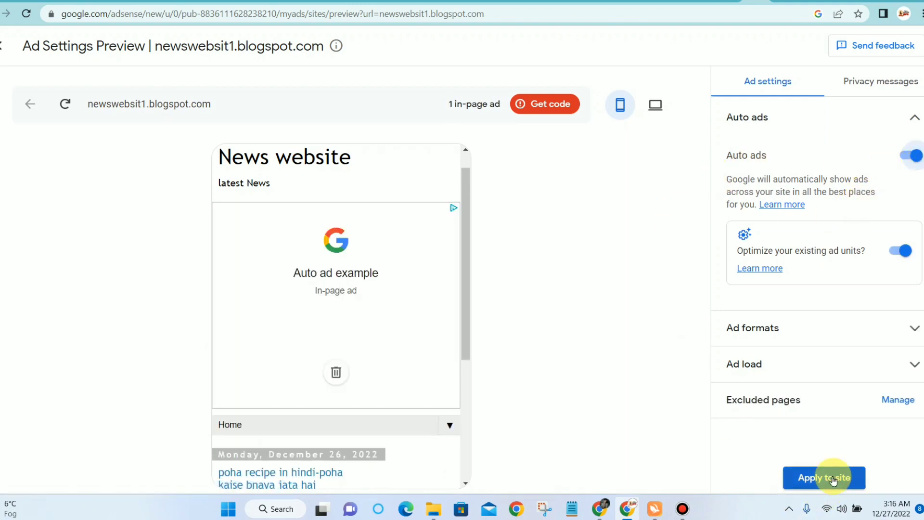
Step: Copy the AdSense code snippet for the site and open the blog theme's HTML for editing in Blogger
{"action": "left_click", "coordinate": [540, 103]}
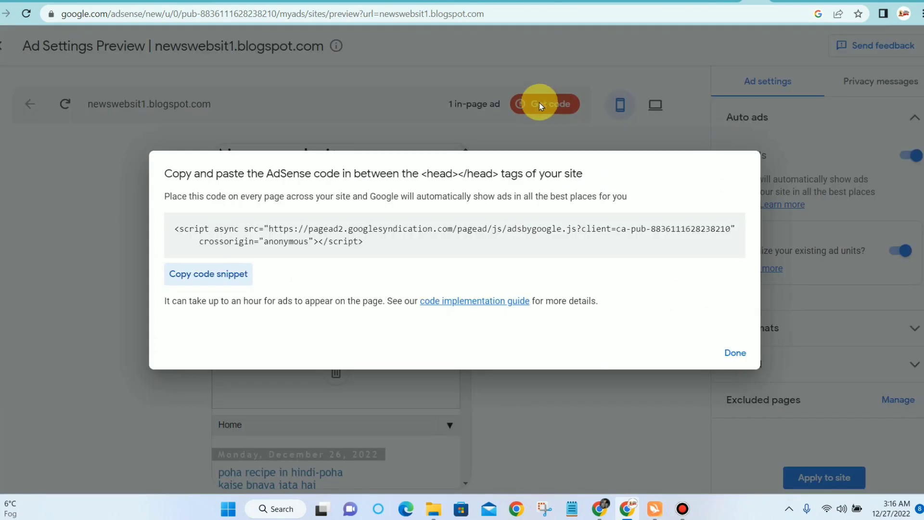
{"action": "left_click", "coordinate": [220, 273]}
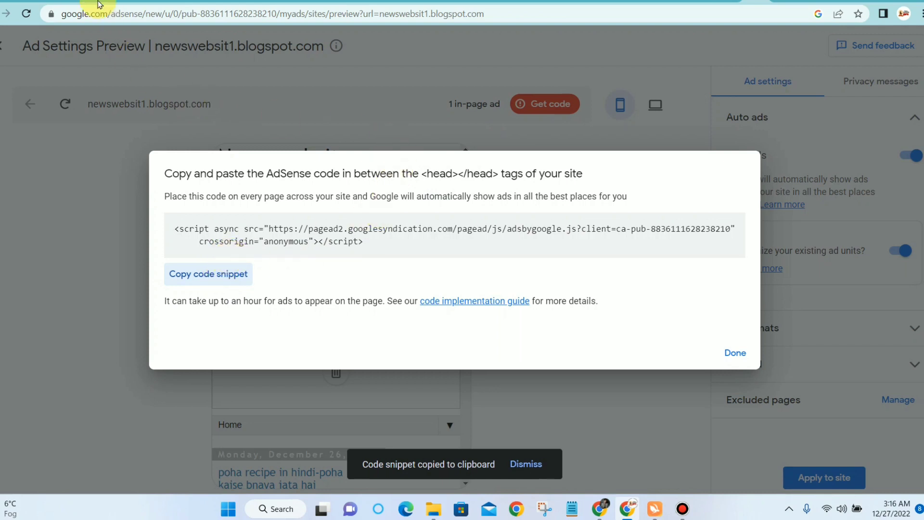
{"action": "left_click", "coordinate": [37, 2]}
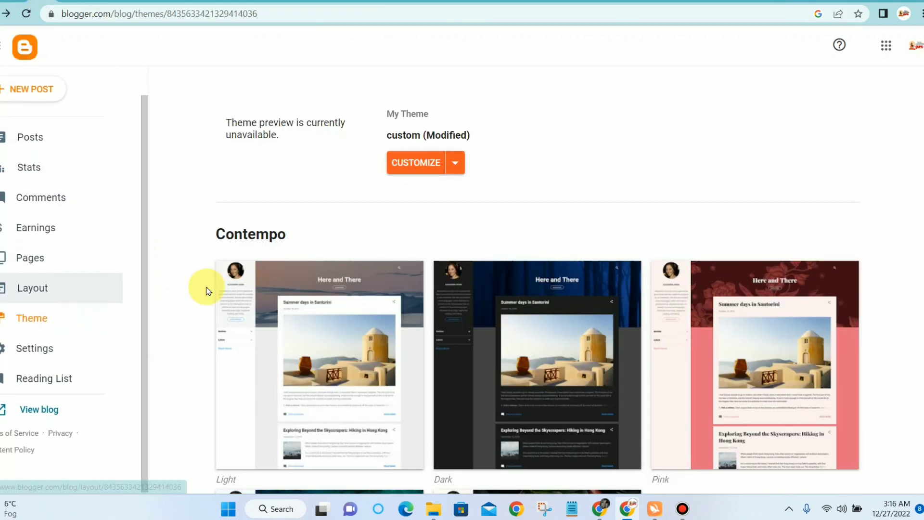
{"action": "left_click", "coordinate": [456, 163]}
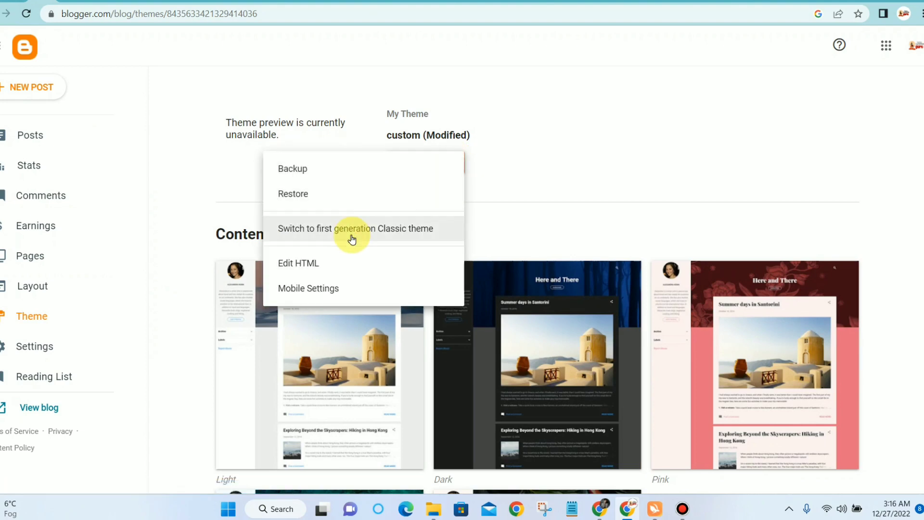
{"action": "left_click", "coordinate": [340, 255]}
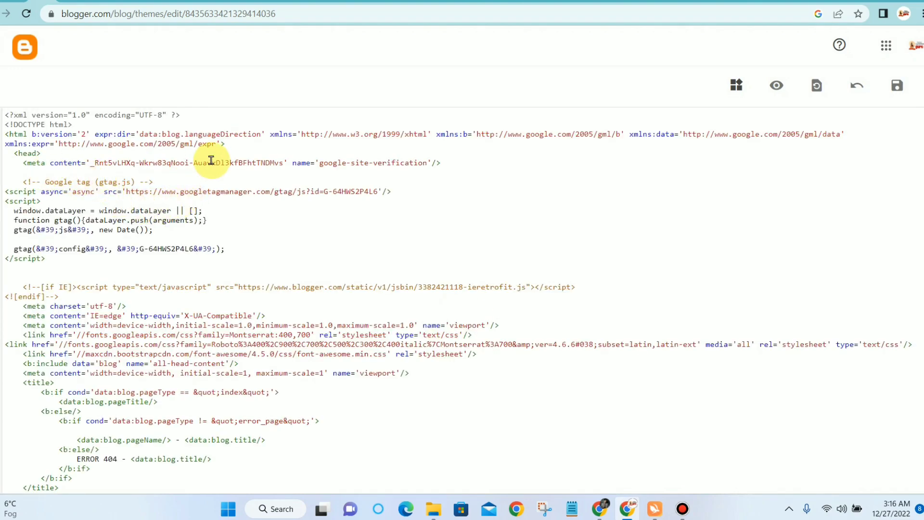
Step: Insert the copied AdSense script on a new line below the google-site-verification meta tag and save the theme
{"action": "left_click", "coordinate": [465, 159]}
{"action": "key", "text": "Return"}
{"action": "key", "text": "Return"}
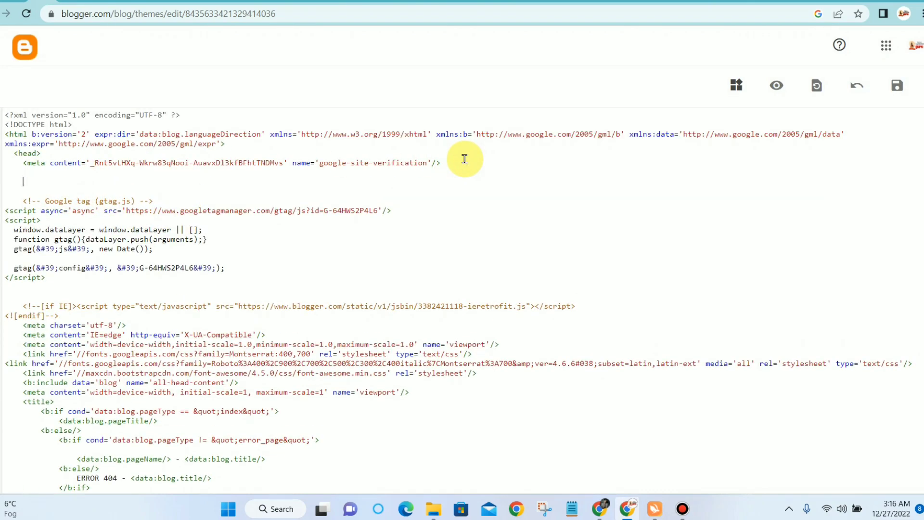
{"action": "key", "text": "ctrl+v"}
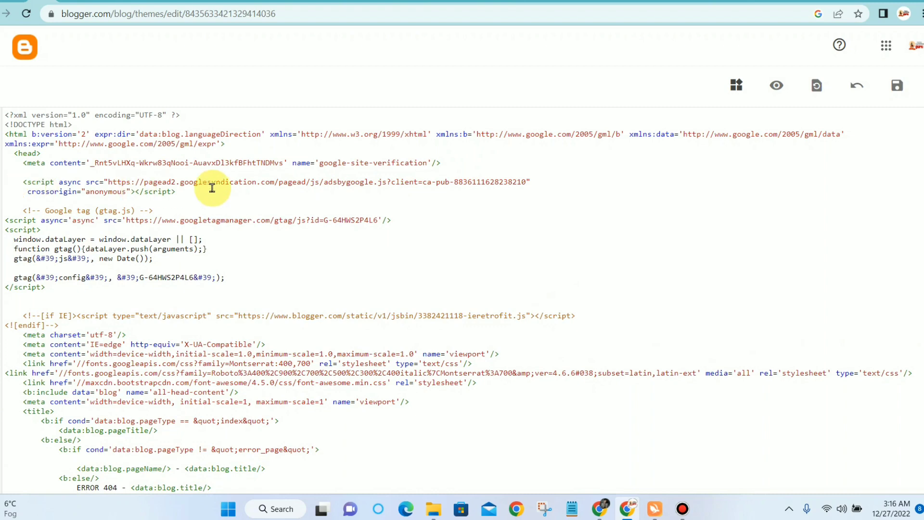
{"action": "left_click", "coordinate": [897, 85]}
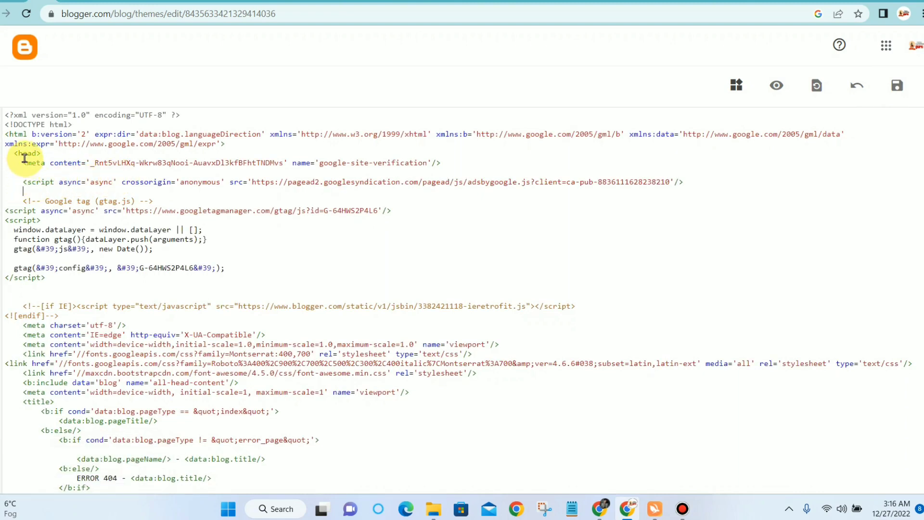
Step: Review the site-verification meta tag, AdSense script and Google tag in the theme's head, and leave the HTML editor
{"action": "left_click_drag", "start_coordinate": [20, 161], "coordinate": [277, 164]}
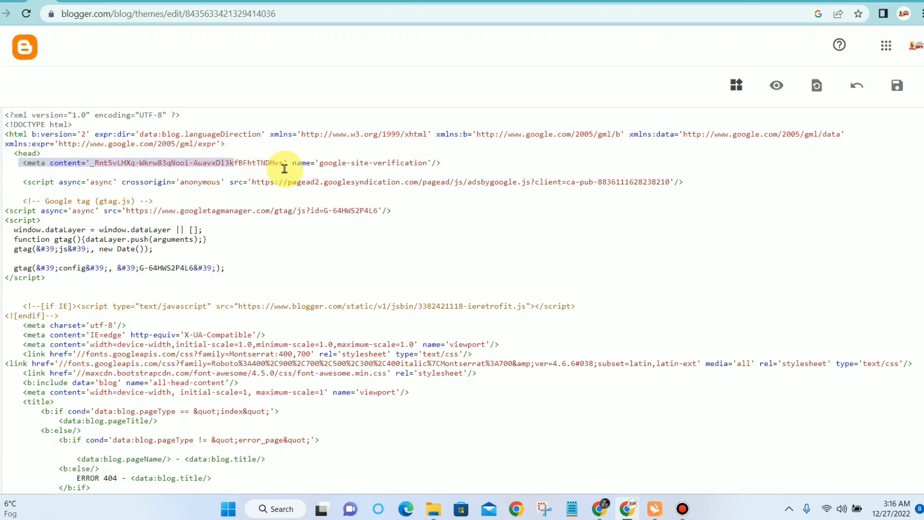
{"action": "left_click_drag", "start_coordinate": [20, 182], "coordinate": [372, 186]}
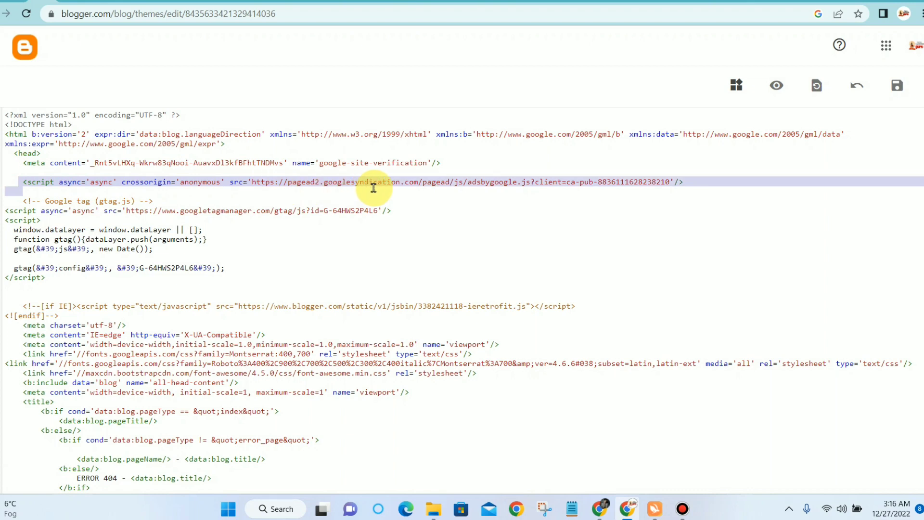
{"action": "left_click_drag", "start_coordinate": [20, 201], "coordinate": [118, 241]}
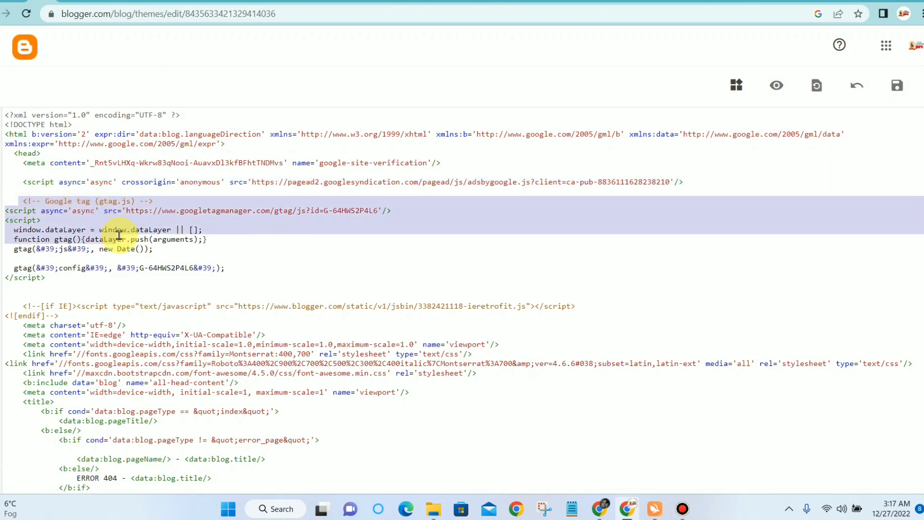
{"action": "left_click", "coordinate": [1, 43]}
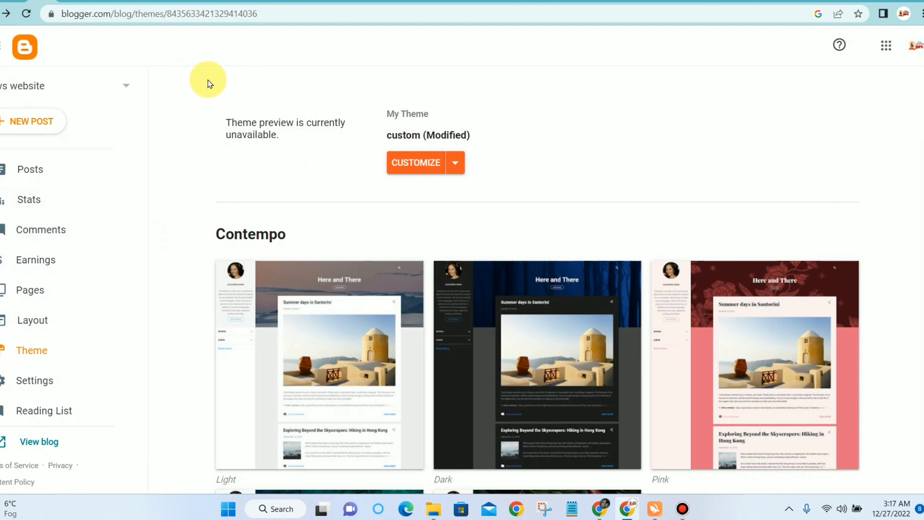
Step: Return to AdSense, close the code snippet and apply the Auto ads settings to the site with Apply now
{"action": "left_click", "coordinate": [738, 5]}
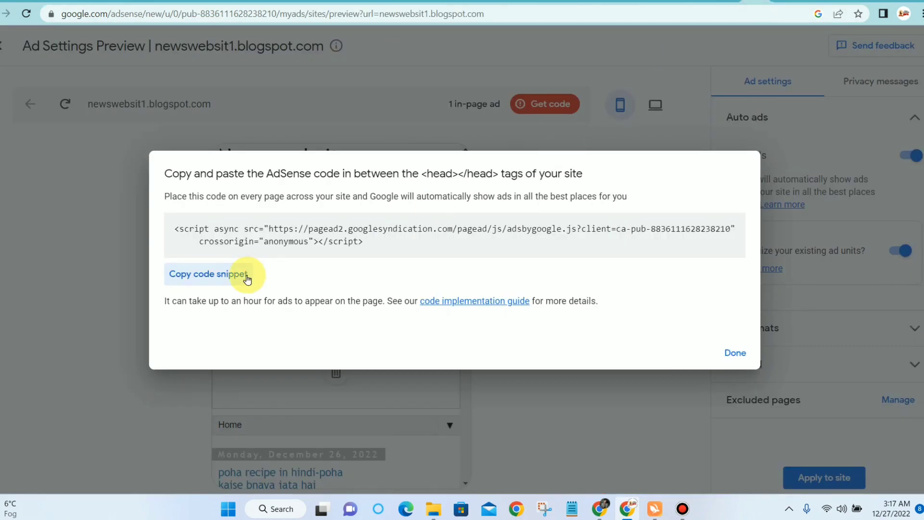
{"action": "left_click", "coordinate": [735, 352]}
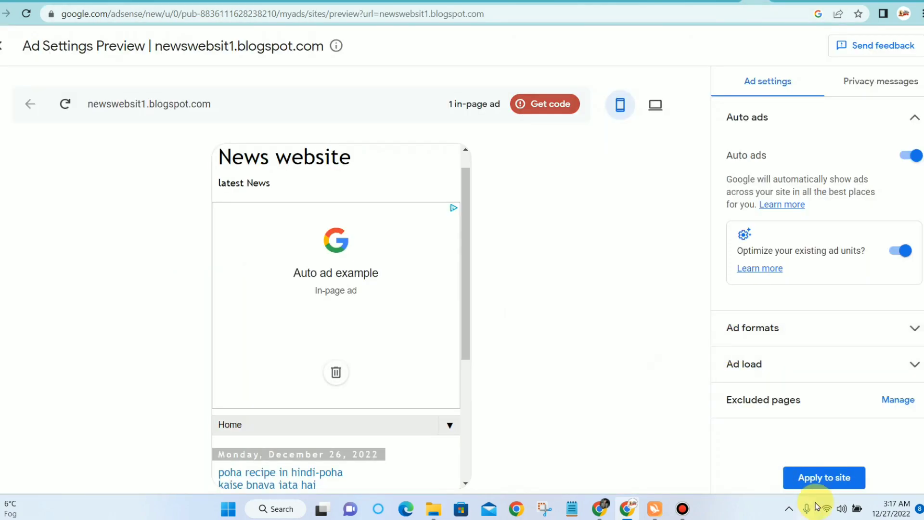
{"action": "left_click", "coordinate": [824, 478]}
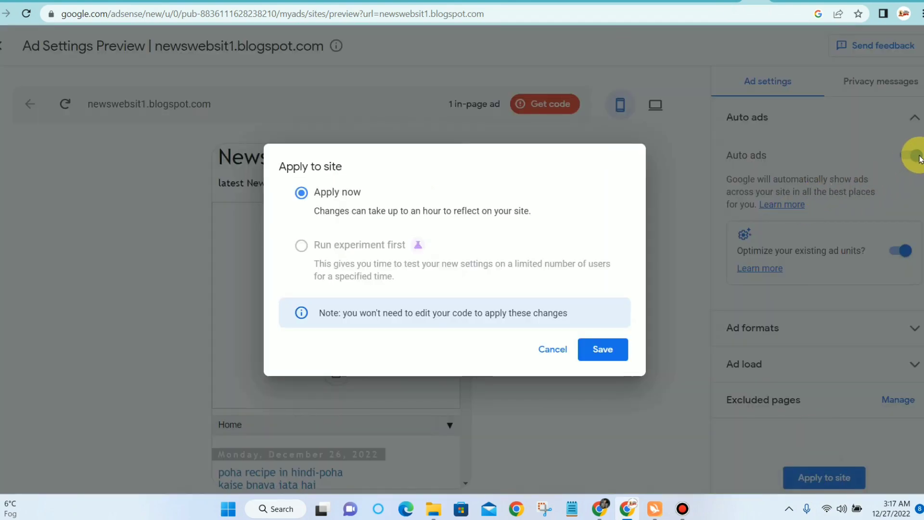
{"action": "left_click", "coordinate": [607, 349]}
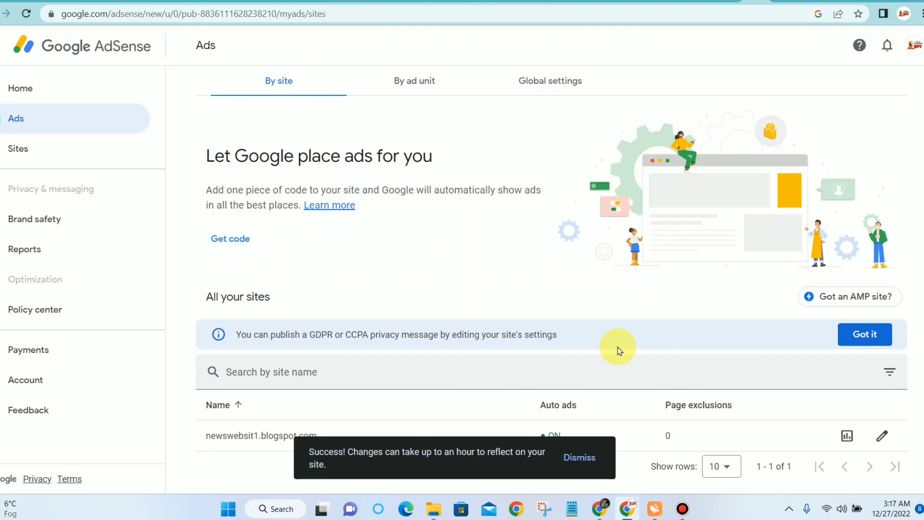
Step: Examine the review status details of newswebsit1.blogspot.com in the AdSense list of sites
{"action": "left_click", "coordinate": [84, 159]}
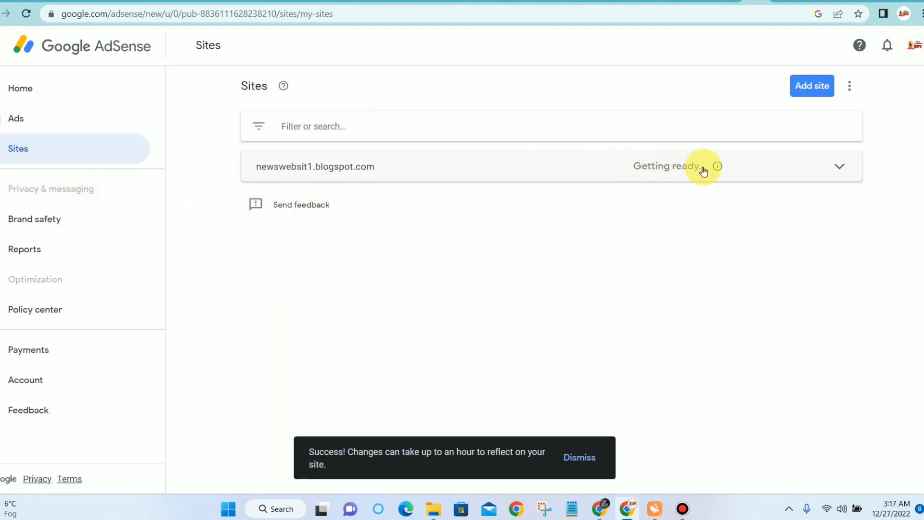
{"action": "left_click", "coordinate": [758, 165]}
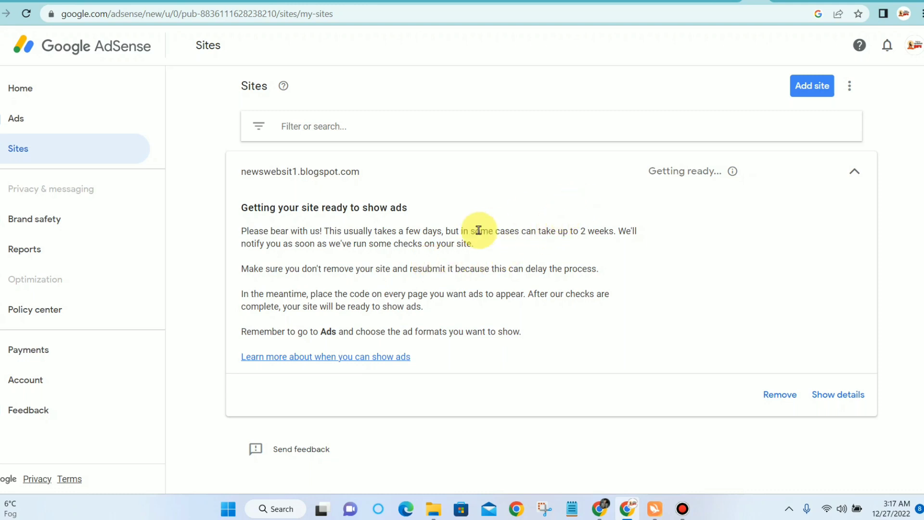
Step: Check the review duration stated for newswebsit1.blogspot.com and view the Ads overview by site
{"action": "left_click_drag", "start_coordinate": [578, 231], "coordinate": [642, 235]}
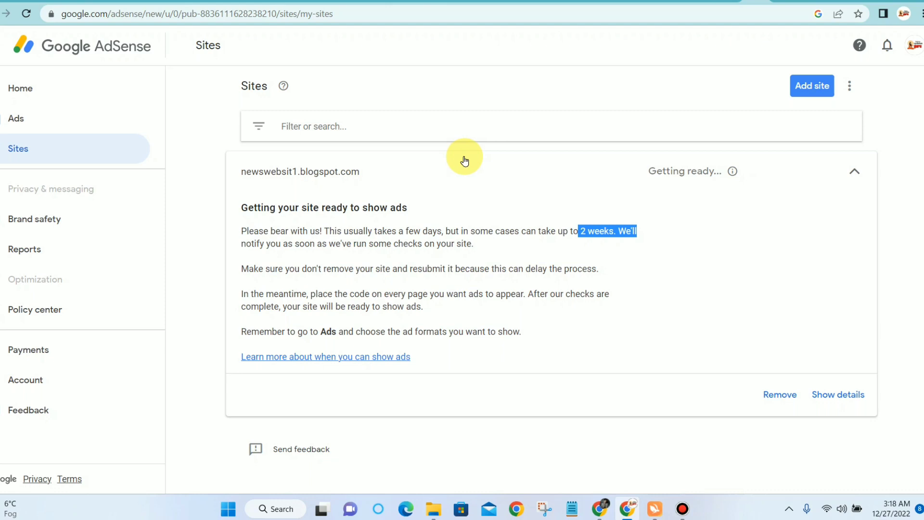
{"action": "left_click", "coordinate": [36, 115]}
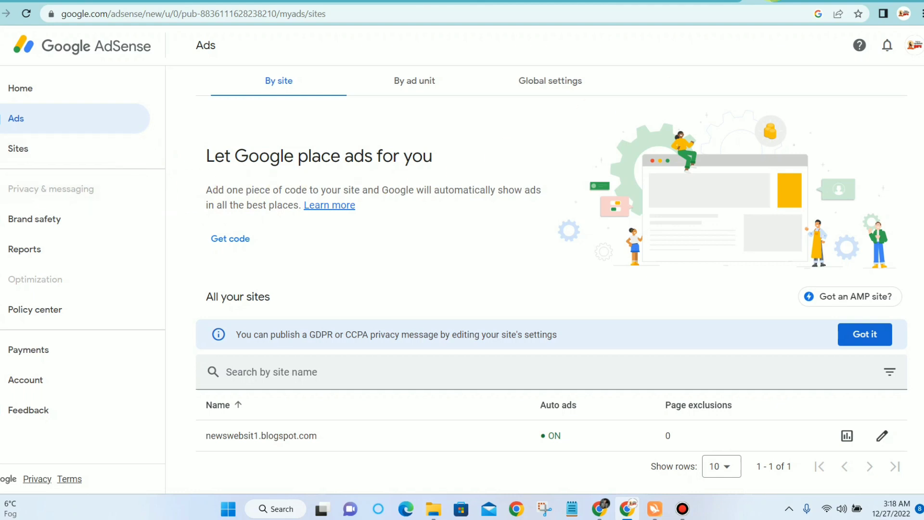
Step: Search Google for "logo maker" in a new tab and open the logomaker.com website
{"action": "left_click", "coordinate": [775, 2]}
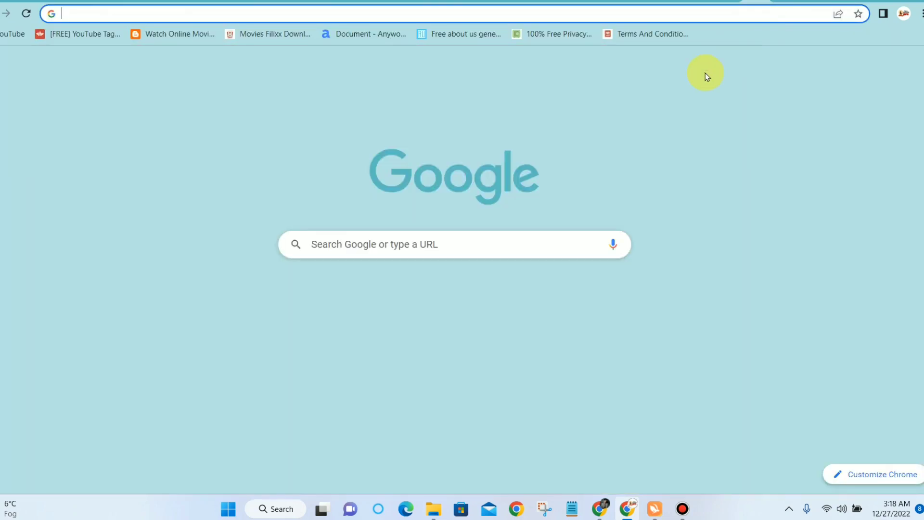
{"action": "left_click", "coordinate": [527, 235]}
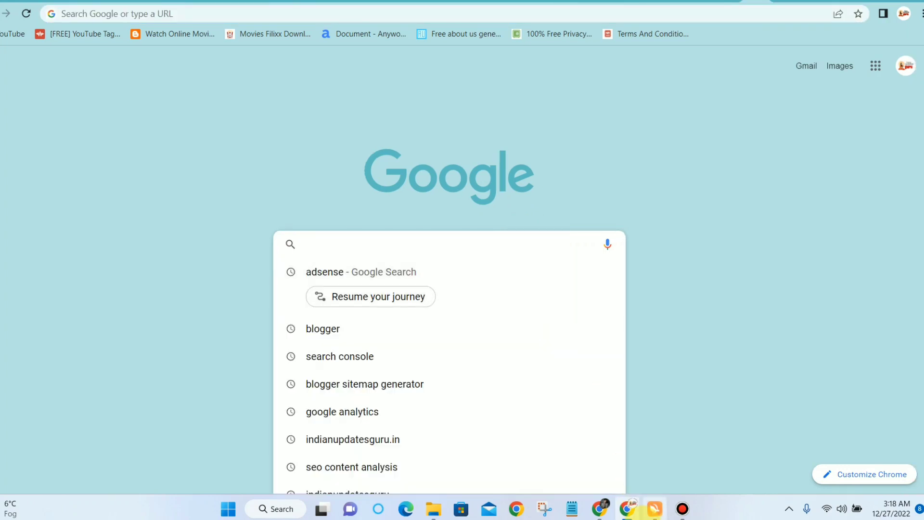
{"action": "left_click", "coordinate": [683, 510]}
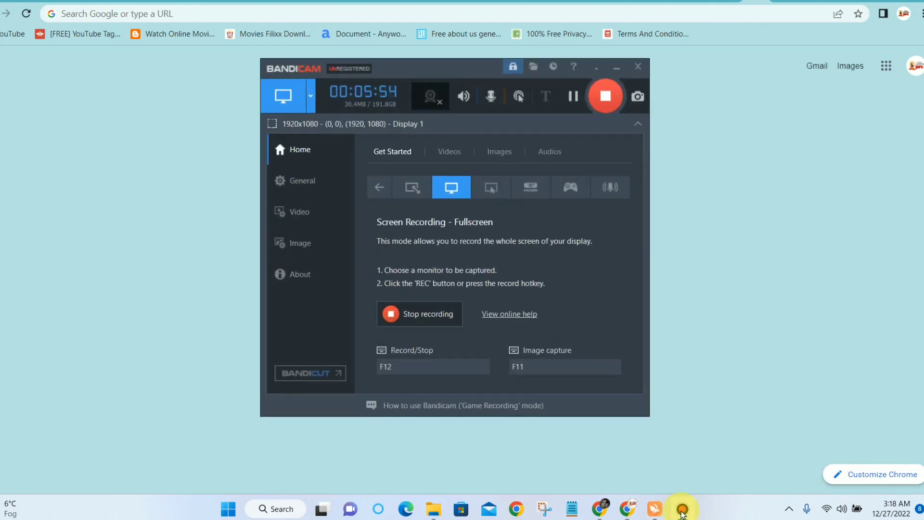
{"action": "left_click", "coordinate": [683, 511]}
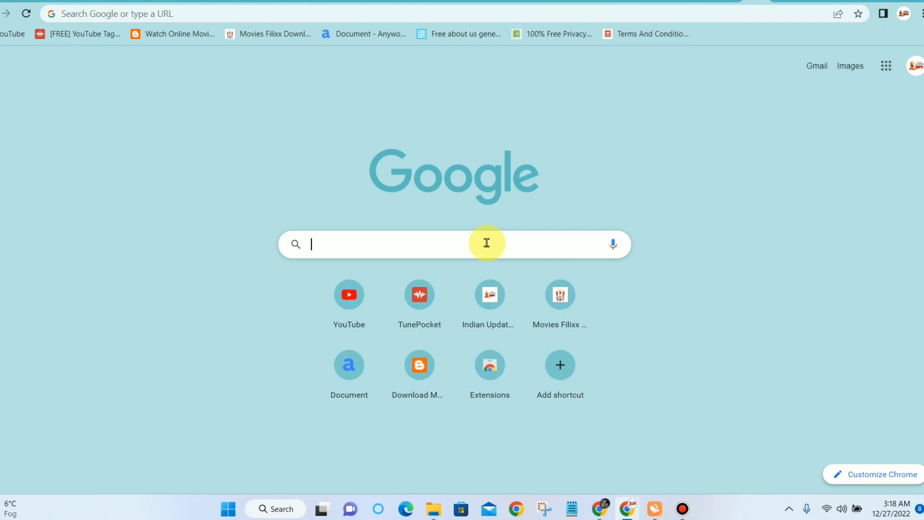
{"action": "type", "text": "lo"}
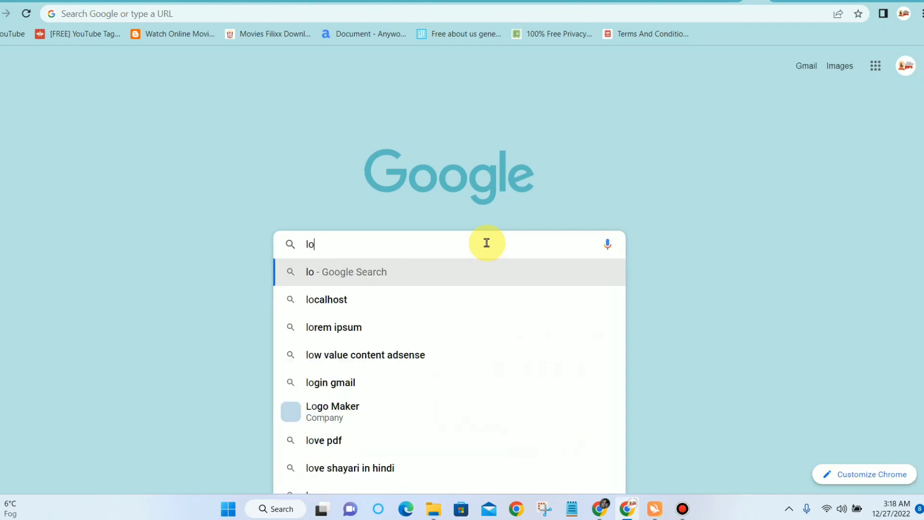
{"action": "type", "text": "go maker"}
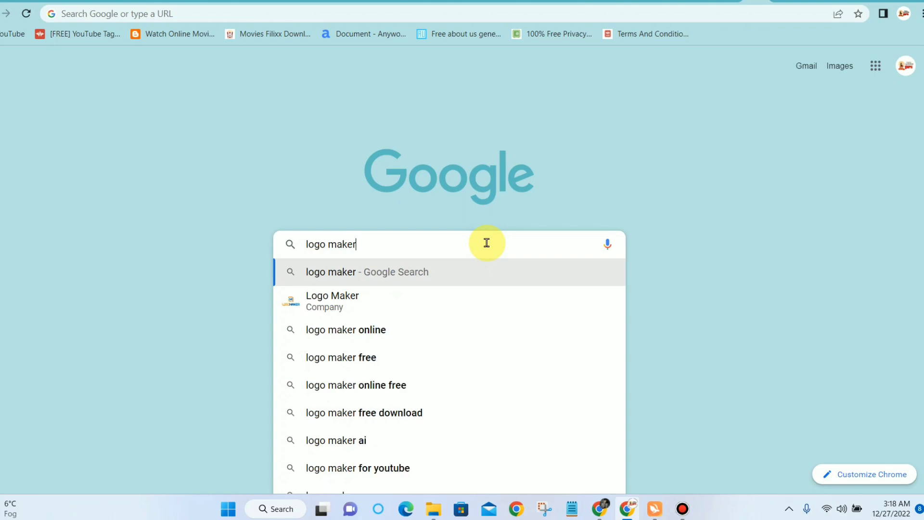
{"action": "key", "text": "Return"}
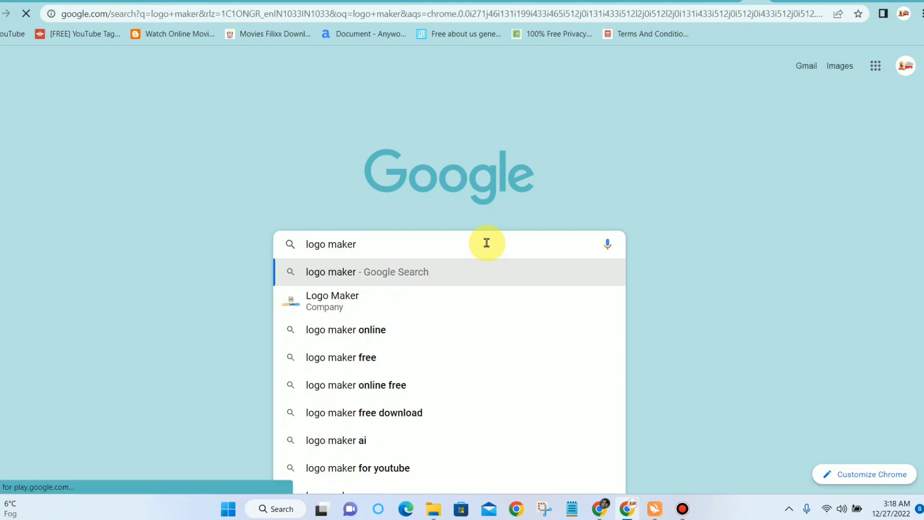
{"action": "left_click", "coordinate": [302, 164]}
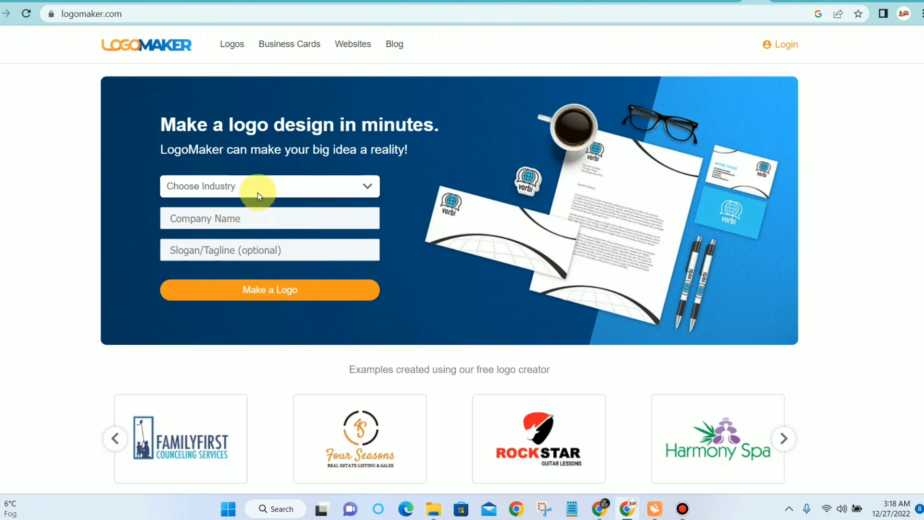
Step: Start a logo with the industry Automotive & Transportation, company name "dhsasgd" and slogan "afefaf"
{"action": "left_click", "coordinate": [258, 189]}
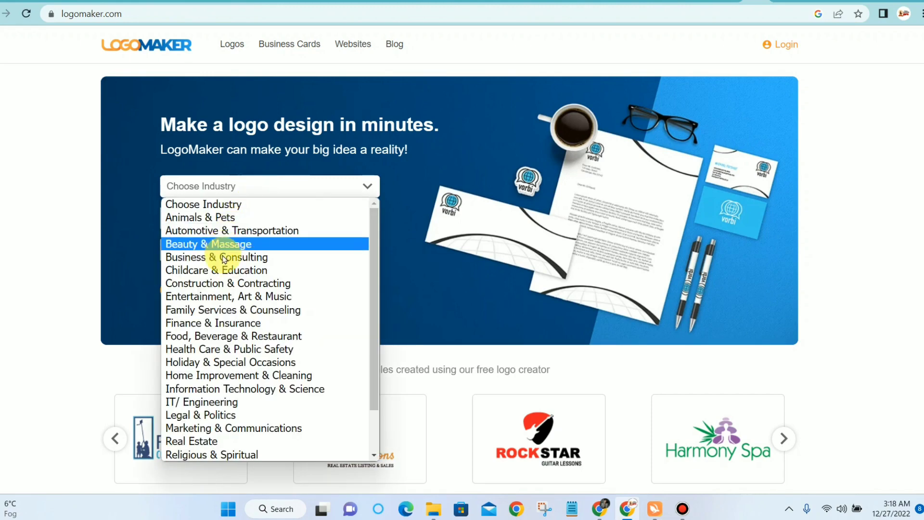
{"action": "scroll", "coordinate": [232, 279], "scroll_direction": "down", "scroll_amount": 2}
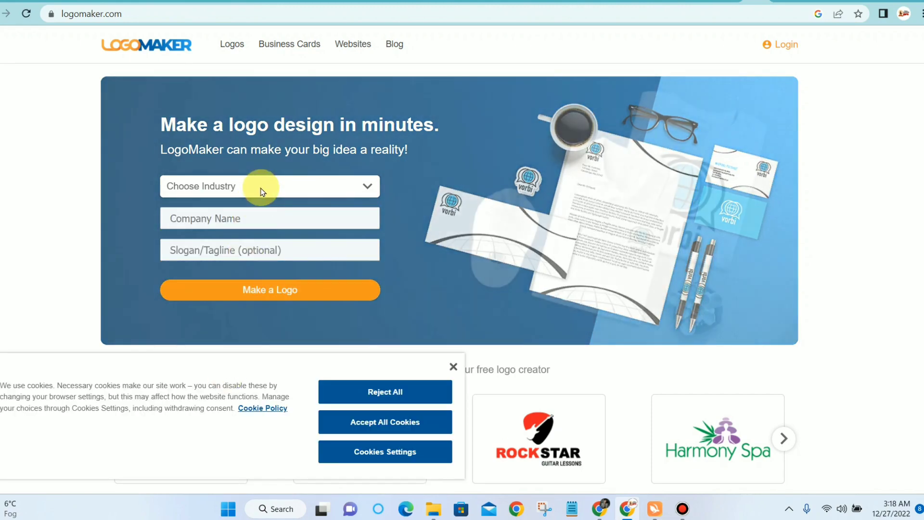
{"action": "left_click", "coordinate": [260, 187]}
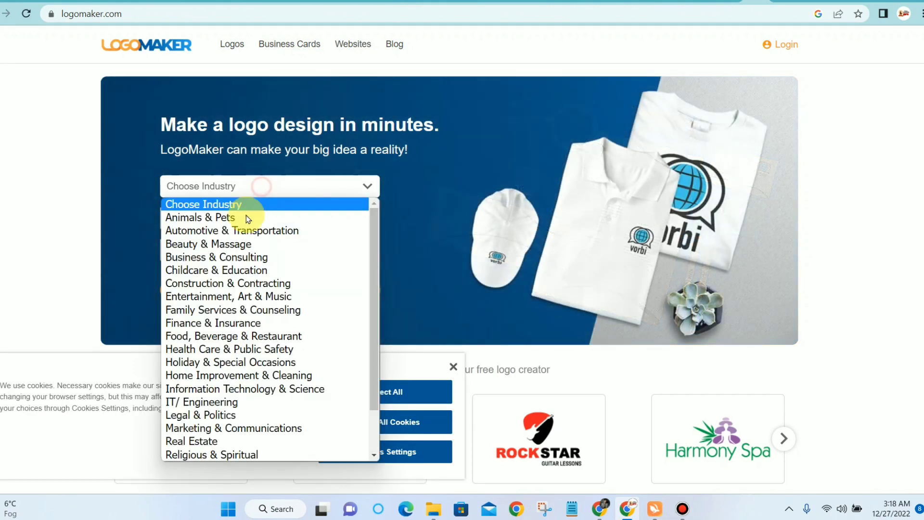
{"action": "left_click", "coordinate": [255, 231]}
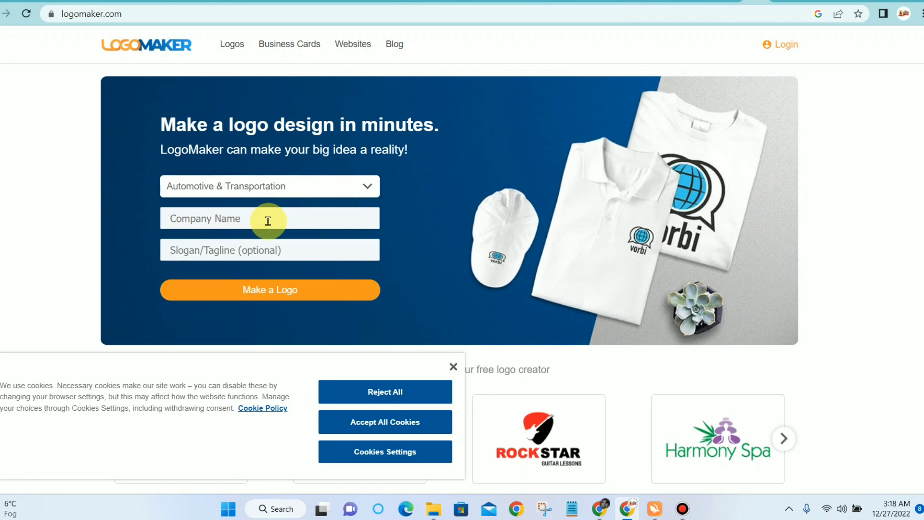
{"action": "left_click", "coordinate": [268, 221]}
{"action": "type", "text": "dhsasgd"}
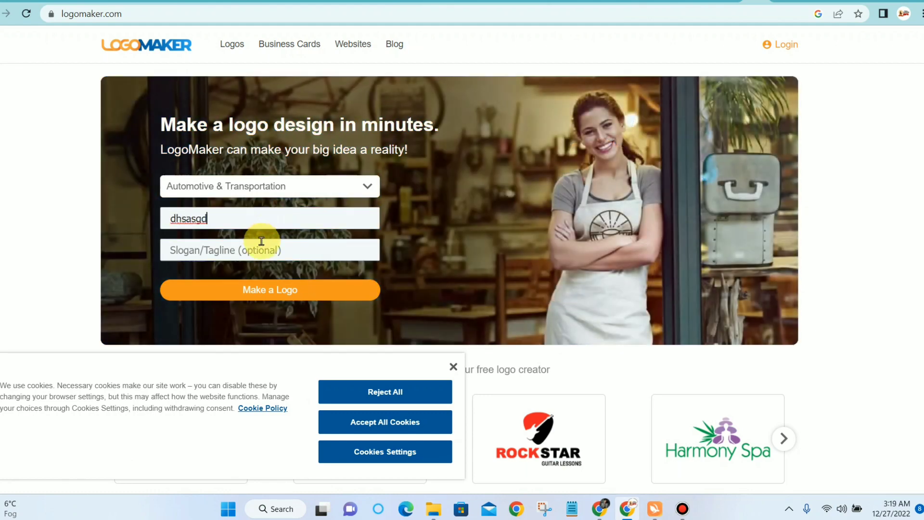
{"action": "left_click", "coordinate": [262, 241]}
{"action": "type", "text": "afefaf"}
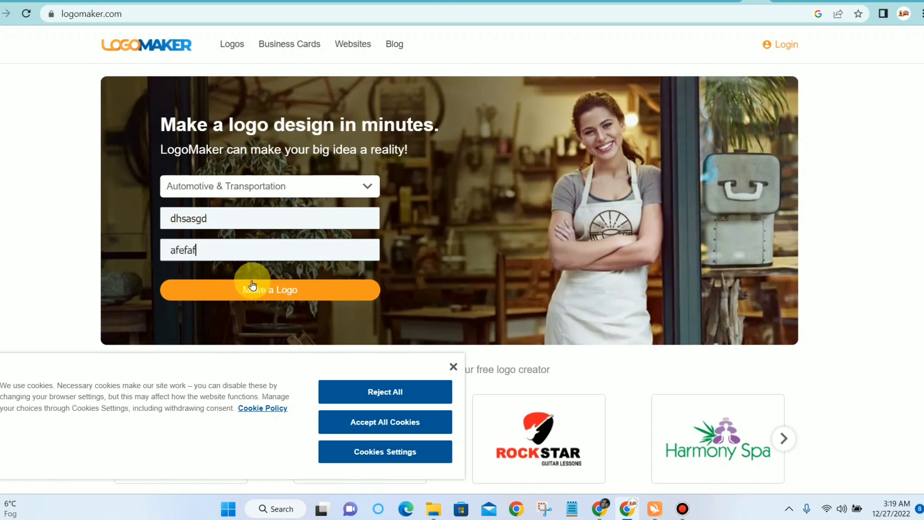
{"action": "left_click", "coordinate": [252, 285]}
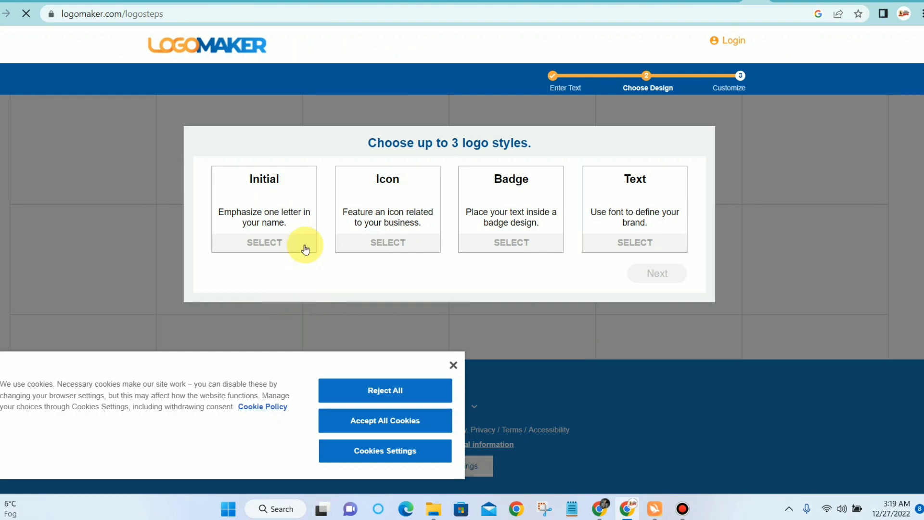
Step: Dismiss the cookie notice, choose the Text logo style and browse the generated logo designs
{"action": "left_click", "coordinate": [453, 366]}
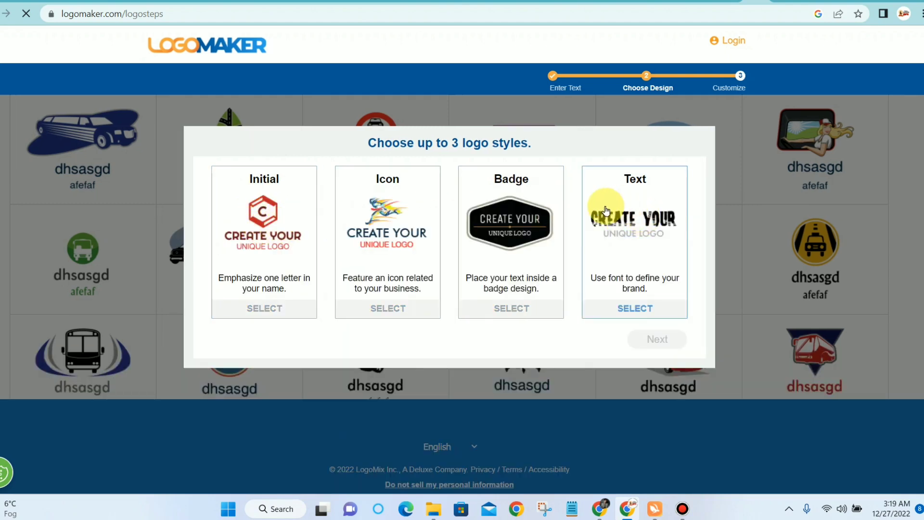
{"action": "left_click", "coordinate": [634, 222]}
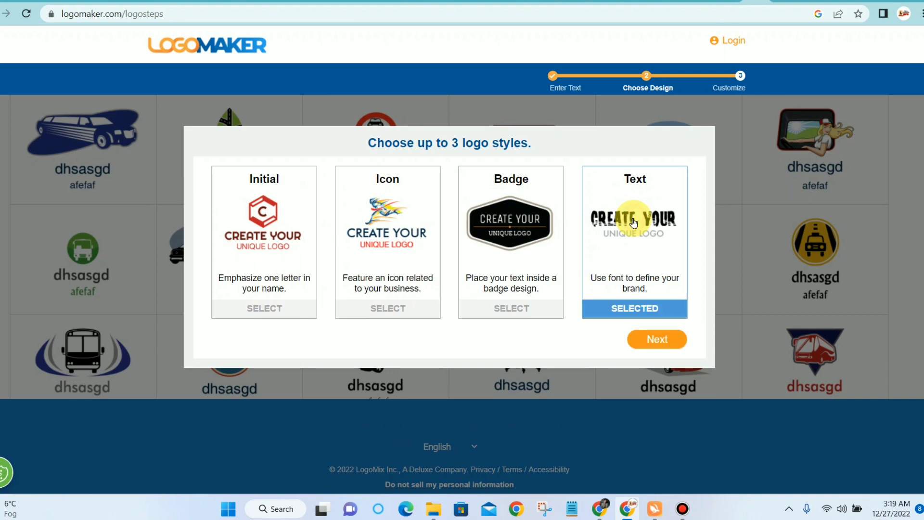
{"action": "left_click", "coordinate": [656, 342]}
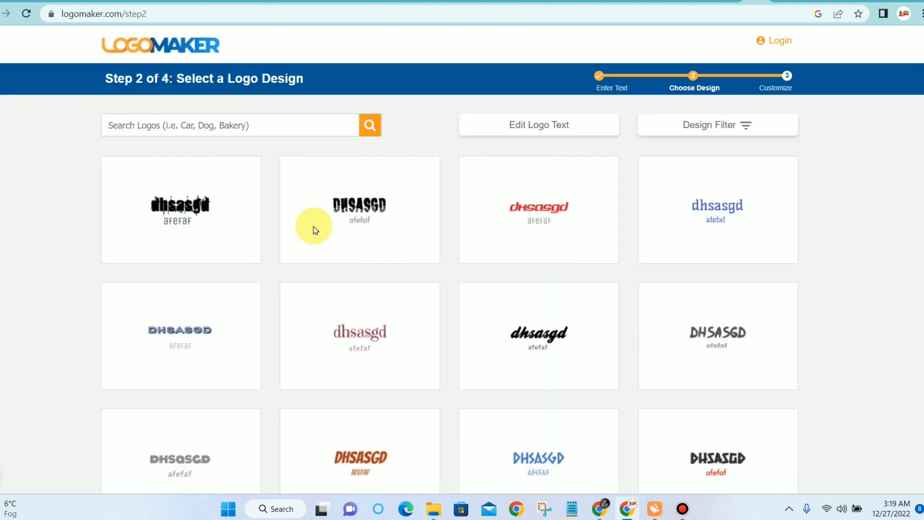
{"action": "mouse_move", "coordinate": [151, 247]}
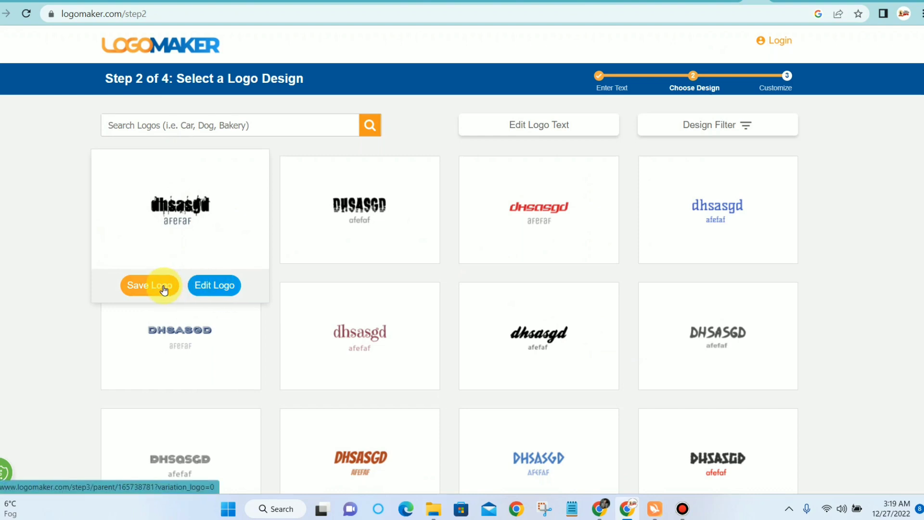
{"action": "scroll", "coordinate": [515, 180], "scroll_direction": "down", "scroll_amount": 9}
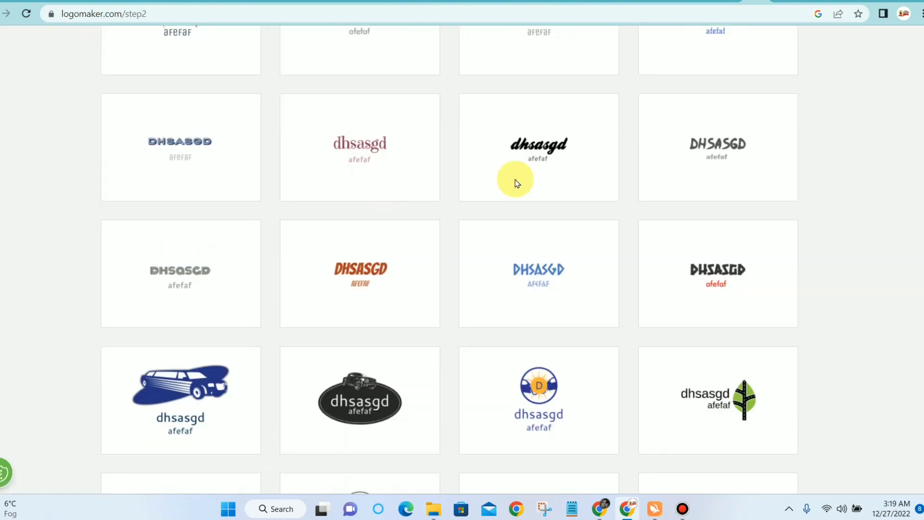
{"action": "scroll", "coordinate": [526, 227], "scroll_direction": "down", "scroll_amount": 1}
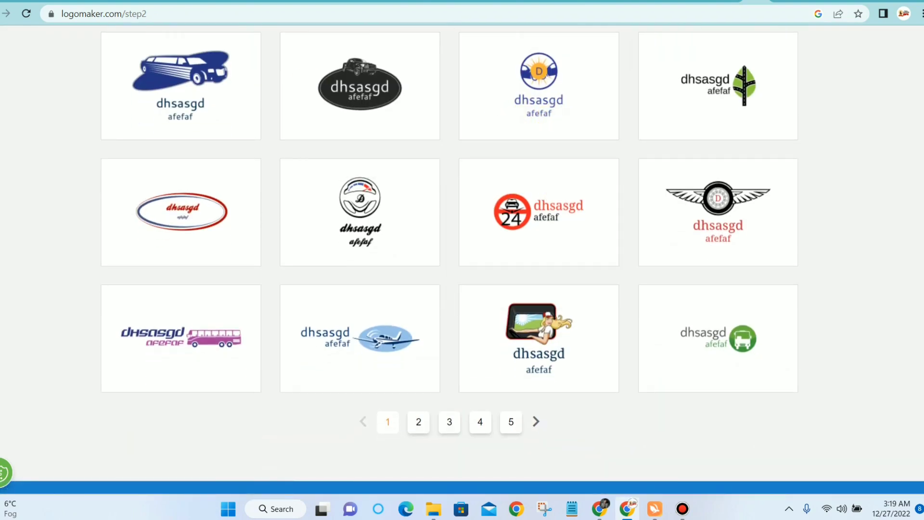
Step: Return to Blogger, examine the image options of the Logo header gadget in the layout and cancel its configuration
{"action": "left_click", "coordinate": [30, 4]}
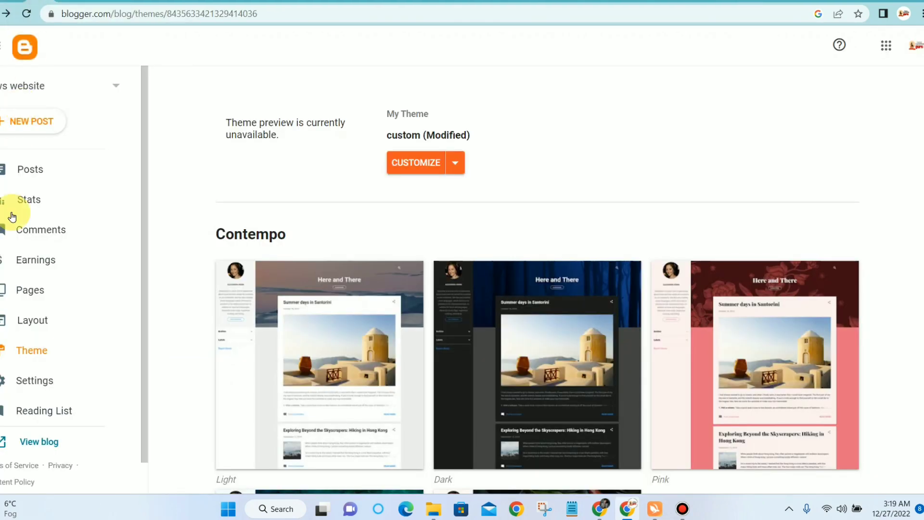
{"action": "left_click", "coordinate": [33, 325]}
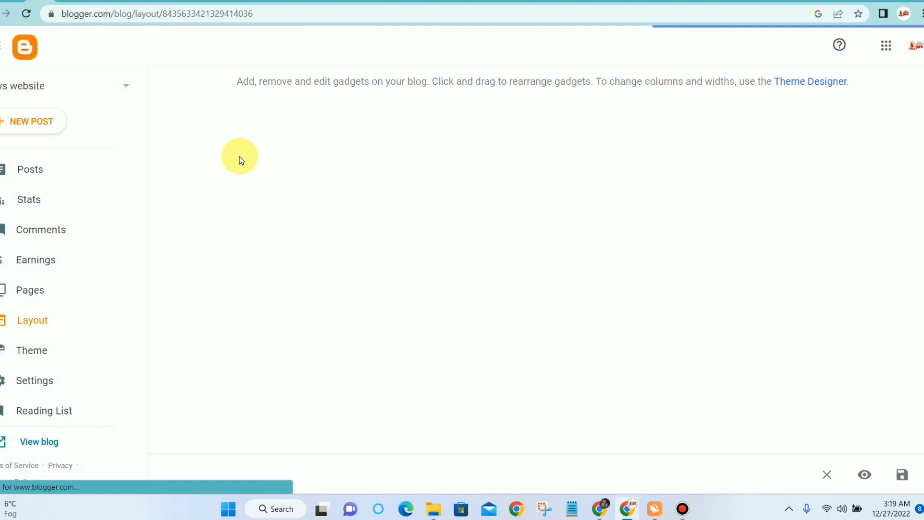
{"action": "scroll", "coordinate": [298, 346], "scroll_direction": "down", "scroll_amount": 1}
{"action": "scroll", "coordinate": [298, 347], "scroll_direction": "down", "scroll_amount": 1}
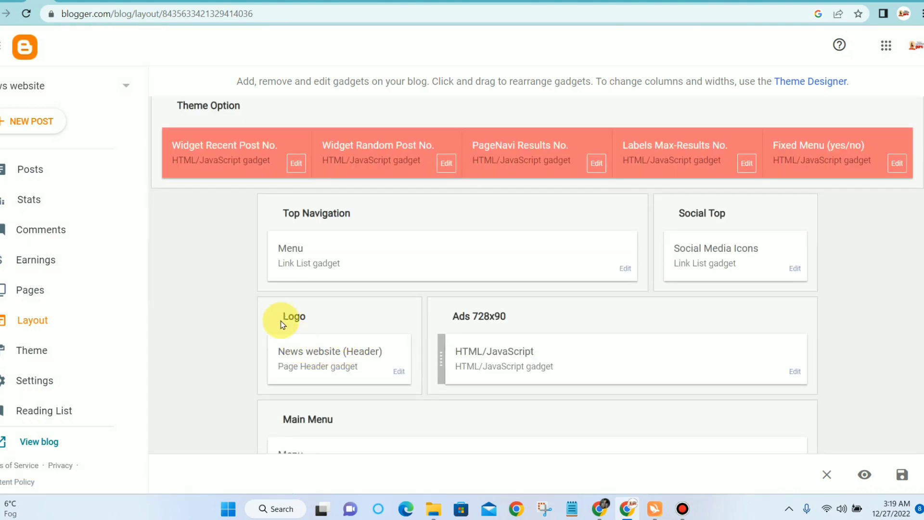
{"action": "left_click", "coordinate": [399, 371]}
{"action": "scroll", "coordinate": [355, 313], "scroll_direction": "down", "scroll_amount": 1}
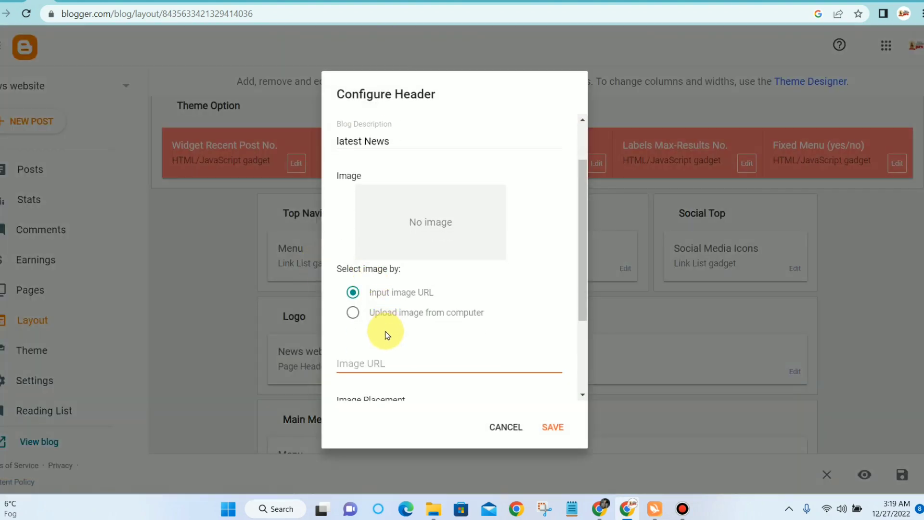
{"action": "left_click", "coordinate": [504, 431]}
Step: Open the favicon configuration from the blog's settings, view the file selection and cancel it without choosing a file
{"action": "left_click", "coordinate": [19, 380]}
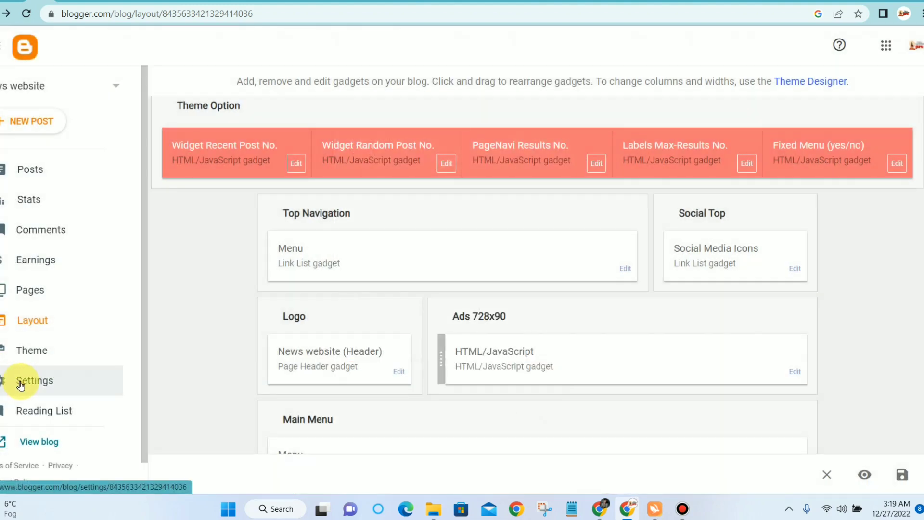
{"action": "scroll", "coordinate": [278, 330], "scroll_direction": "down", "scroll_amount": 2}
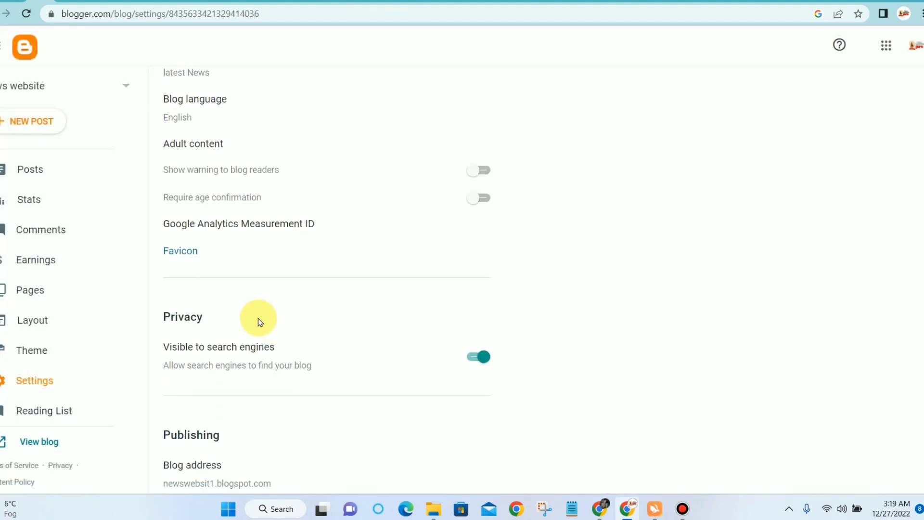
{"action": "left_click", "coordinate": [182, 250]}
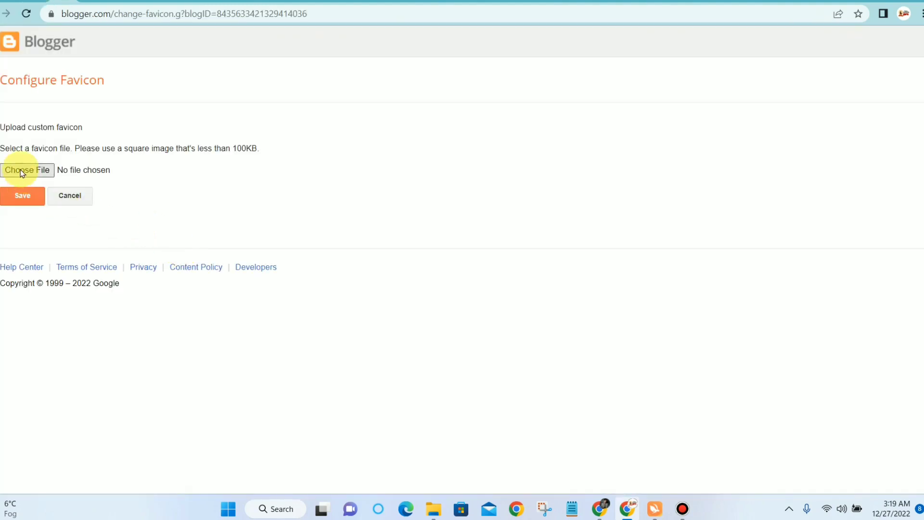
{"action": "left_click", "coordinate": [20, 172]}
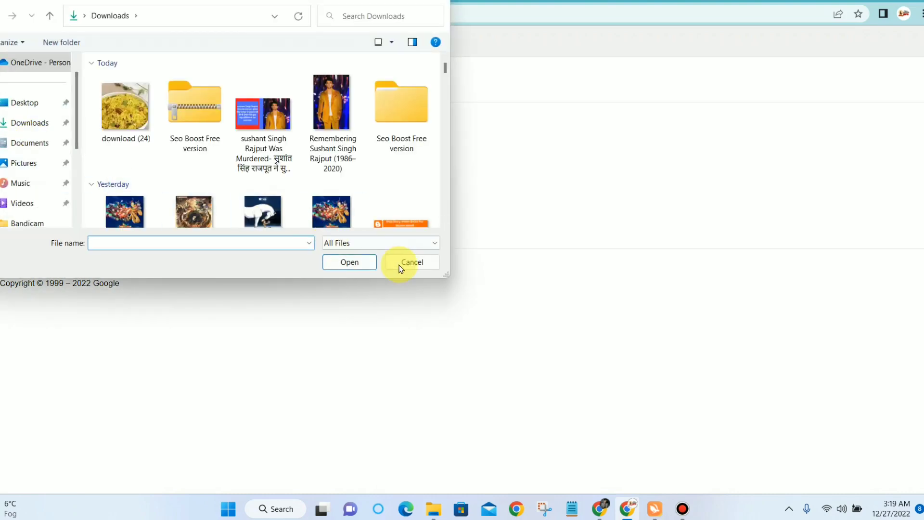
{"action": "left_click", "coordinate": [417, 266]}
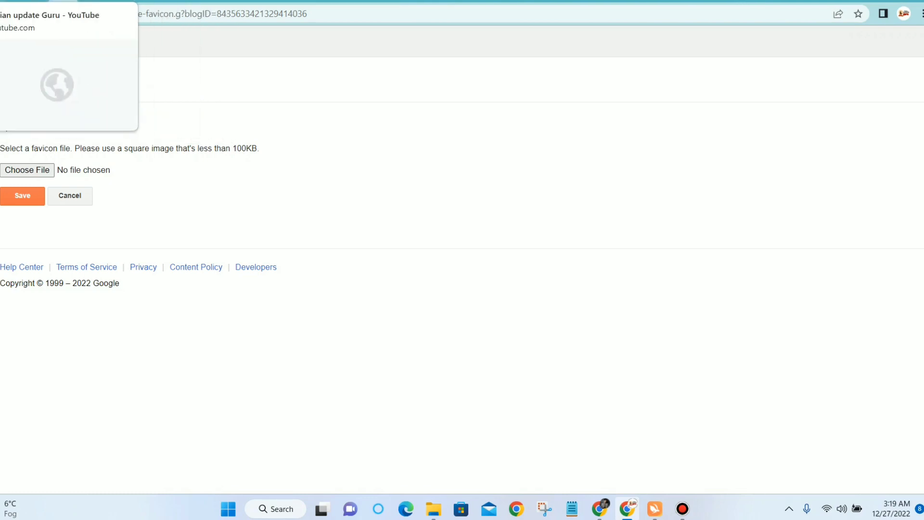
Step: Leave the favicon page for the blog settings and switch to the Indian update Guru YouTube channel page
{"action": "left_click", "coordinate": [9, 42]}
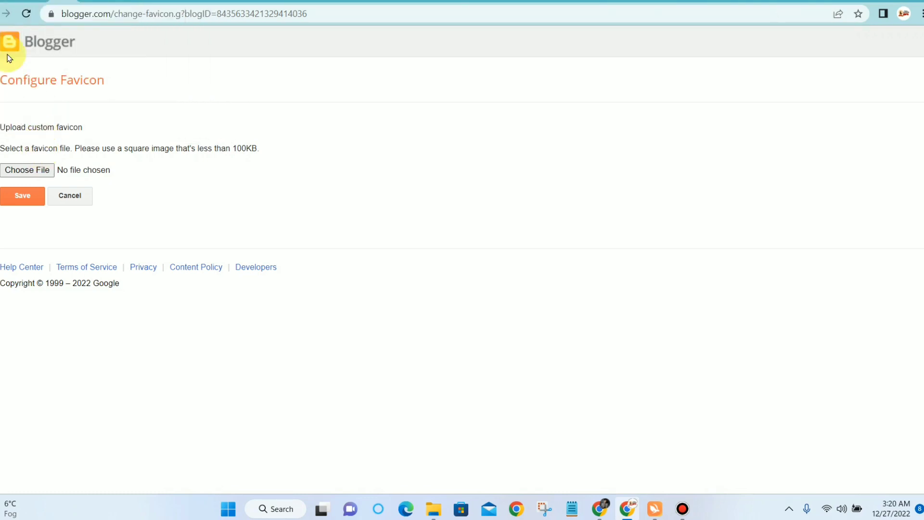
{"action": "scroll", "coordinate": [334, 152], "scroll_direction": "up", "scroll_amount": 3}
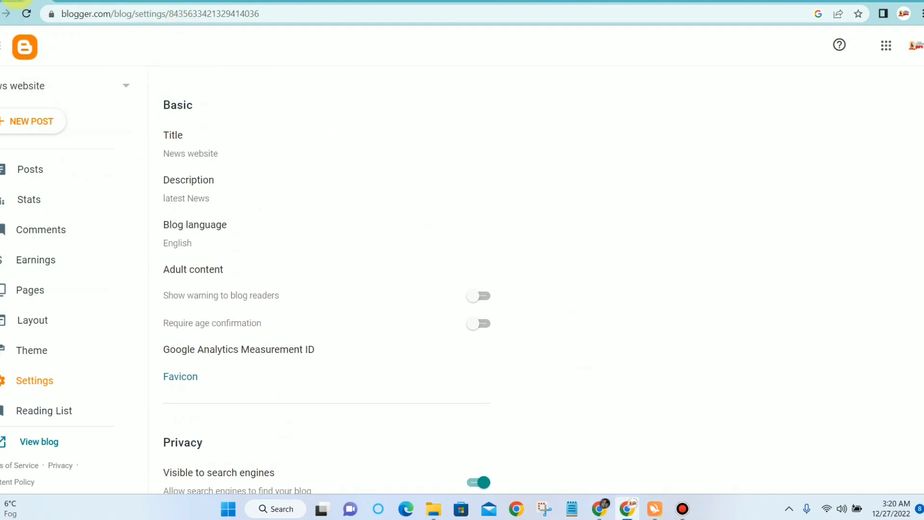
{"action": "left_click", "coordinate": [8, 1]}
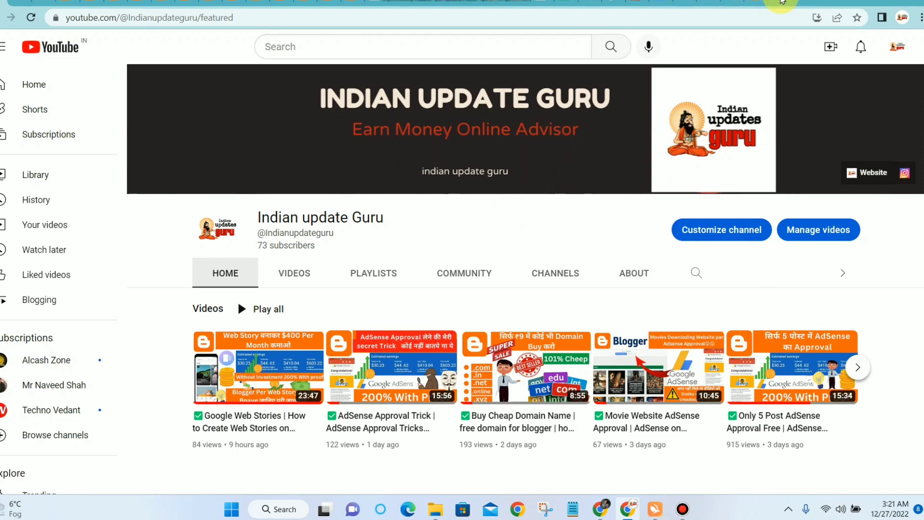
Step: Search Google for "india time" in a new browser tab and check the current time in the result
{"action": "left_click", "coordinate": [796, 5]}
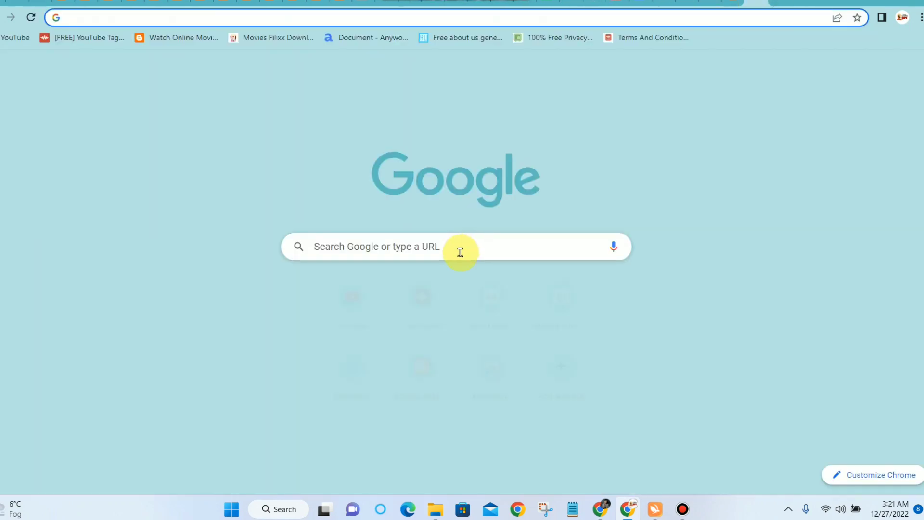
{"action": "left_click", "coordinate": [452, 253]}
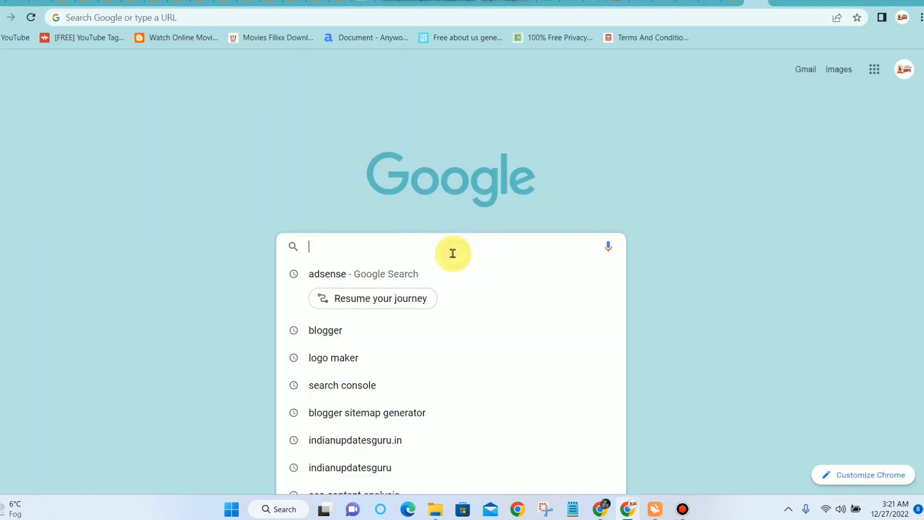
{"action": "type", "text": "indianupdatesguru.in"}
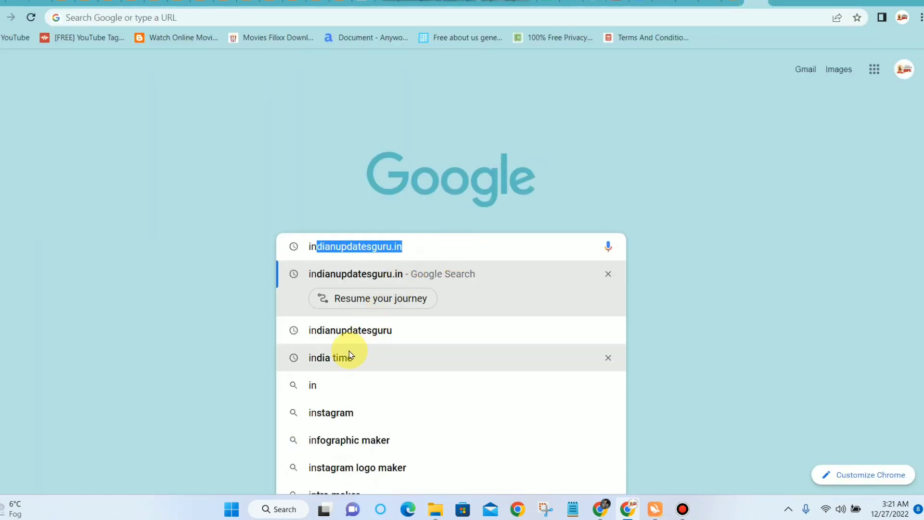
{"action": "left_click", "coordinate": [343, 356]}
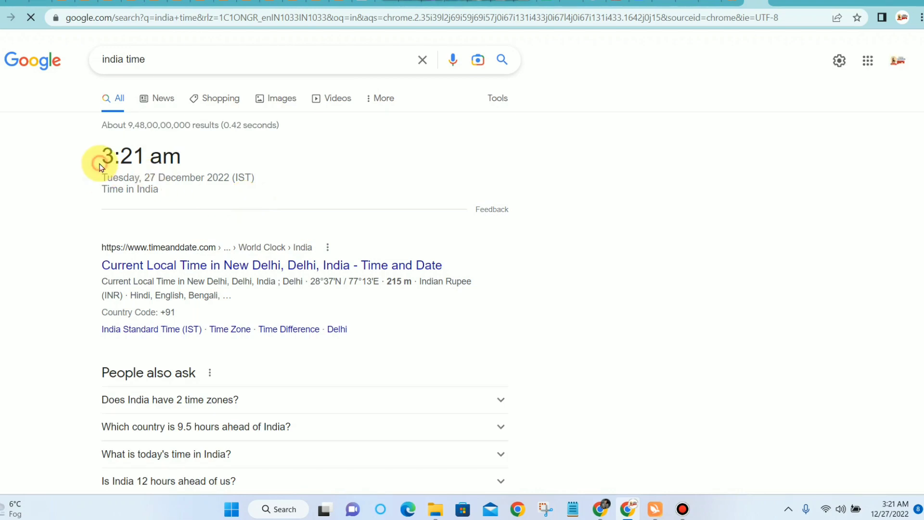
{"action": "left_click_drag", "start_coordinate": [98, 162], "coordinate": [193, 161]}
{"action": "left_click", "coordinate": [209, 163]}
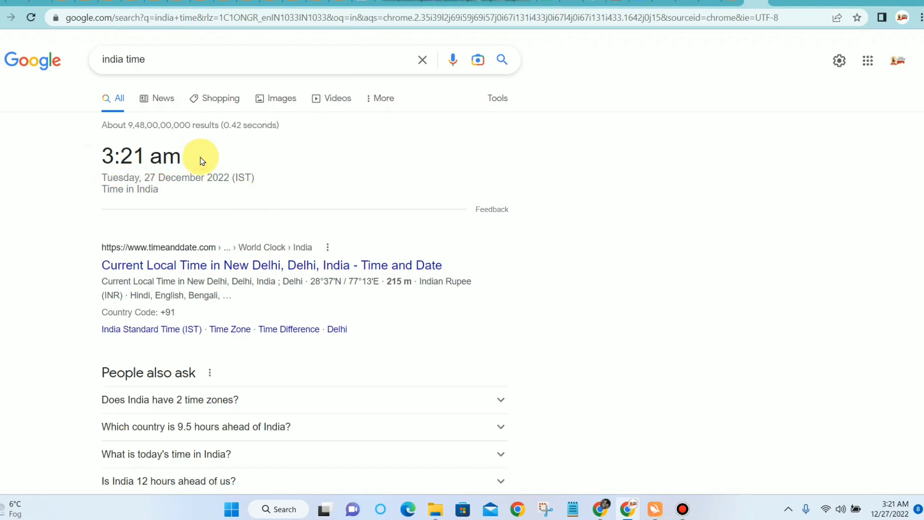
Step: Return to the Indian update Guru YouTube channel, view its playlists and go back to the videos on its home page
{"action": "left_click", "coordinate": [61, 3]}
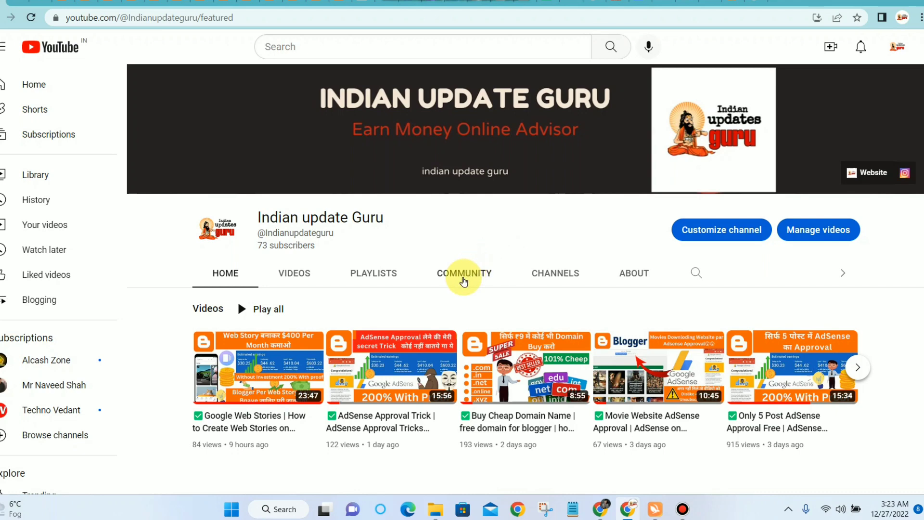
{"action": "left_click", "coordinate": [382, 273]}
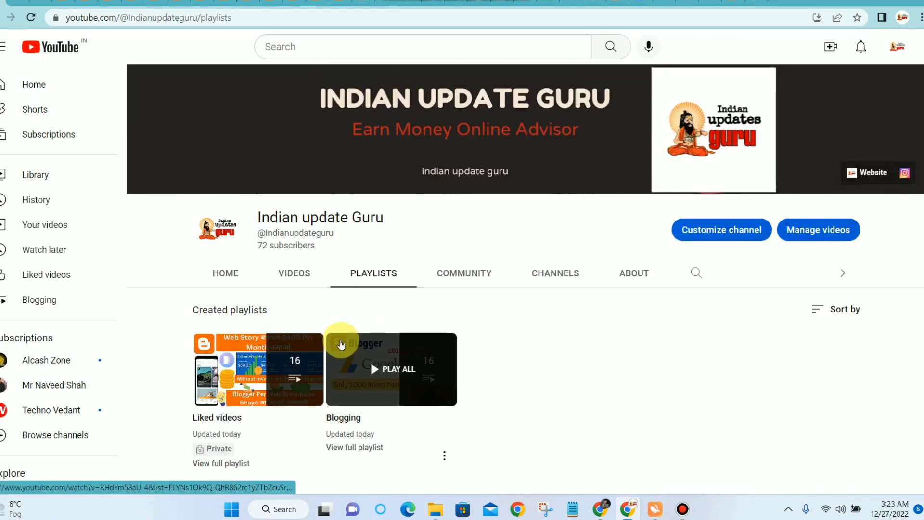
{"action": "left_click", "coordinate": [241, 274]}
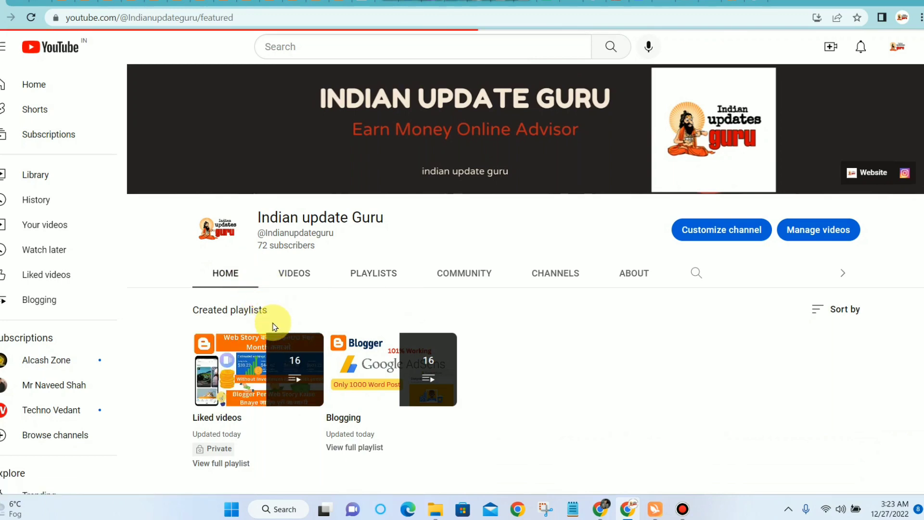
{"action": "mouse_move", "coordinate": [377, 385]}
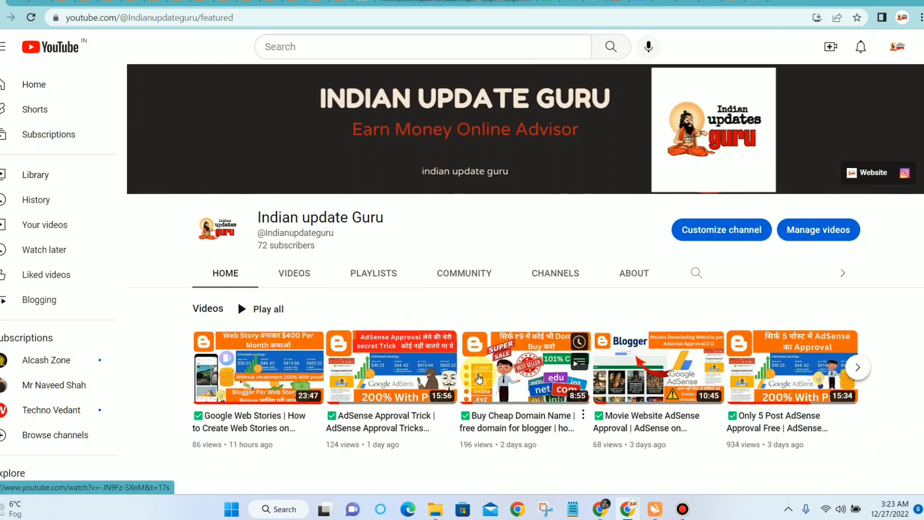
{"action": "mouse_move", "coordinate": [564, 347]}
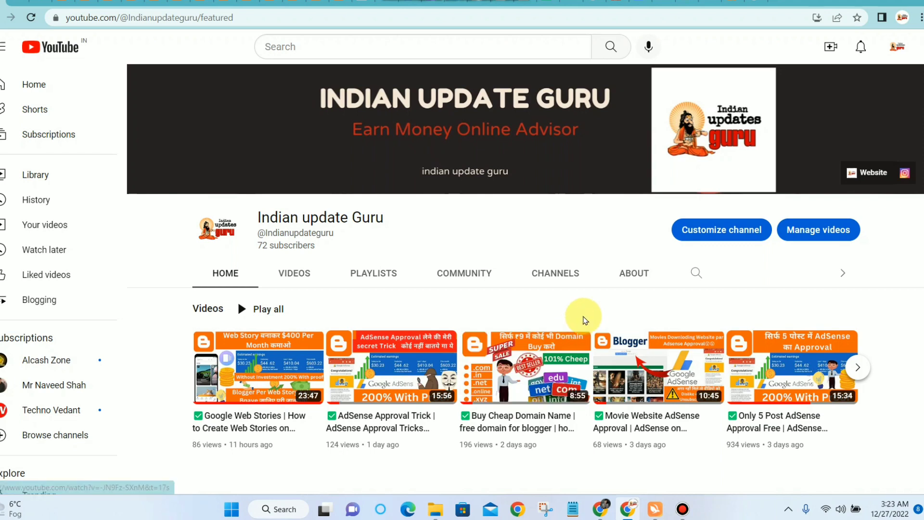